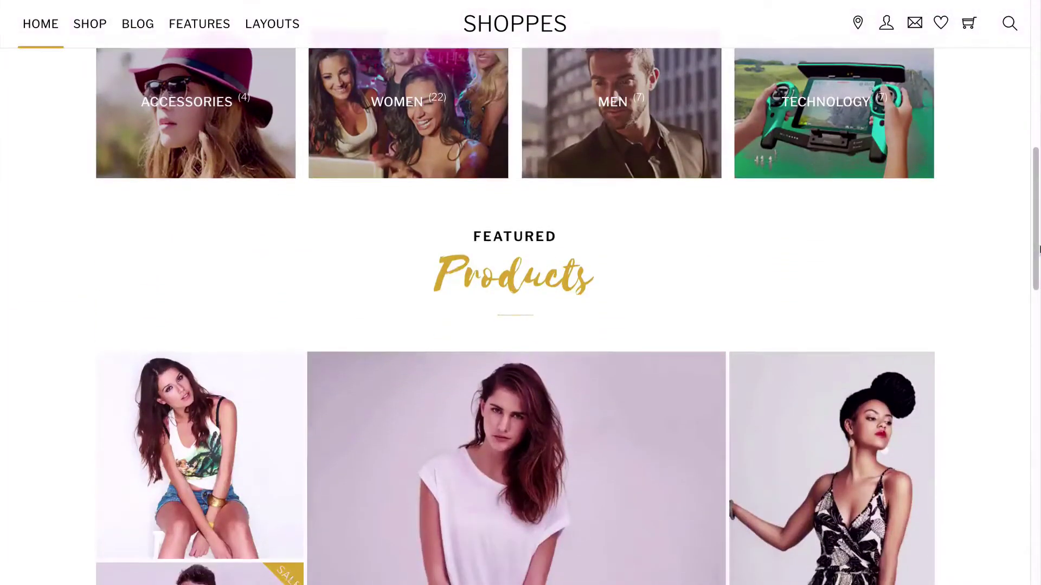
Look through the Shoppe demo homepage from the featured products down to the footer and return to the welcome banner.
scroll(1039, 250, down, 2)
scroll(1039, 249, down, 1)
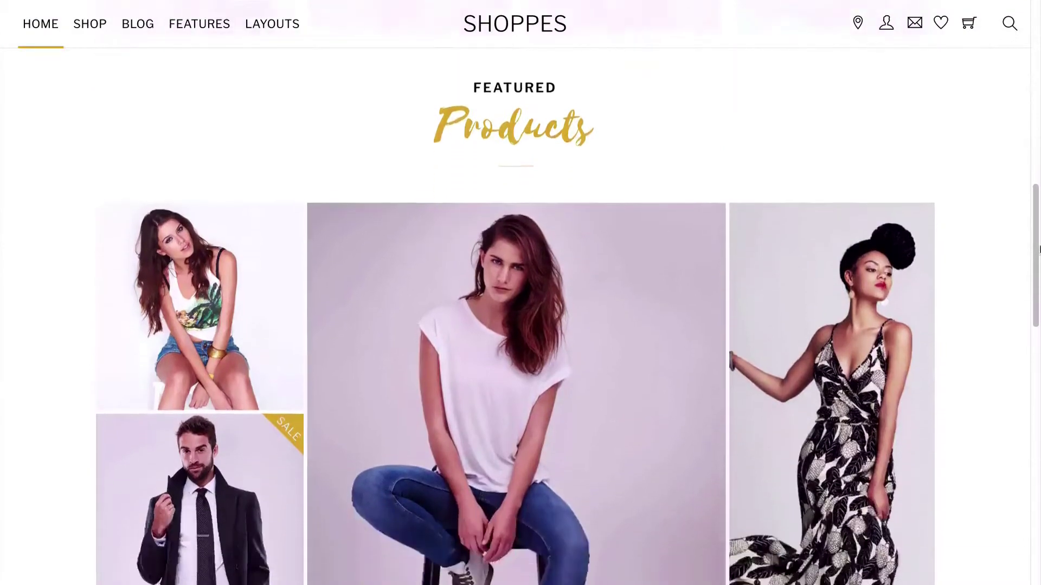
scroll(1039, 250, down, 15)
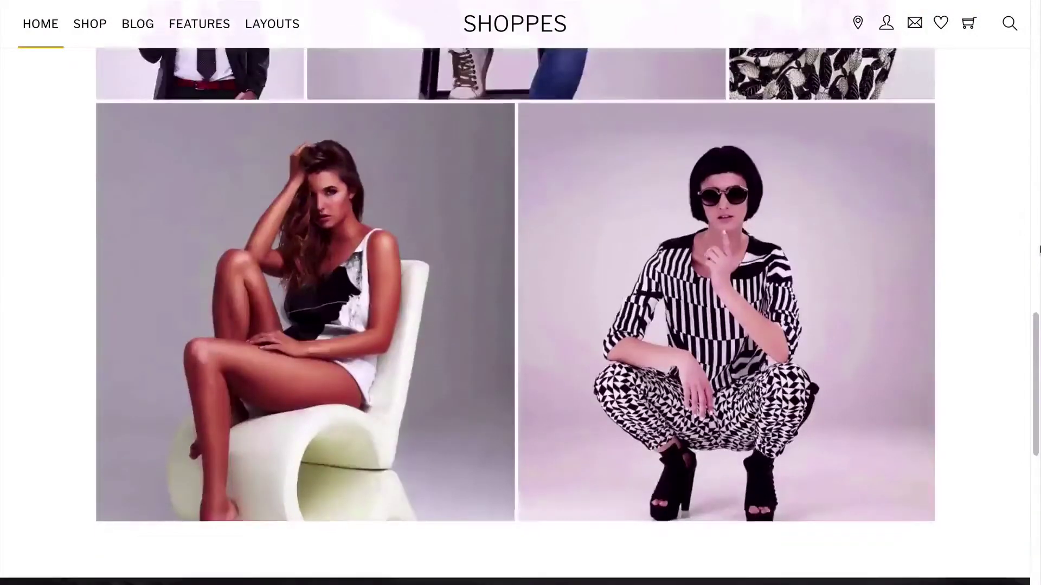
scroll(1039, 249, down, 3)
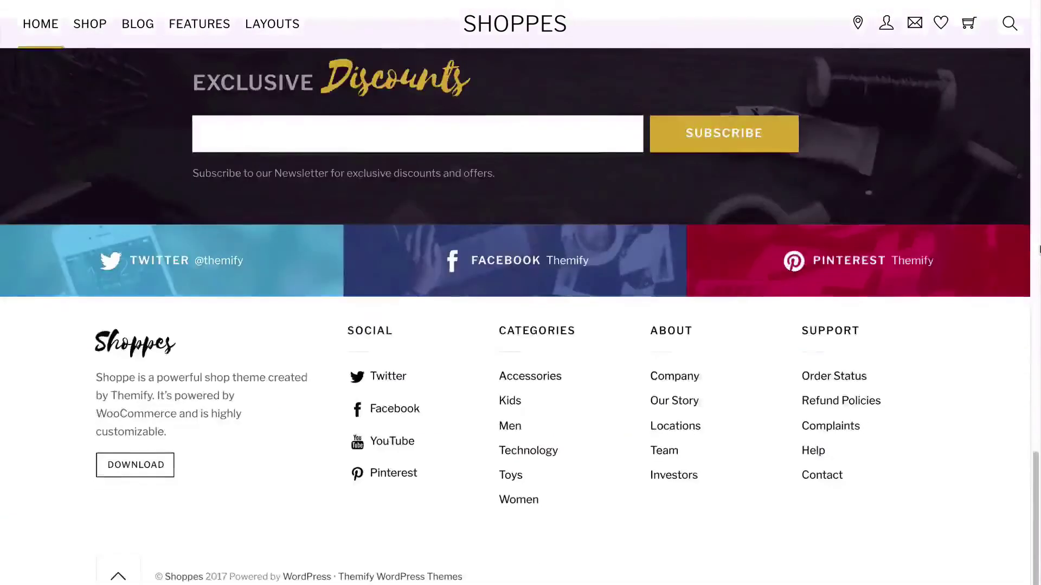
scroll(1039, 250, up, 20)
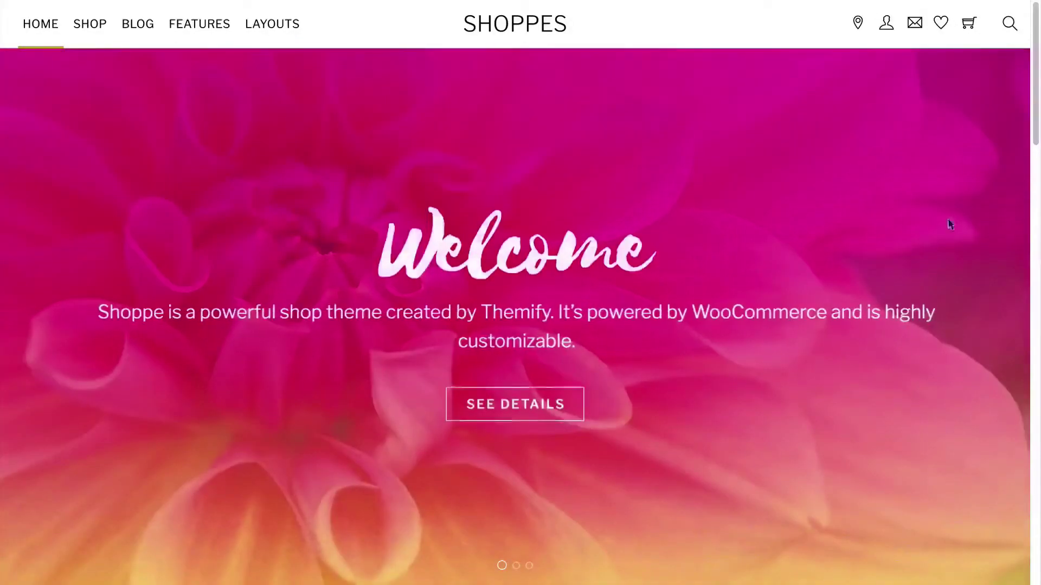
Go to the Themify page for the Shoppe WooCommerce theme and open the Member Area.
click(162, 16)
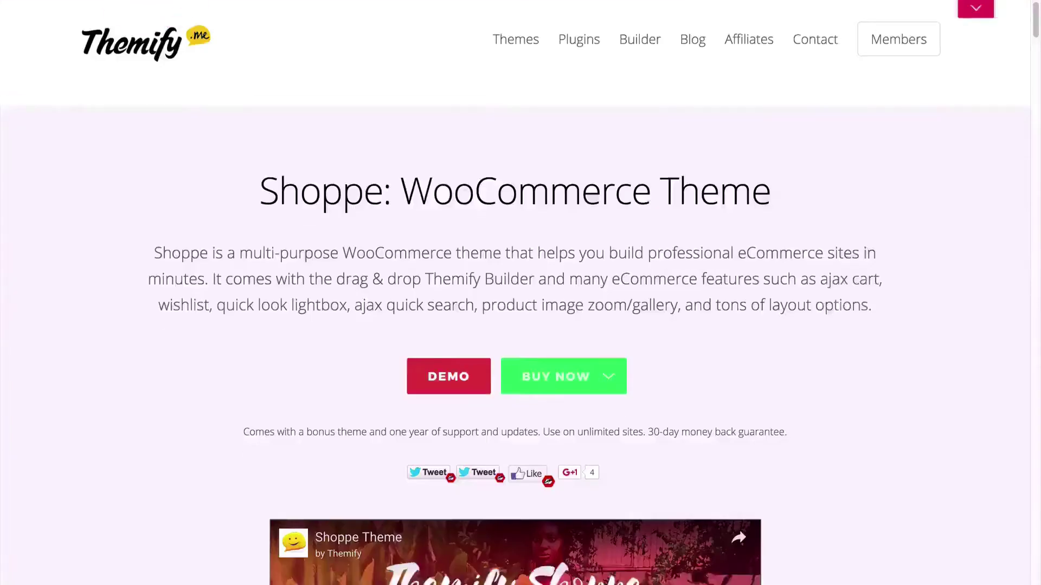
mouse_move(881, 39)
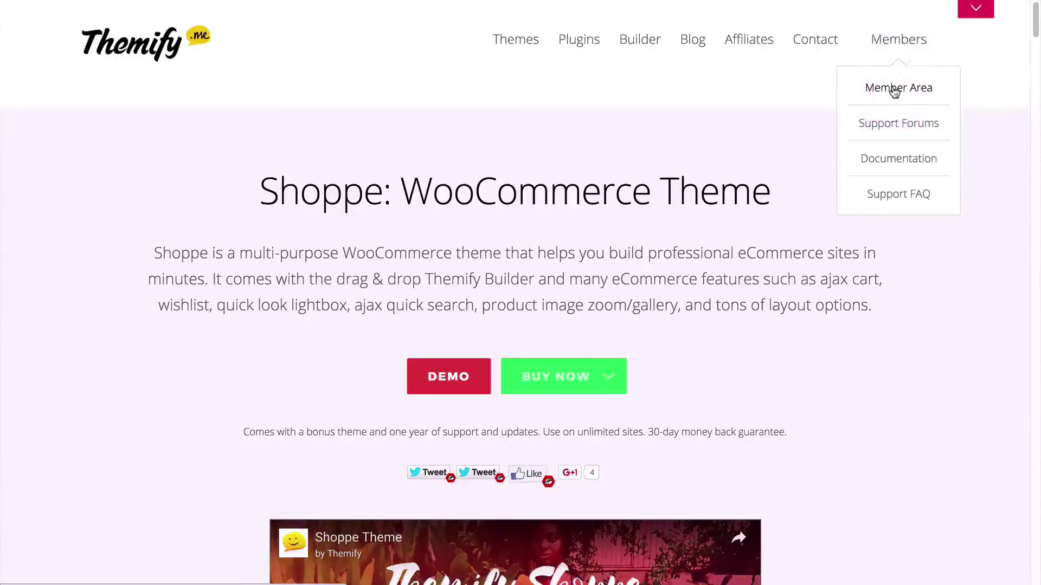
click(895, 89)
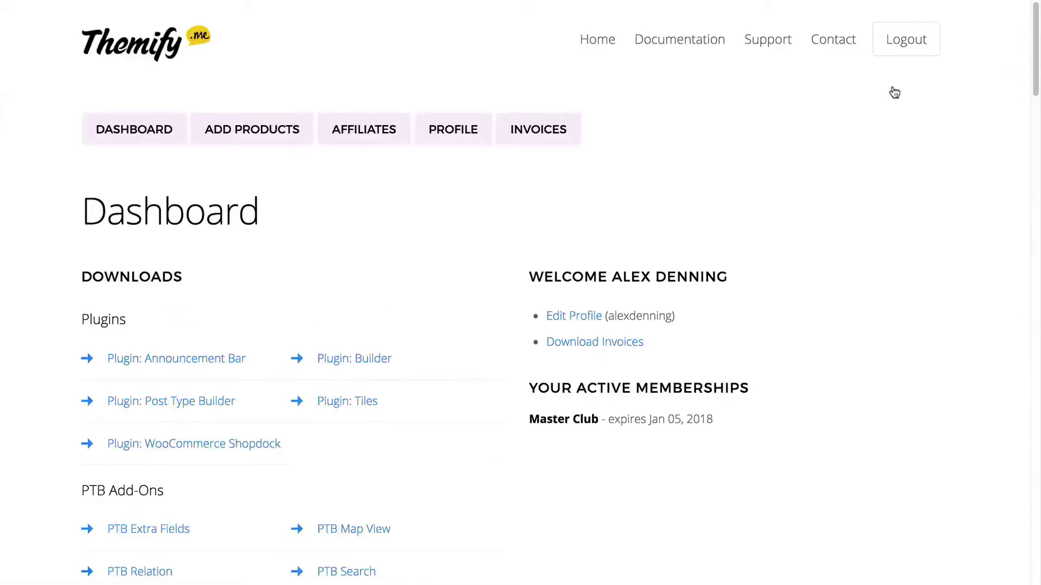
Download the Shoppe Theme from the member dashboard as a zip archive into the Downloads folder.
scroll(2, 270, down, 15)
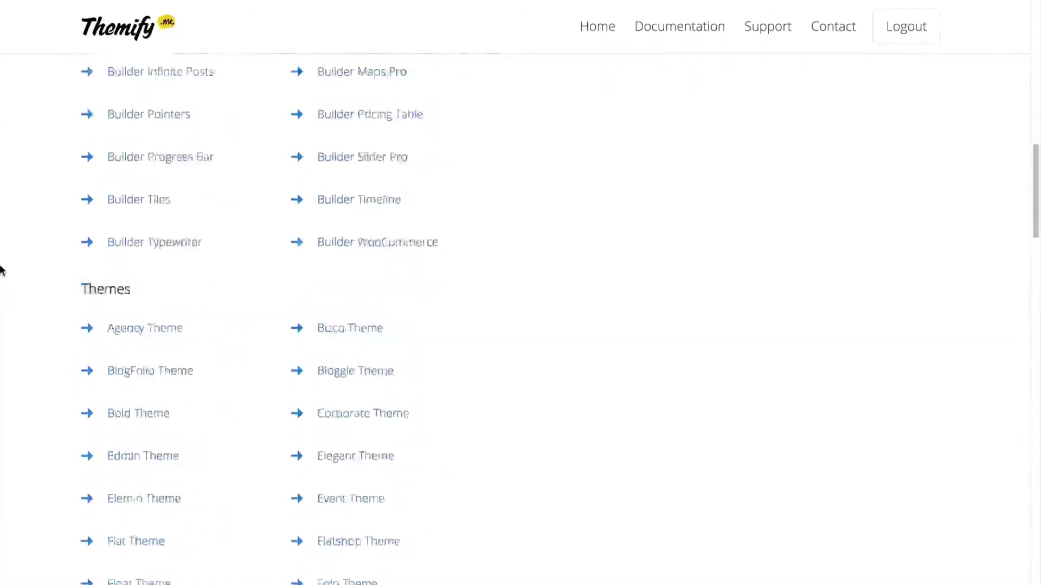
scroll(2, 269, down, 3)
scroll(2, 280, down, 4)
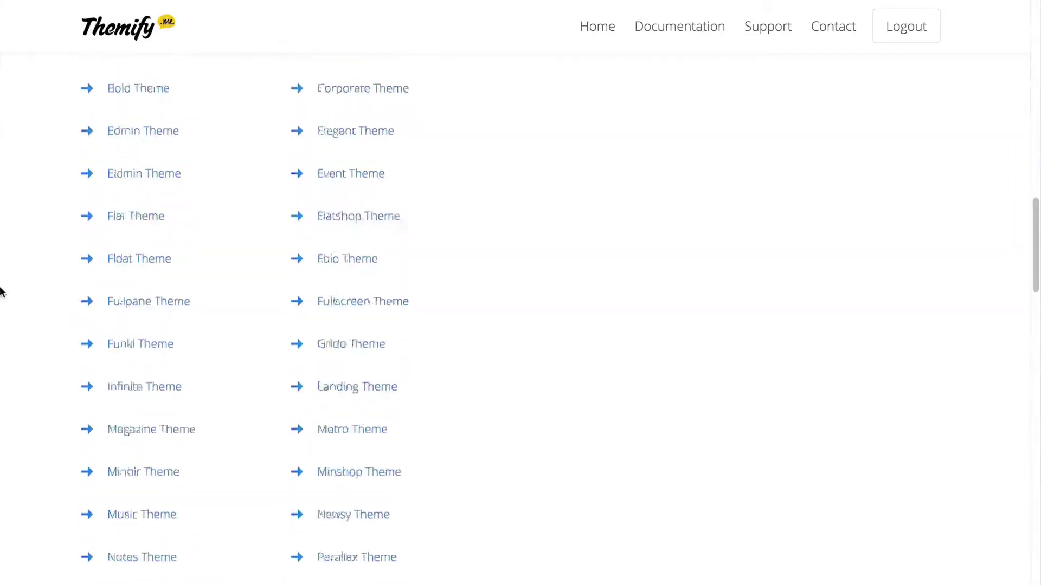
scroll(2, 291, down, 9)
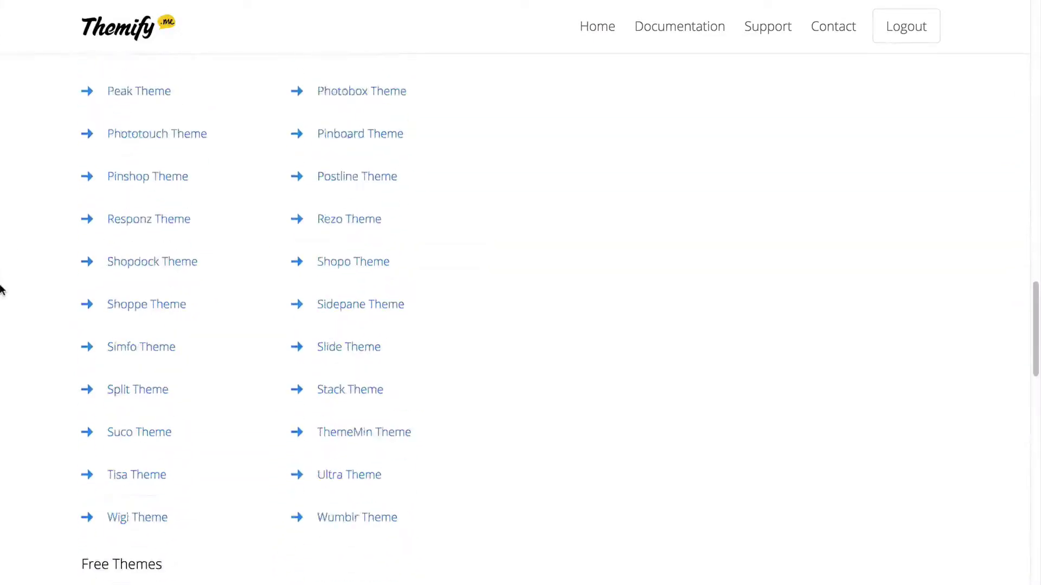
click(139, 303)
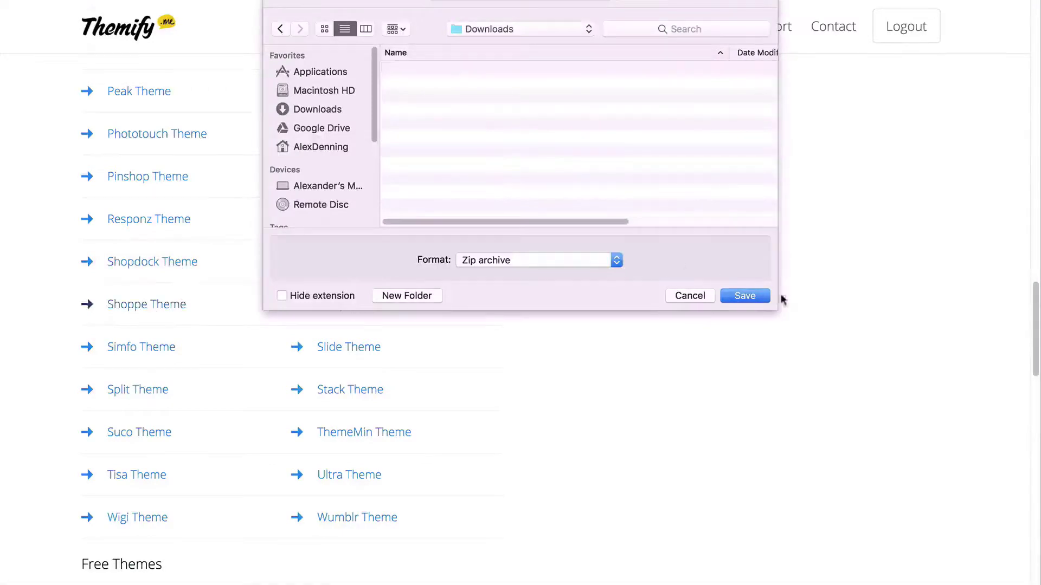
click(740, 298)
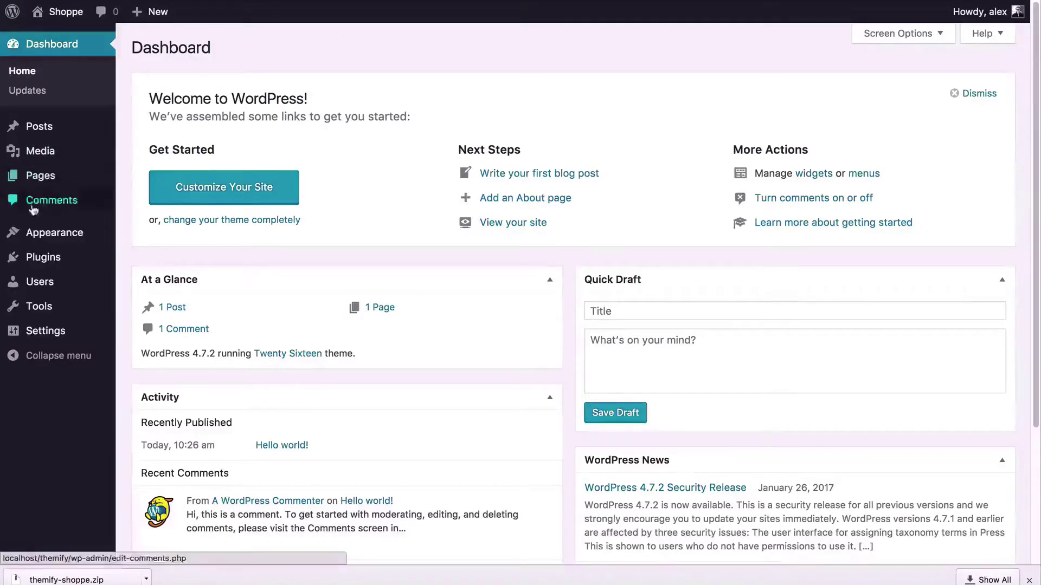
In the WordPress admin, upload themify-shoppe.zip as a new theme, install it and activate it.
mouse_move(32, 238)
click(135, 237)
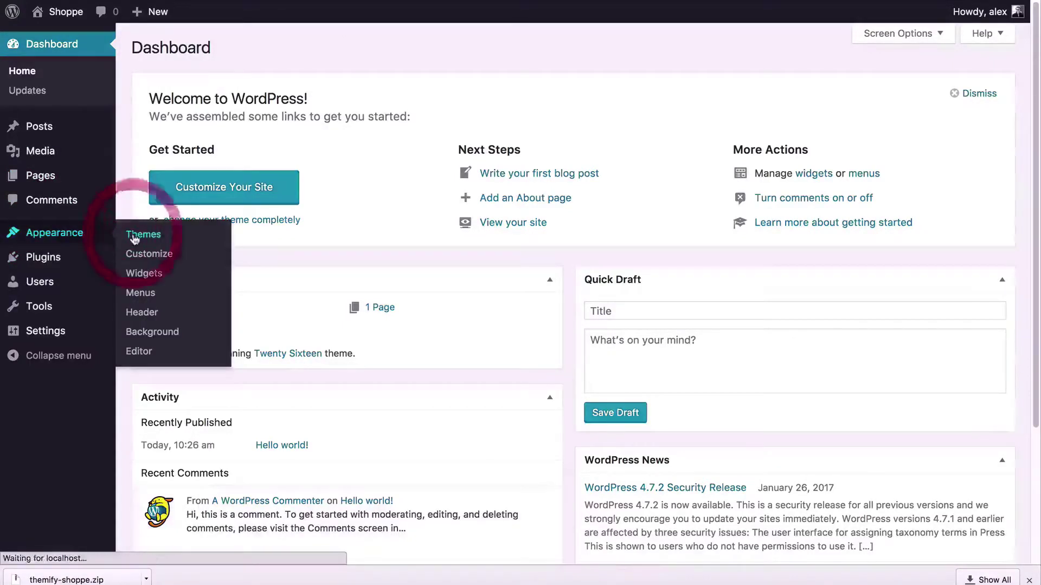
click(281, 50)
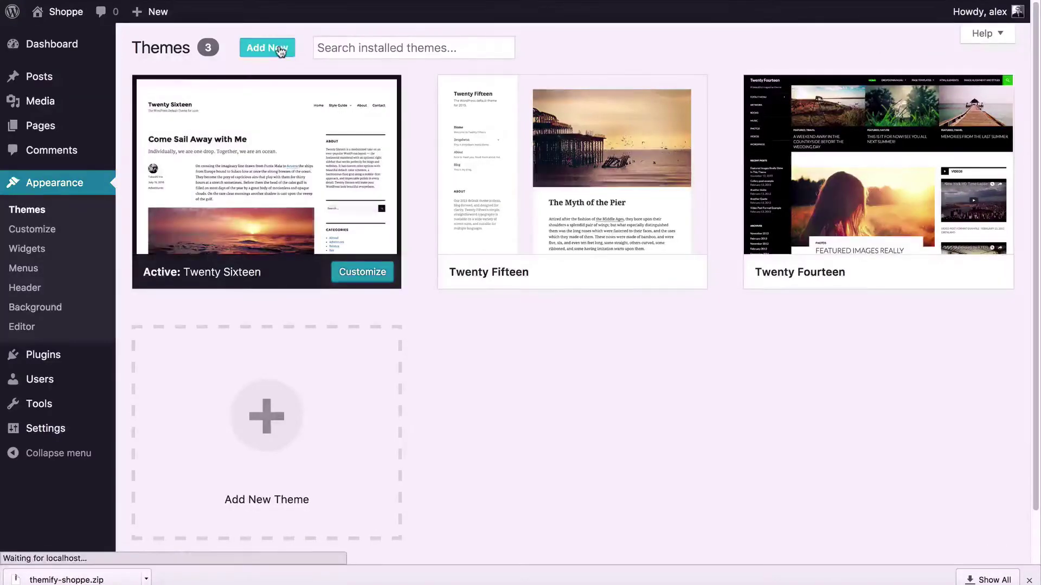
click(280, 50)
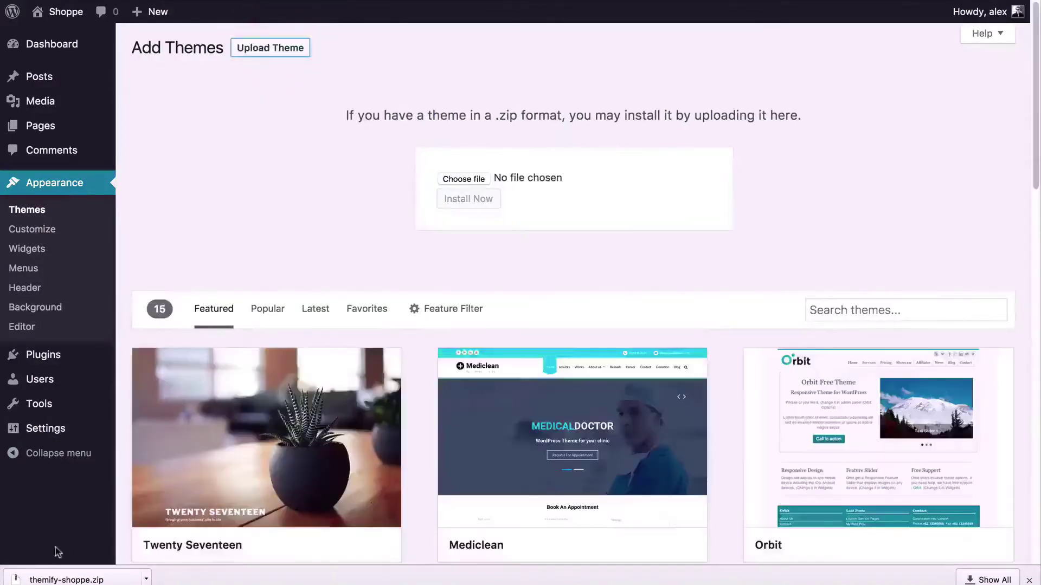
drag(65, 578, 458, 184)
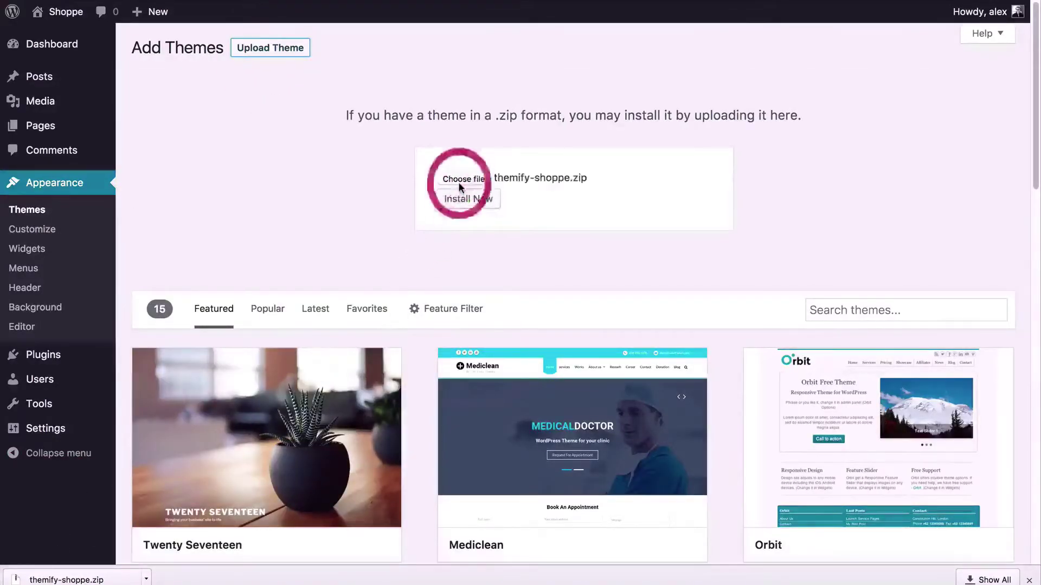
click(469, 200)
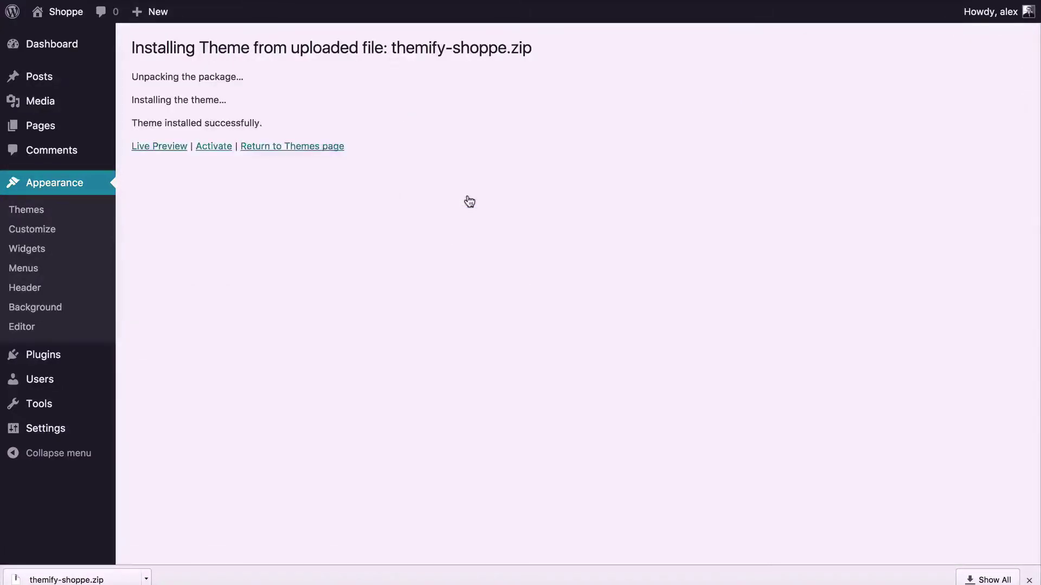
click(208, 147)
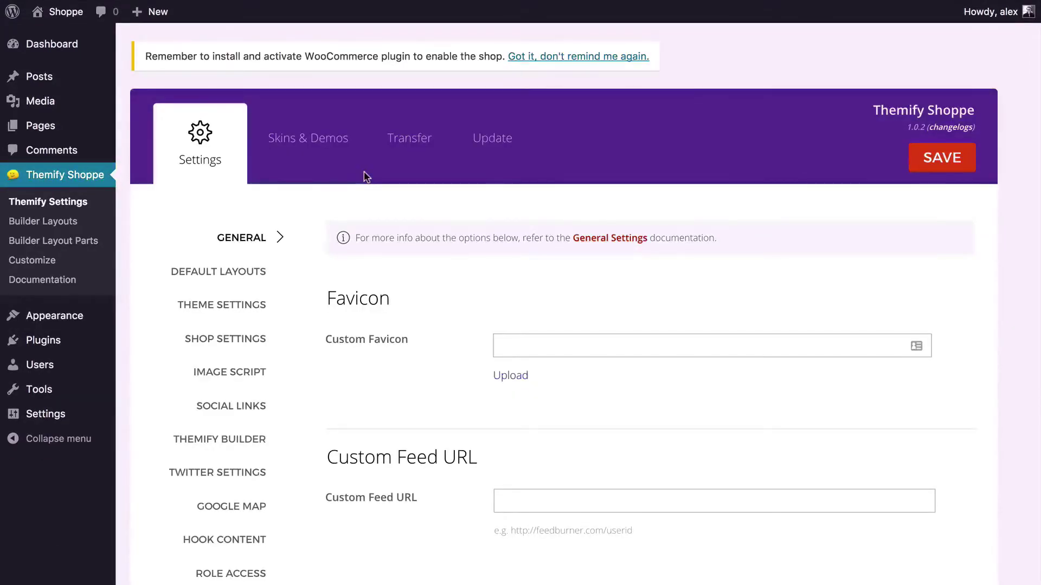
Search for "woocommerce" among the plugins available to add to the site.
click(395, 54)
mouse_move(142, 362)
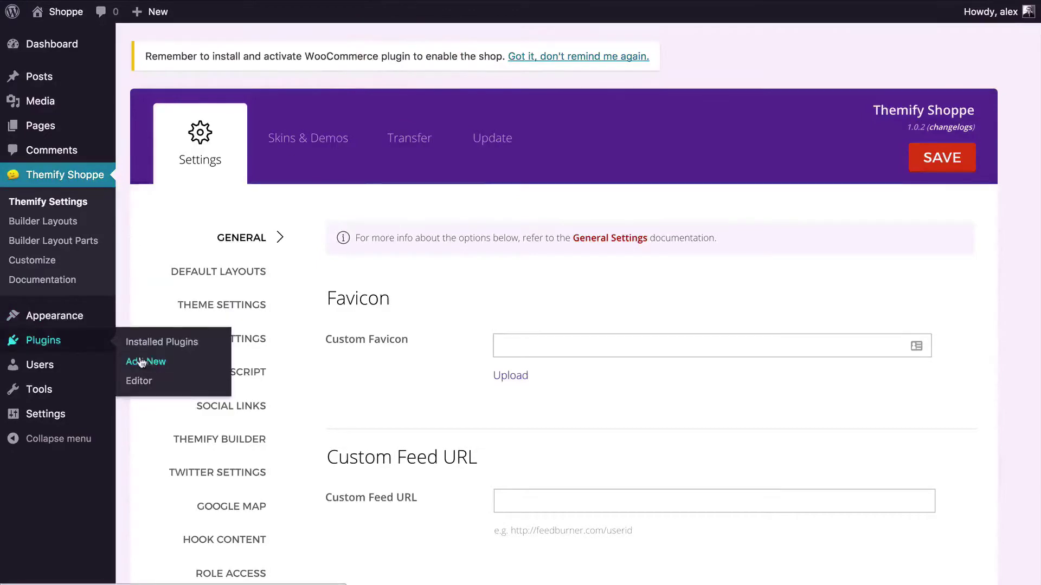
click(144, 362)
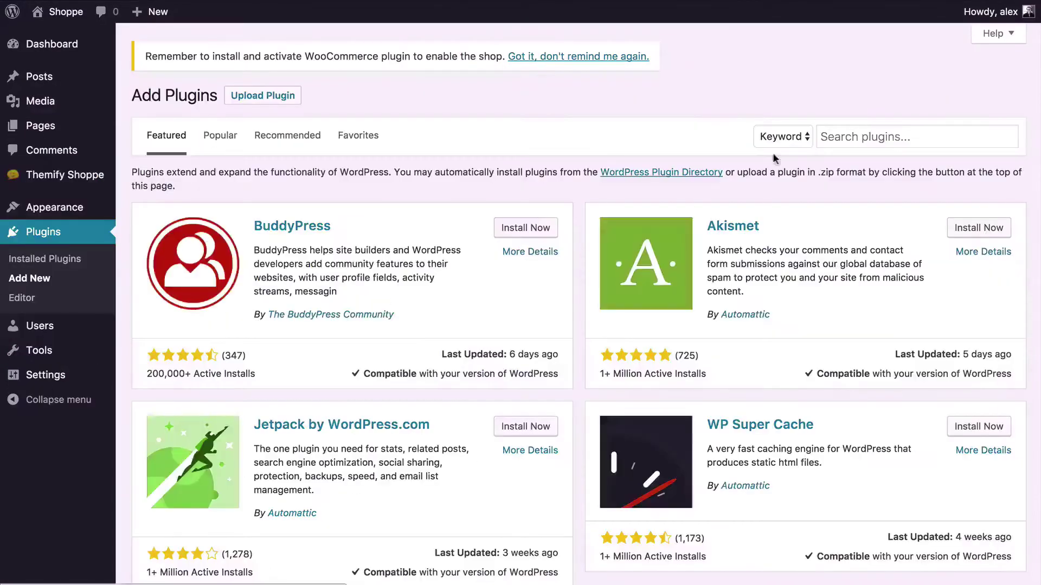
click(837, 137)
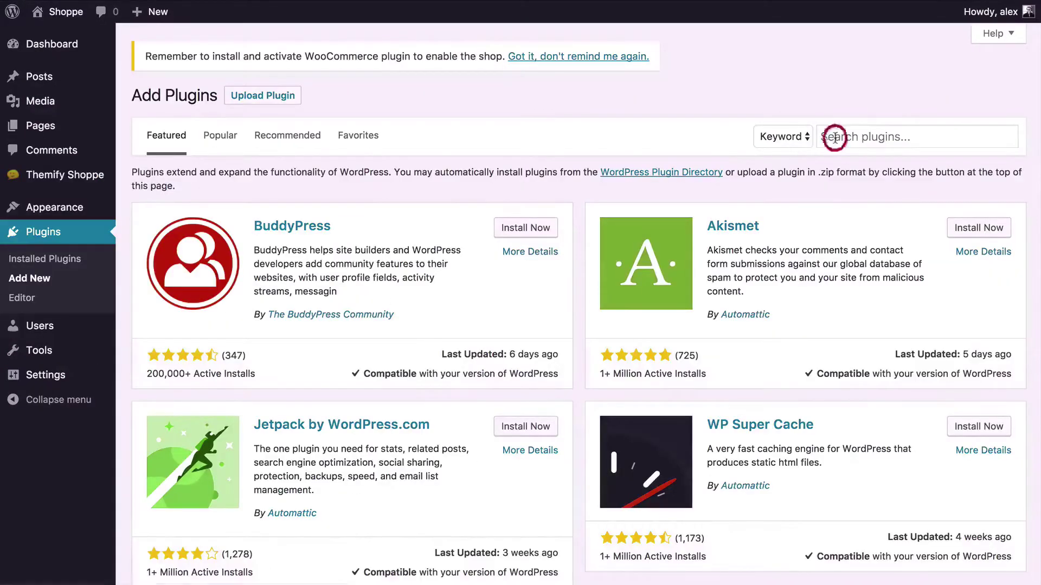
text(woocommerce)
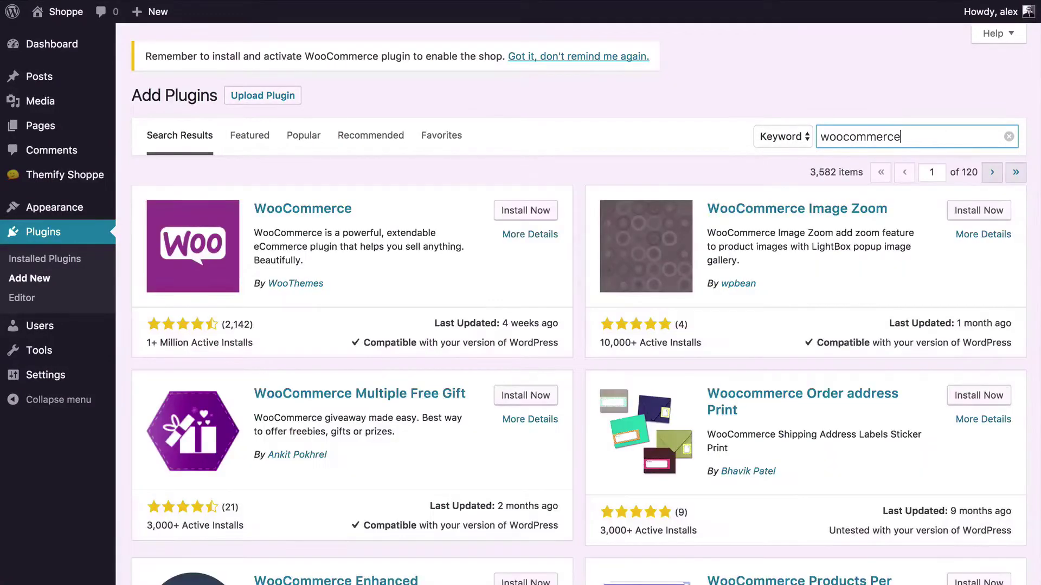
Install and activate the WooCommerce plugin by WooThemes, and skip its setup wizard.
click(522, 215)
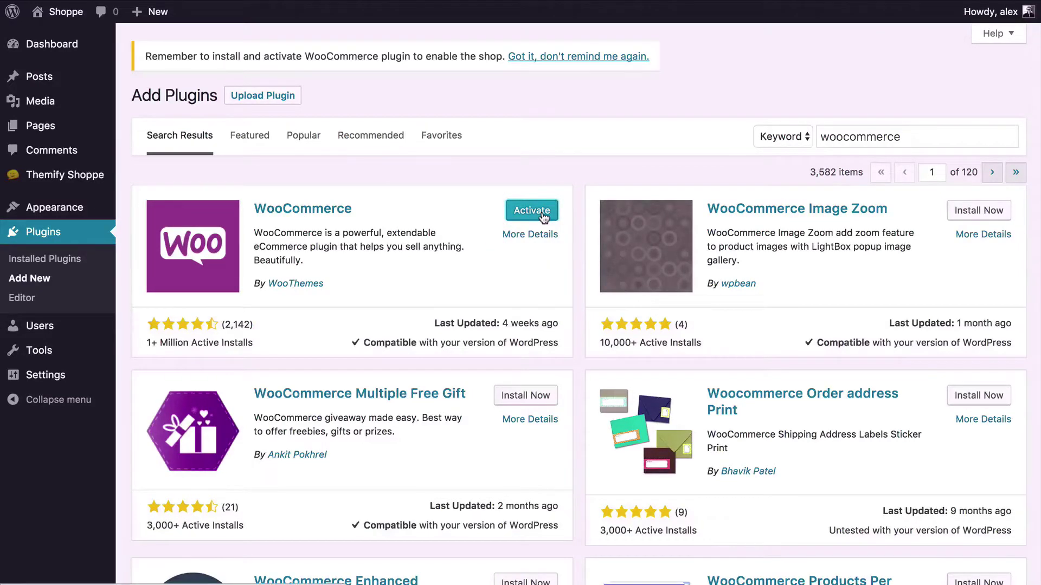
click(543, 218)
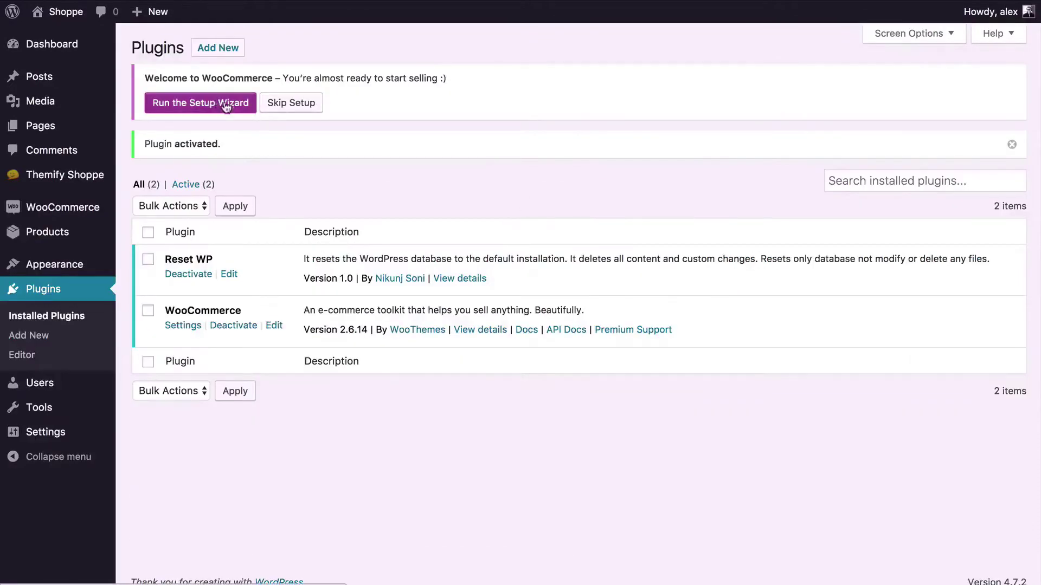
click(293, 106)
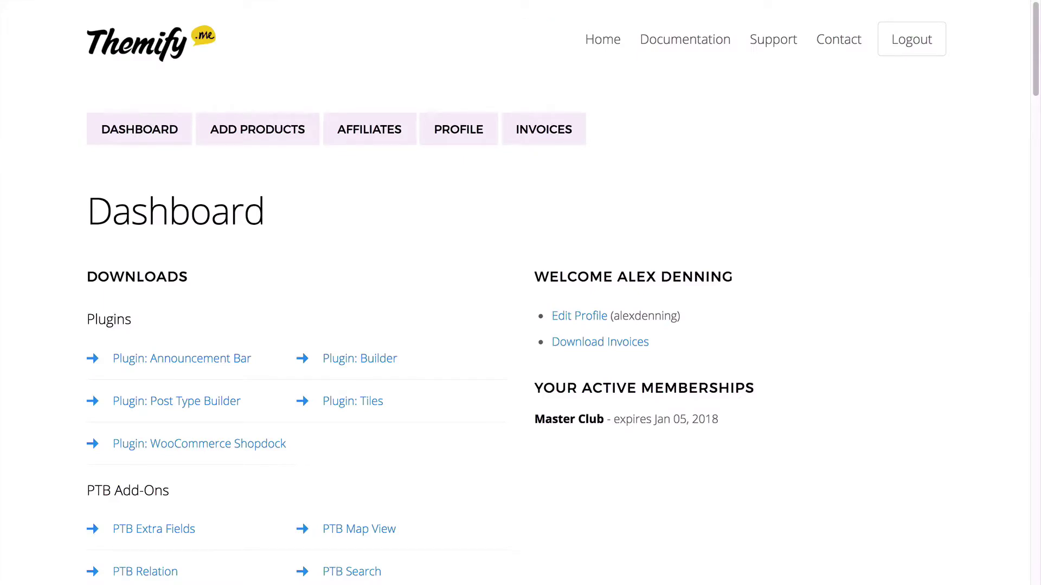
From the Themify member dashboard, download the Builder Slider Pro and Builder WooCommerce add-ons as zip archives.
scroll(51, 260, down, 10)
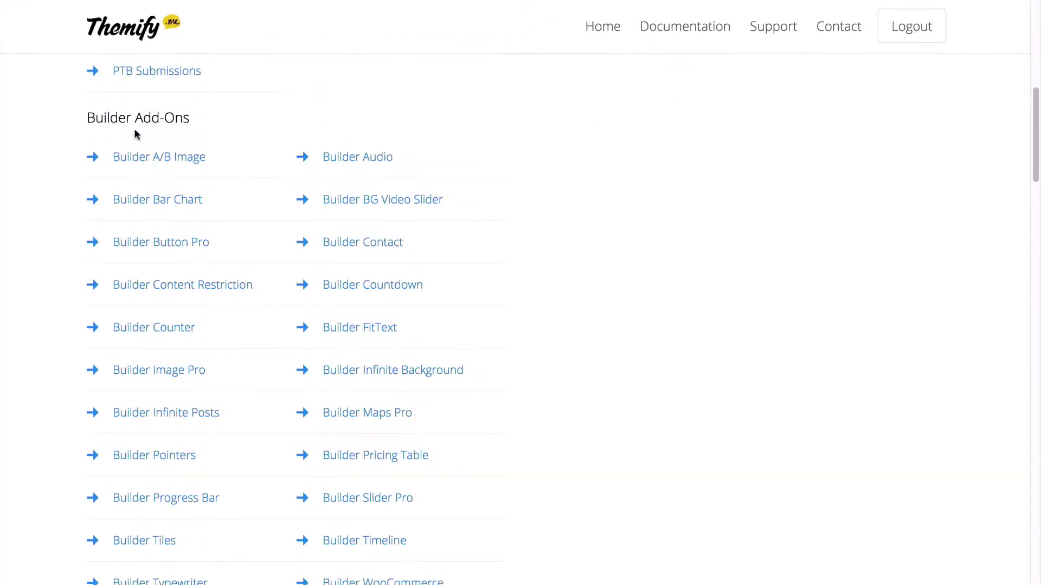
scroll(38, 313, down, 2)
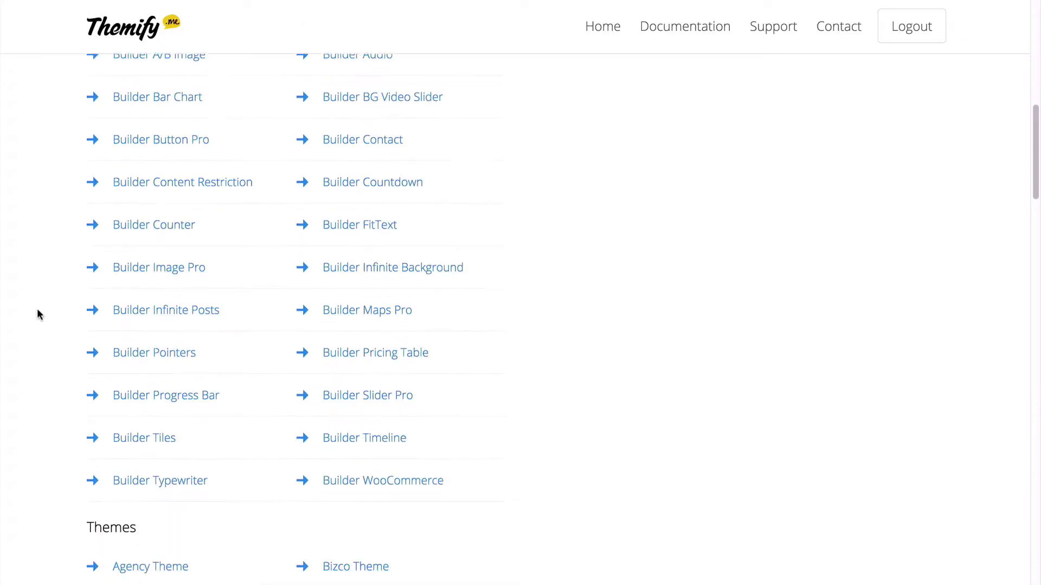
click(338, 398)
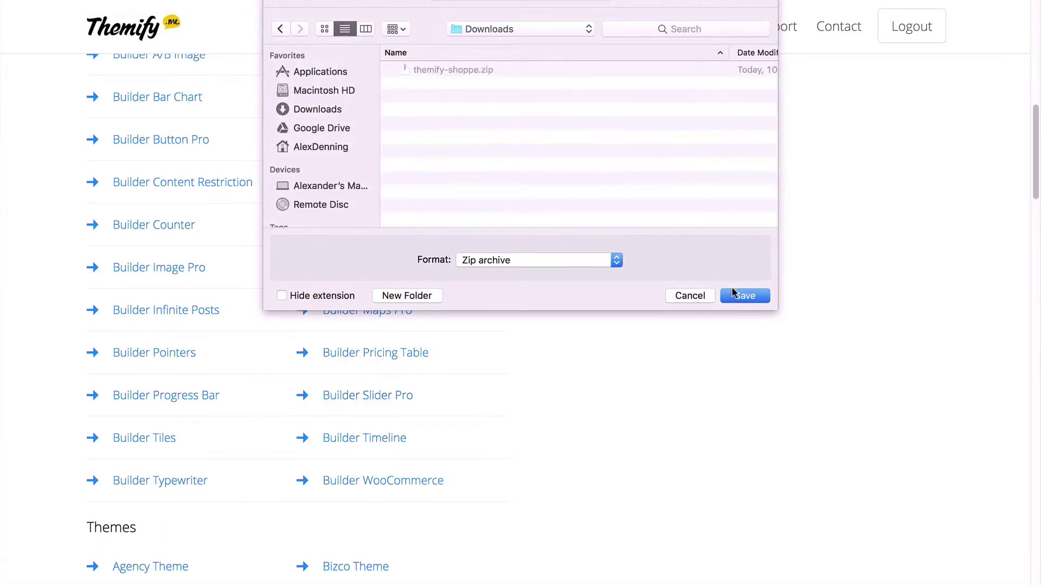
click(732, 293)
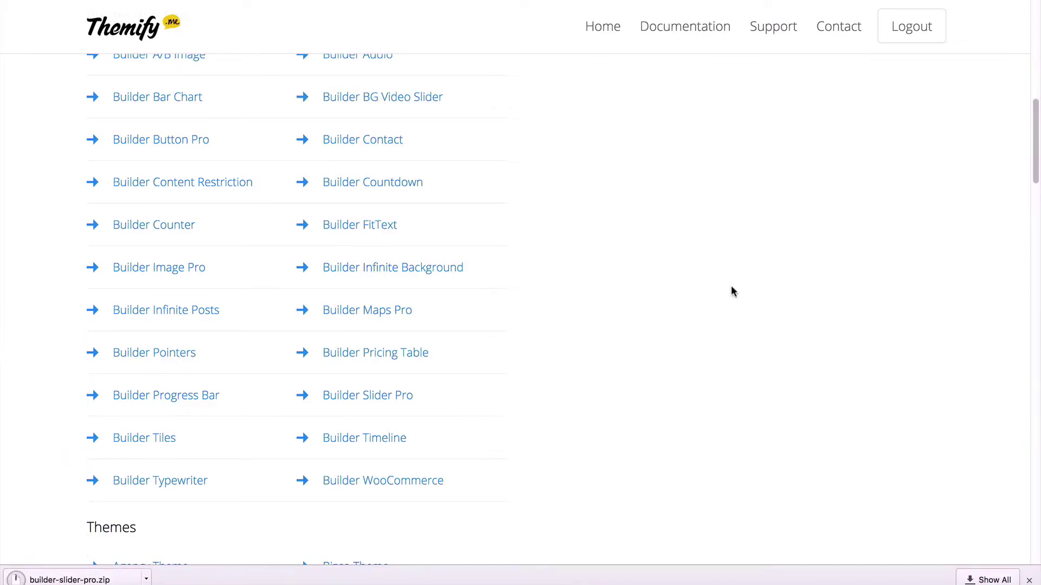
click(382, 481)
click(737, 296)
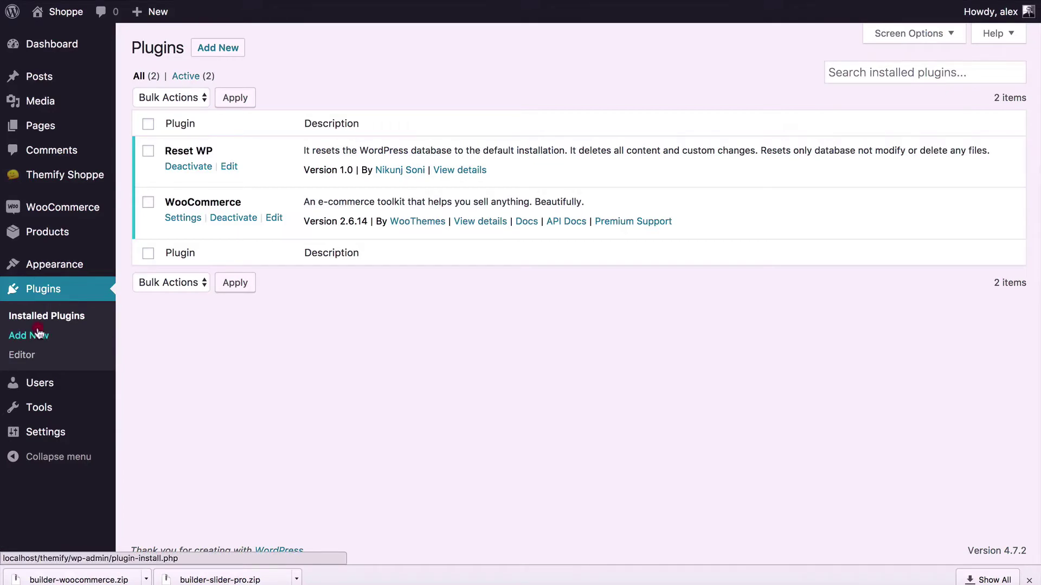
Upload builder-woocommerce.zip as a new plugin in the WordPress admin, install it and activate it.
click(38, 332)
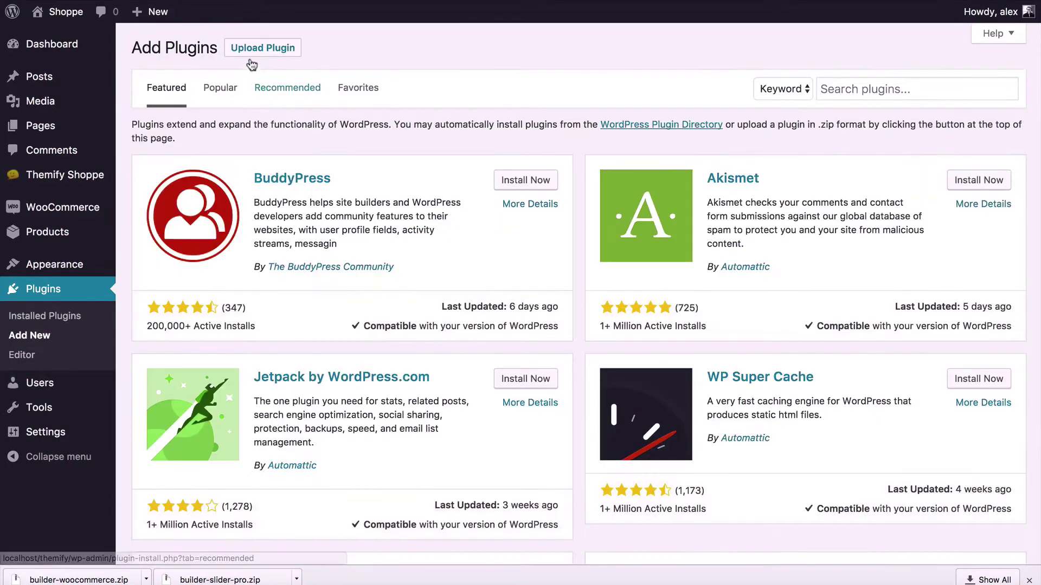
click(247, 50)
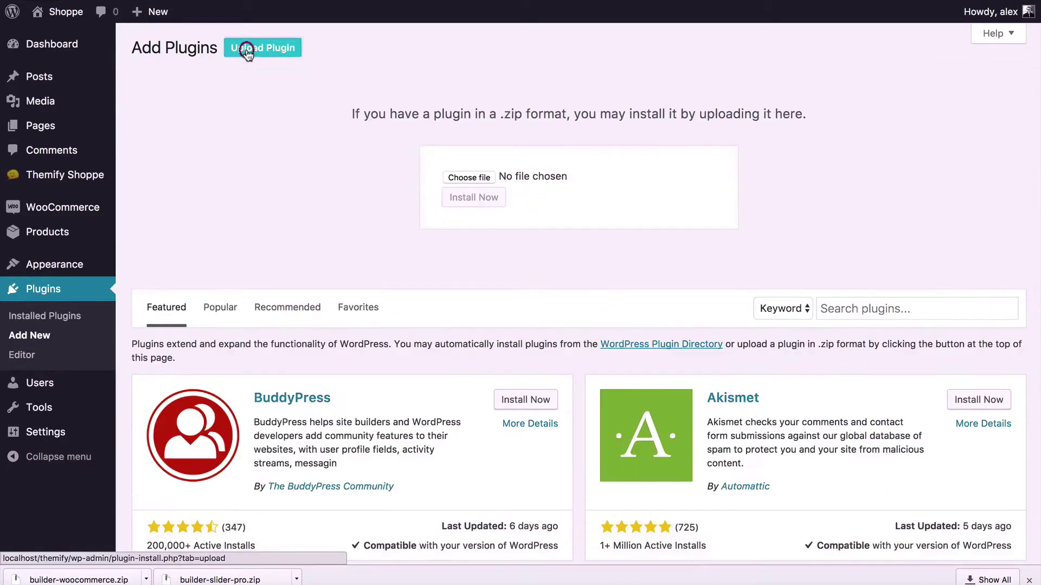
drag(79, 579, 453, 180)
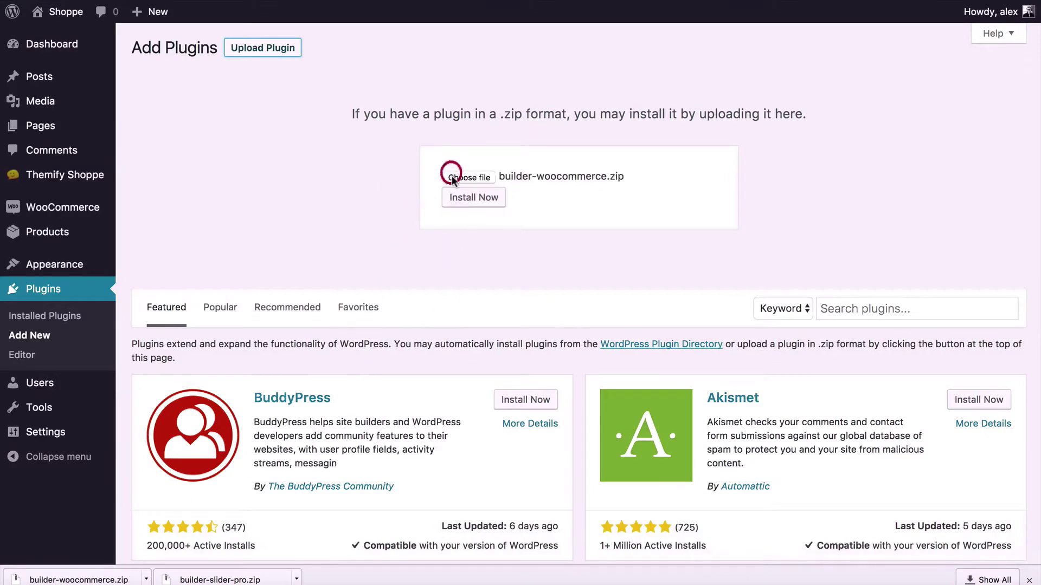
click(462, 200)
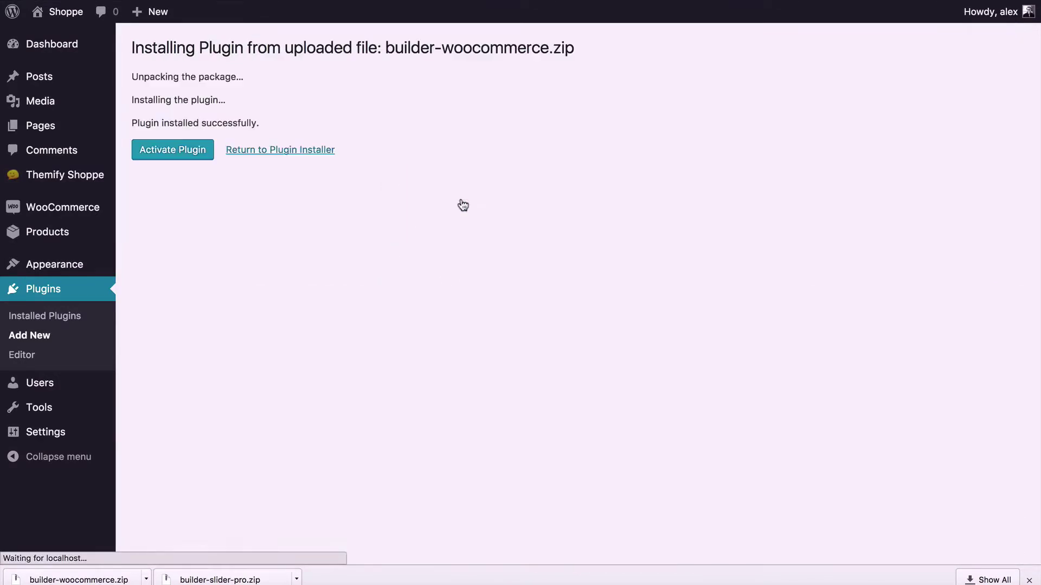
click(188, 154)
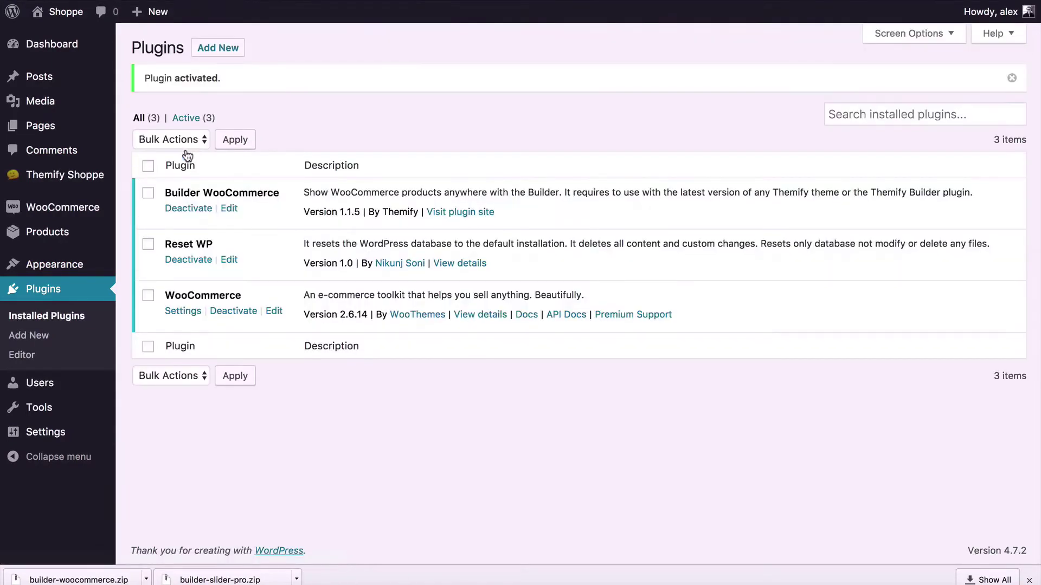
Upload builder-slider-pro.zip as a new plugin, install it and activate it.
click(230, 48)
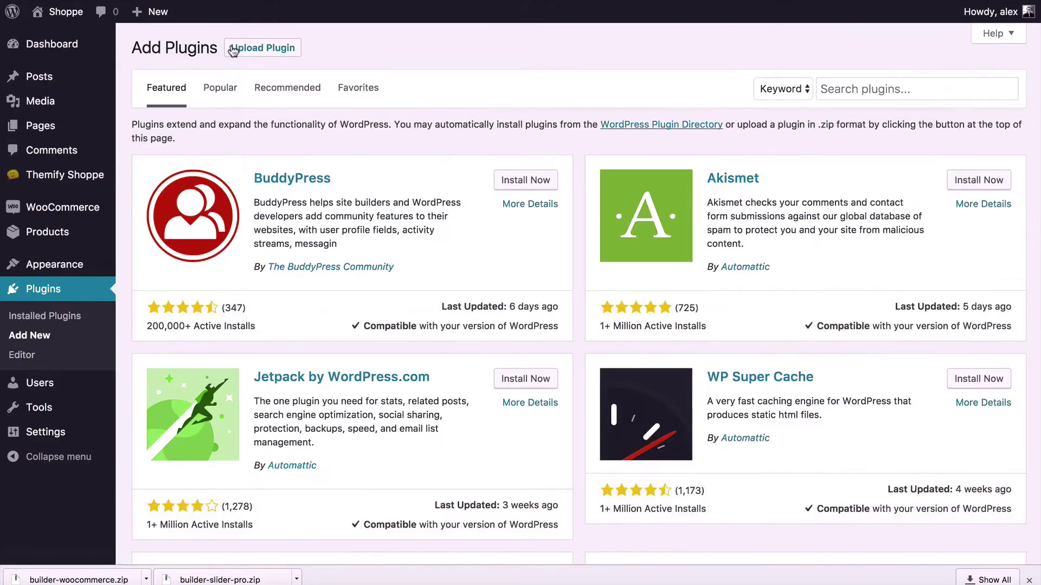
click(263, 48)
drag(225, 579, 459, 179)
click(465, 198)
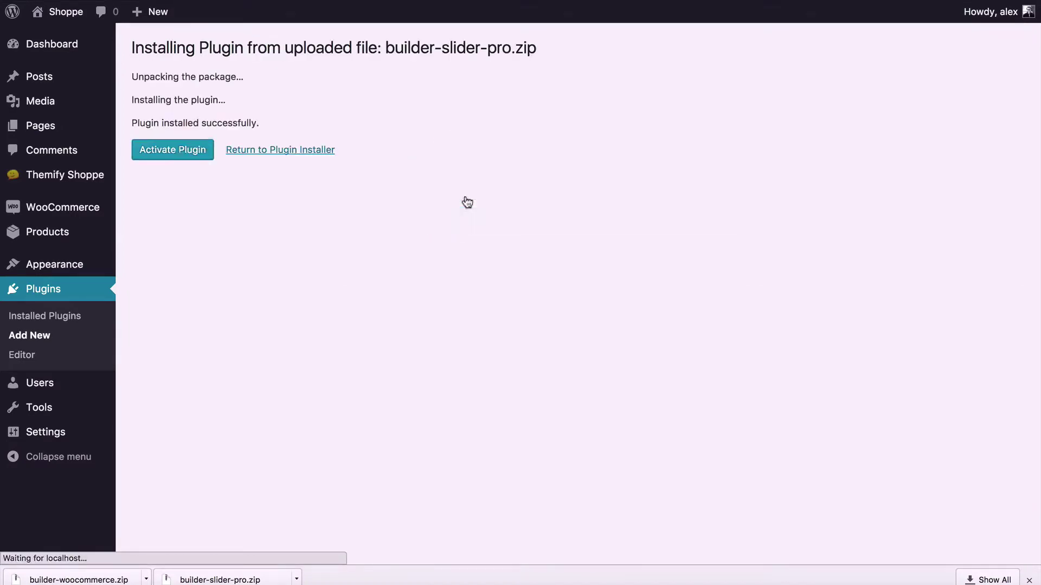
click(183, 153)
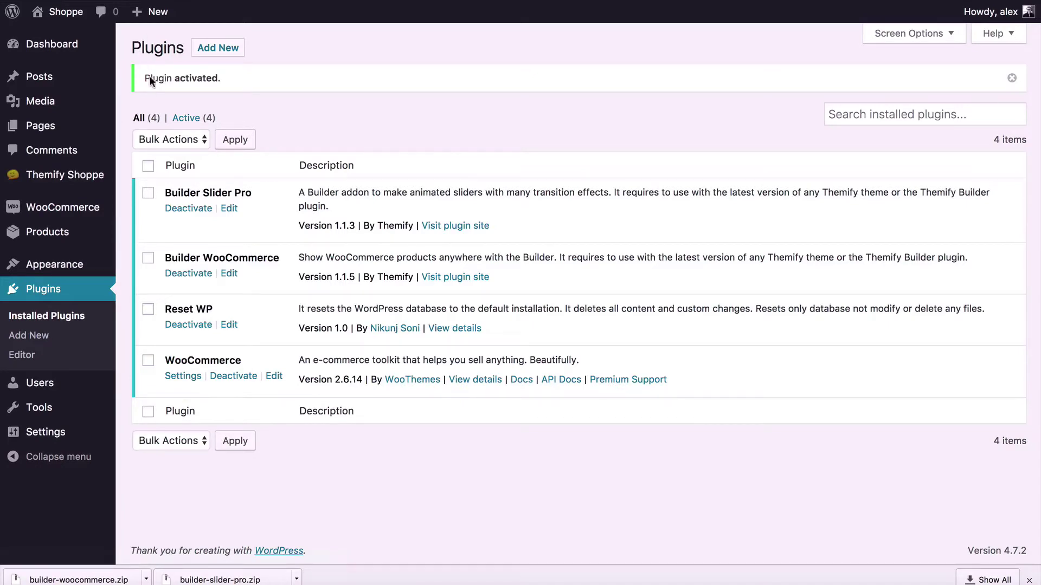
In the skins and demos section of the Themify Shoppe settings, try the Black skin and switch back to the Default skin.
mouse_move(49, 187)
click(146, 176)
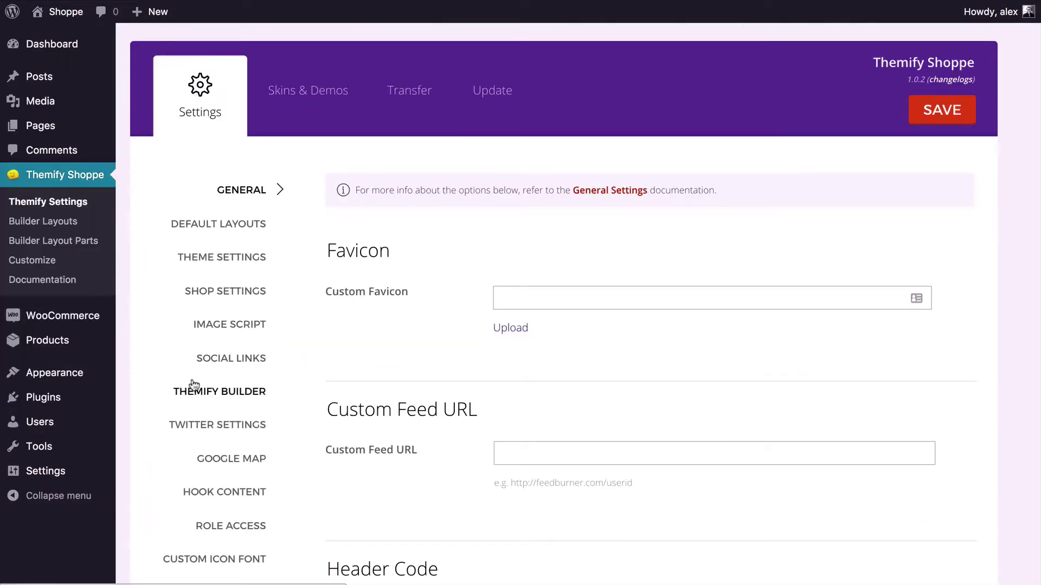
scroll(187, 388, down, 5)
scroll(179, 395, up, 5)
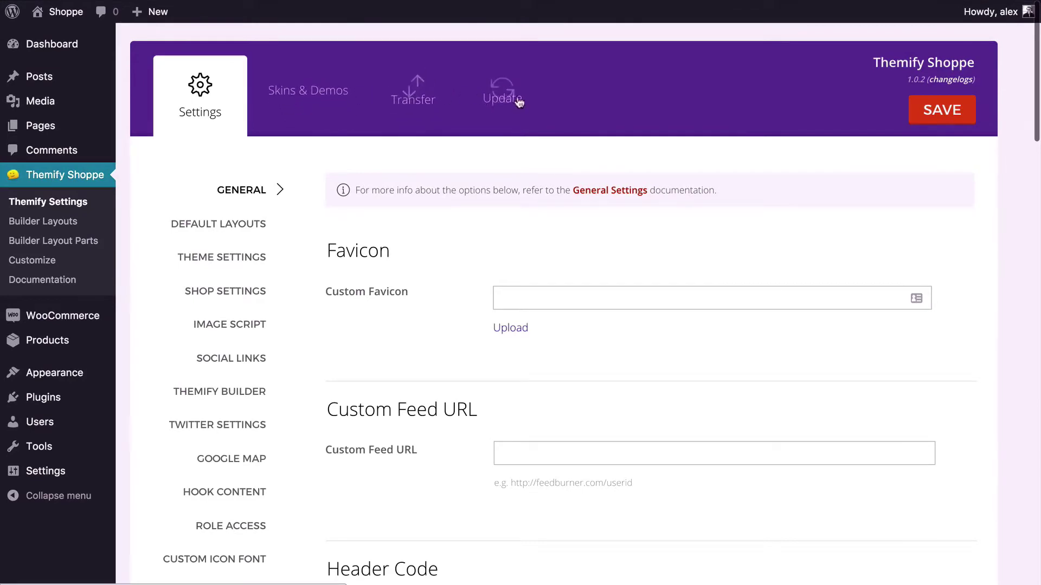
click(305, 88)
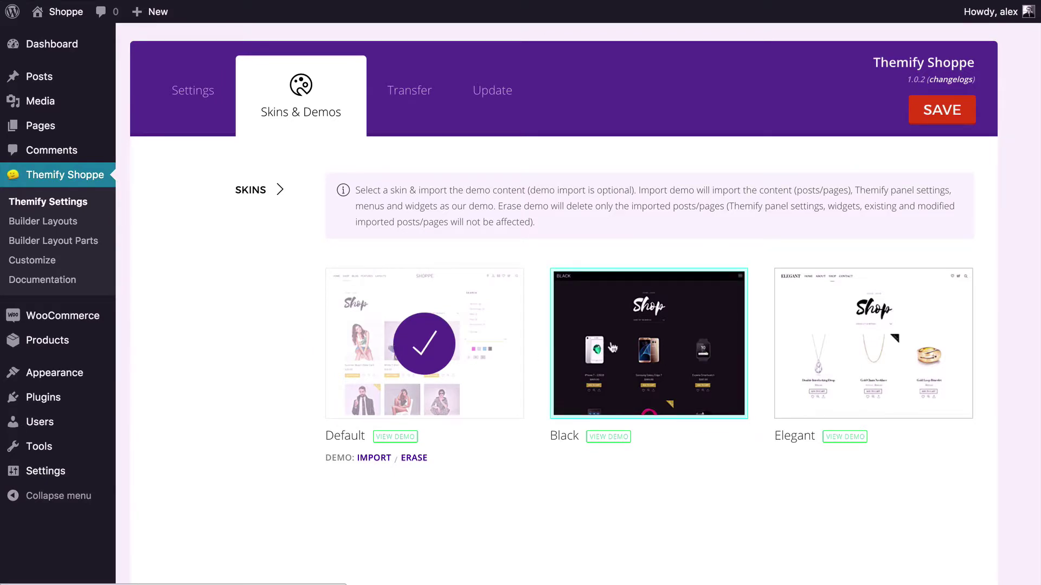
click(649, 344)
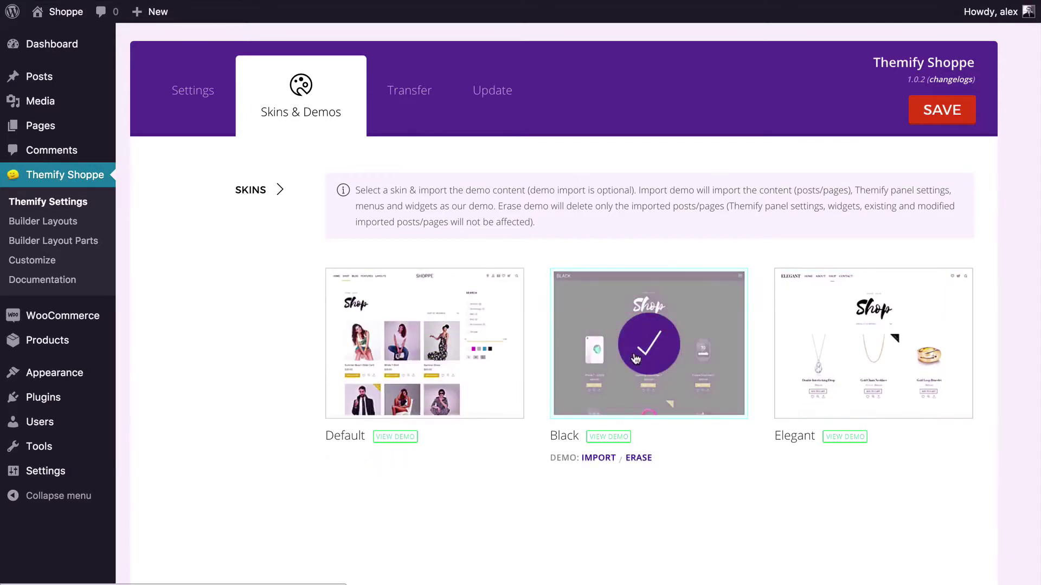
click(418, 369)
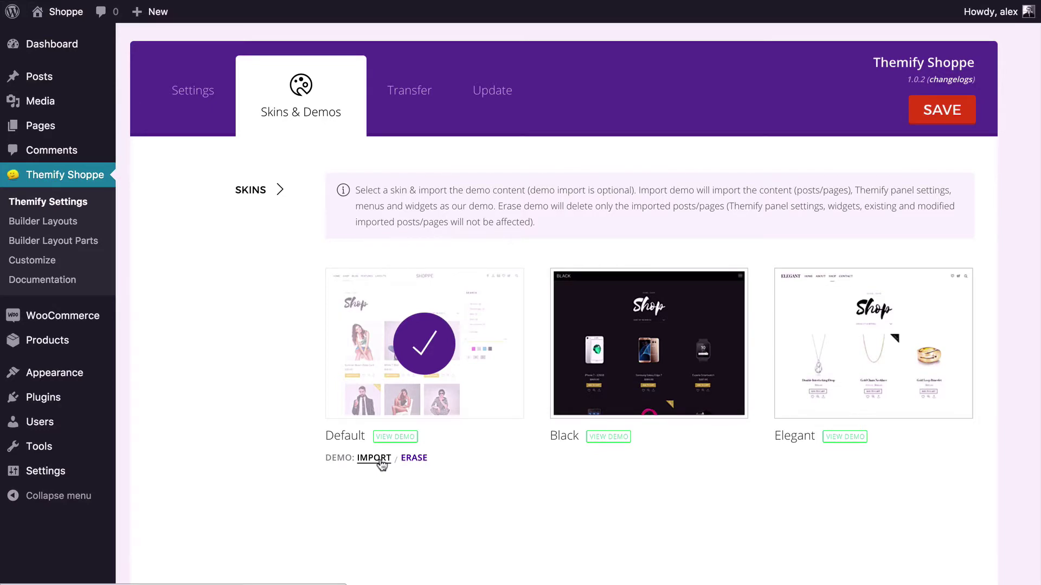
Import the Default skin's demo content and save the theme settings.
click(395, 320)
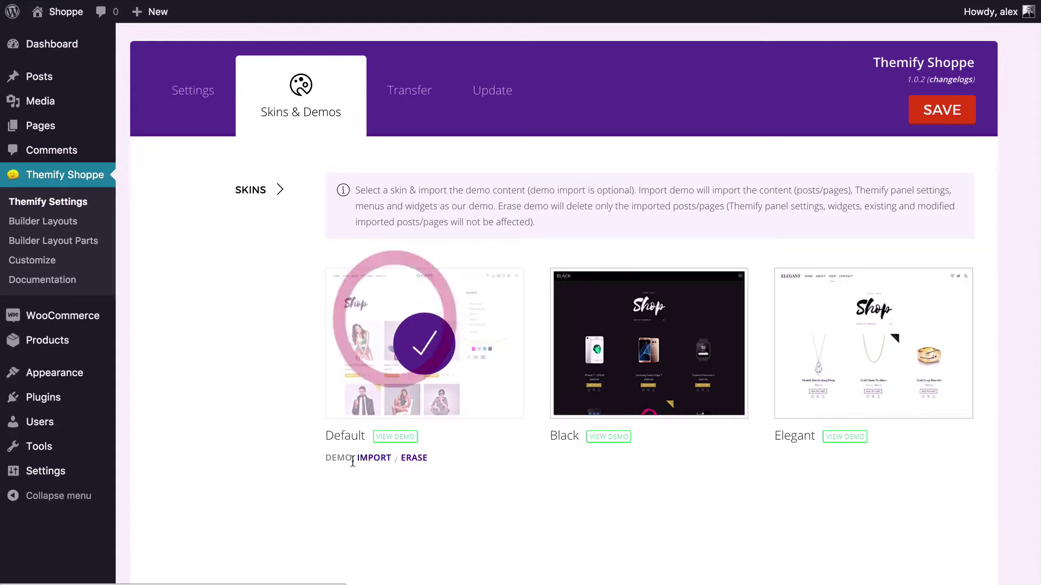
click(369, 458)
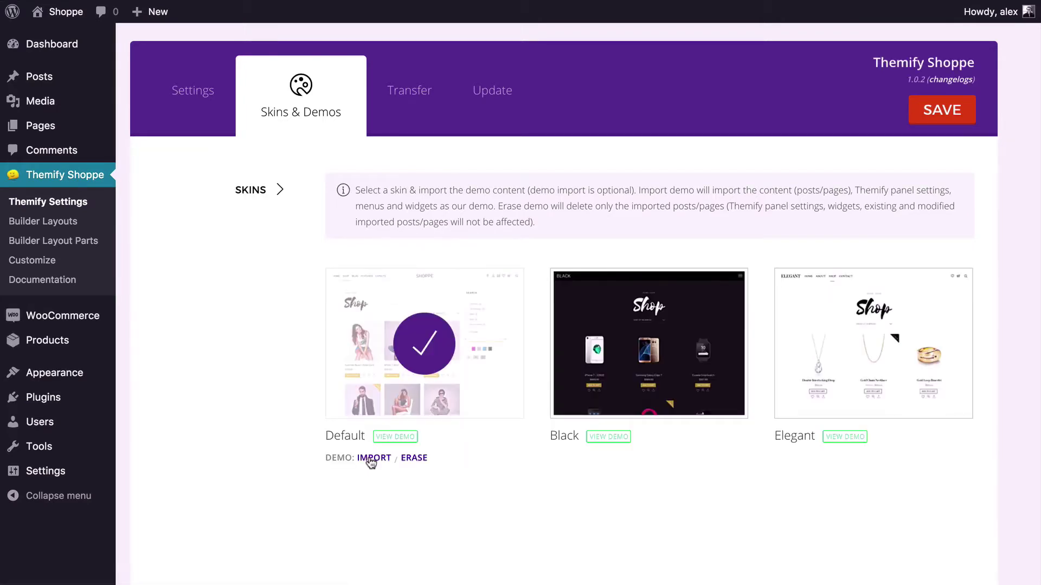
click(942, 110)
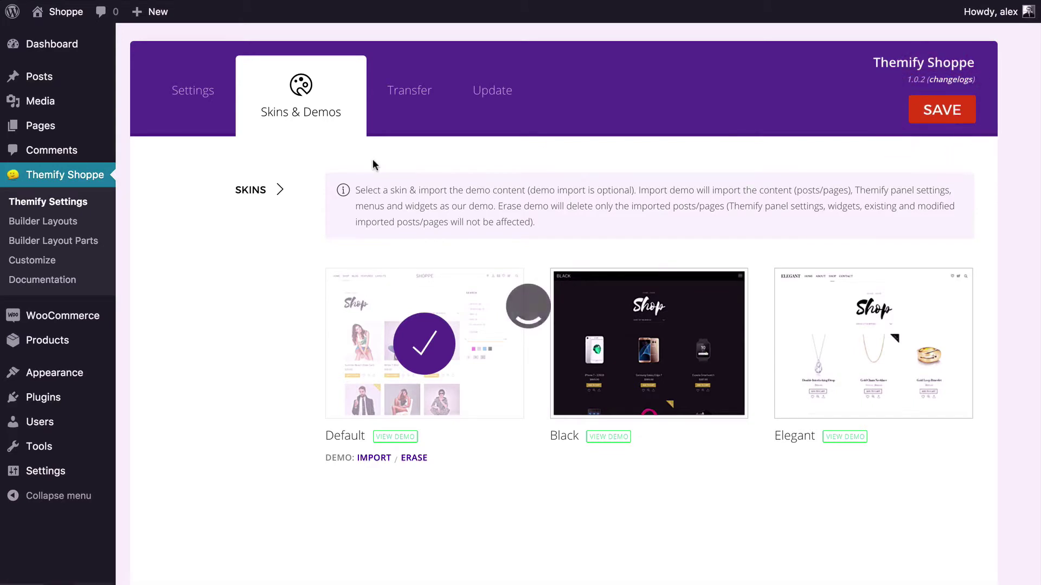
View the shop's public home page and examine its welcome slider, product categories and featured products.
click(66, 16)
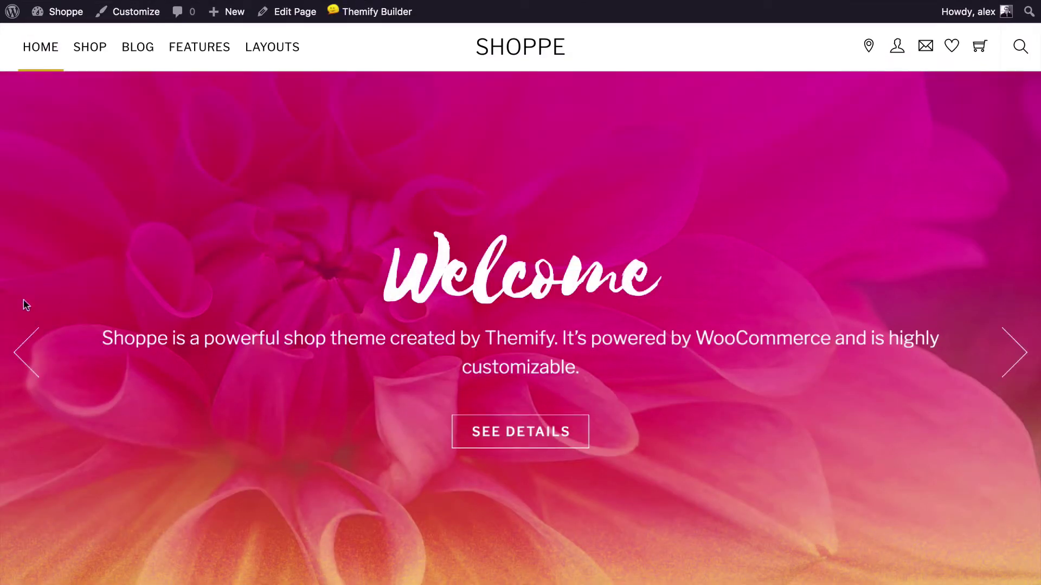
scroll(24, 302, down, 10)
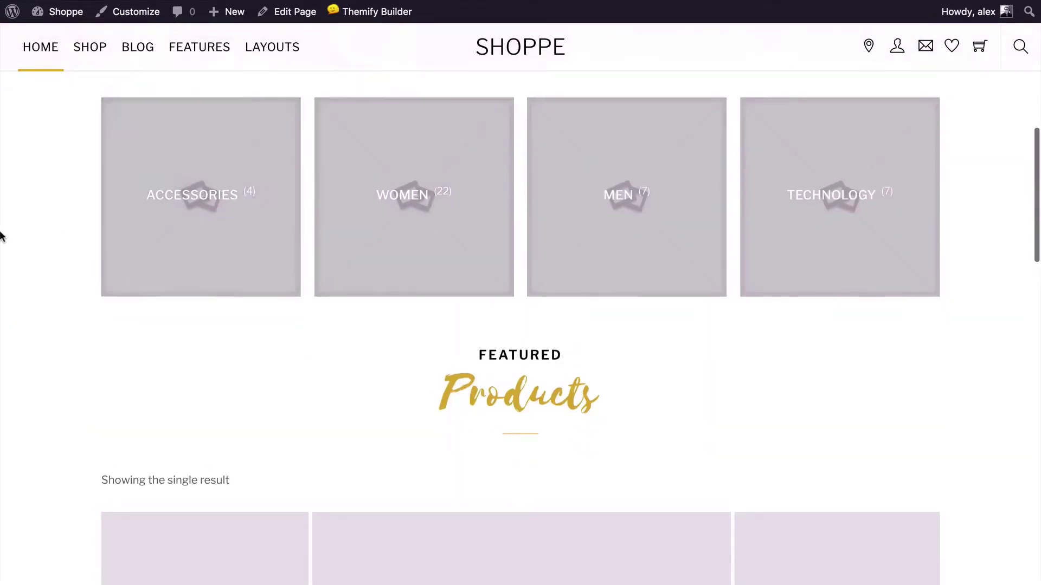
scroll(0, 232, up, 2)
scroll(0, 233, down, 4)
scroll(0, 236, down, 12)
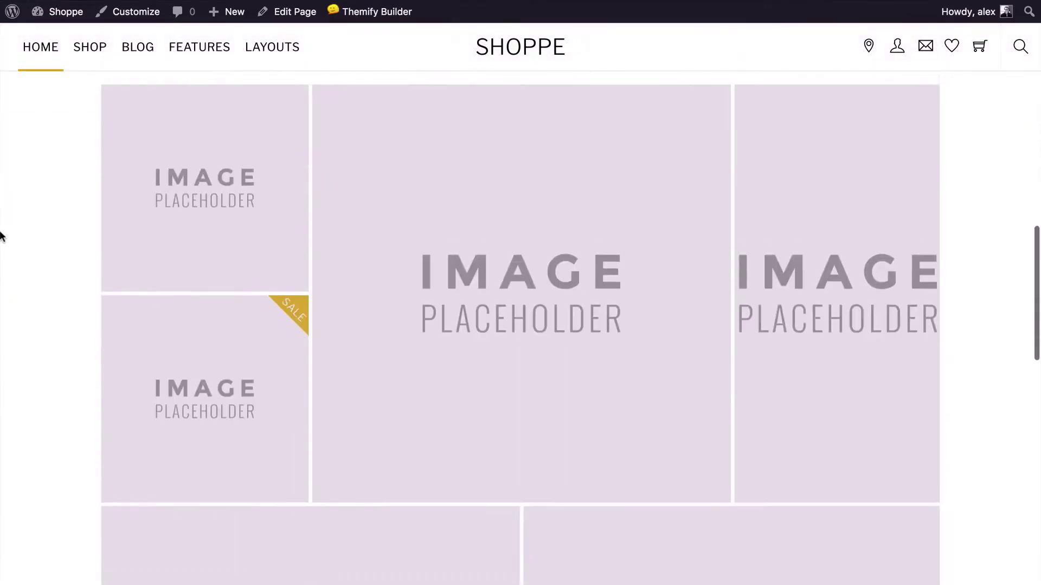
scroll(1, 236, down, 6)
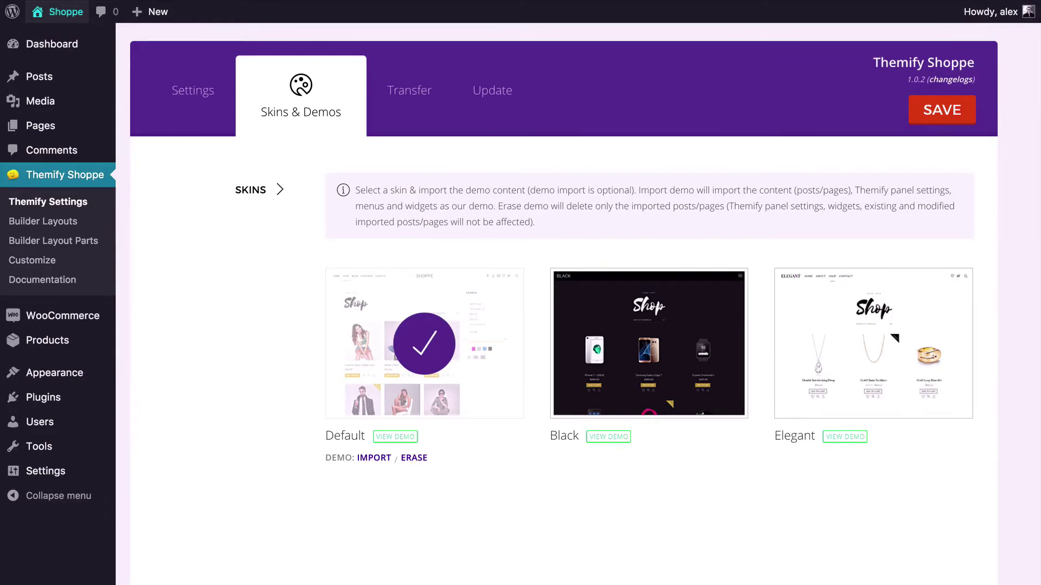
Open the WooCommerce settings and look over the general location, tax and currency options.
mouse_move(24, 321)
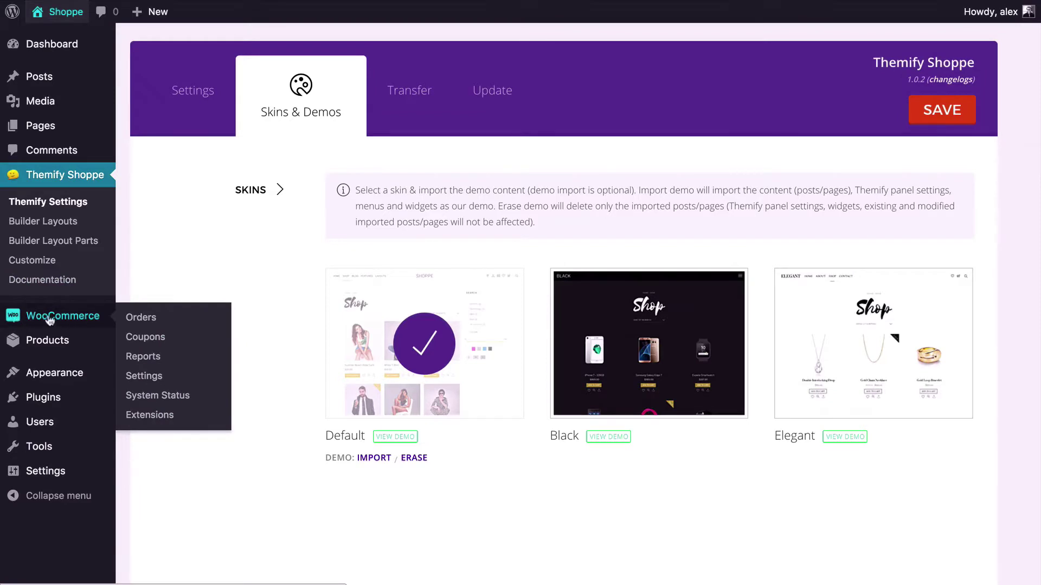
mouse_move(41, 341)
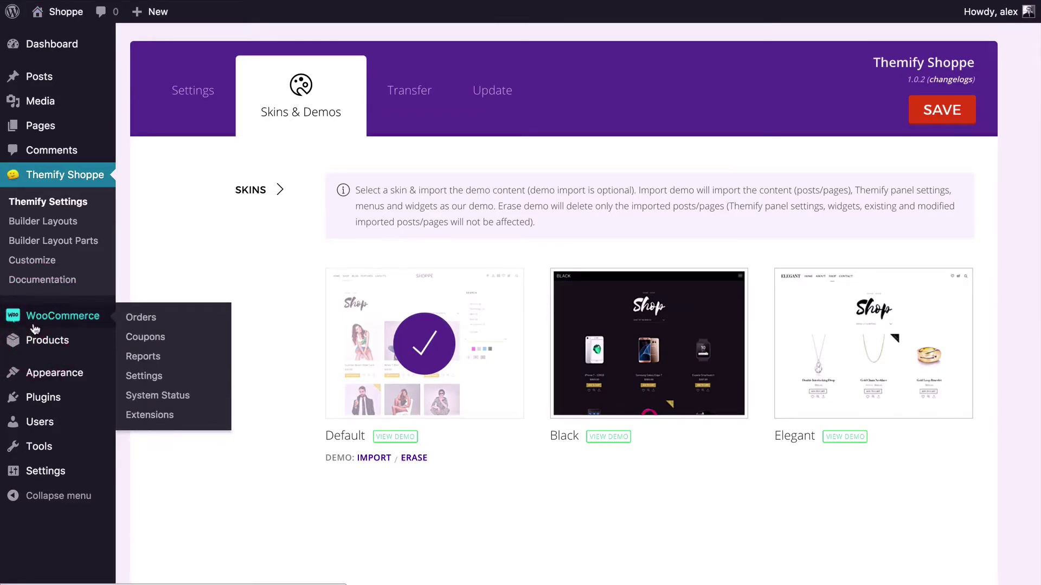
click(35, 325)
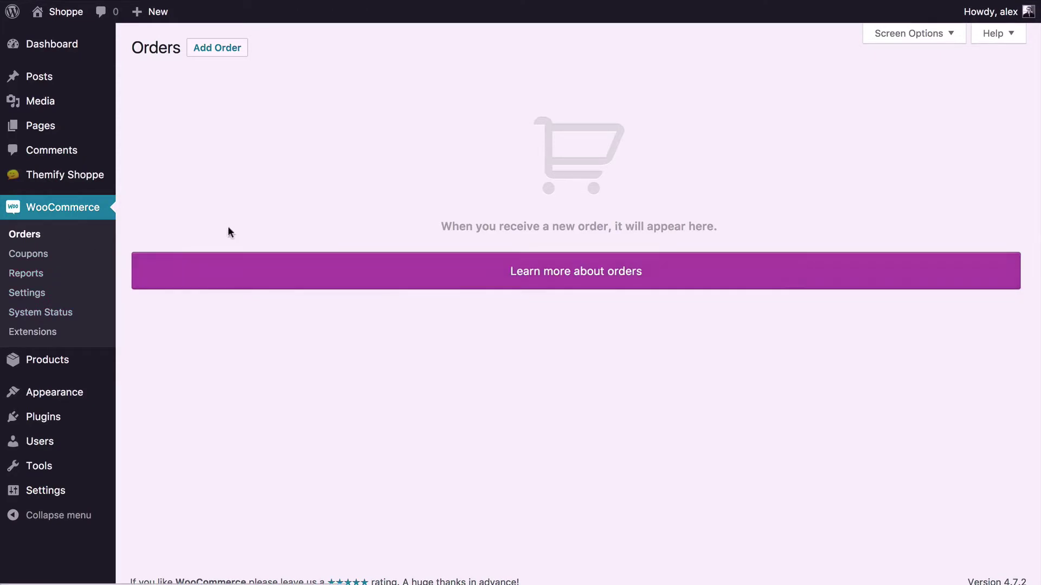
click(46, 291)
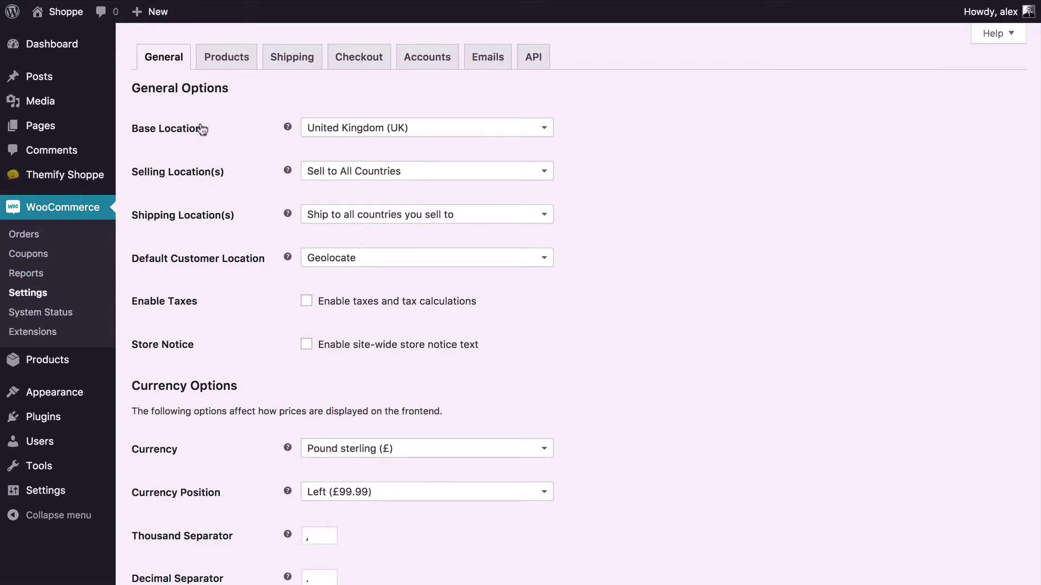
scroll(207, 125, down, 5)
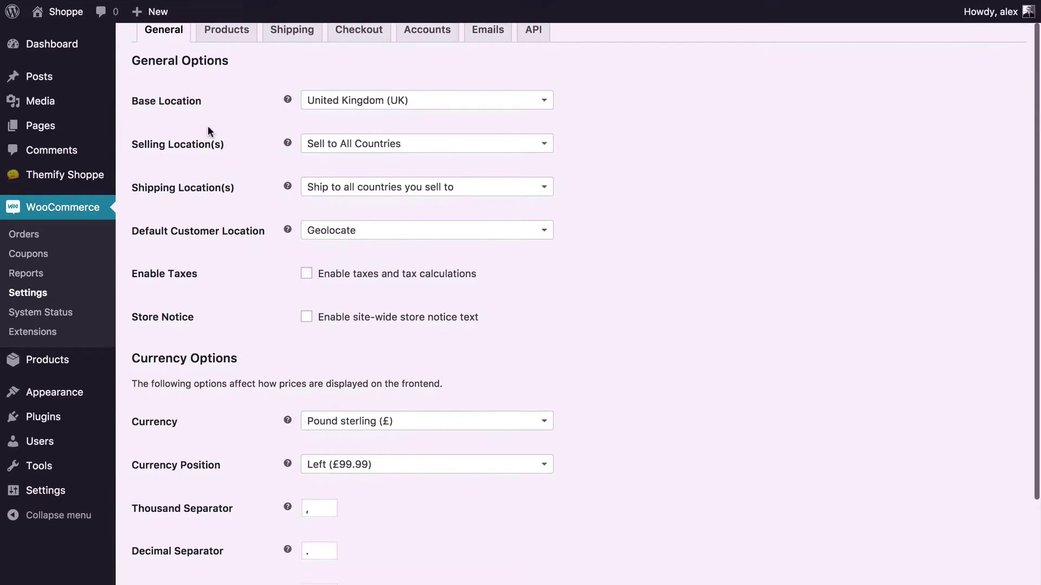
scroll(207, 125, up, 5)
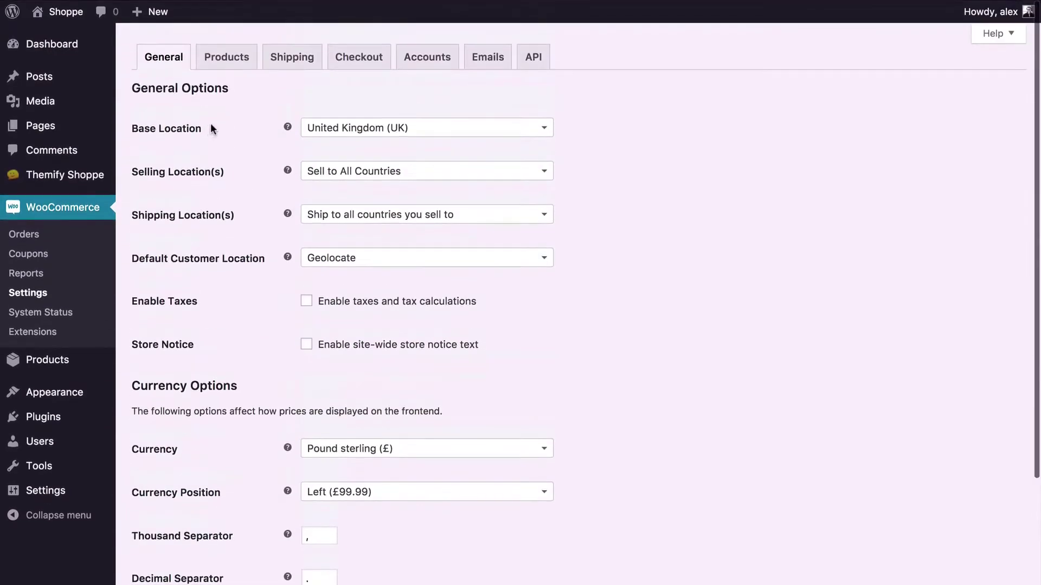
In the WooCommerce product display settings, set the Shop Page to Shop.
click(242, 61)
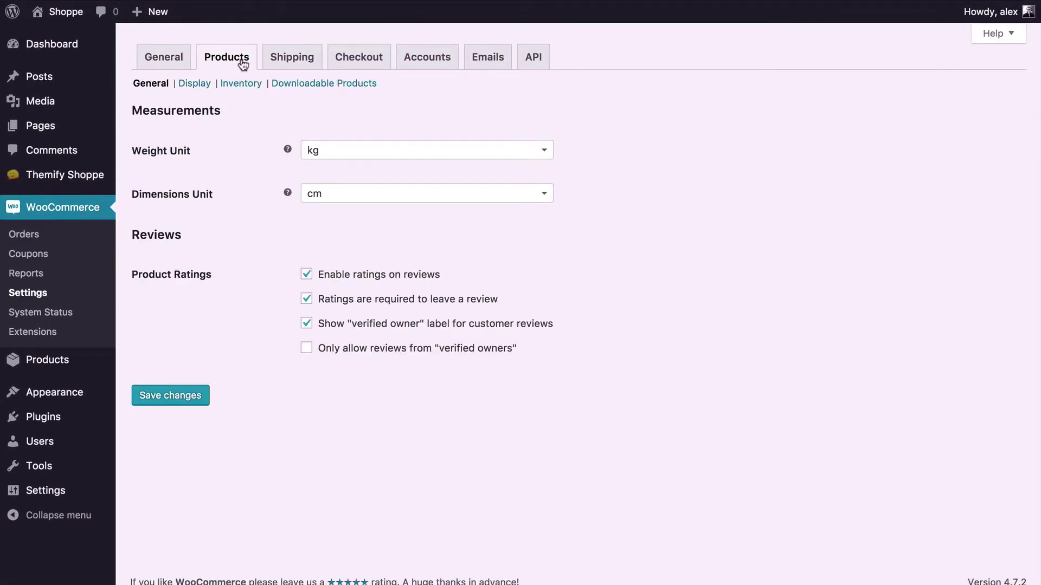
click(196, 85)
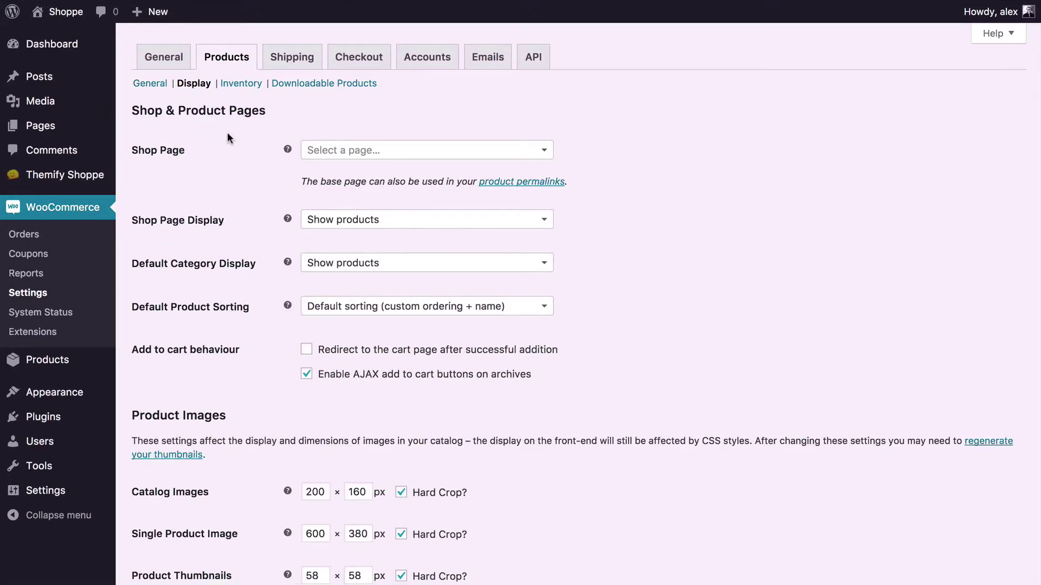
scroll(226, 132, down, 3)
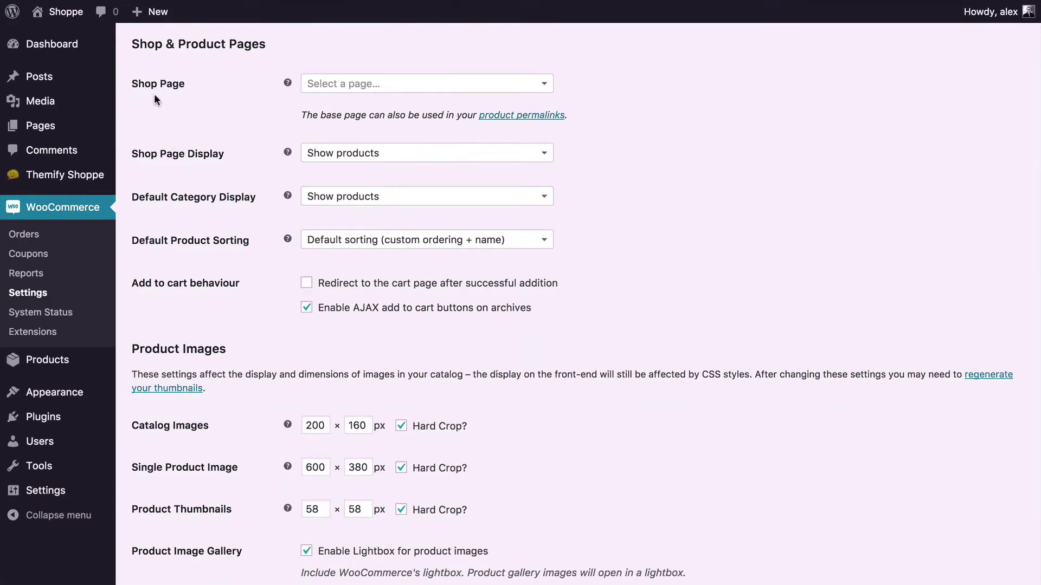
click(319, 85)
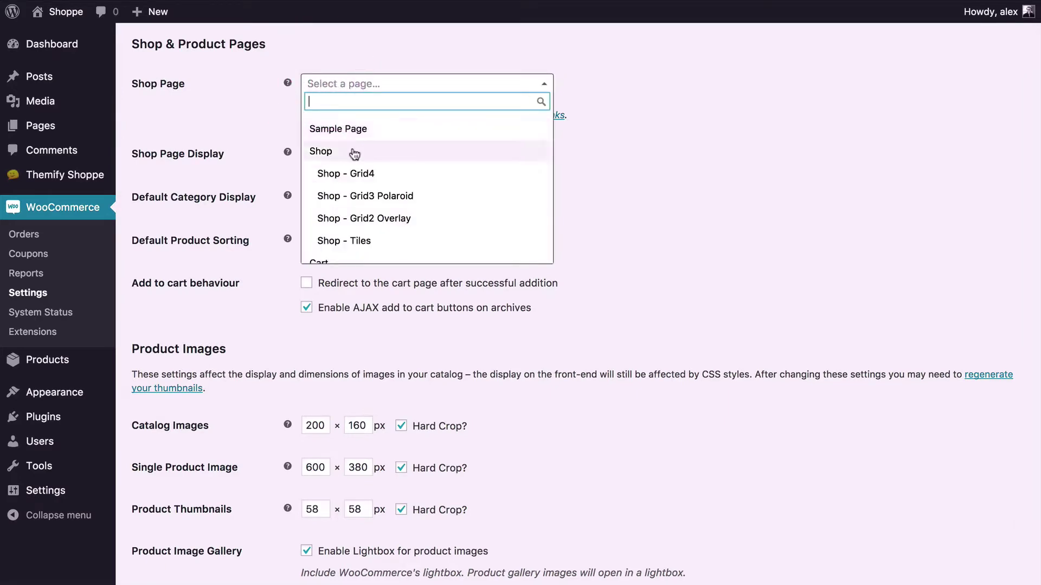
scroll(354, 156, down, 3)
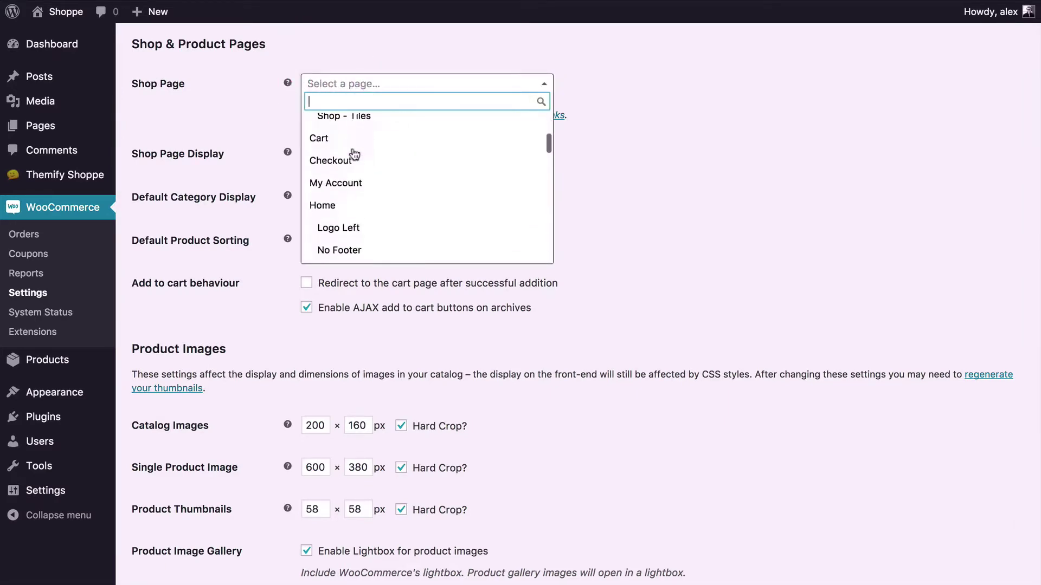
scroll(347, 152, up, 3)
click(341, 146)
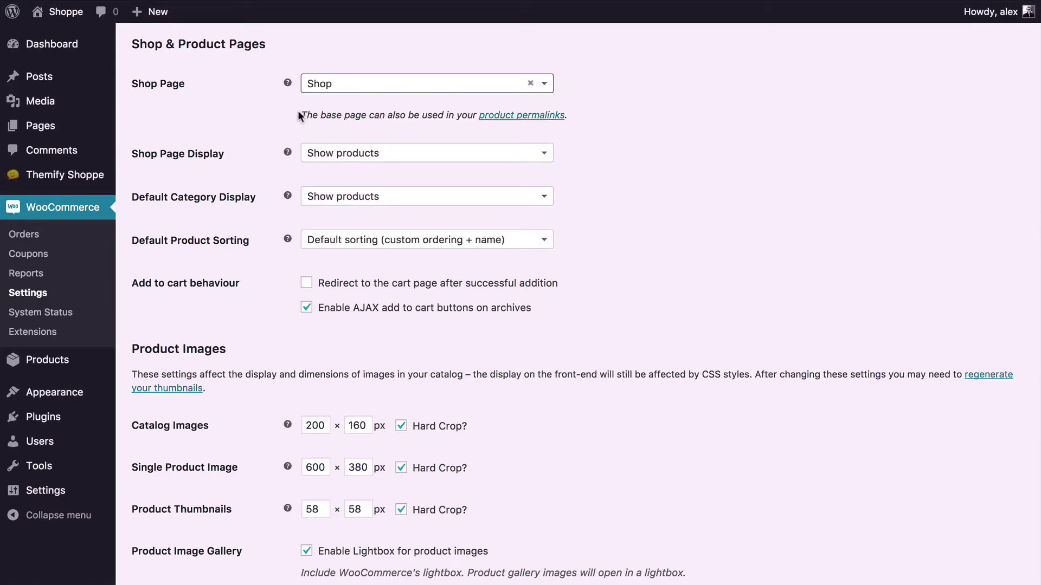
Examine the choices for shop page display, default category display and default product sorting, plus the cart and product image options.
scroll(325, 127, down, 1)
click(330, 129)
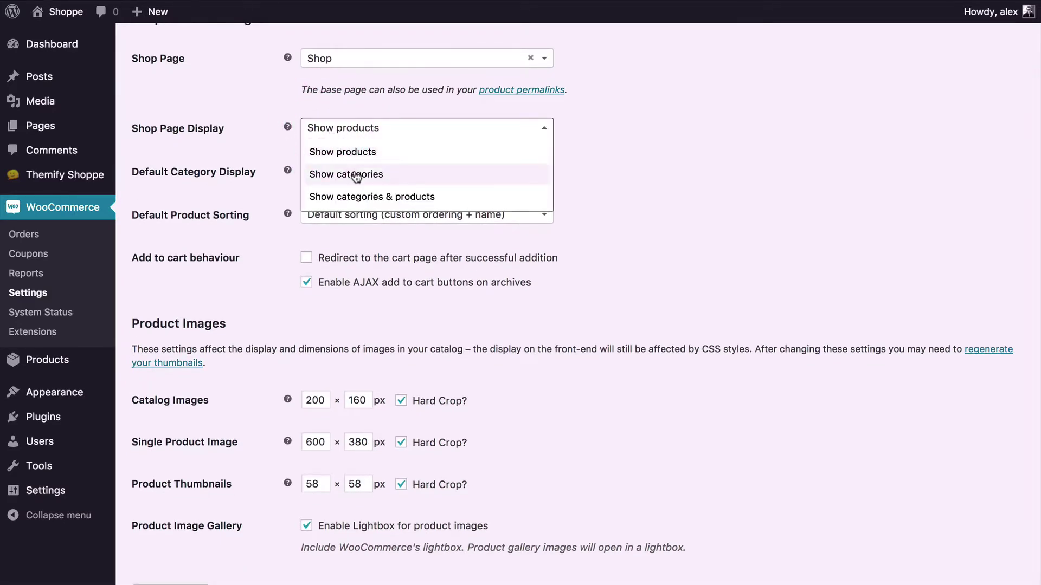
click(327, 128)
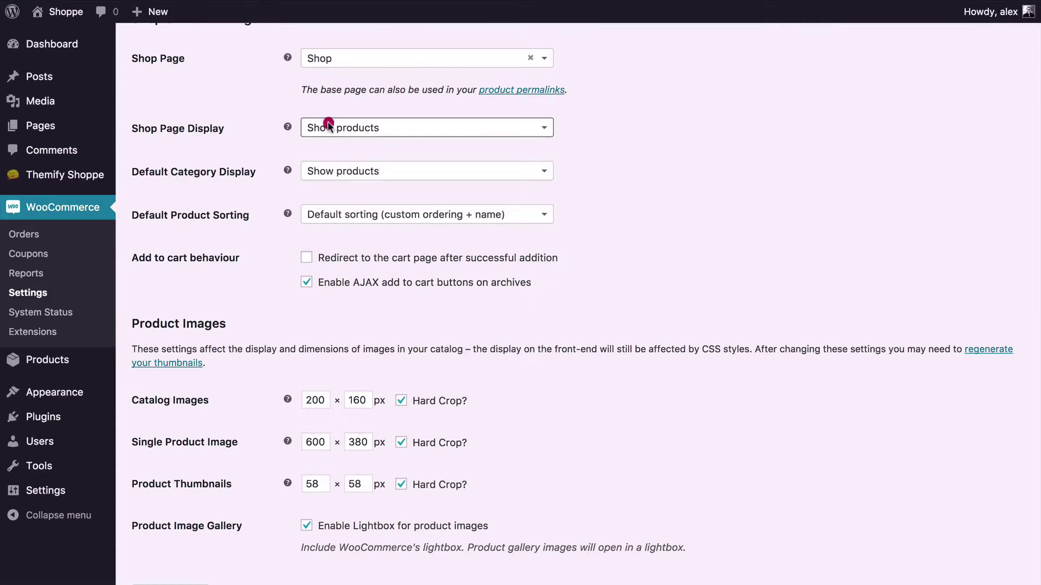
scroll(279, 163, down, 2)
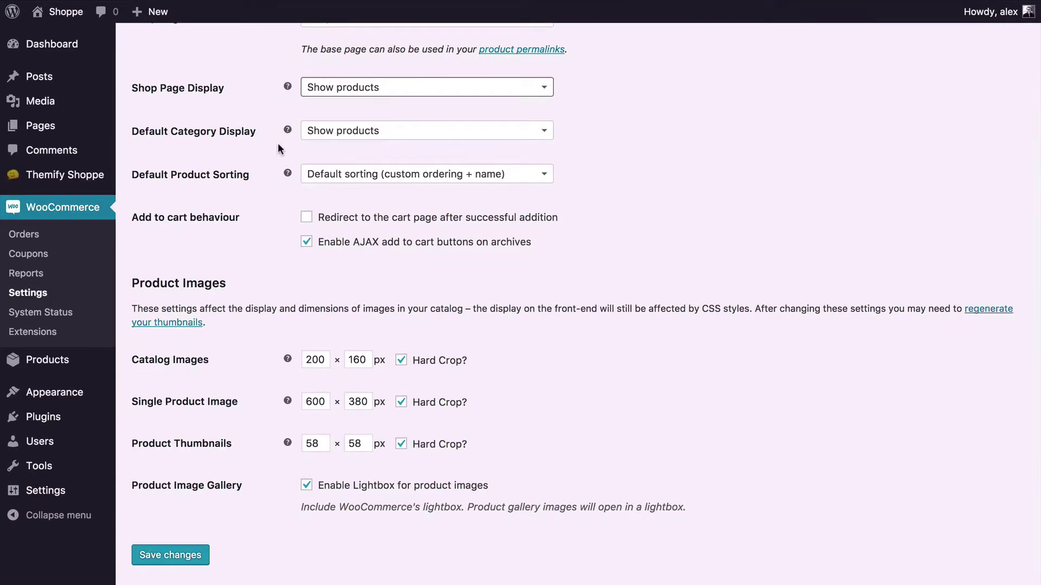
click(339, 139)
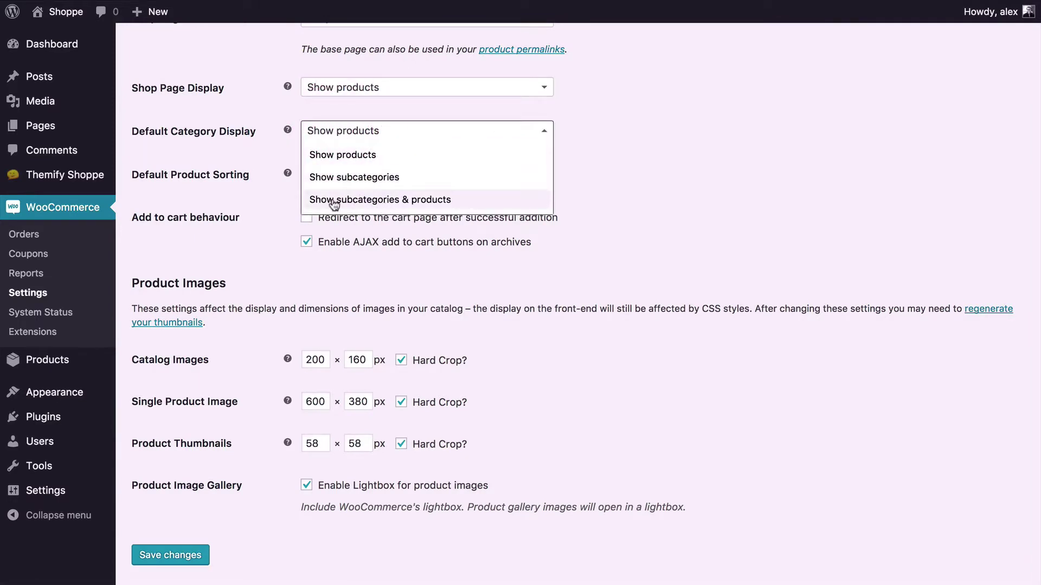
click(350, 131)
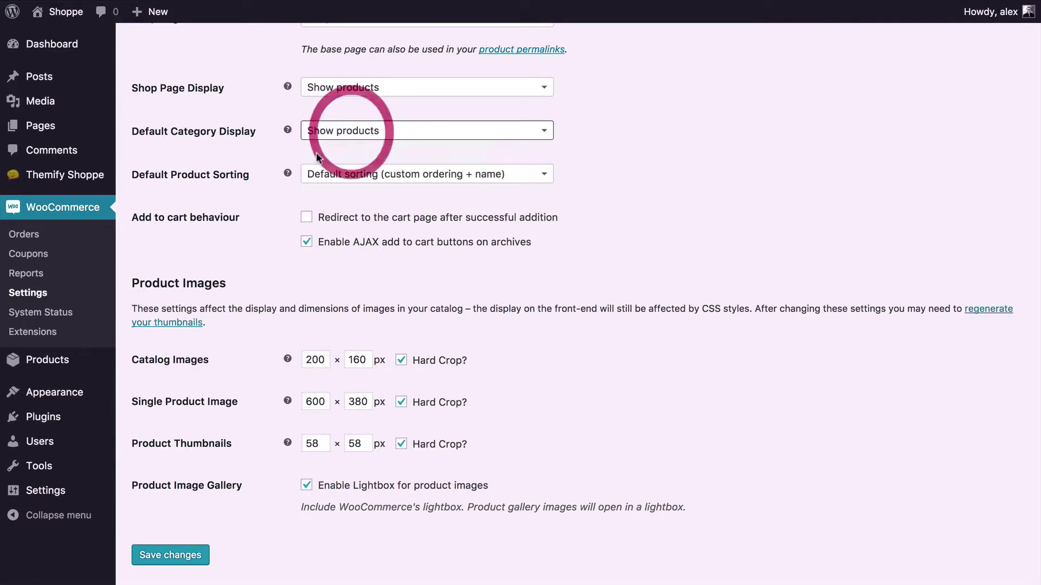
click(337, 173)
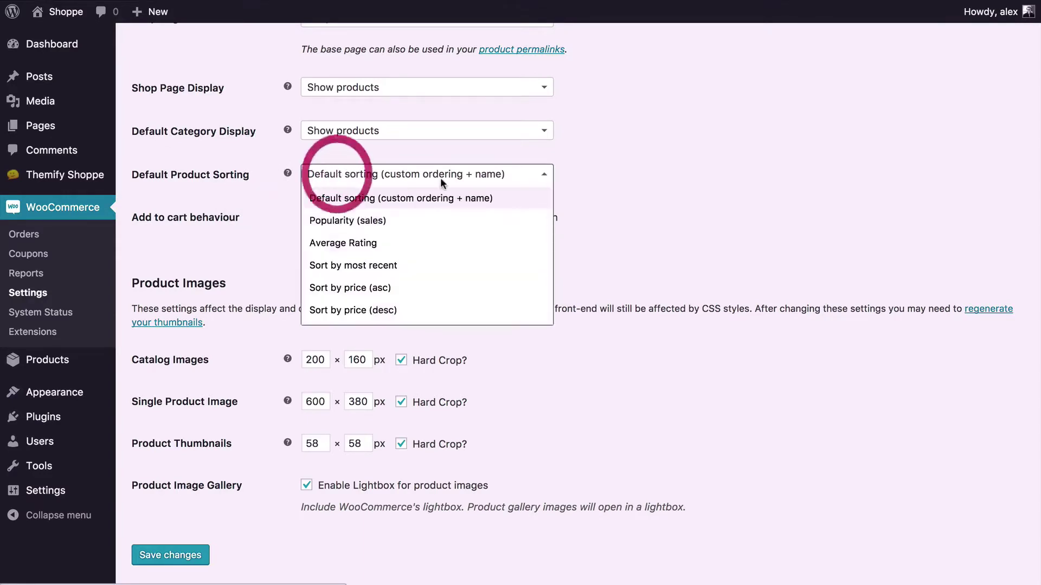
click(247, 203)
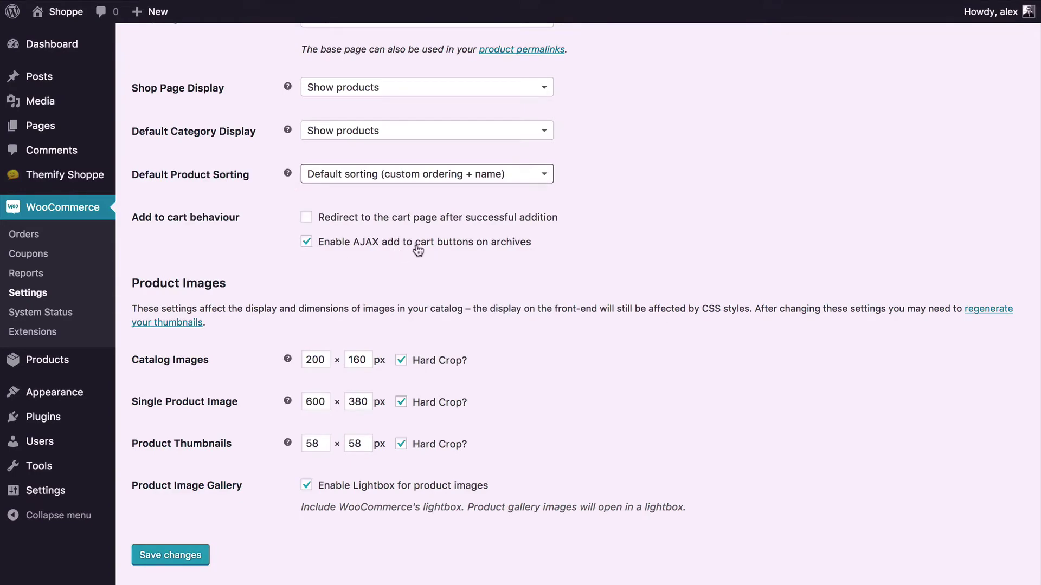
scroll(242, 314, down, 1)
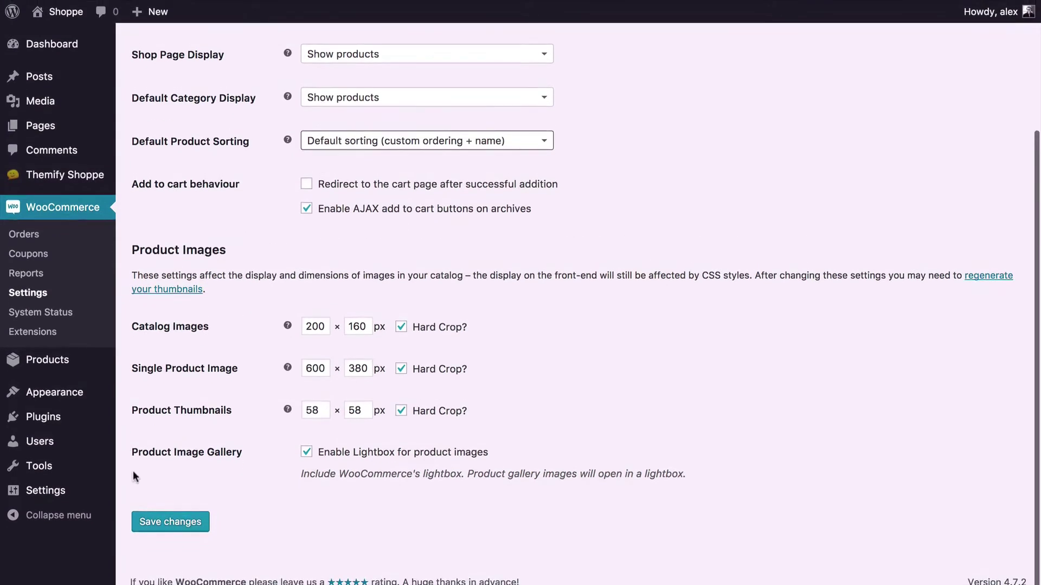
In the WooCommerce checkout settings, set the Cart Page to Cart and the Checkout Page to Checkout.
scroll(270, 308, up, 5)
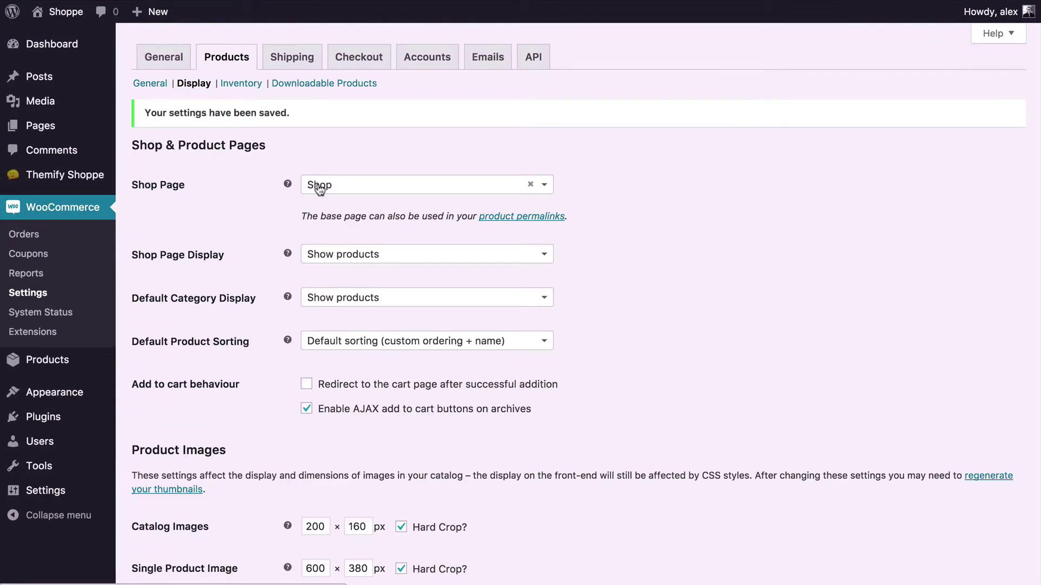
click(359, 58)
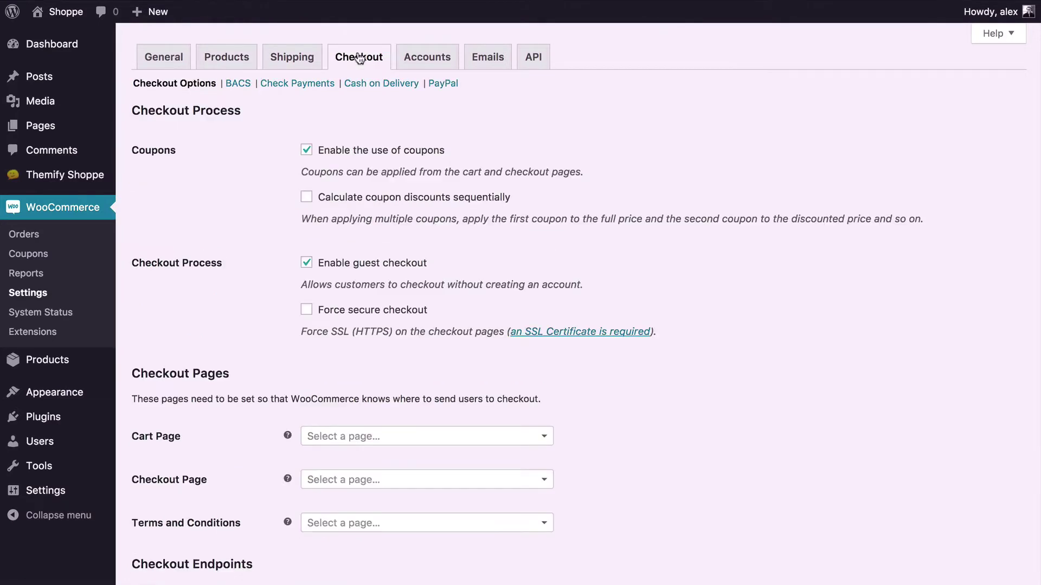
scroll(234, 290, down, 3)
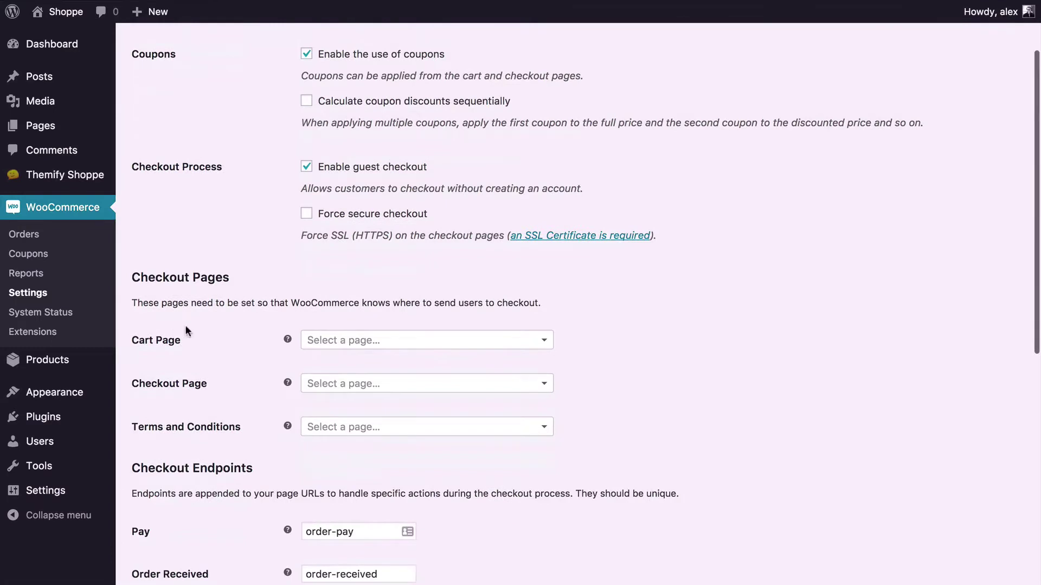
scroll(241, 330, down, 2)
click(344, 216)
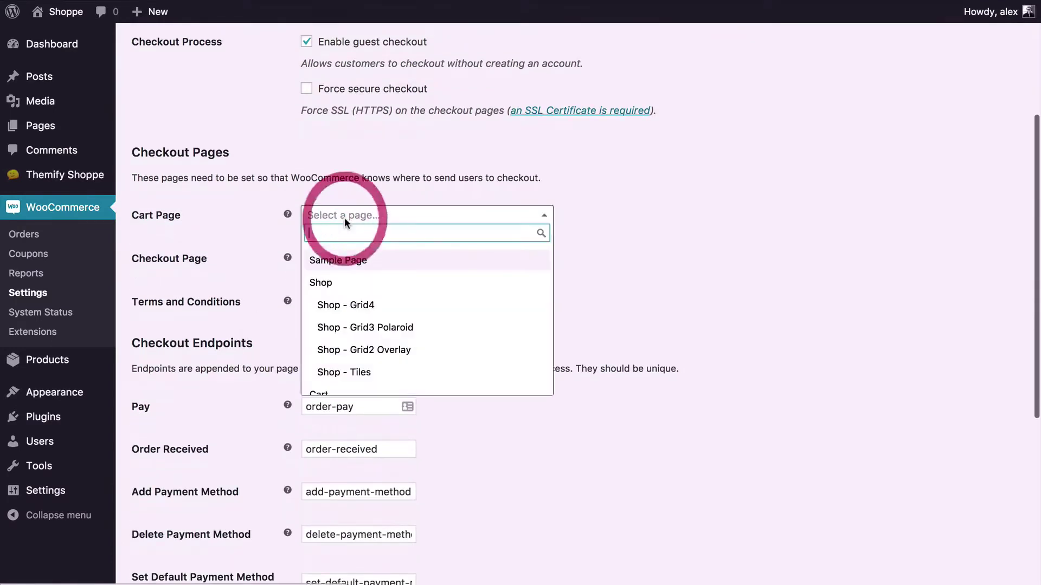
scroll(352, 291, down, 3)
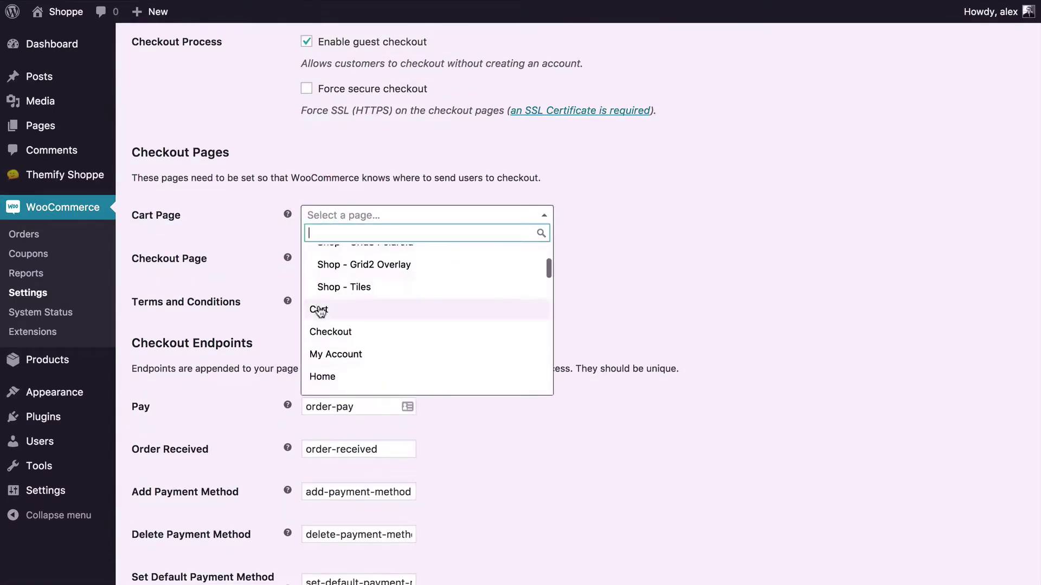
click(319, 305)
click(320, 259)
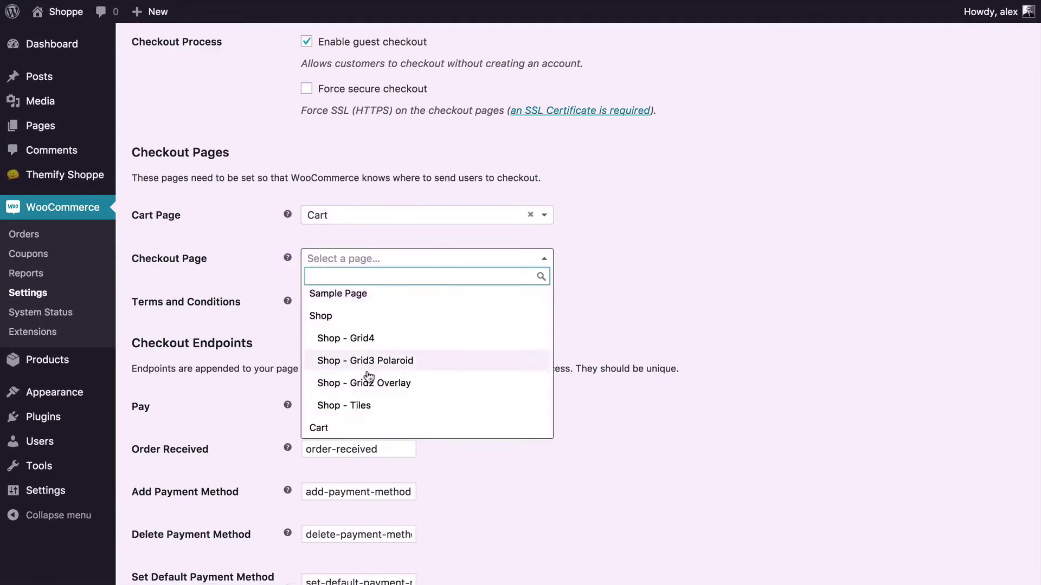
scroll(367, 376, down, 3)
click(329, 383)
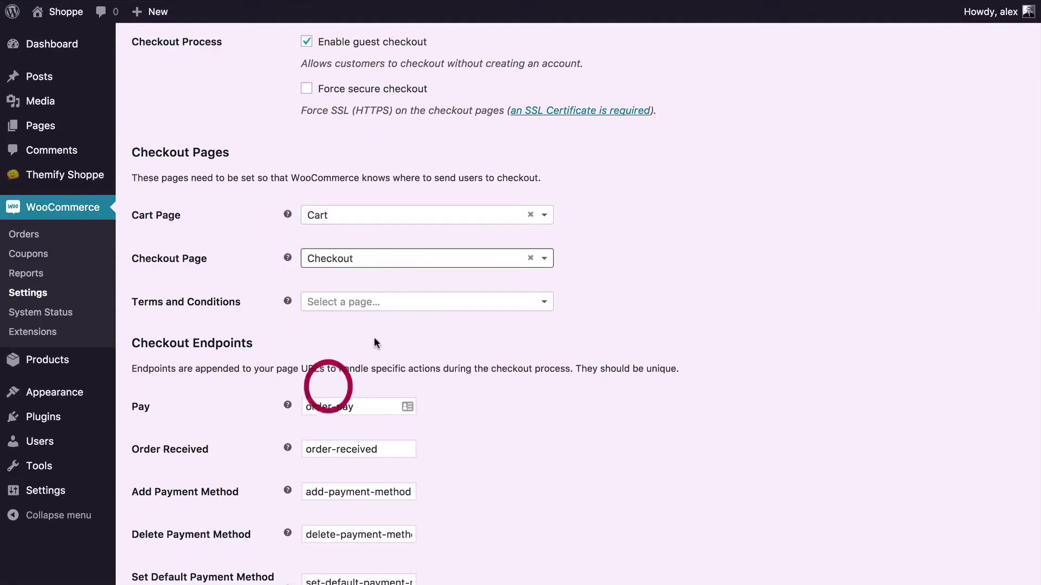
Set the Terms and Conditions page to Sample Page and save the checkout settings.
click(373, 303)
scroll(372, 391, down, 3)
scroll(425, 388, up, 5)
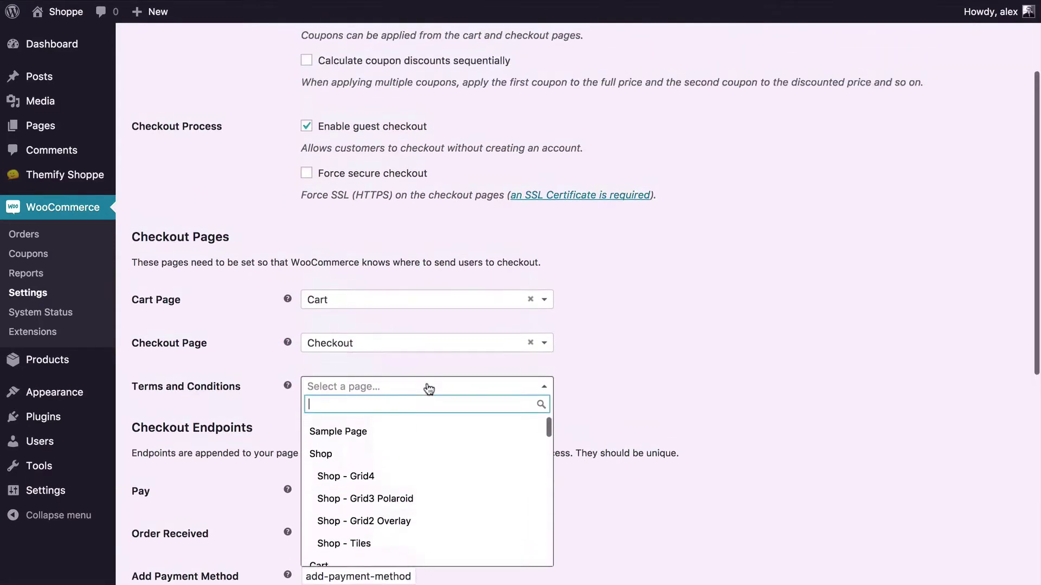
scroll(414, 362, down, 1)
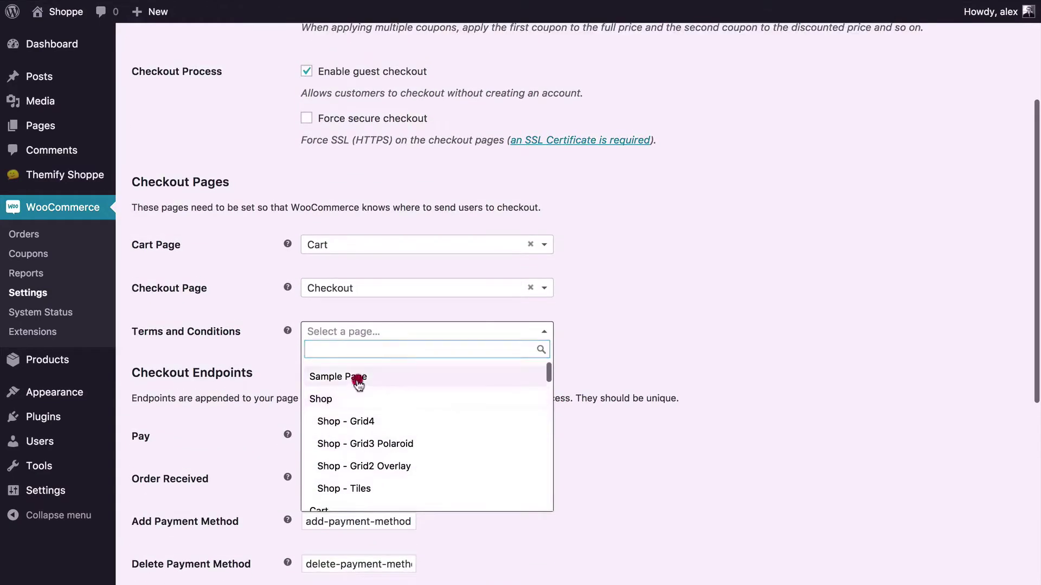
click(358, 376)
click(617, 349)
scroll(616, 325, down, 7)
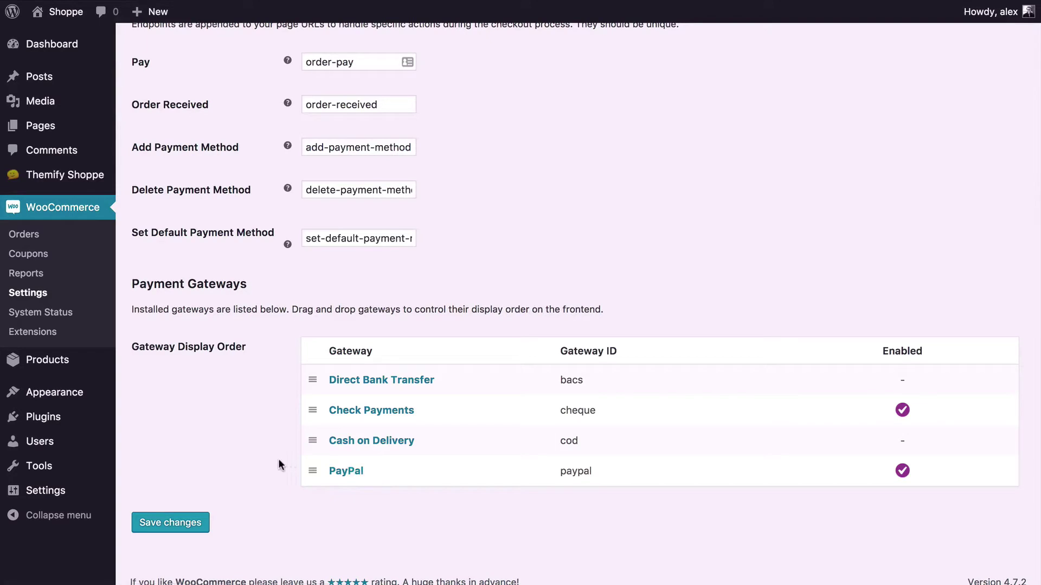
click(183, 530)
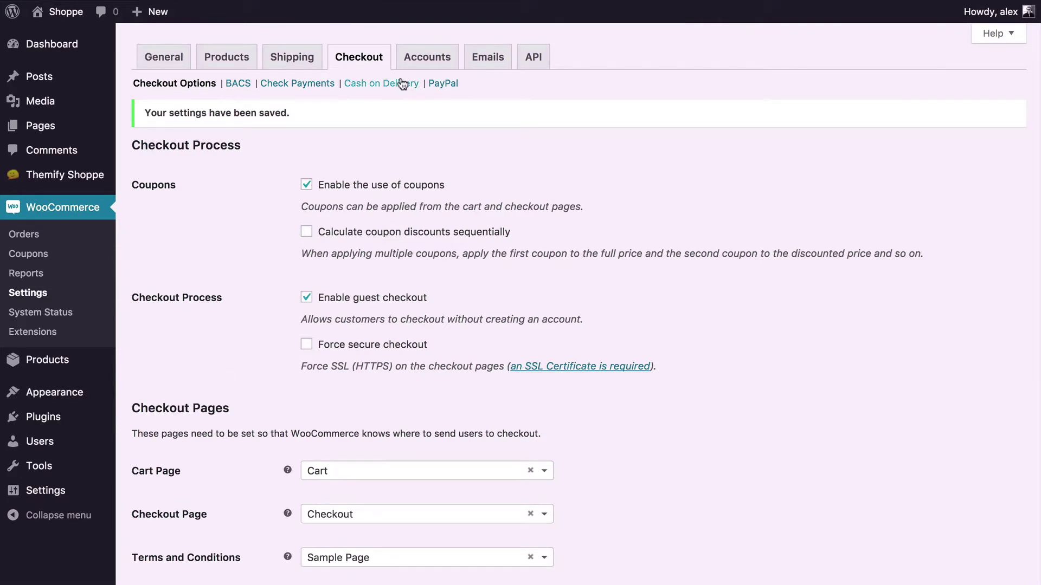
In the WooCommerce account settings, set the My Account Page to My Account and save the changes.
click(421, 59)
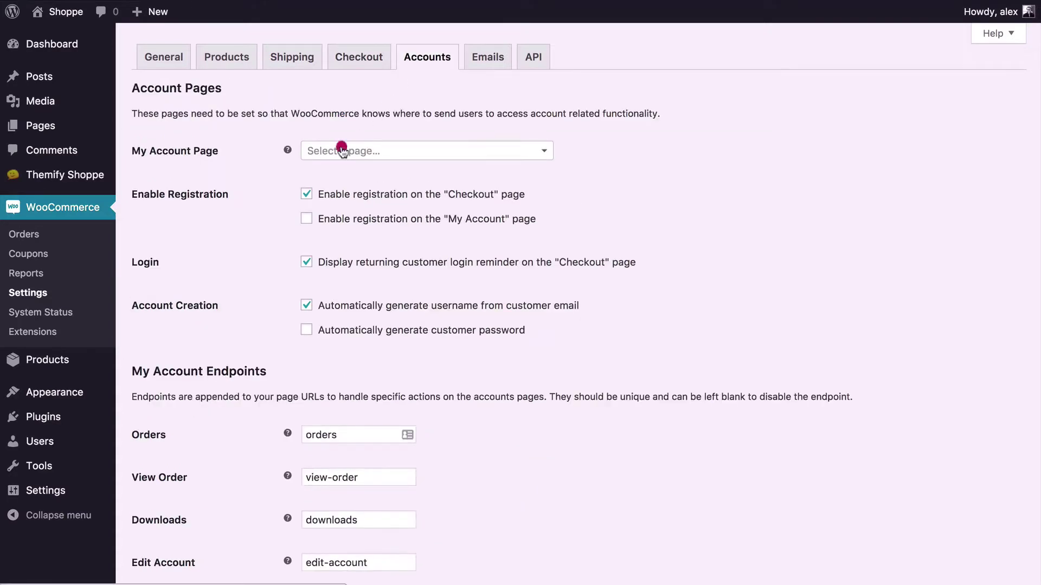
click(340, 149)
scroll(364, 245, down, 5)
scroll(363, 242, up, 1)
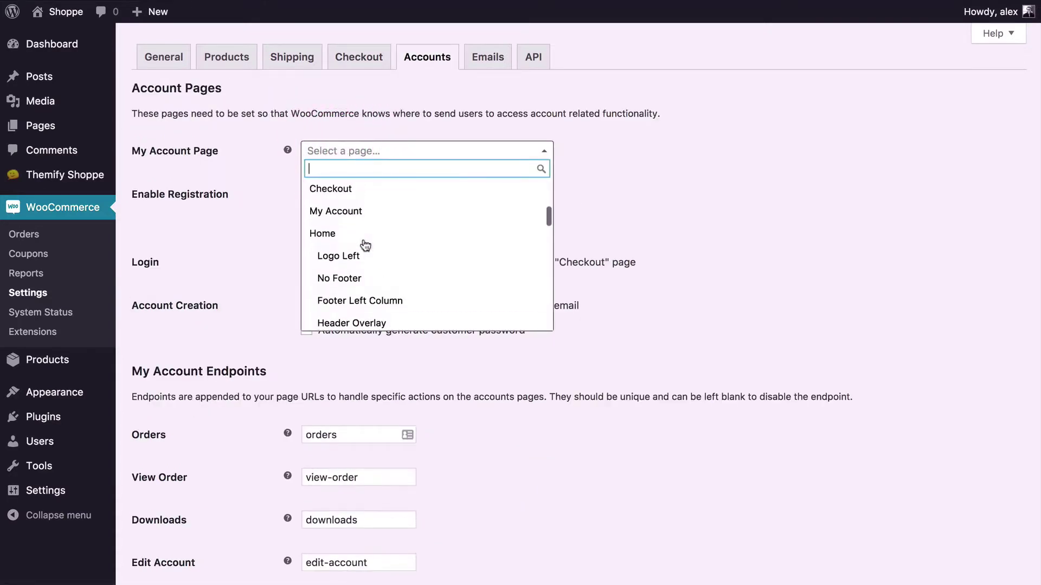
click(316, 209)
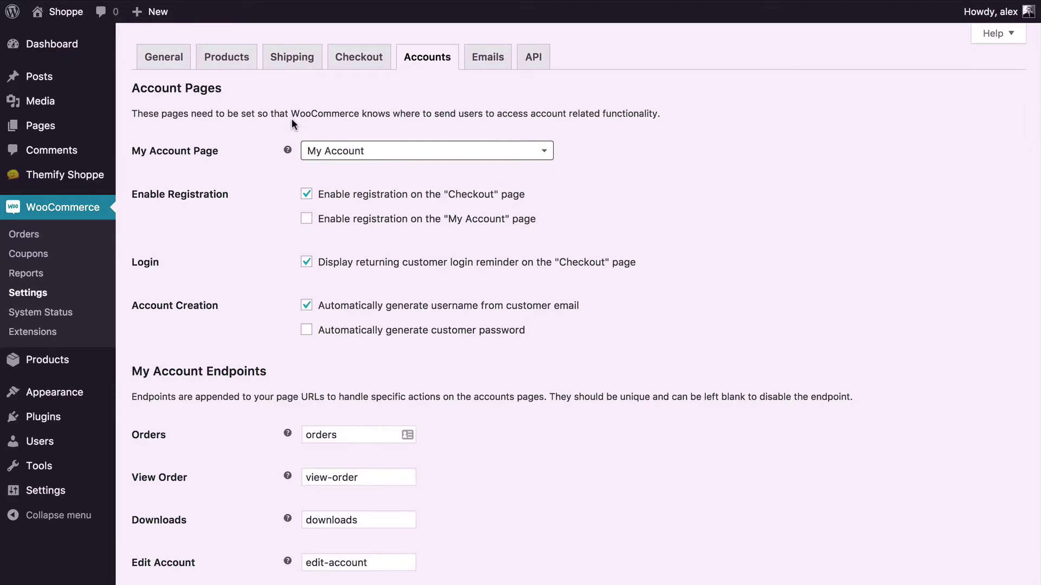
scroll(292, 119, down, 5)
click(158, 521)
scroll(320, 257, up, 3)
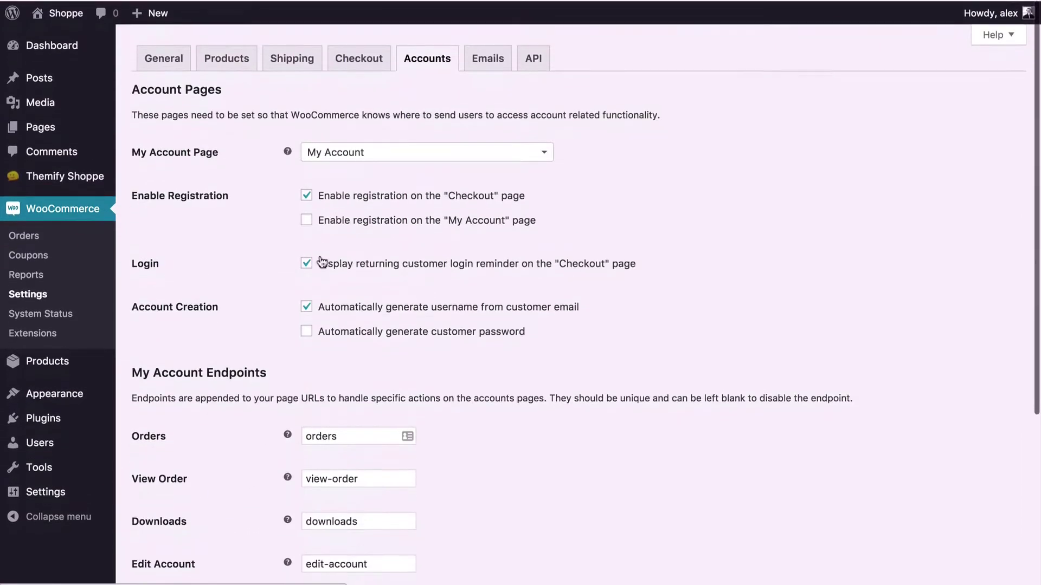
Look over the WooCommerce email notification settings and the REST API option.
click(490, 62)
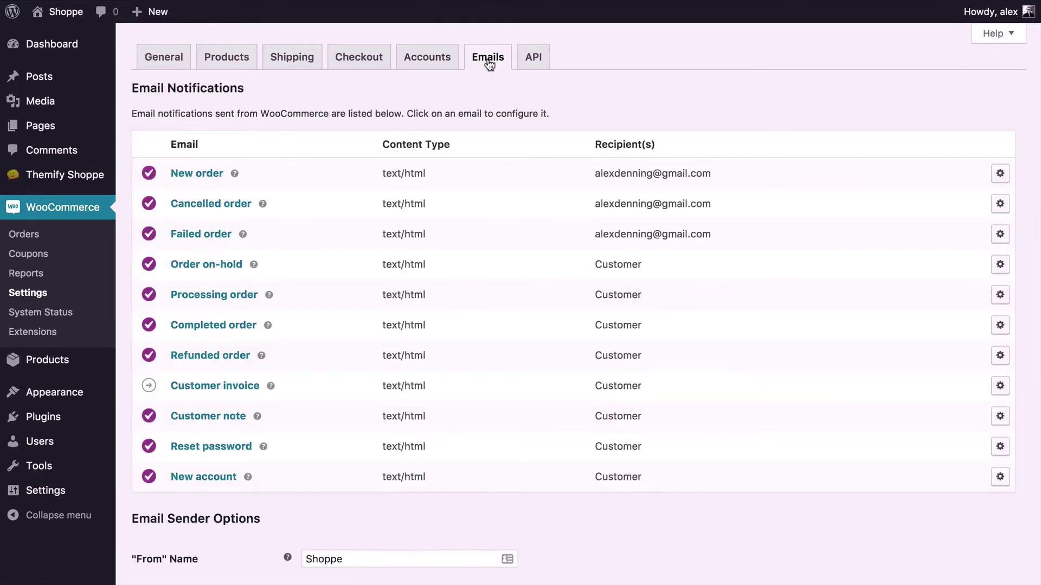
click(534, 62)
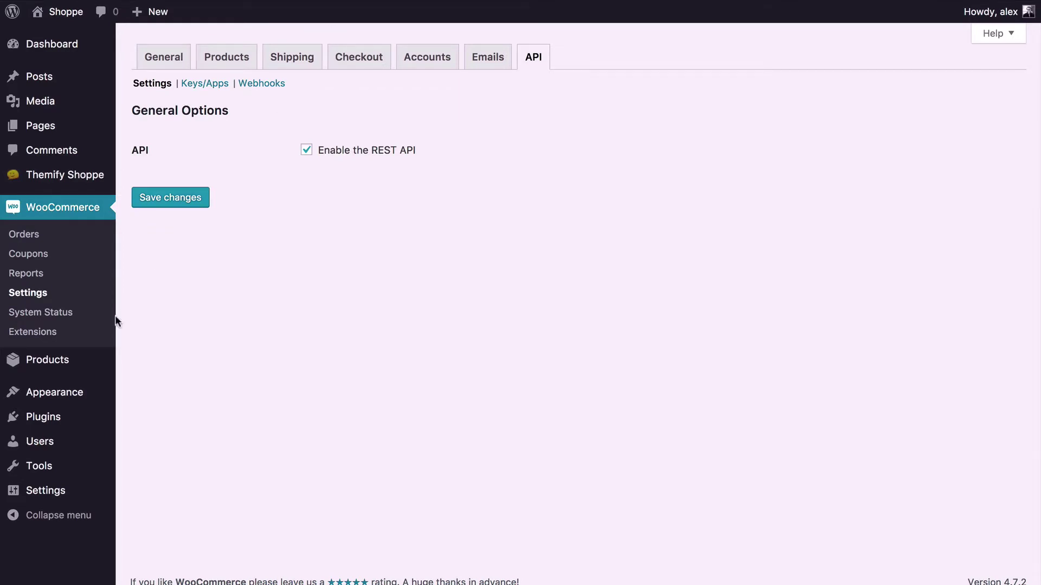
Open the Summer Beach (Slide Cart) product for editing and examine its Themify layout options, price, inventory and short description.
mouse_move(21, 367)
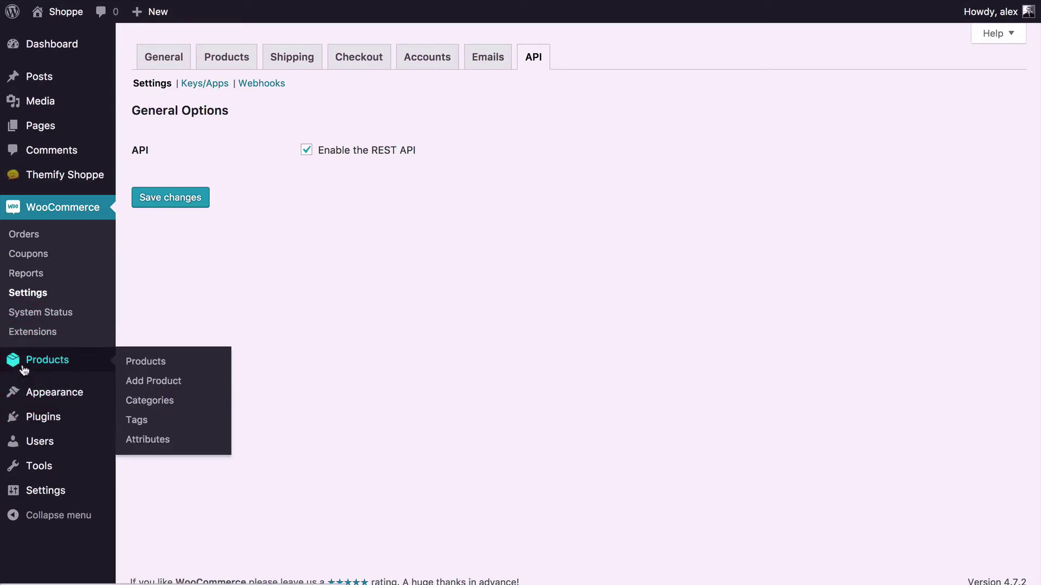
click(24, 366)
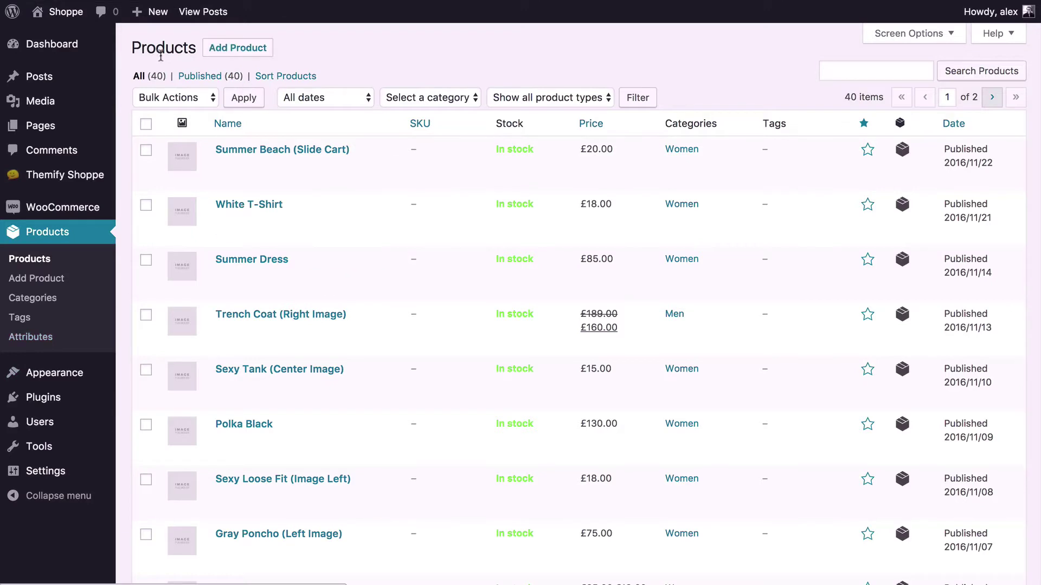
click(284, 157)
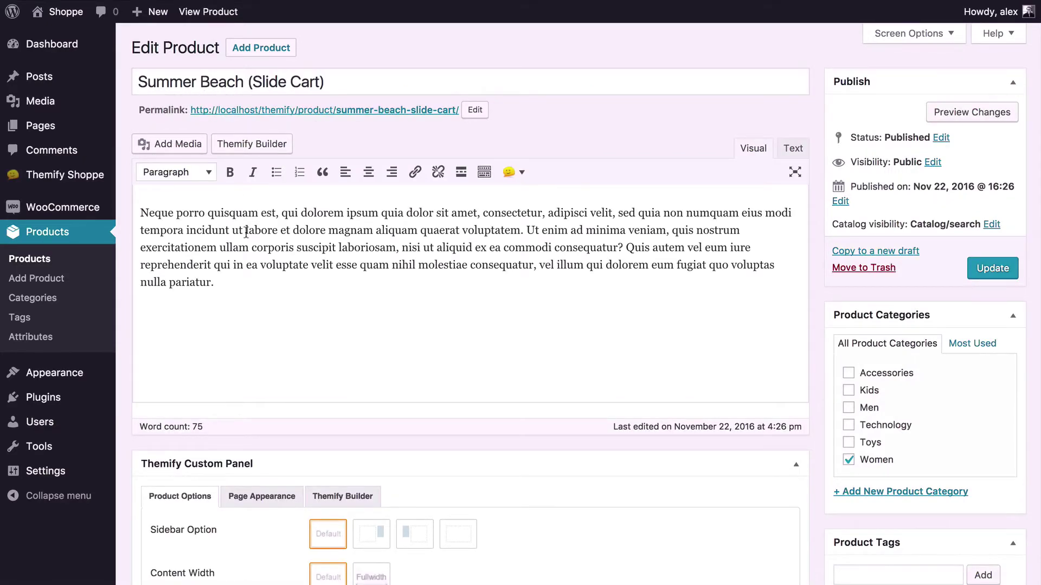
scroll(246, 232, down, 4)
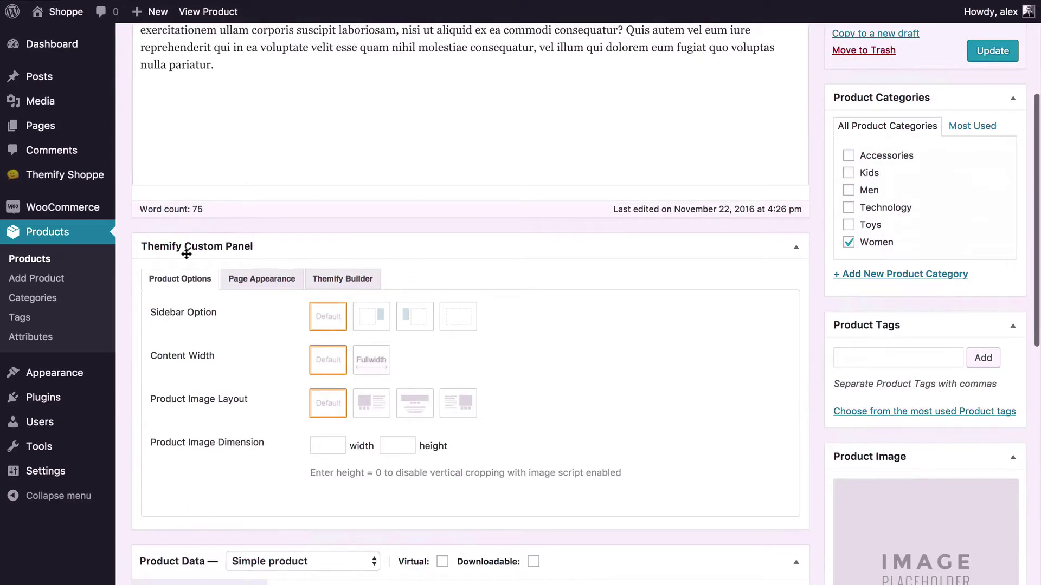
scroll(186, 255, down, 1)
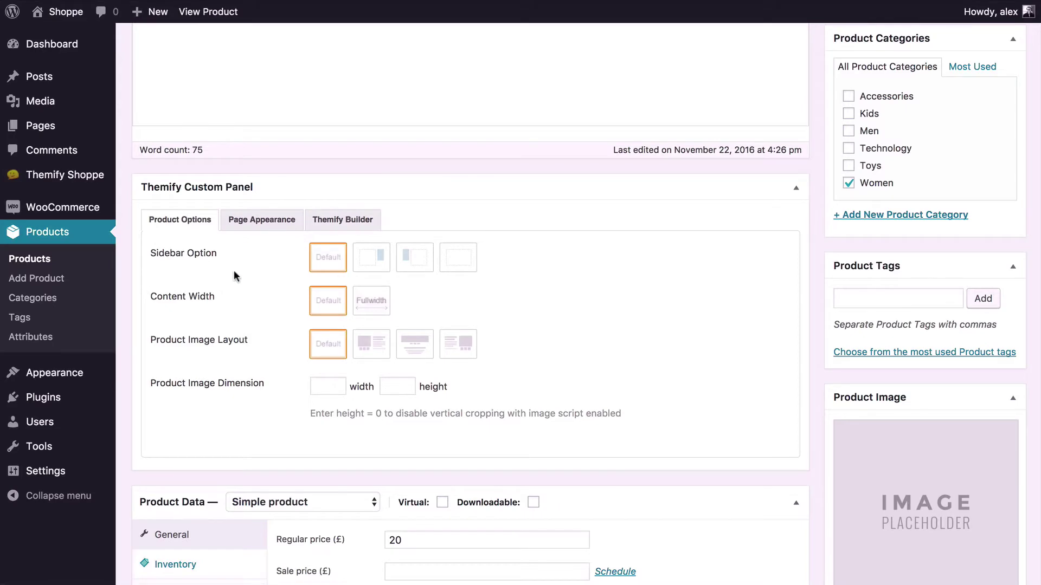
scroll(234, 272, down, 7)
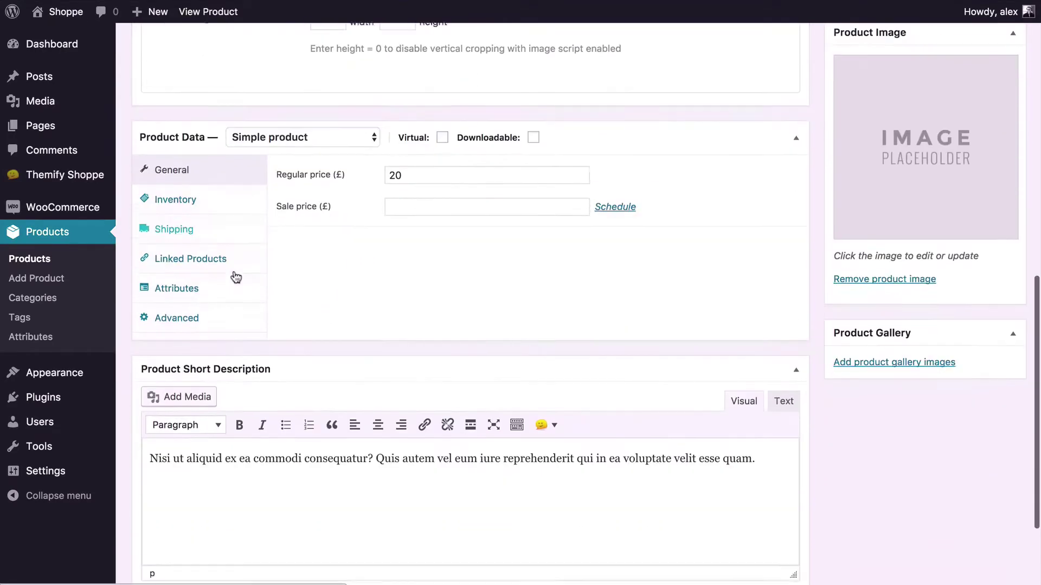
scroll(234, 271, down, 1)
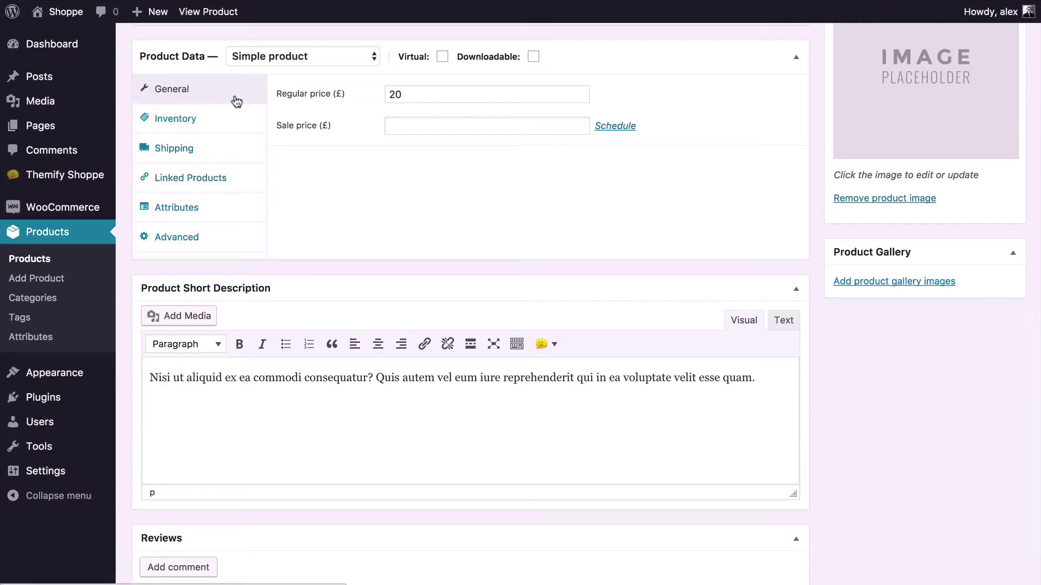
click(203, 120)
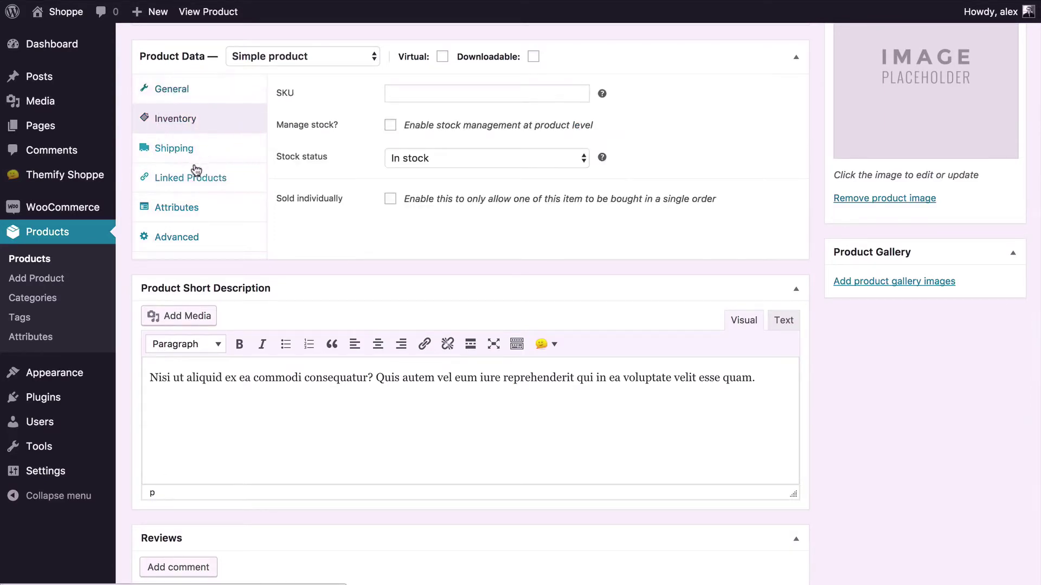
click(183, 87)
scroll(349, 377, down, 3)
scroll(349, 378, up, 8)
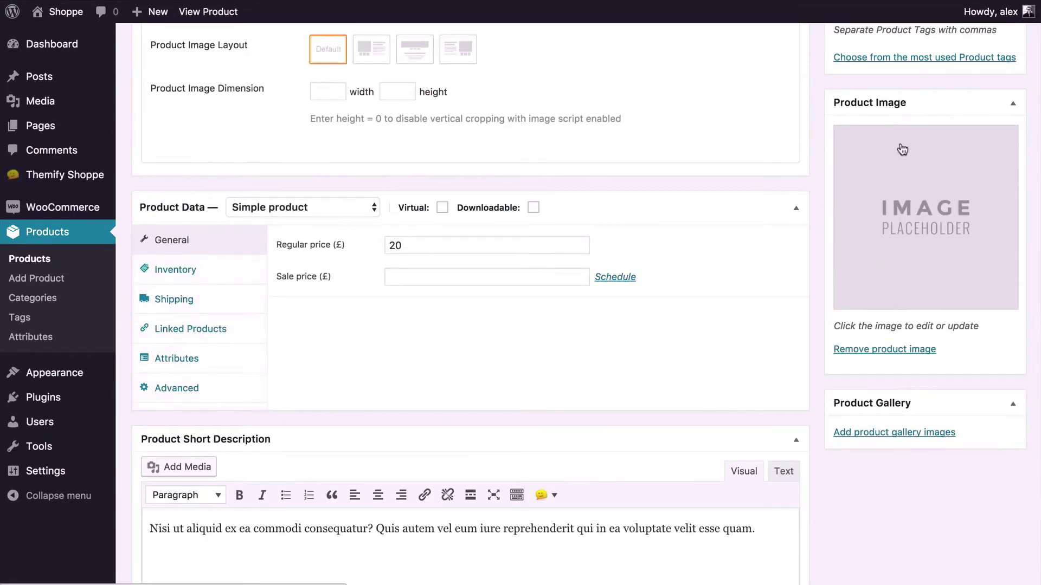
Replace the product image with an upload of beautiful-model-wearimg-summer-shirt-520x574.jpg and update the product.
click(879, 351)
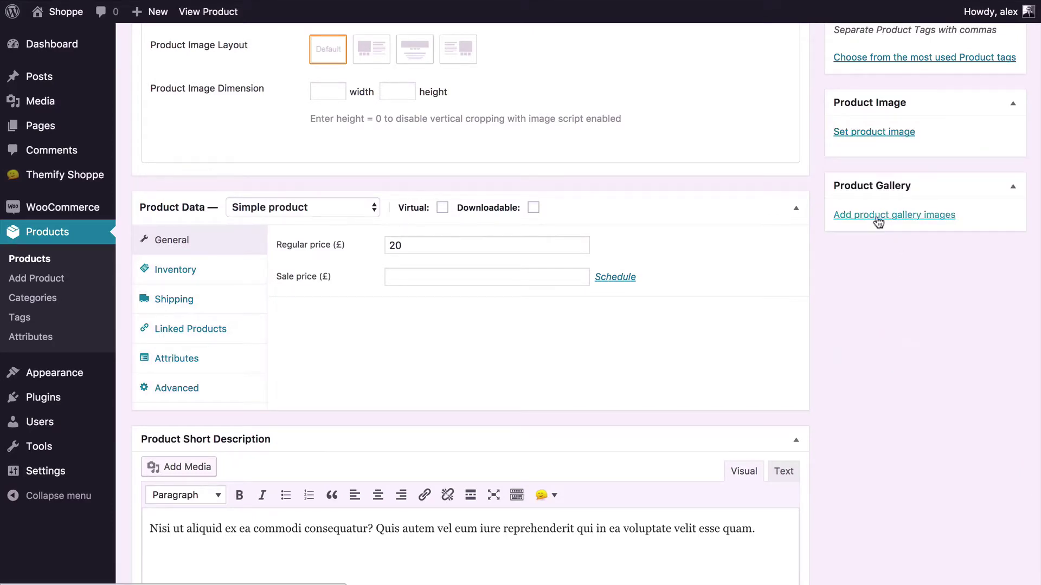
click(863, 133)
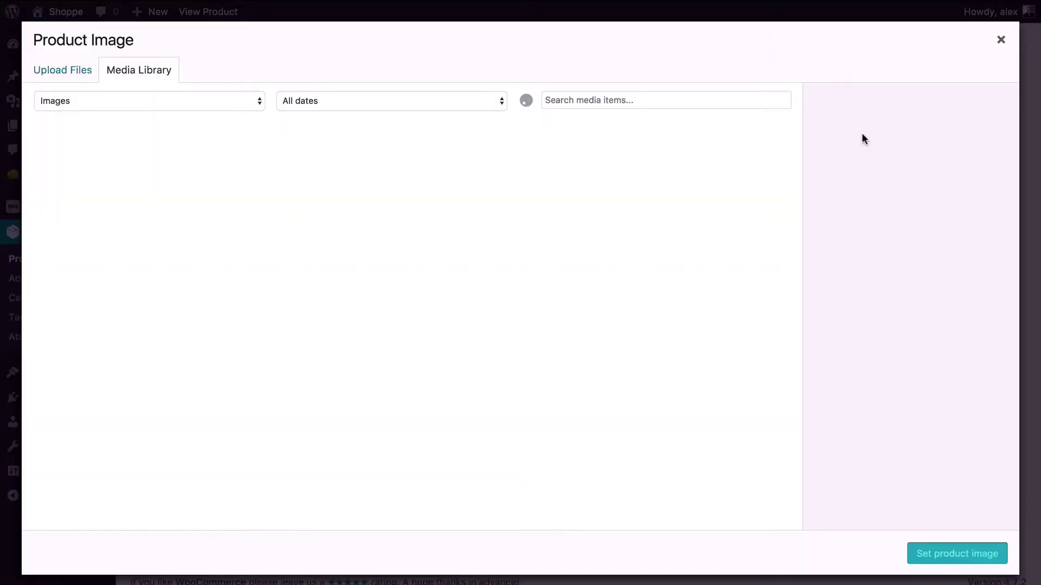
drag(186, 5, 339, 247)
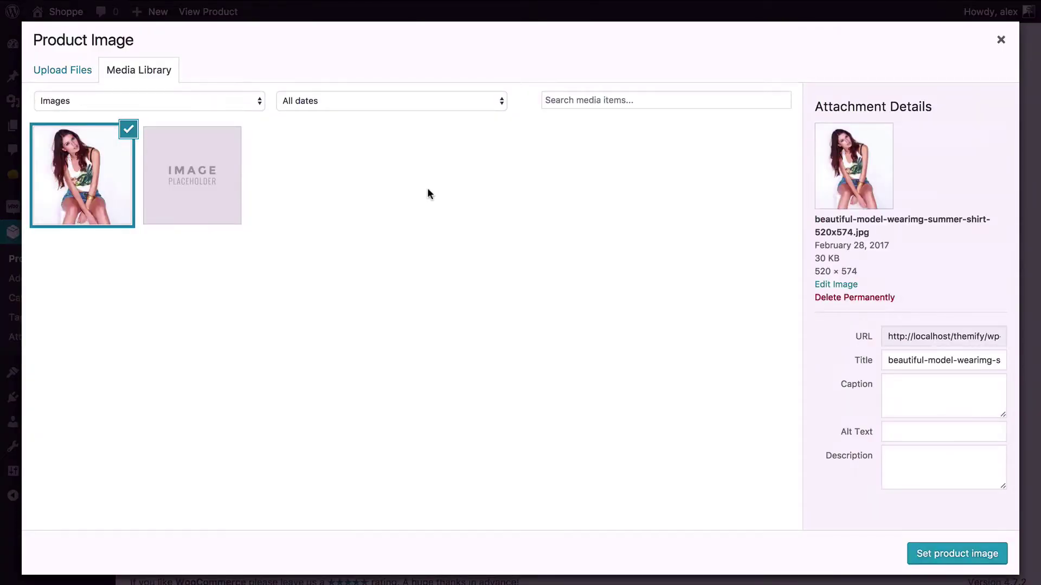
click(925, 554)
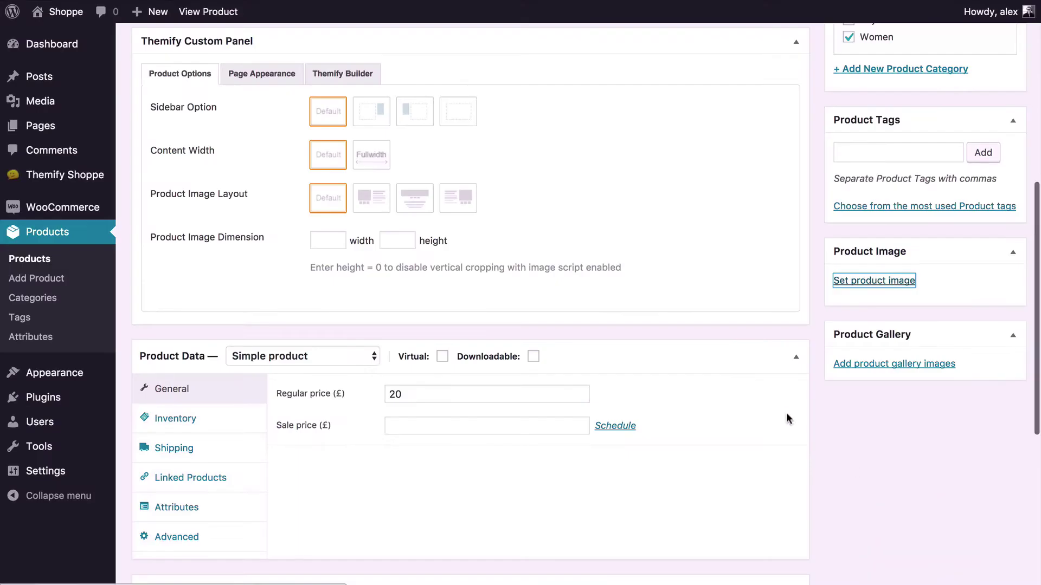
scroll(815, 347, up, 8)
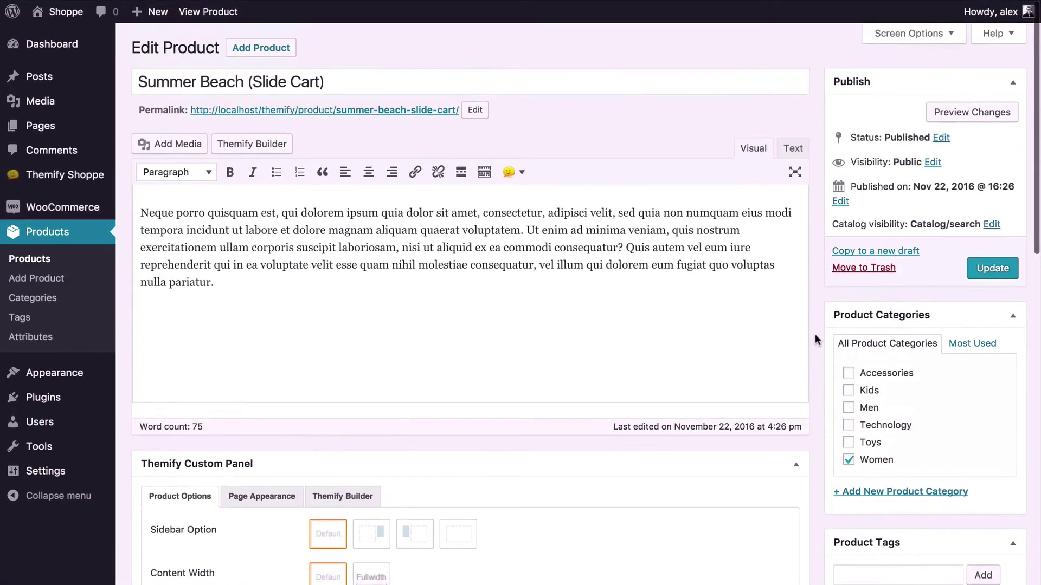
scroll(815, 334, down, 2)
scroll(815, 333, up, 2)
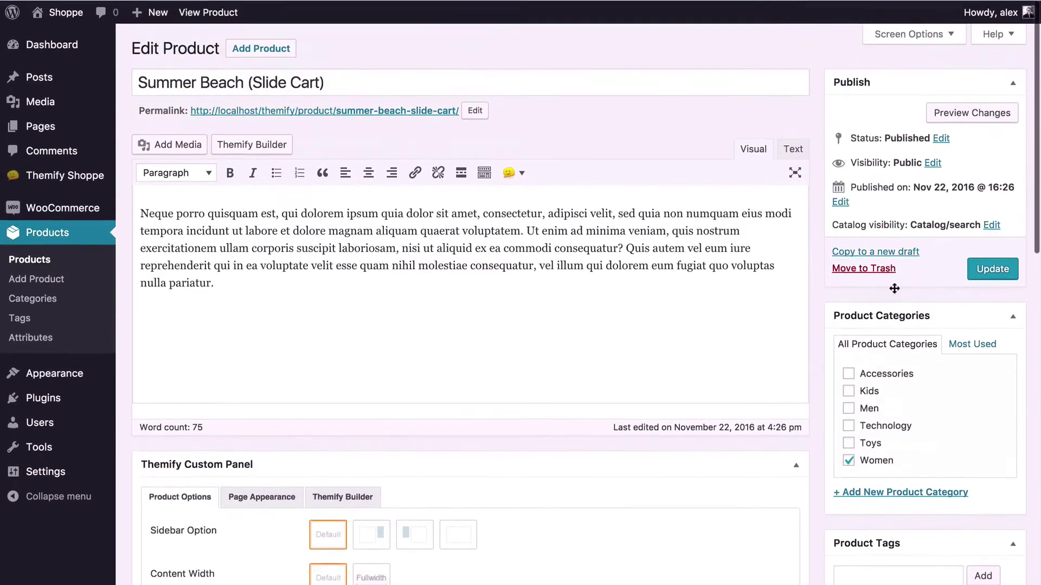
click(979, 274)
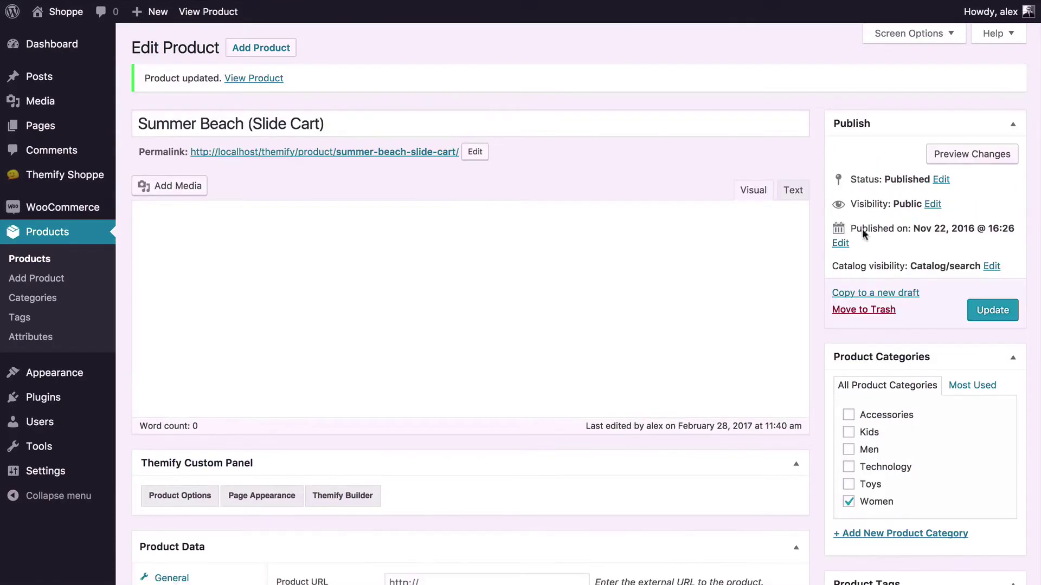
Review the product's catalog visibility and featured options, keeping Catalog/search selected.
click(996, 267)
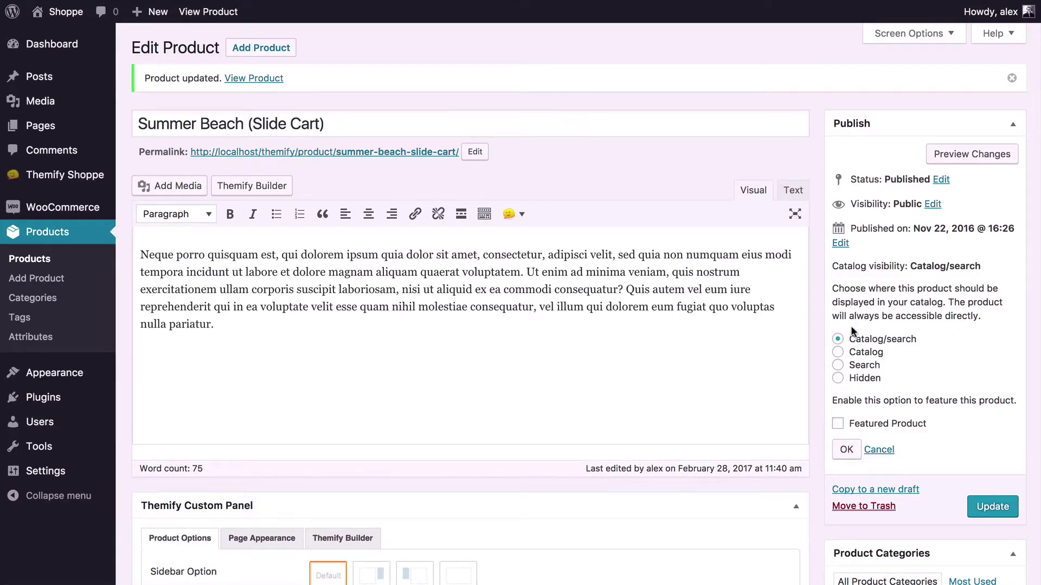
click(847, 452)
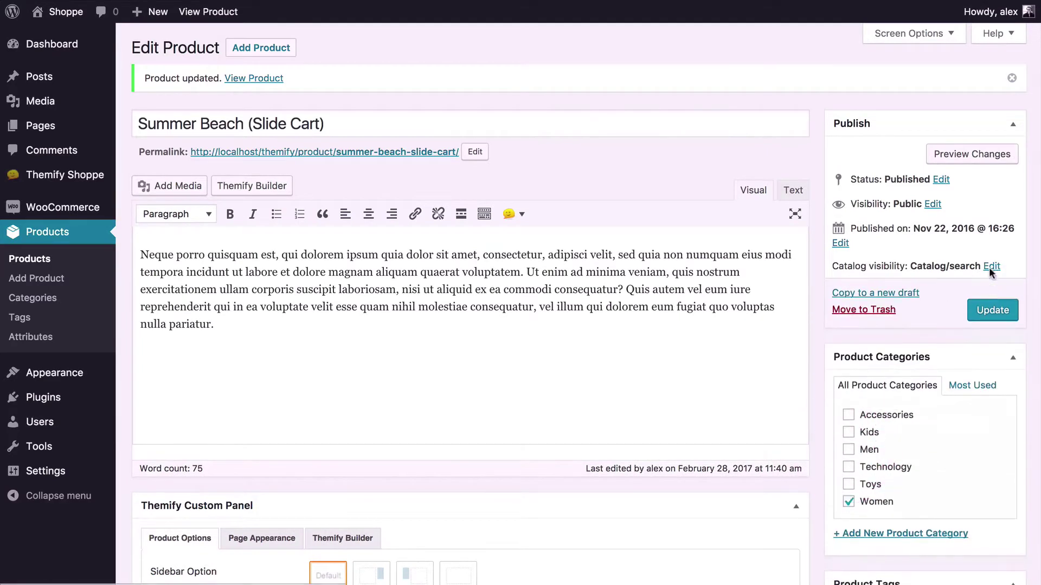
Open the Summer Beach (Slide Cart) product's live page and look over its image, description, reviews and related products.
click(372, 153)
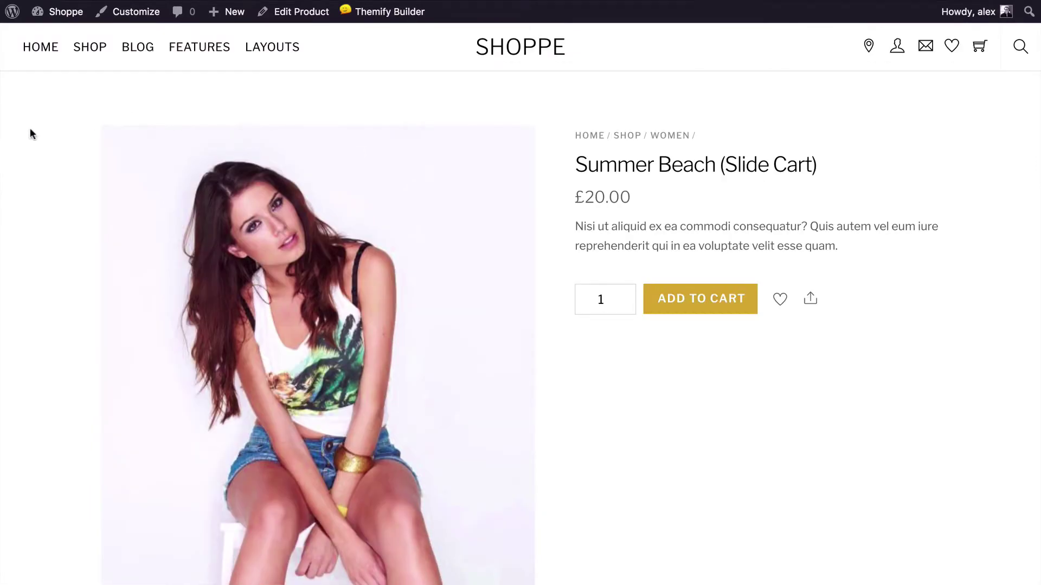
scroll(51, 175, down, 1)
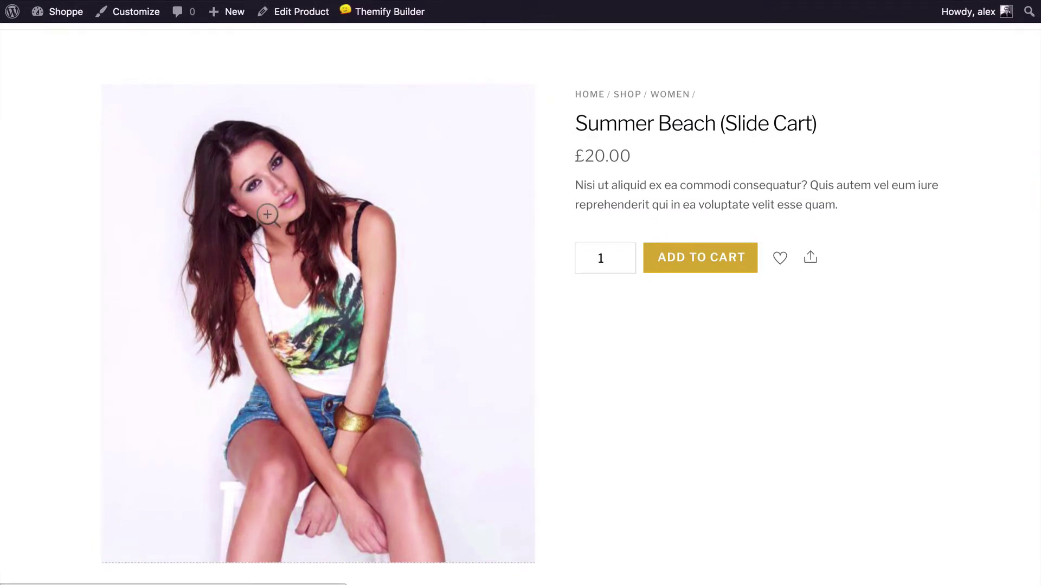
scroll(267, 215, down, 12)
scroll(337, 128, up, 1)
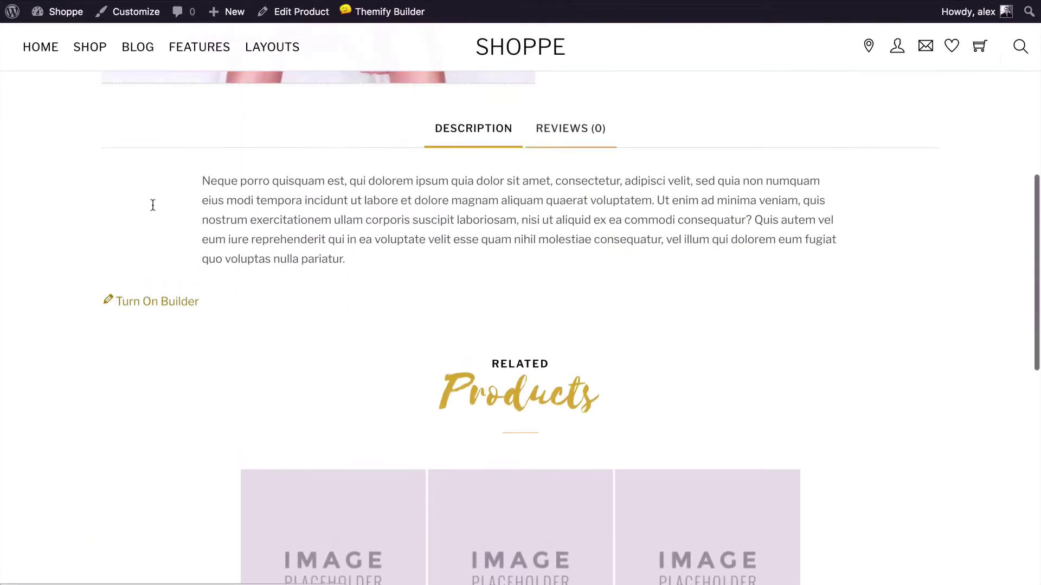
scroll(69, 224, down, 10)
scroll(66, 268, up, 15)
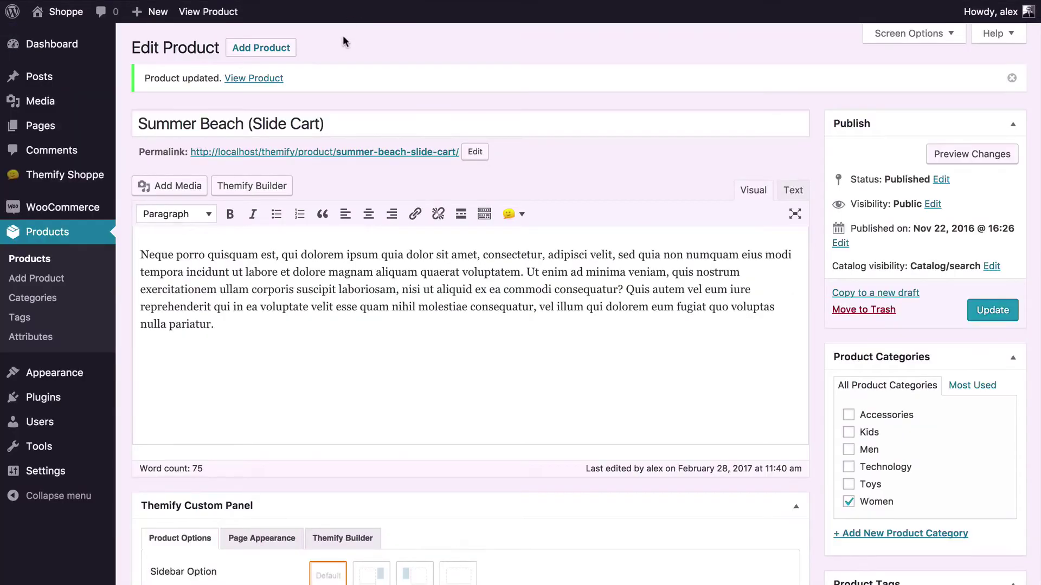
Open the Shop Settings in Themify Settings and examine the Product Archive and Single Product Page options.
scroll(360, 260, down, 5)
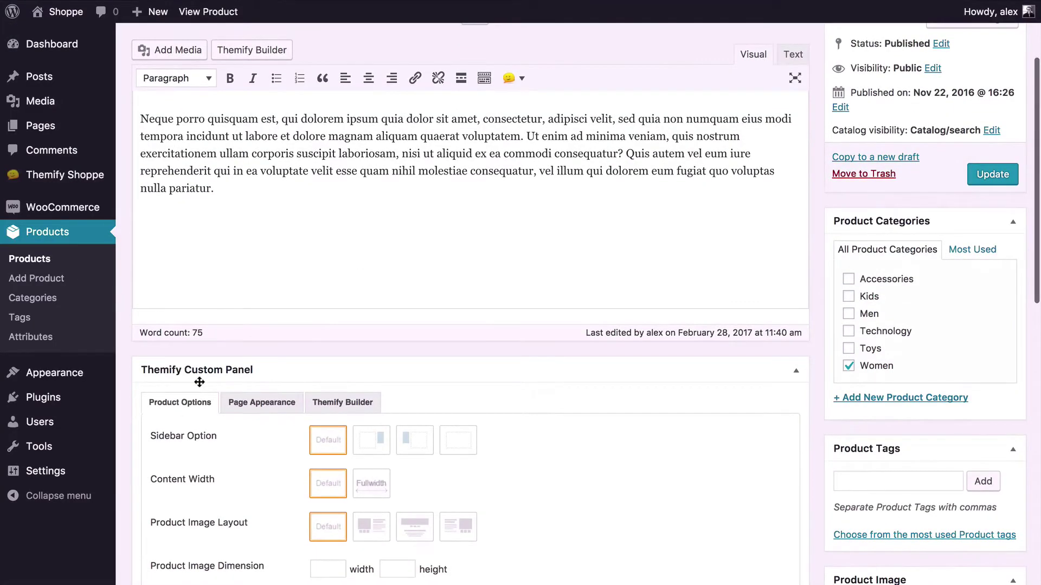
scroll(200, 382, down, 3)
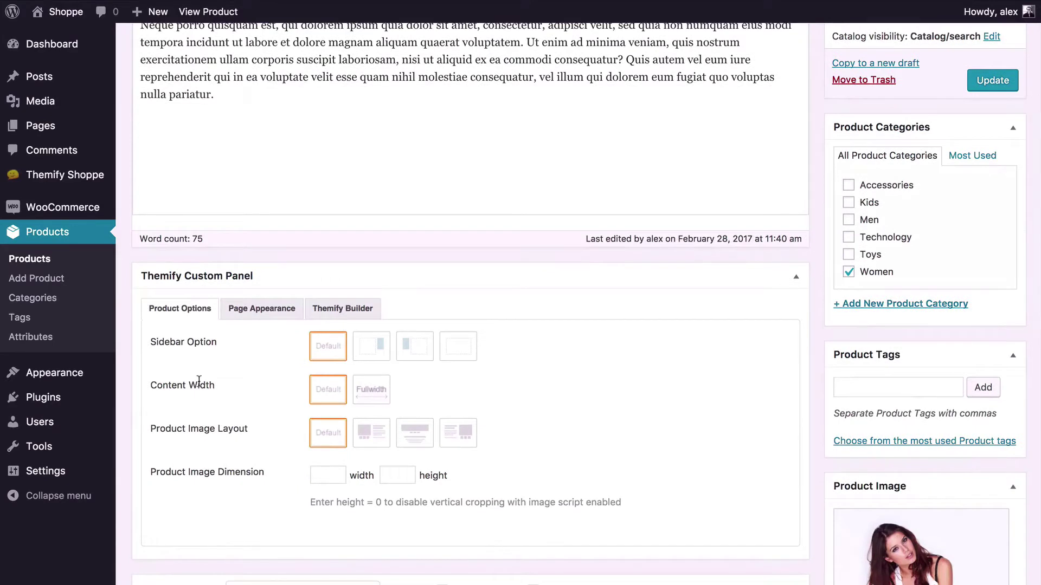
mouse_move(71, 181)
click(154, 188)
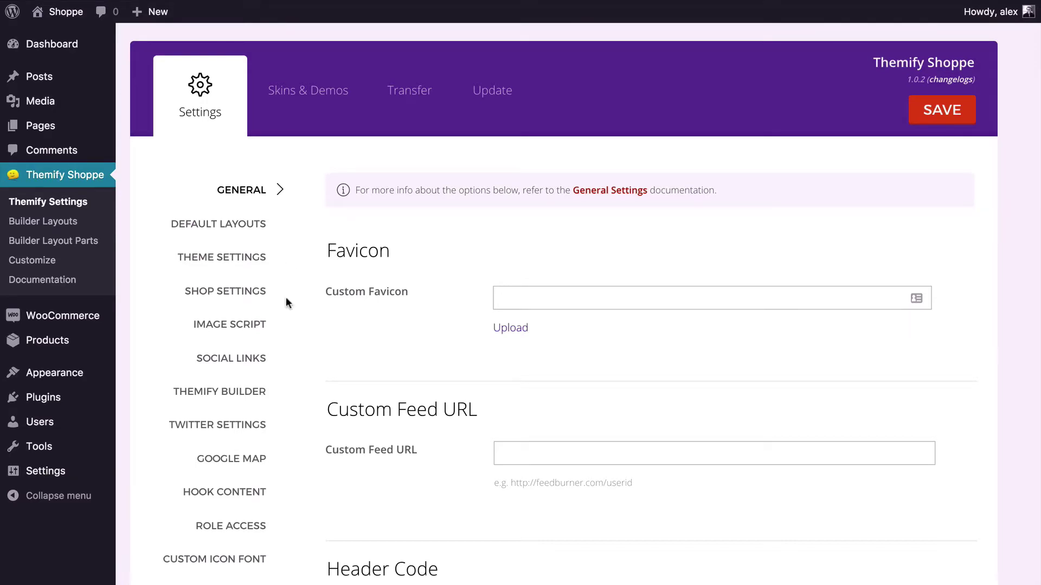
click(217, 291)
scroll(307, 236, down, 2)
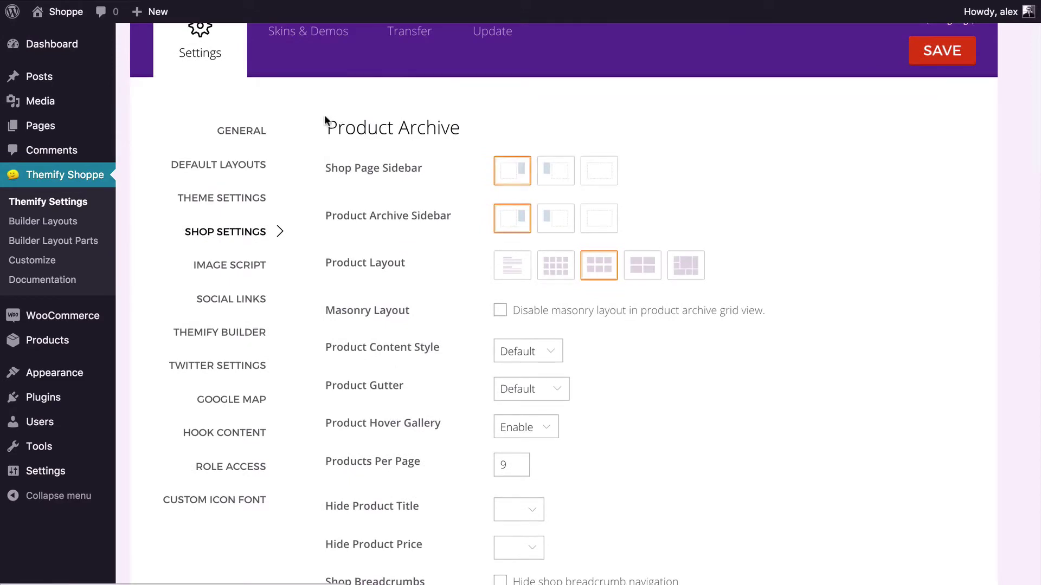
scroll(383, 155, down, 15)
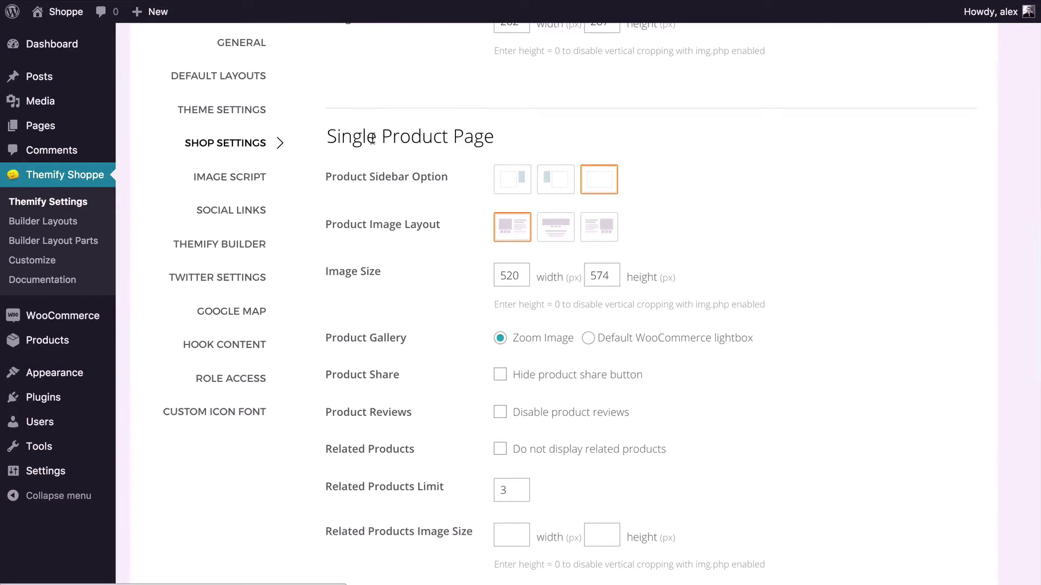
scroll(372, 138, down, 2)
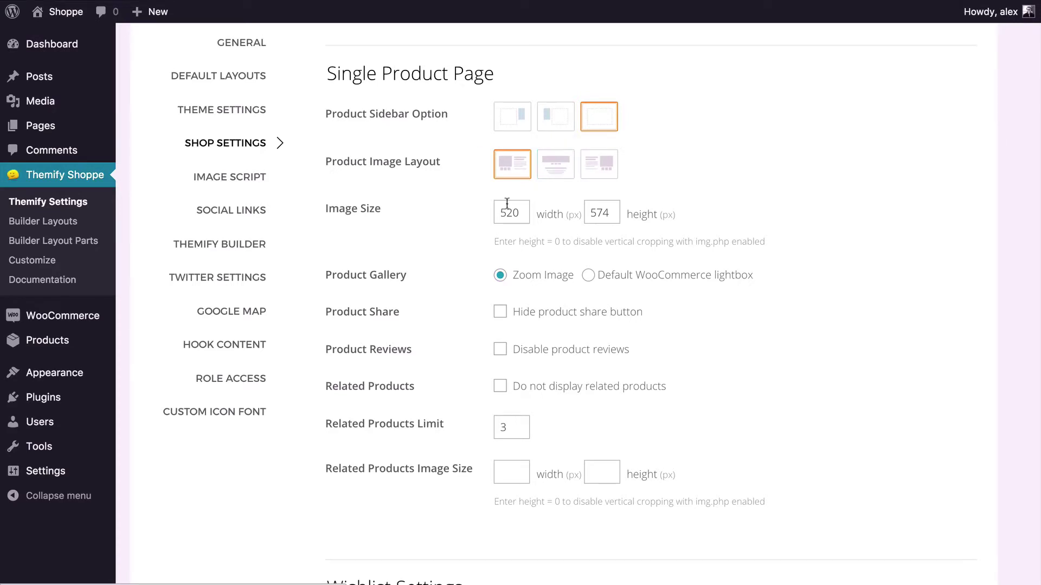
scroll(507, 206, down, 1)
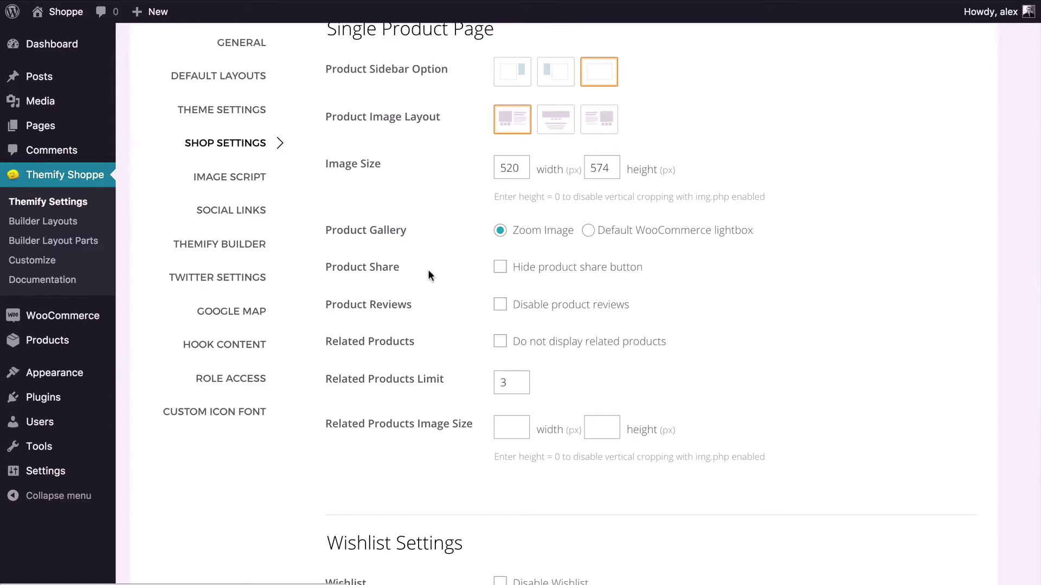
scroll(444, 310, down, 1)
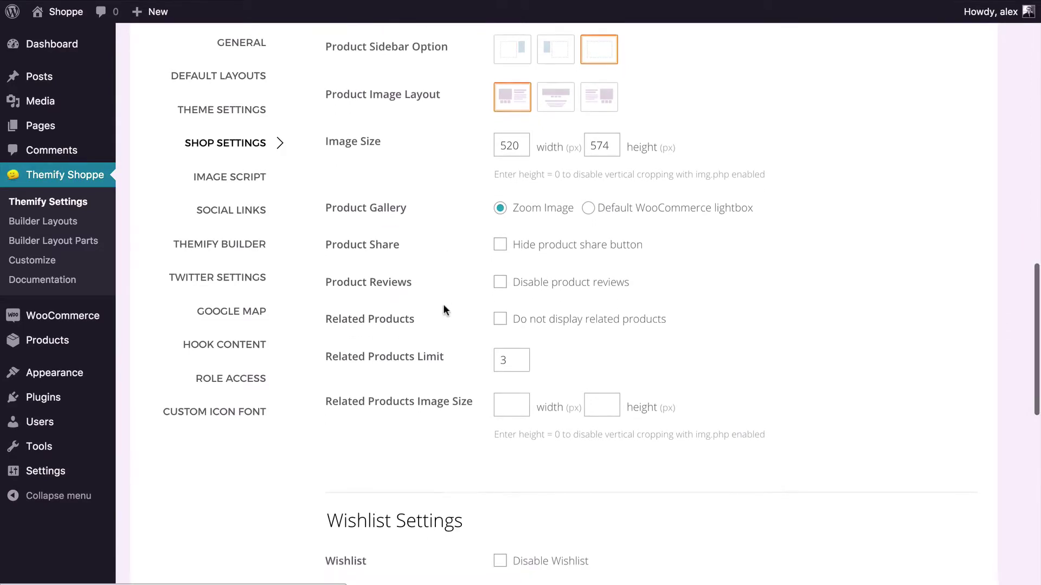
scroll(466, 281, down, 3)
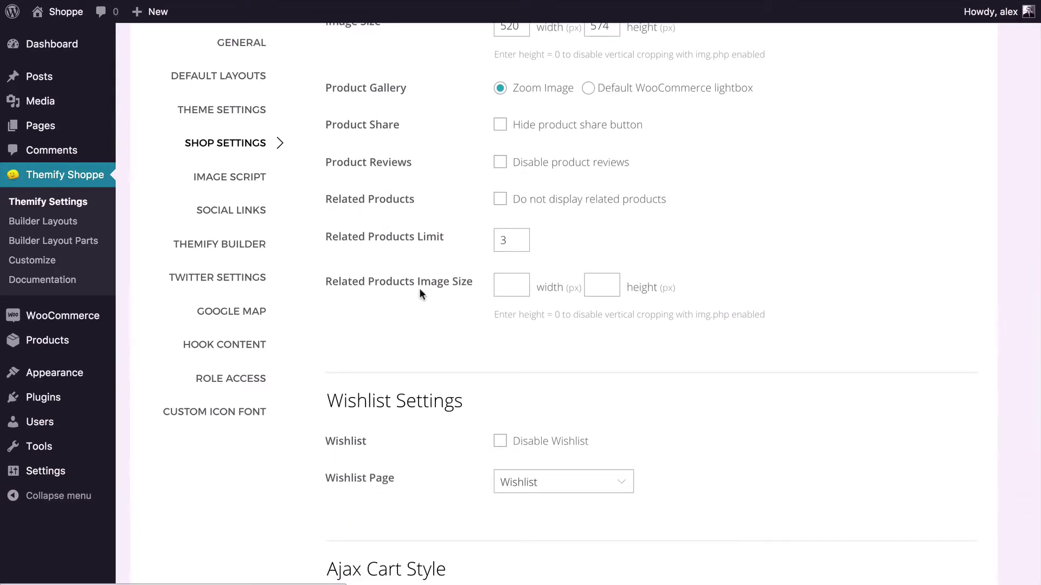
Set the Related Products Image Size to 200 px width and 0 px height.
click(589, 287)
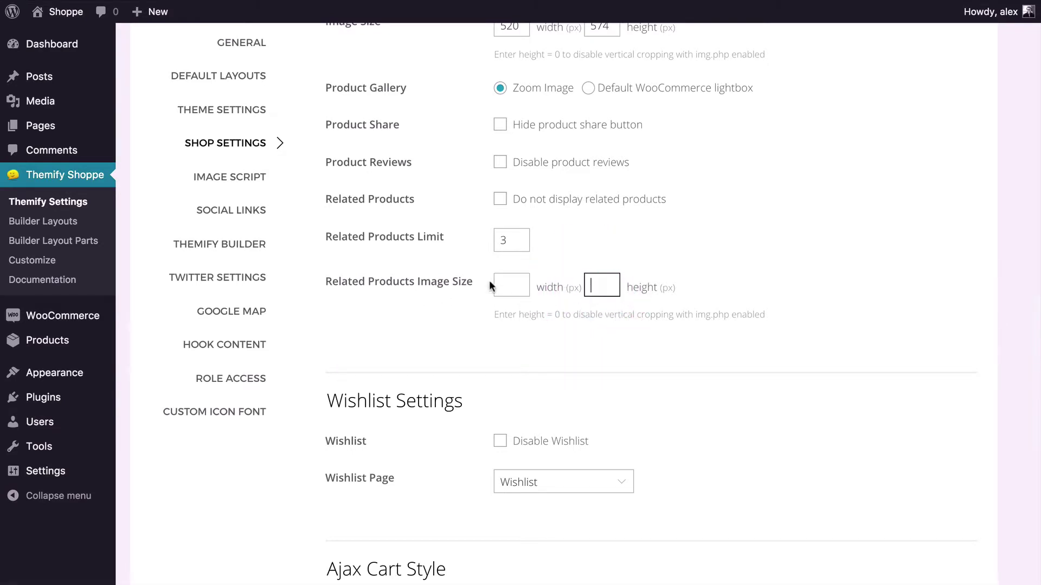
click(511, 282)
text(200)
key(Tab)
text(0)
click(467, 347)
Review the Wishlist Settings, keeping Wishlist selected as the wishlist page and the wishlist enabled.
scroll(463, 340, down, 3)
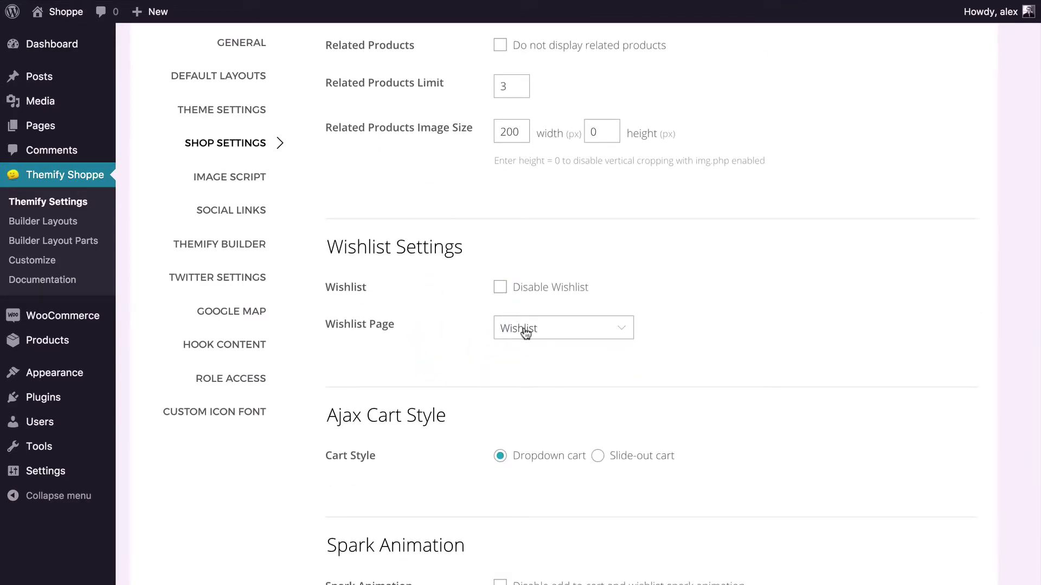
click(526, 328)
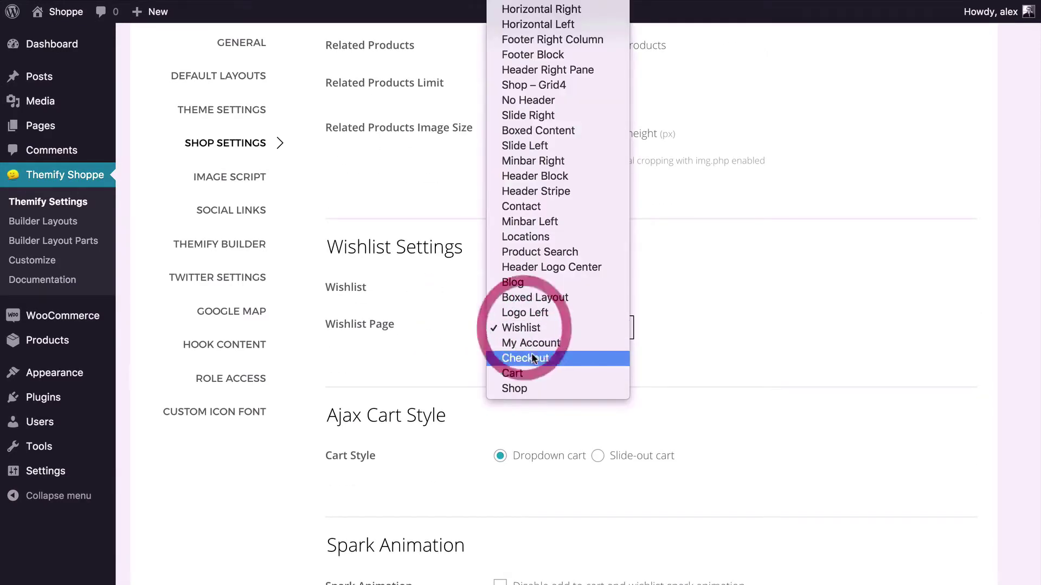
click(521, 328)
click(494, 297)
scroll(434, 347, down, 1)
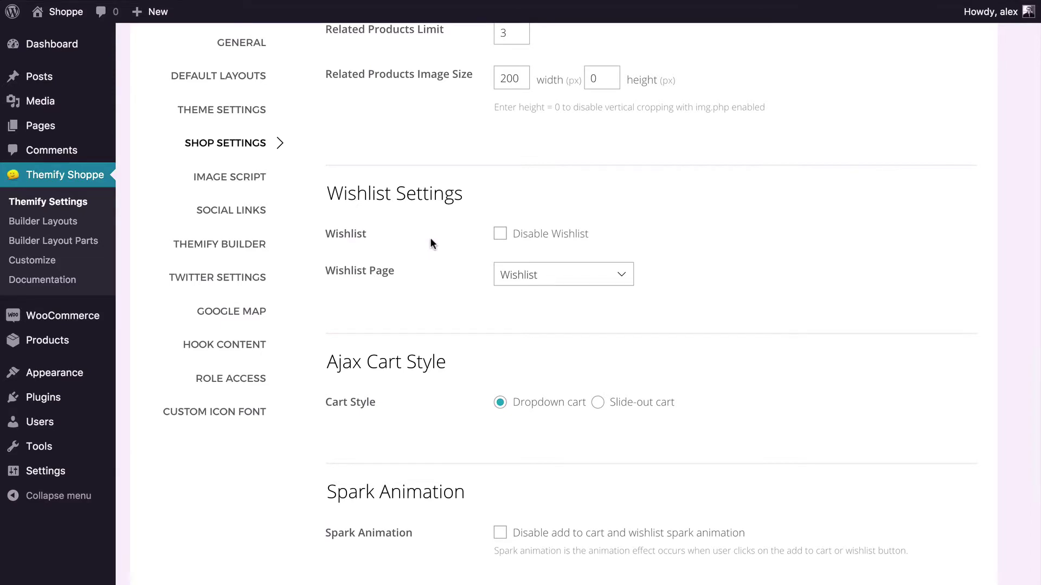
Look over the Ajax Cart Style and Spark Animation options, and add the Summer Beach product to the cart on its live page.
scroll(431, 239, down, 3)
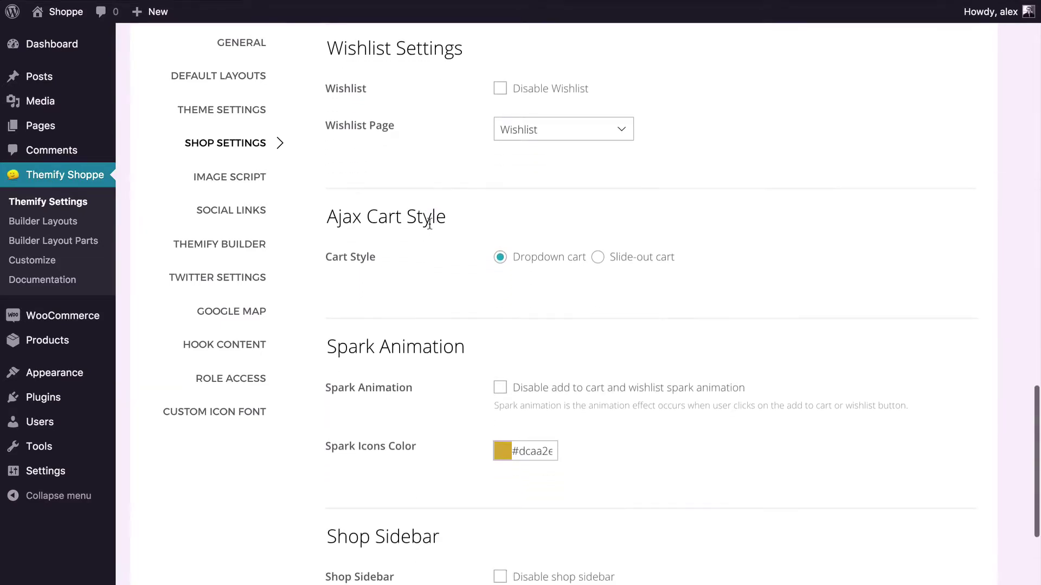
scroll(442, 266, down, 3)
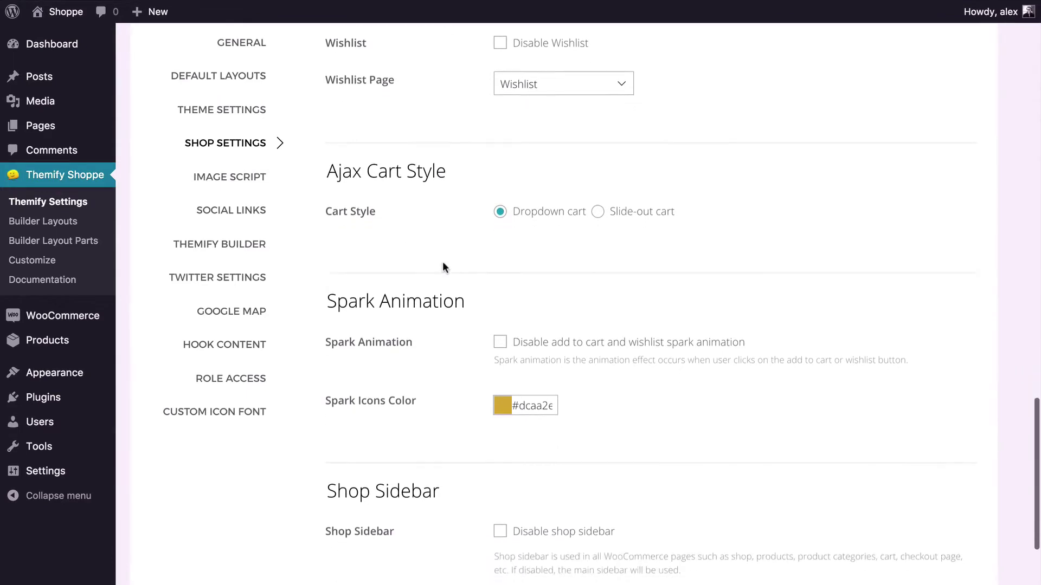
scroll(442, 263, up, 1)
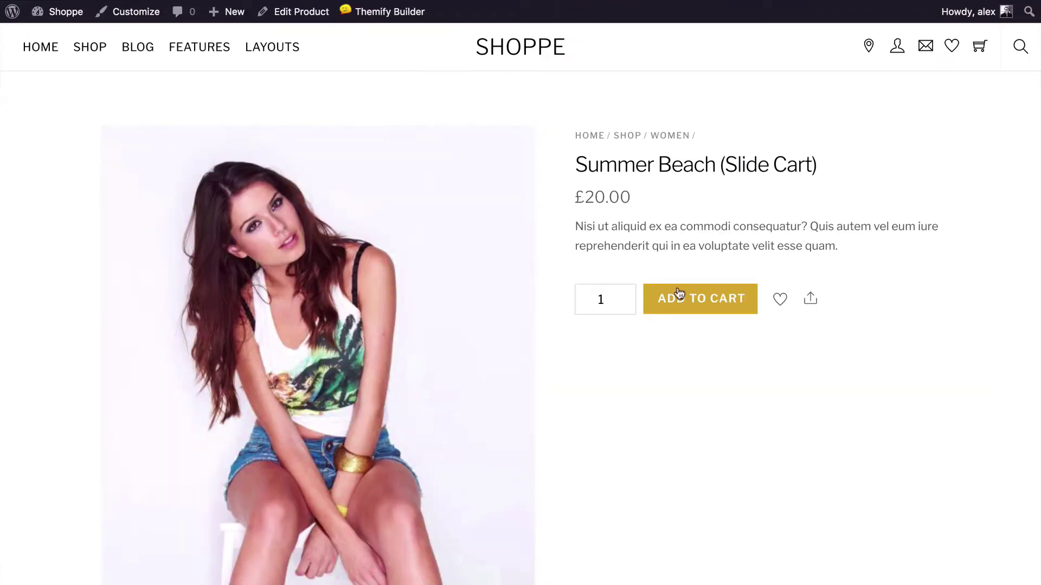
click(677, 294)
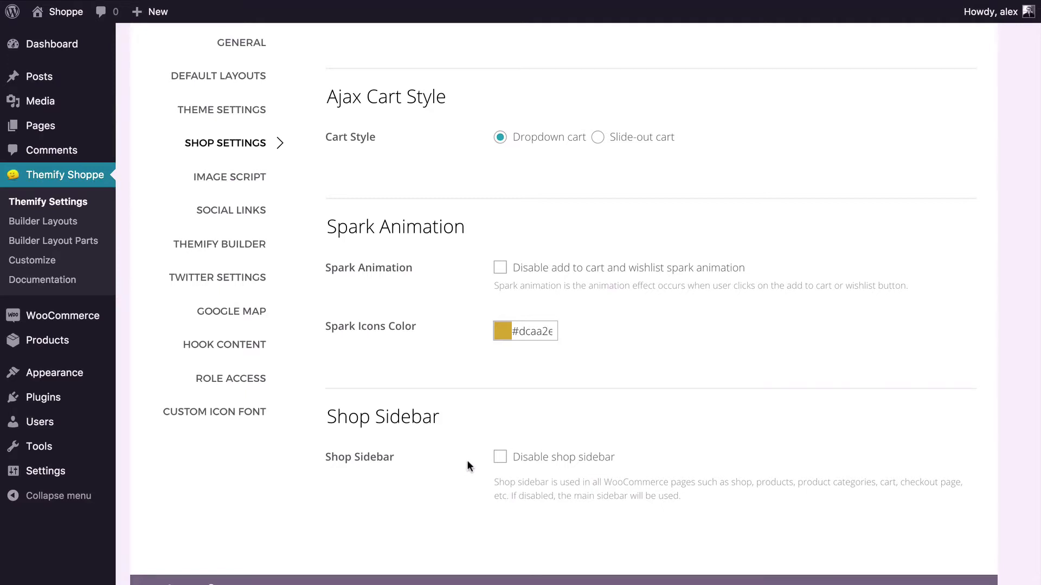
Try the Disable shop sidebar option, leave it unchecked and save the shop settings.
scroll(467, 464, up, 10)
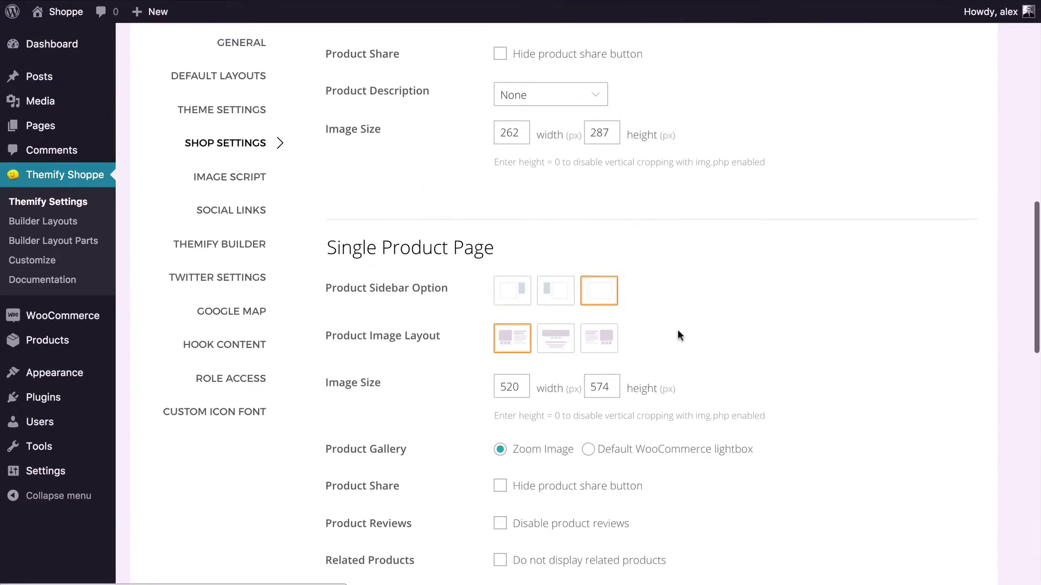
scroll(700, 353, down, 10)
scroll(701, 356, down, 3)
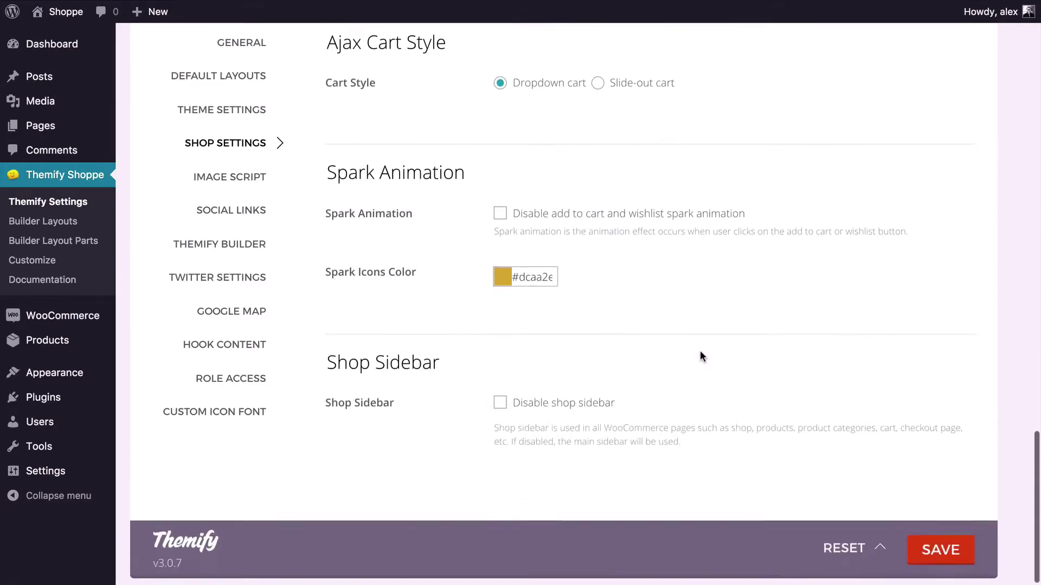
click(501, 400)
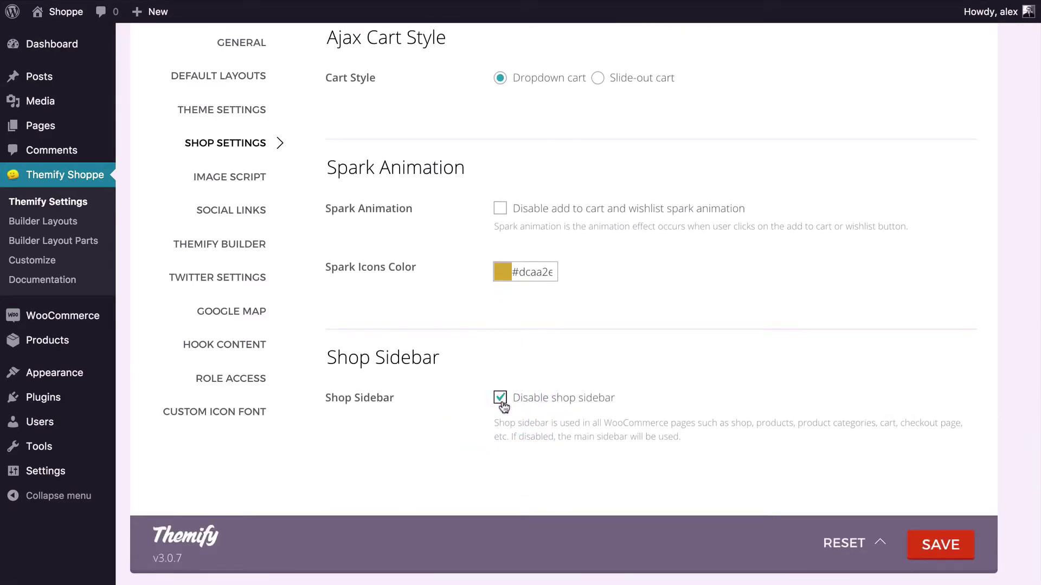
click(501, 402)
click(940, 544)
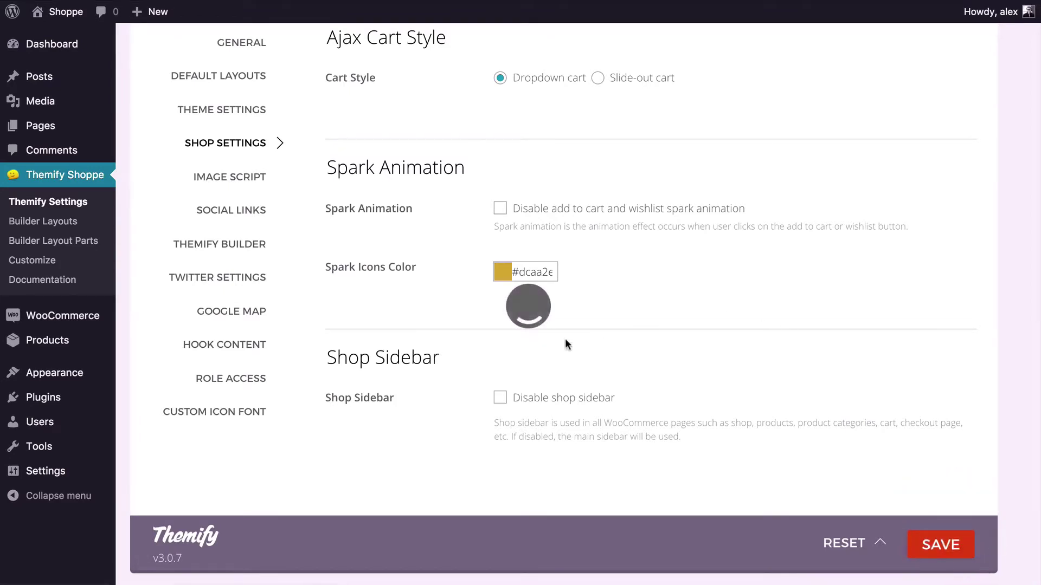
Review the saved Single Product Page, wishlist and cart style settings.
scroll(772, 264, up, 10)
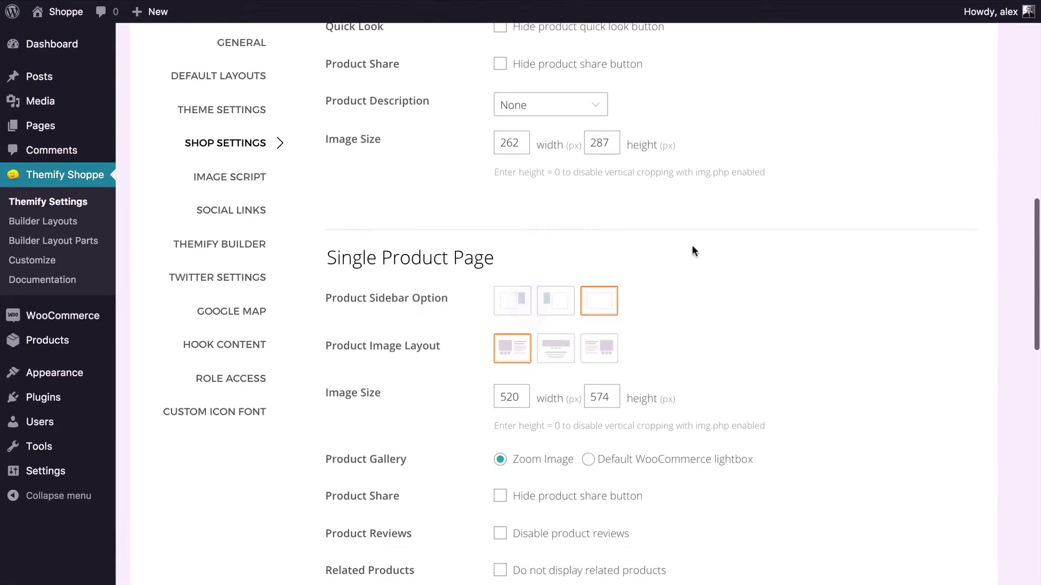
scroll(398, 246, down, 8)
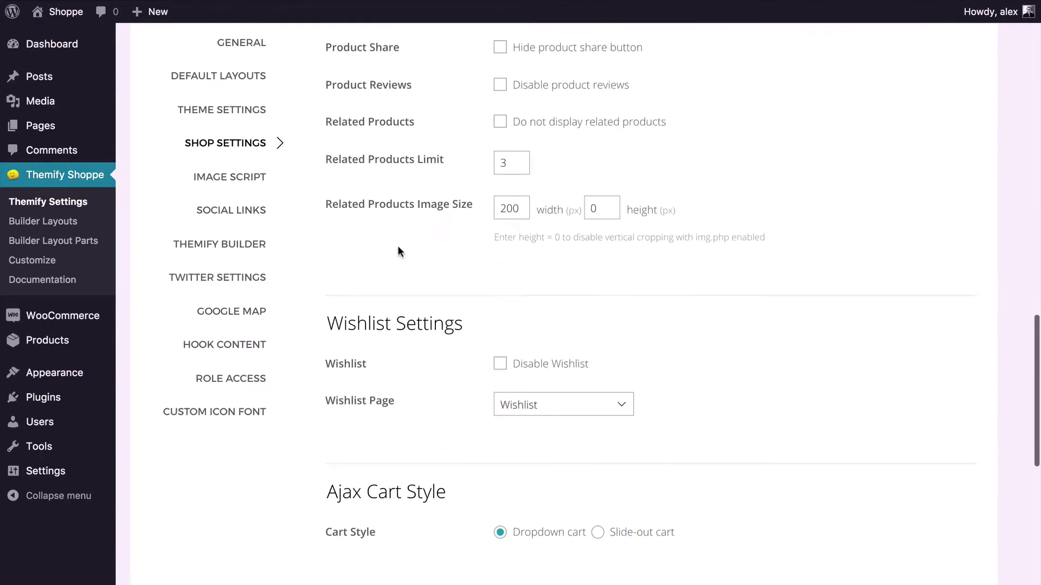
scroll(454, 275, down, 5)
scroll(454, 275, up, 10)
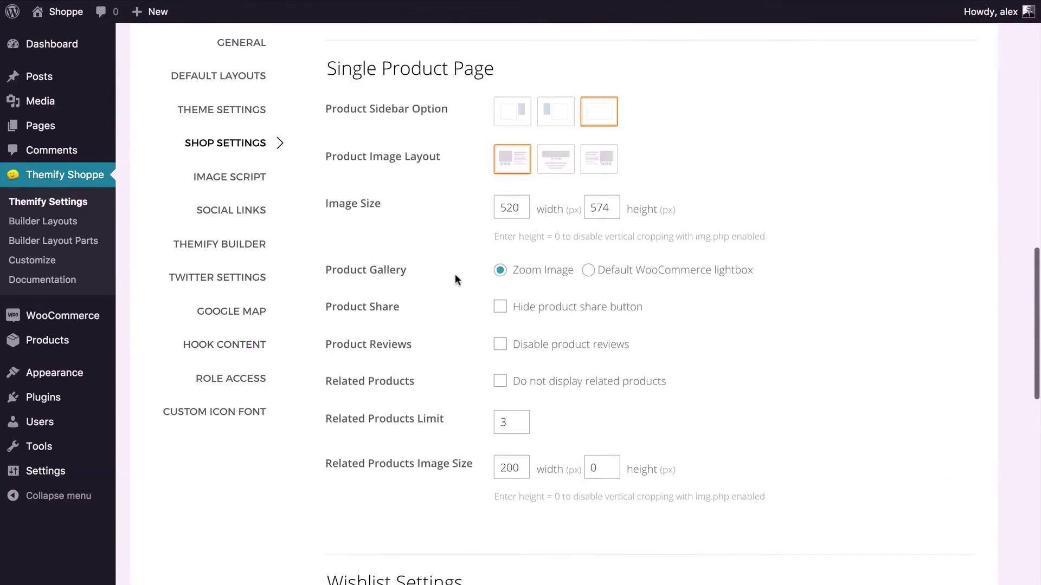
scroll(454, 274, up, 1)
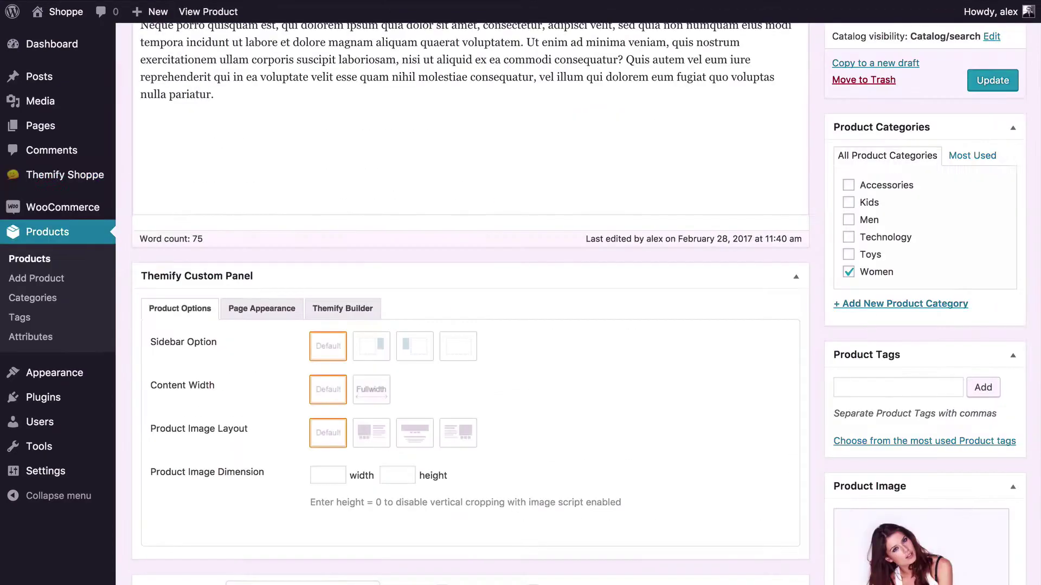
Go back to editing the Summer Beach product and examine its Product Options and Page Appearance settings in the Themify Custom Panel.
click(340, 249)
scroll(342, 249, down, 3)
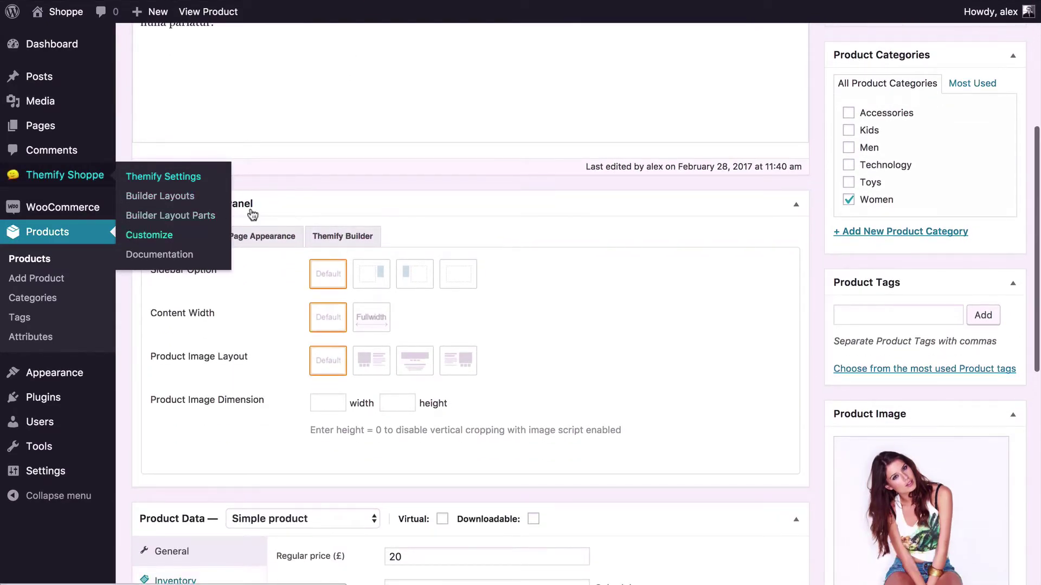
click(276, 187)
scroll(278, 186, down, 2)
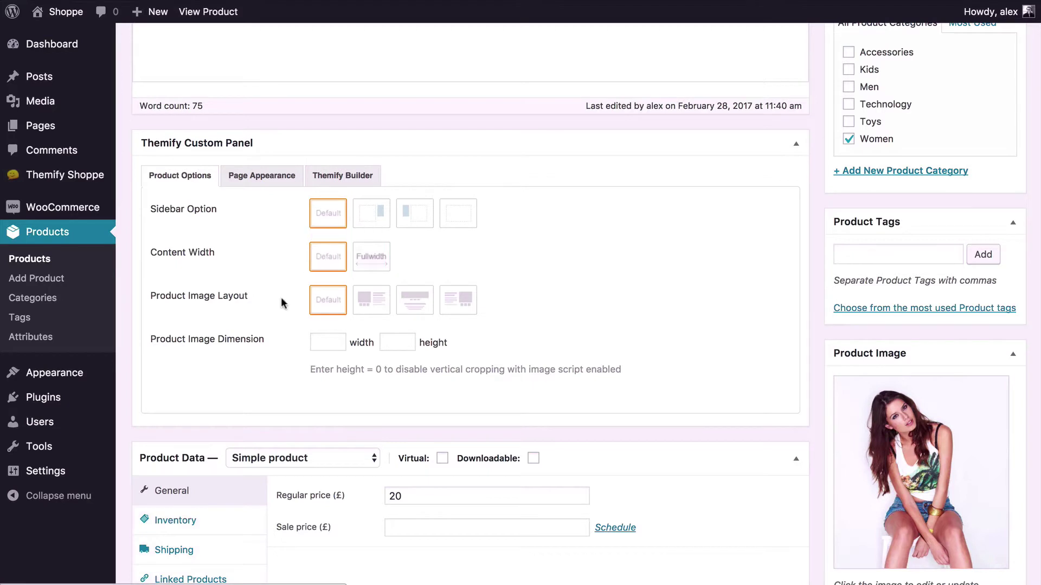
click(257, 185)
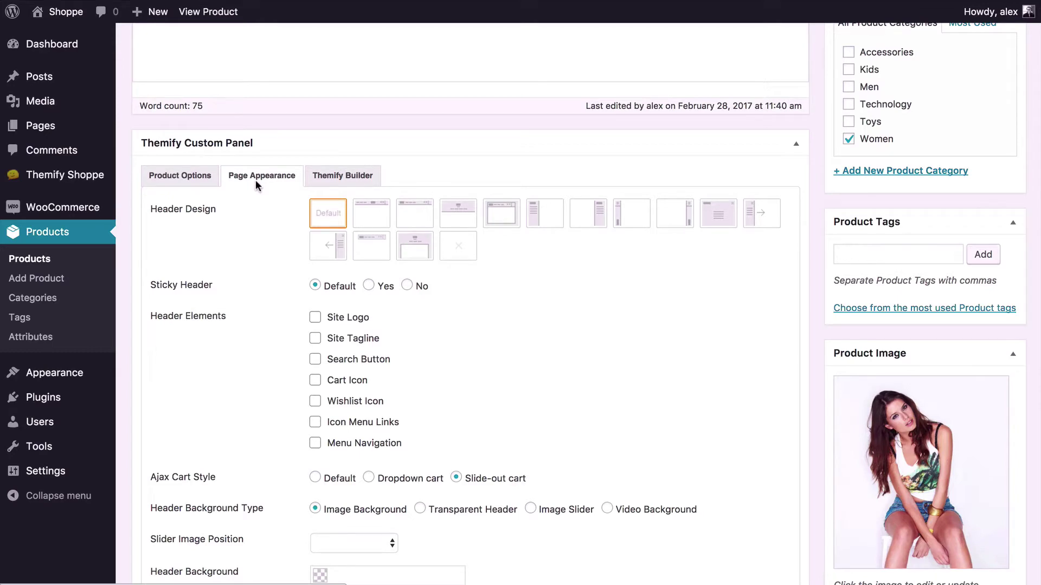
scroll(238, 272, down, 5)
scroll(239, 272, up, 2)
scroll(238, 272, up, 1)
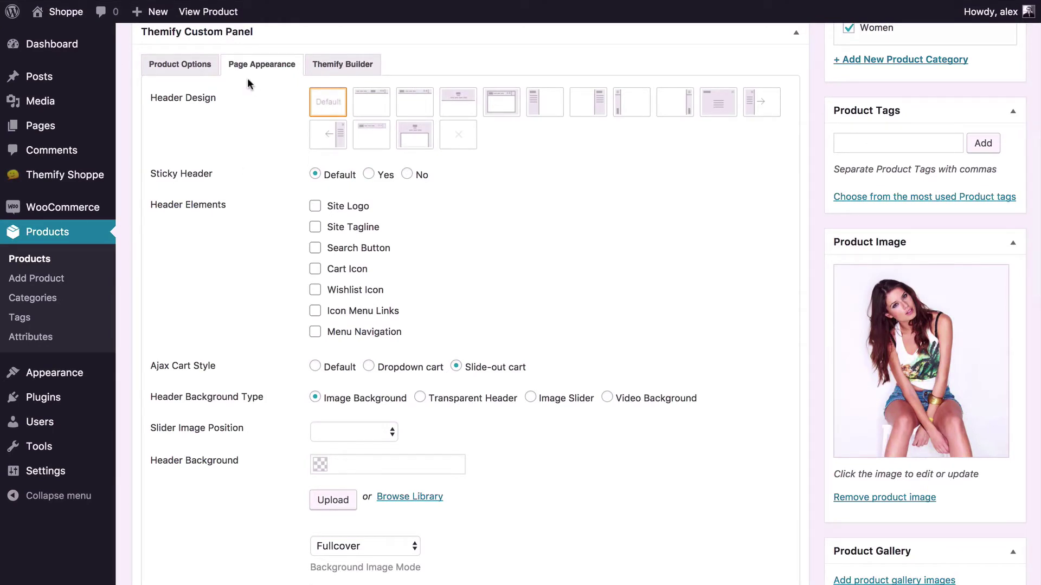
click(204, 69)
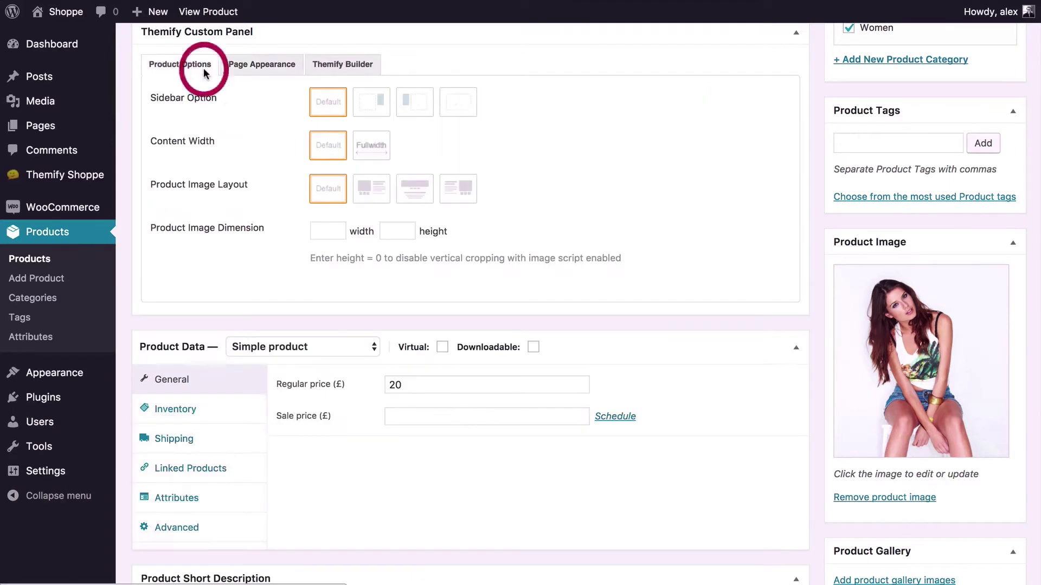
scroll(256, 239, up, 4)
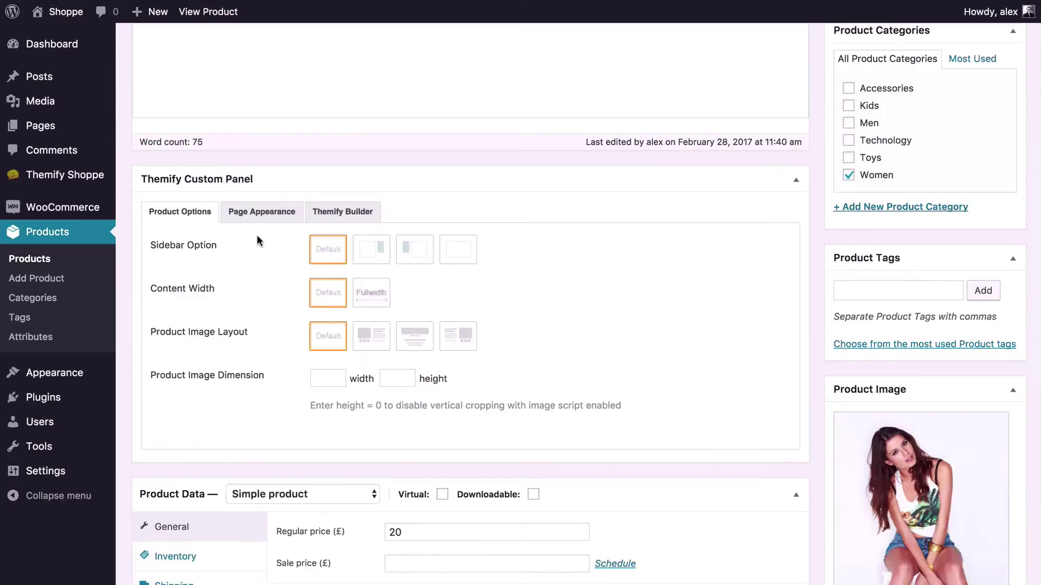
Set the Summer Beach product's Product Image Layout to the centred image option and update the product.
scroll(255, 295, down, 2)
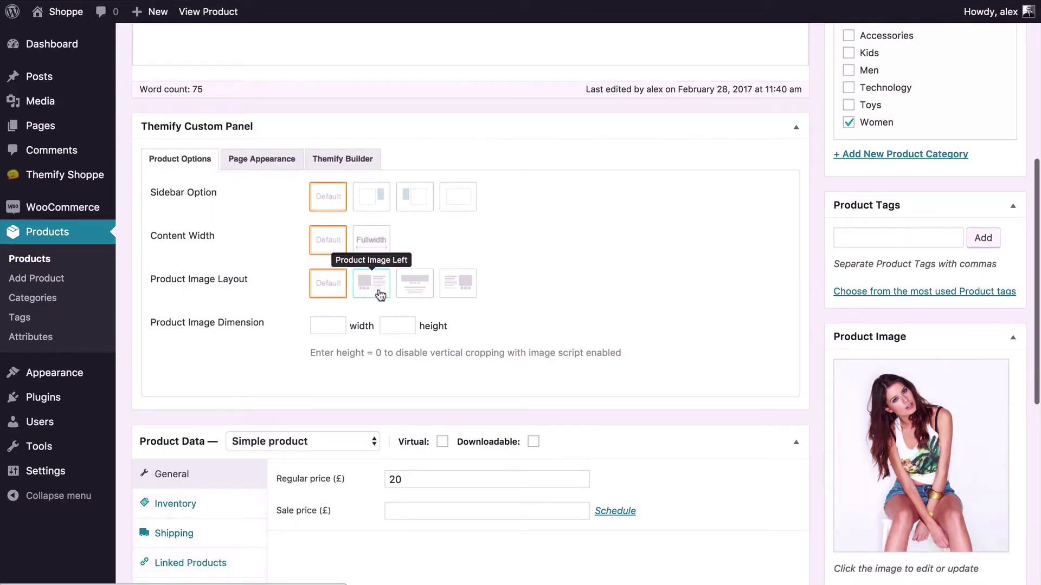
click(407, 282)
scroll(618, 272, up, 7)
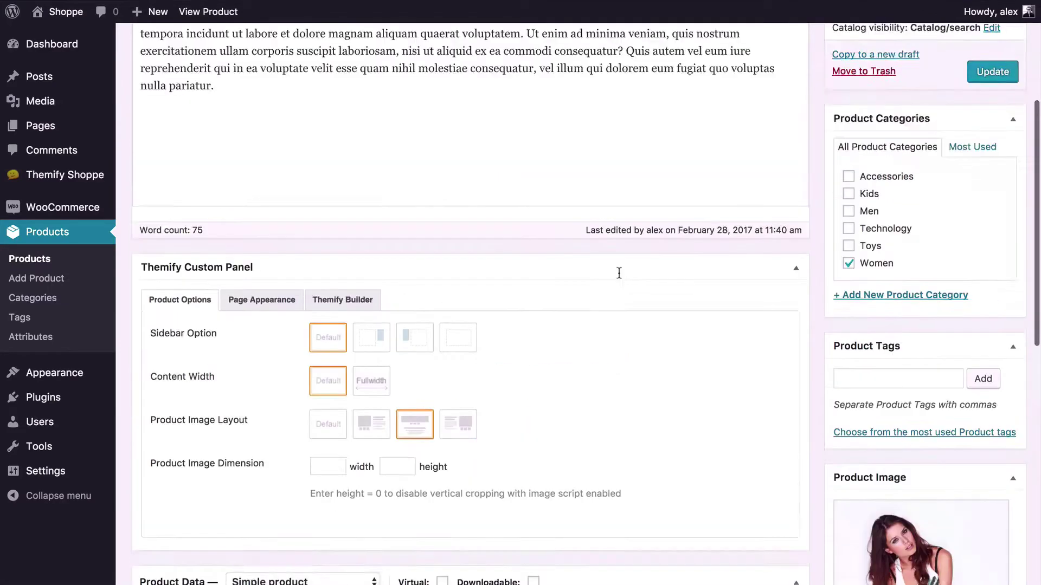
click(956, 156)
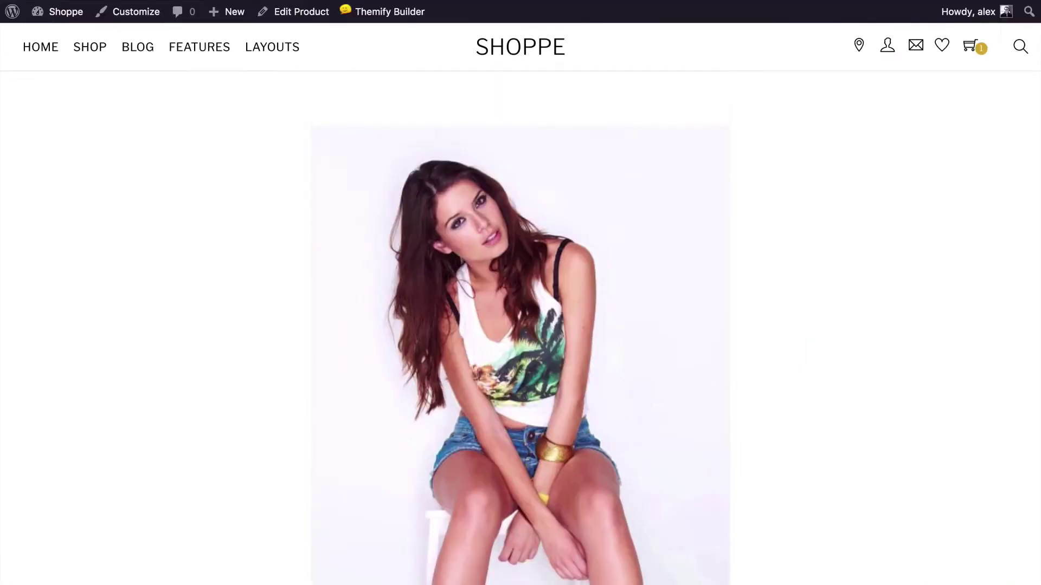
Review the Summer Beach product's live page from the large image through the description and back.
scroll(247, 235, down, 2)
scroll(155, 314, down, 10)
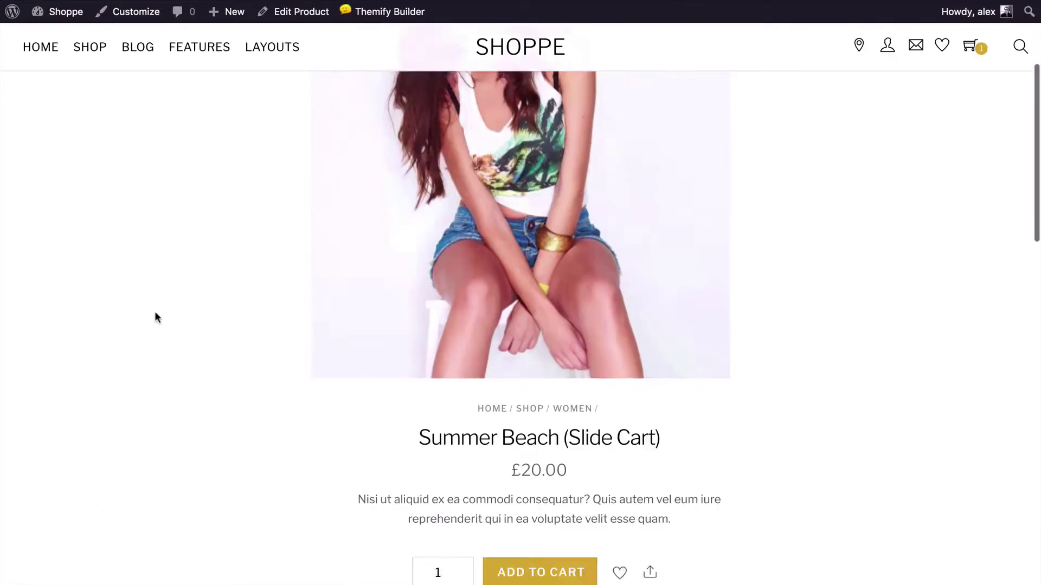
scroll(155, 295, down, 5)
scroll(155, 295, up, 20)
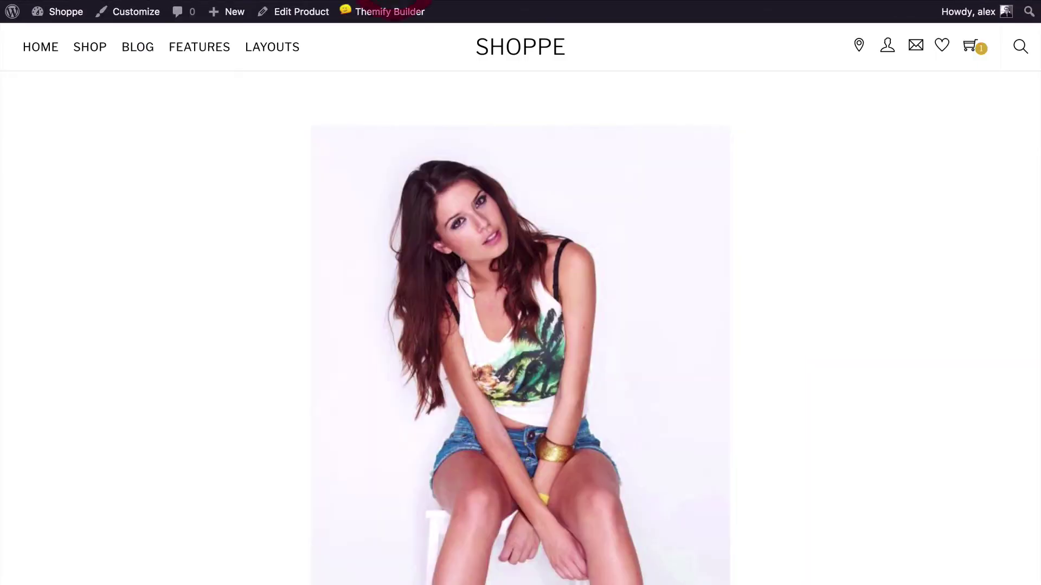
scroll(125, 284, down, 6)
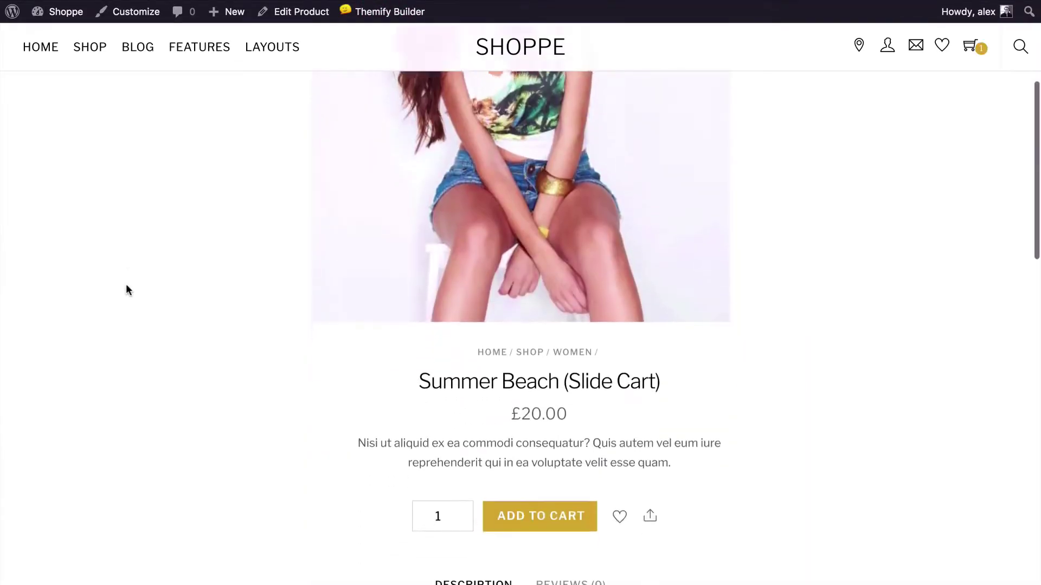
Open the Women category from the product's breadcrumb and look over its product grid and sorting choices.
click(567, 280)
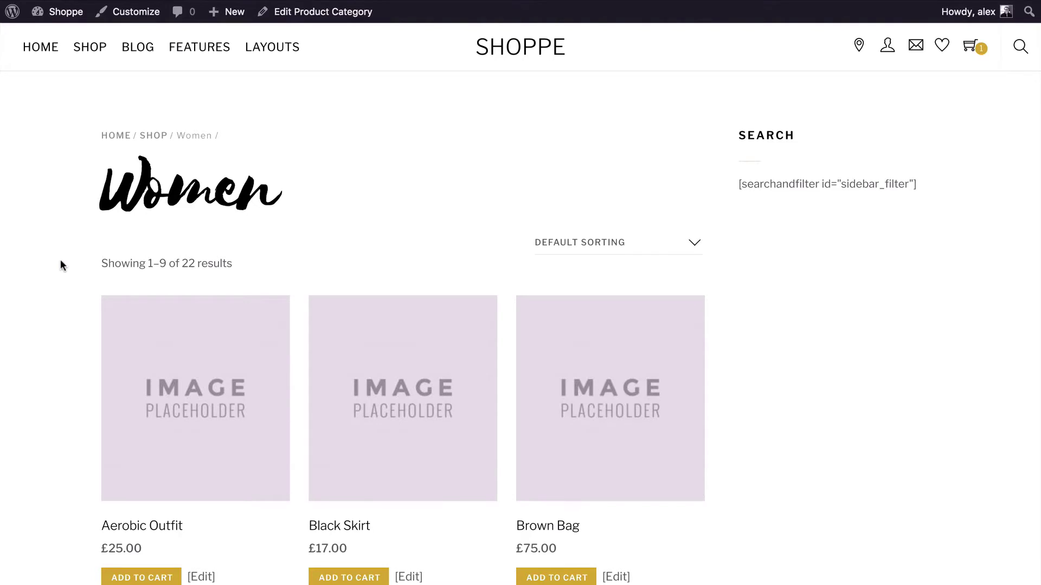
scroll(61, 261, down, 15)
scroll(61, 265, down, 14)
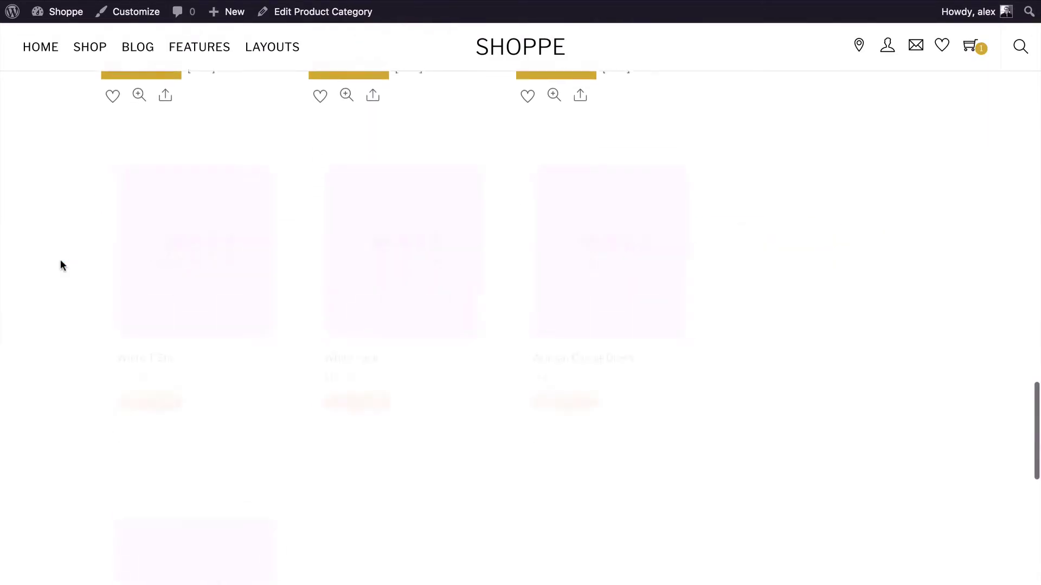
scroll(61, 265, down, 5)
scroll(60, 265, up, 16)
scroll(60, 260, up, 10)
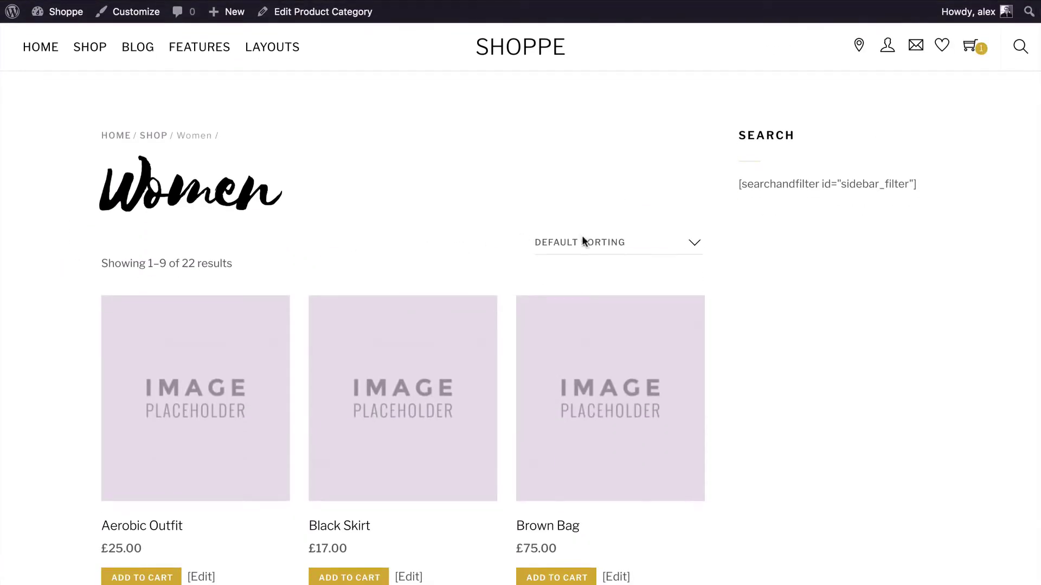
click(582, 238)
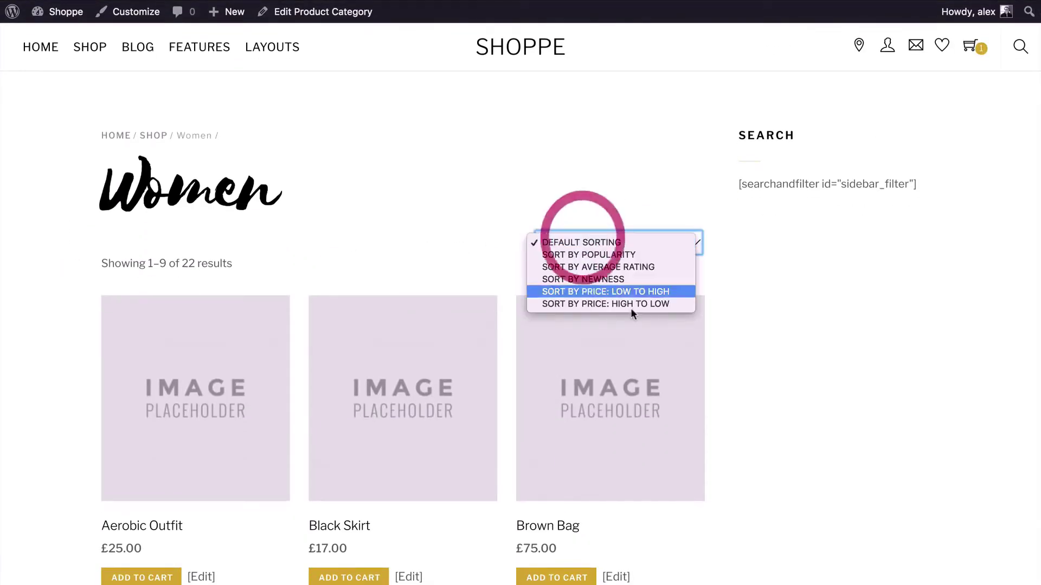
click(450, 234)
scroll(218, 360, down, 2)
scroll(216, 360, up, 2)
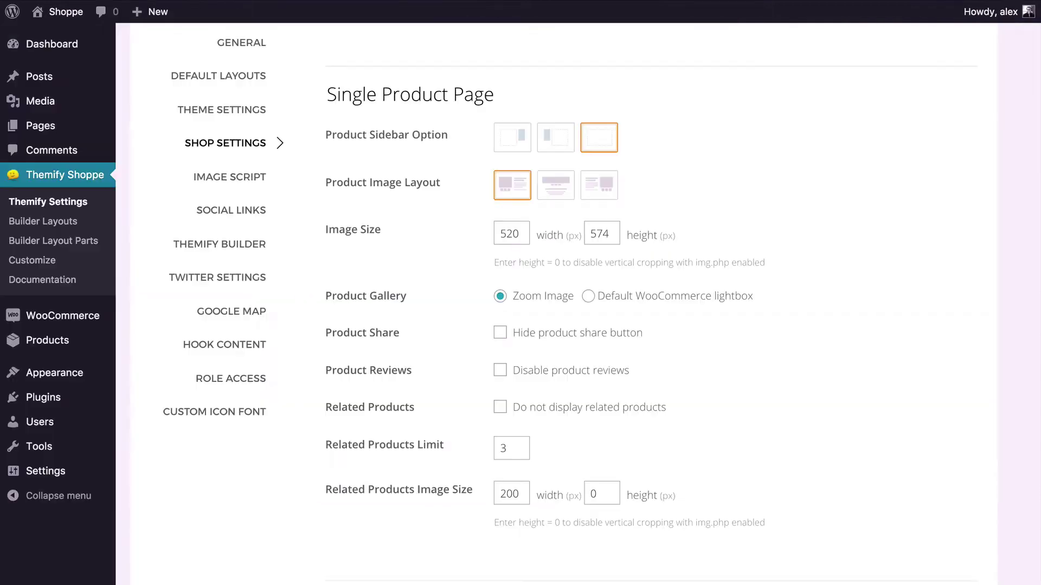
Go back to the Themify shop settings and compare the Product Archive options with the live Women category page.
scroll(55, 206, up, 7)
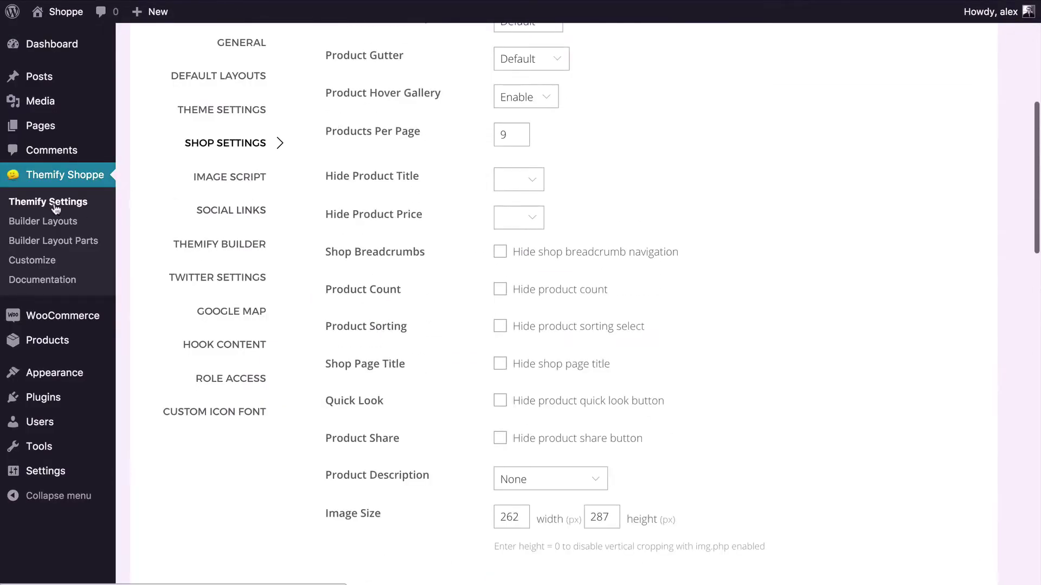
scroll(401, 172, up, 3)
scroll(401, 172, up, 4)
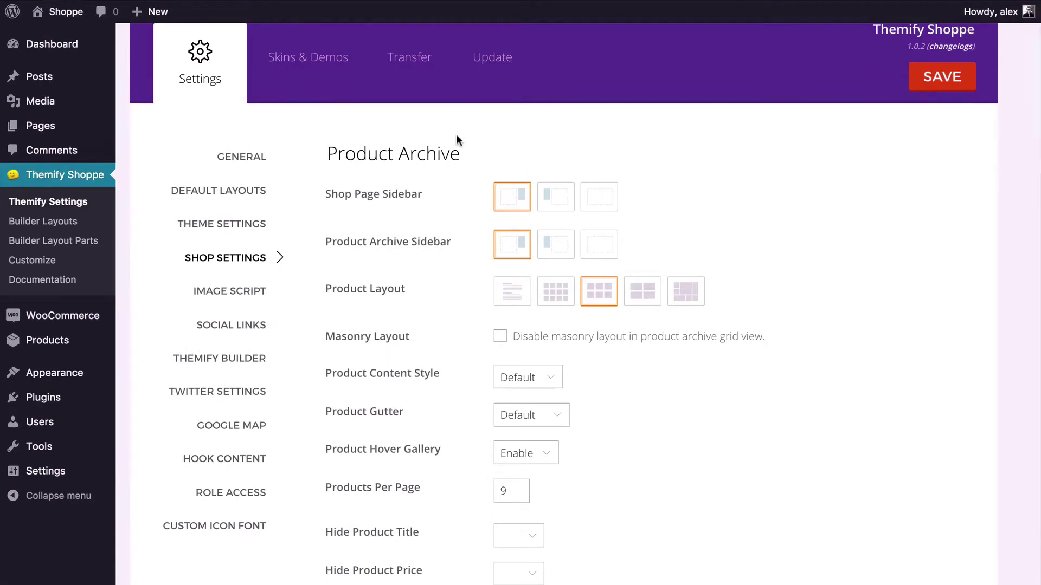
scroll(456, 134, down, 2)
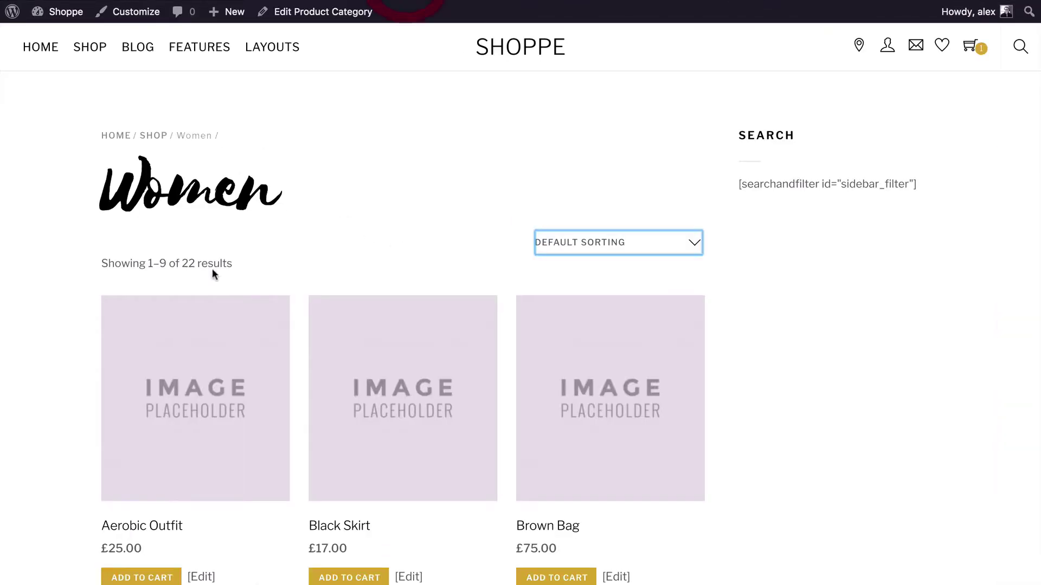
scroll(213, 271, down, 2)
click(42, 287)
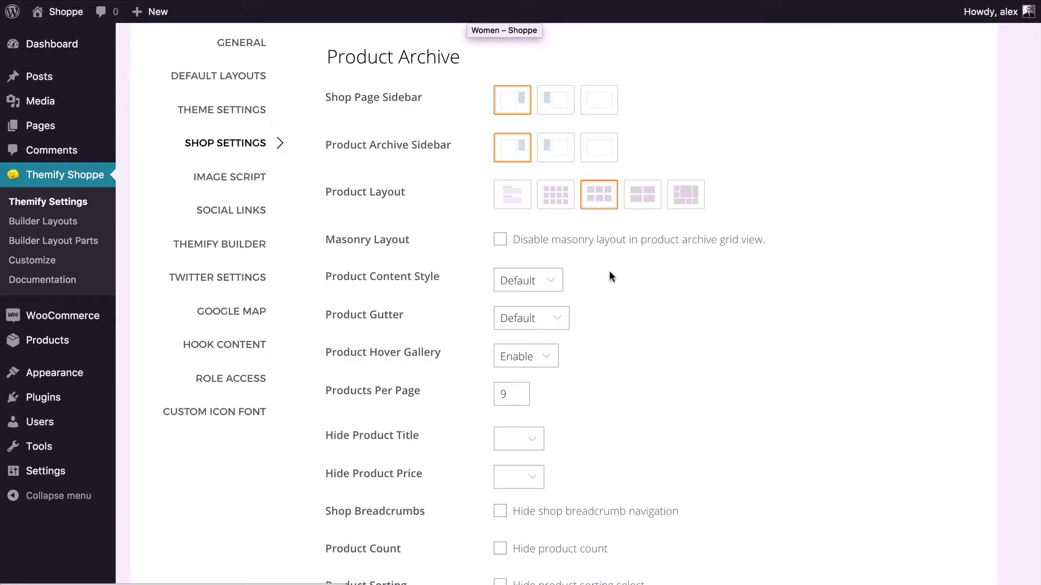
Look over the Product Content Style, Product Gutter and Product Hover Gallery choices in the Product Archive settings without changing them.
click(531, 281)
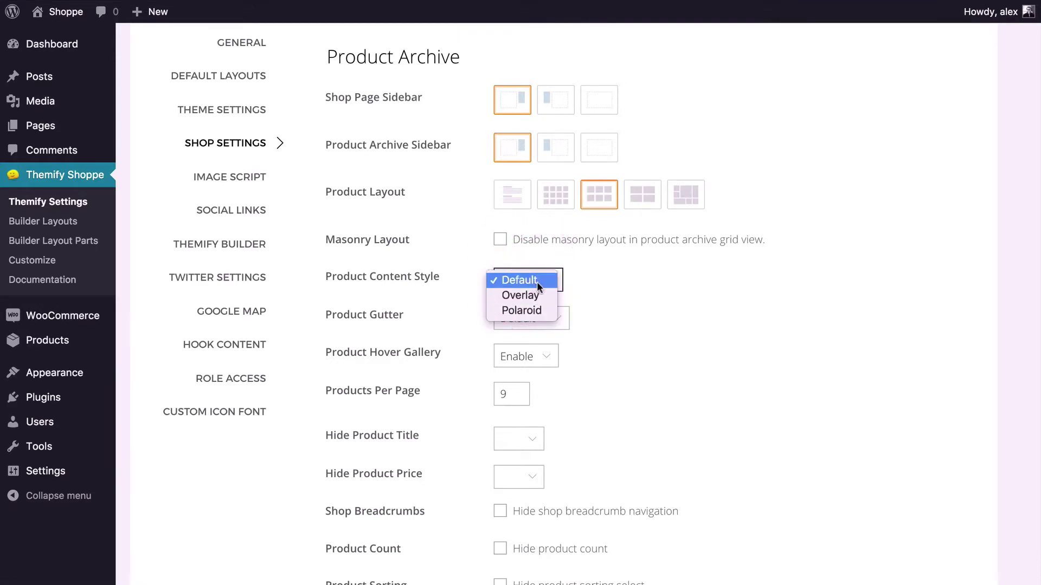
click(613, 309)
scroll(611, 307, down, 3)
click(528, 216)
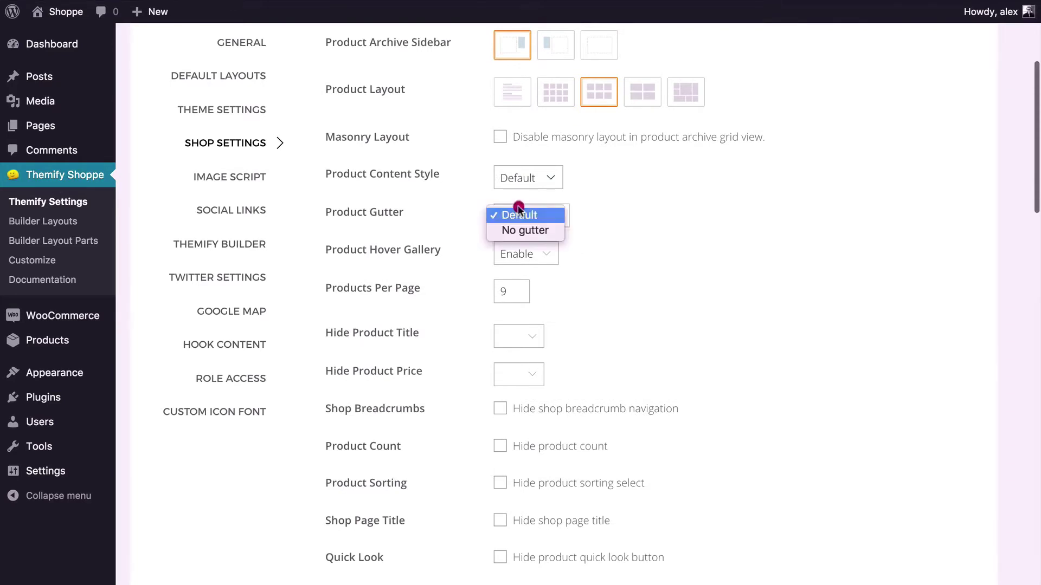
click(611, 253)
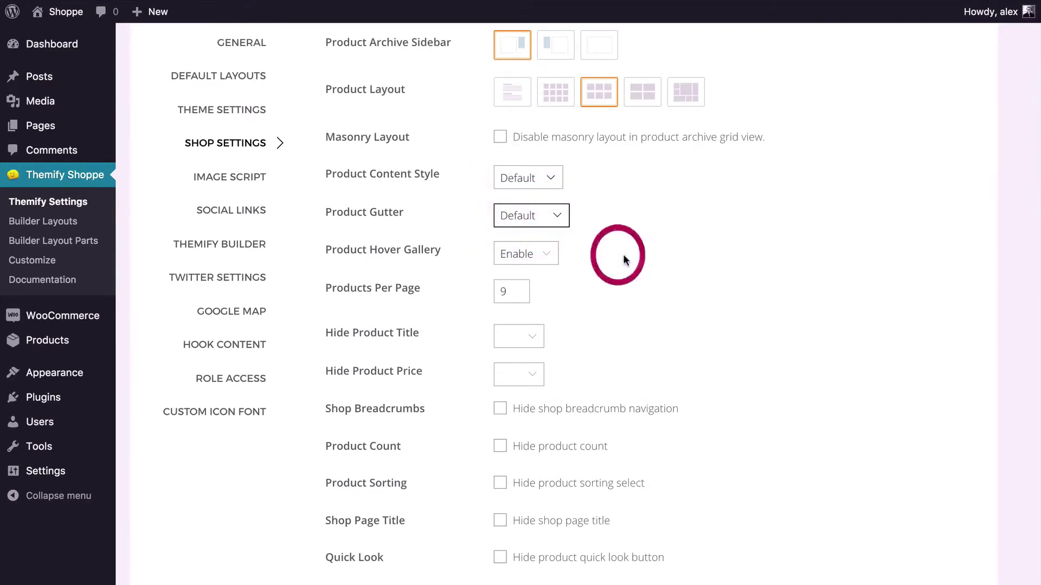
click(519, 254)
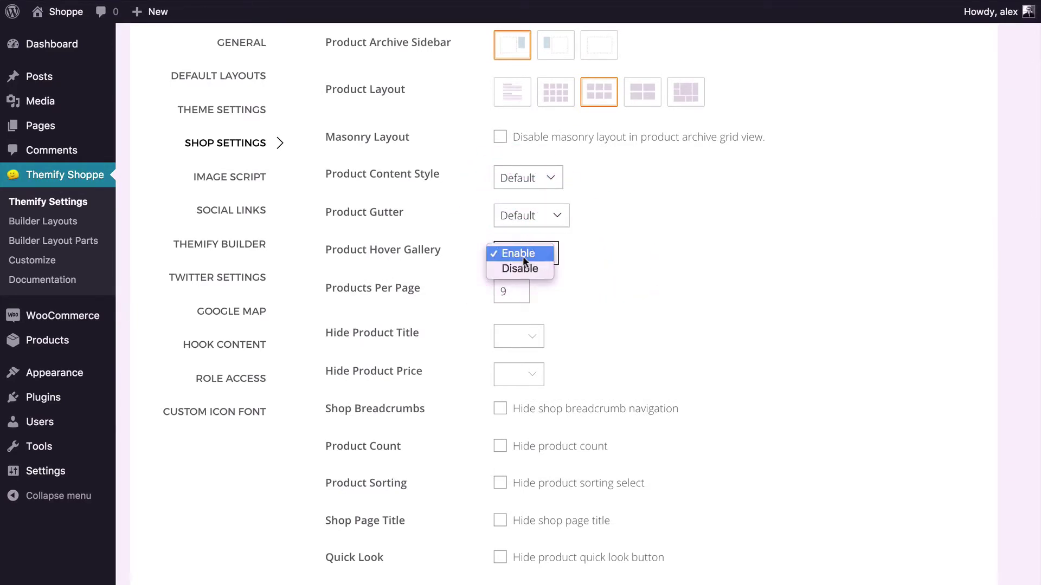
click(613, 279)
Set the archive Product Layout to the two-column grid, save the shop settings and check the live Women category page.
scroll(610, 278, down, 2)
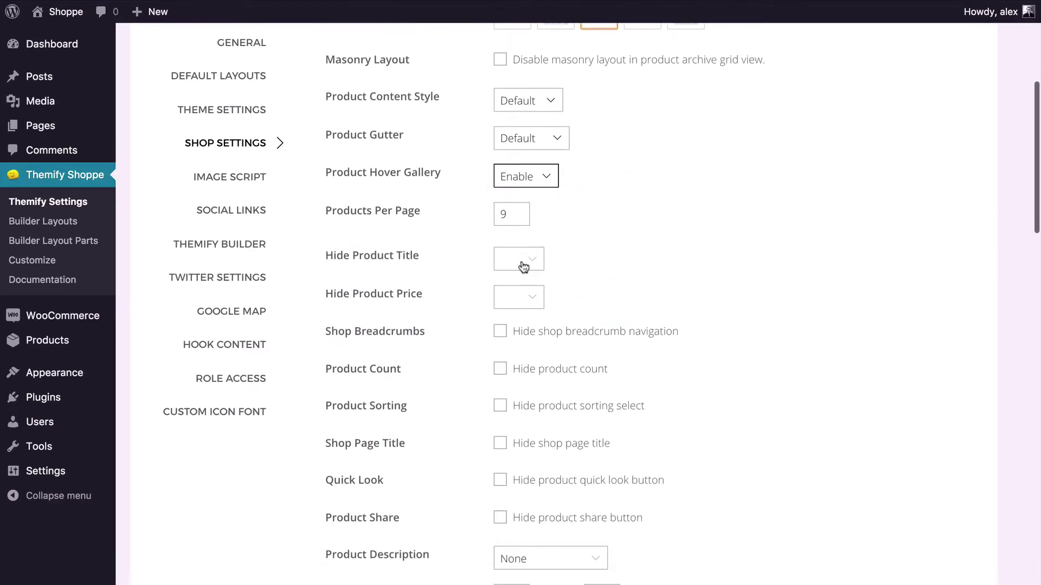
scroll(707, 320, down, 2)
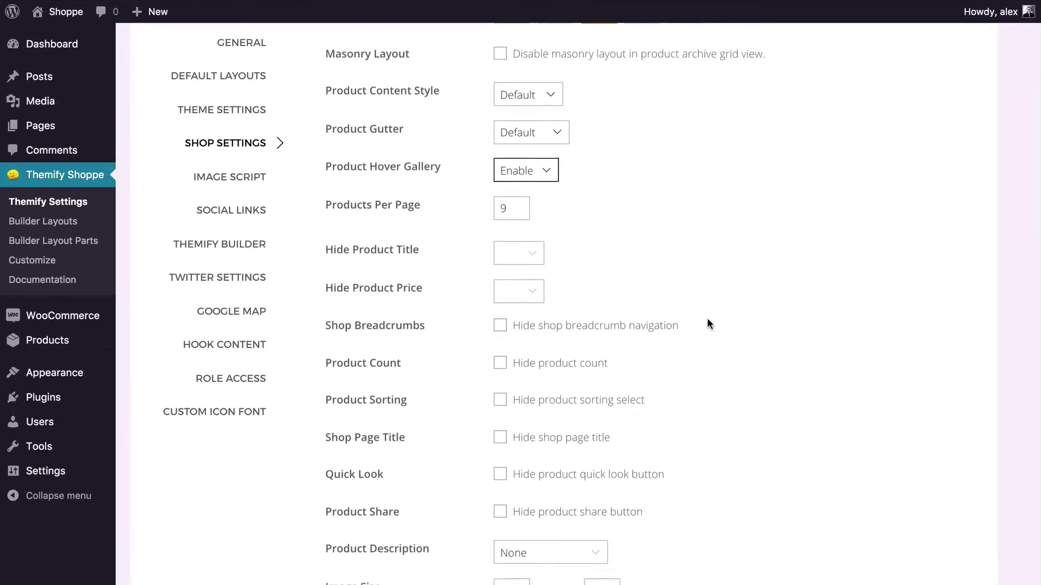
scroll(737, 425, down, 4)
scroll(738, 428, up, 12)
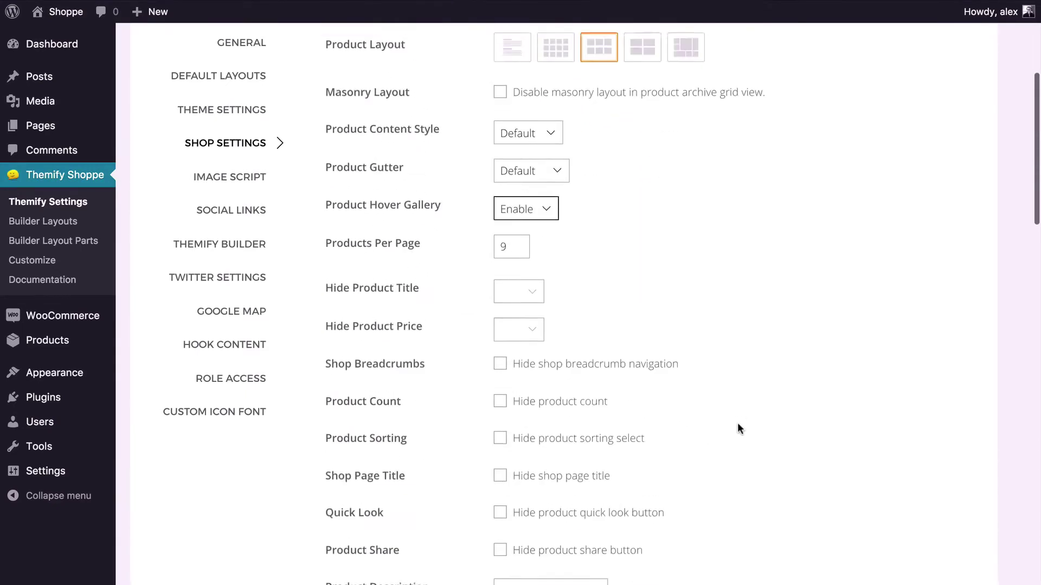
scroll(738, 428, up, 1)
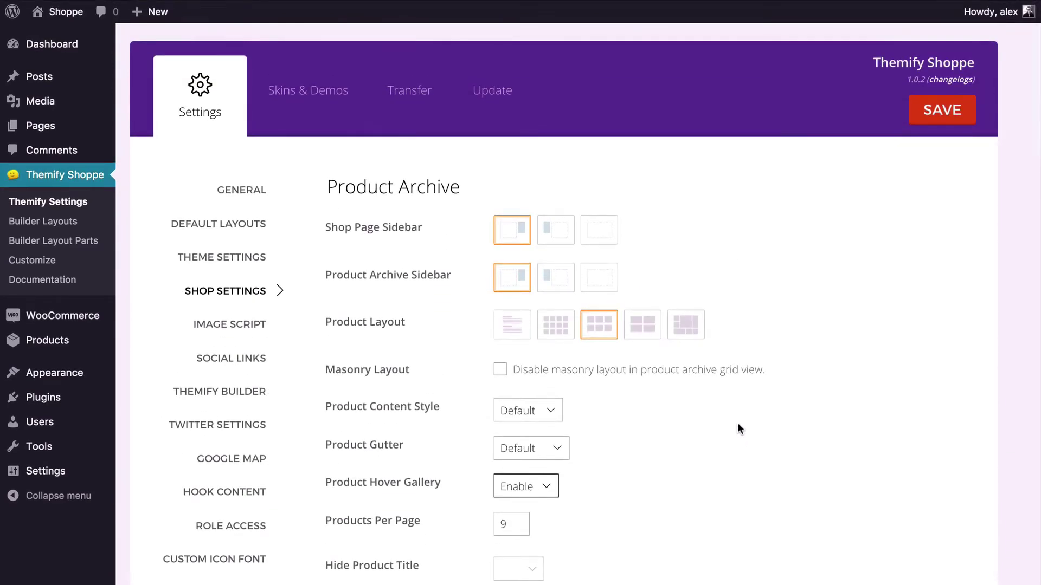
click(643, 329)
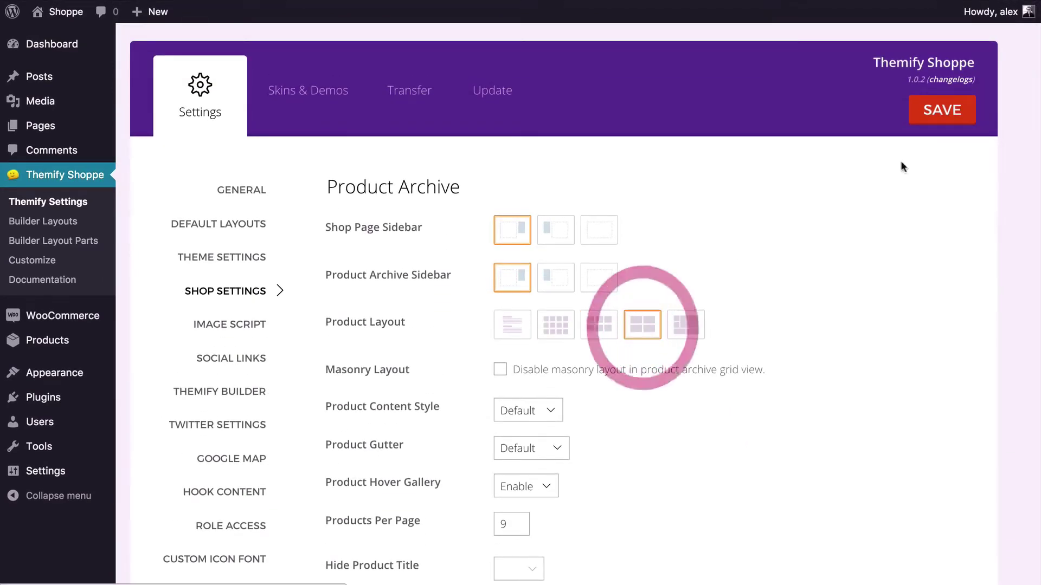
click(942, 110)
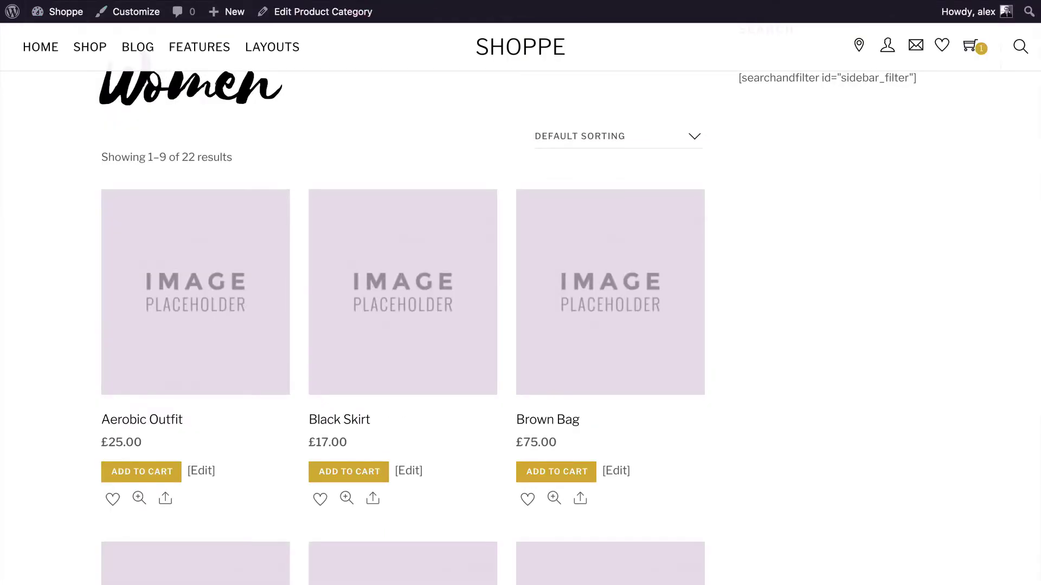
click(46, 1)
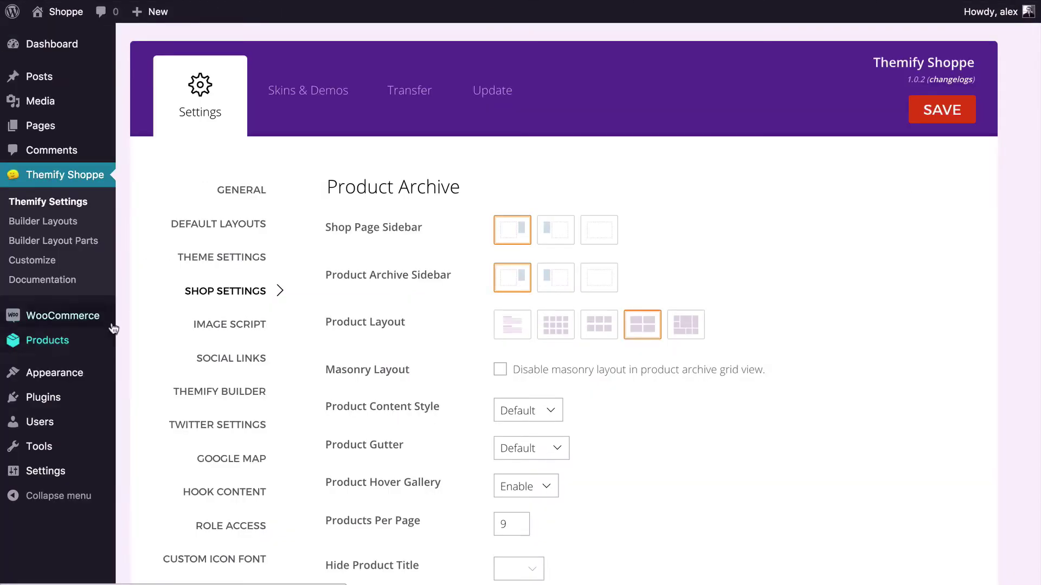
Examine the Themify General settings, including the favicon, custom feed URL, header code and footer code sections.
mouse_move(56, 320)
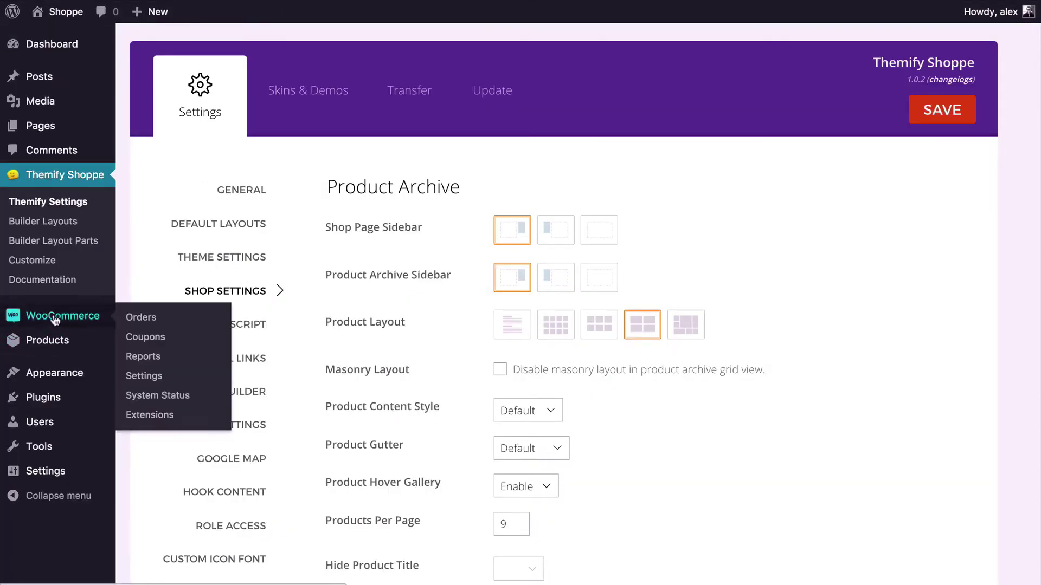
mouse_move(49, 344)
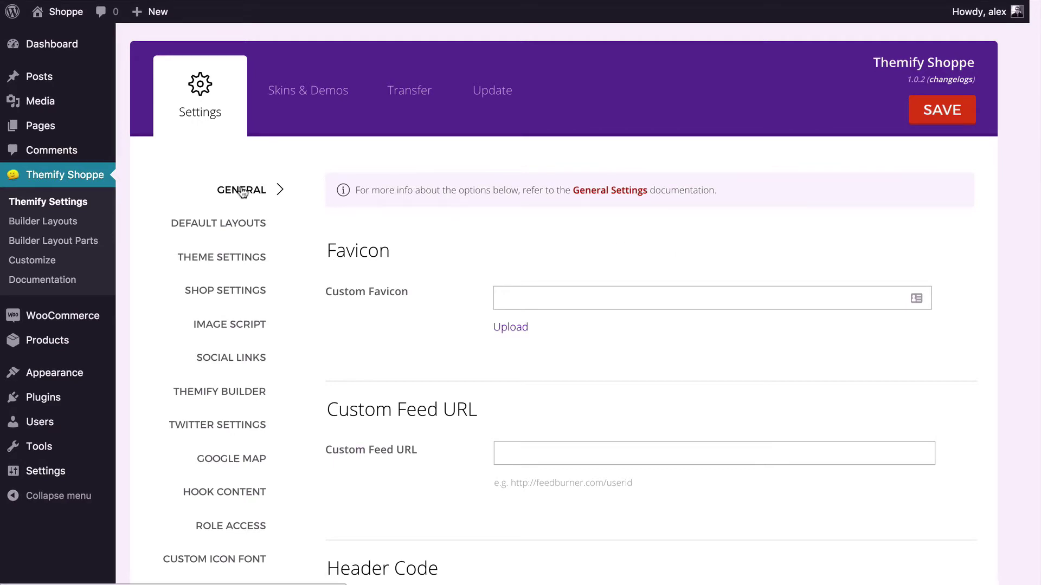
scroll(402, 236, down, 2)
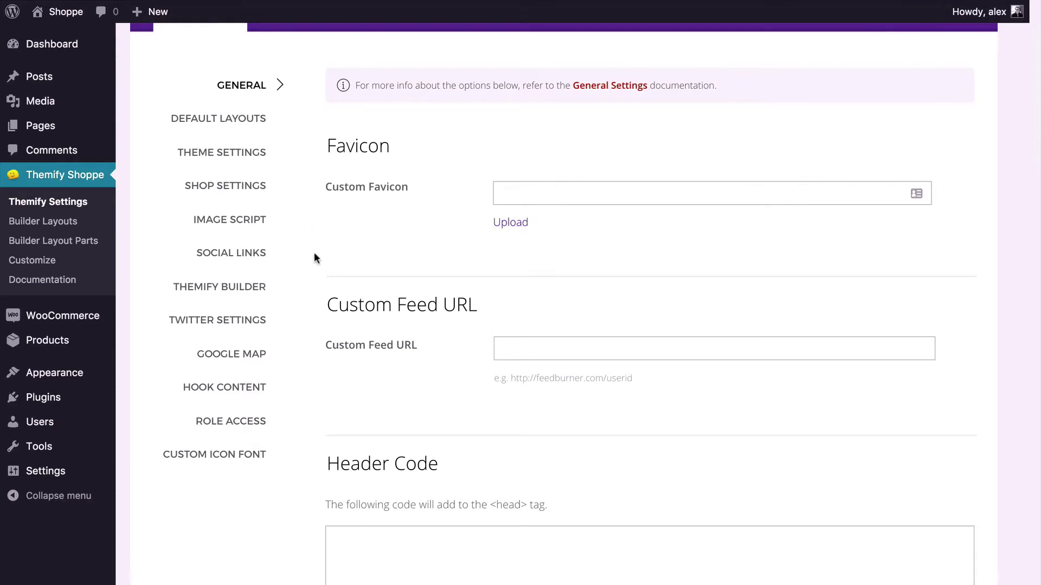
scroll(314, 258, down, 3)
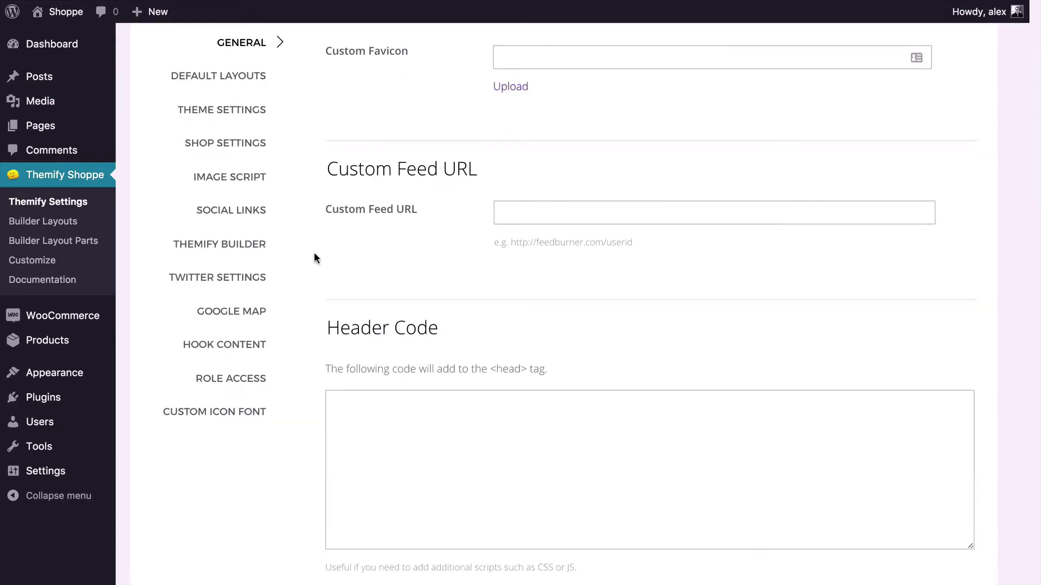
scroll(316, 258, down, 3)
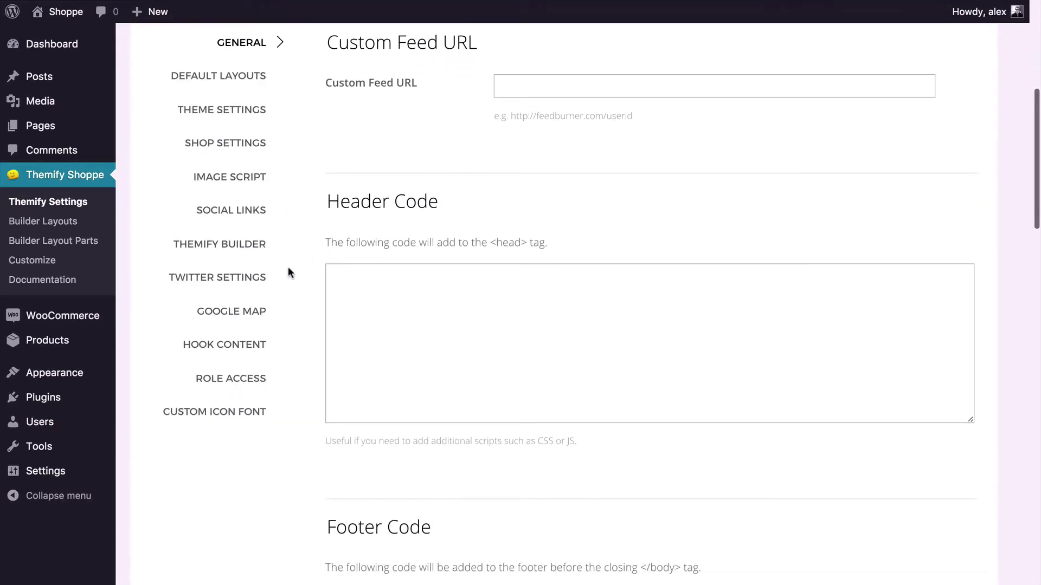
scroll(317, 217, down, 4)
scroll(289, 274, up, 1)
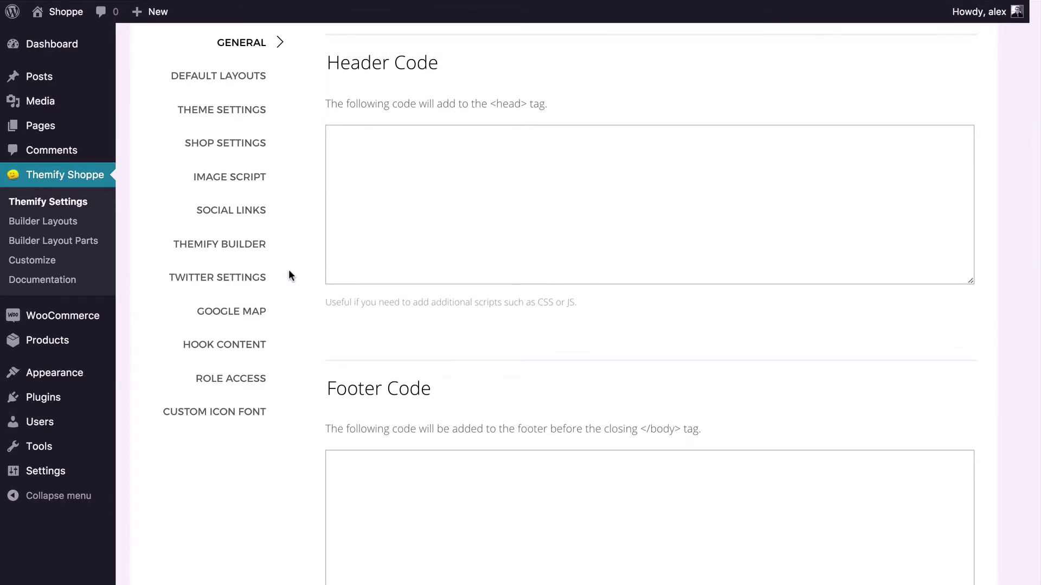
scroll(289, 275, down, 4)
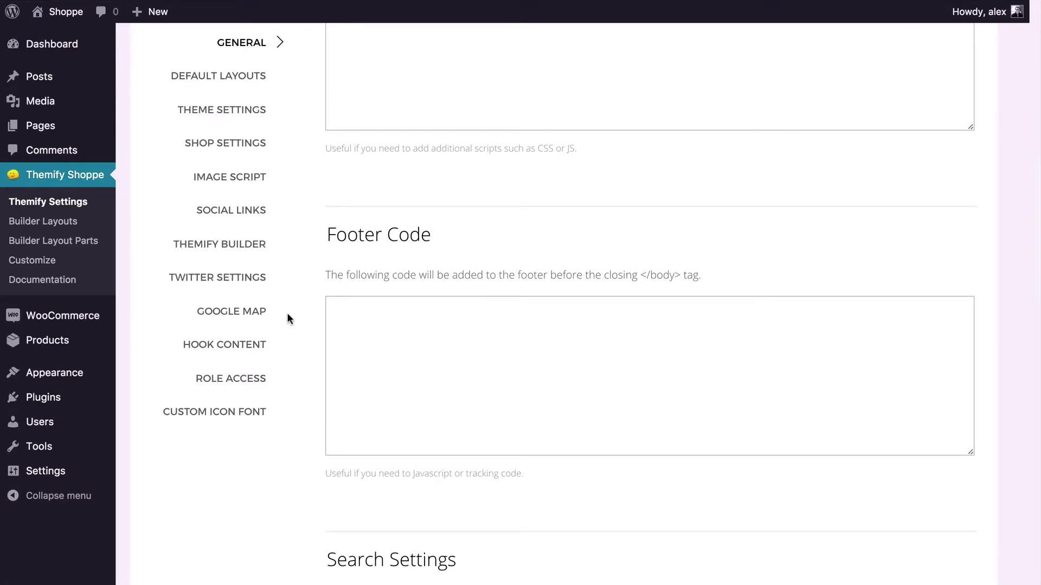
Enter -5 as the Search in Category IDs value in the General search settings.
scroll(288, 317, down, 8)
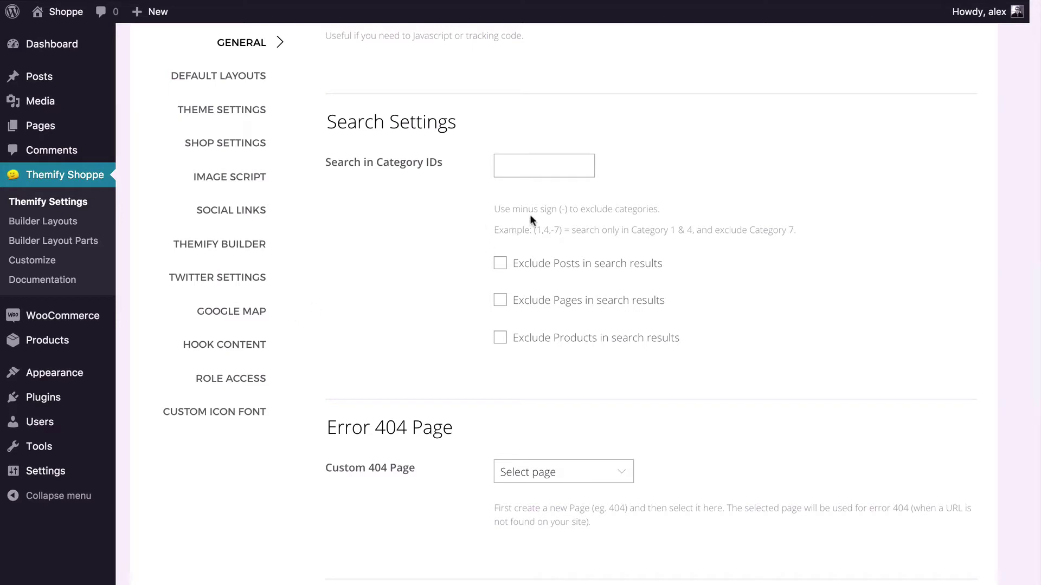
click(515, 169)
text(-5)
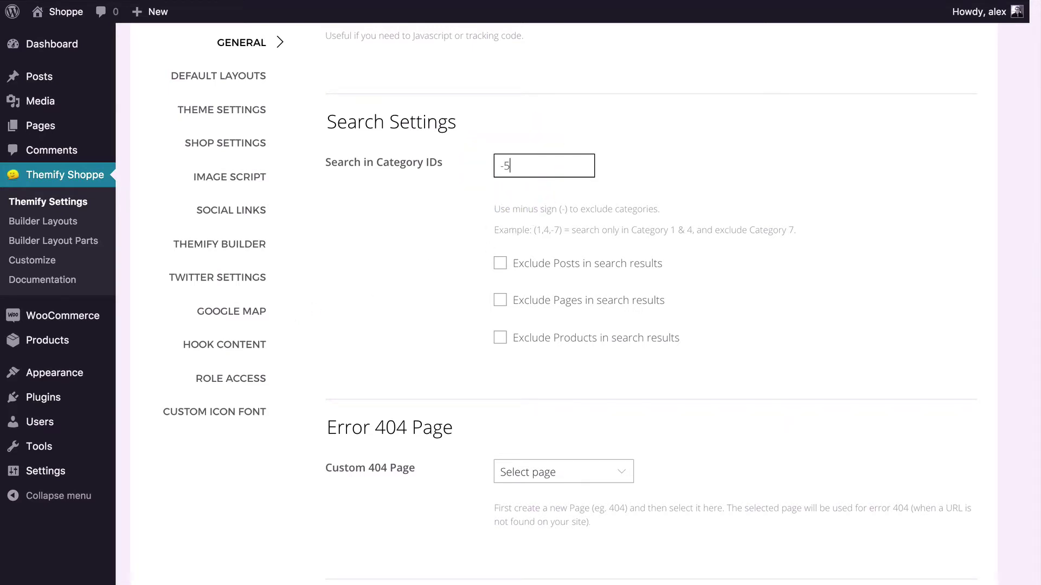
Add -7 to the Search in Category IDs value, and clear the field completely.
text(,-7)
key(BackSpace)
key(BackSpace)
key(BackSpace)
key(BackSpace)
key(BackSpace)
click(446, 195)
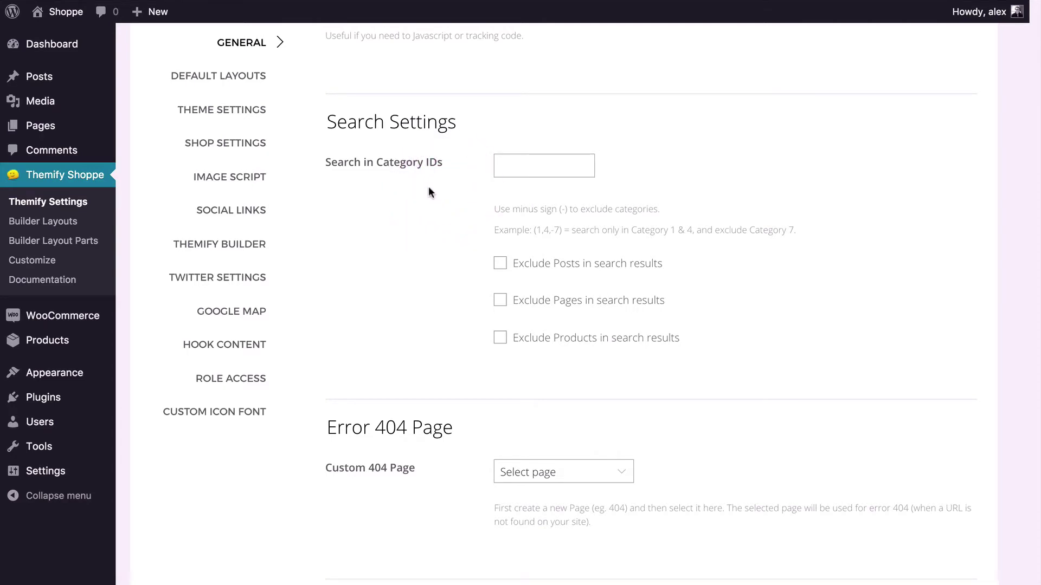
mouse_move(50, 83)
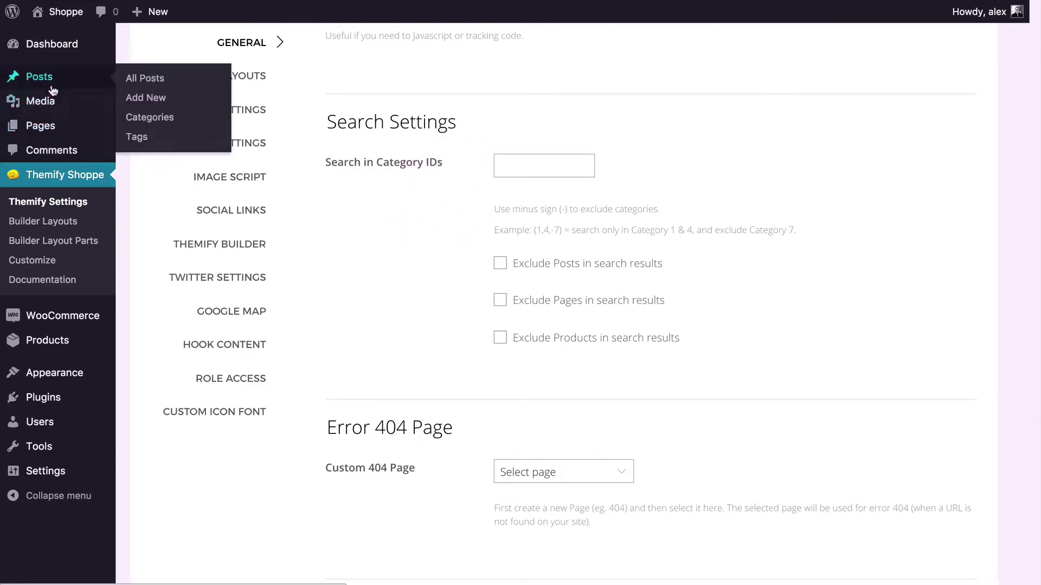
drag(183, 115, 493, 0)
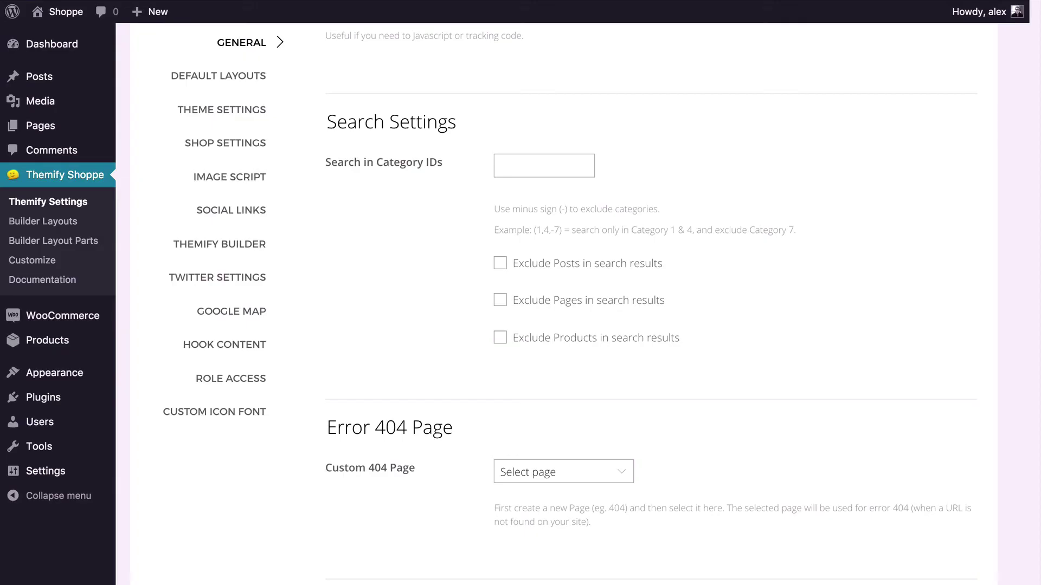
Examine the search exclusion options, the Custom 404 Page choices and the Feed Settings in the General settings.
scroll(451, 172, down, 2)
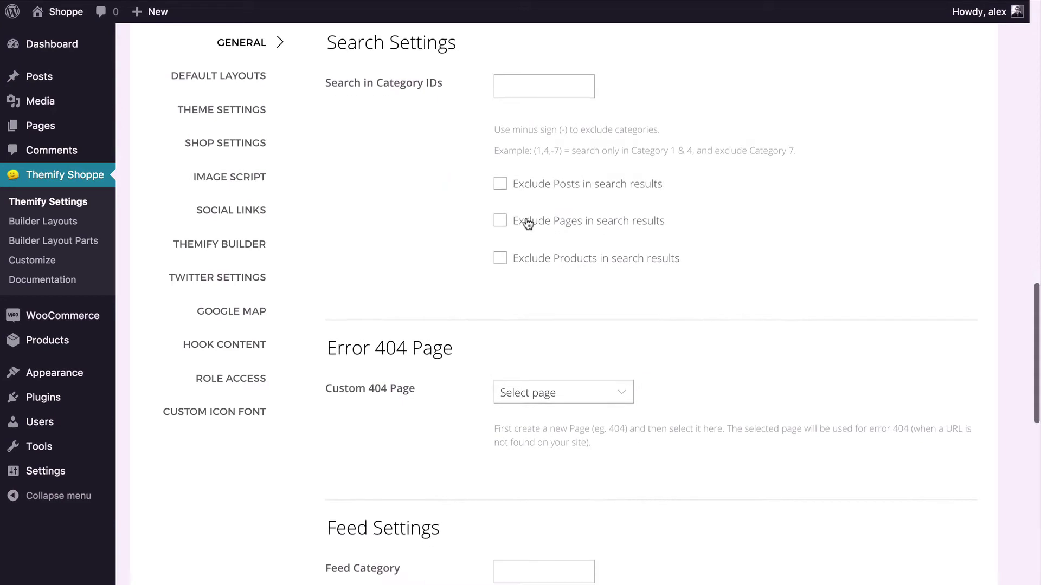
scroll(421, 216, down, 5)
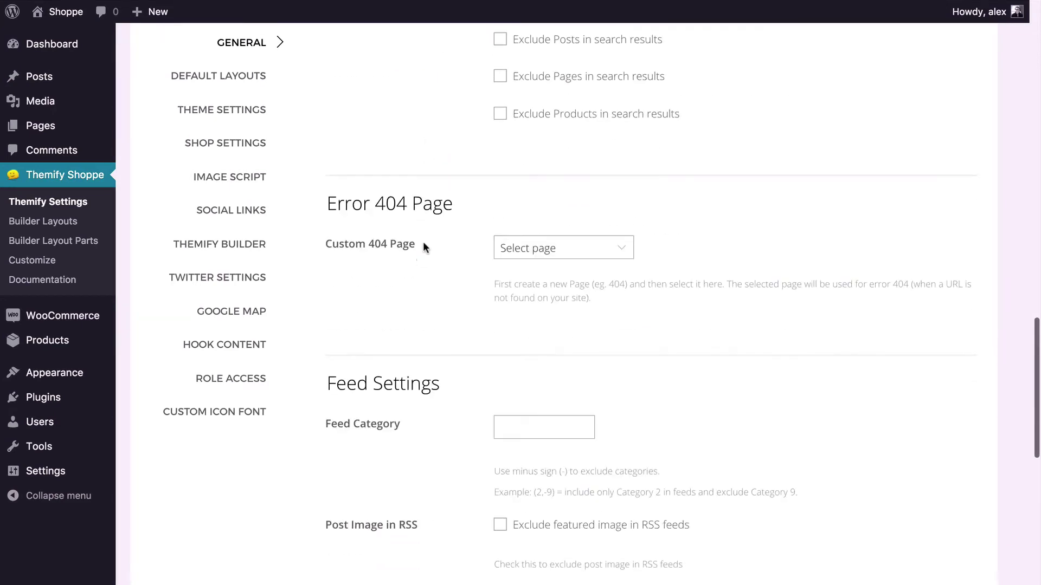
click(542, 201)
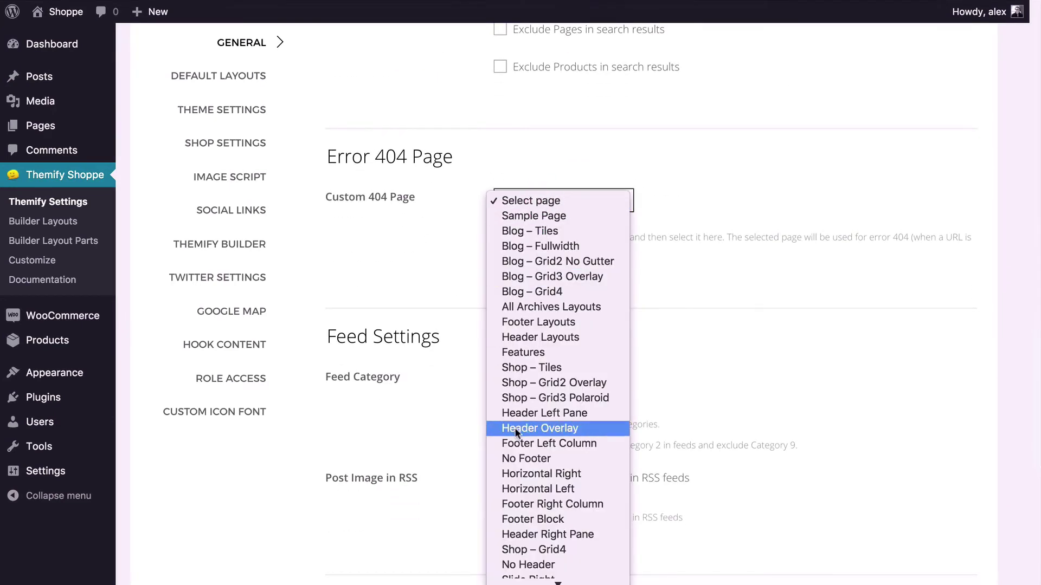
scroll(515, 427, down, 5)
scroll(515, 428, up, 2)
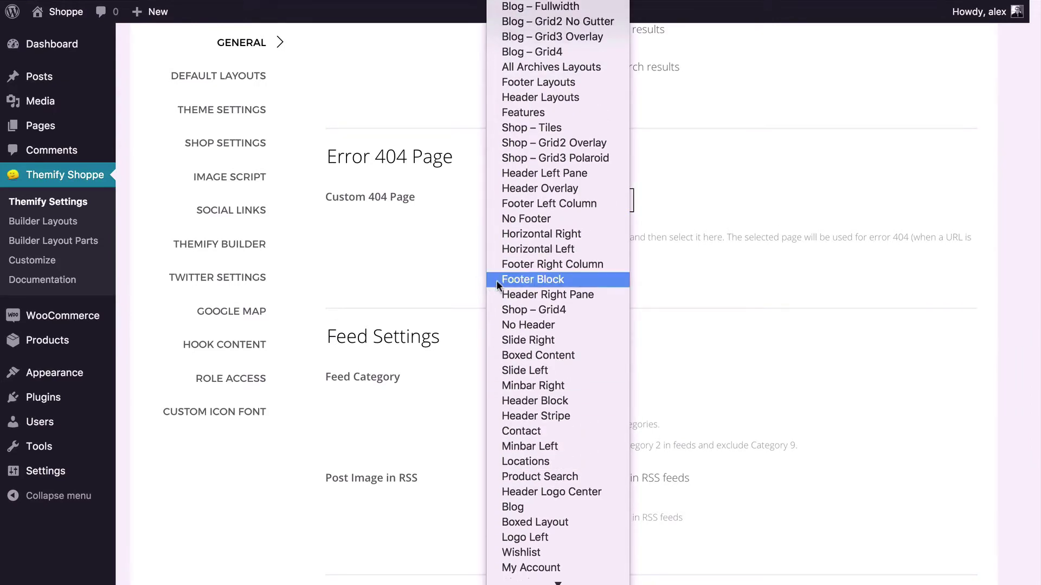
click(437, 255)
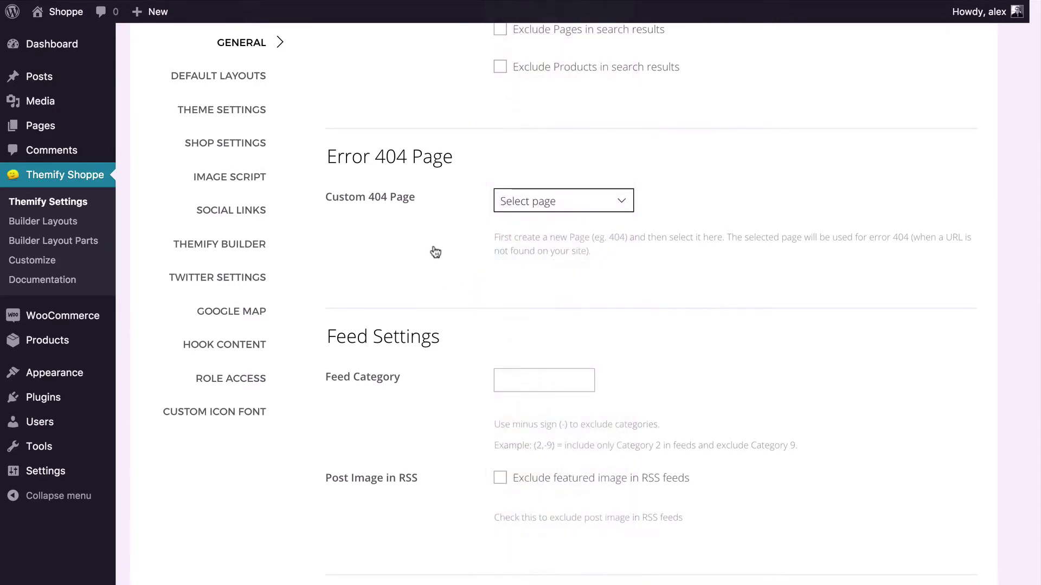
scroll(436, 249, down, 5)
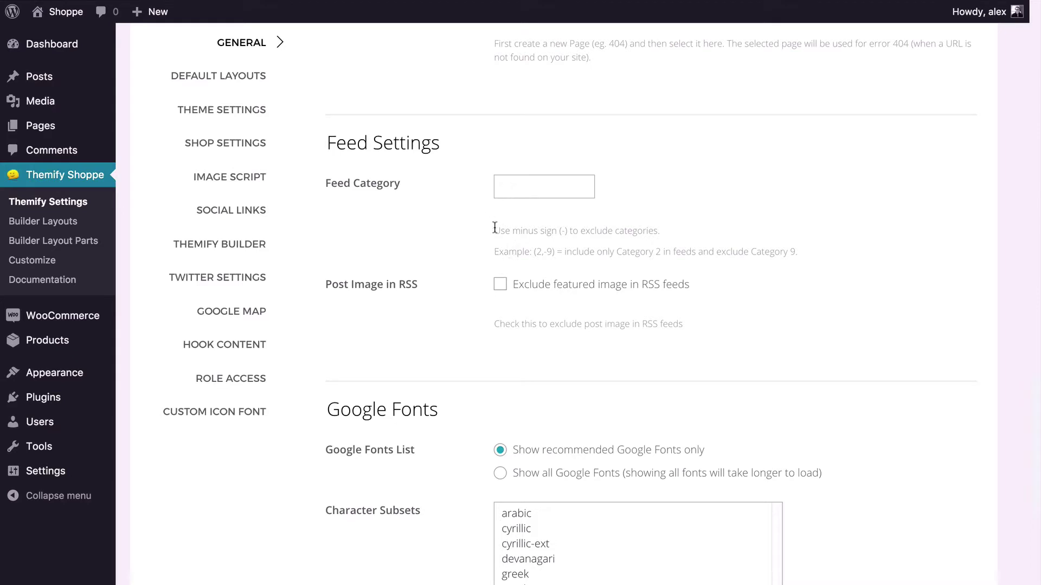
scroll(494, 227, down, 2)
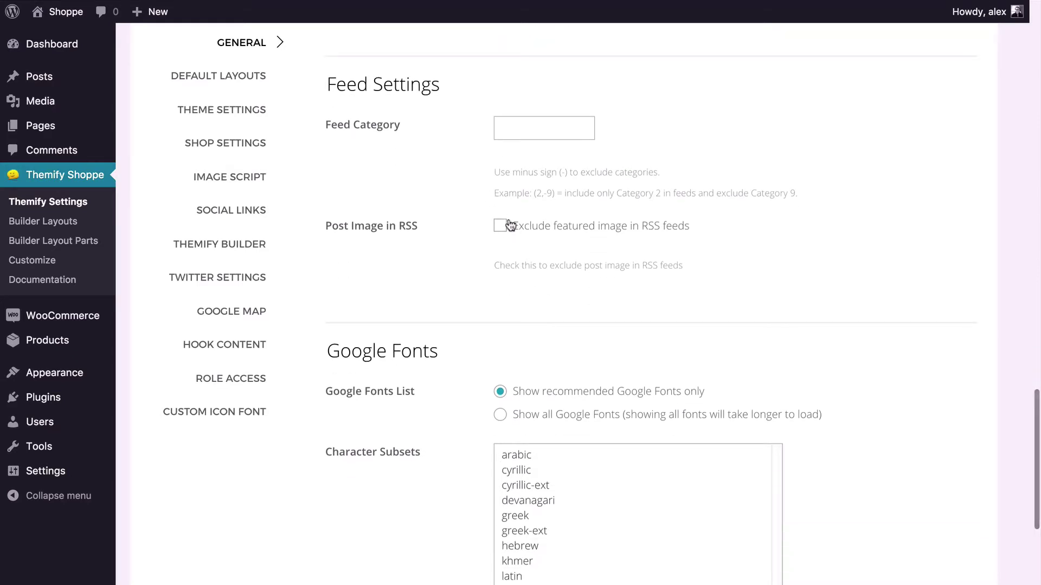
Set the Google Fonts List to show all Google Fonts, refreshing the list, and save the General settings.
scroll(432, 295, down, 5)
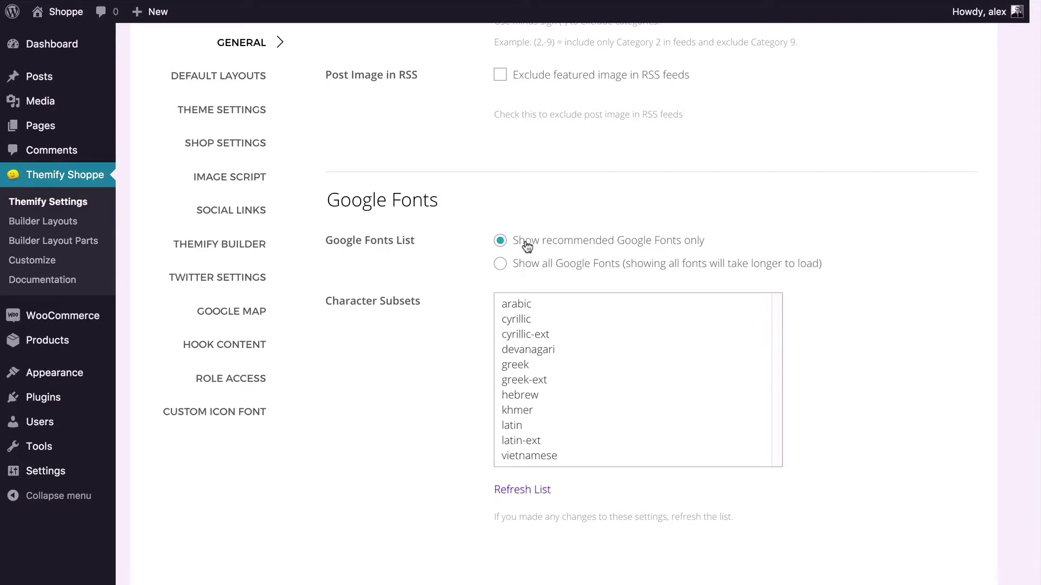
scroll(544, 377, down, 1)
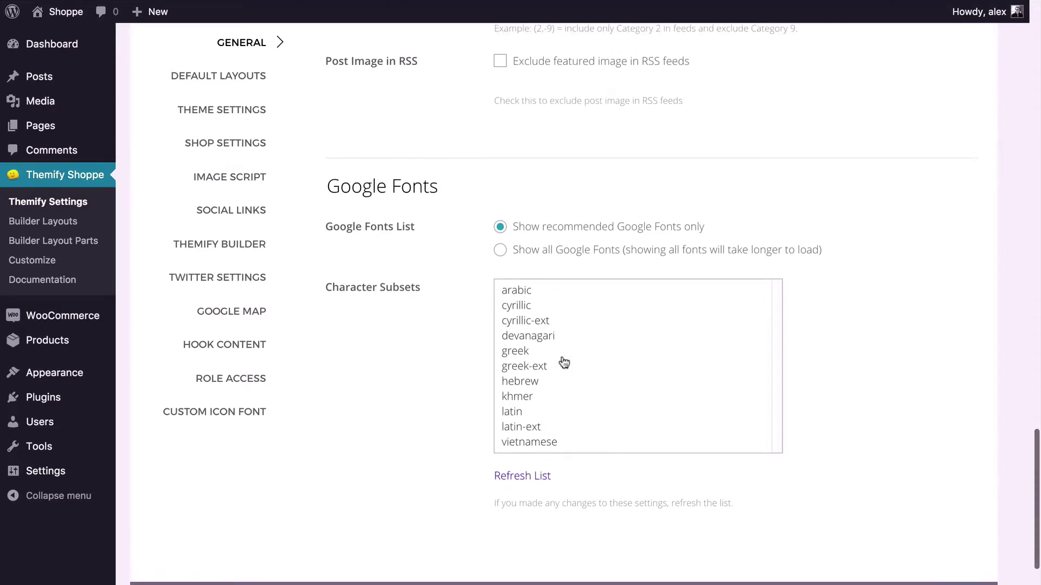
click(575, 251)
scroll(512, 370, down, 1)
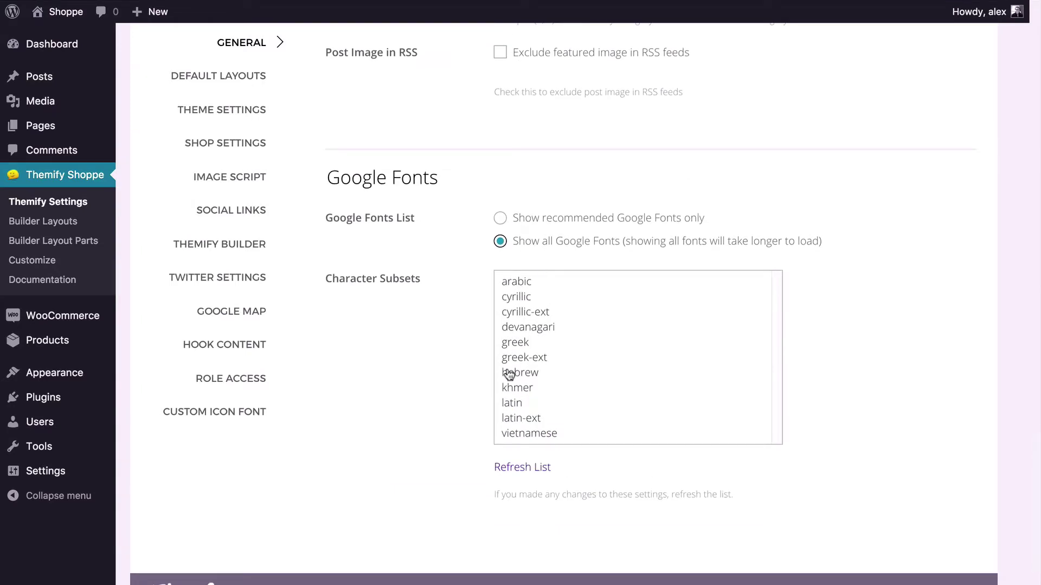
click(519, 464)
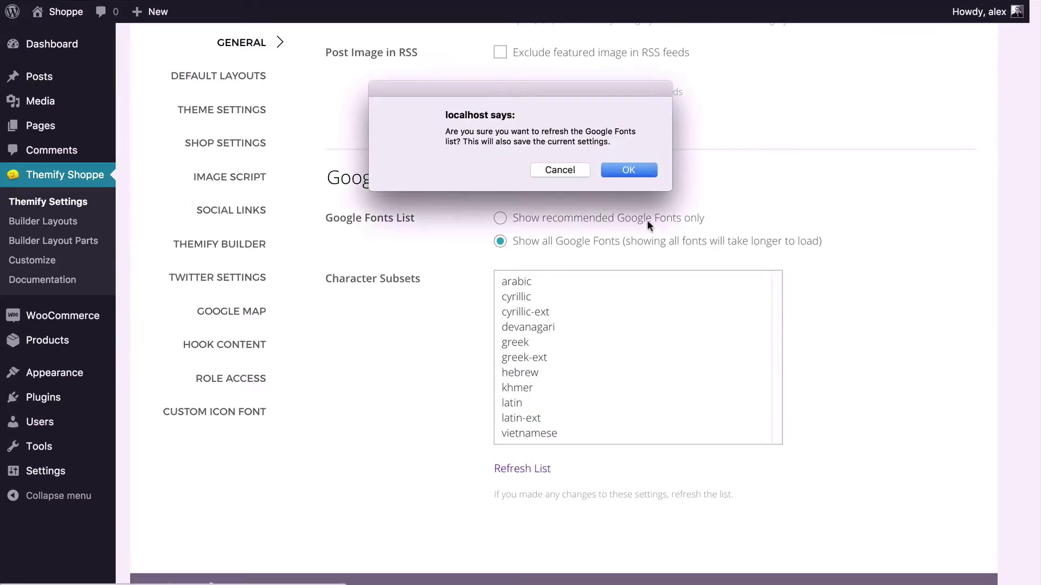
click(629, 169)
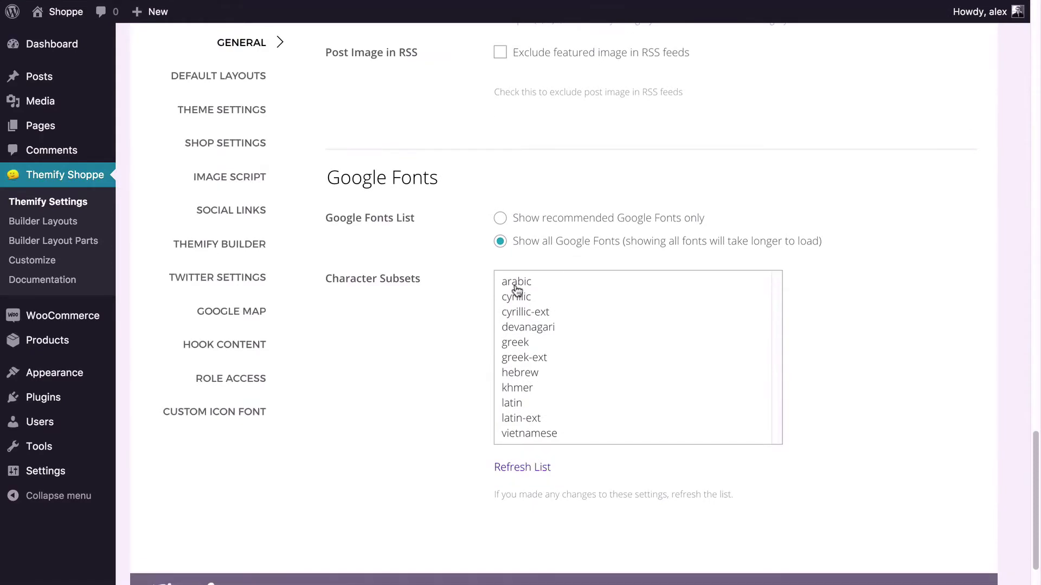
scroll(538, 409, down, 2)
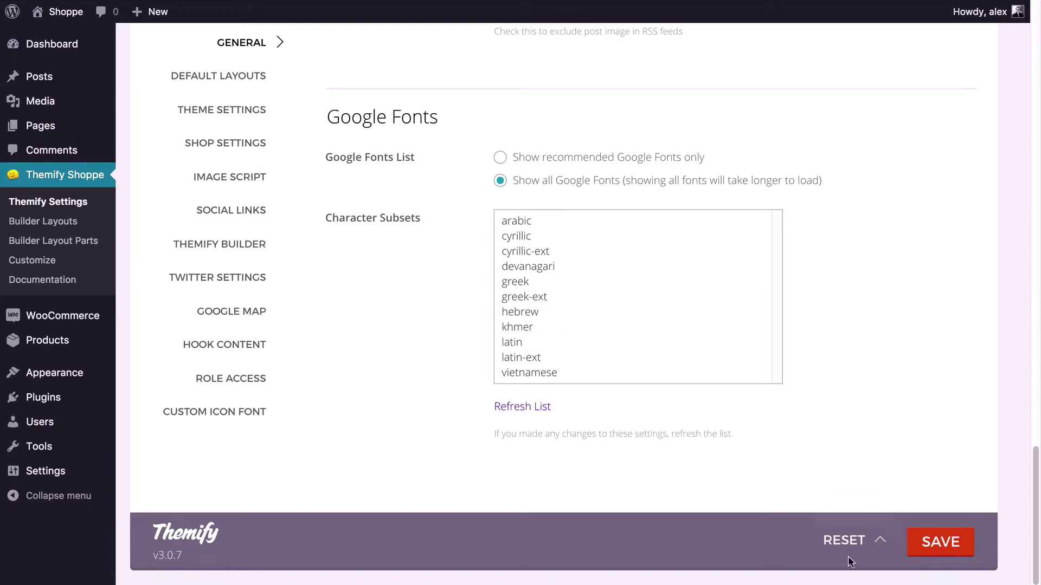
click(932, 545)
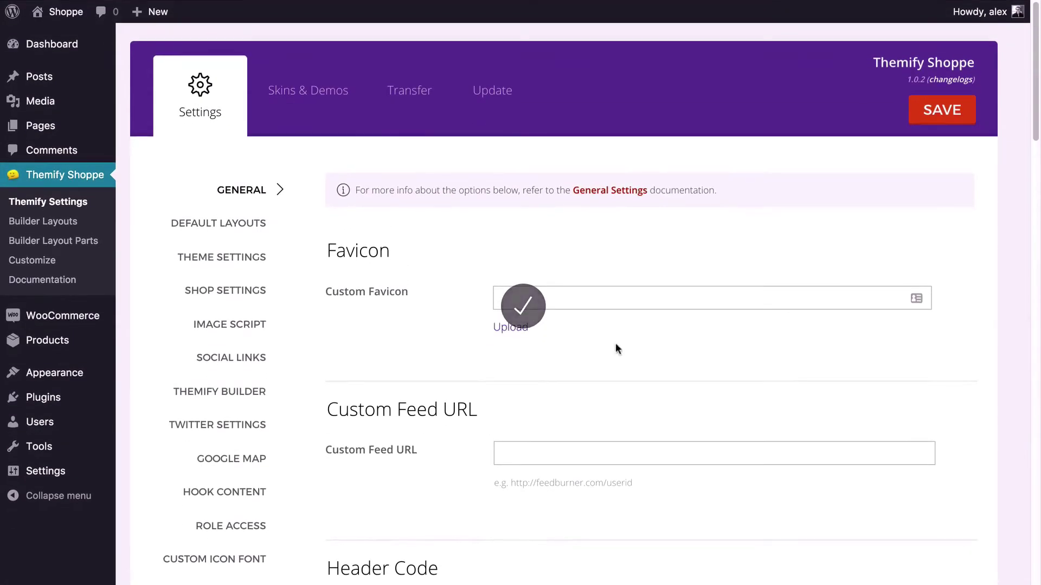
Open the Default Layouts settings and look over the archive sidebar, Post Layout and Post Gutter options.
click(237, 227)
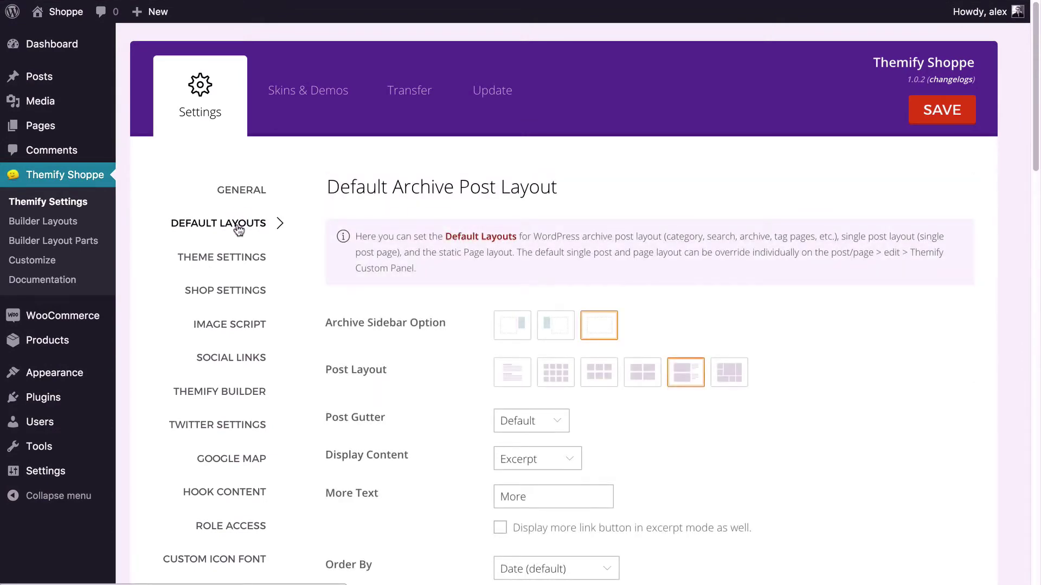
scroll(307, 255, down, 2)
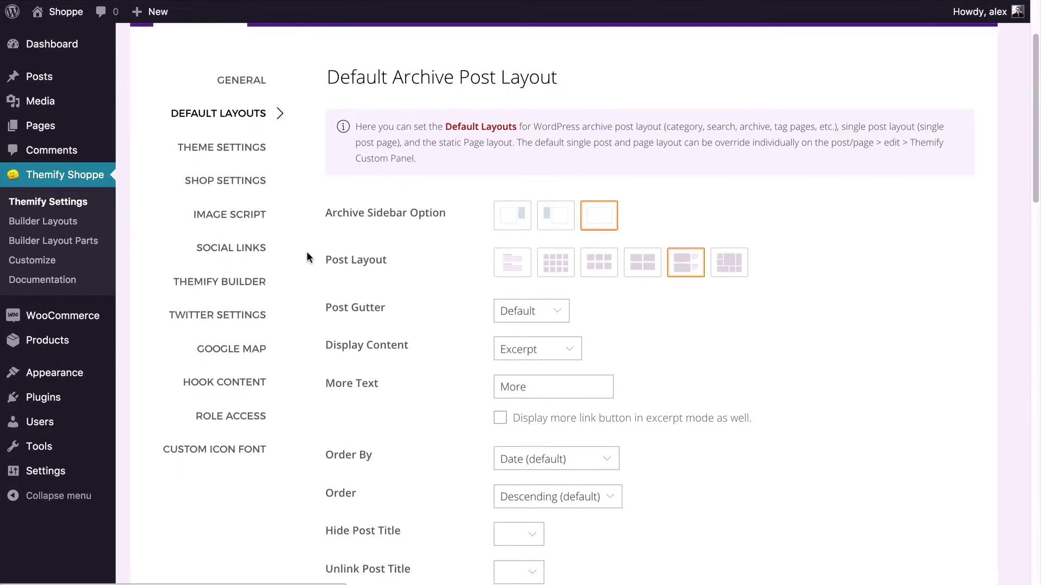
scroll(306, 256, down, 1)
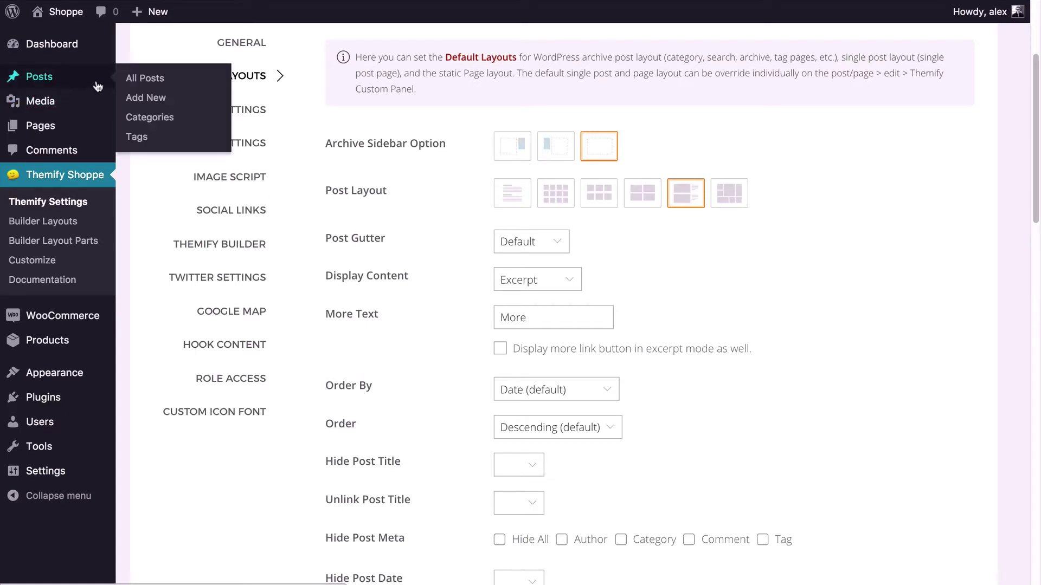
mouse_move(89, 121)
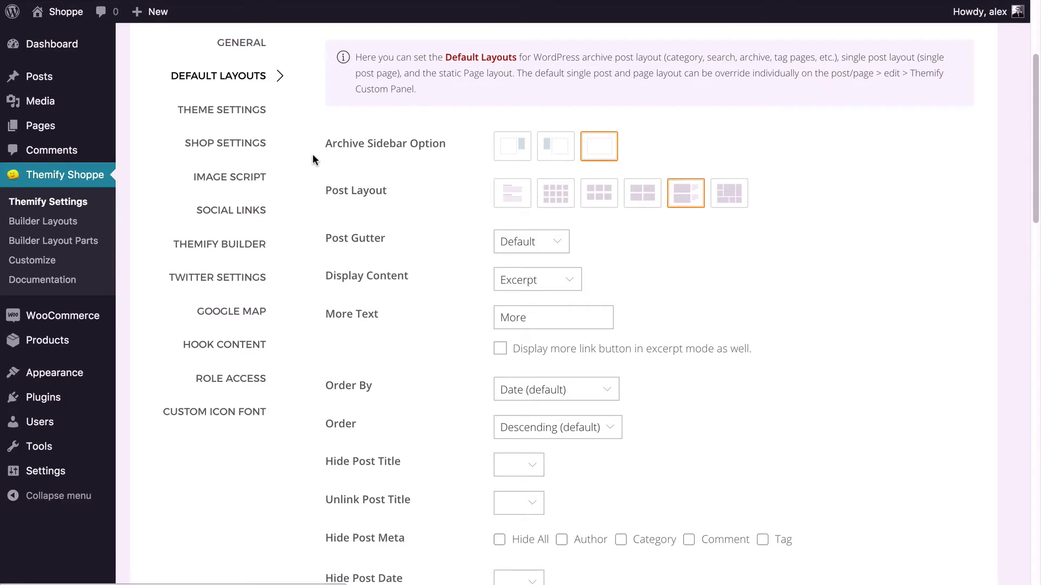
scroll(394, 175, down, 3)
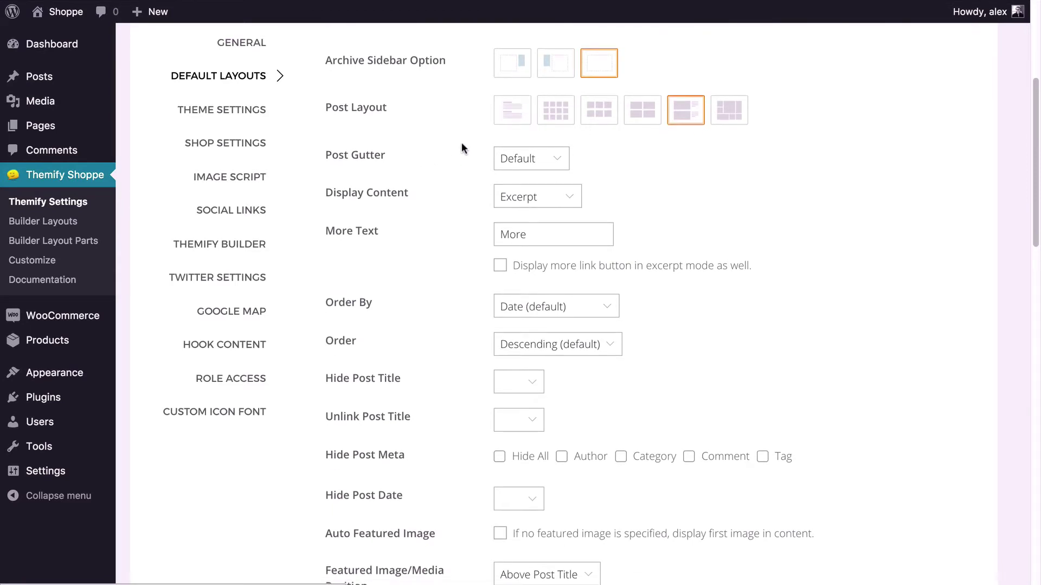
scroll(461, 142, up, 1)
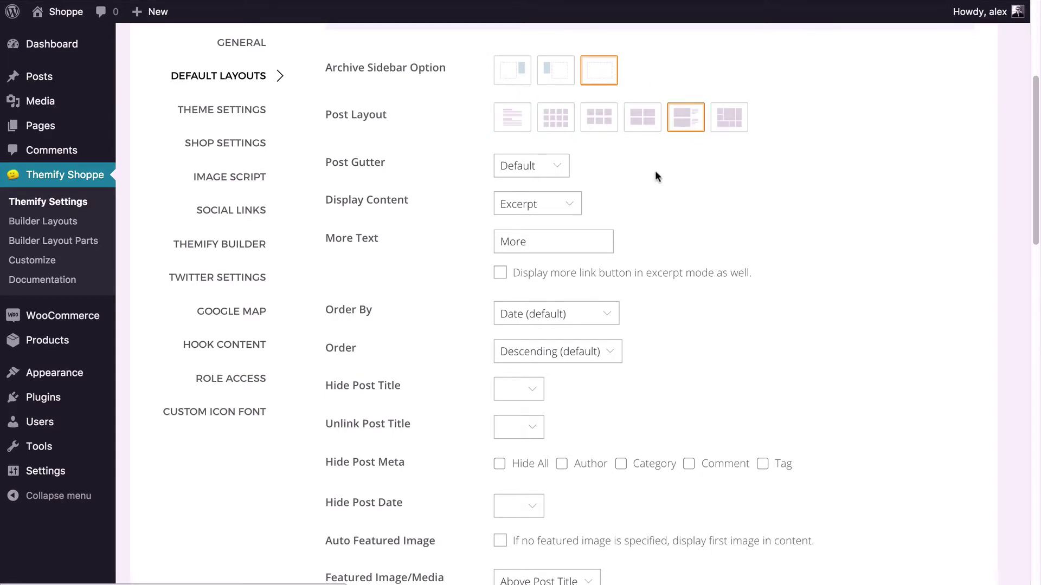
scroll(655, 171, down, 3)
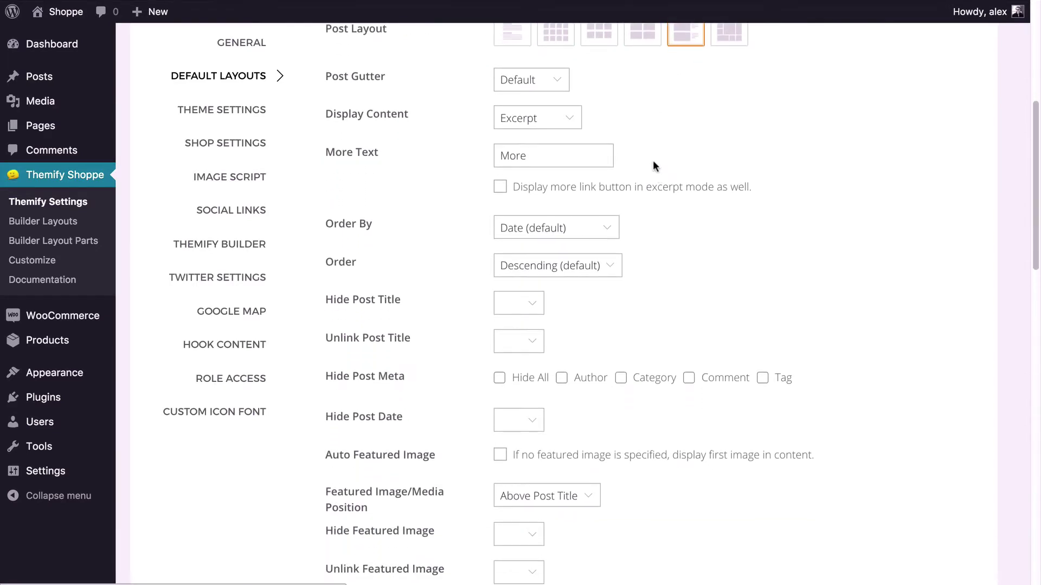
scroll(652, 96, down, 1)
Examine the archive Display Content choices and the option to display the more link button in excerpt mode.
click(553, 102)
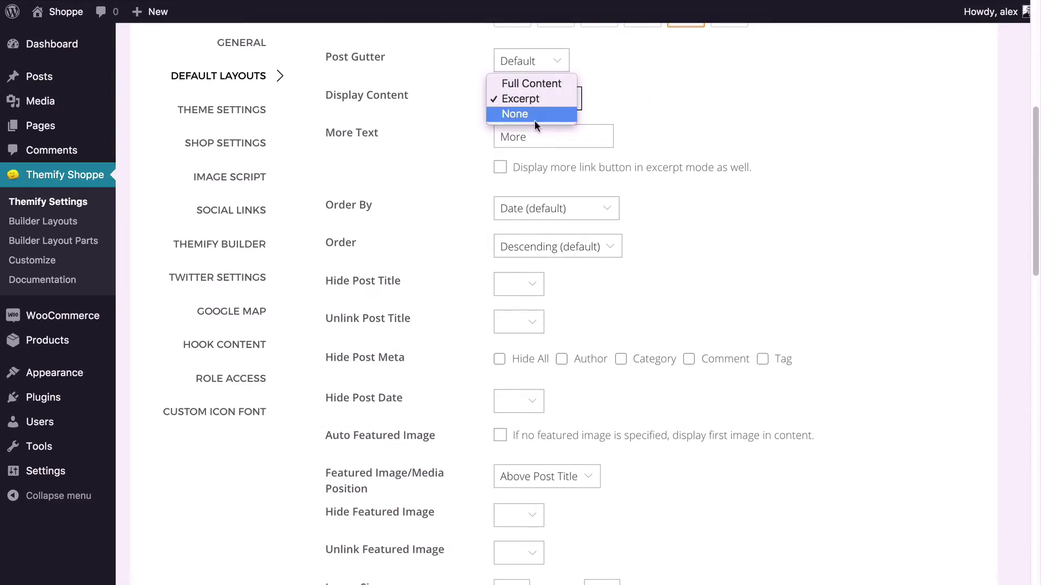
click(639, 115)
scroll(670, 121, down, 1)
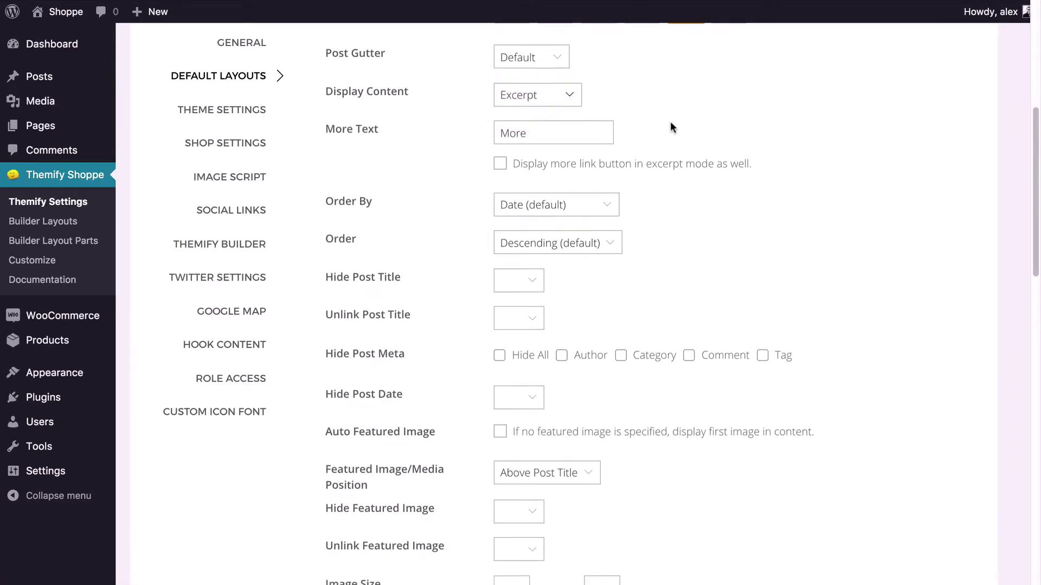
scroll(670, 127, down, 3)
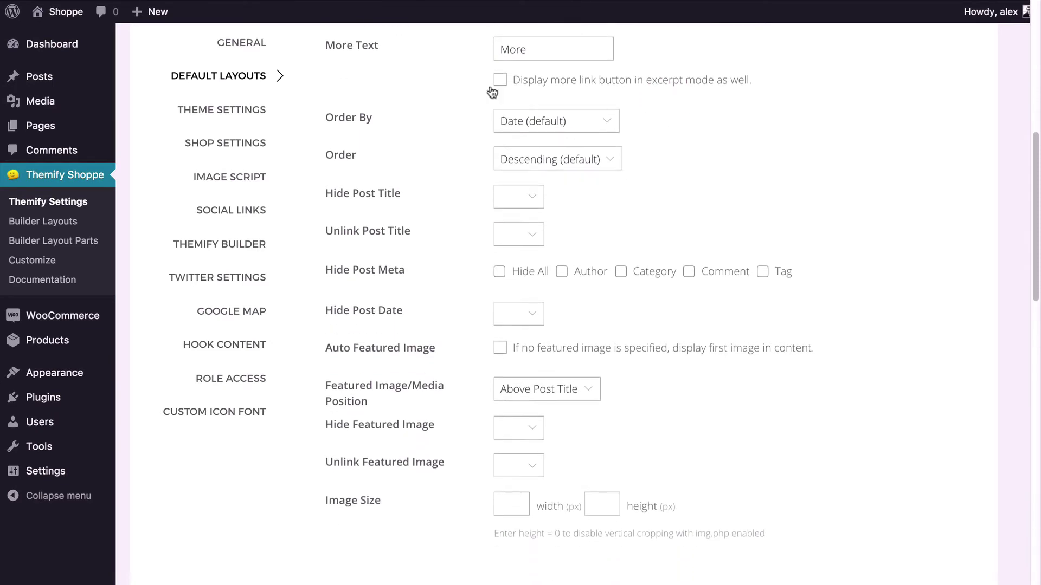
click(557, 83)
click(543, 81)
scroll(553, 83, up, 1)
click(525, 52)
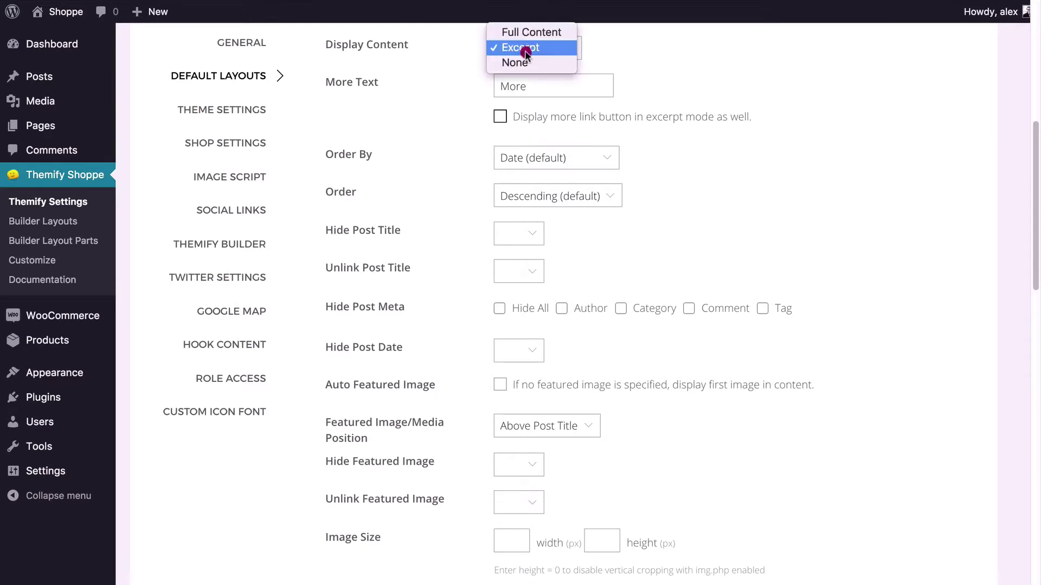
click(685, 164)
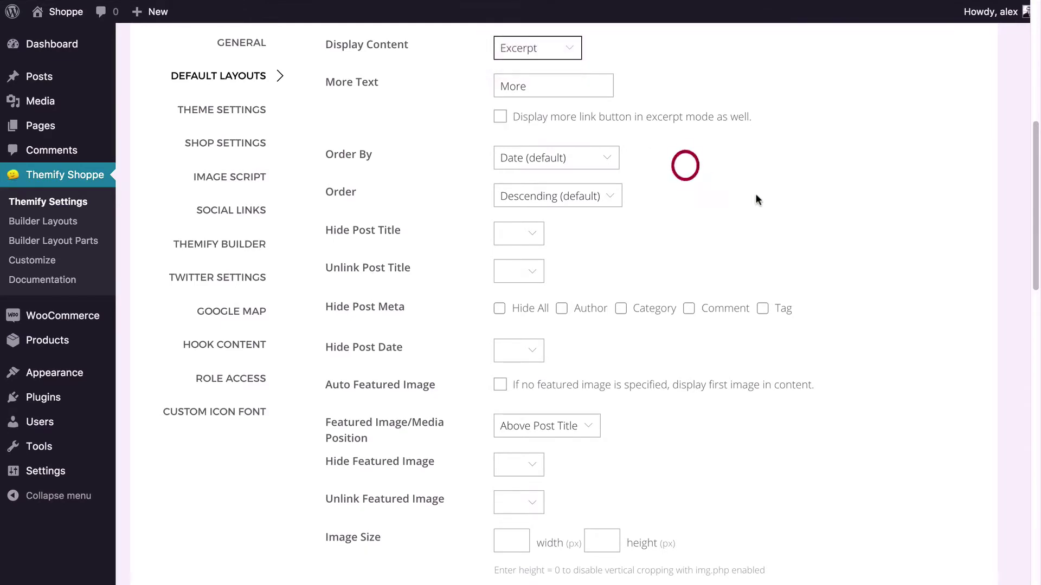
Look through the Order By and Order choices for the default archive post layout.
scroll(705, 179, down, 3)
click(562, 83)
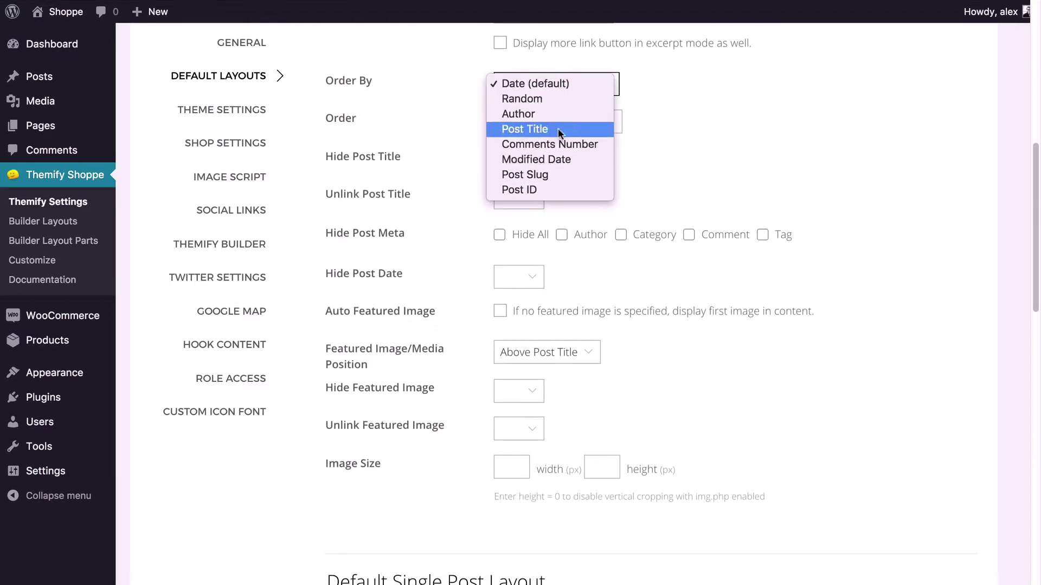
click(685, 112)
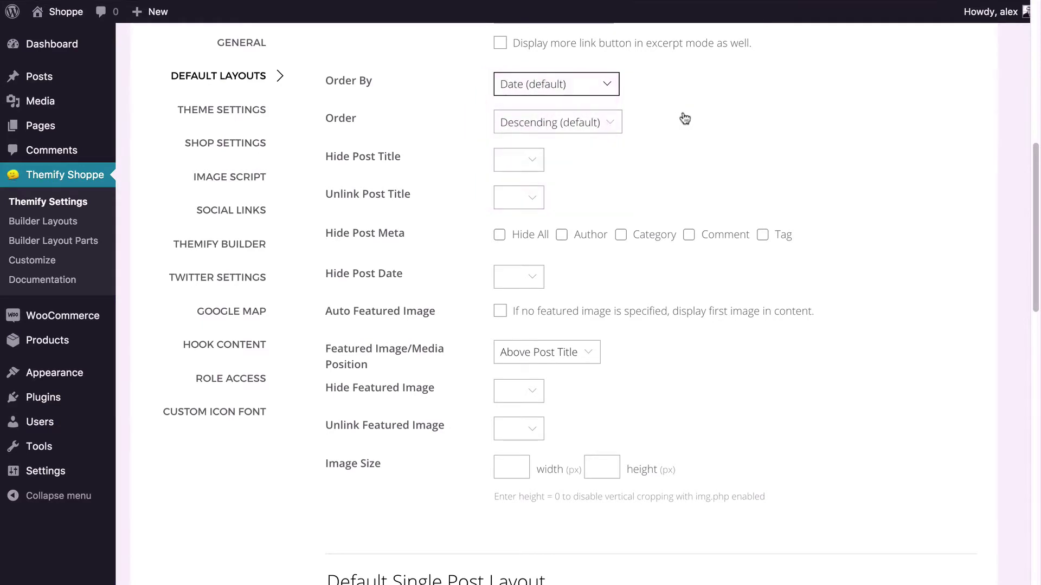
click(569, 124)
click(699, 145)
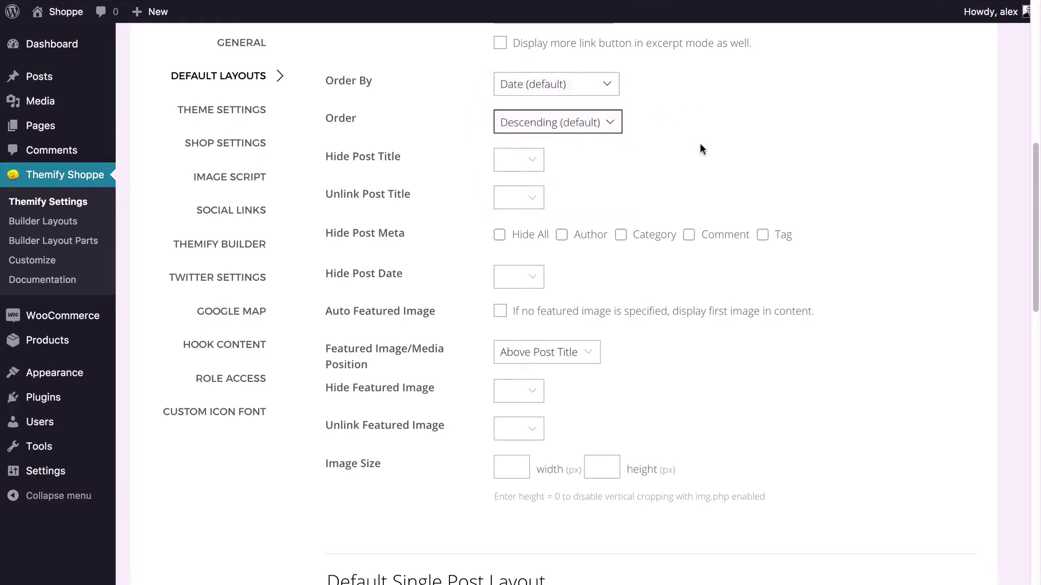
Review the archive post title, meta, date and featured image options, and the Default Single Post Layout settings.
scroll(701, 148, down, 1)
scroll(700, 143, down, 3)
click(607, 123)
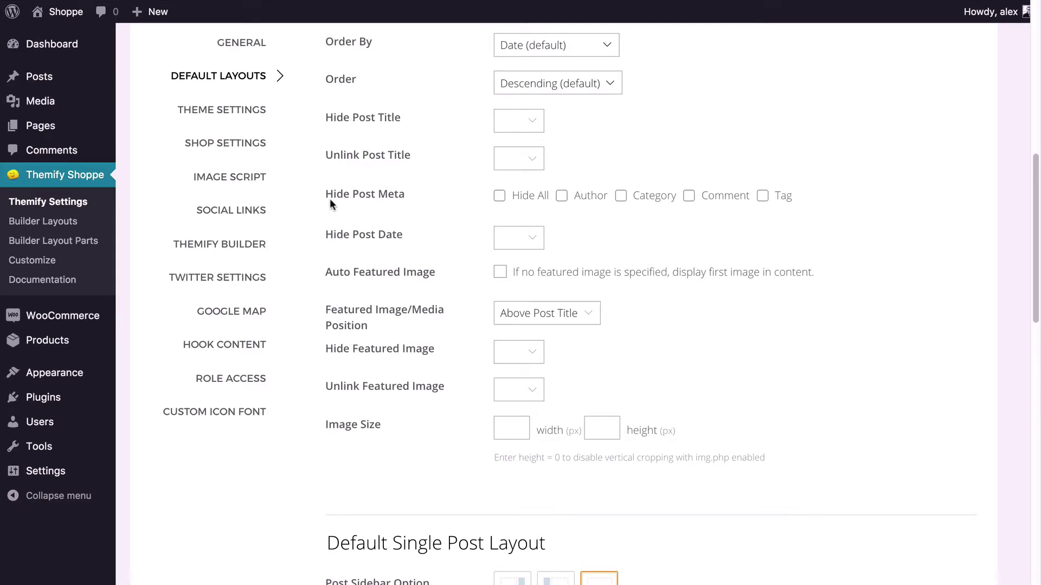
scroll(370, 216, down, 3)
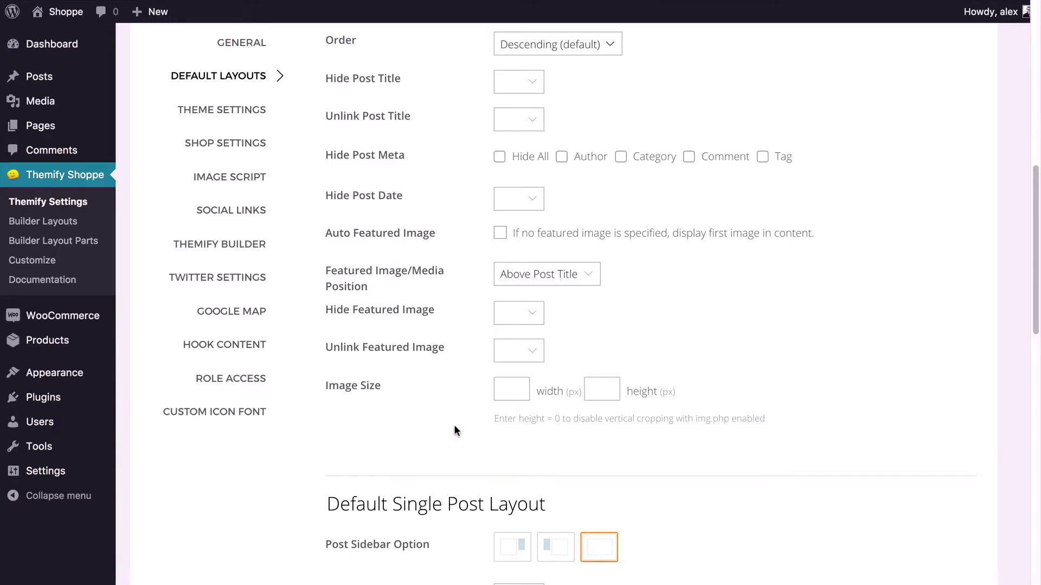
scroll(455, 431, down, 10)
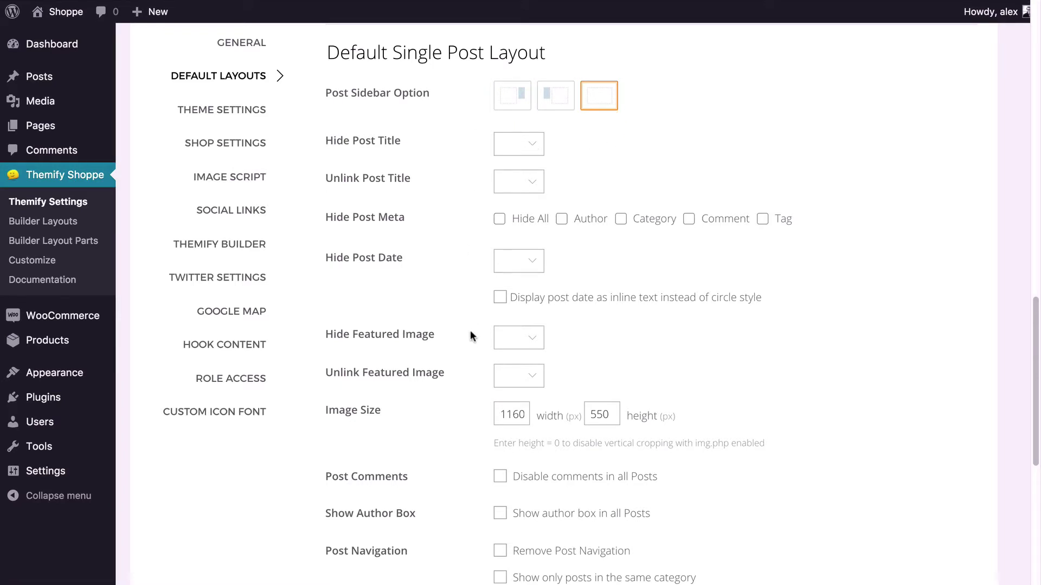
Review the Default Single Post Layout and Default Page Layout options, and save the default layout settings.
scroll(470, 331, down, 2)
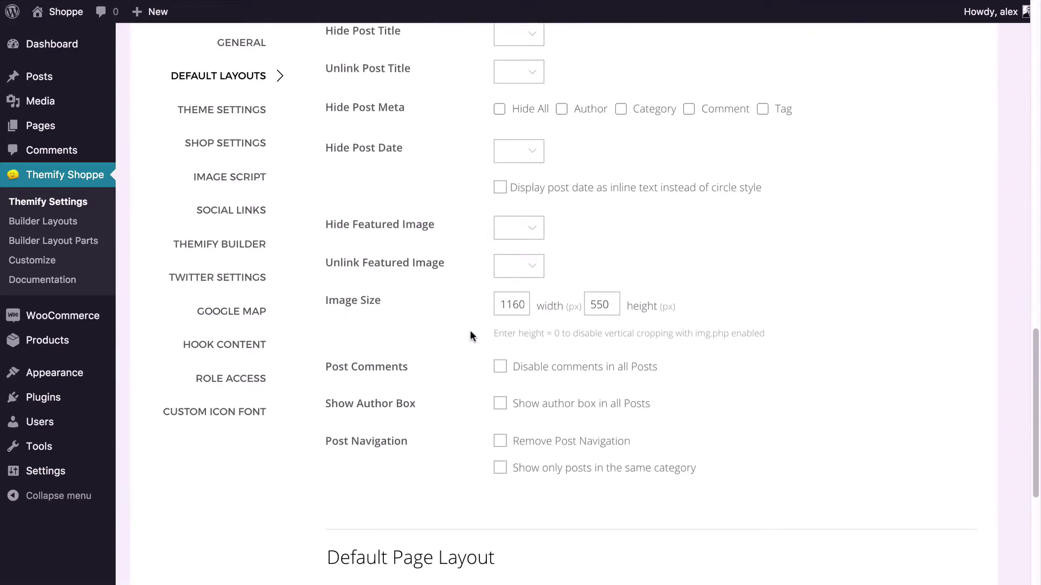
scroll(470, 336, up, 1)
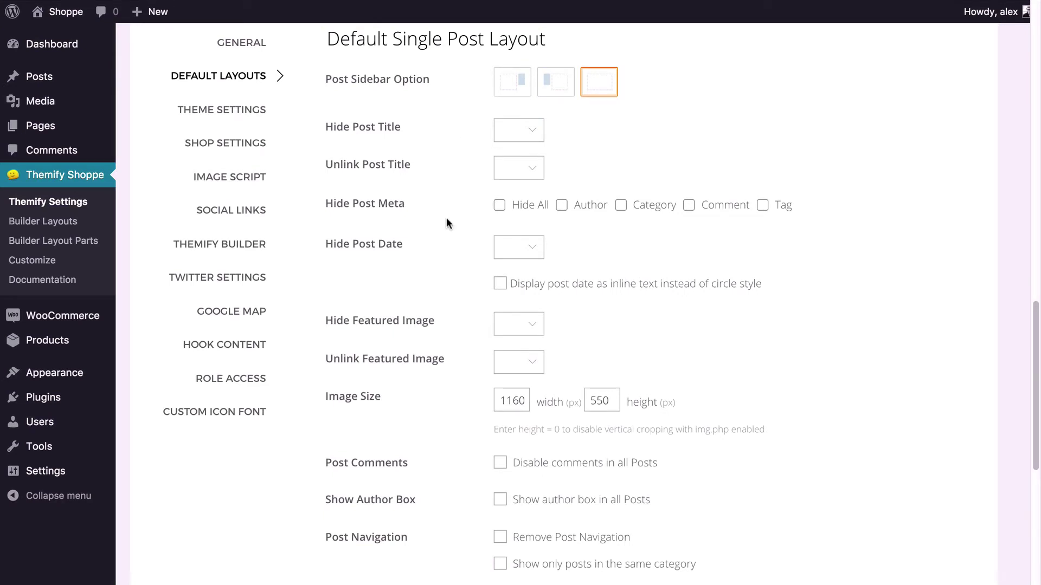
scroll(447, 223, down, 8)
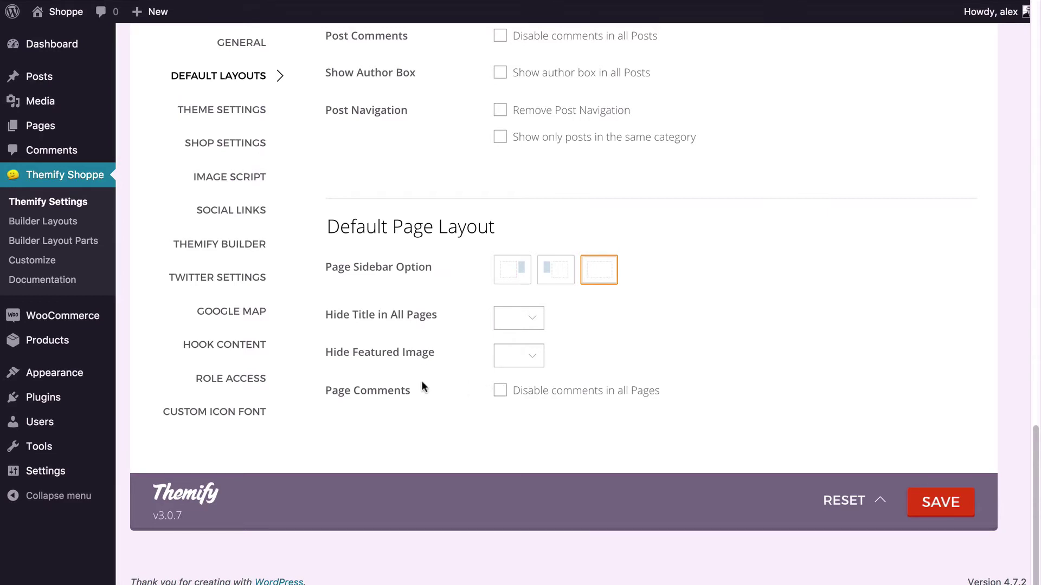
click(940, 502)
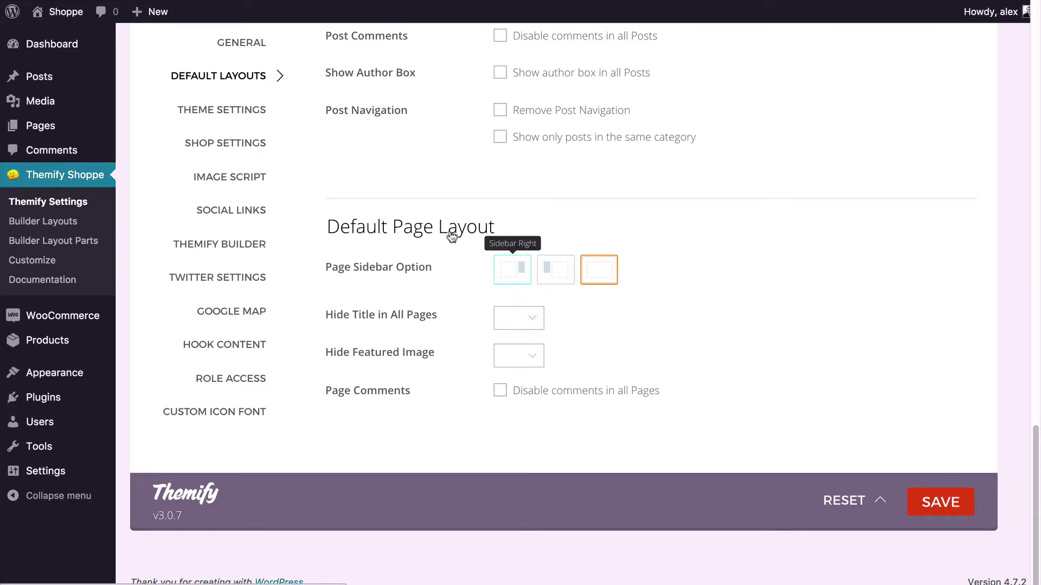
Open the Theme Settings and examine the Responsive Design disable option, customizer breakpoints and mobile menu viewport setting.
click(235, 110)
scroll(391, 211, up, 15)
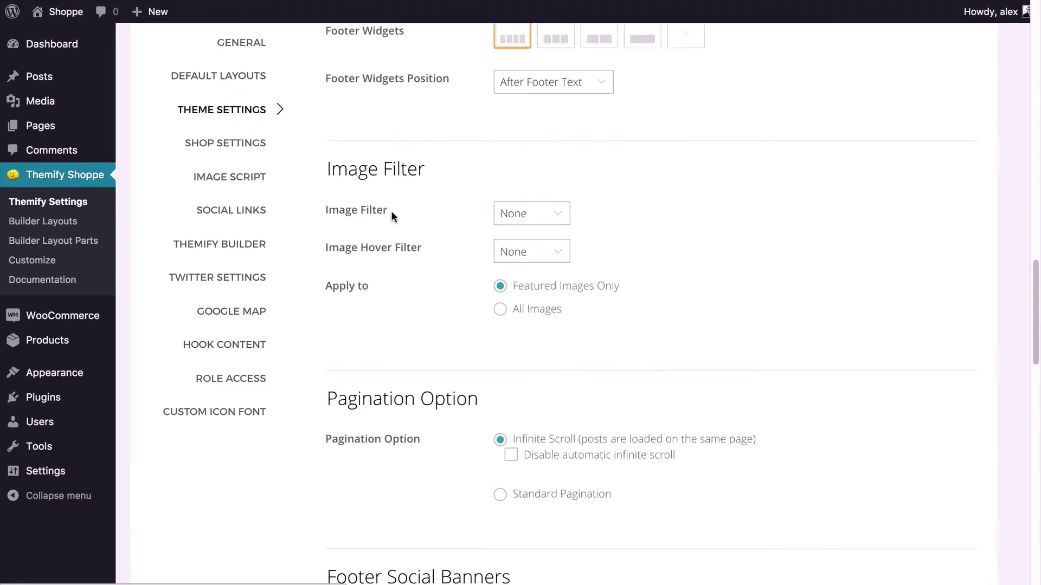
scroll(580, 169, down, 5)
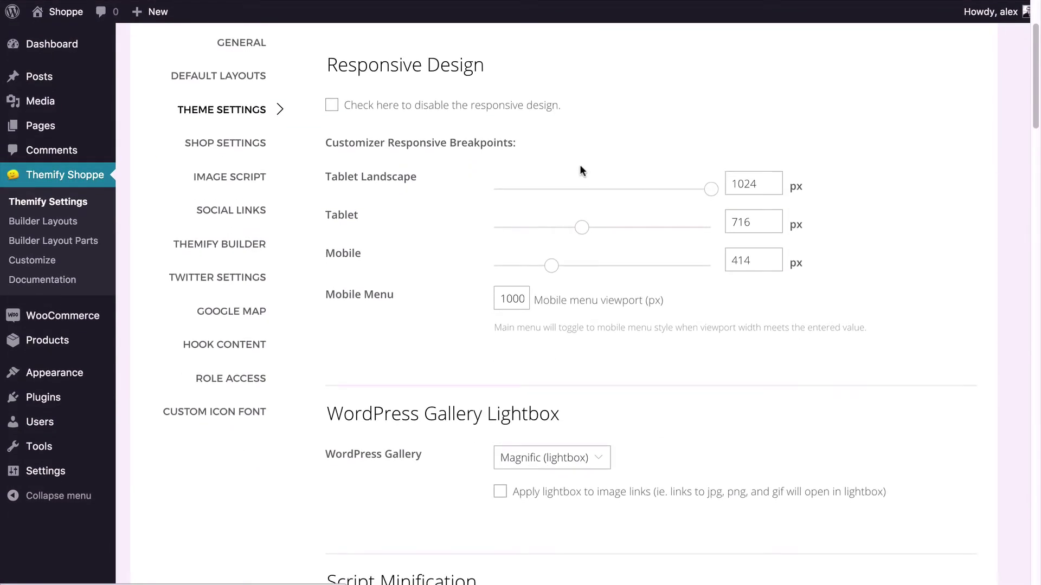
click(336, 106)
click(336, 106)
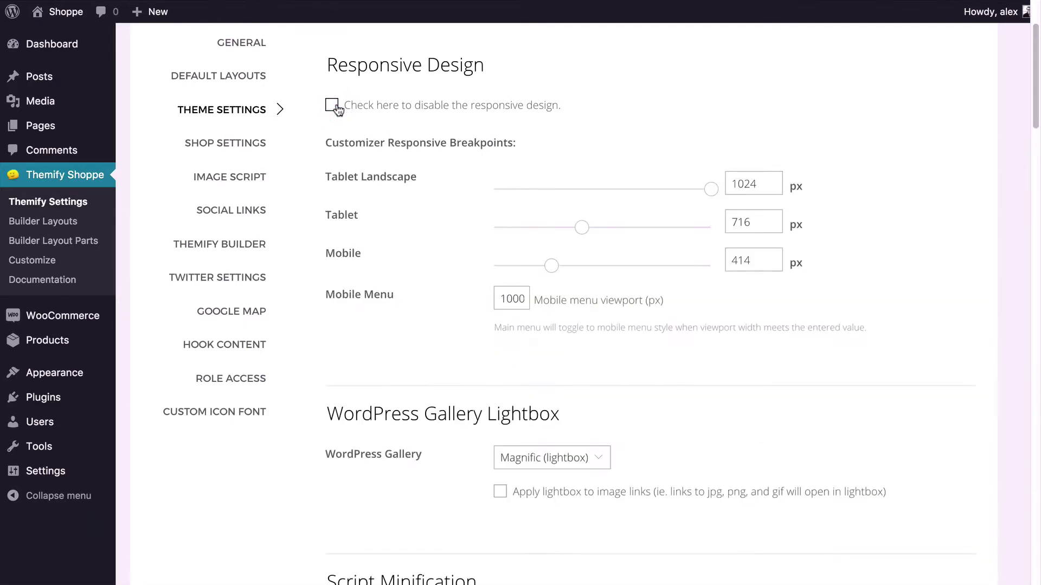
scroll(347, 136, down, 1)
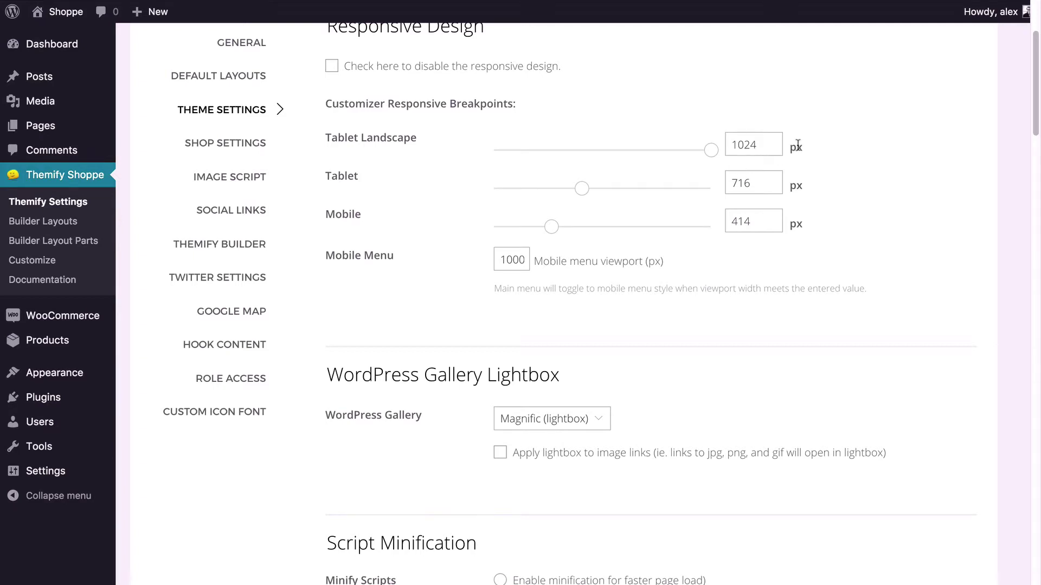
Keep Magnific (lightbox) for the WordPress Gallery and enable applying the lightbox to image links.
scroll(778, 248, down, 3)
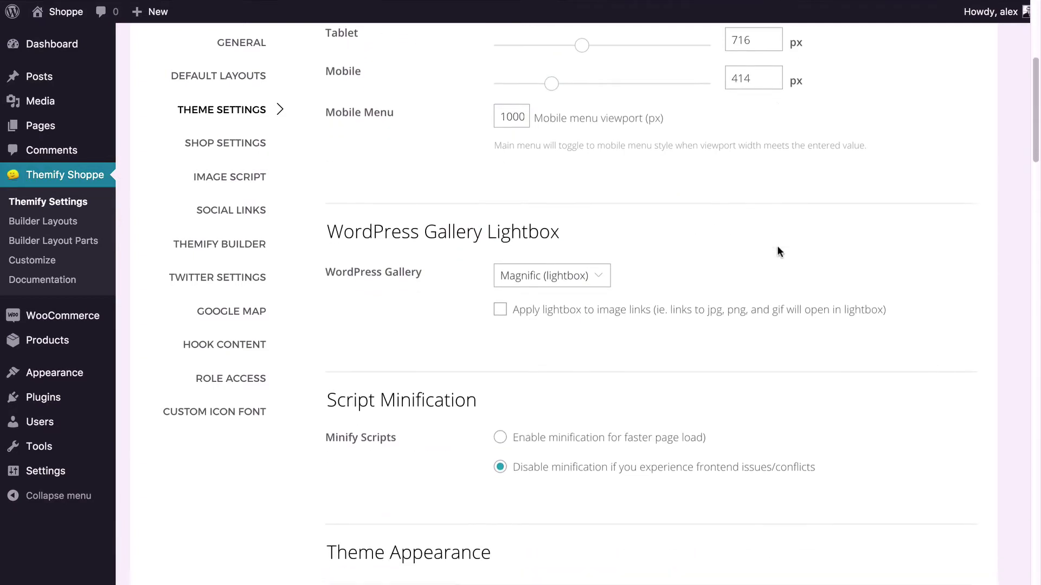
scroll(777, 246, down, 3)
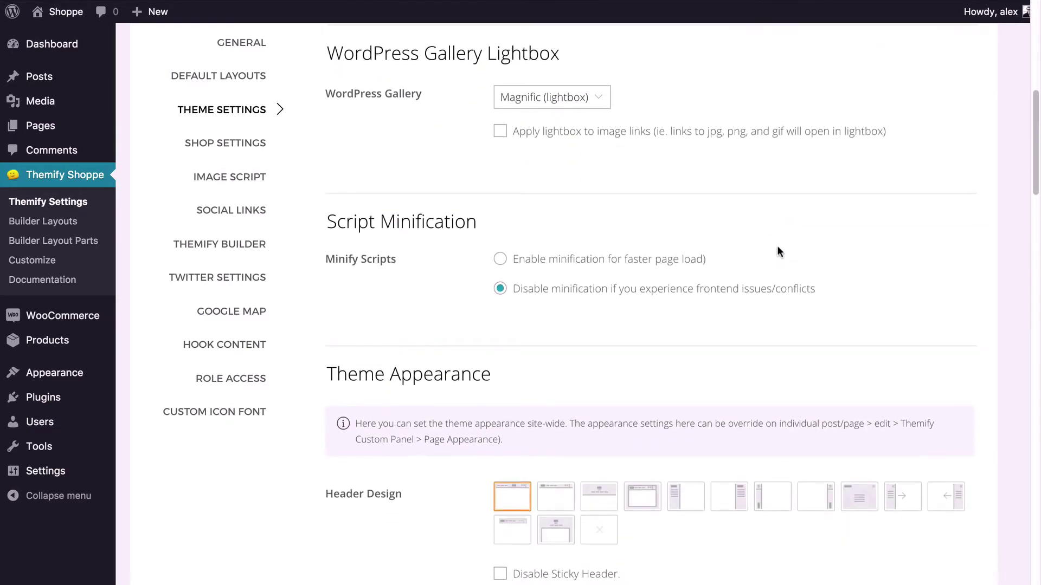
click(590, 98)
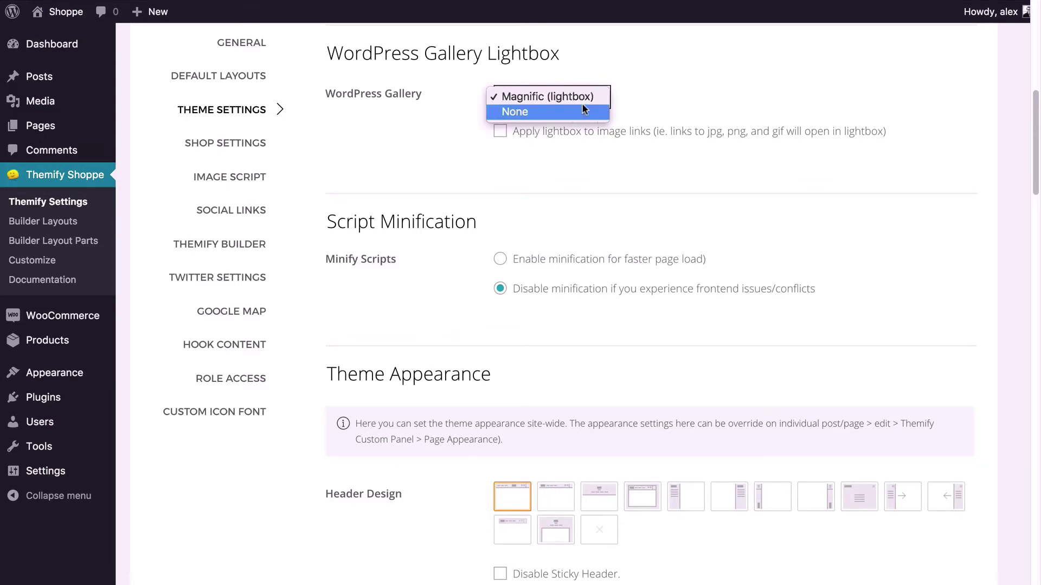
click(651, 98)
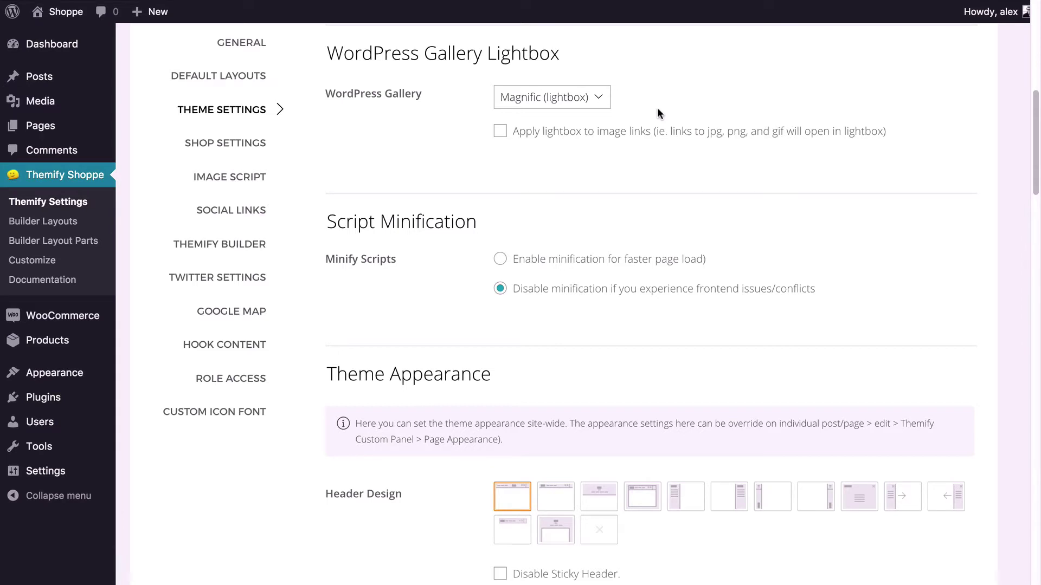
click(568, 98)
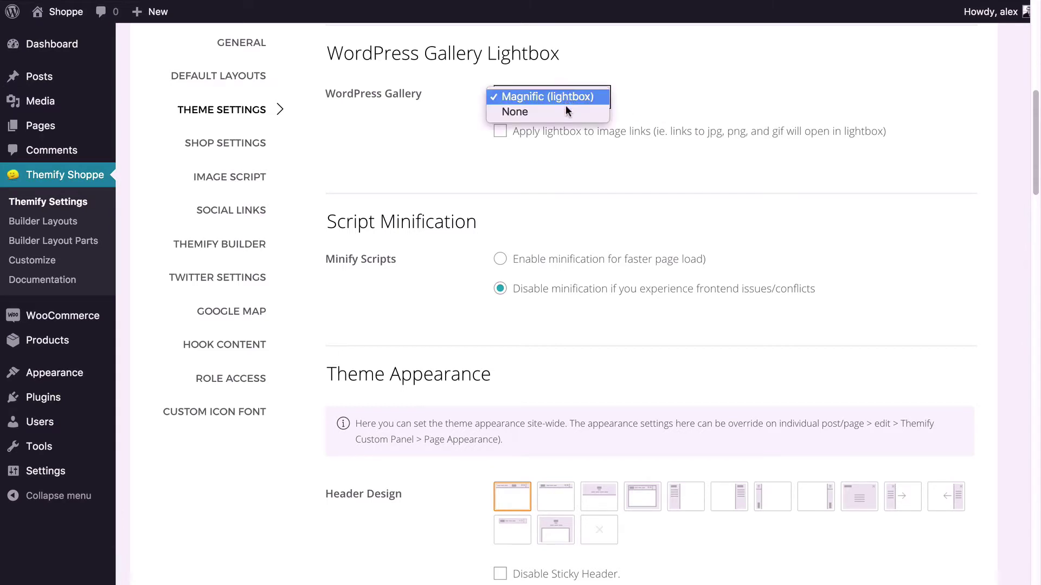
click(639, 105)
click(497, 133)
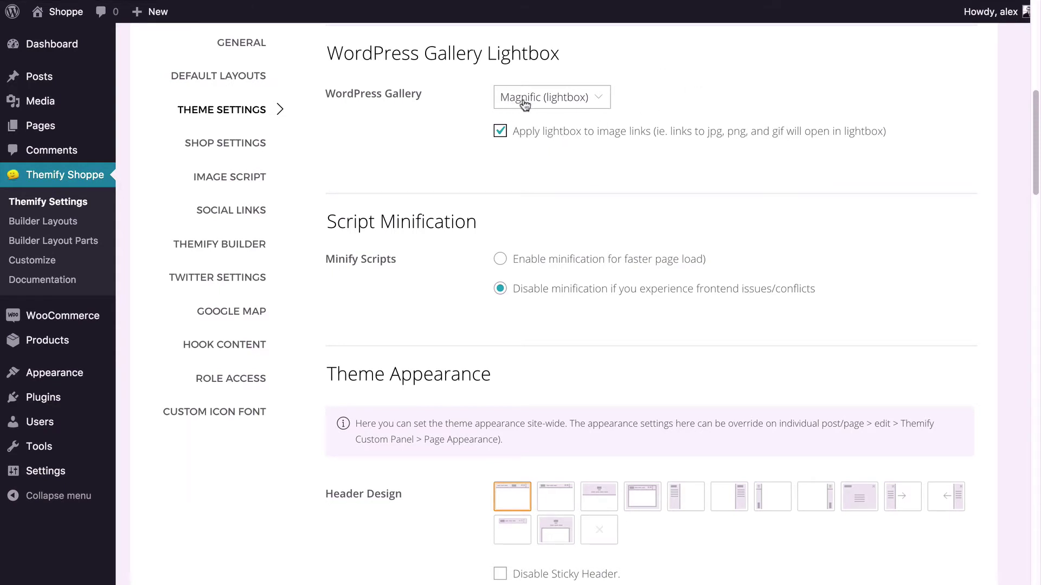
Compare the Script Minification choices and enable minification for faster page load.
scroll(427, 157, down, 3)
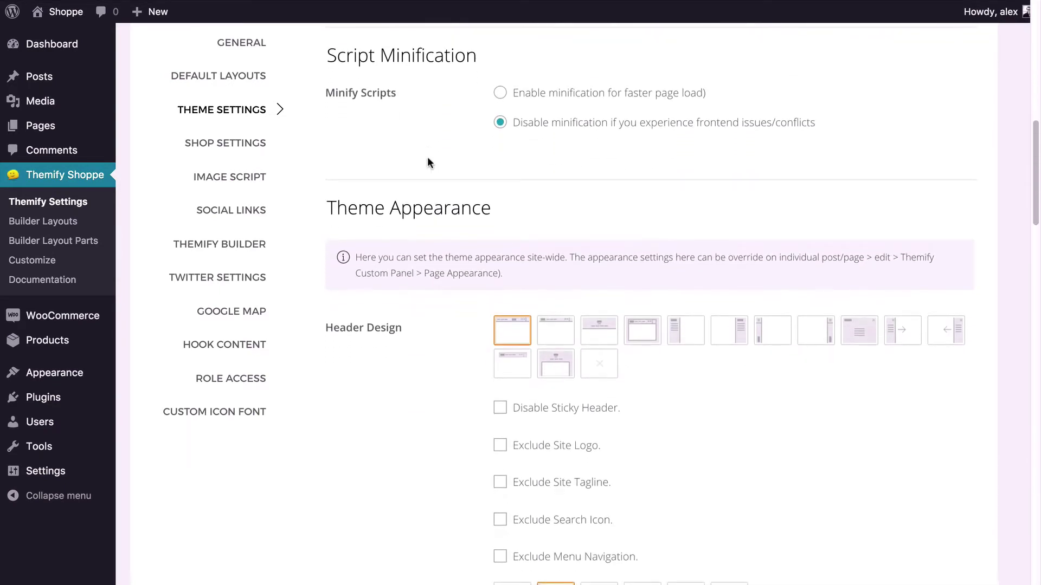
click(560, 93)
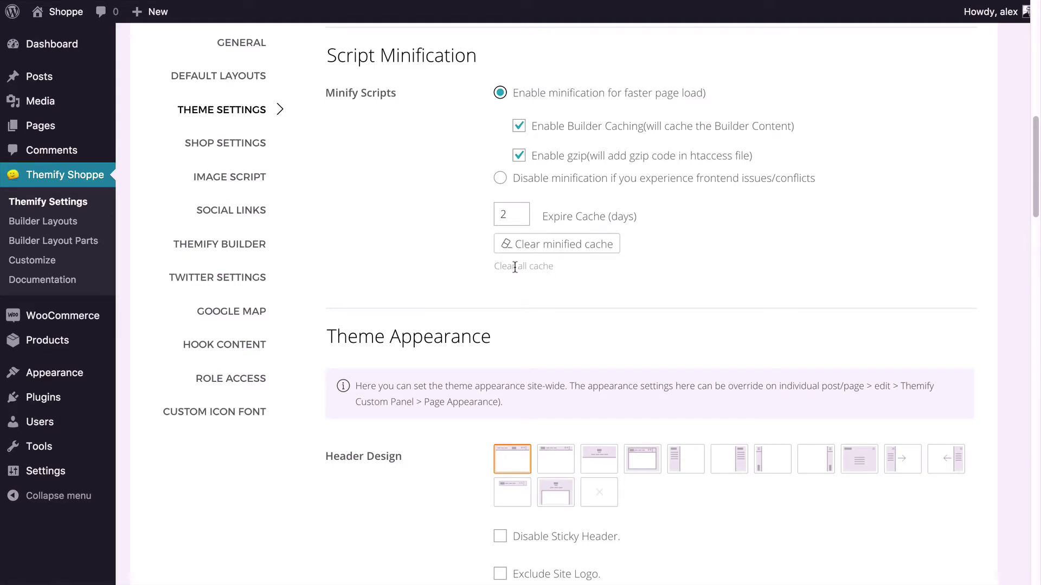
click(583, 181)
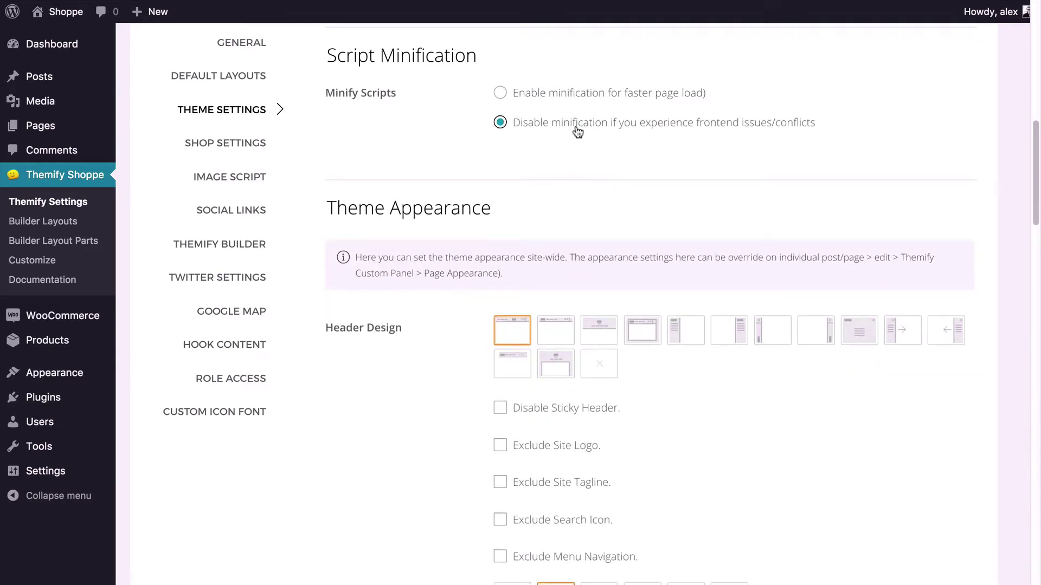
click(536, 95)
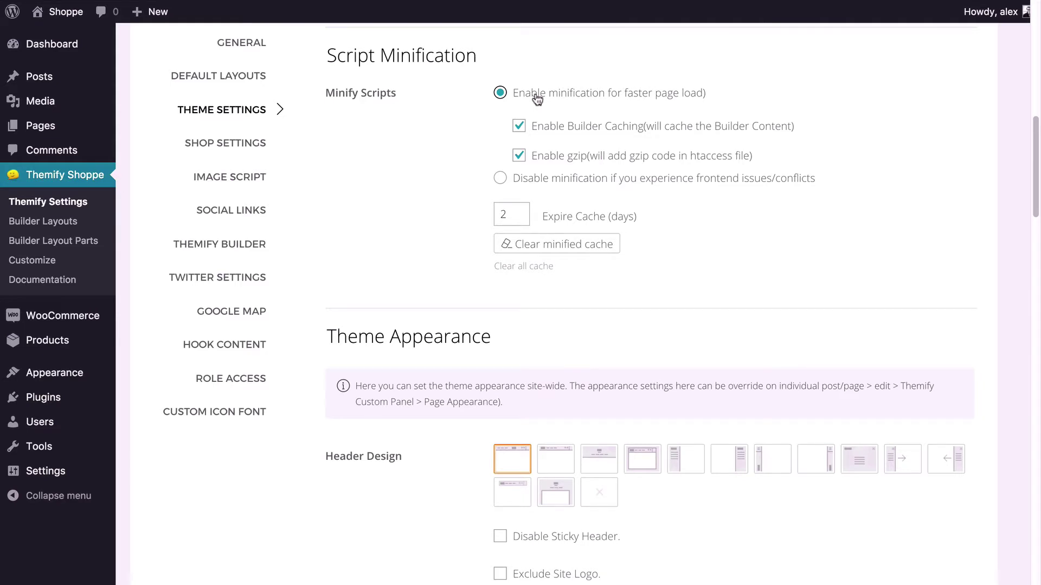
Set the site-wide Header Design in Theme Appearance to the fifth layout, with a vertical pane on the left side.
scroll(537, 97, down, 1)
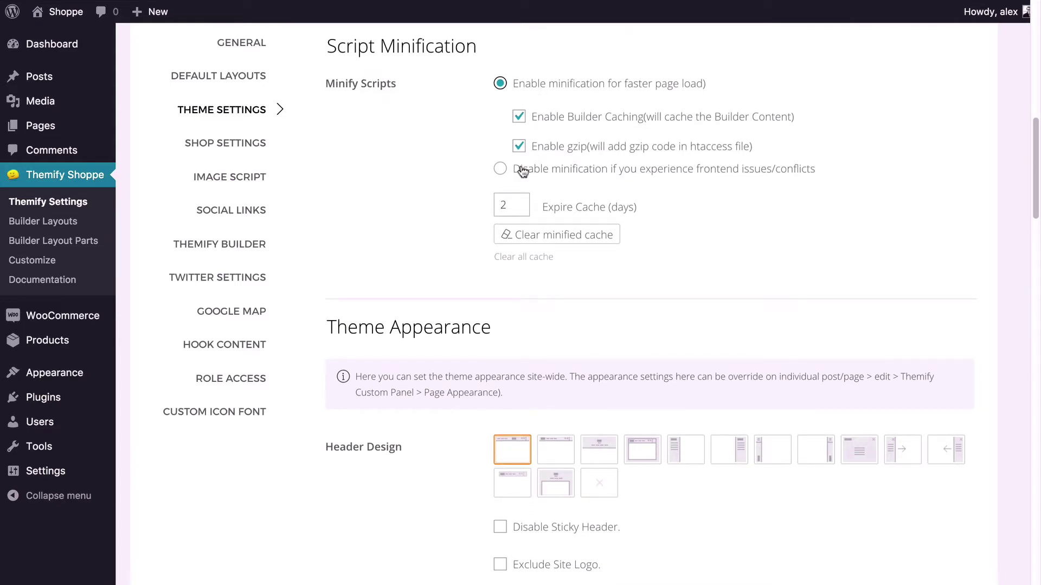
scroll(421, 455, down, 5)
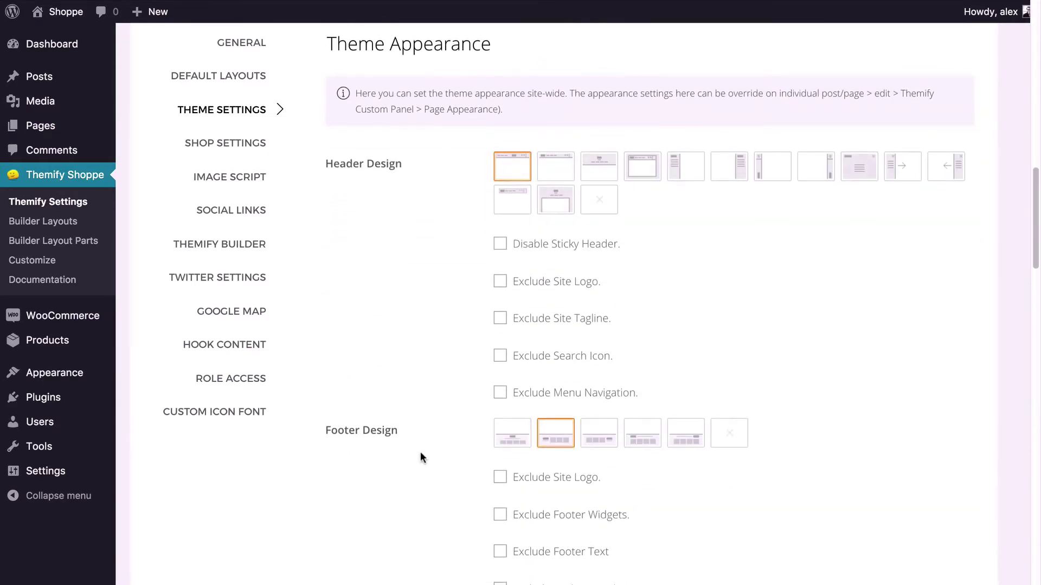
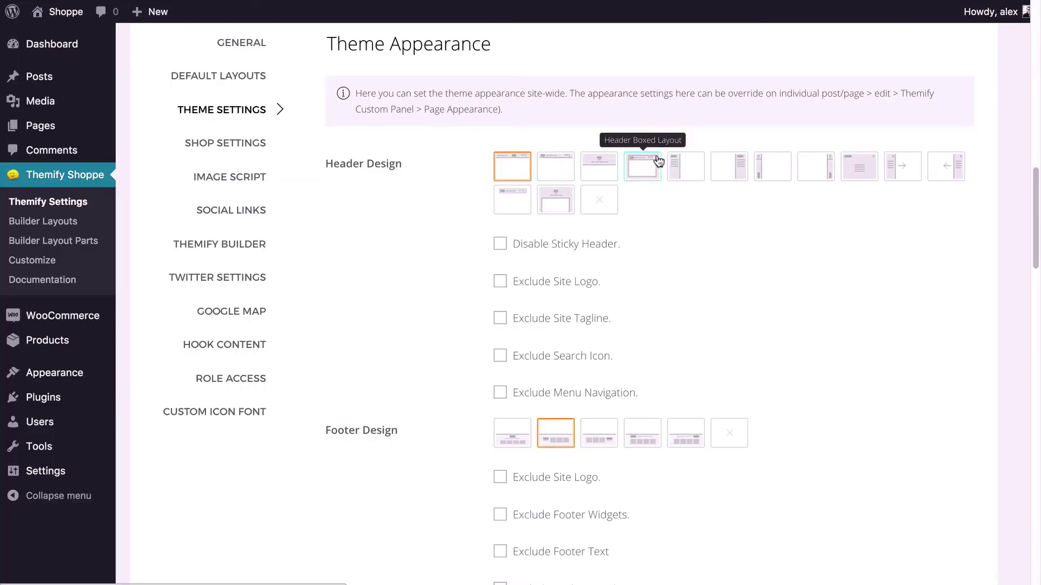
click(681, 165)
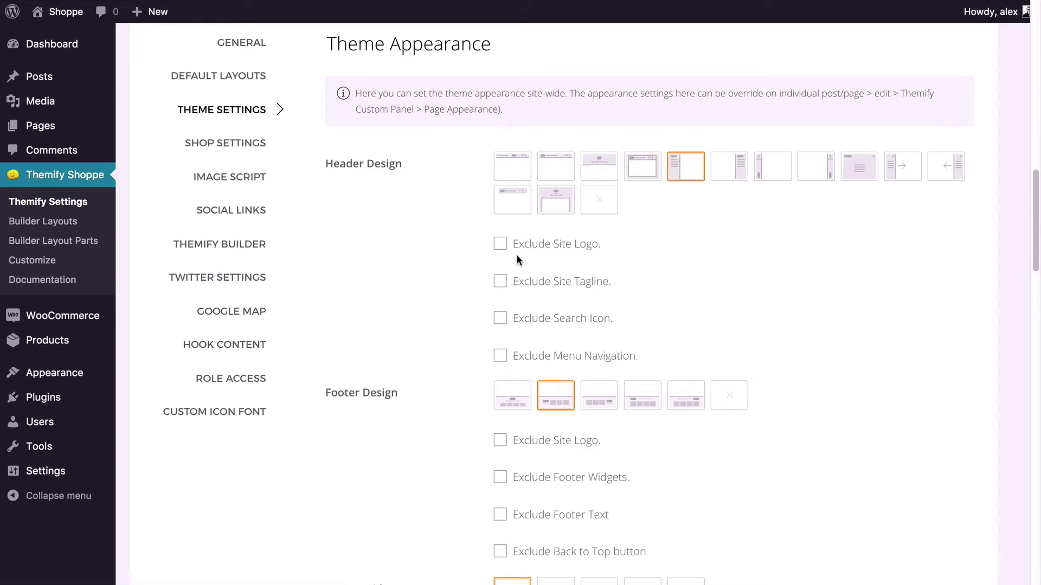
Set the Footer Design to the first layout and exclude the Back to Top button, after checking the product page's footer.
scroll(341, 407, down, 5)
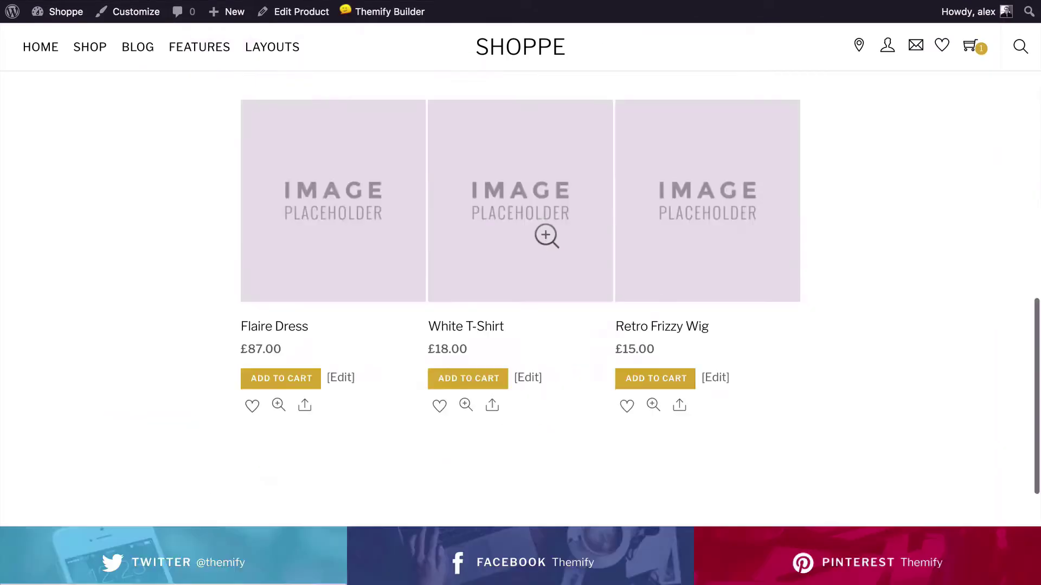
scroll(546, 236, down, 5)
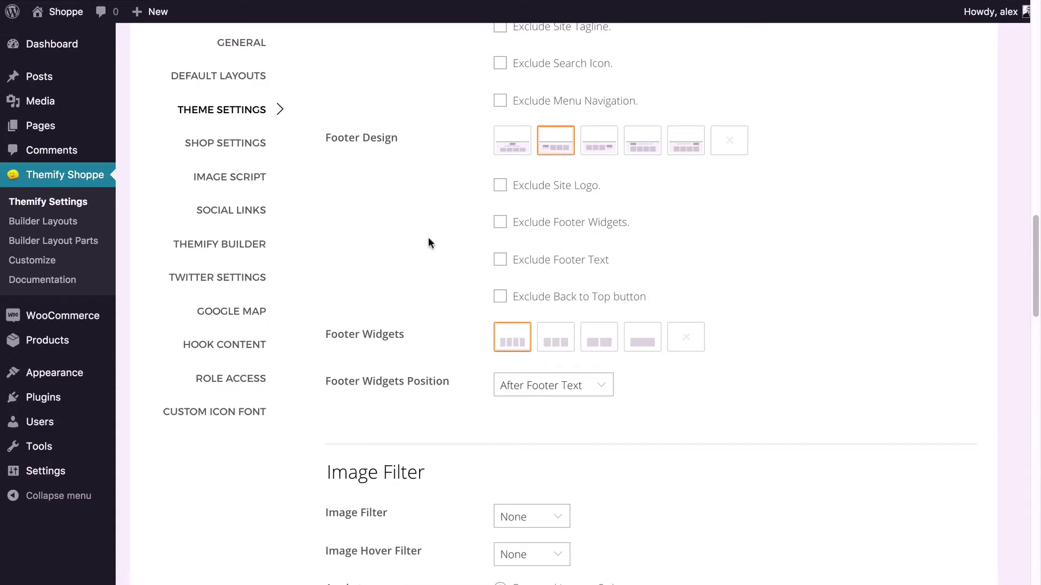
click(505, 154)
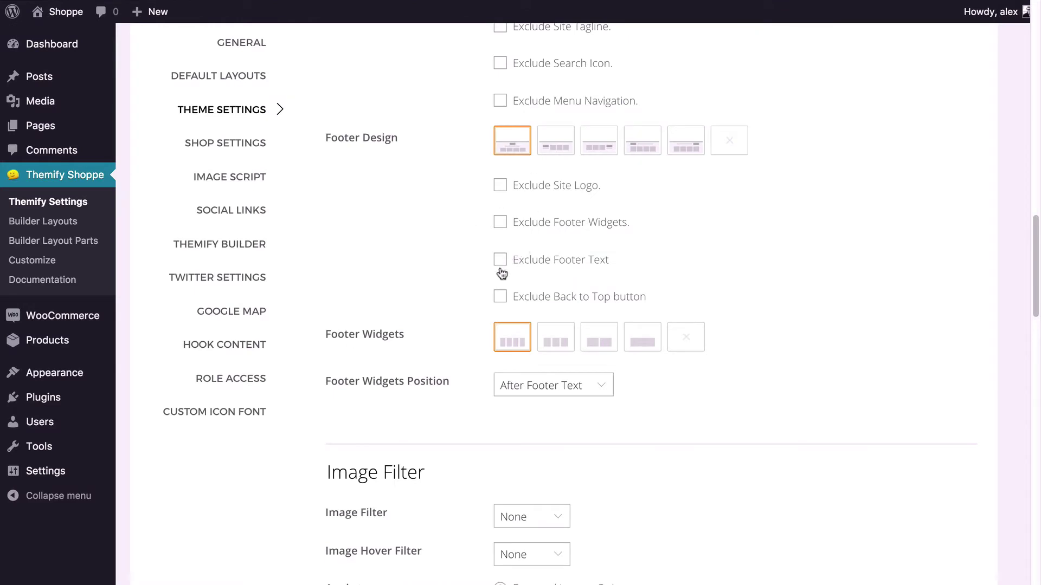
click(500, 297)
scroll(409, 270, down, 2)
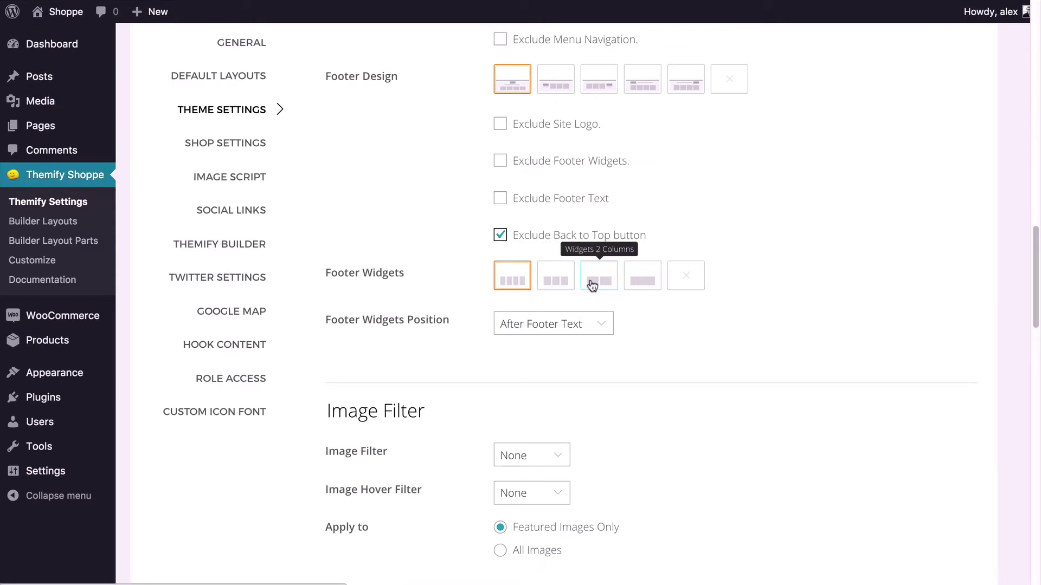
Set the Footer Widgets to 2 columns, positioned After Footer Text, and save the theme settings.
click(594, 280)
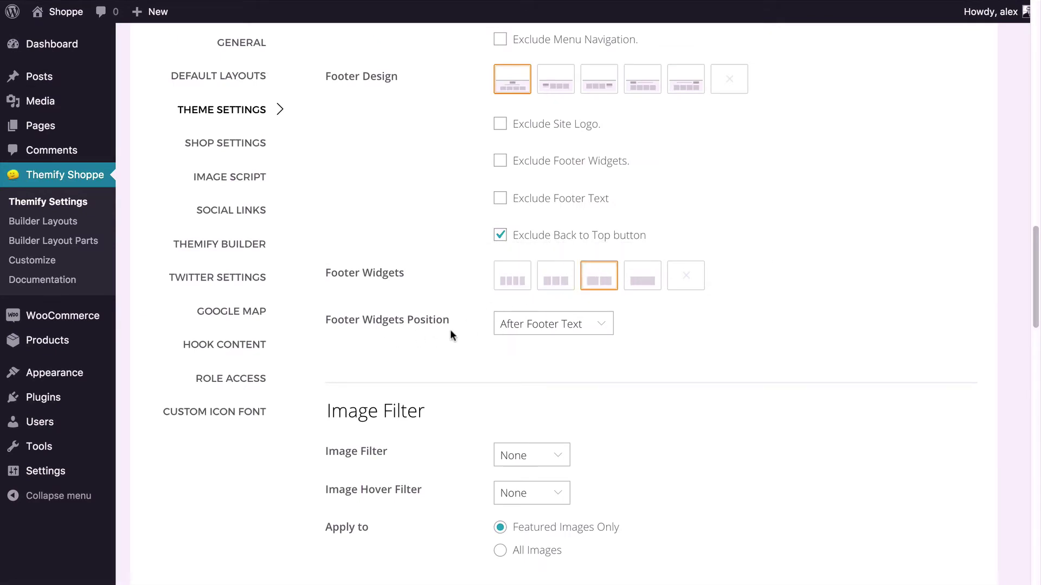
click(521, 327)
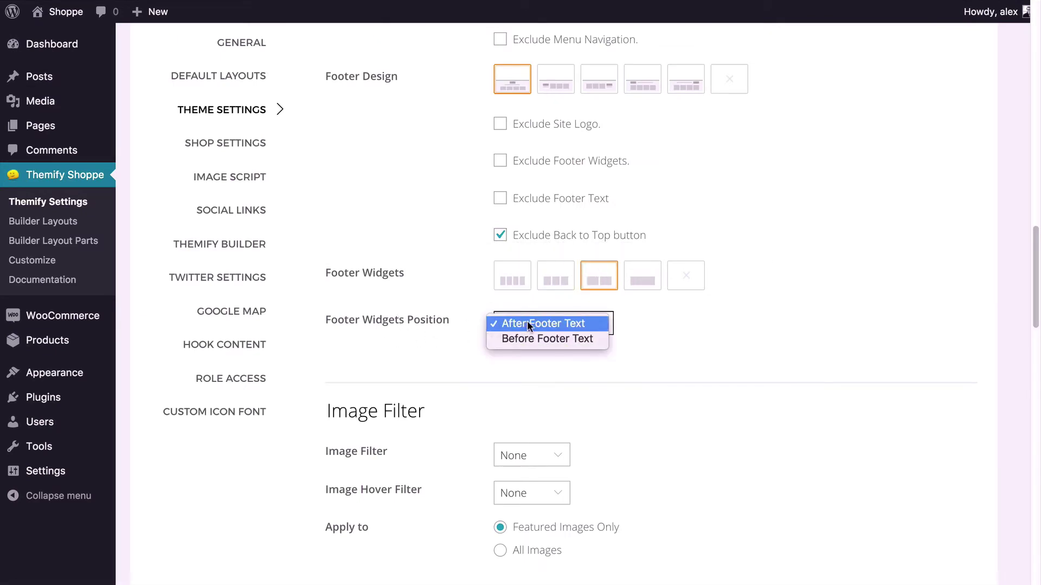
click(527, 325)
scroll(456, 305, down, 15)
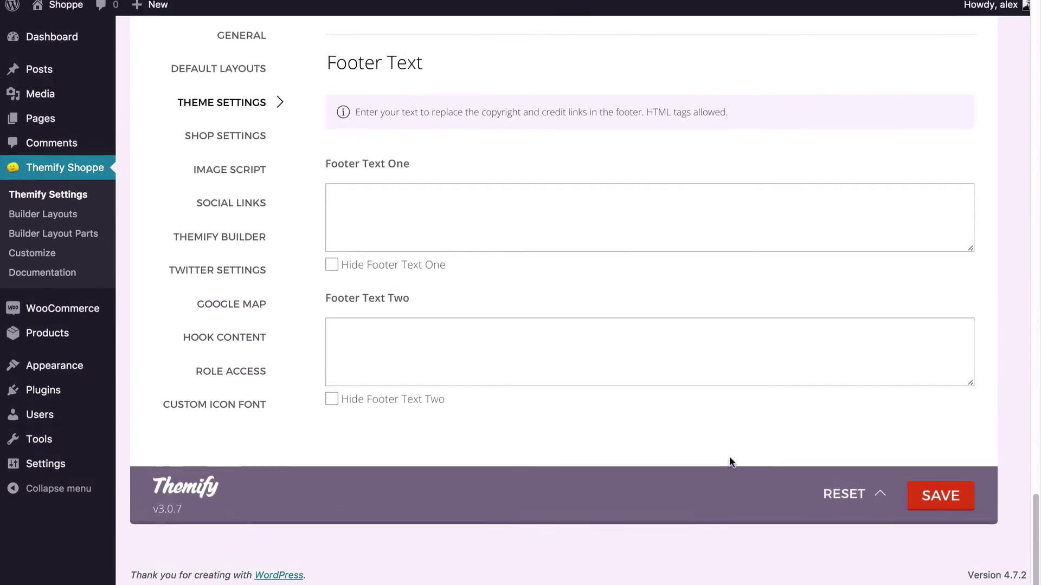
click(929, 503)
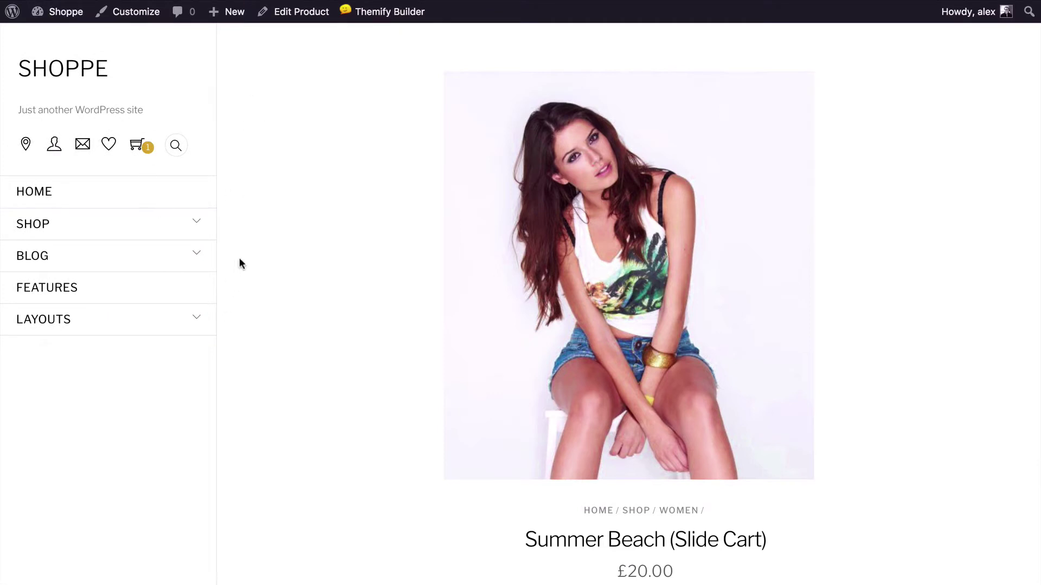
Check the new header and footer on the Summer Beach product page, expanding and collapsing the Shop submenu.
click(191, 227)
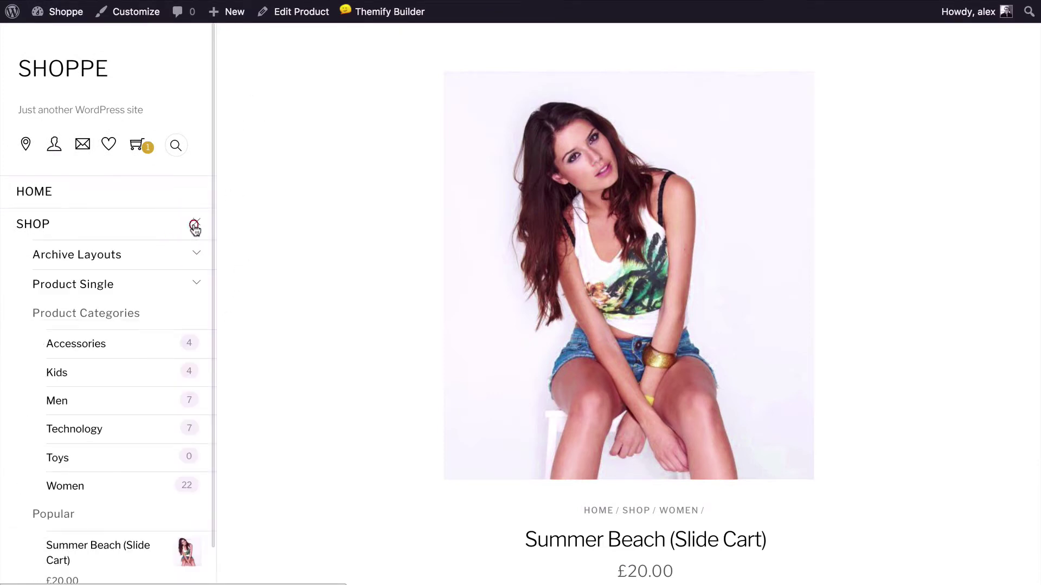
click(195, 227)
scroll(297, 352, down, 15)
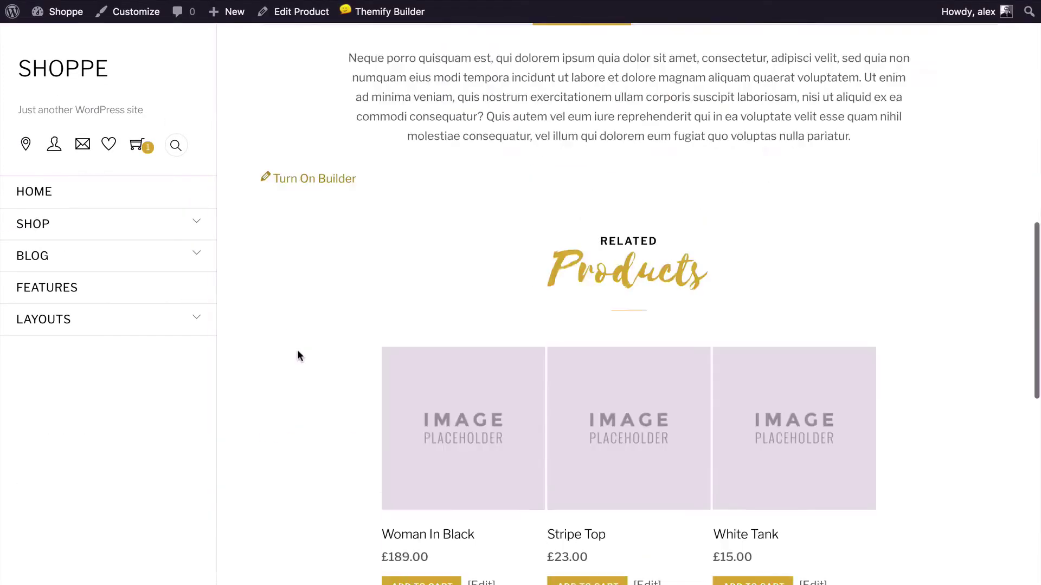
scroll(297, 356, down, 4)
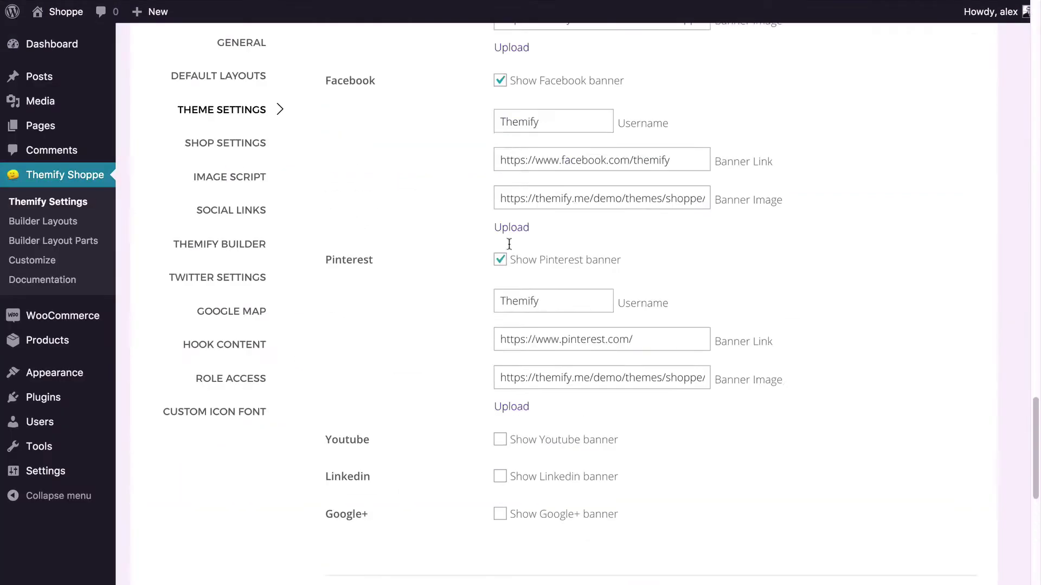
Review the Theme Appearance settings and the choices for Image Filter and Image Hover Filter.
scroll(569, 239, down, 6)
scroll(511, 250, up, 10)
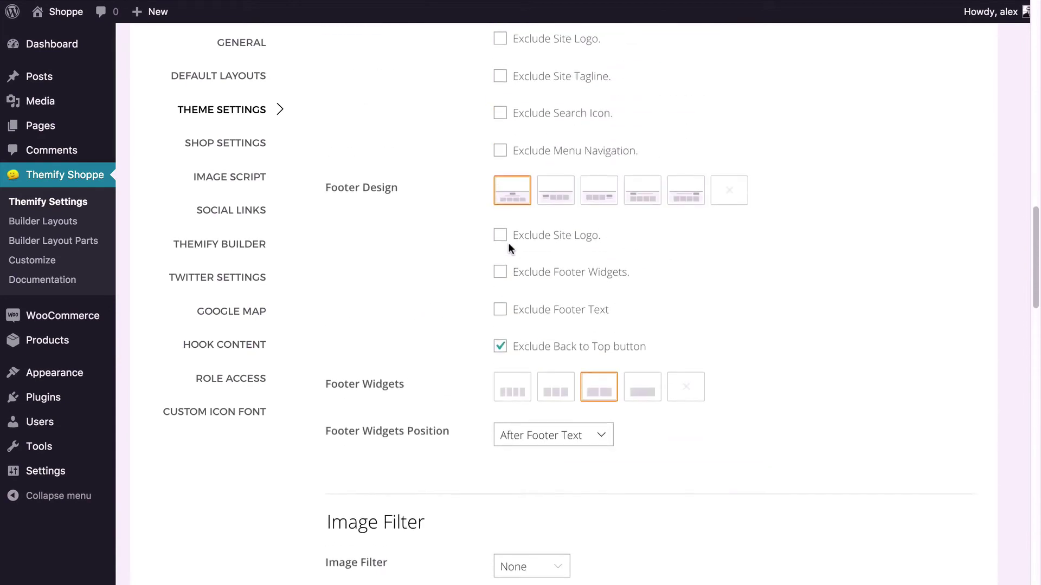
scroll(488, 244, down, 2)
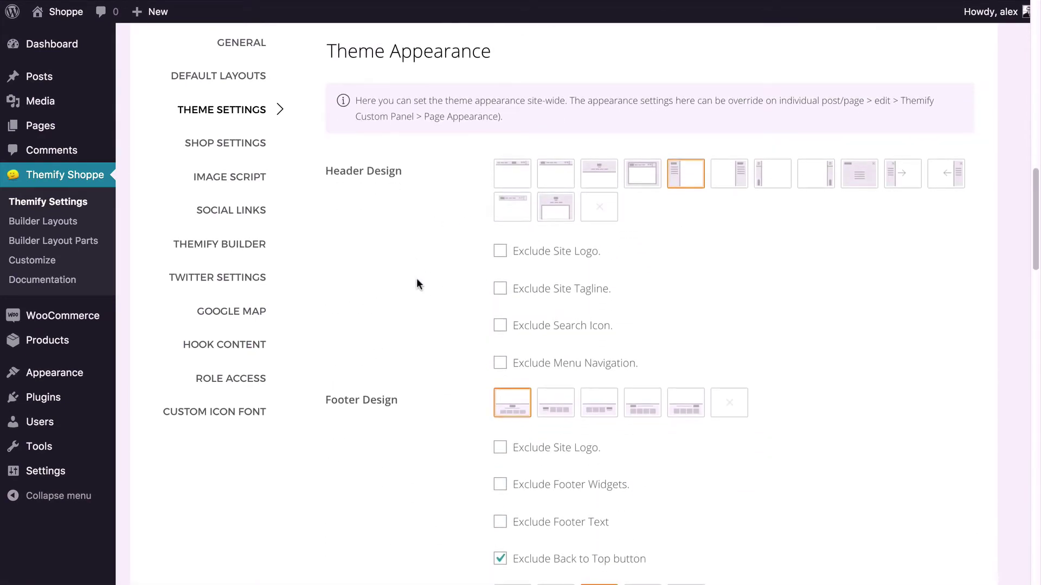
scroll(416, 282, down, 8)
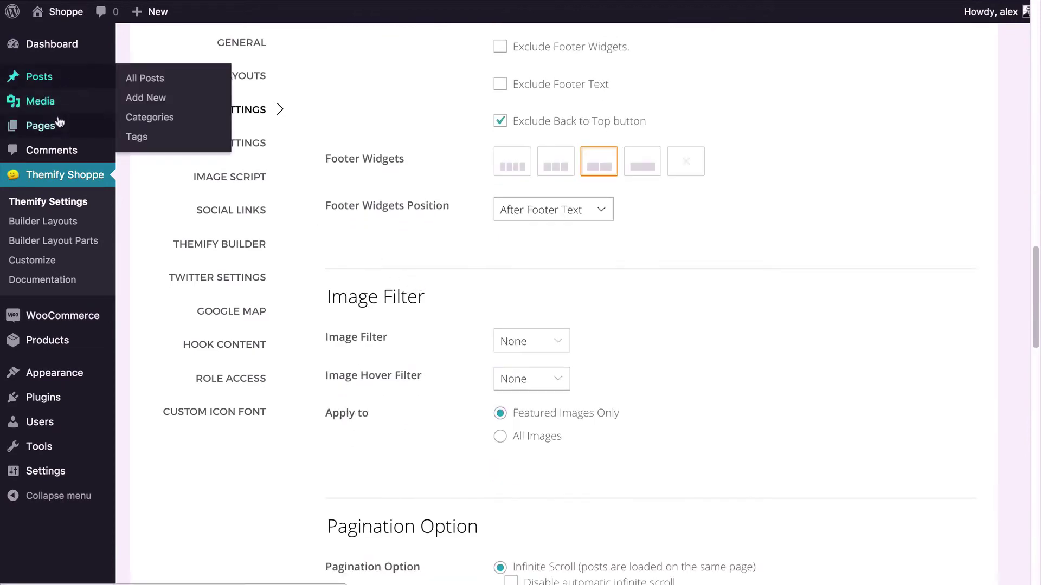
scroll(339, 267, down, 4)
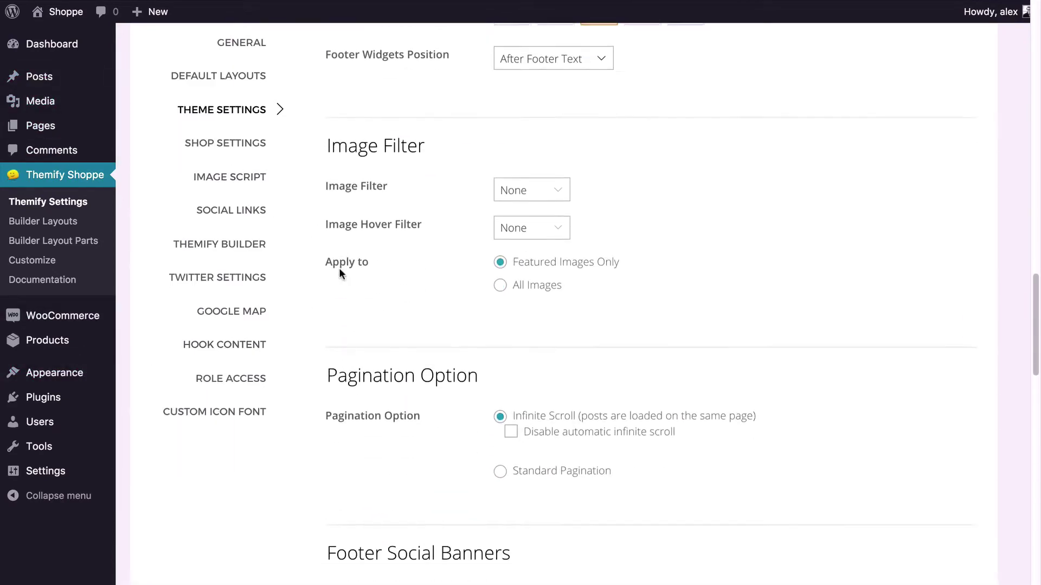
click(552, 126)
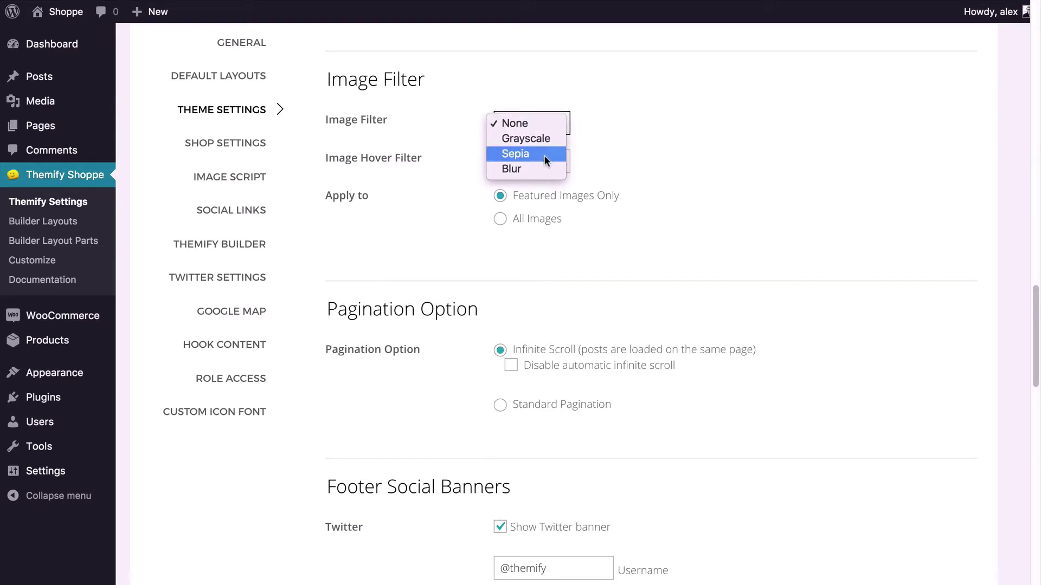
click(611, 146)
click(540, 163)
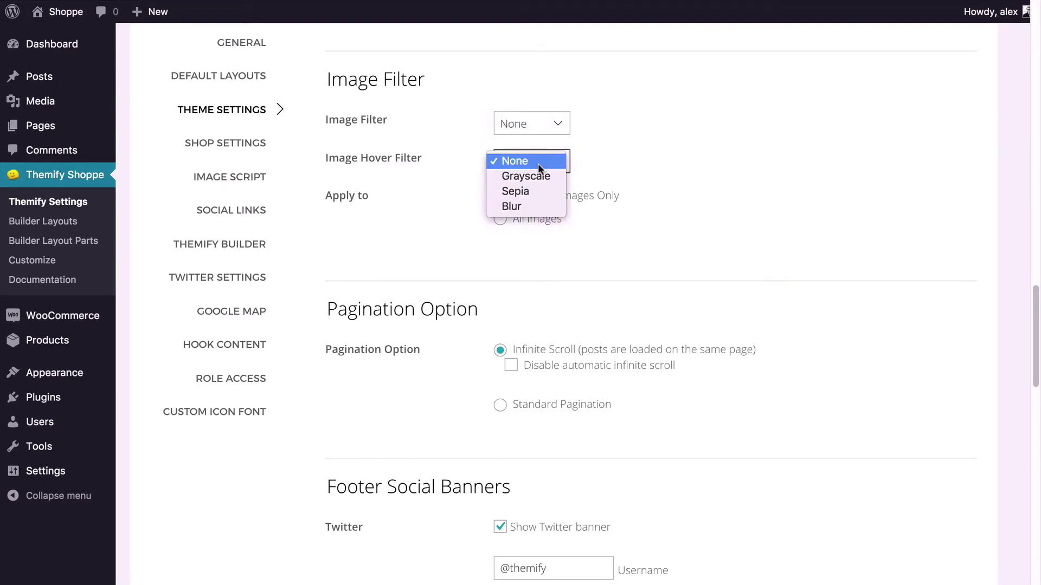
click(640, 164)
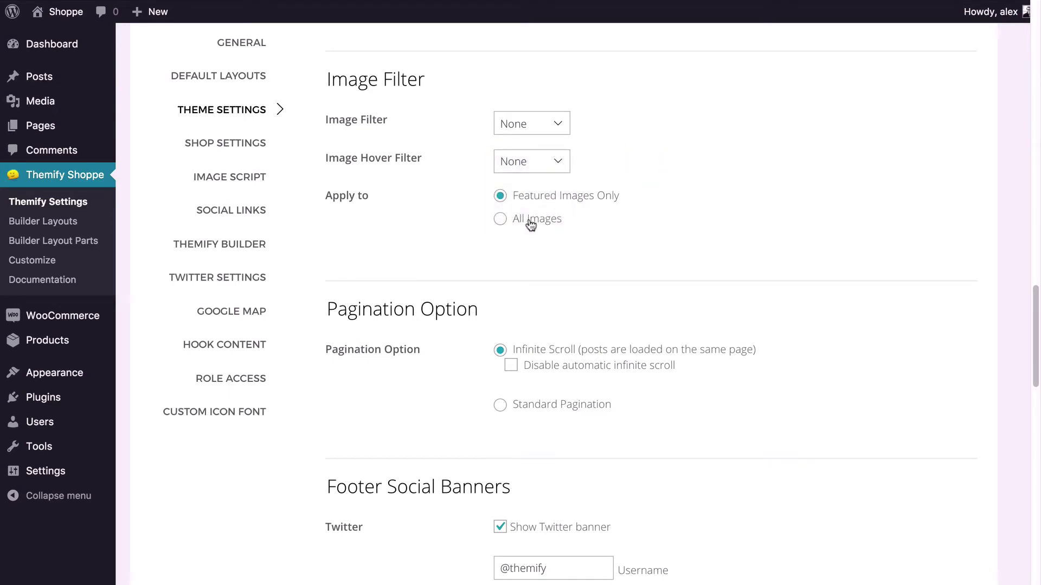
Try Standard Pagination, return to Infinite Scroll, and toggle the disabling of automatic infinite scroll on and off.
scroll(533, 225, down, 1)
scroll(533, 225, down, 4)
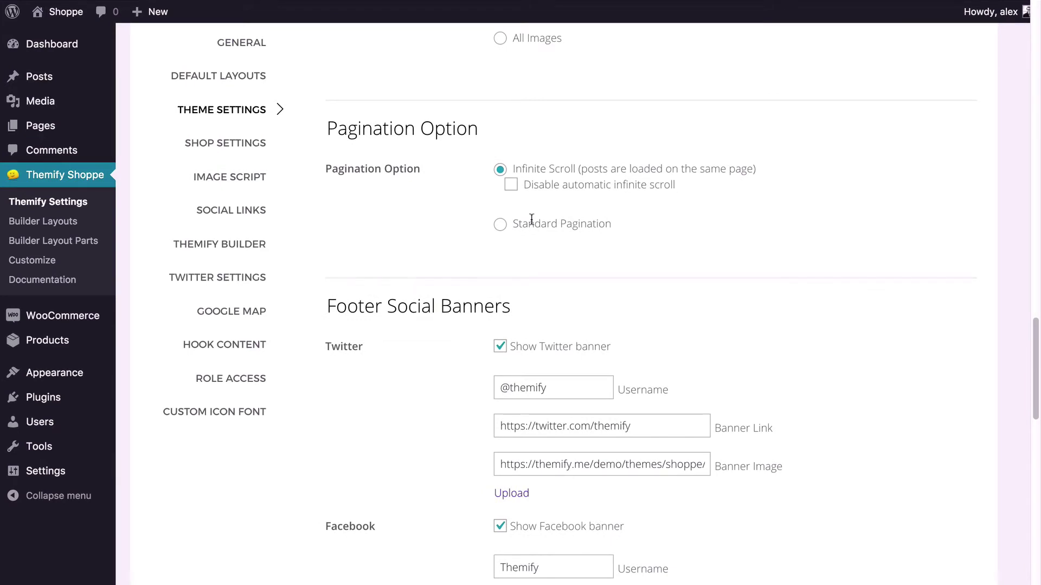
click(500, 224)
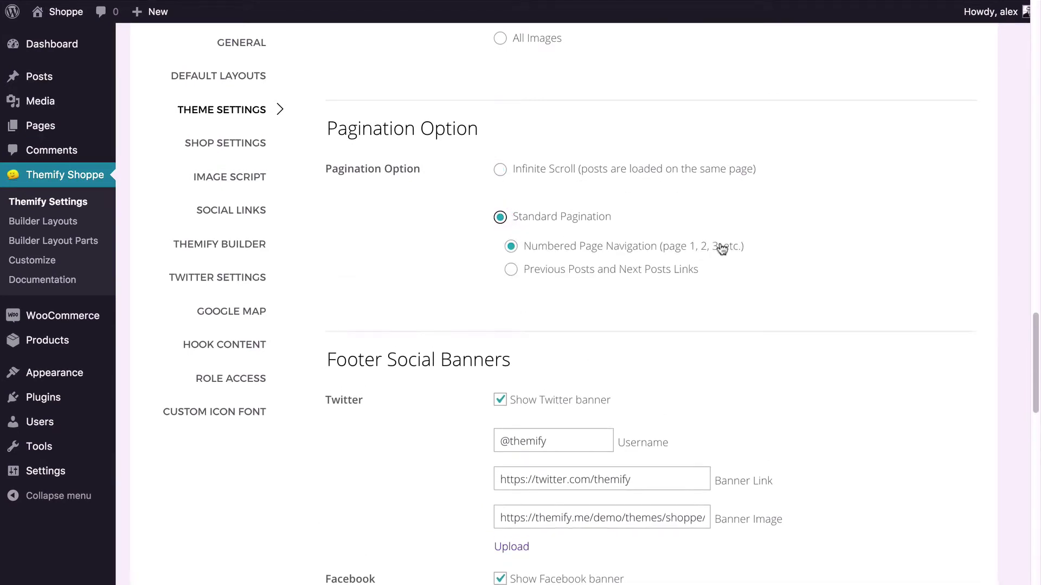
click(563, 274)
click(501, 169)
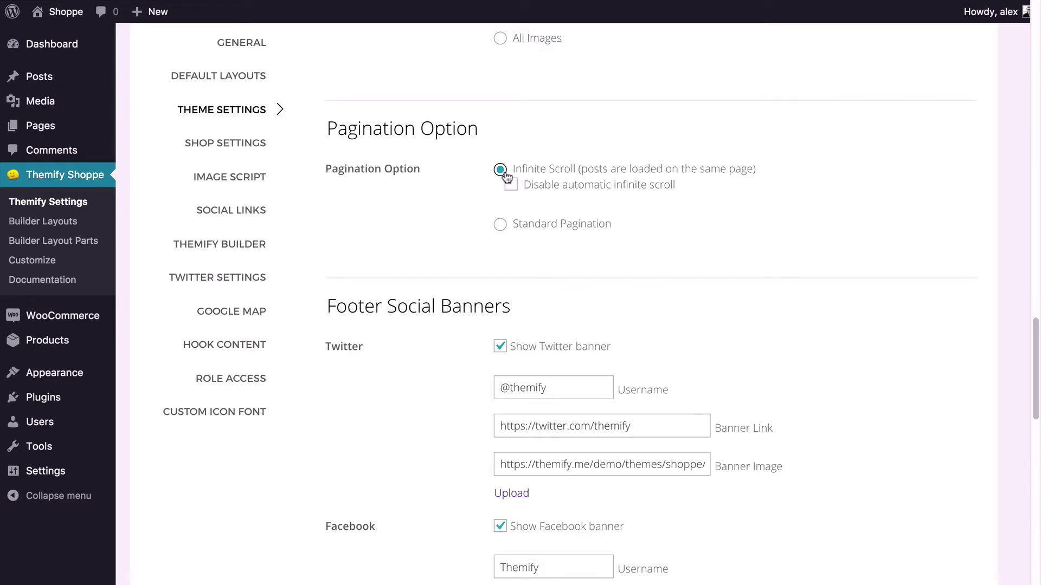
click(511, 186)
click(511, 185)
scroll(467, 187, down, 1)
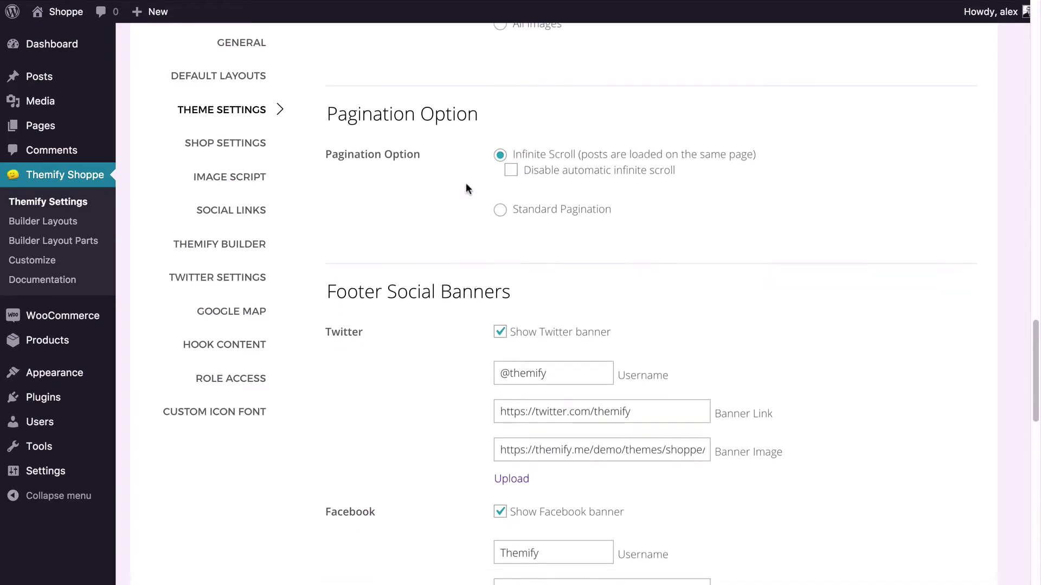
Try enabling the Youtube banner under Footer Social Banners, open and cancel its banner image upload, and disable the banner again.
scroll(474, 220, down, 5)
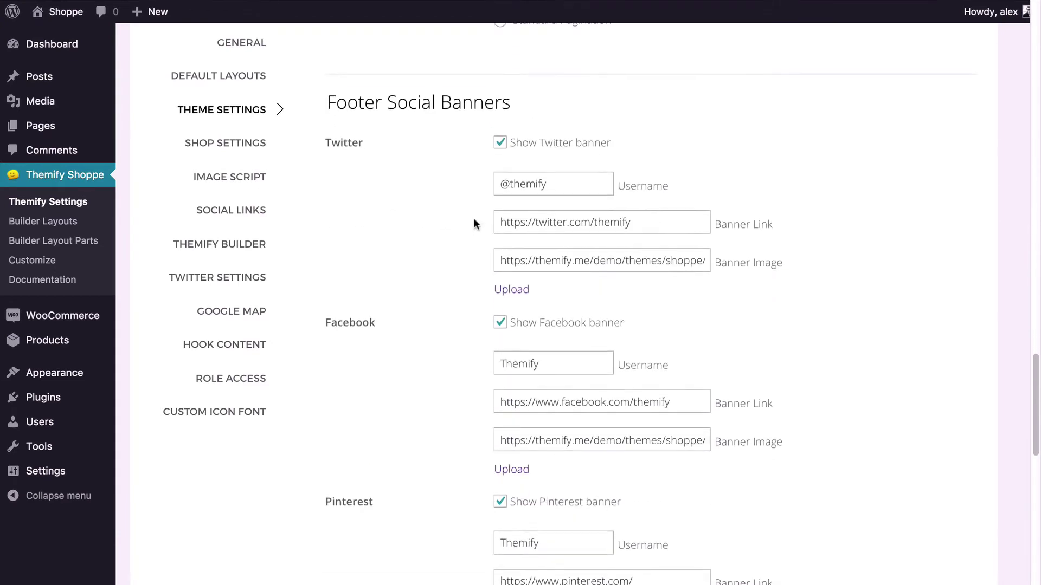
scroll(473, 224, down, 1)
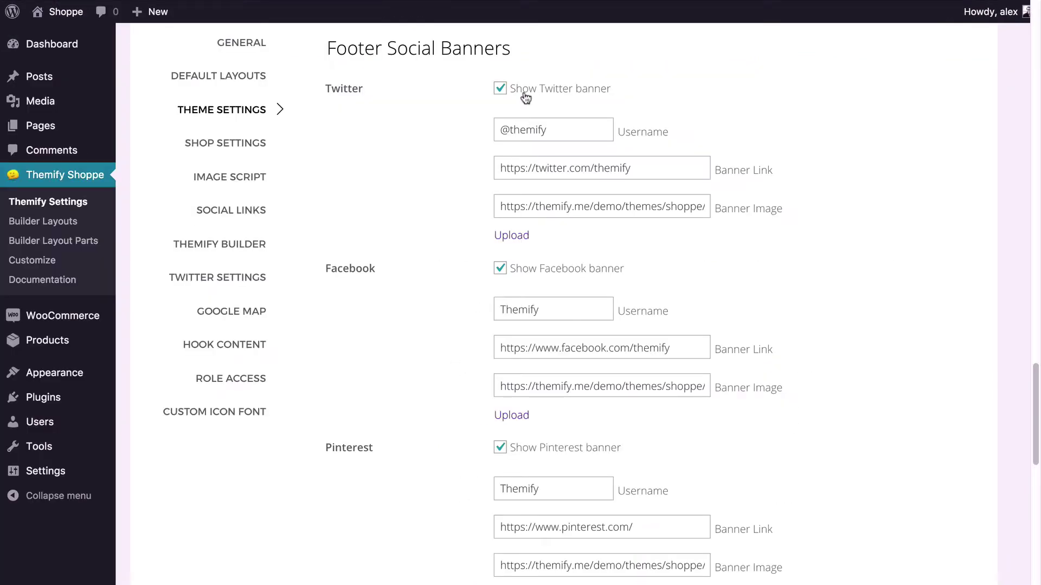
scroll(469, 349, down, 4)
scroll(470, 353, down, 2)
scroll(469, 353, up, 4)
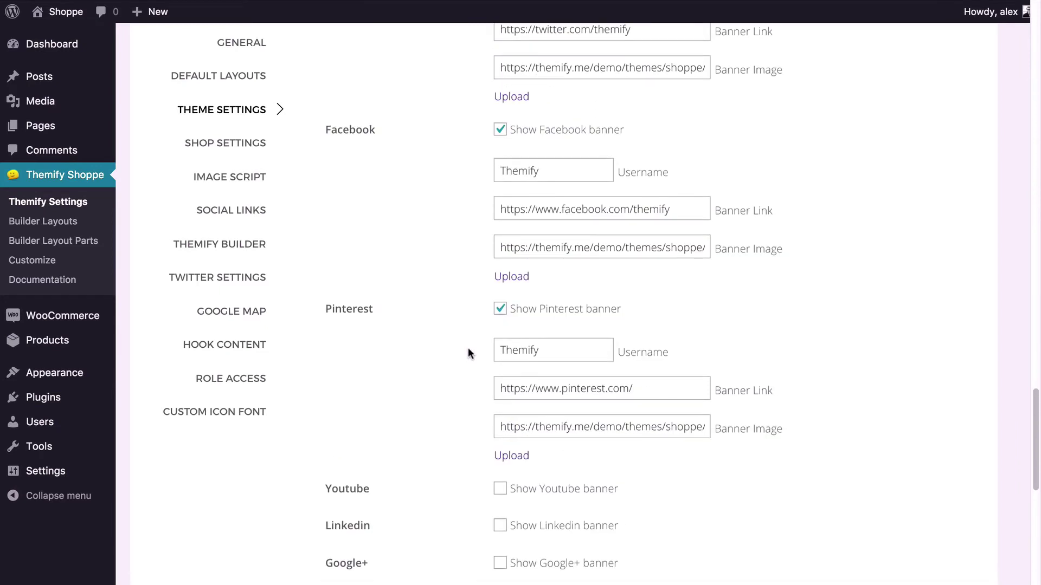
scroll(470, 352, down, 4)
click(500, 390)
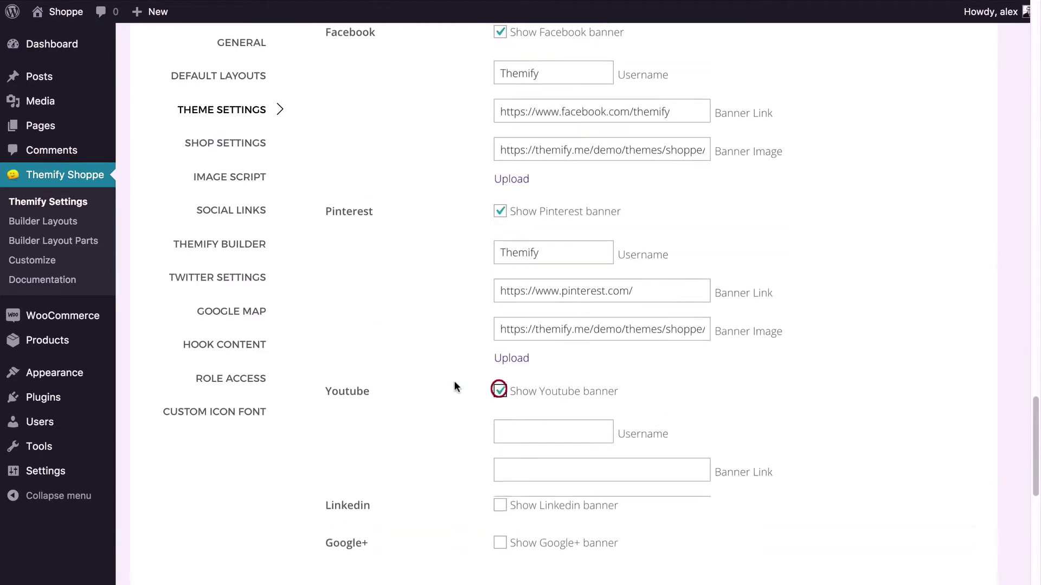
scroll(455, 386, down, 4)
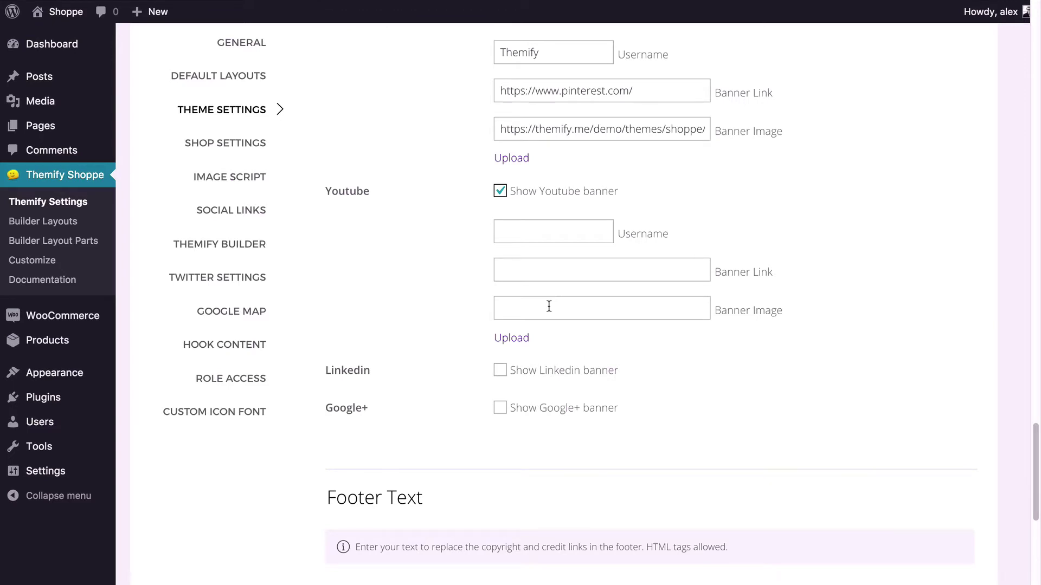
click(513, 341)
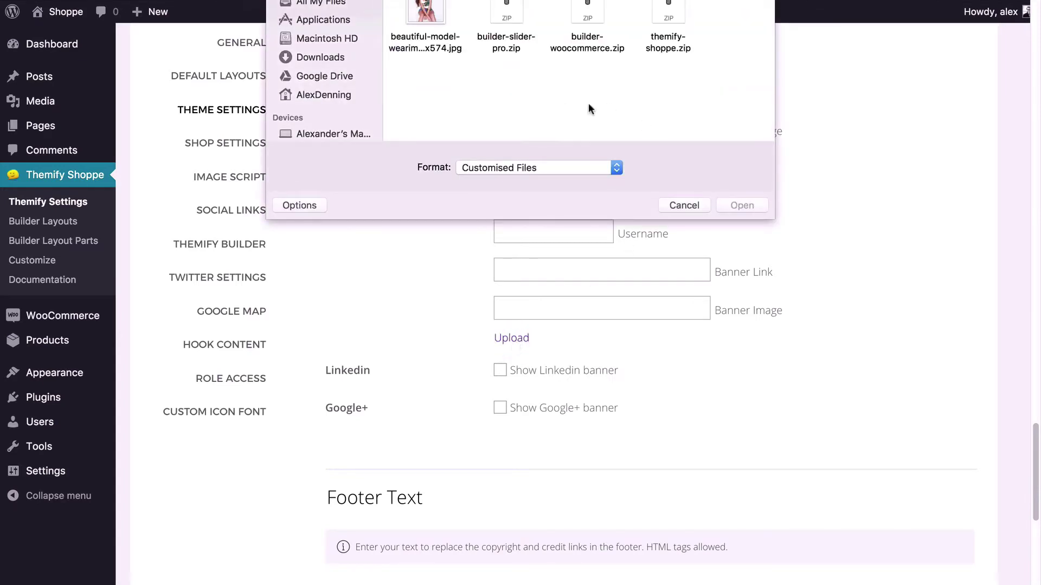
click(683, 206)
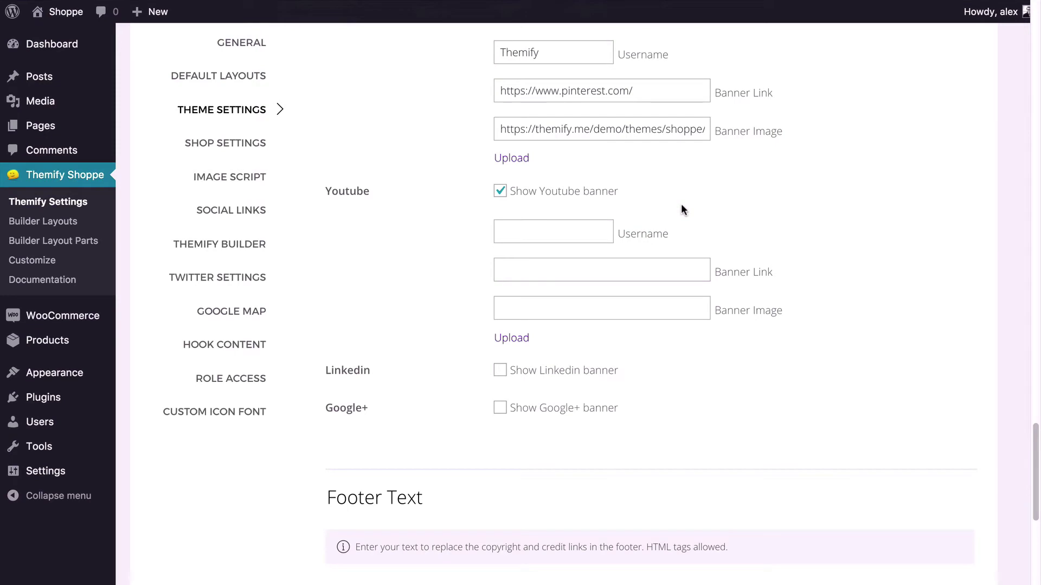
click(500, 191)
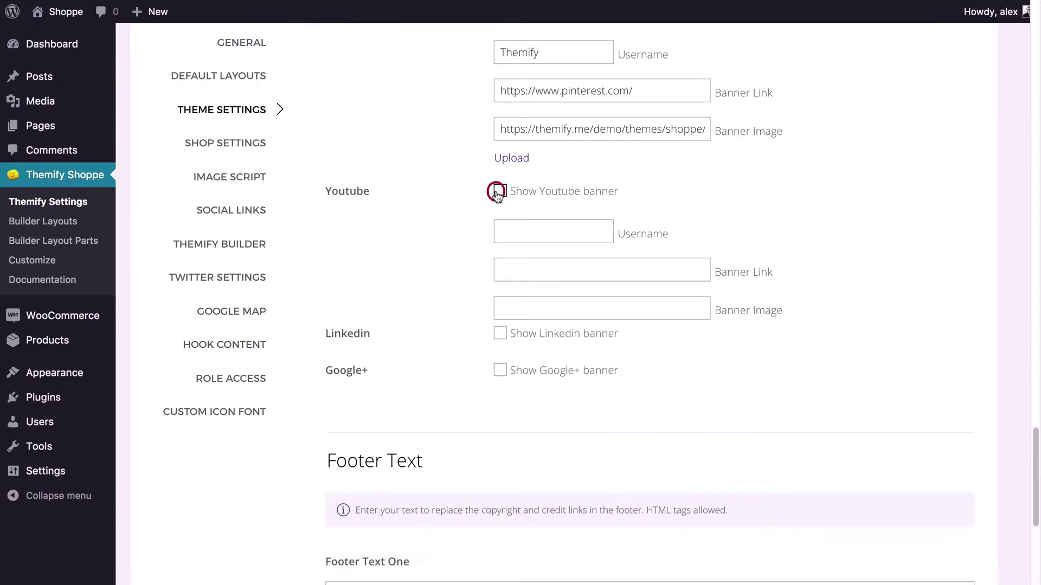
Try hiding Footer Text Two and Footer Text One, show both again, and save the theme settings.
scroll(380, 400, down, 4)
scroll(381, 400, down, 2)
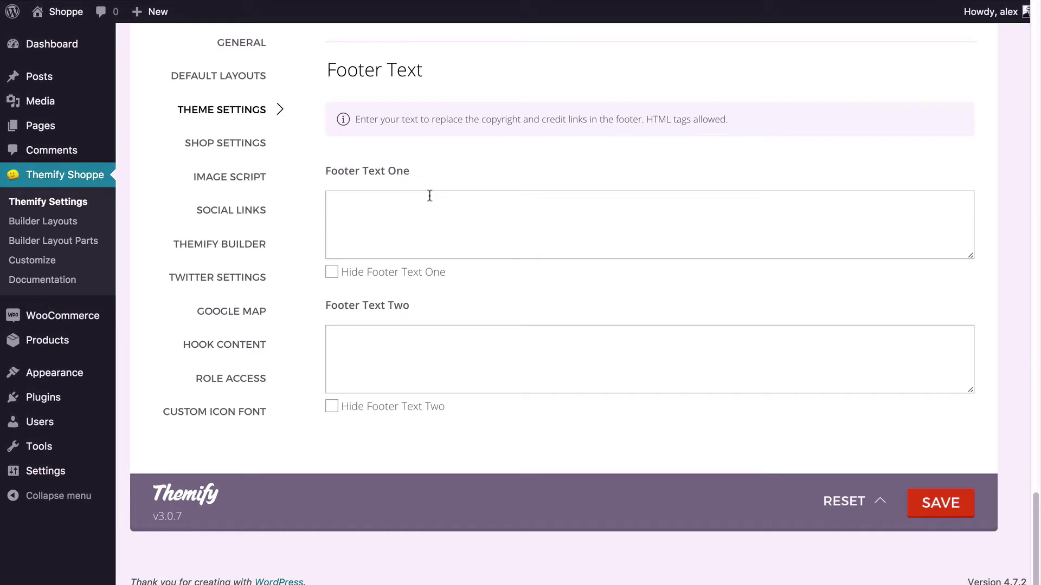
click(332, 407)
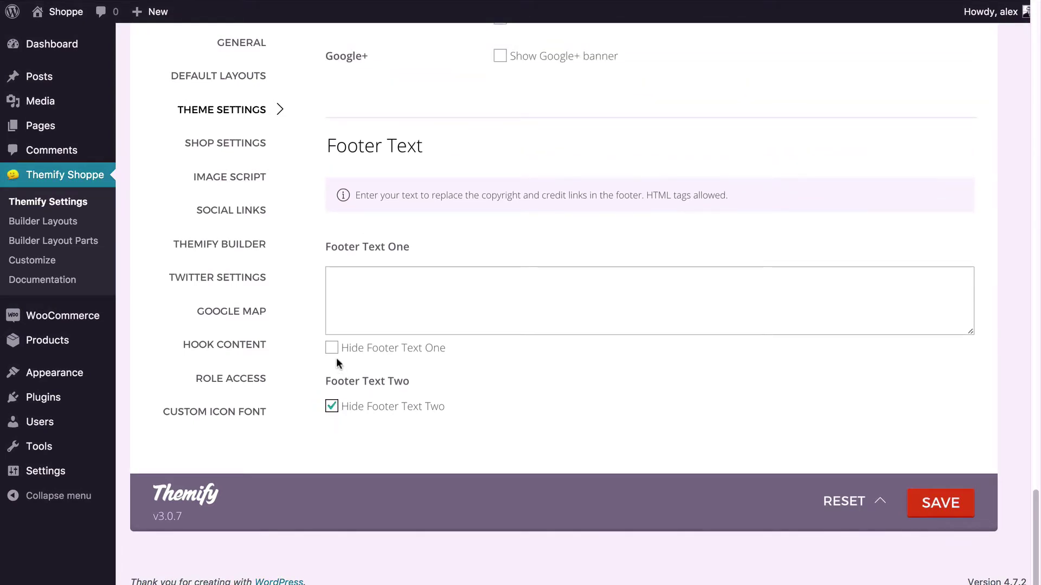
click(332, 348)
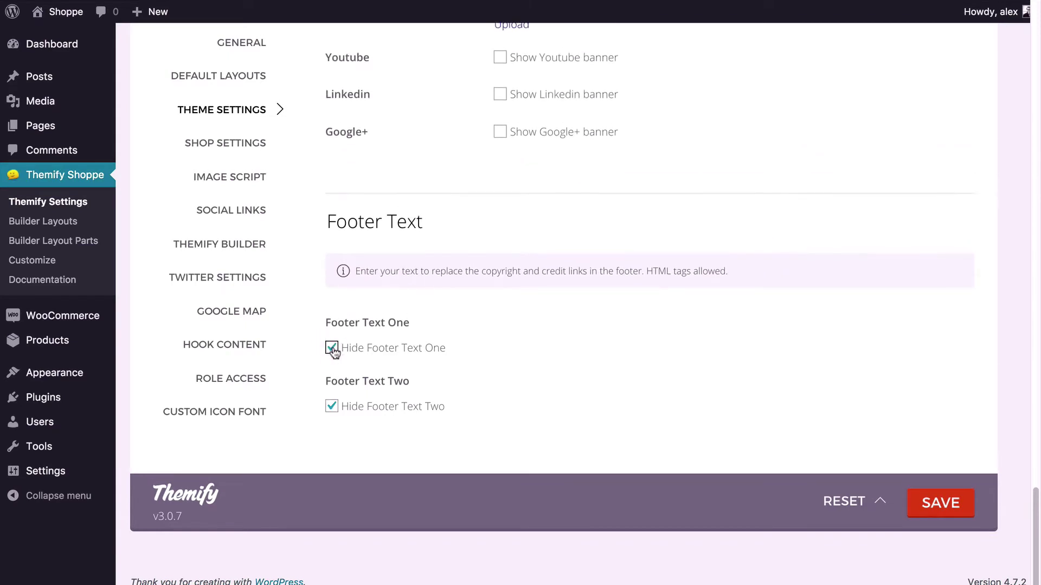
click(332, 349)
click(331, 406)
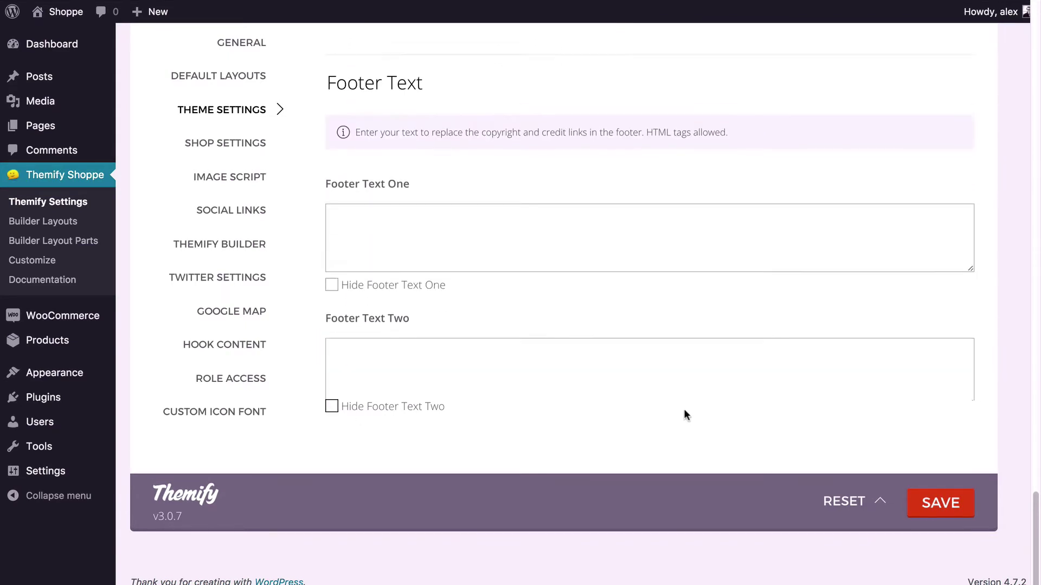
click(920, 498)
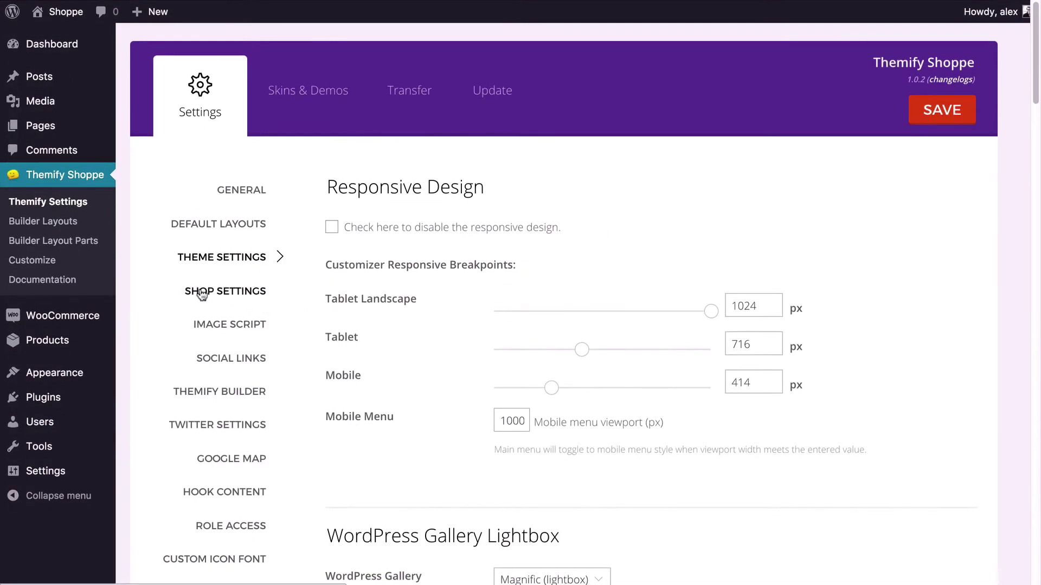
Try disabling the image script globally in the Image Script settings, and enable it again.
click(221, 325)
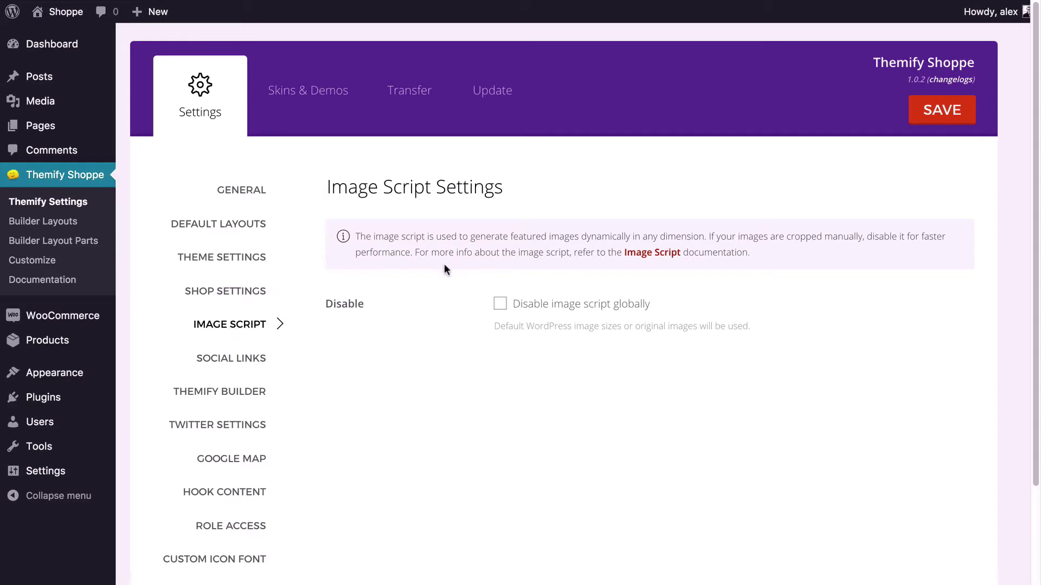
click(500, 304)
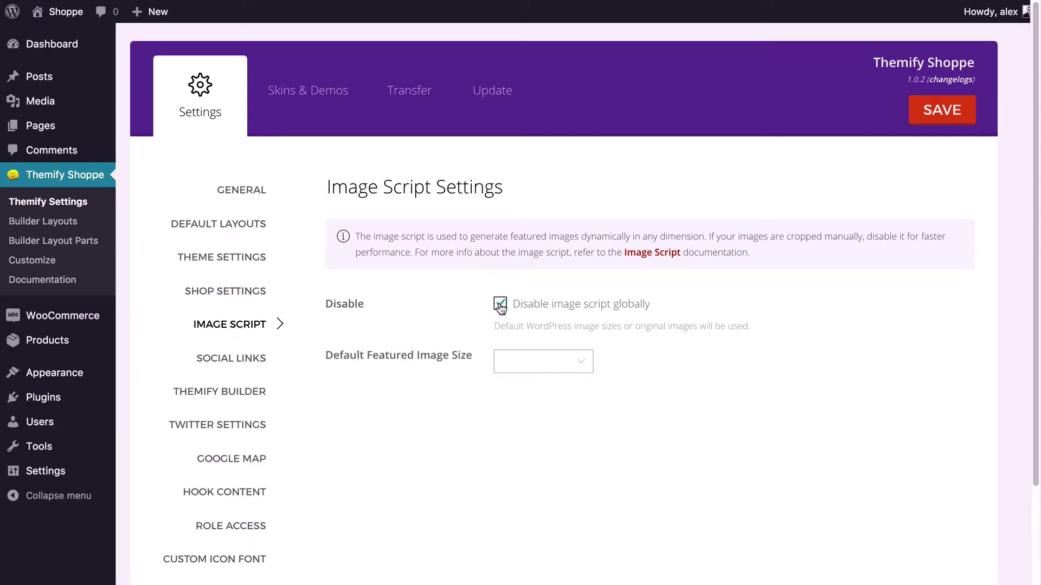
click(500, 304)
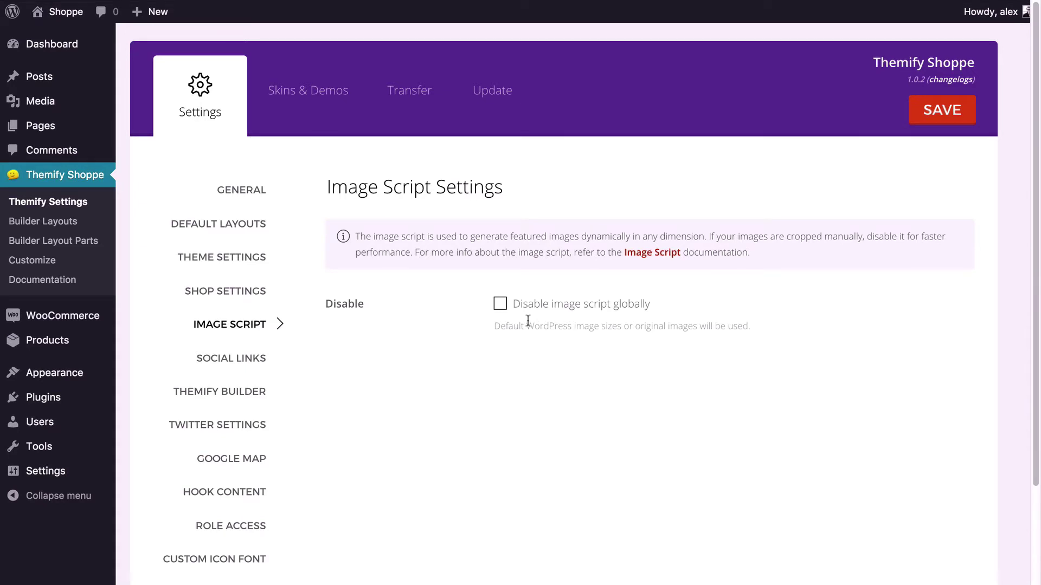
Check the Manage Social Links settings and the contents of Footer Widget 1 on the Widgets page.
click(246, 359)
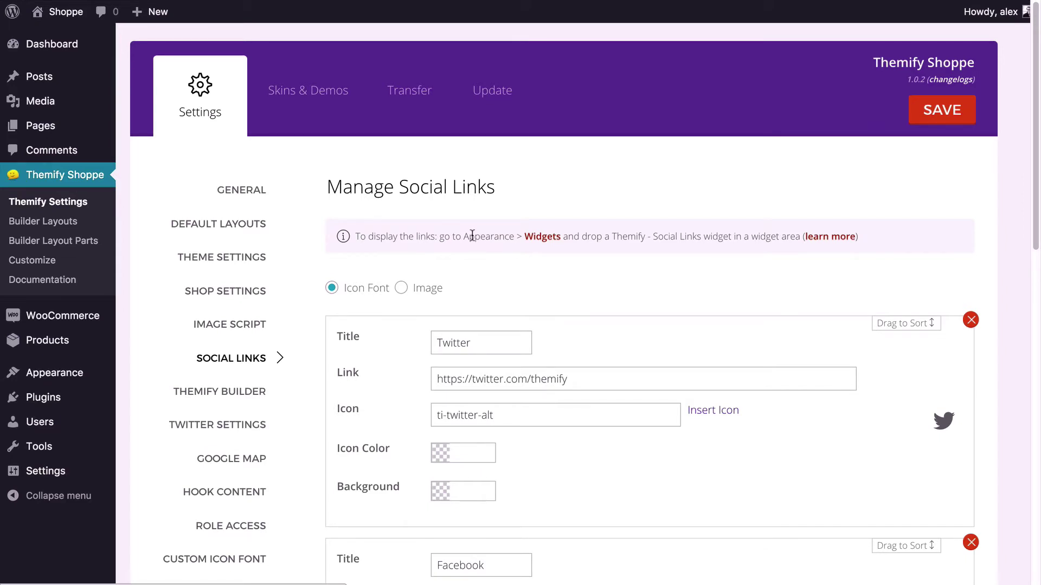
mouse_move(89, 378)
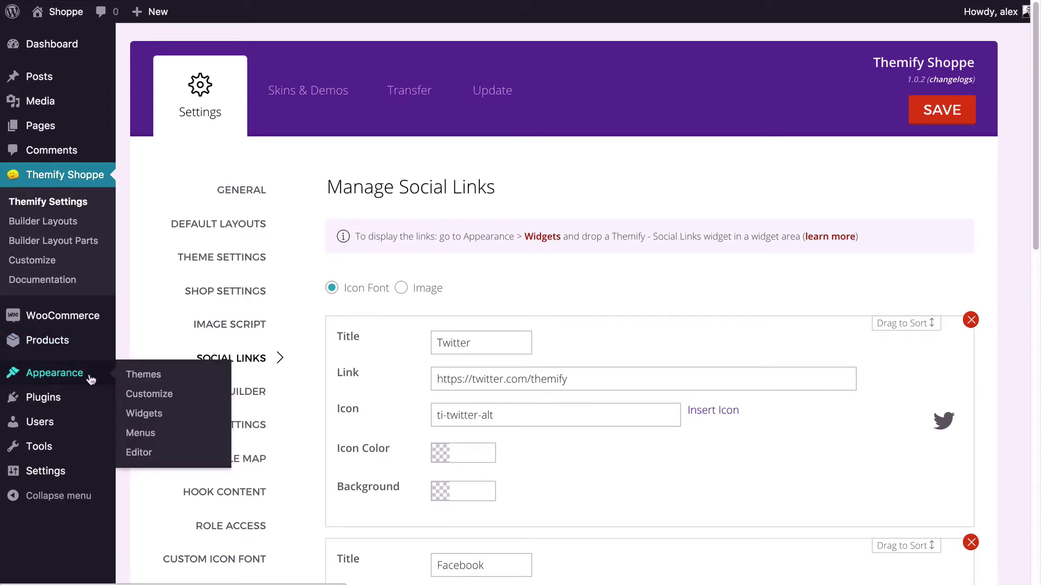
click(144, 414)
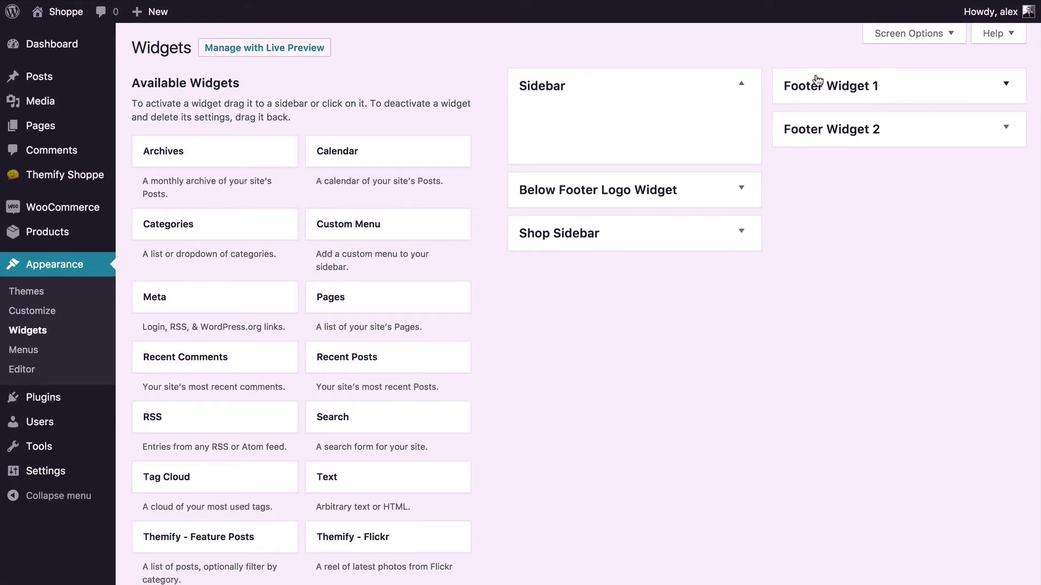
click(838, 91)
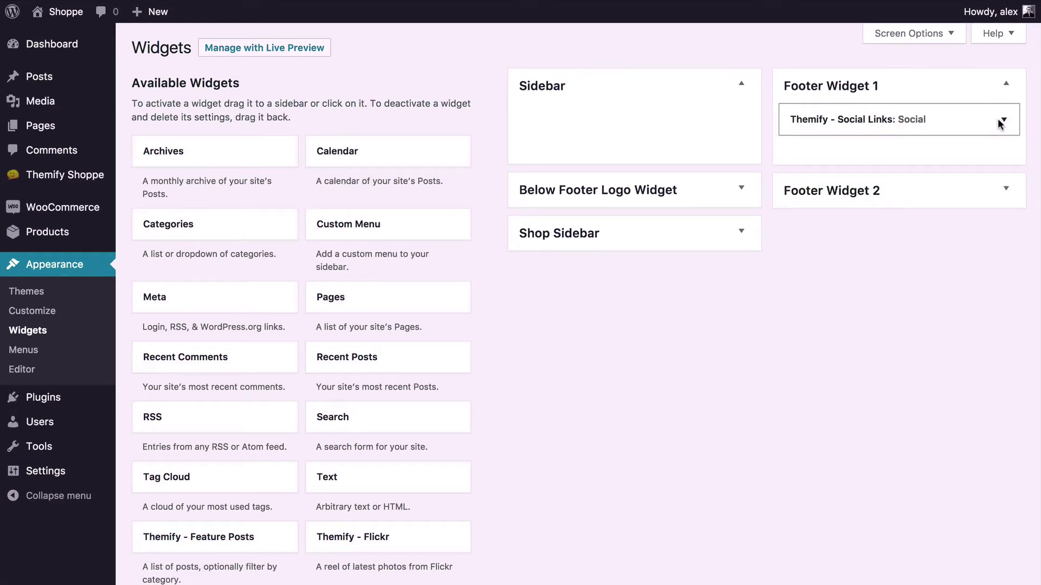
Try adding a Themify - Social Links widget to the Sidebar area, and delete it again.
scroll(562, 362, down, 6)
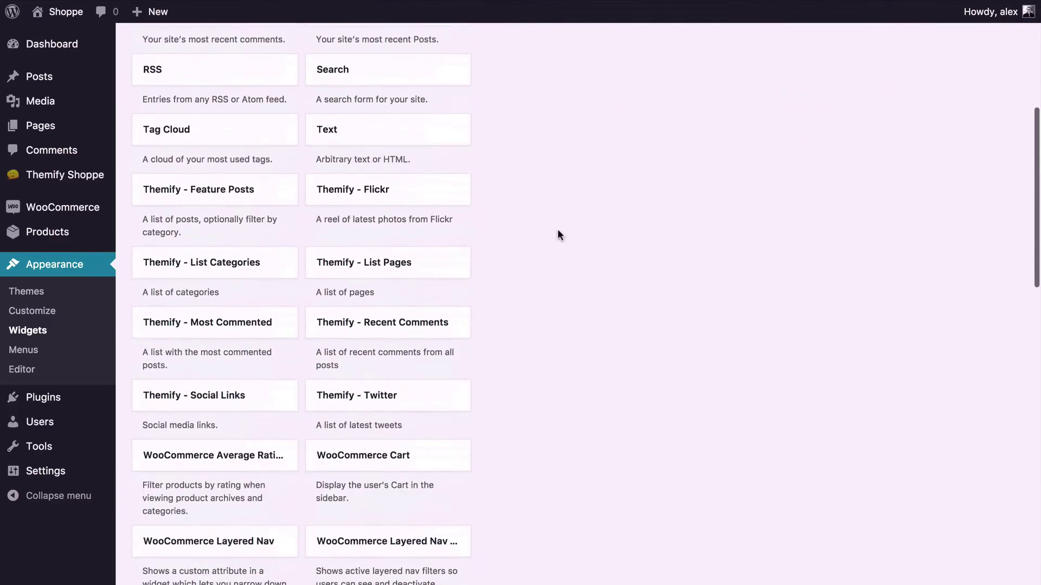
drag(293, 396, 628, 142)
scroll(481, 326, up, 6)
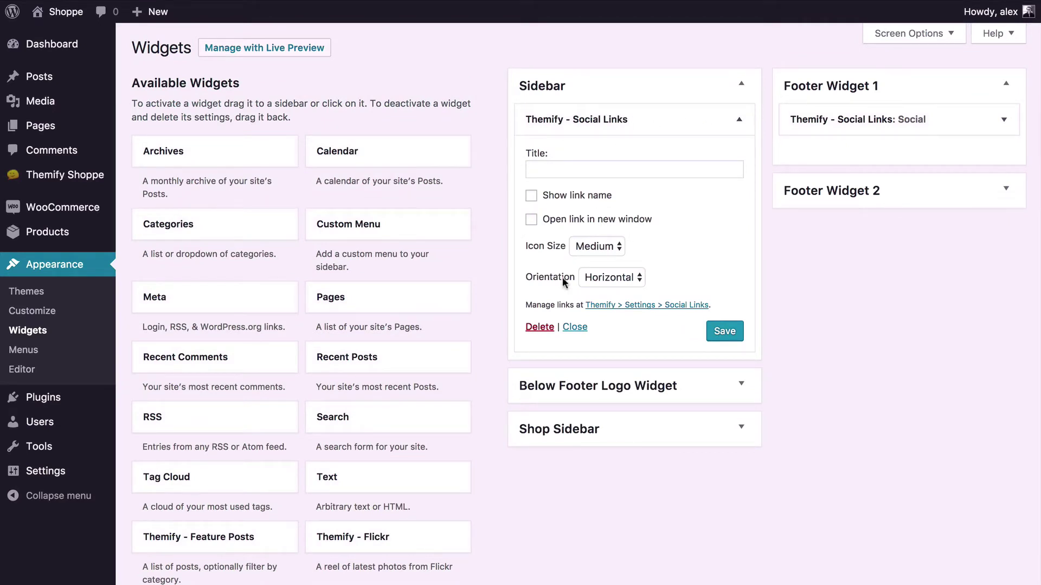
click(538, 328)
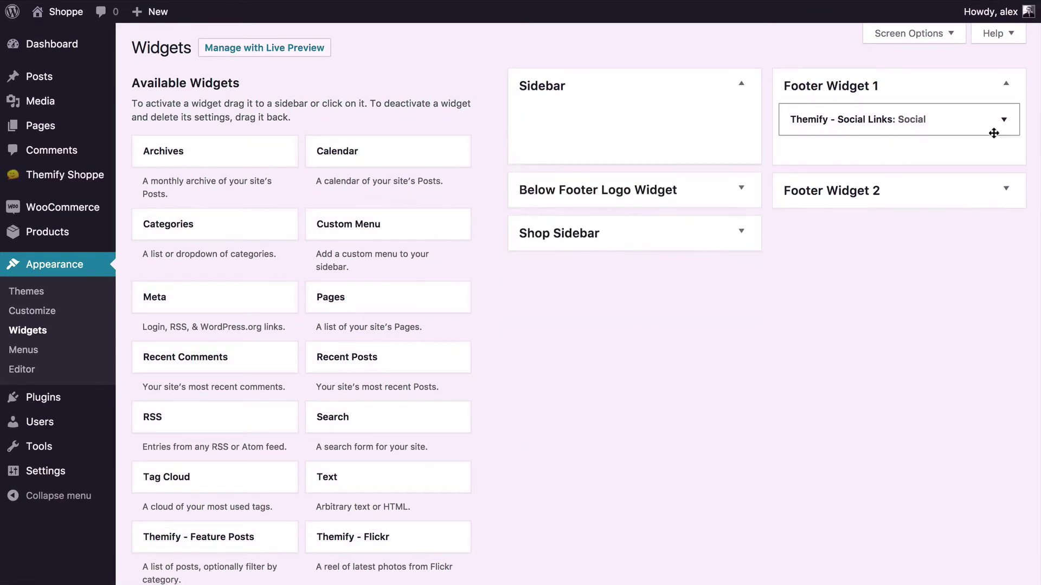
Set the orientation of the Social Links widget in Footer Widget 1 to Vertical and save the widget.
click(1000, 130)
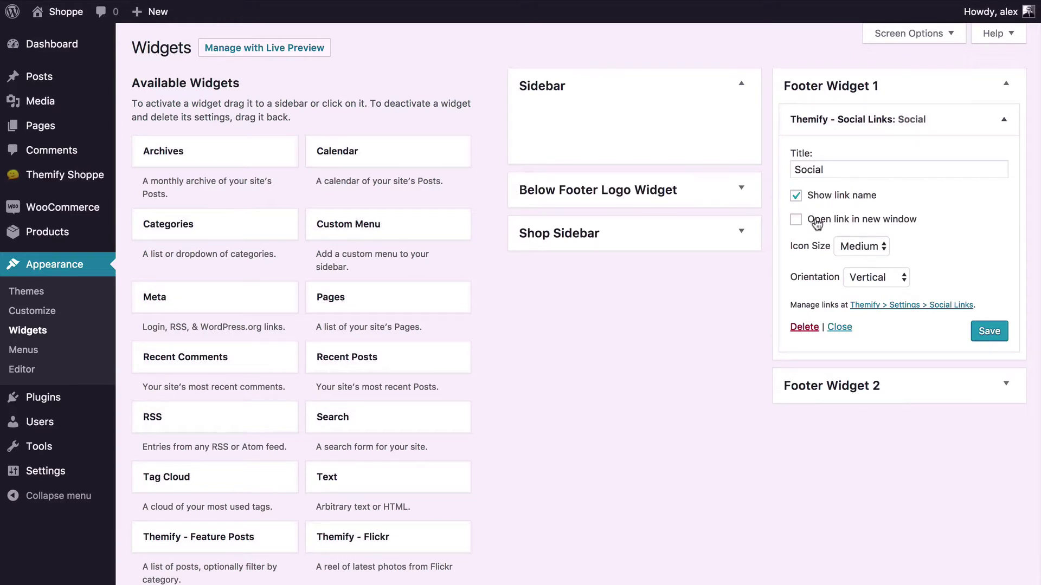
click(868, 277)
click(868, 273)
click(989, 331)
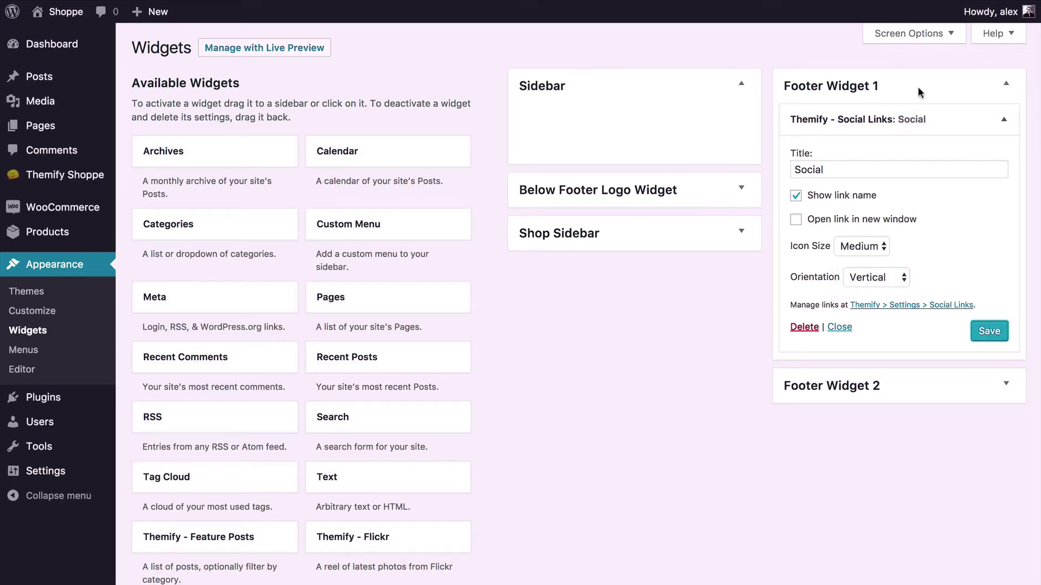
click(1002, 119)
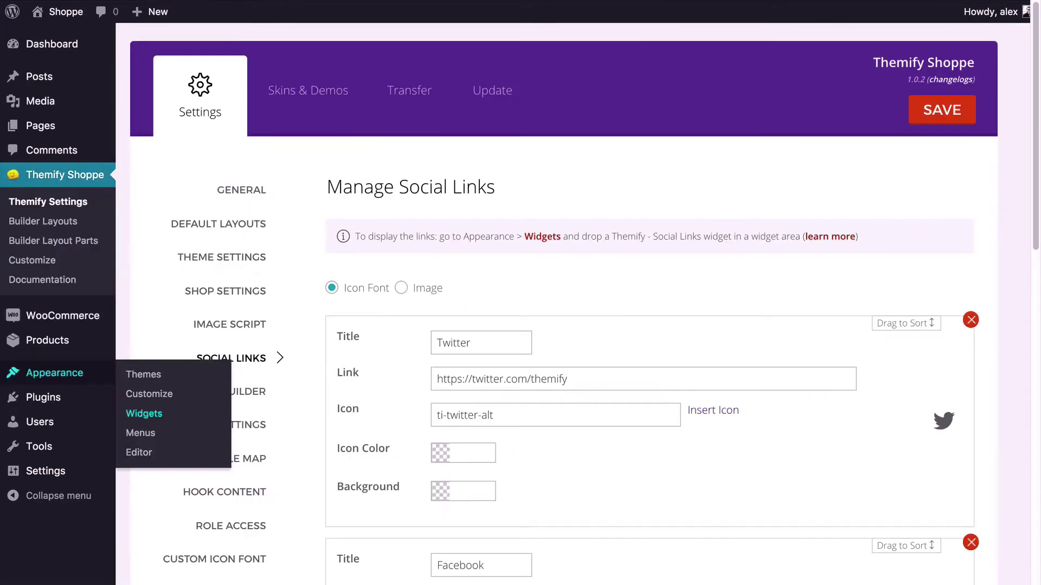
Try switching the social links from Icon Font to Image in the theme settings, and switch back to Icon Font.
click(499, 267)
scroll(500, 266, down, 4)
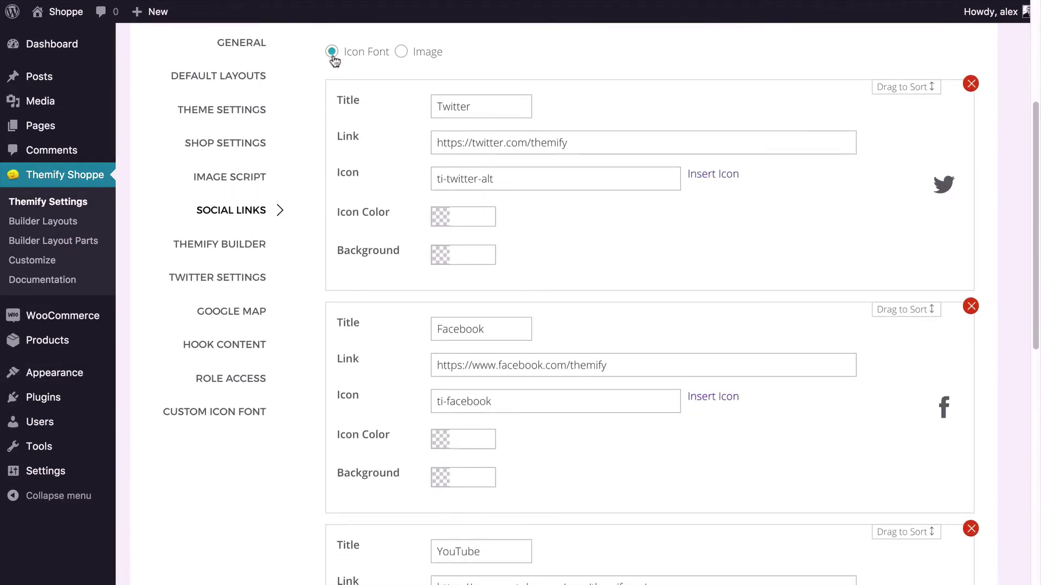
click(405, 52)
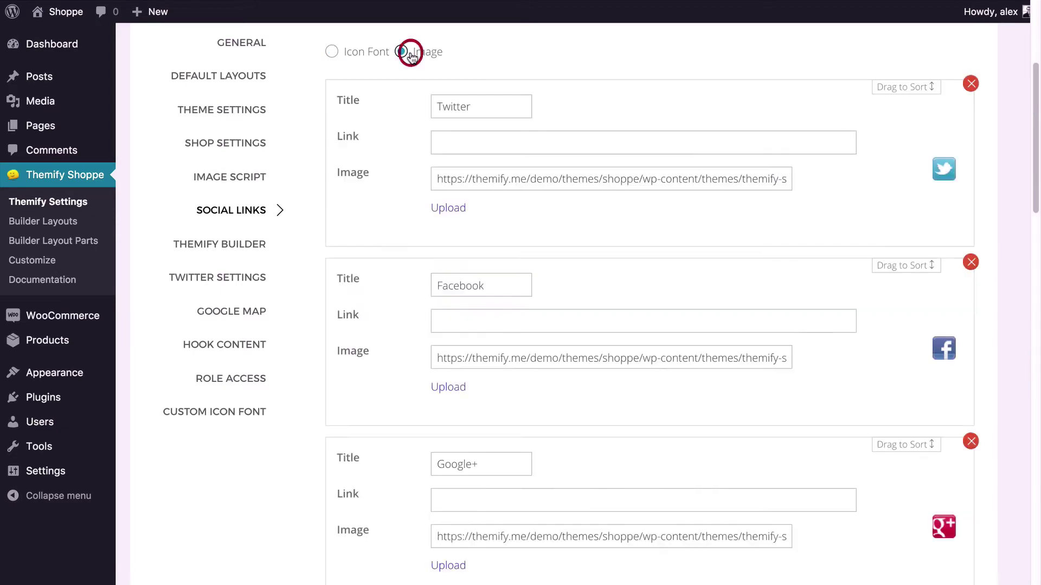
click(348, 53)
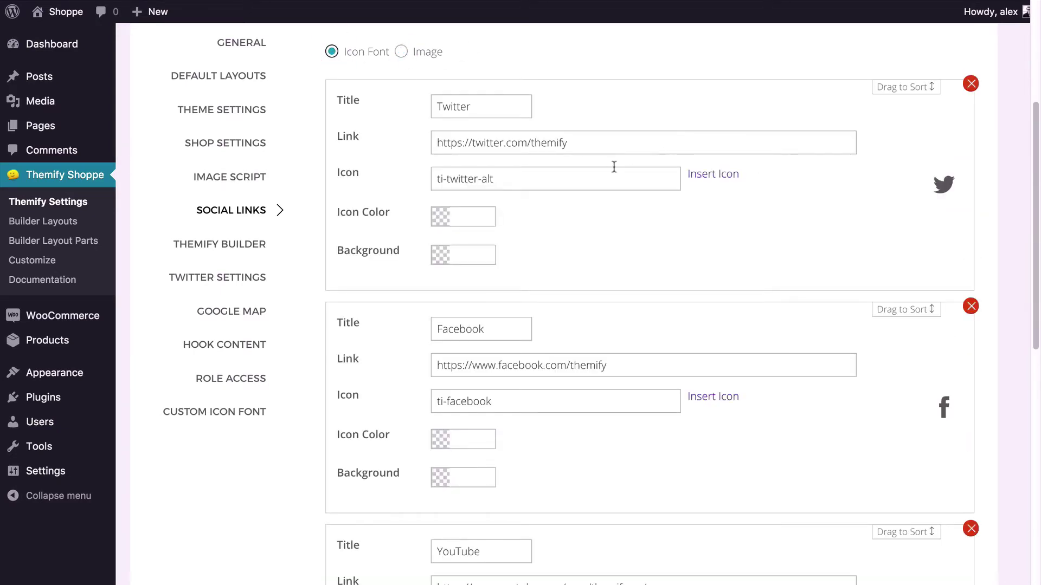
Browse the Themify icon choices for the Twitter link down to the Brand Icons, and compare the Image and Icon Font types.
click(726, 181)
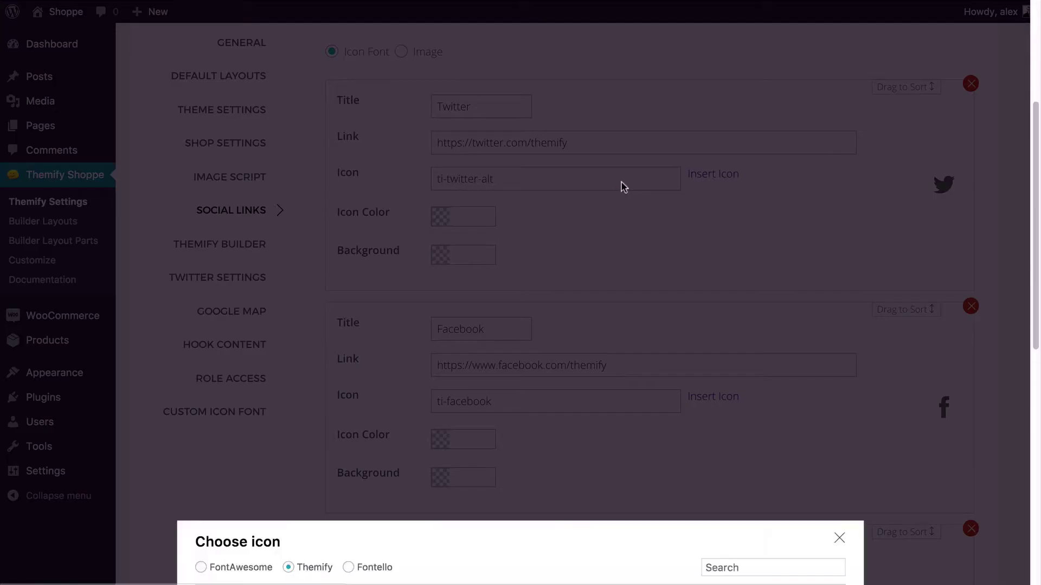
scroll(413, 332, down, 20)
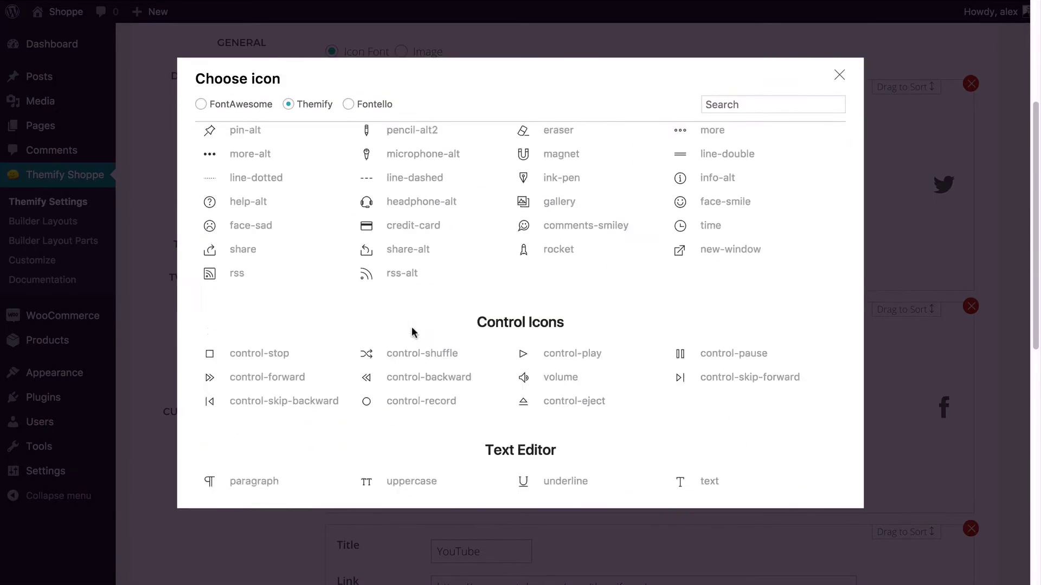
scroll(414, 332, up, 5)
scroll(414, 331, down, 6)
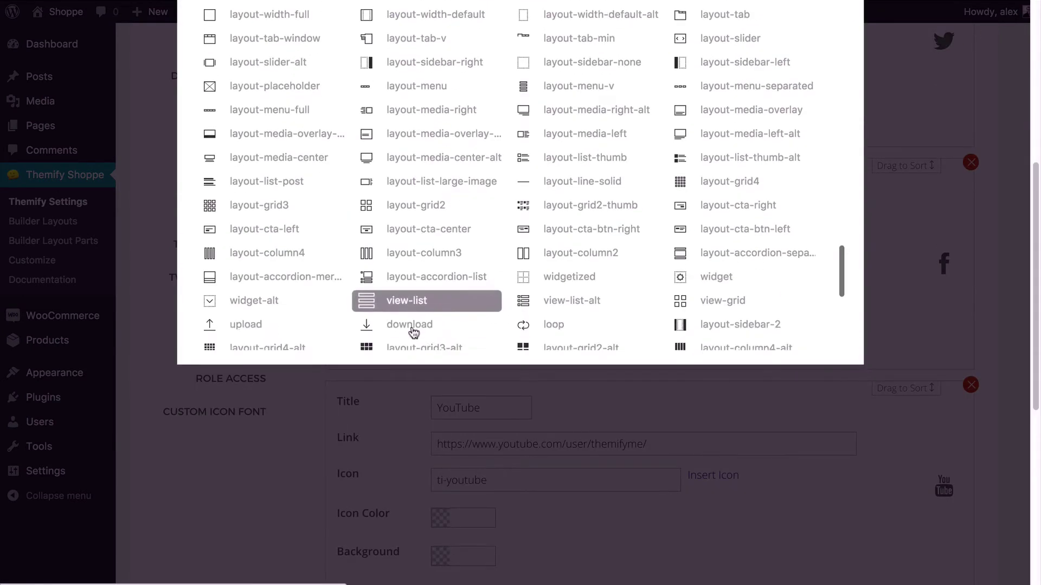
scroll(482, 181, down, 3)
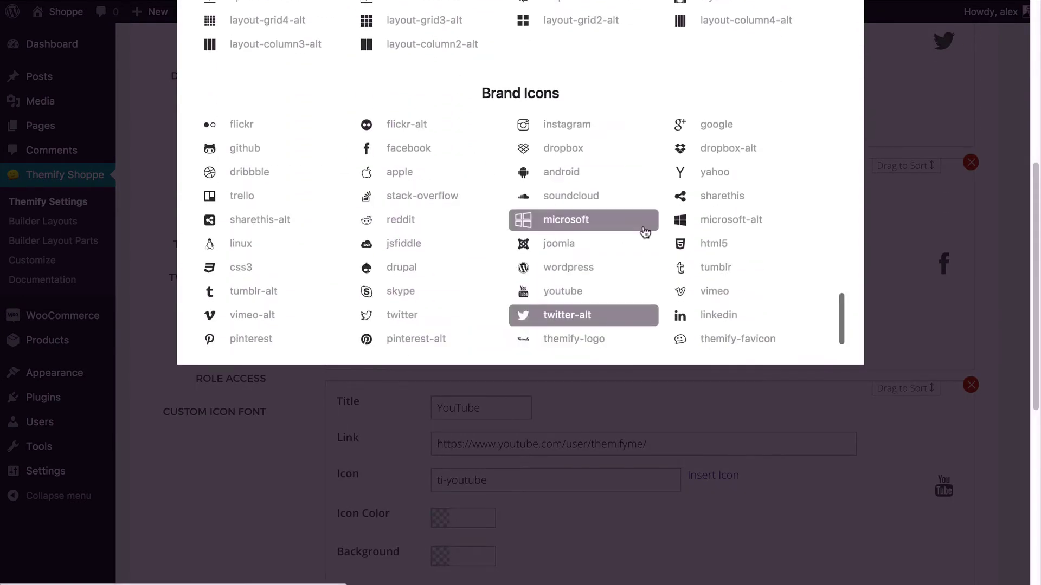
scroll(779, 157, down, 2)
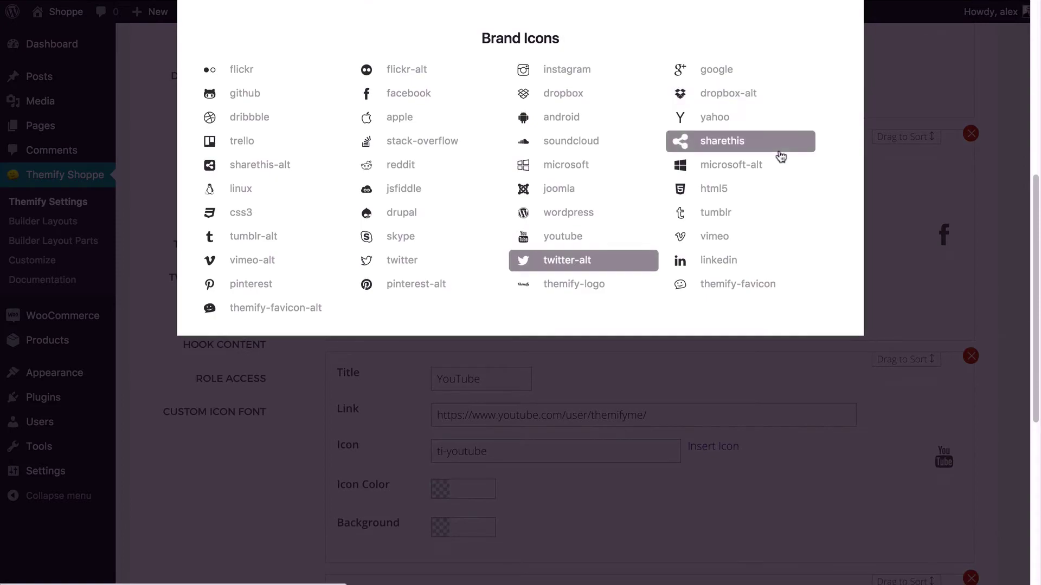
scroll(676, 406, up, 8)
scroll(676, 406, up, 5)
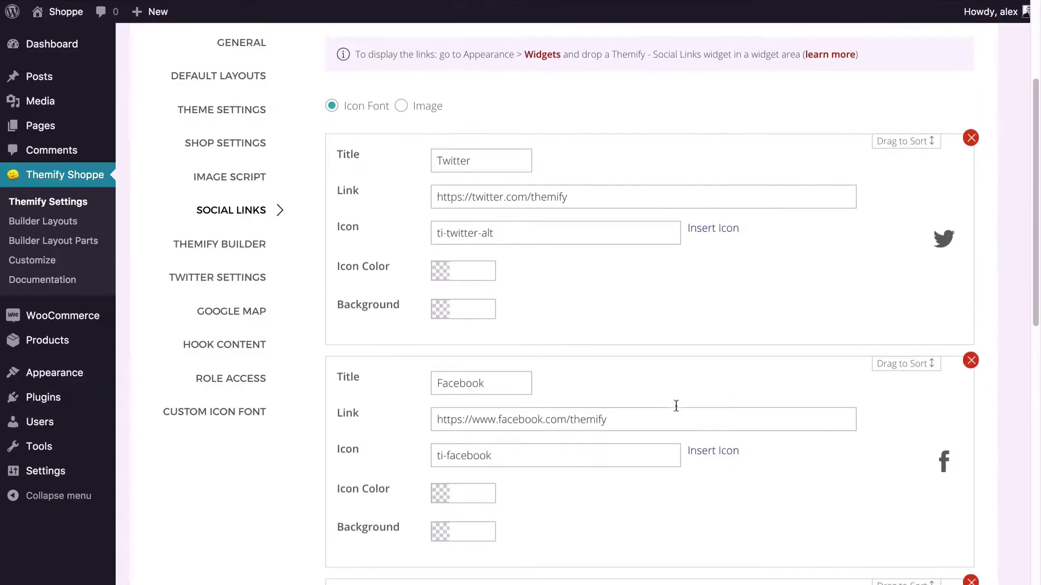
click(402, 144)
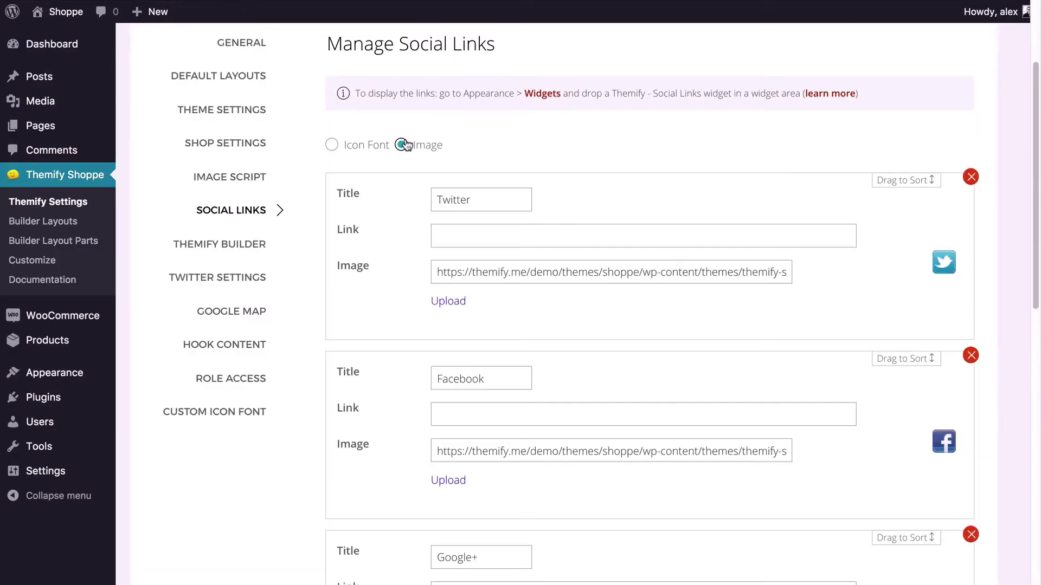
click(332, 145)
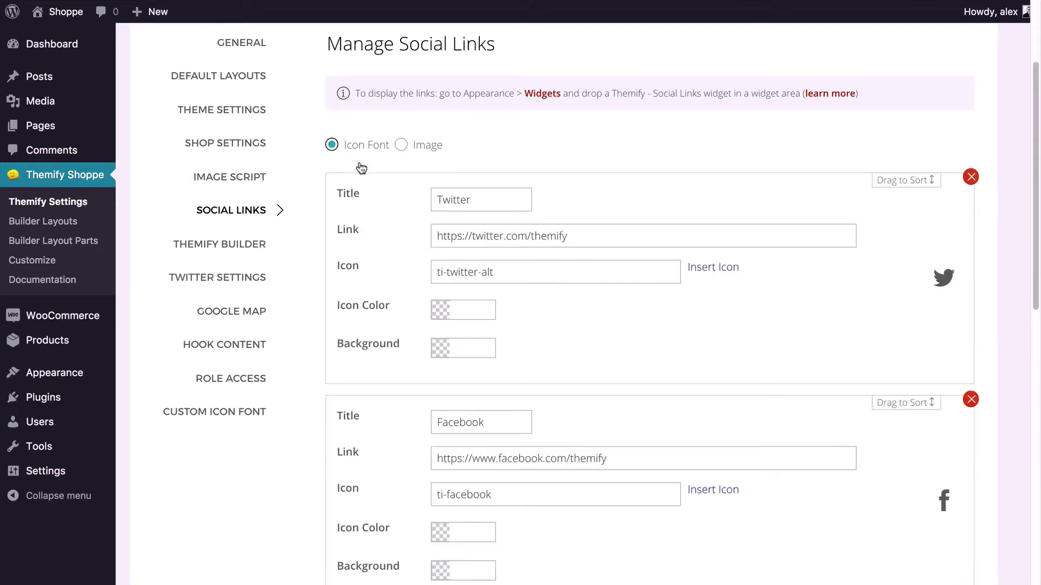
Try adding a blank social link after Pinterest, and delete it again.
scroll(402, 221, down, 12)
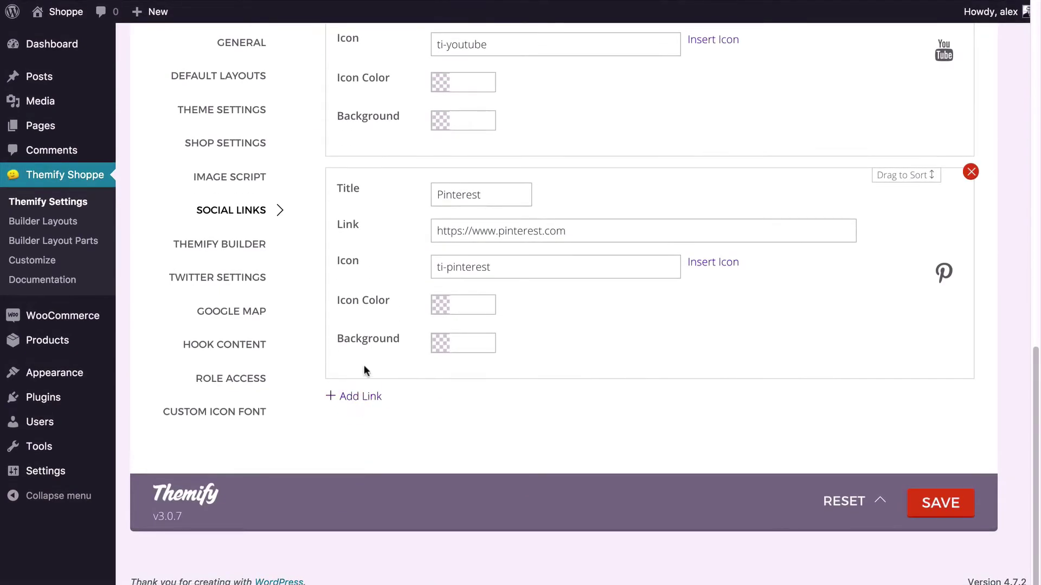
click(360, 397)
scroll(431, 343, down, 3)
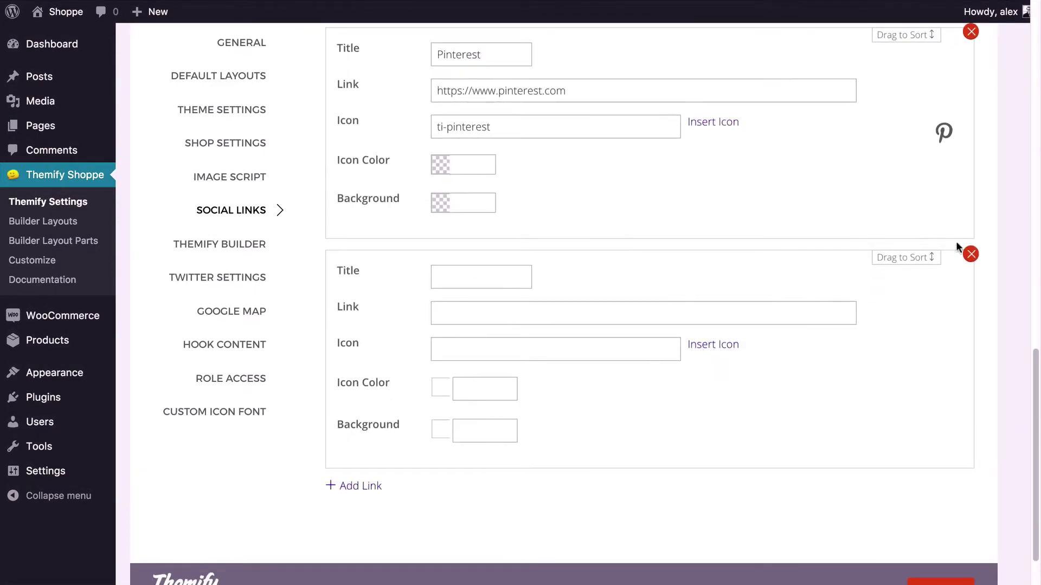
click(970, 254)
Reorder the social links so that Twitter comes after Facebook.
scroll(815, 205, up, 15)
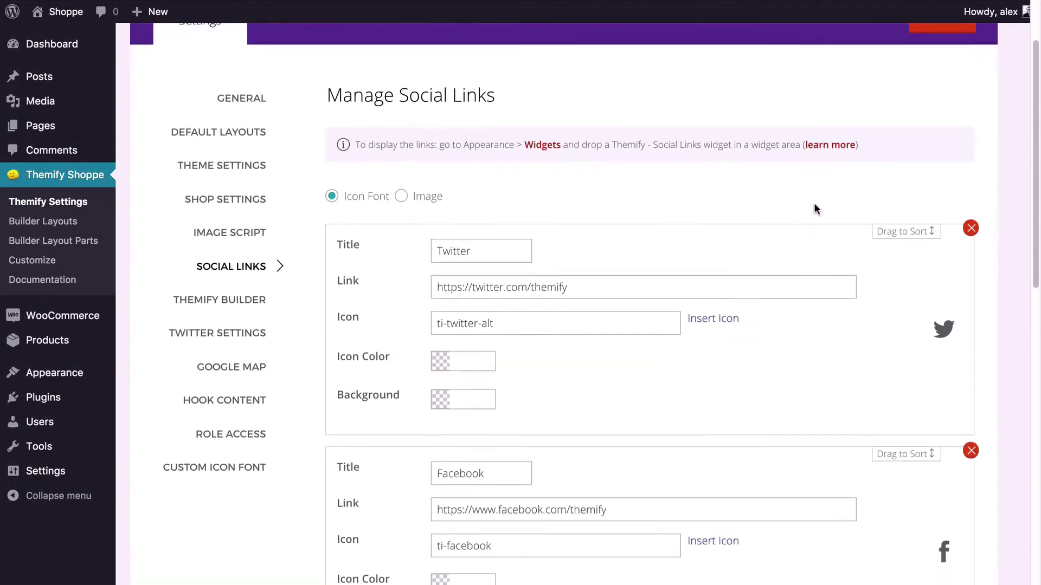
scroll(815, 206, down, 2)
drag(911, 156, 886, 254)
scroll(841, 207, up, 3)
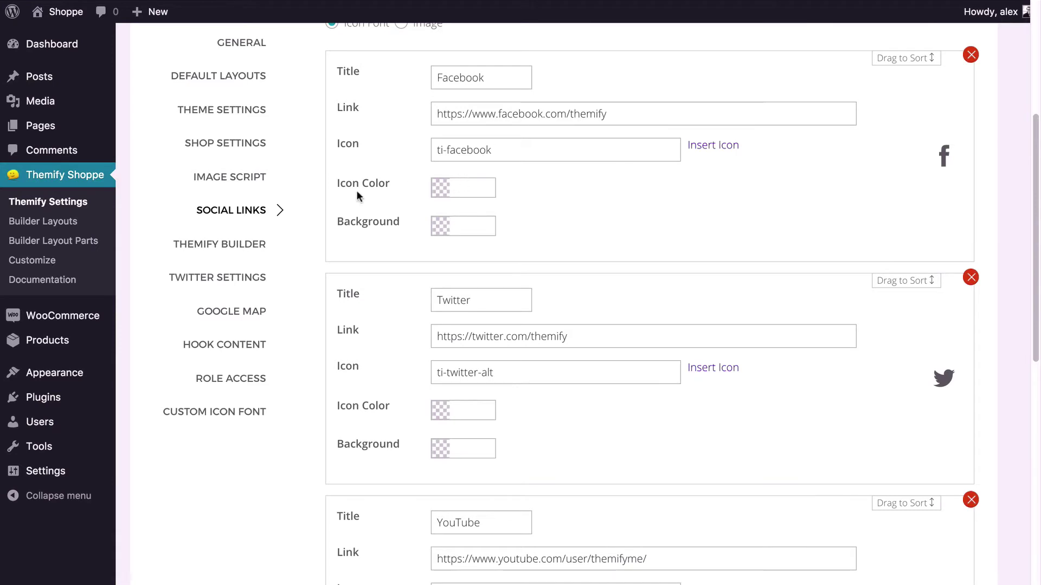
Set the Facebook link's icon color to #ffffff and save the theme settings.
click(470, 188)
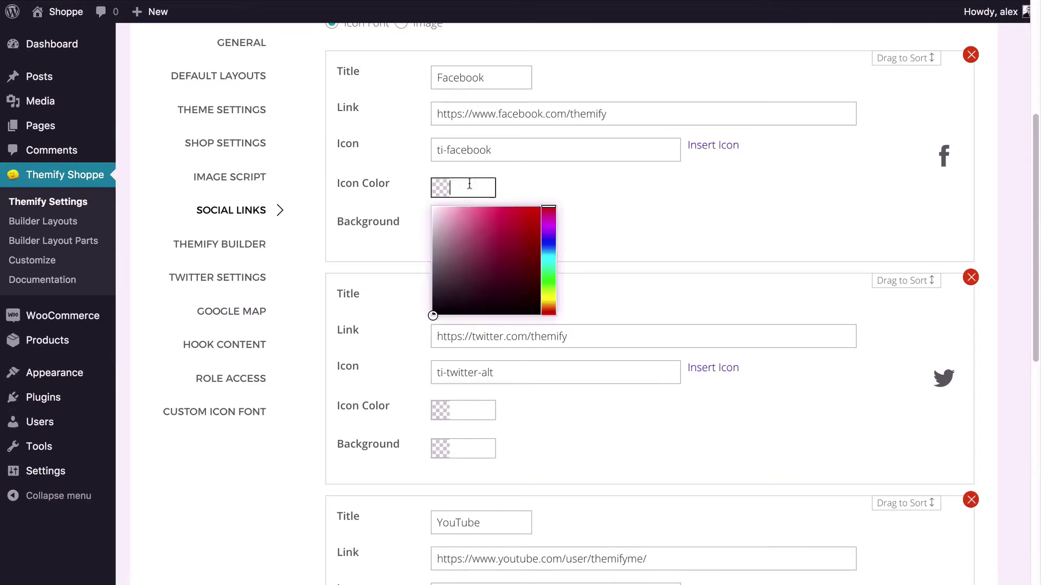
drag(474, 237, 432, 209)
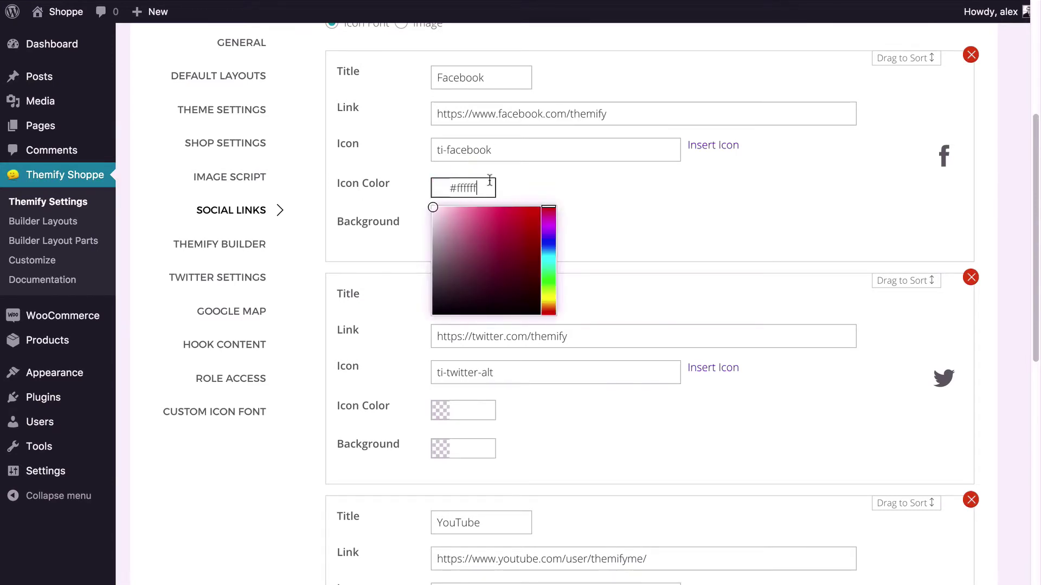
click(580, 173)
scroll(587, 202, down, 4)
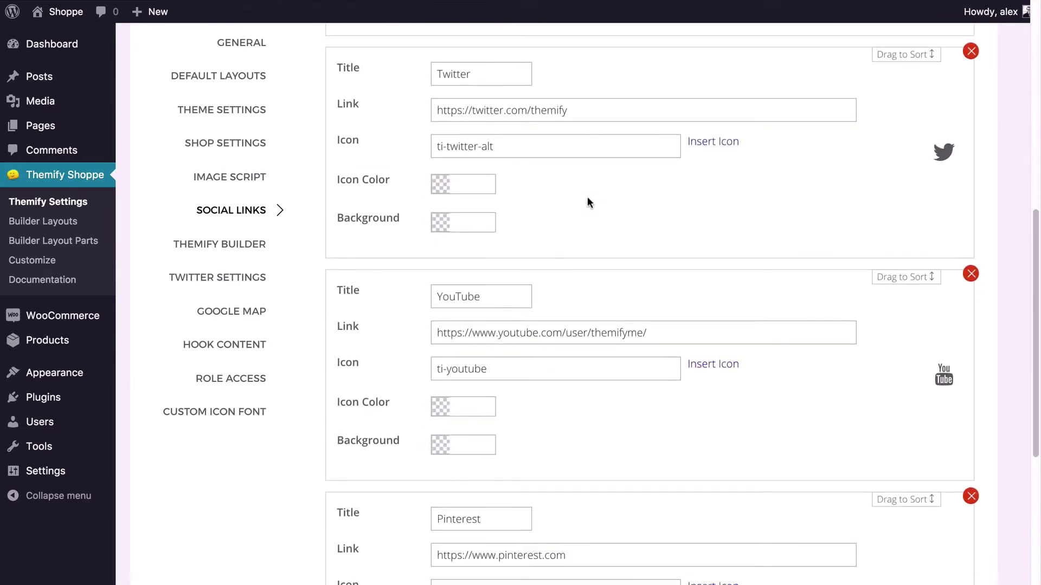
scroll(589, 202, down, 6)
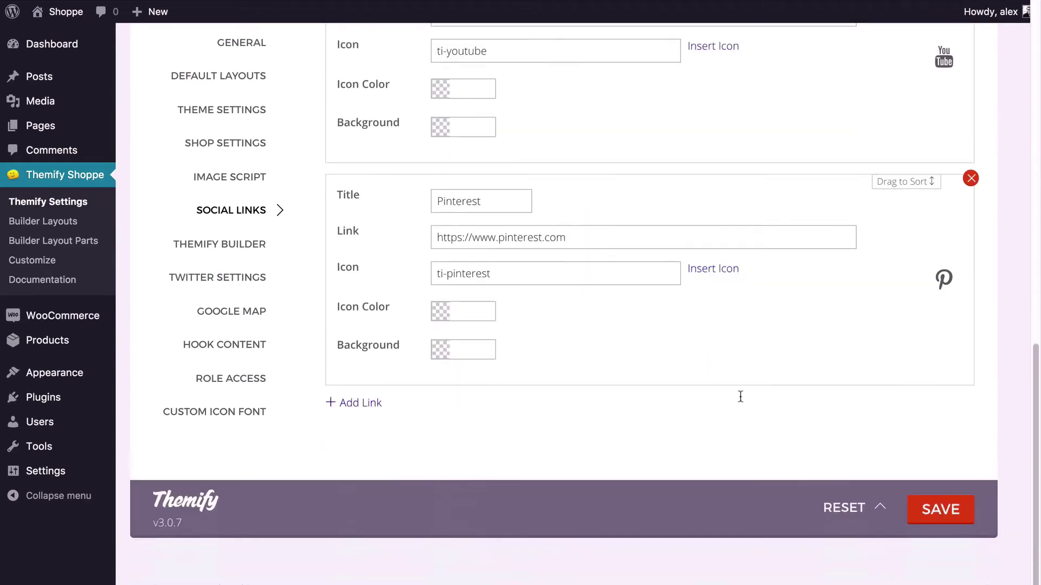
click(935, 518)
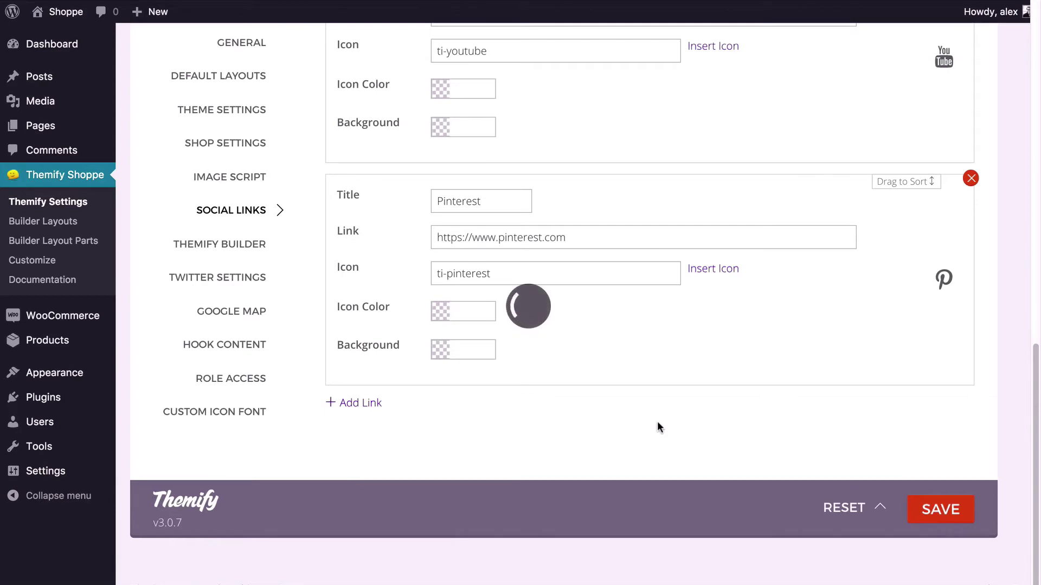
Examine the Themify Builder options and the choices for Appearance Animation, Parallax Background and Parallax Scrolling.
click(207, 247)
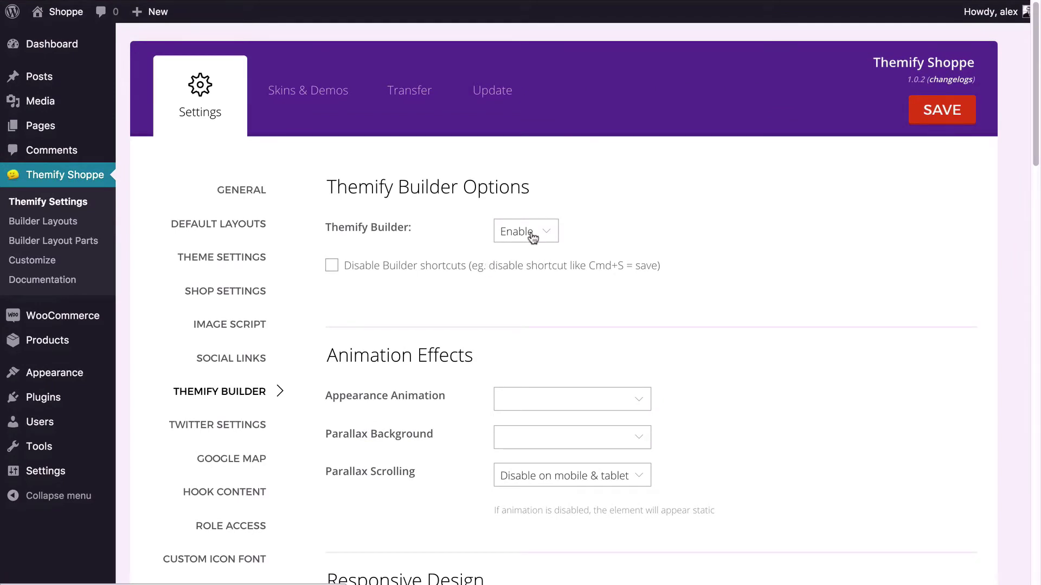
scroll(533, 237, down, 2)
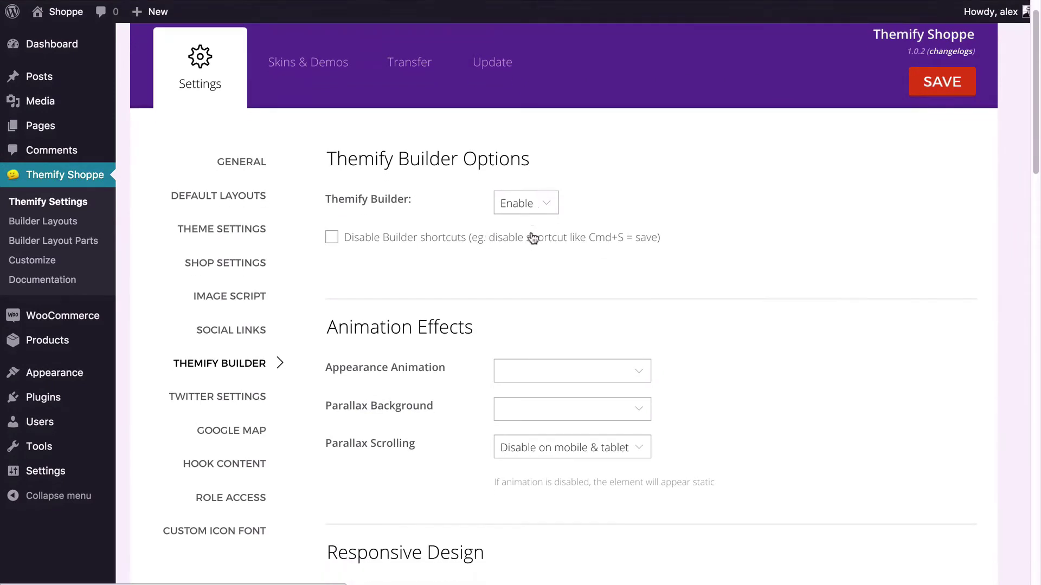
scroll(532, 233, down, 3)
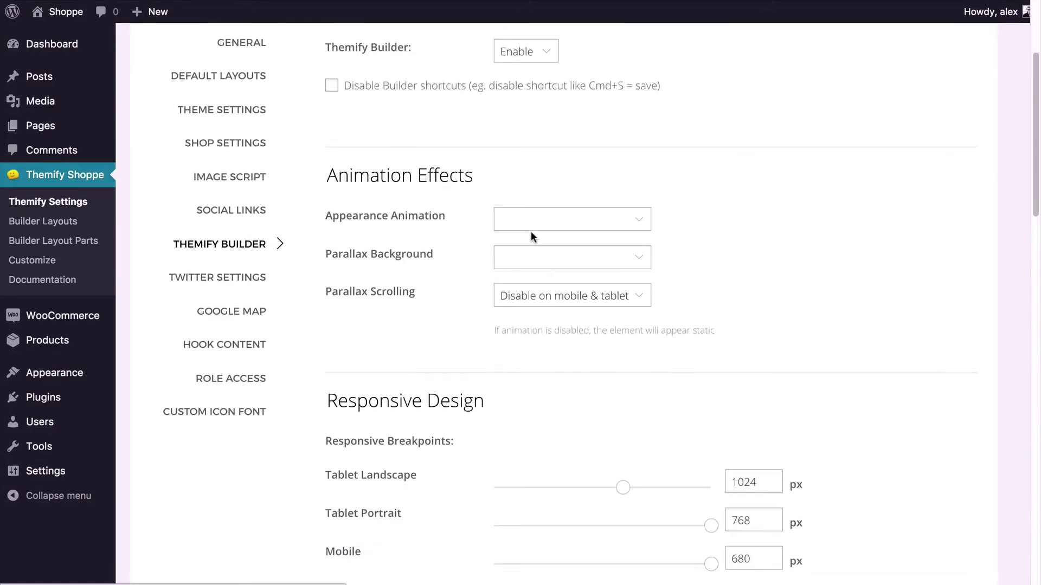
click(549, 225)
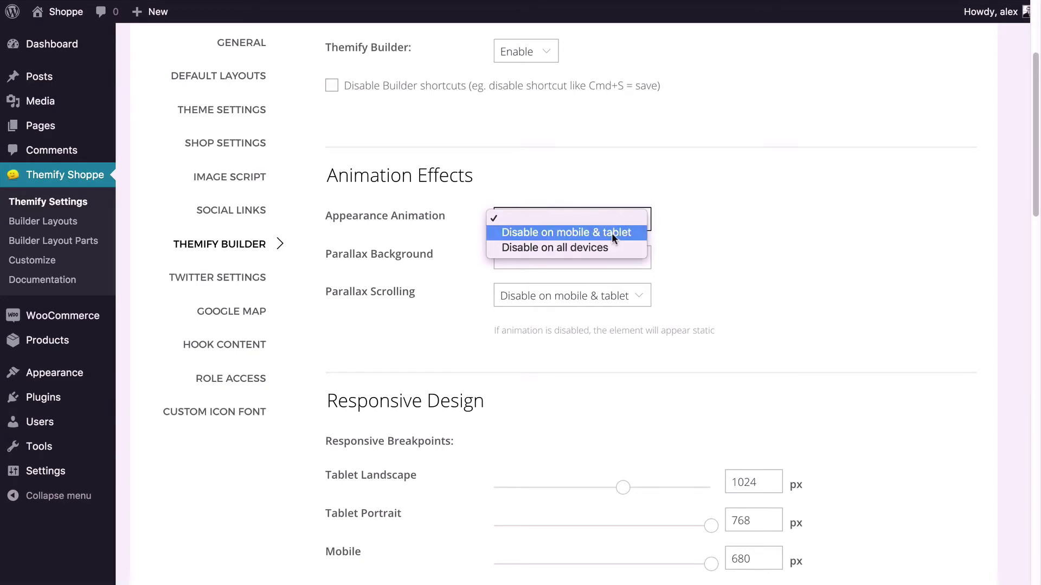
click(711, 249)
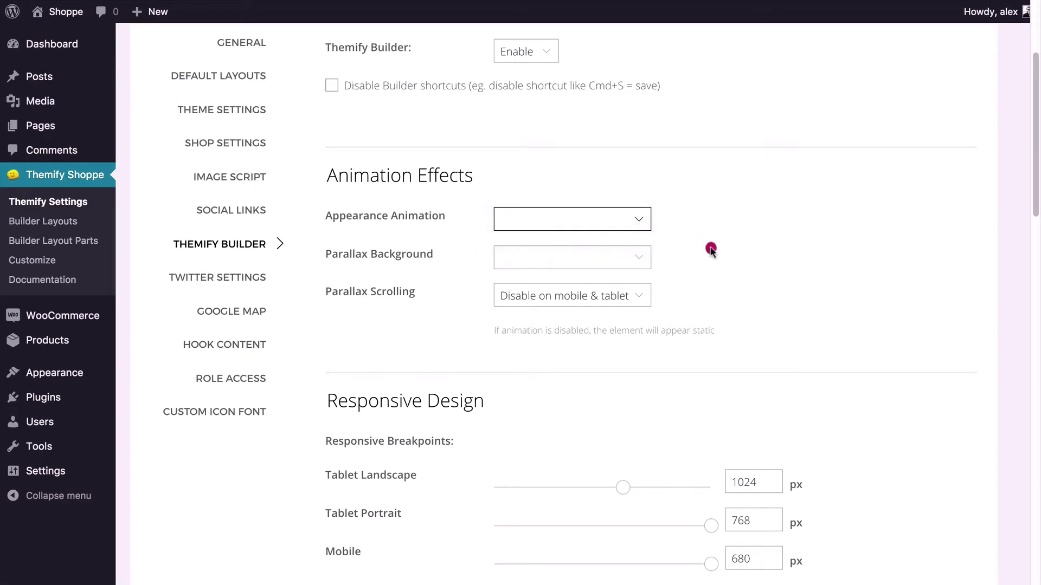
click(618, 260)
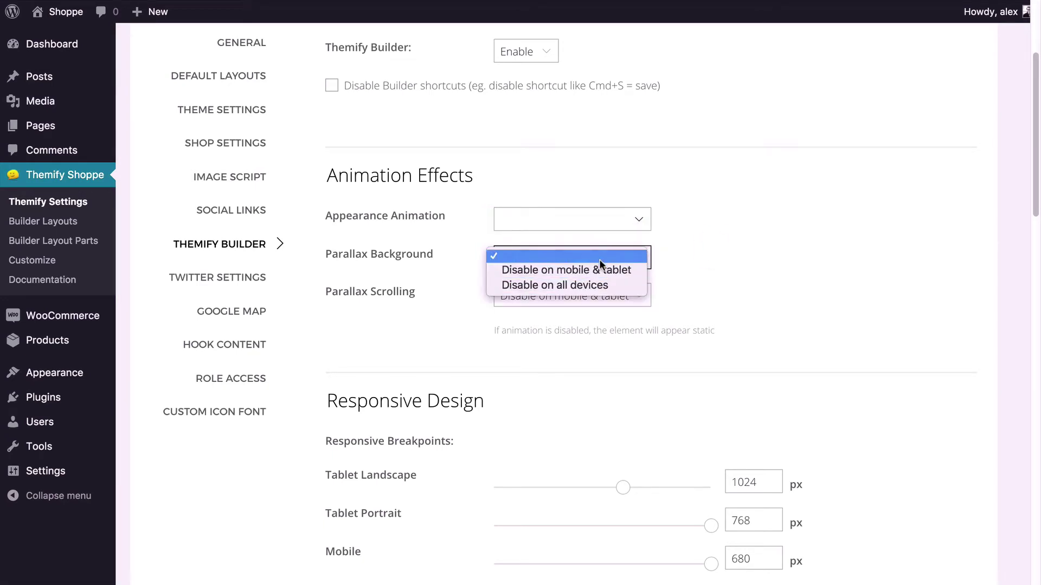
click(712, 266)
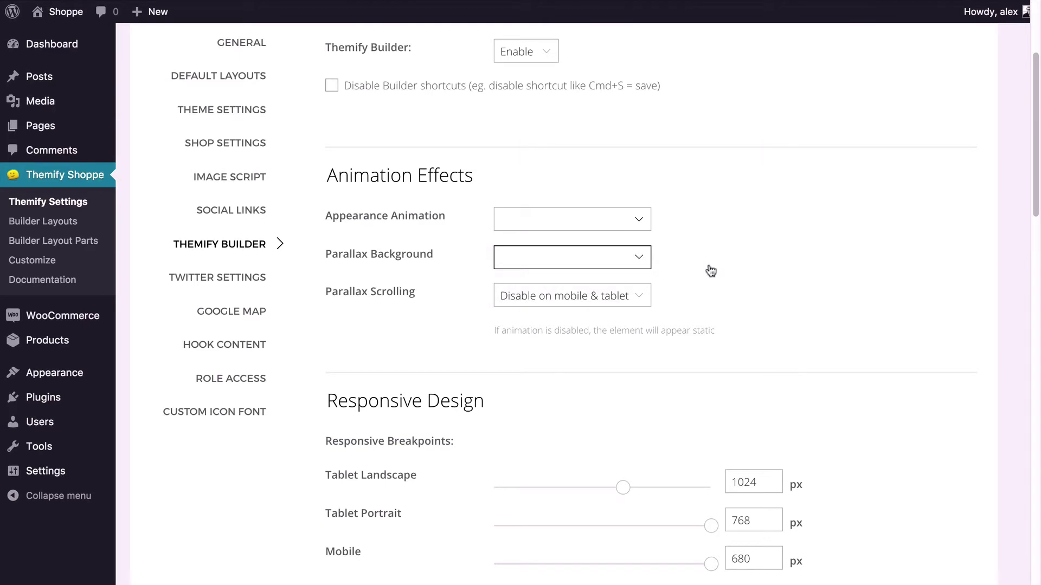
click(599, 302)
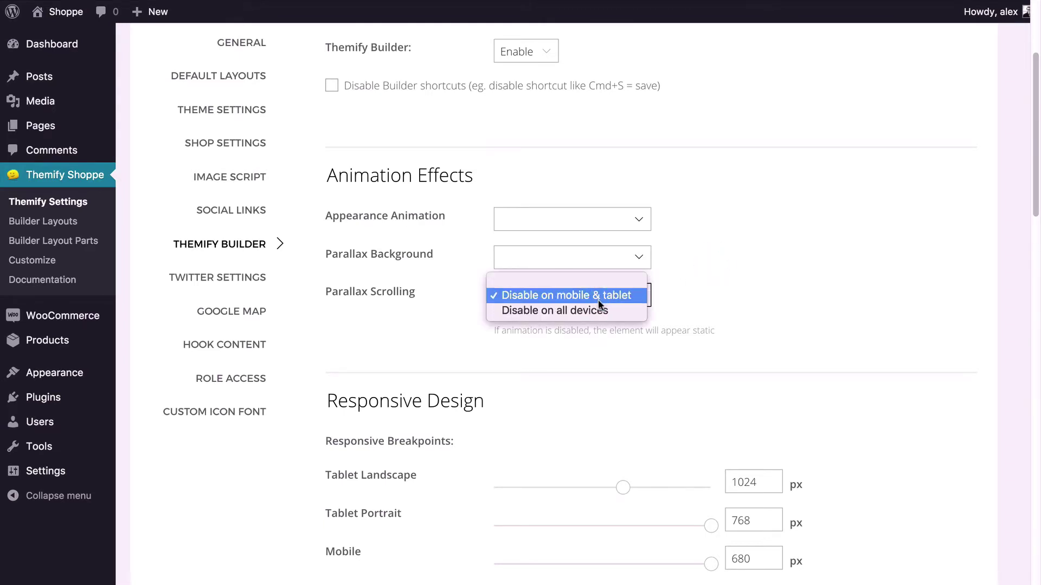
click(747, 295)
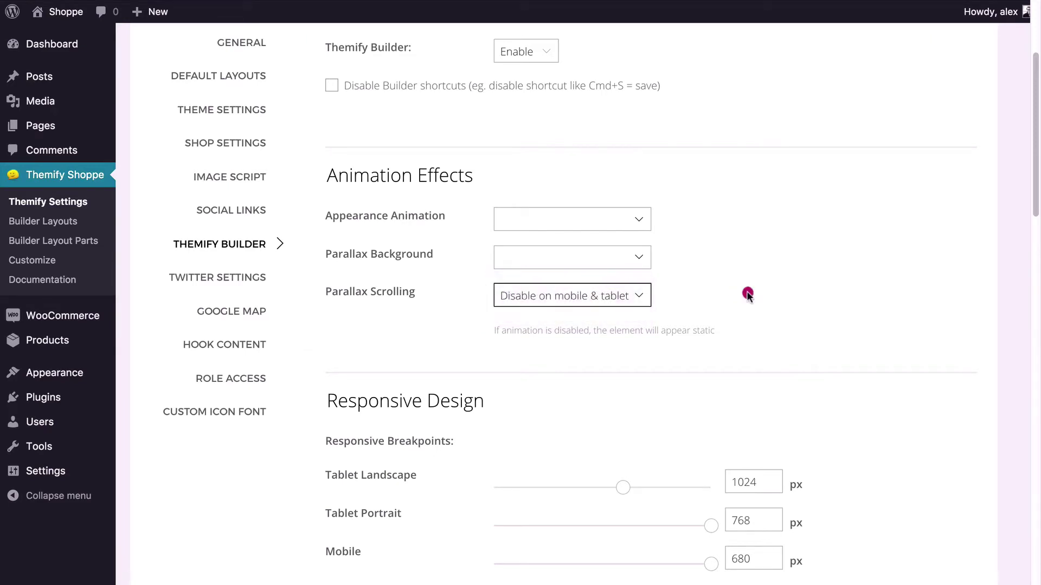
Review the responsive breakpoints and the Exclude Builder Modules list, and open the Twitter API settings.
scroll(747, 294, down, 3)
scroll(747, 294, down, 2)
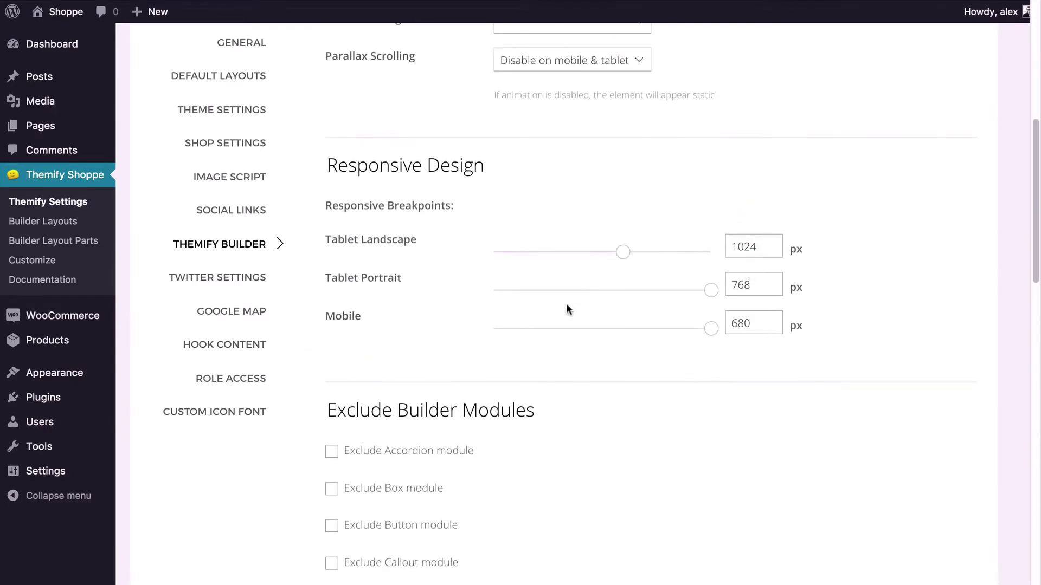
scroll(567, 309, down, 2)
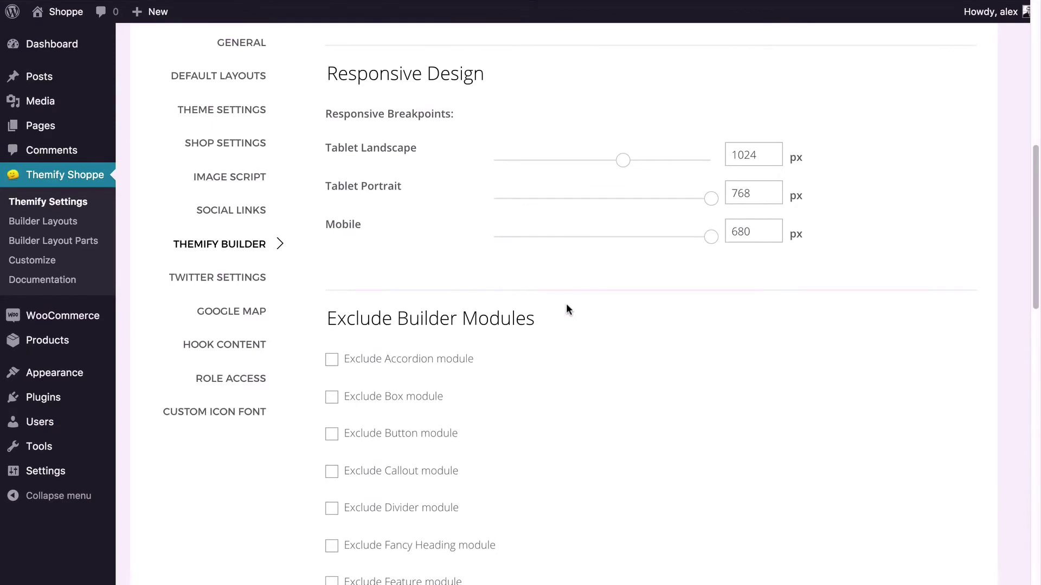
scroll(567, 309, down, 6)
scroll(594, 399, down, 14)
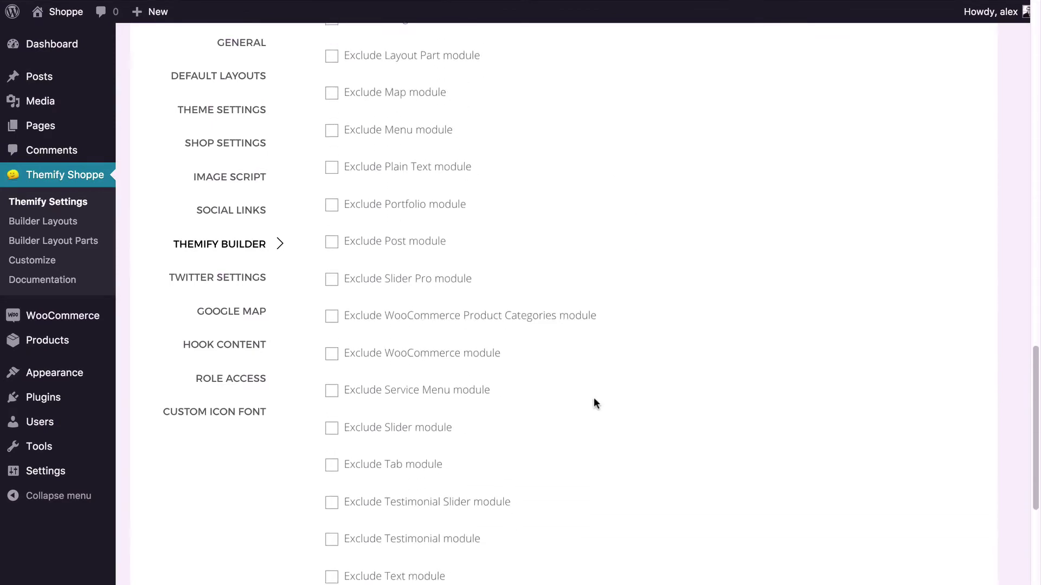
scroll(594, 399, up, 16)
scroll(593, 403, up, 13)
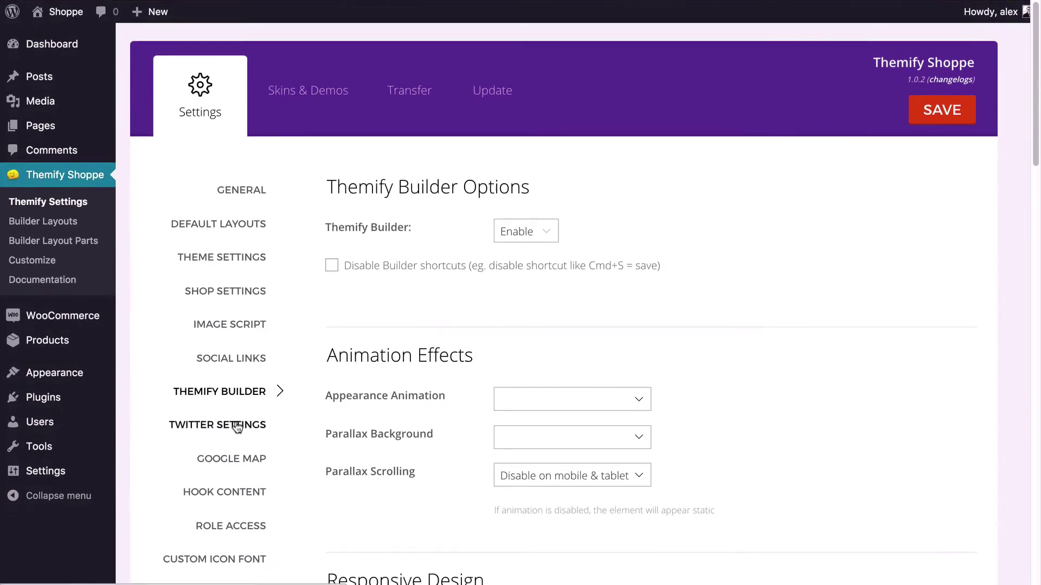
click(234, 427)
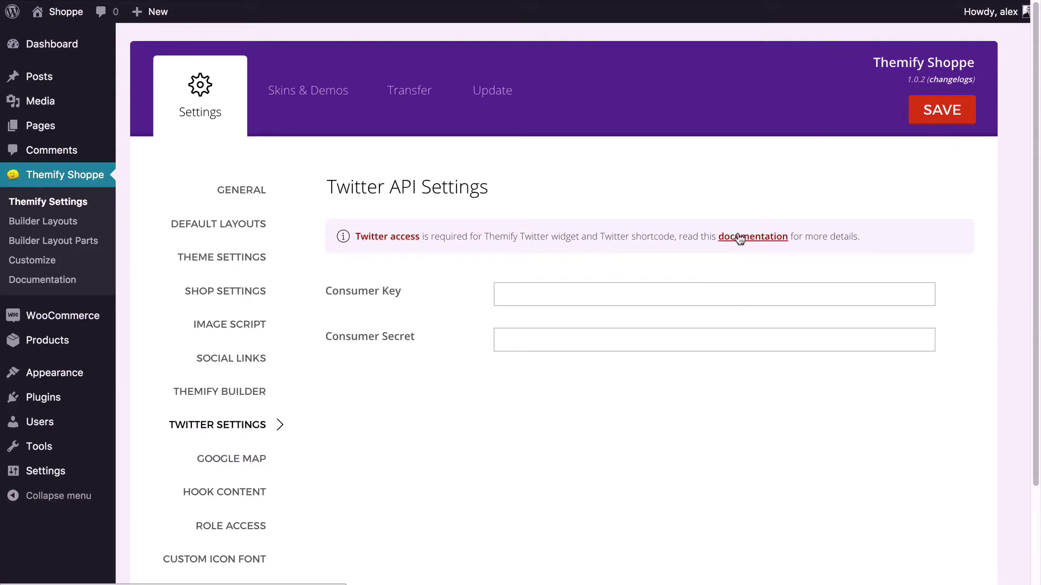
Review the Google Map API settings and try adding and removing a Hook Content item.
click(248, 467)
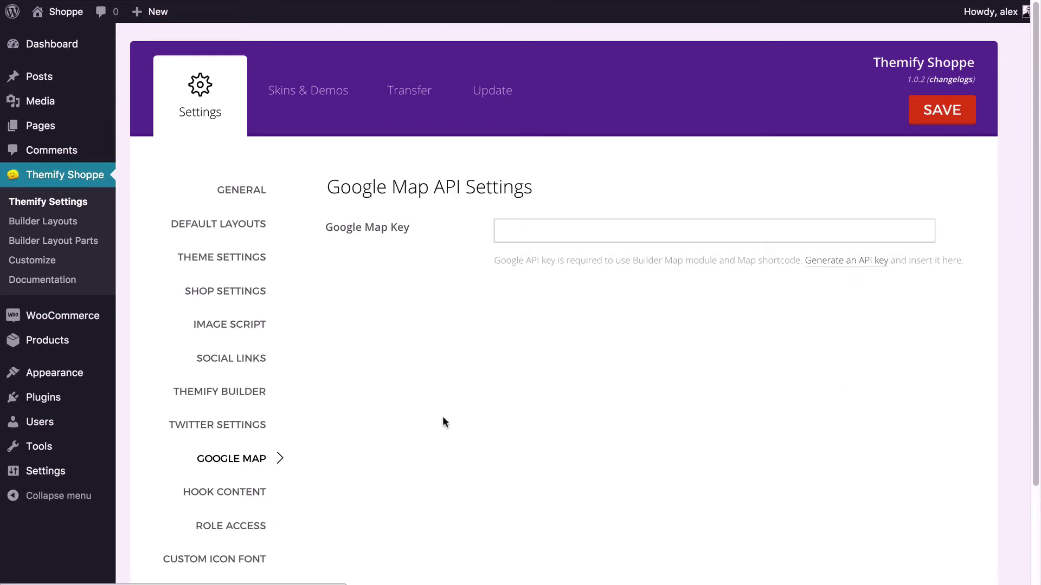
click(239, 493)
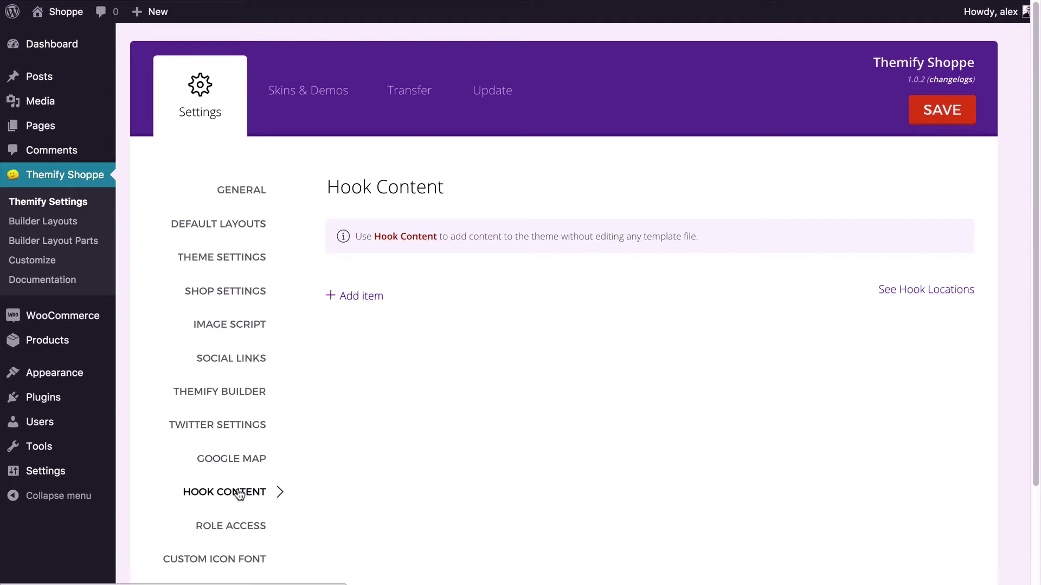
scroll(346, 360, down, 1)
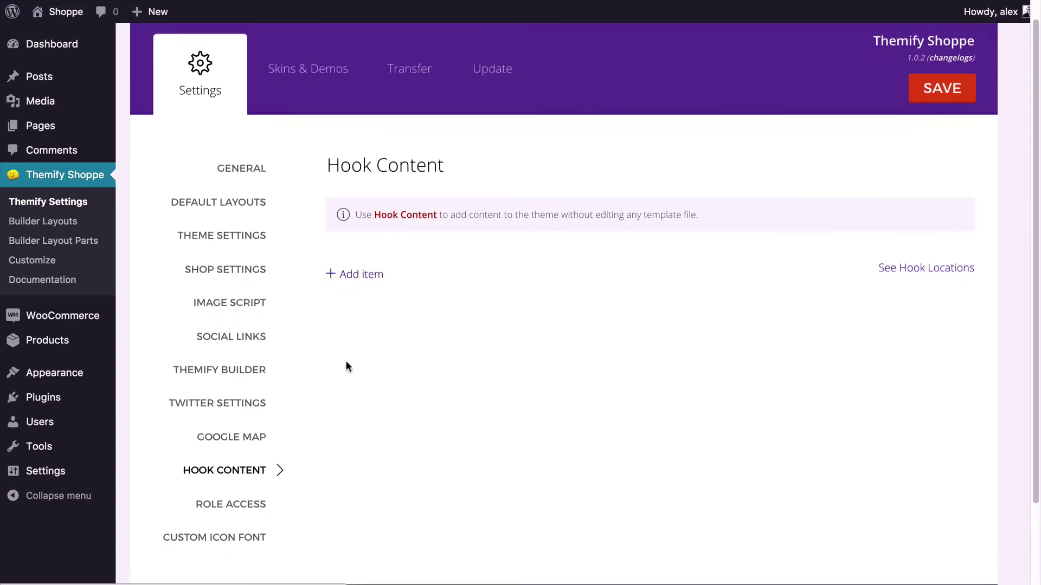
click(361, 266)
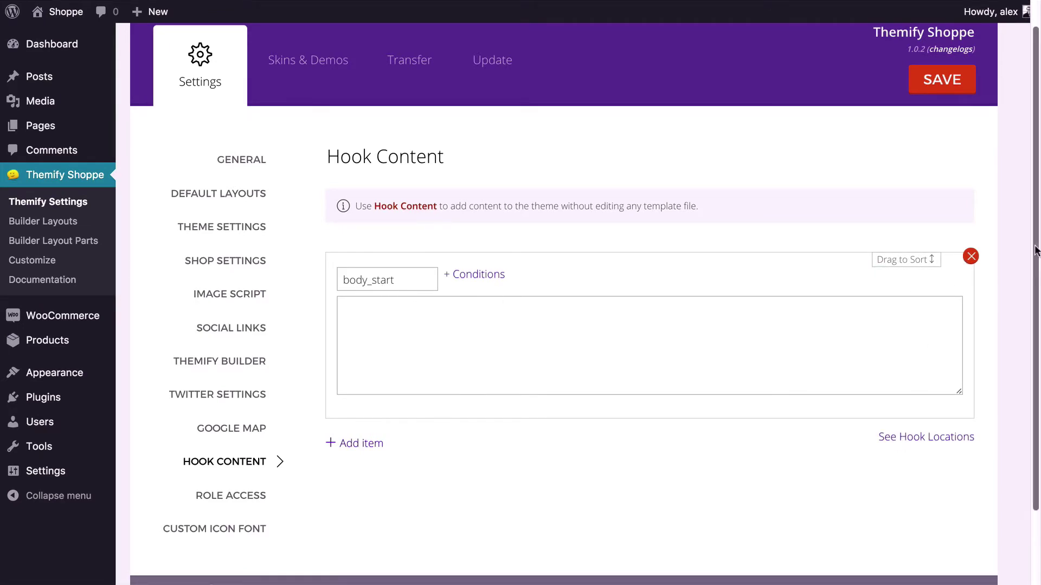
click(971, 257)
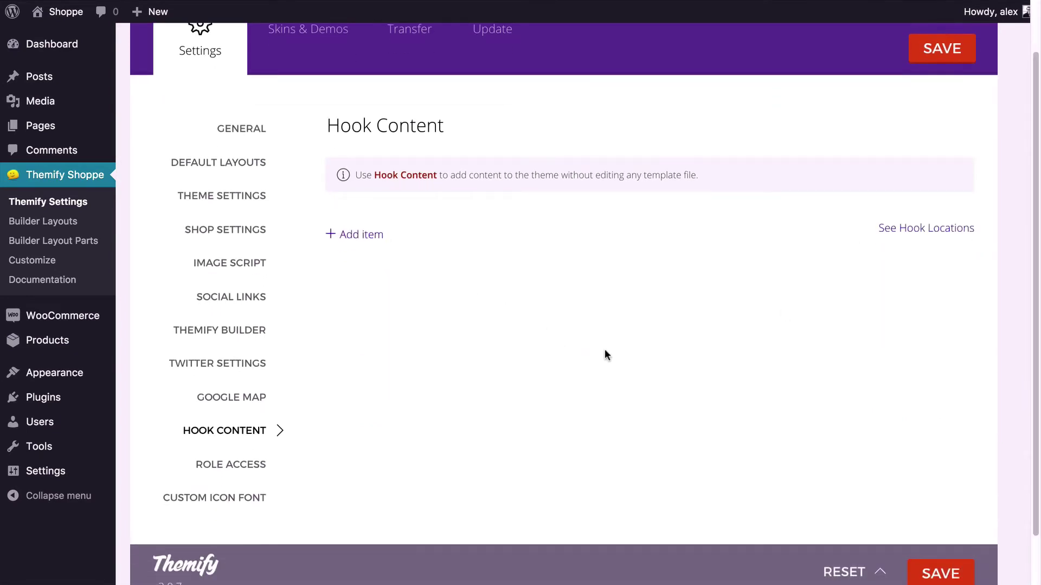
Examine the Role Access settings for the custom panel, Customizer, Builder Backend and Builder Frontend.
click(224, 468)
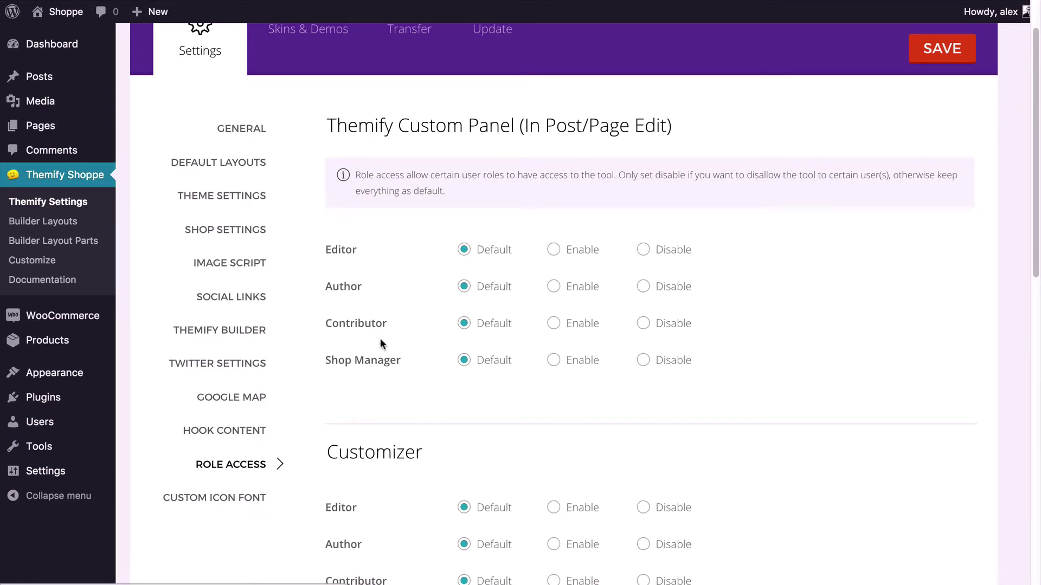
scroll(406, 360, down, 2)
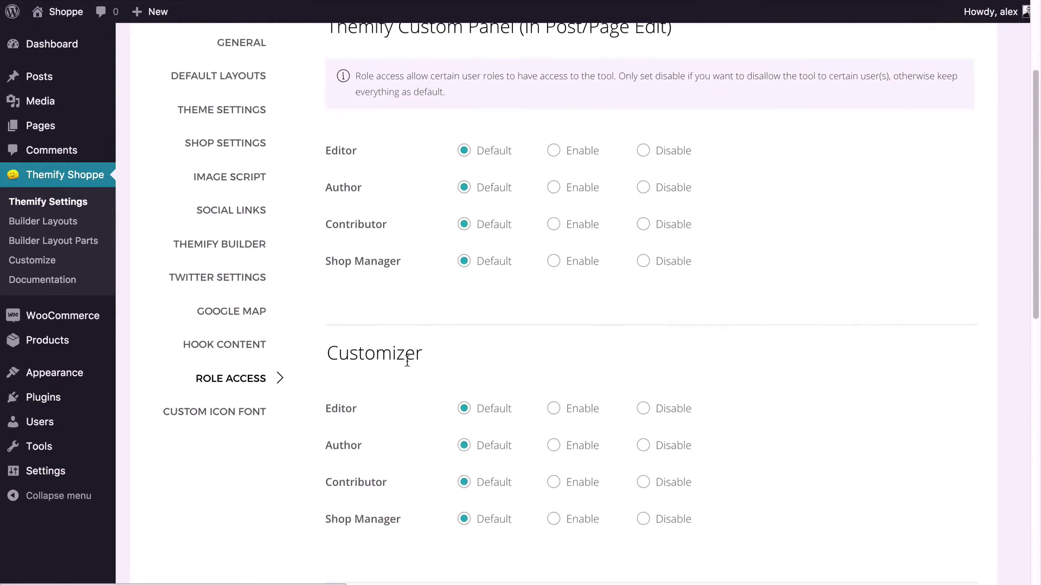
scroll(406, 360, down, 3)
scroll(407, 361, down, 8)
scroll(407, 362, up, 3)
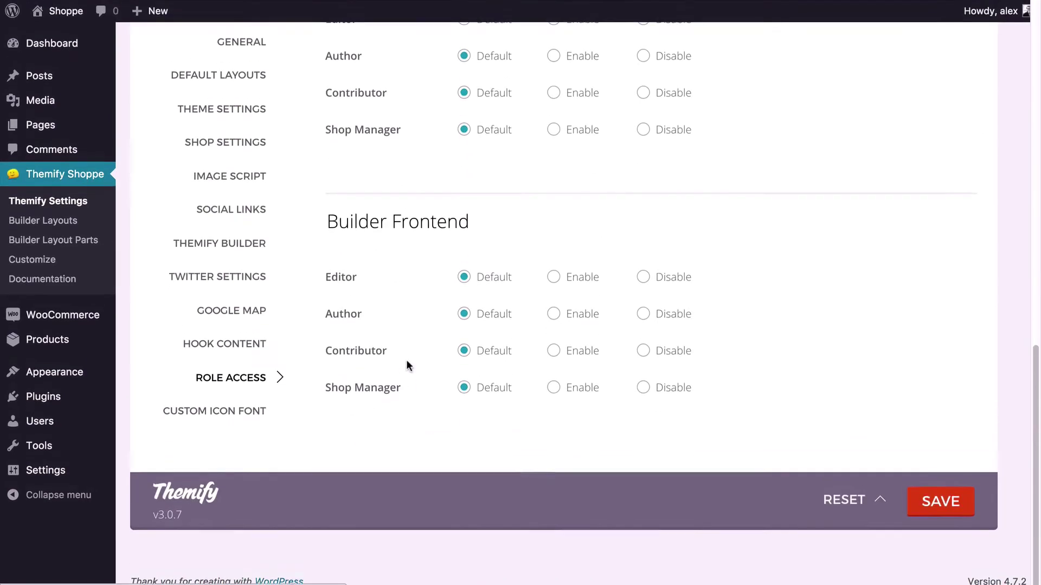
scroll(408, 366, up, 10)
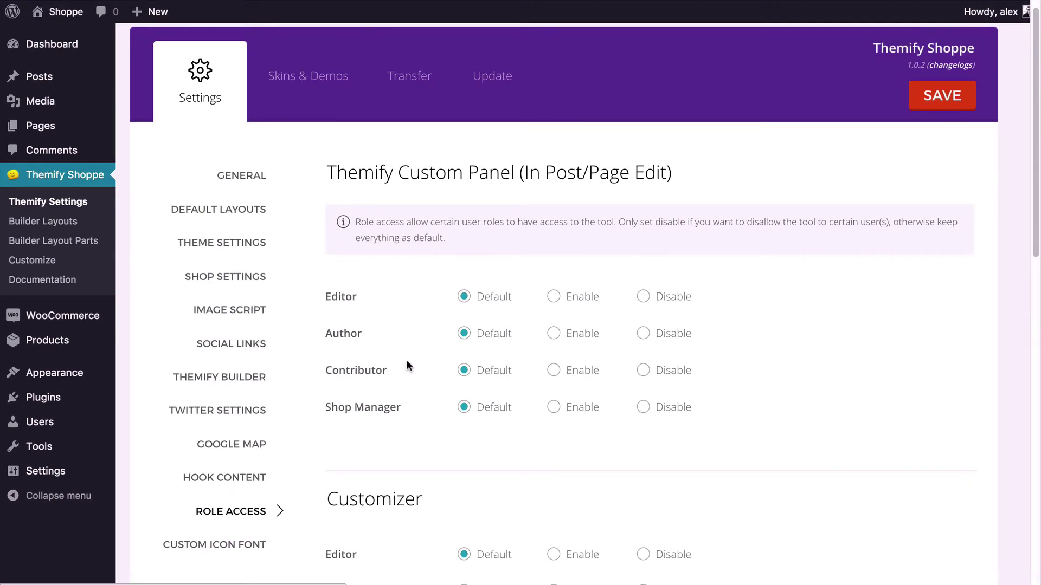
scroll(389, 312, down, 5)
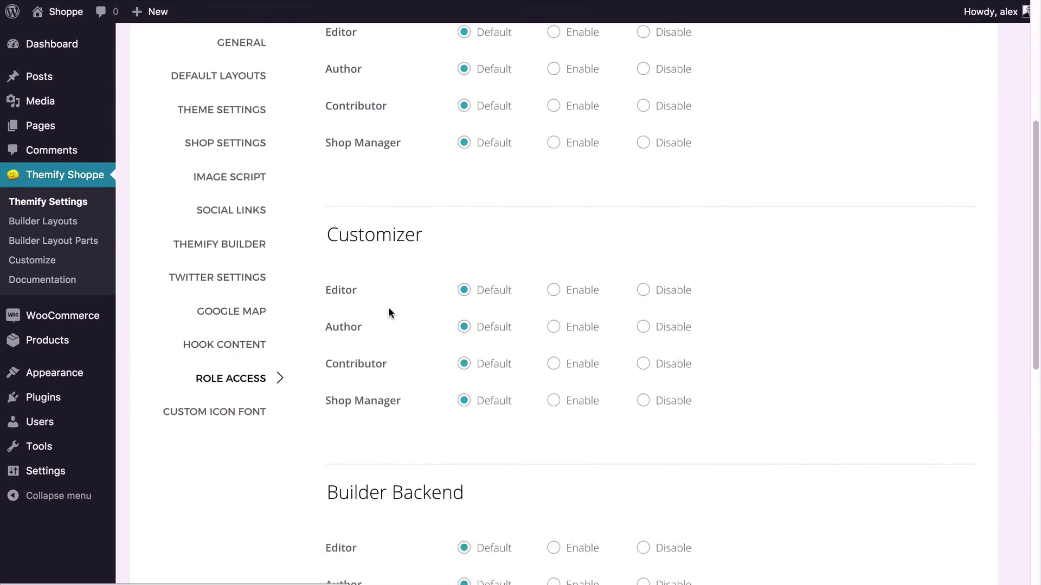
scroll(388, 313, down, 6)
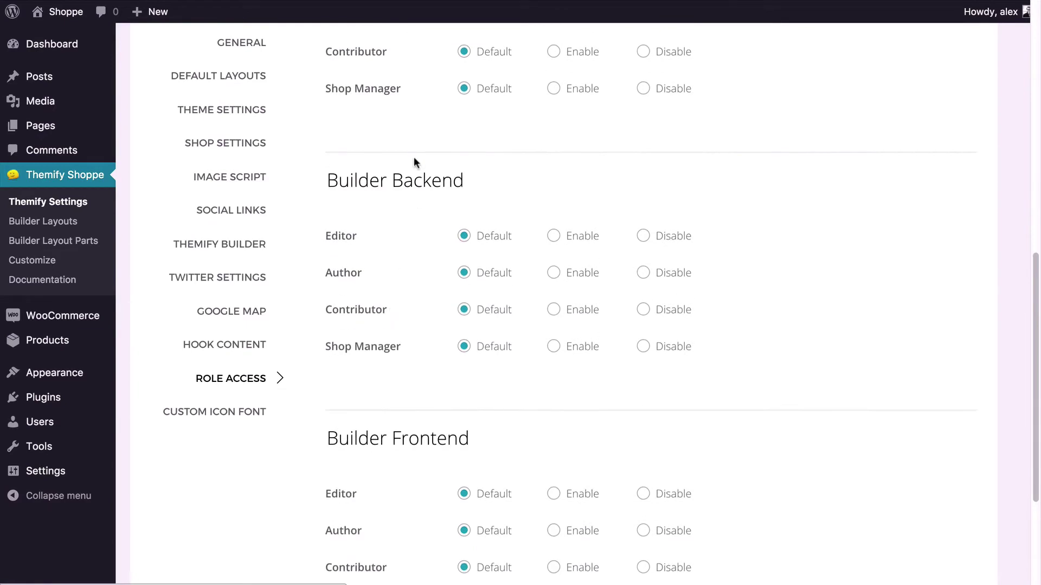
scroll(407, 480, down, 4)
scroll(408, 480, up, 10)
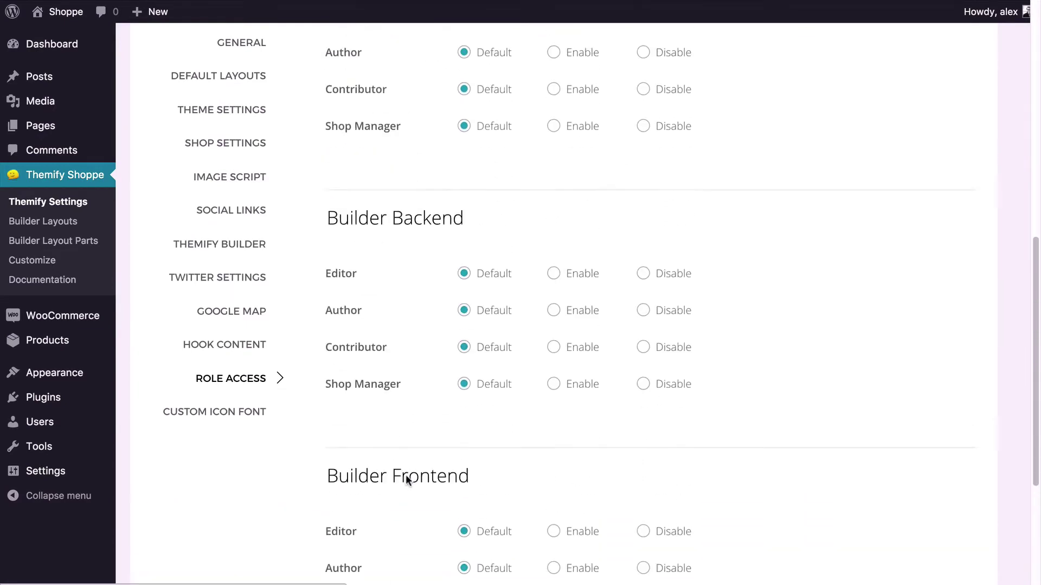
scroll(406, 473, up, 5)
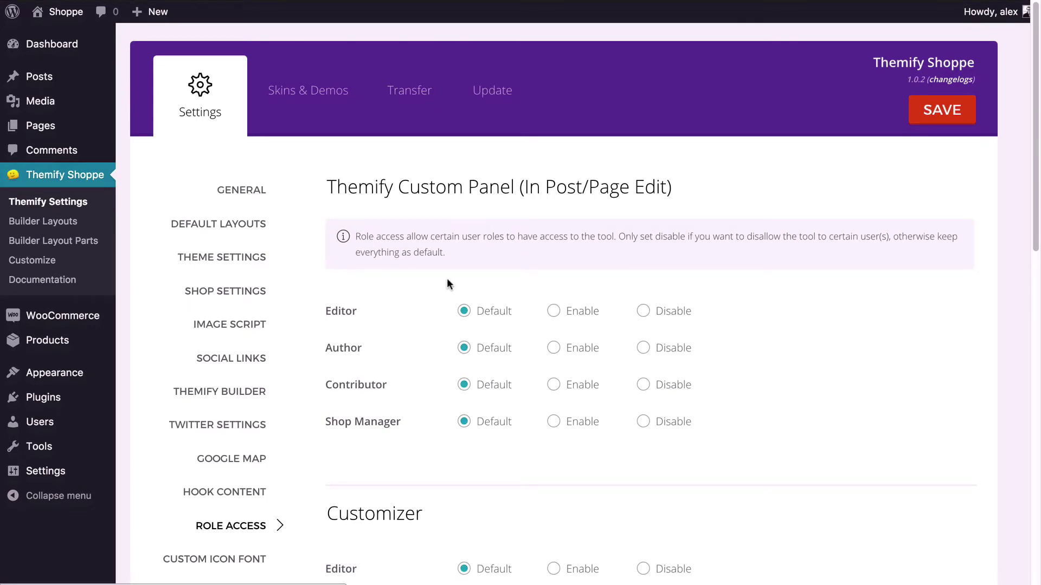
Review the Custom Icon Font settings and save the theme settings.
scroll(446, 279, down, 1)
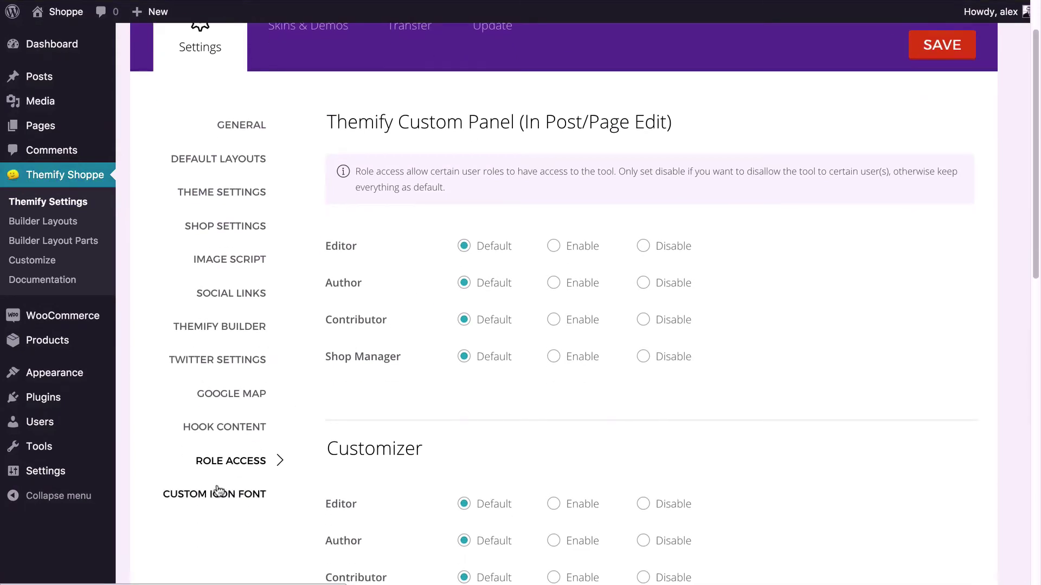
click(217, 495)
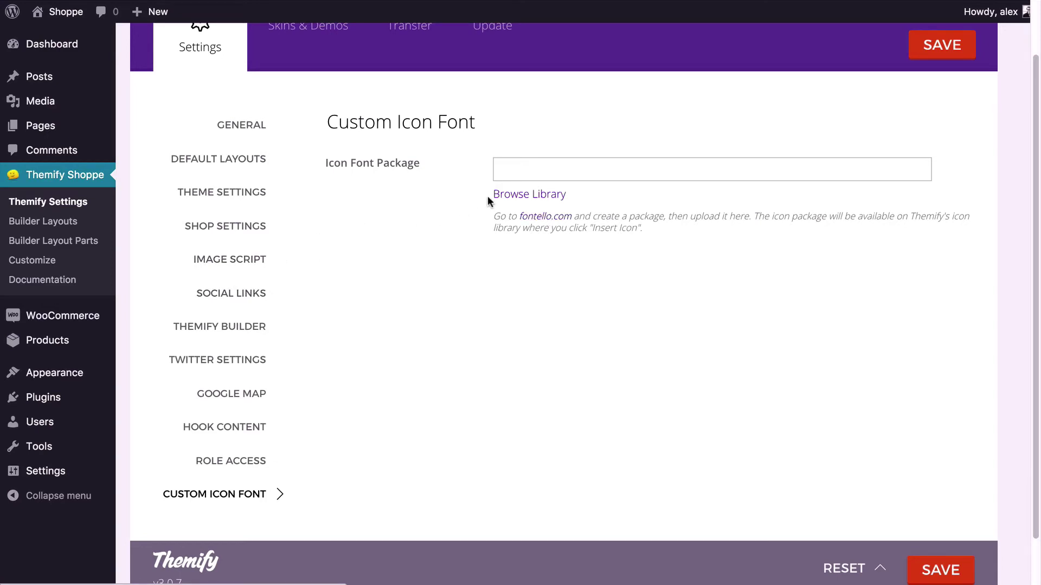
click(938, 45)
scroll(506, 350, up, 2)
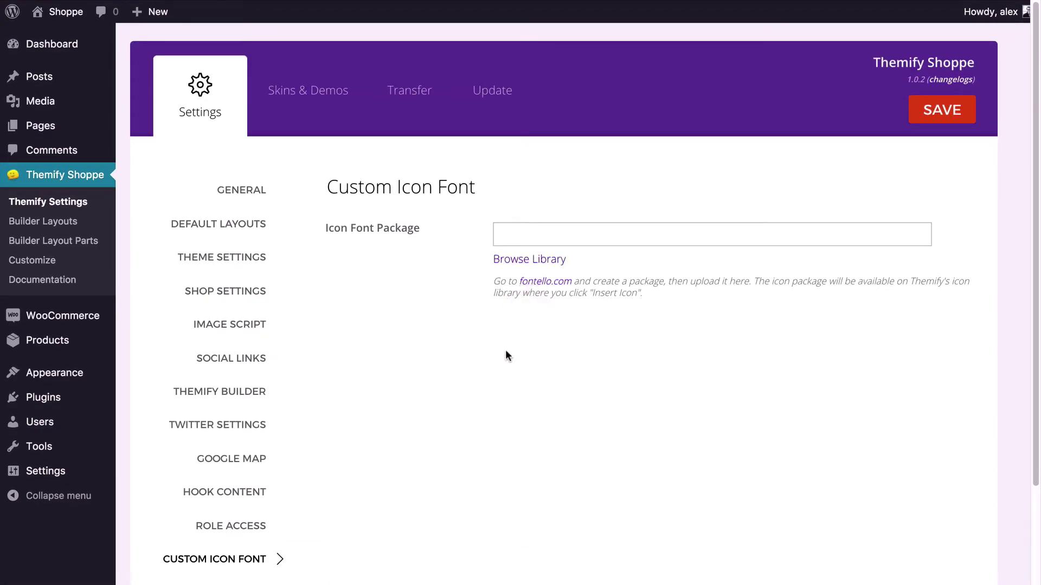
Review the available theme skins with their demo imports and the Transfer options for exporting or importing theme settings.
click(314, 108)
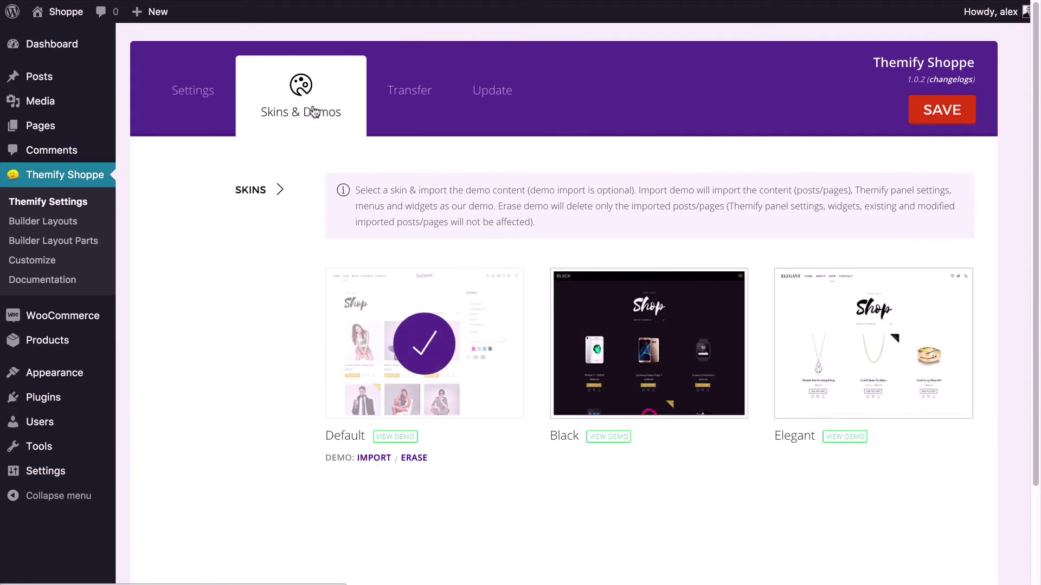
click(431, 115)
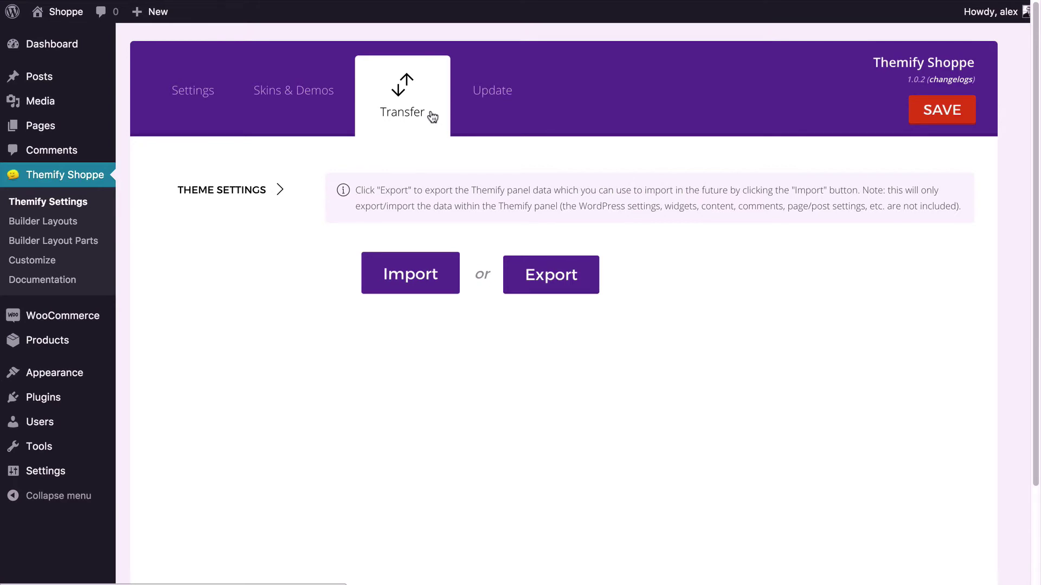
Check for theme and framework updates and return to the General theme settings.
click(491, 84)
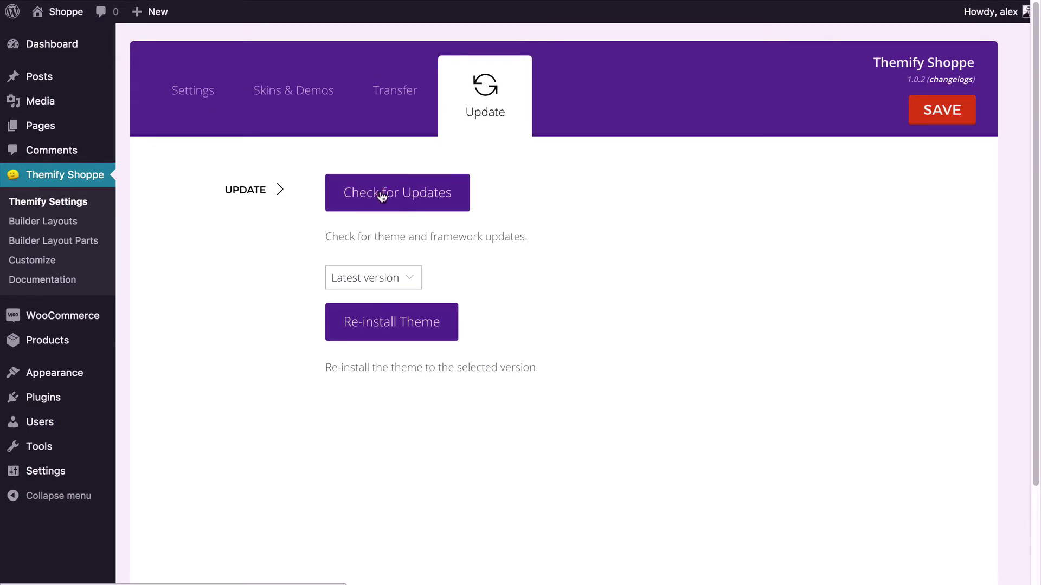
click(414, 209)
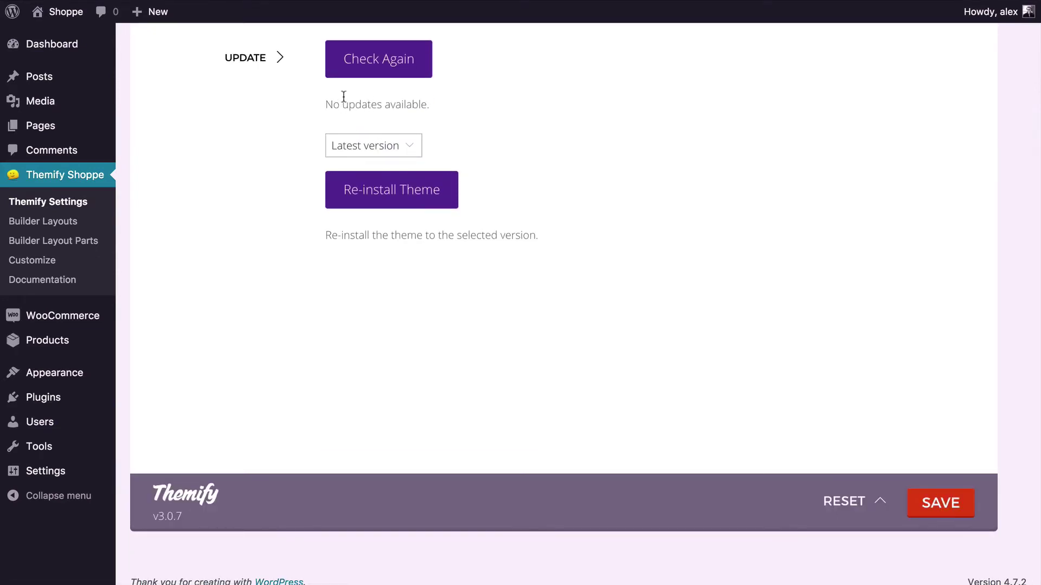
scroll(343, 96, up, 3)
click(162, 86)
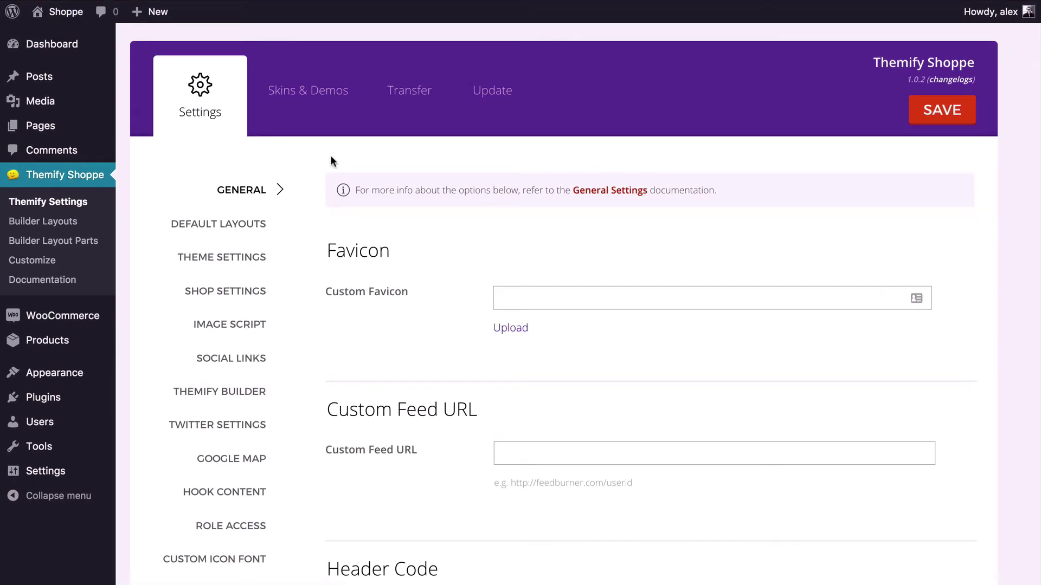
Switch to the storefront's Women category page and inspect the Shop and Blog mega menus in the header.
click(404, 1)
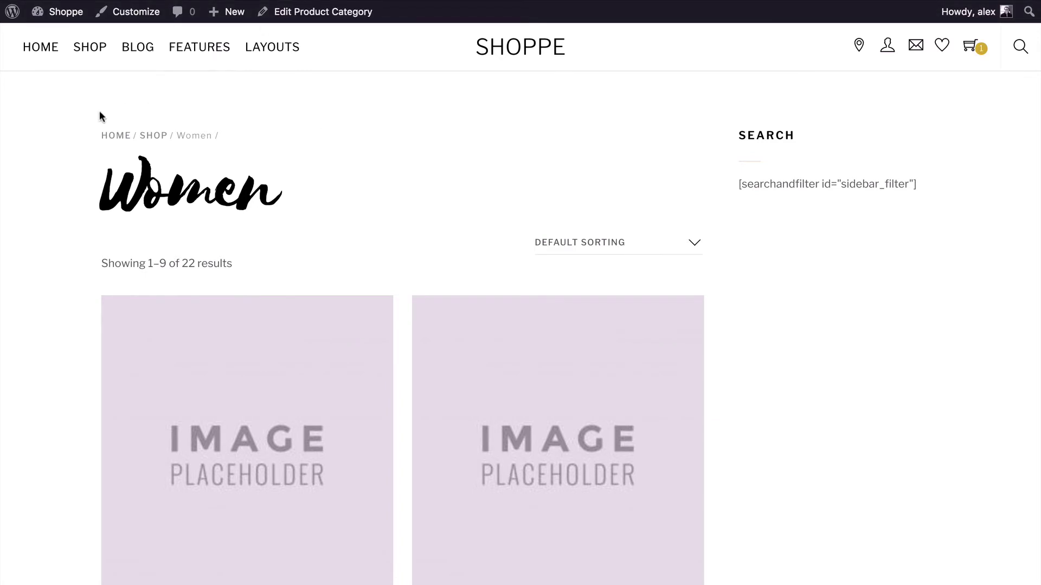
mouse_move(90, 52)
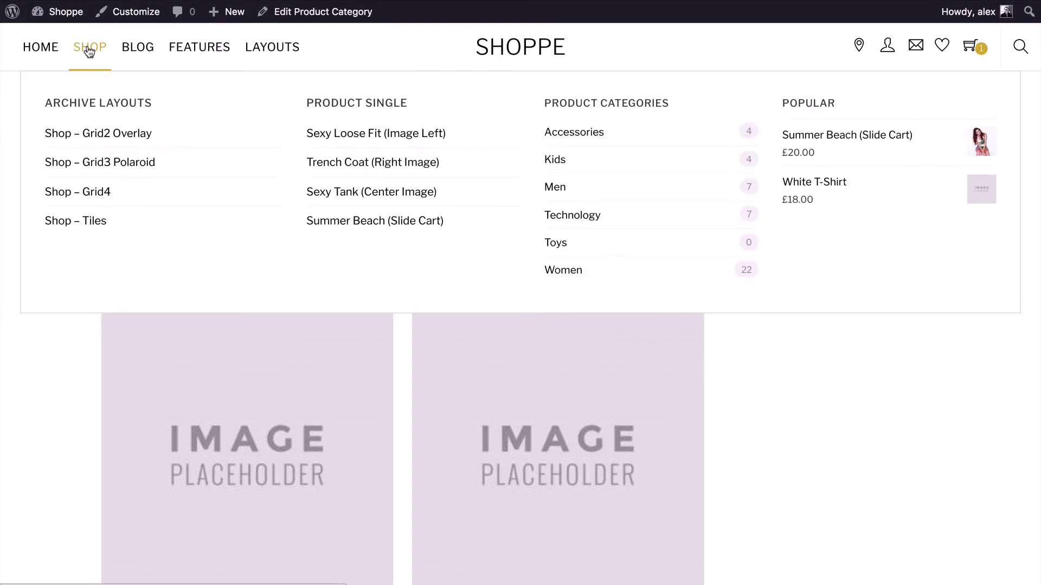
mouse_move(128, 52)
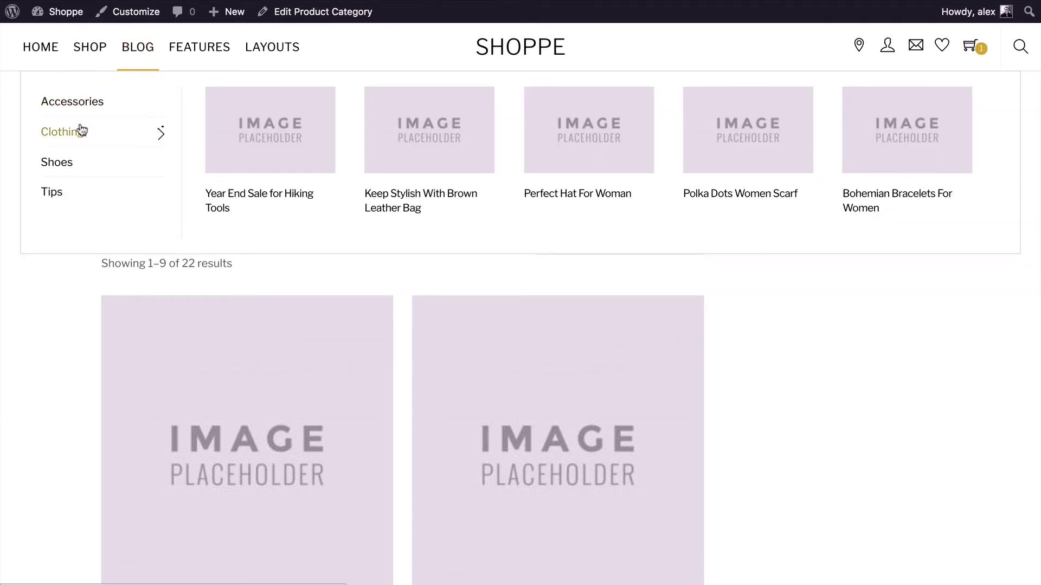
mouse_move(81, 131)
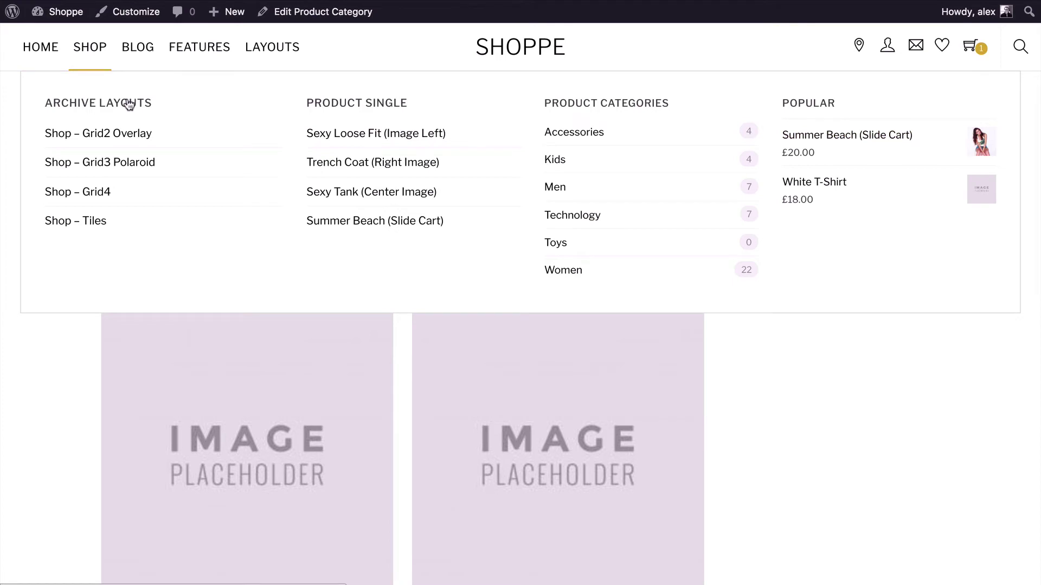
mouse_move(259, 46)
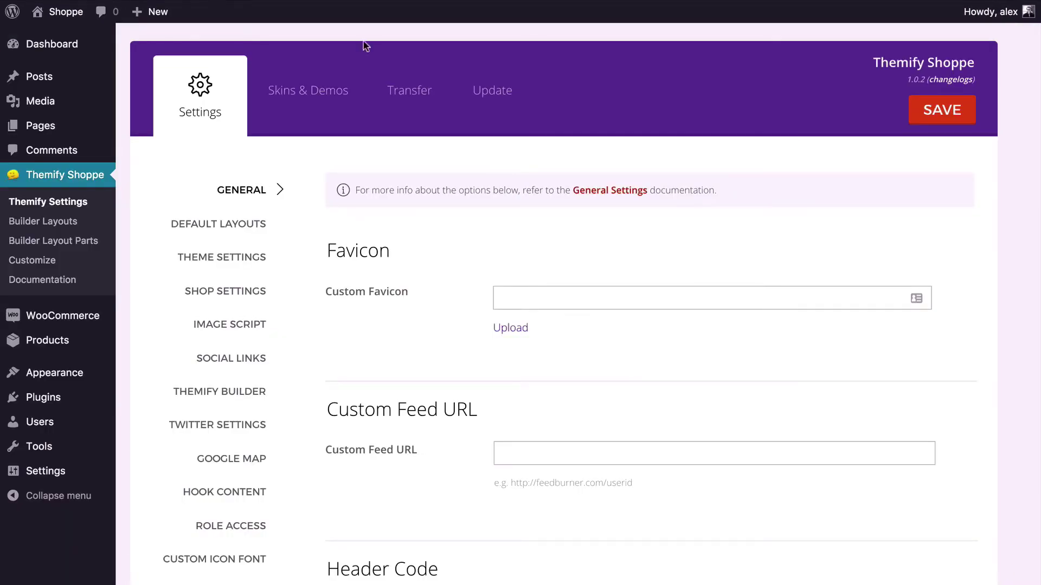
Return to the WordPress admin, open the Menus page and load Main Navigation for editing.
mouse_move(50, 372)
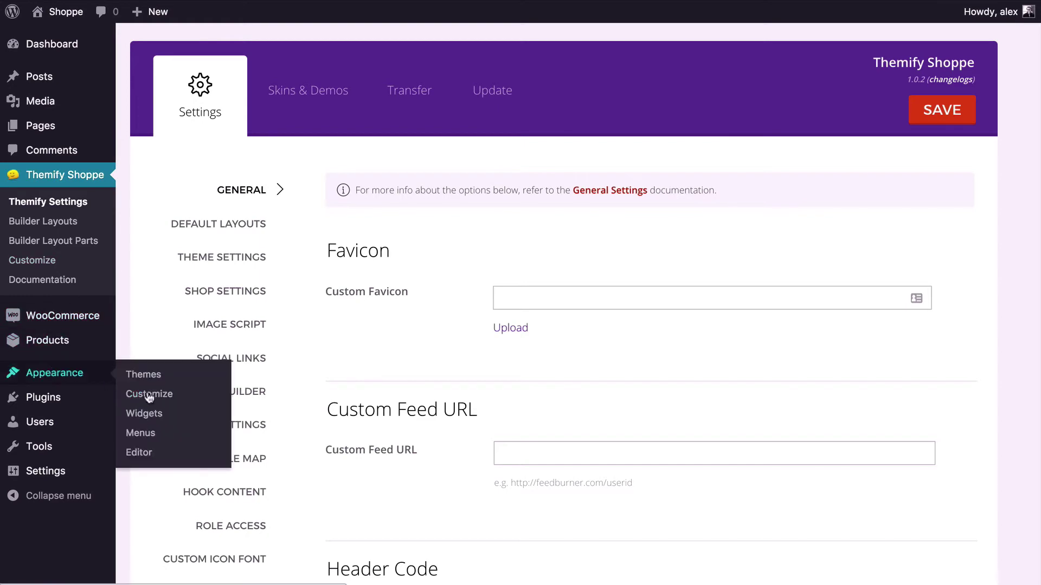
click(148, 435)
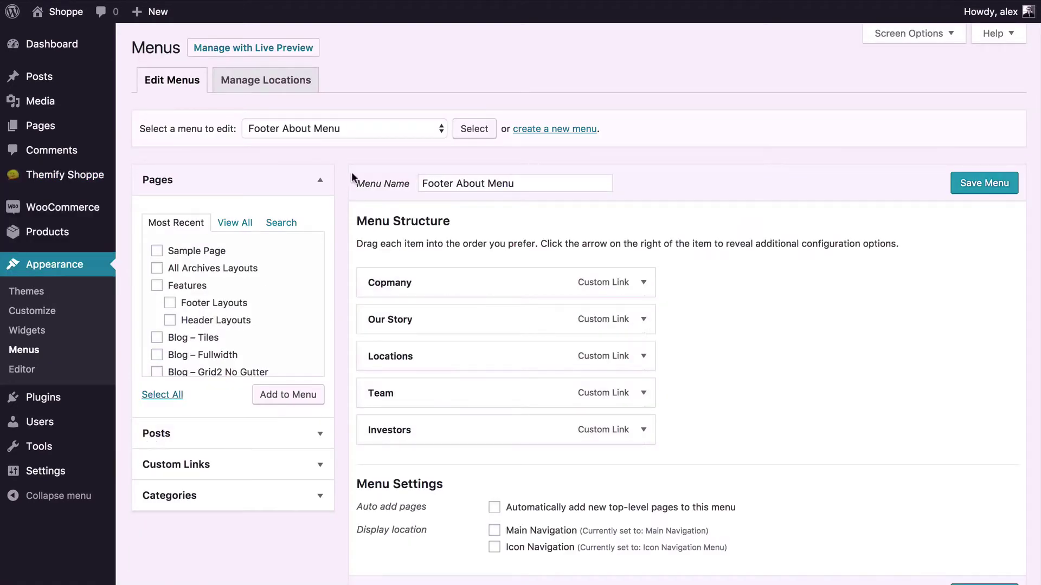
click(332, 134)
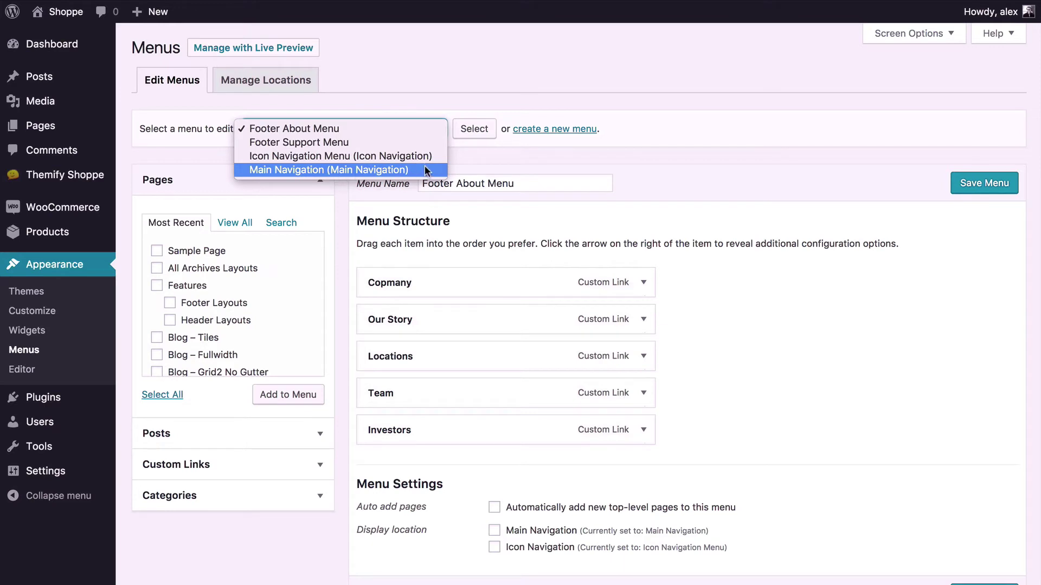
click(393, 168)
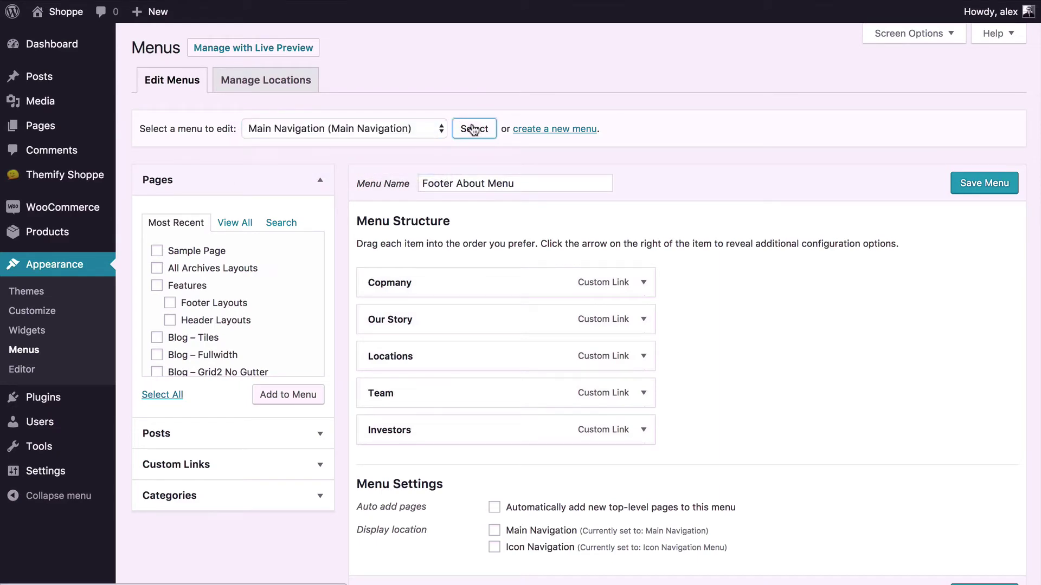
click(474, 130)
Examine the item hierarchy of the Main Navigation menu and list all pages that can be added to it.
scroll(751, 497, down, 3)
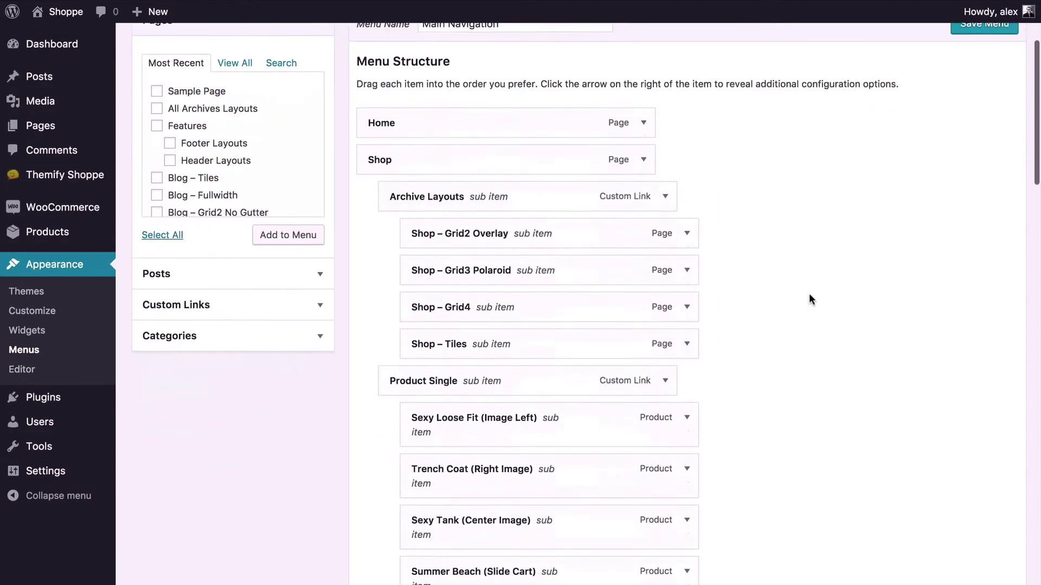
scroll(809, 296, down, 8)
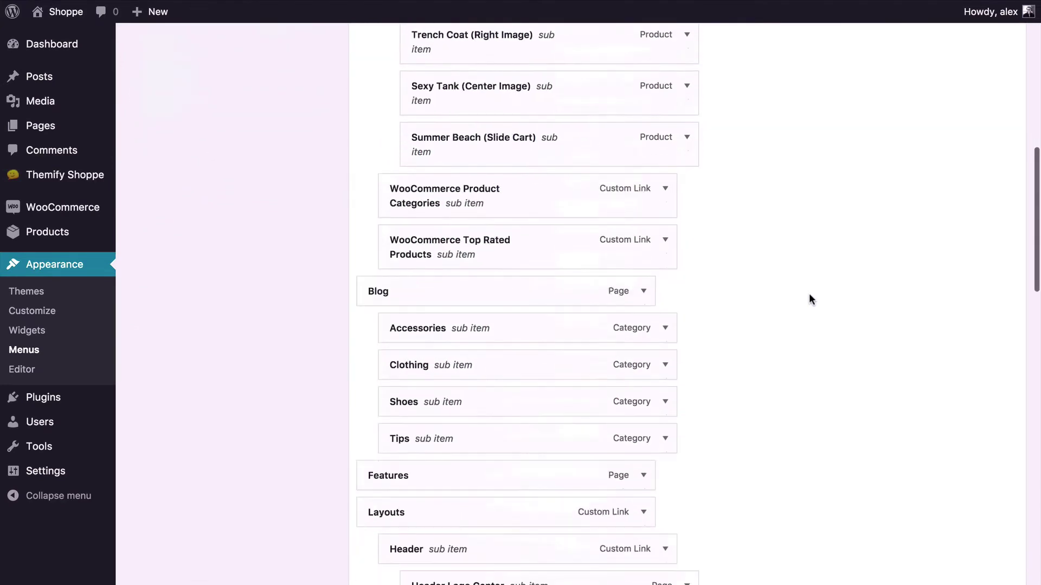
scroll(809, 296, up, 10)
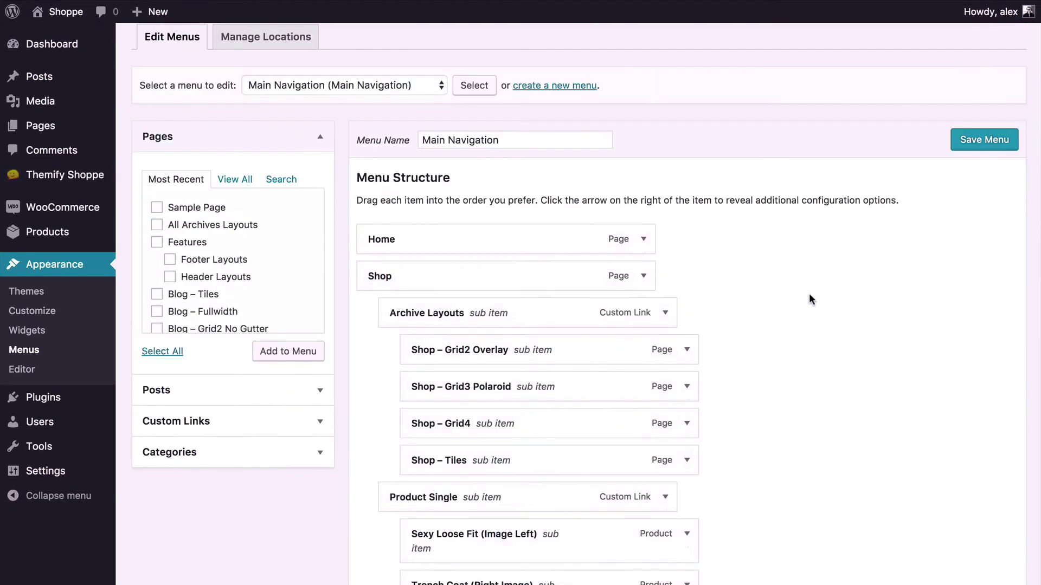
scroll(809, 298, up, 1)
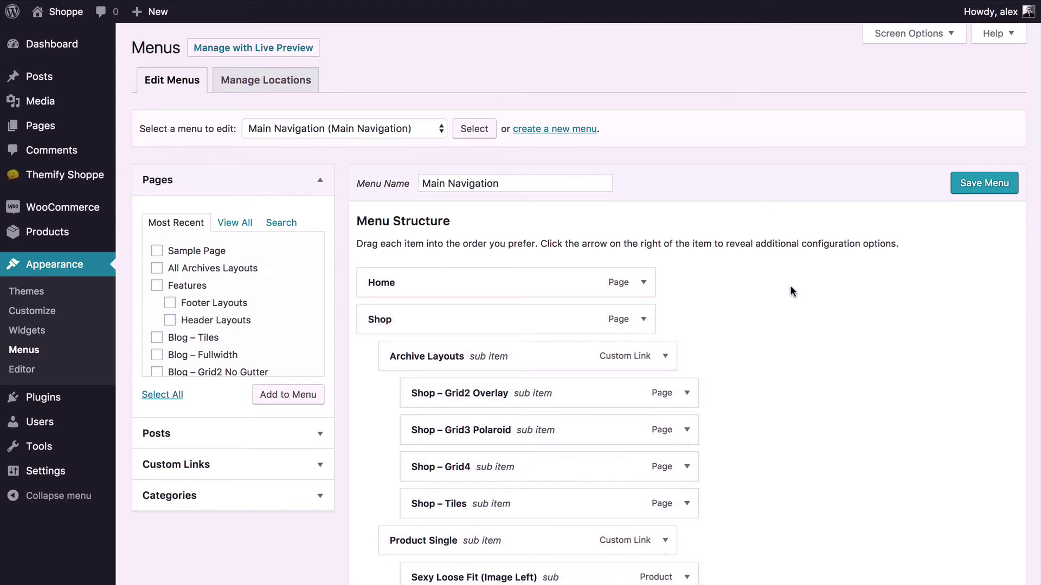
click(235, 222)
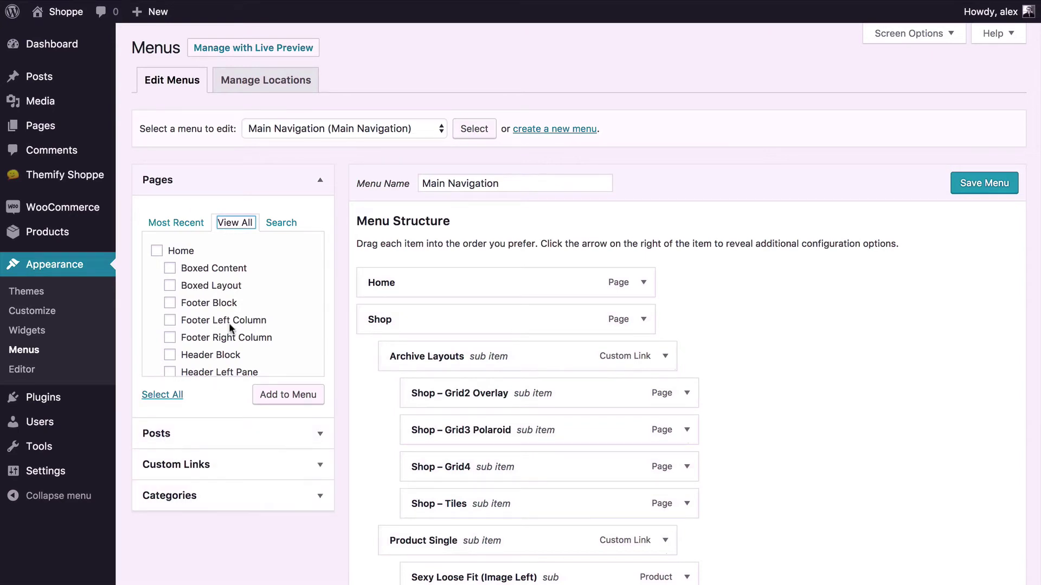
Add the Boxed Content page from the full page list to the Main Navigation menu.
scroll(239, 277, down, 5)
scroll(228, 274, up, 5)
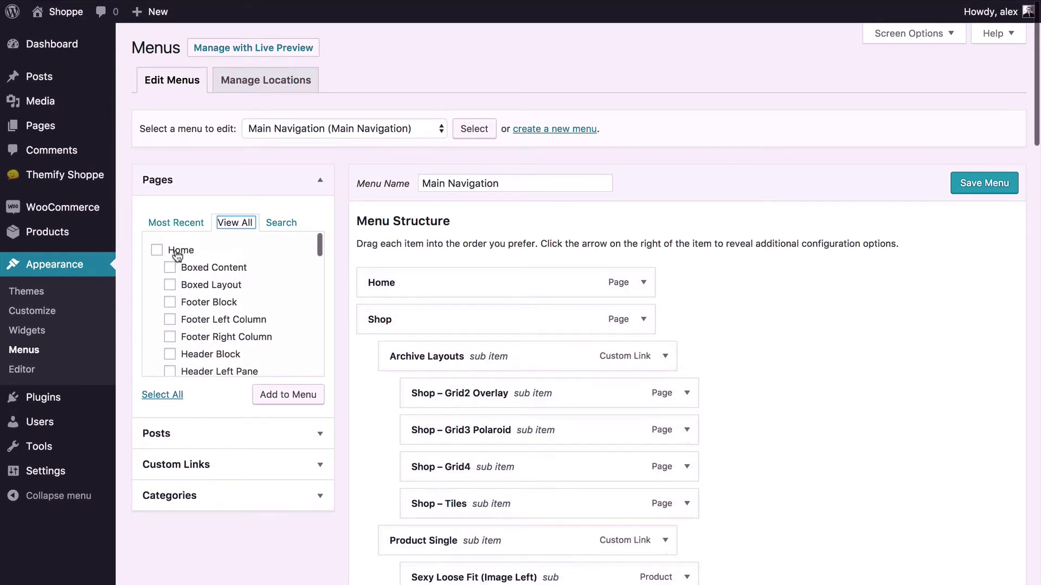
click(188, 269)
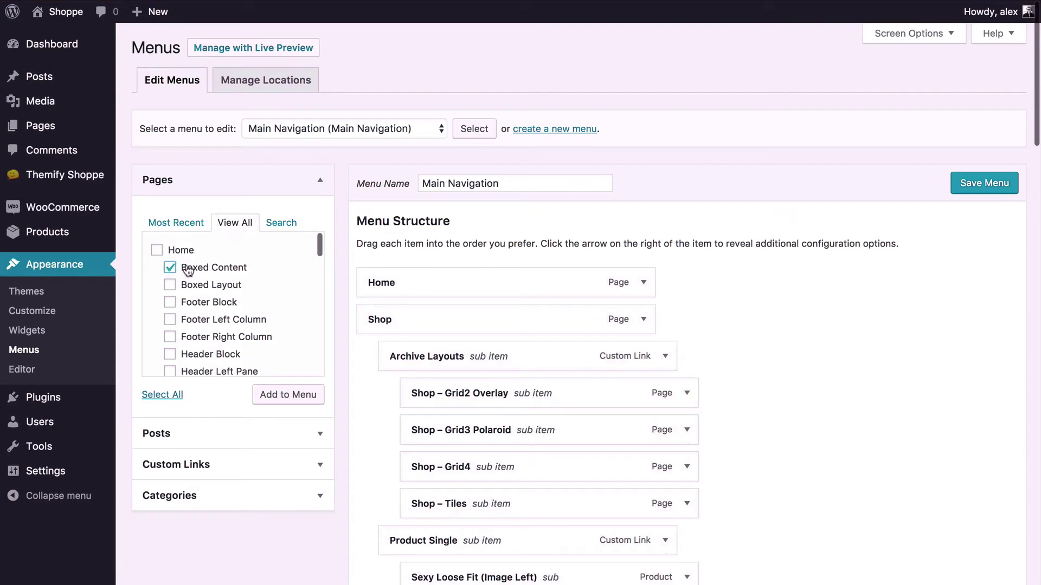
click(303, 398)
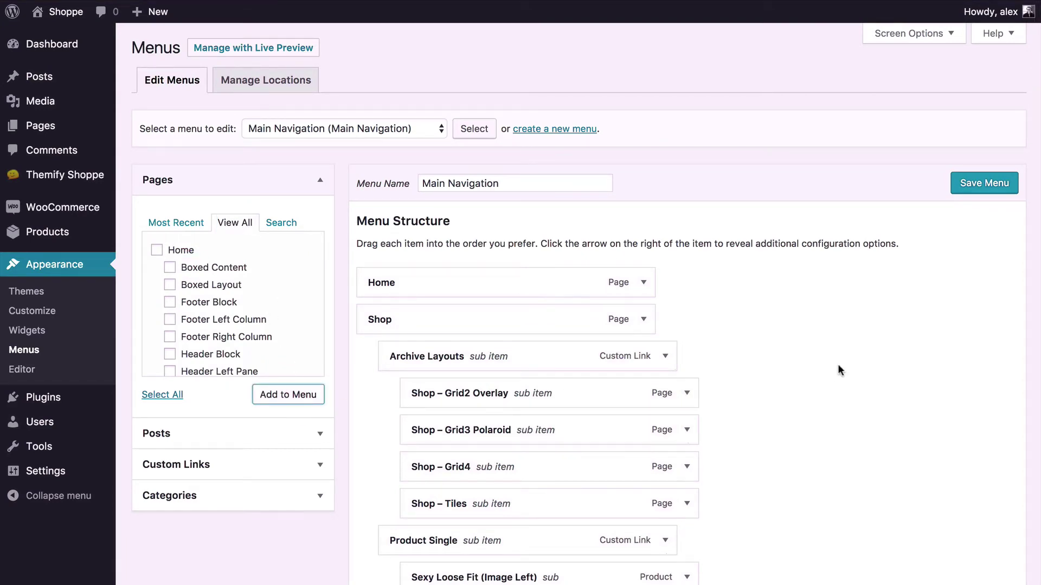
Move the Boxed Content item from the end of the menu to a sub item under Features.
scroll(837, 370, down, 10)
scroll(837, 371, down, 15)
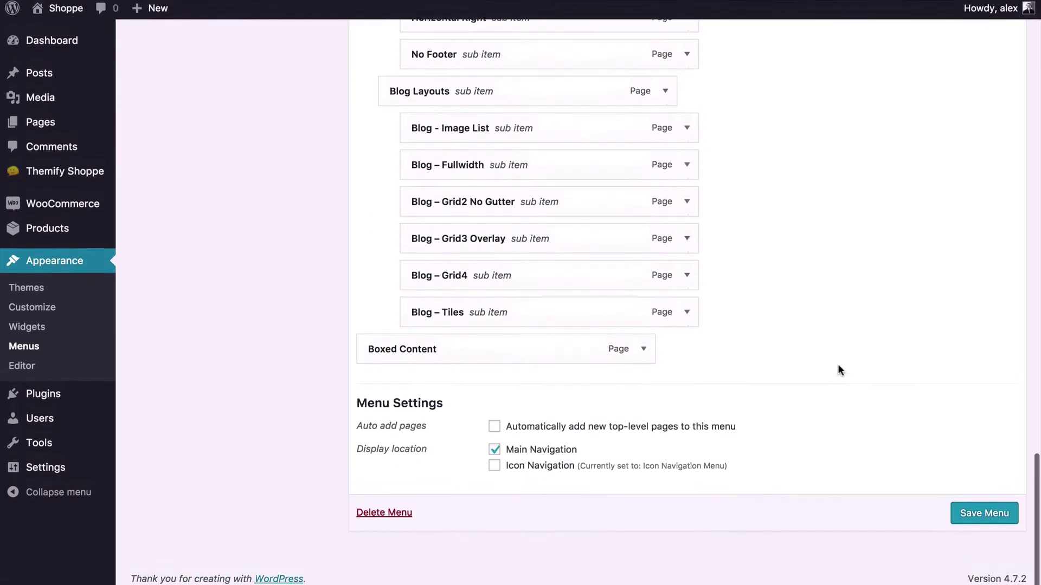
drag(607, 356, 433, 355)
scroll(608, 239, up, 10)
scroll(635, 164, up, 3)
scroll(542, 228, up, 4)
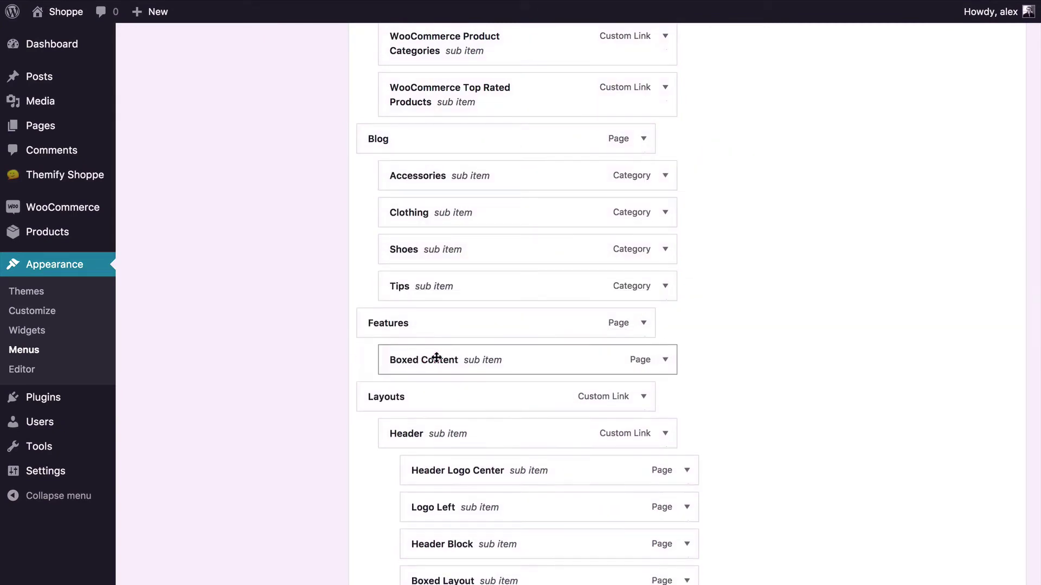
mouse_move(390, 397)
mouse_down()
mouse_move(456, 397)
mouse_move(385, 398)
mouse_up()
scroll(600, 365, down, 1)
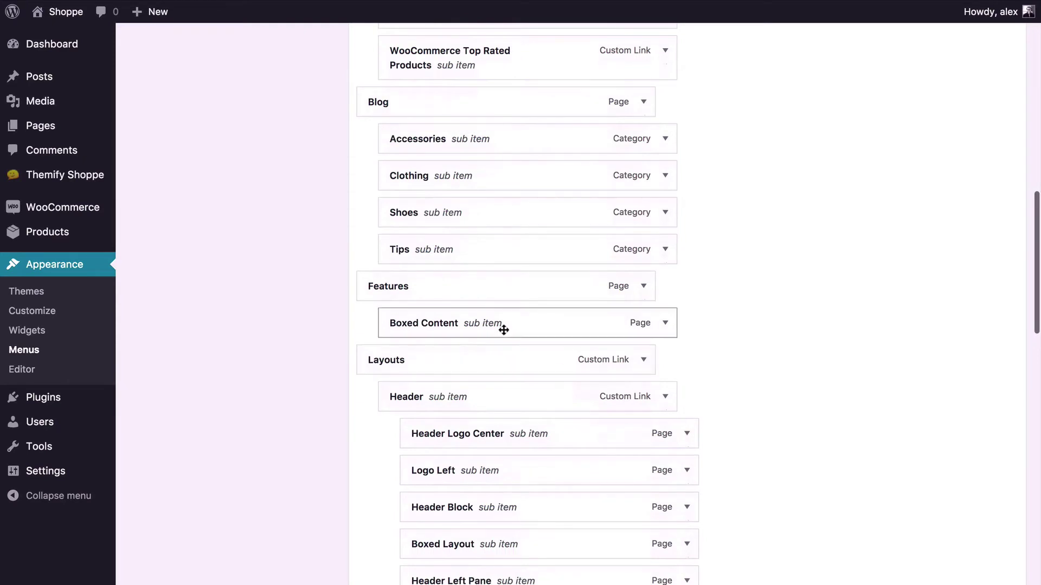
Move Boxed Content out to the top level below Features and inspect its Dropdown Columns and Mega Menu options.
drag(492, 319, 470, 319)
click(646, 227)
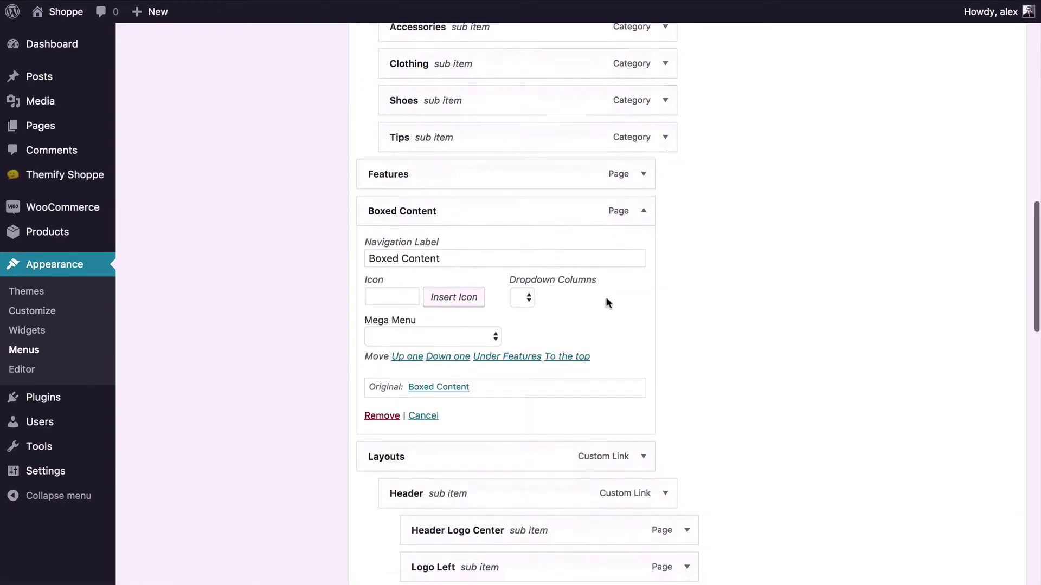
scroll(606, 297, down, 1)
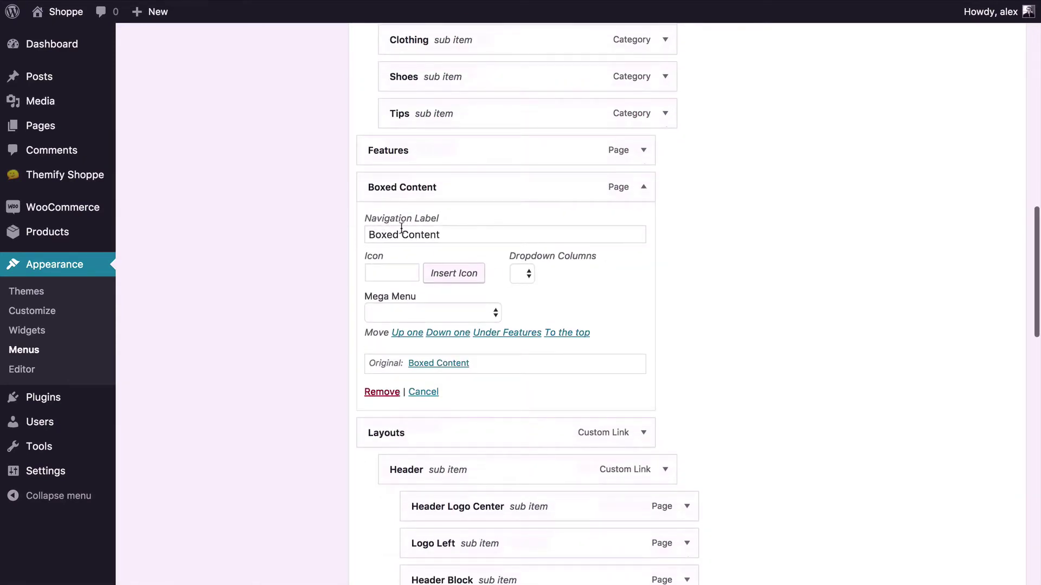
click(524, 278)
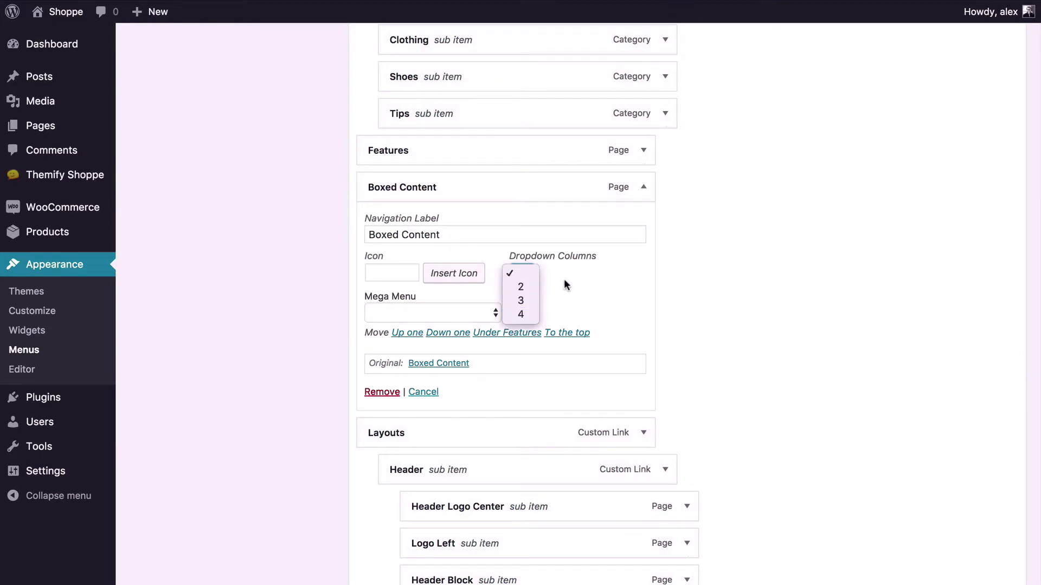
click(482, 313)
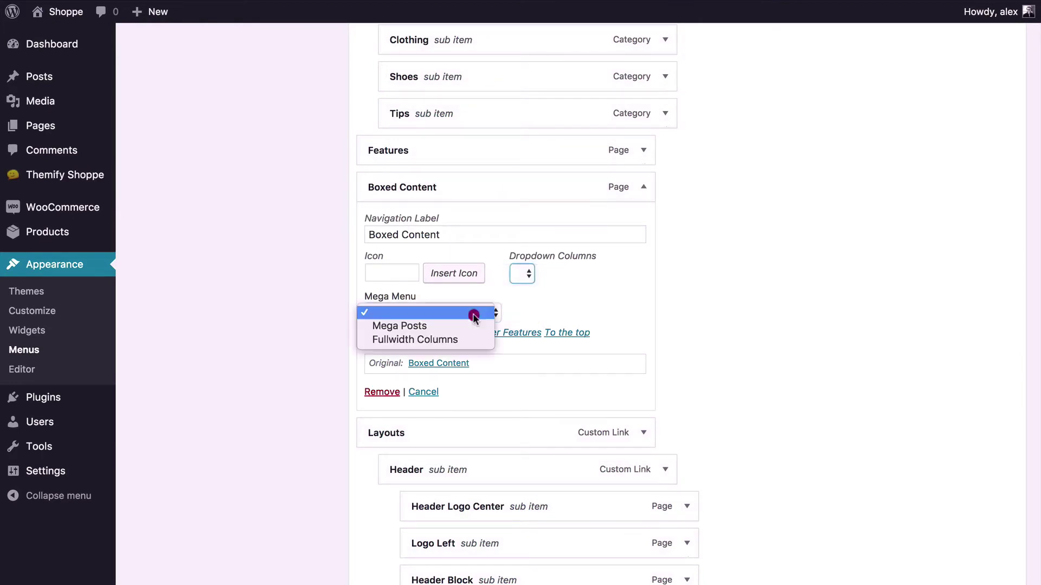
click(542, 310)
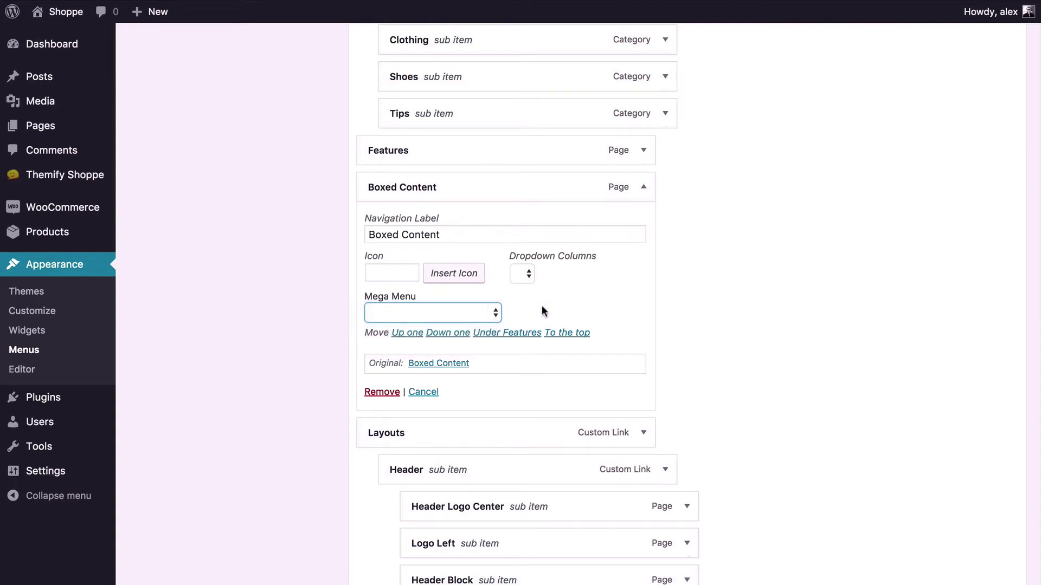
Remove the Boxed Content item from Main Navigation and save the menu.
click(388, 393)
scroll(809, 262, up, 15)
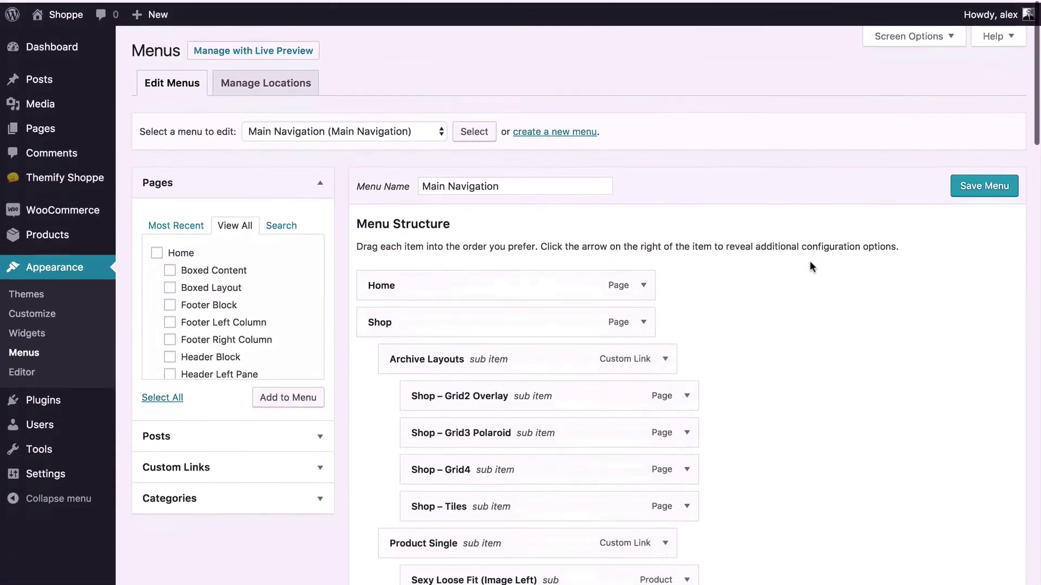
click(986, 186)
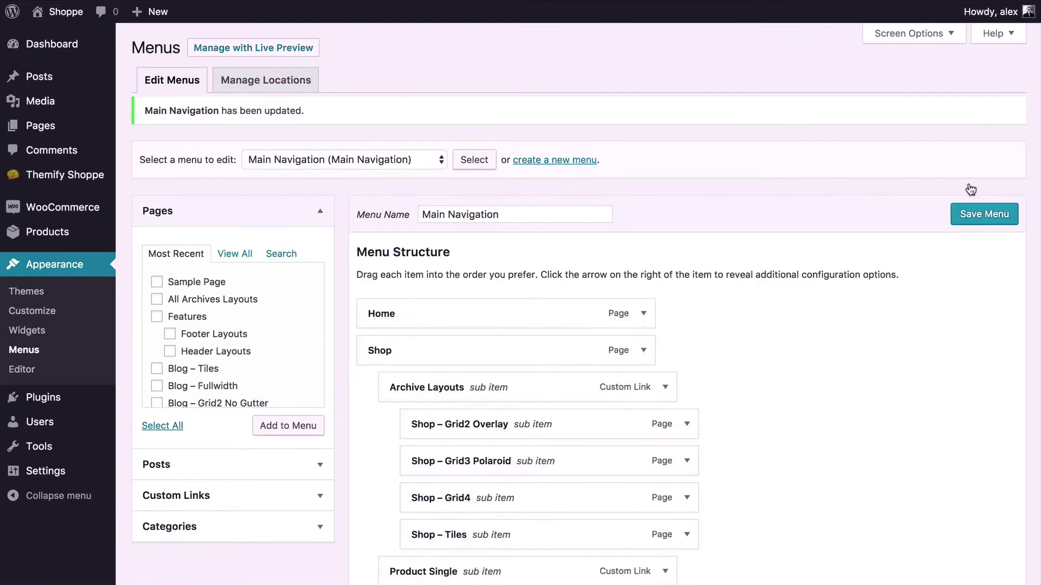
Assign the Main Navigation menu to the Main Navigation theme location and save the menu locations.
click(262, 122)
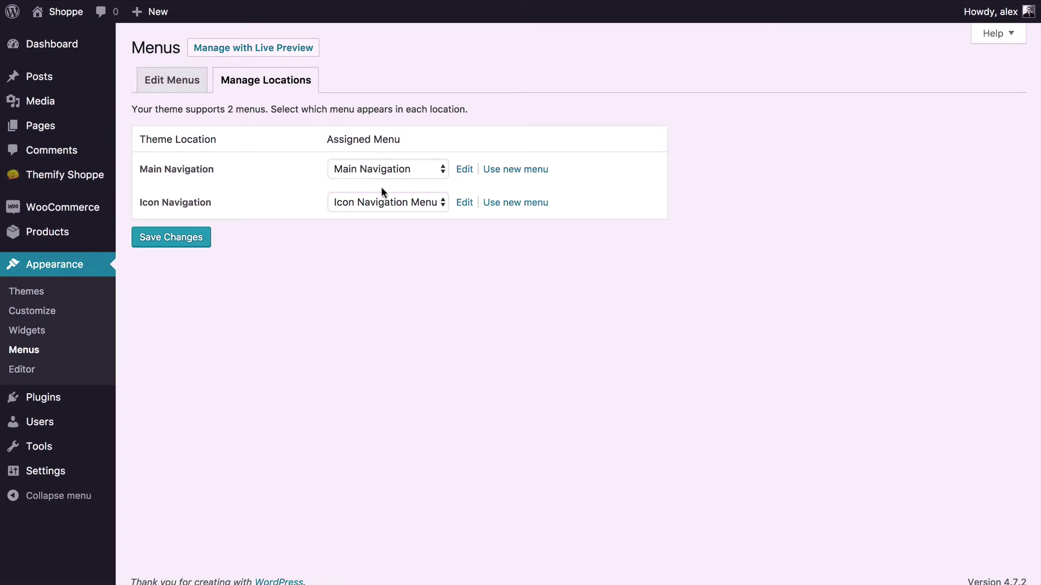
click(350, 172)
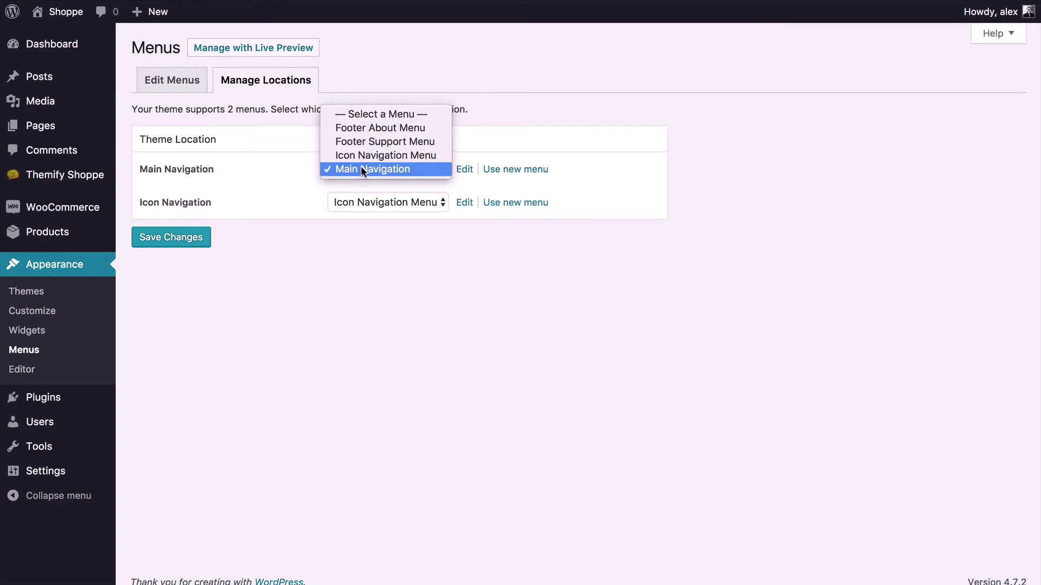
click(361, 169)
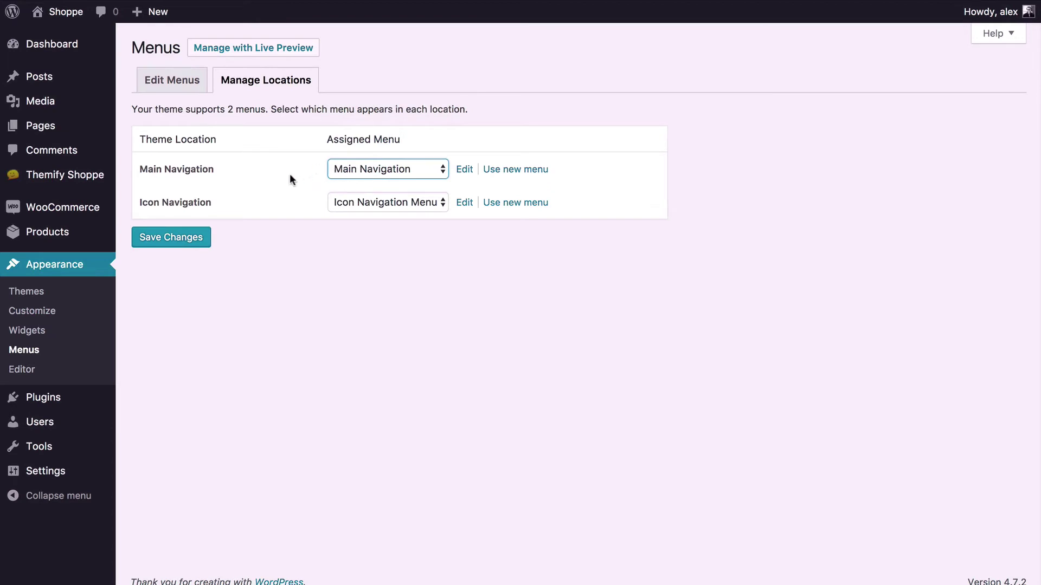
click(194, 242)
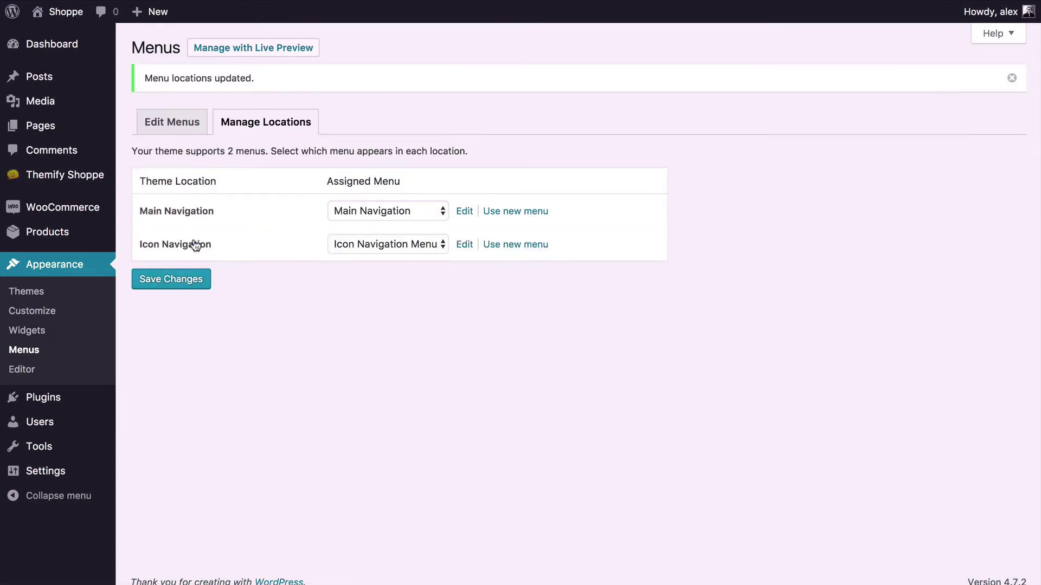
Return to menu editing and review the editable menus, keeping Main Navigation selected.
click(193, 131)
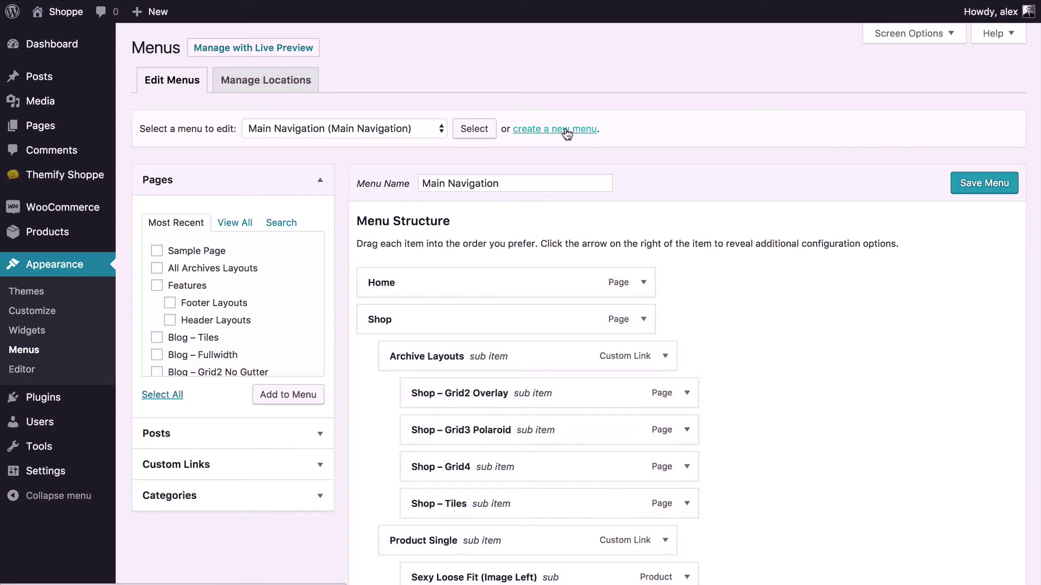
click(395, 130)
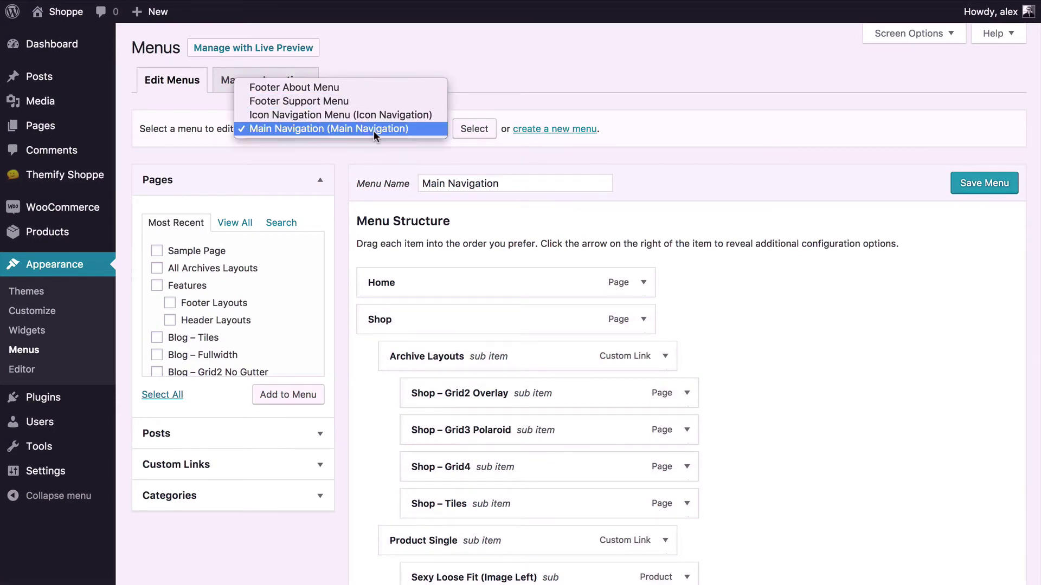
click(376, 128)
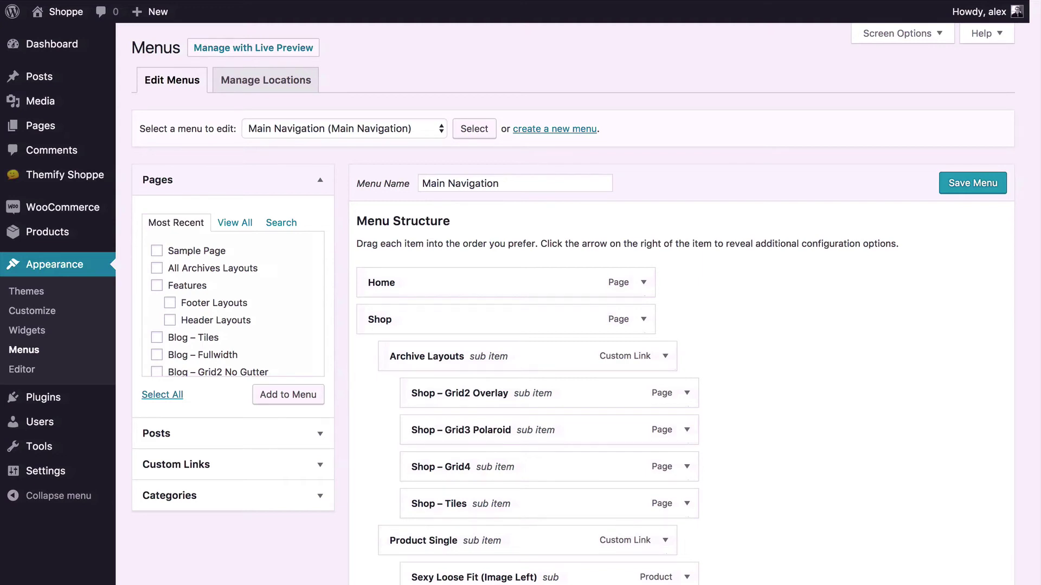
Open the Shop item's settings and set its Mega Menu option to blank.
scroll(721, 289, down, 3)
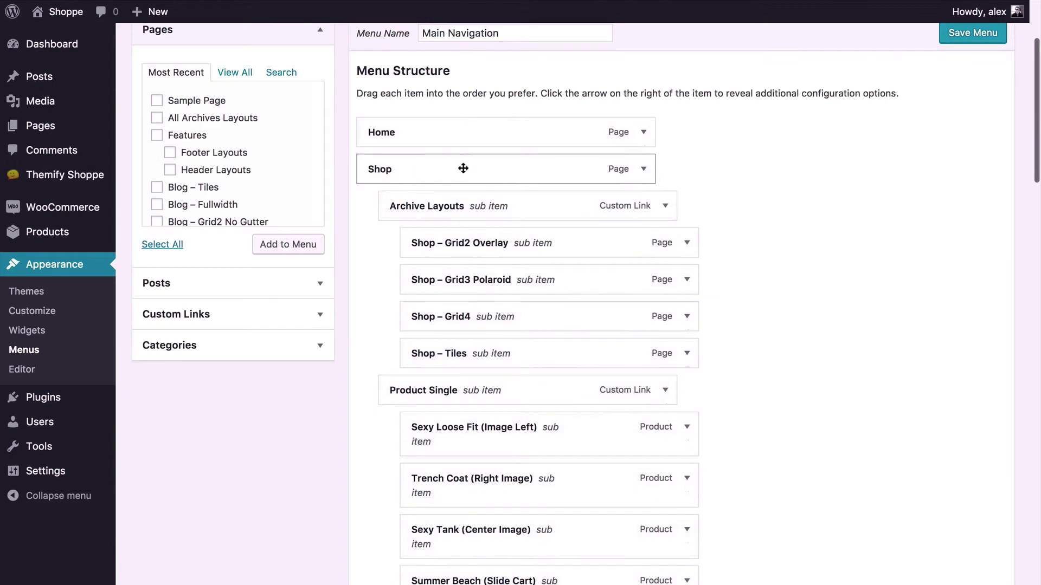
click(644, 169)
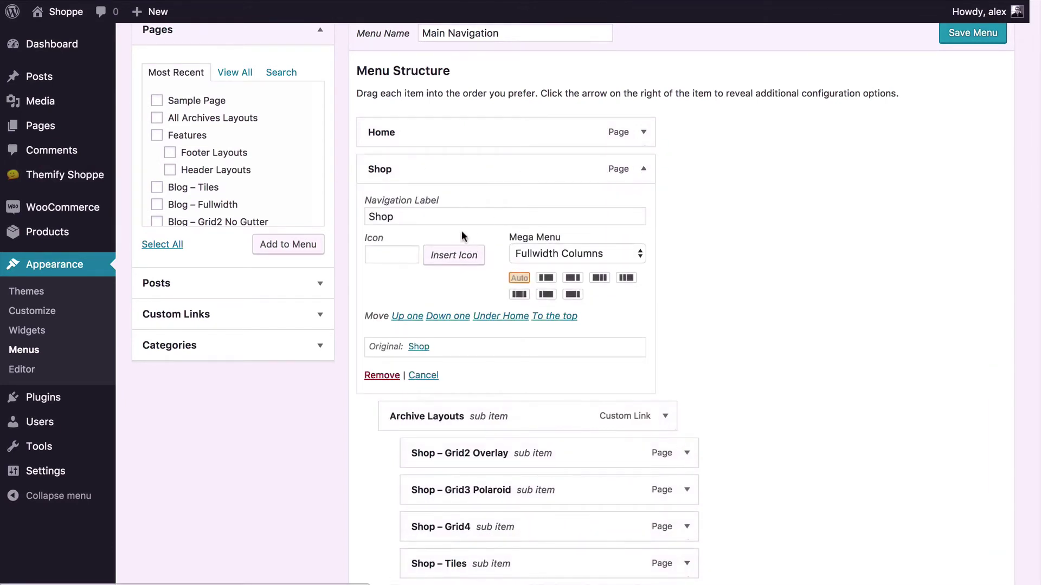
scroll(462, 233, down, 1)
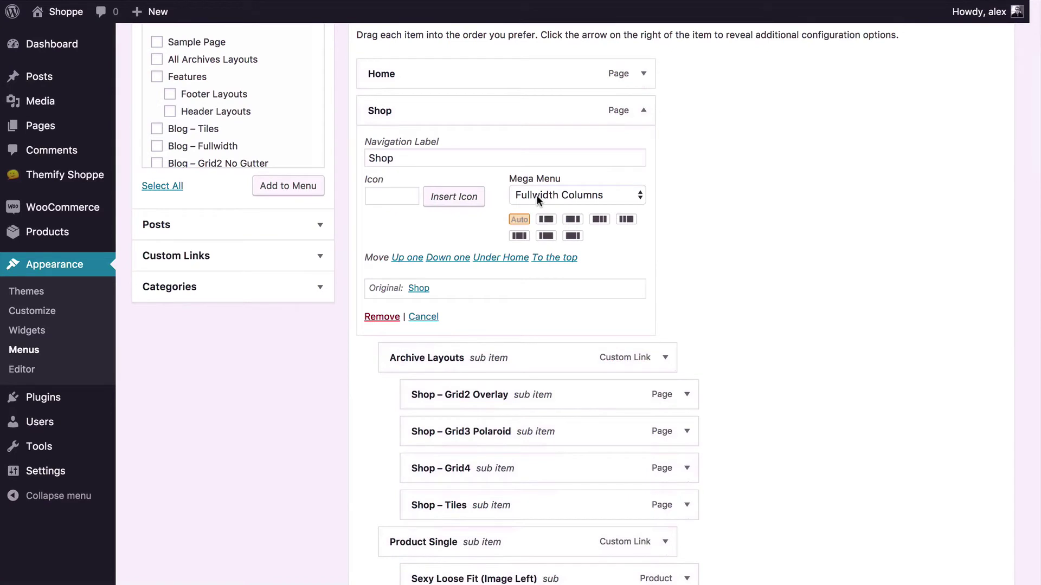
click(597, 192)
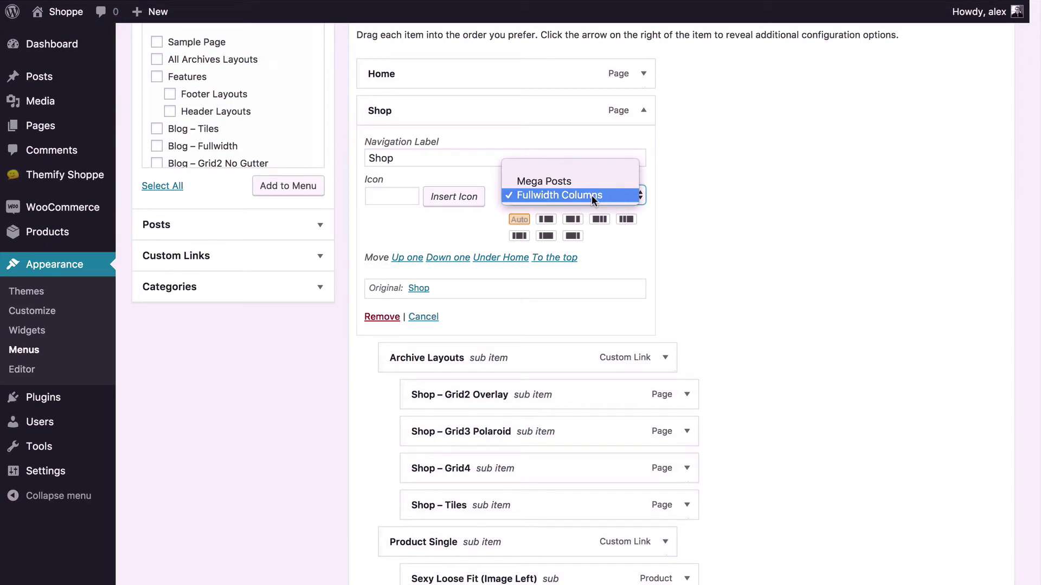
click(574, 167)
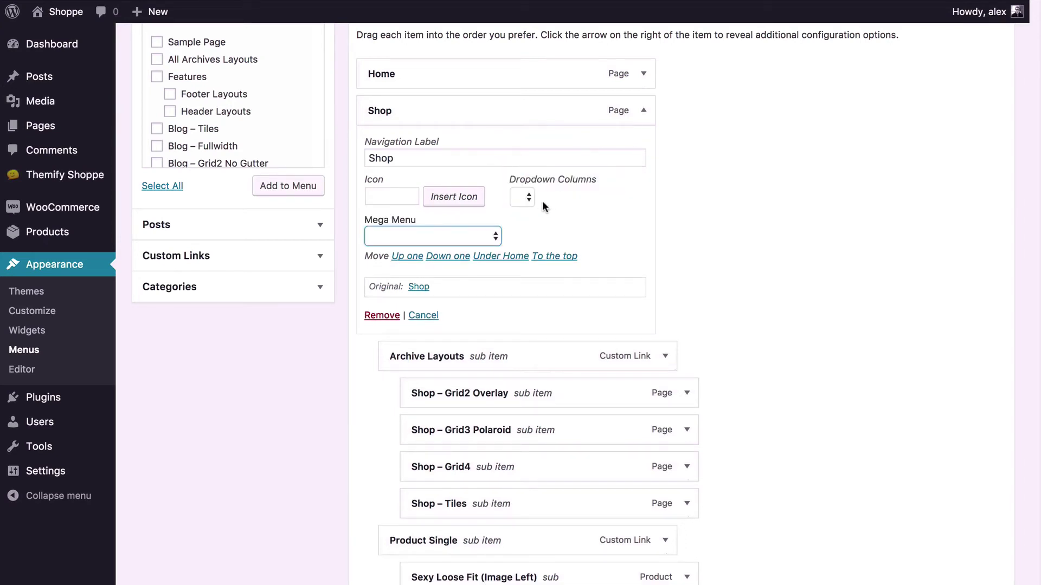
Set the Shop item's Mega Menu to Fullwidth Columns with the Auto layout and collapse its settings.
click(482, 237)
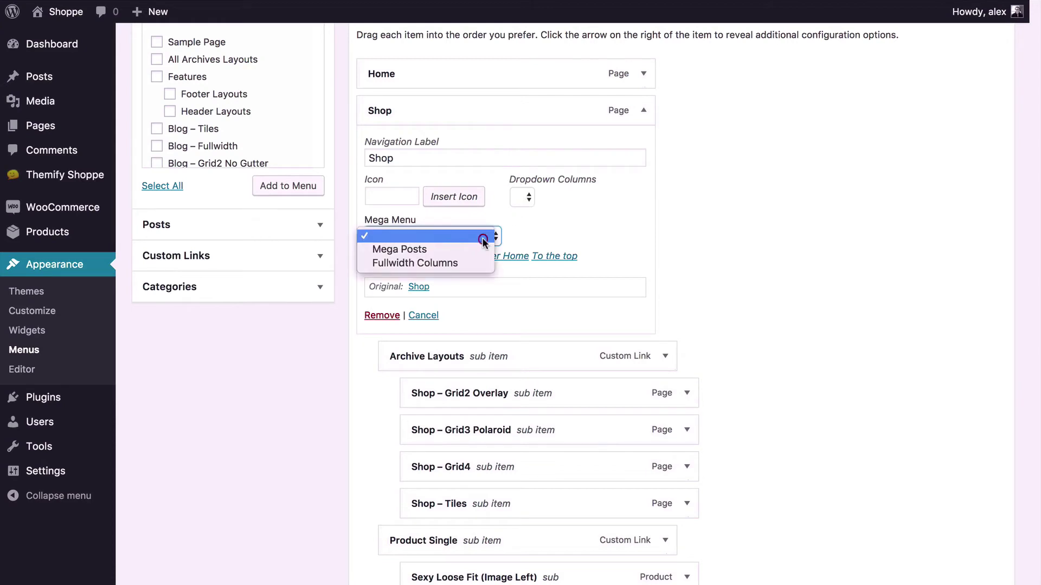
click(465, 262)
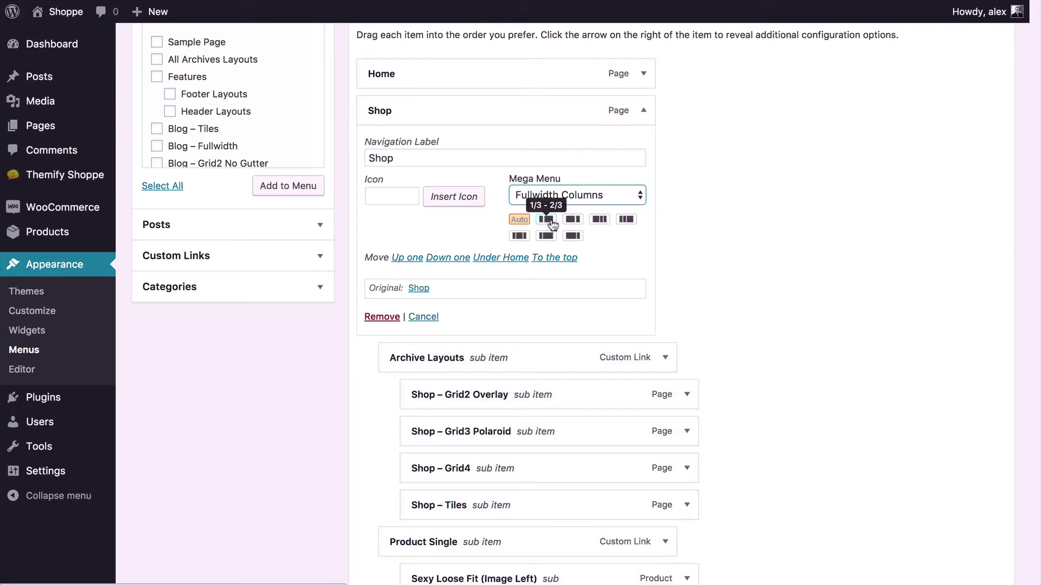
click(644, 114)
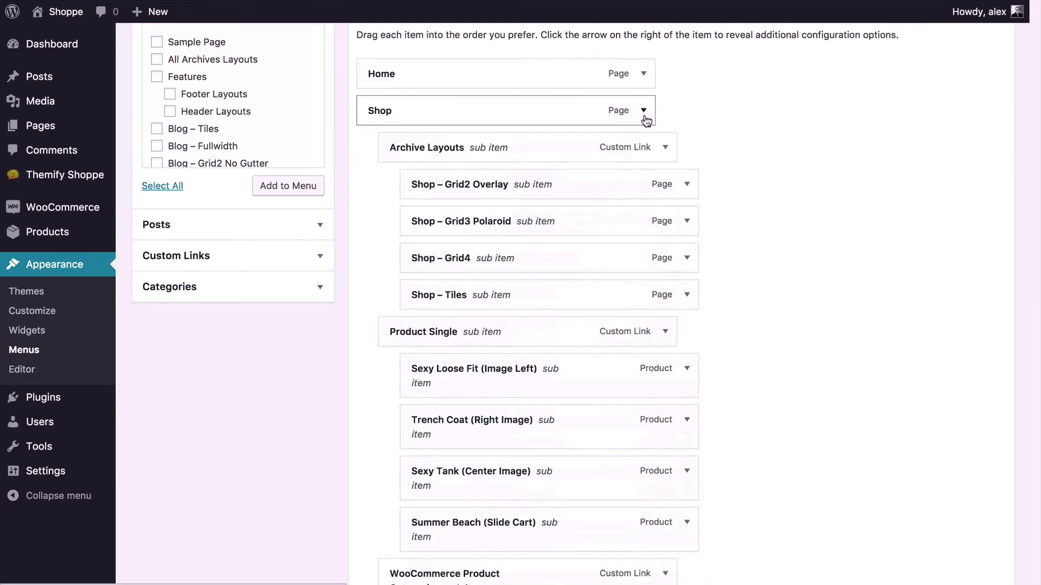
click(645, 115)
click(645, 115)
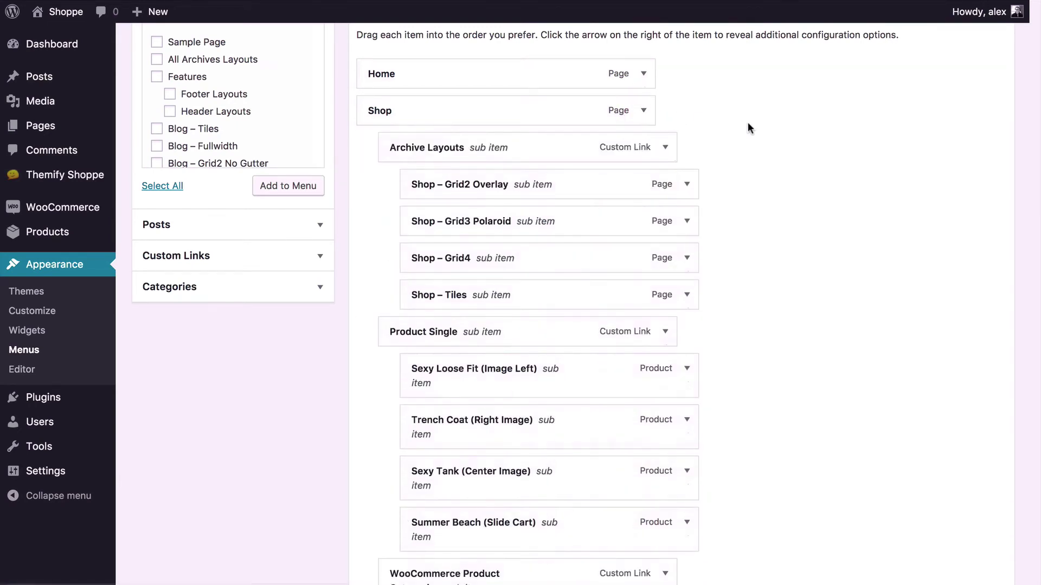
Examine the sub items under Shop in the menu structure and compare them with the storefront's Shop mega menu.
scroll(748, 128, down, 3)
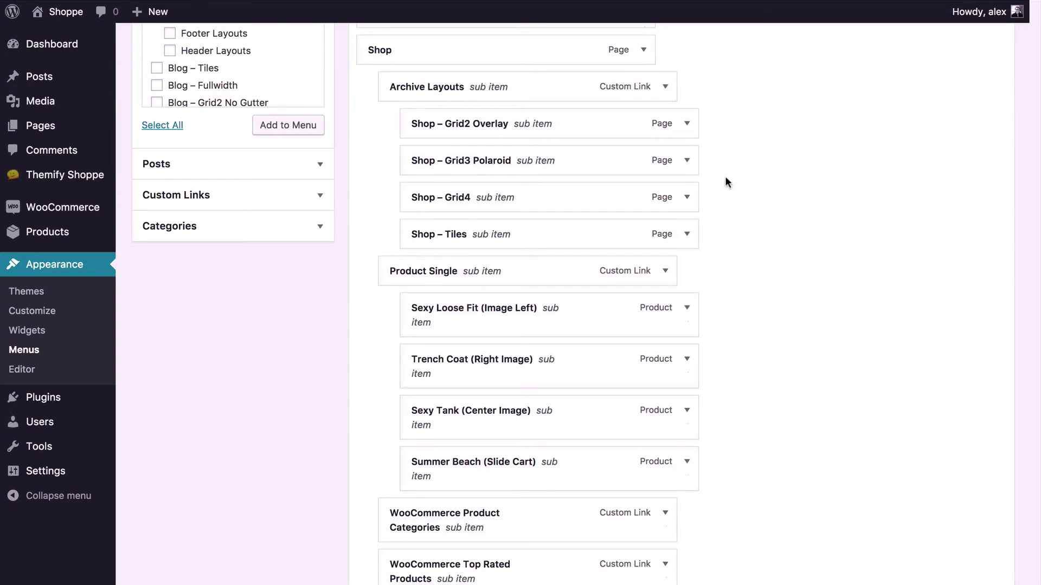
scroll(726, 179, up, 5)
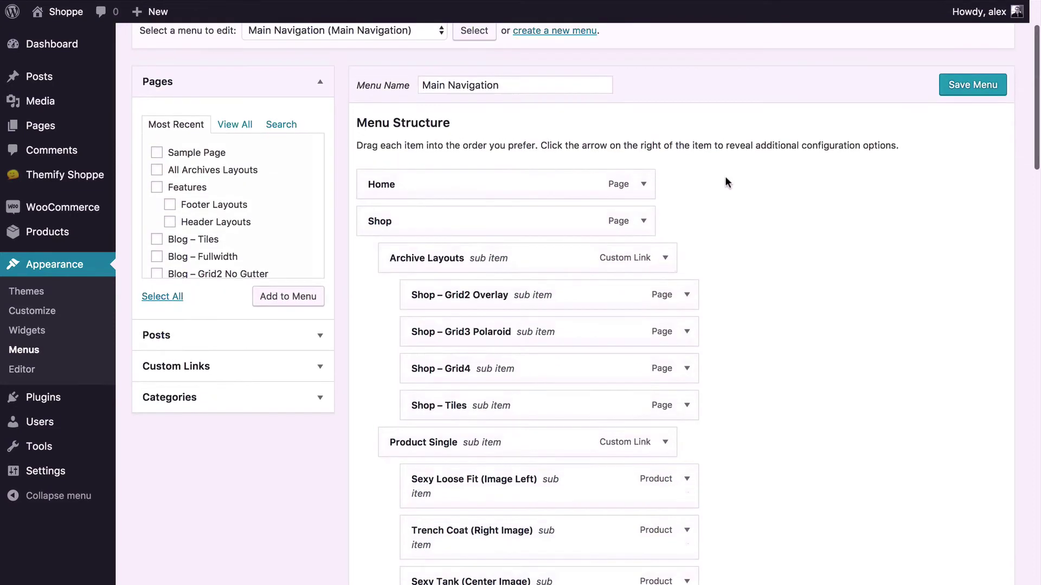
scroll(727, 181, down, 2)
scroll(727, 181, down, 3)
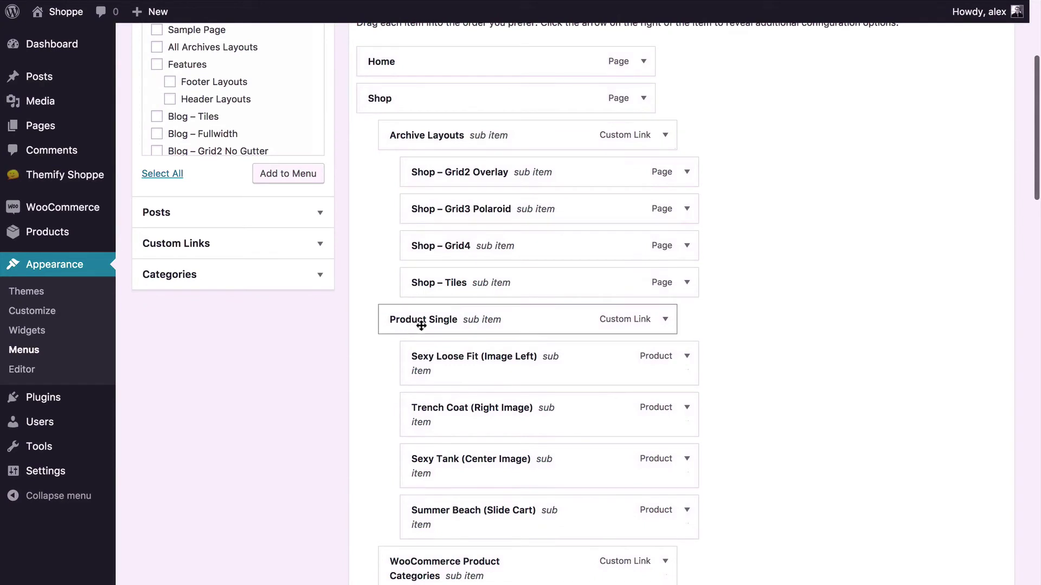
scroll(472, 309, down, 4)
scroll(366, 313, down, 6)
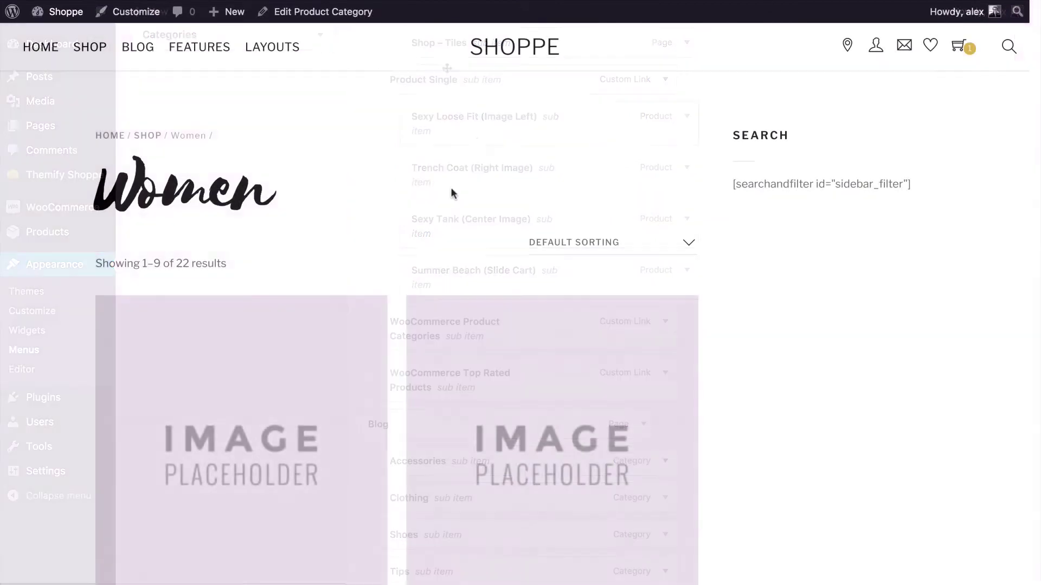
mouse_move(90, 46)
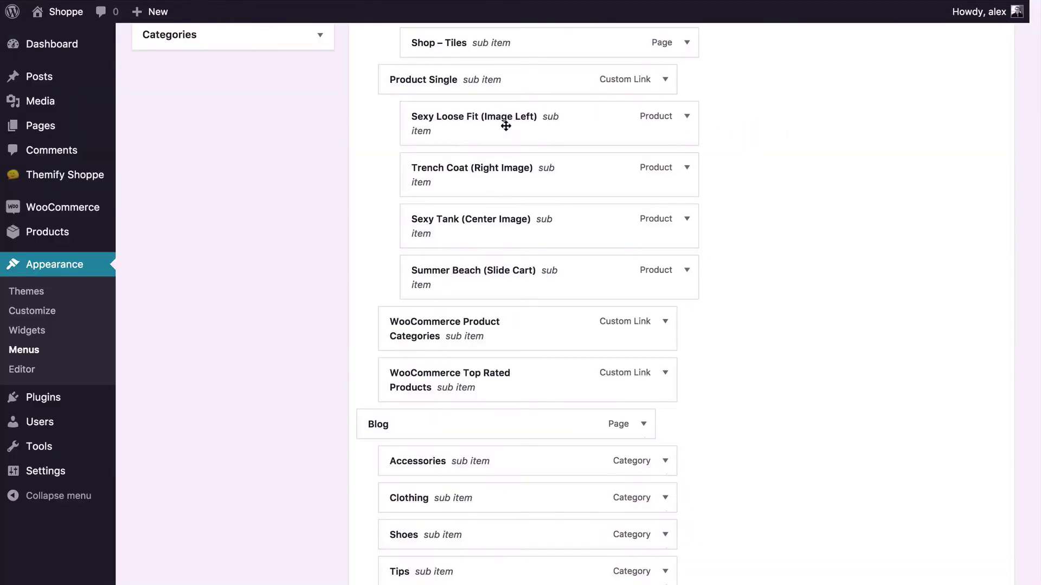
scroll(643, 244, up, 5)
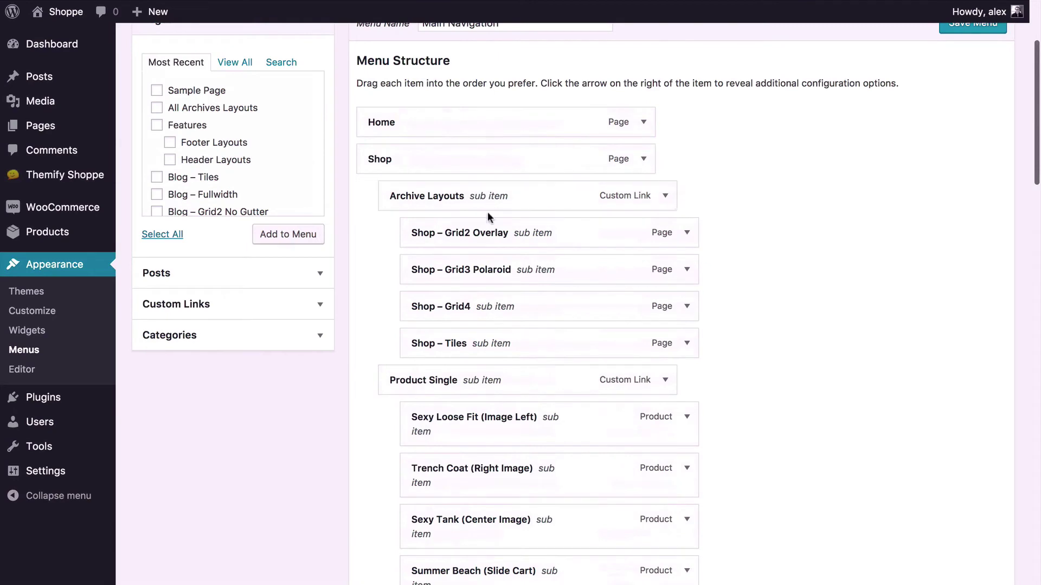
Review the Archive Layouts, Product Single and WooCommerce sub items nested under Shop against the storefront navigation.
scroll(539, 251, down, 3)
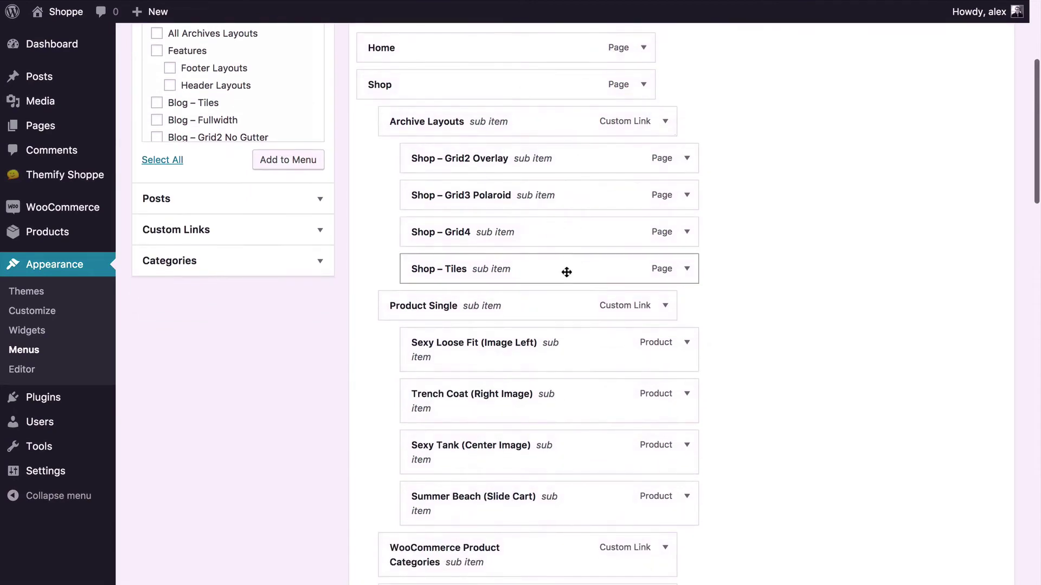
scroll(564, 269, down, 4)
scroll(731, 289, down, 4)
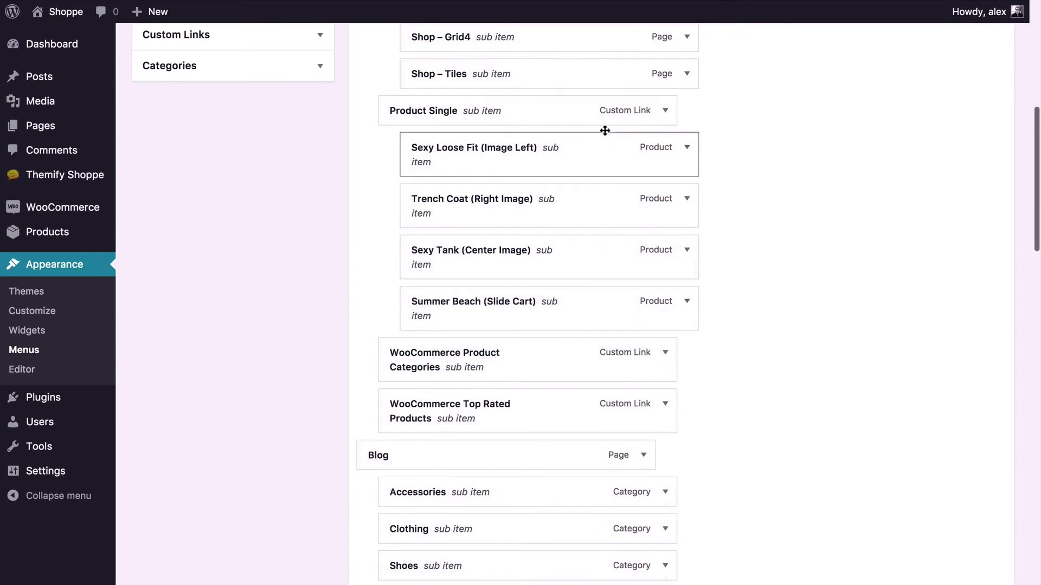
scroll(601, 144, up, 6)
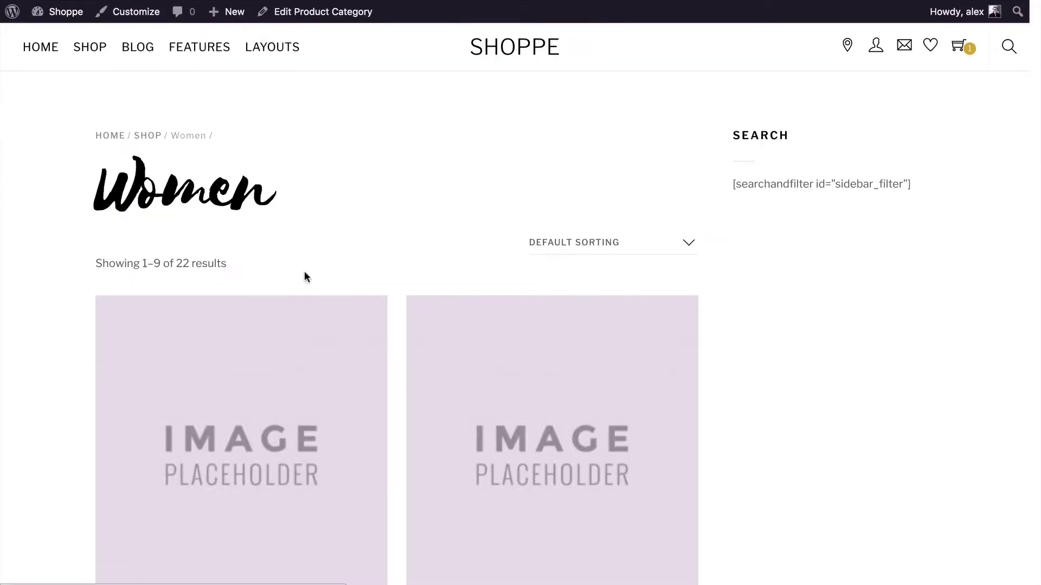
mouse_move(89, 46)
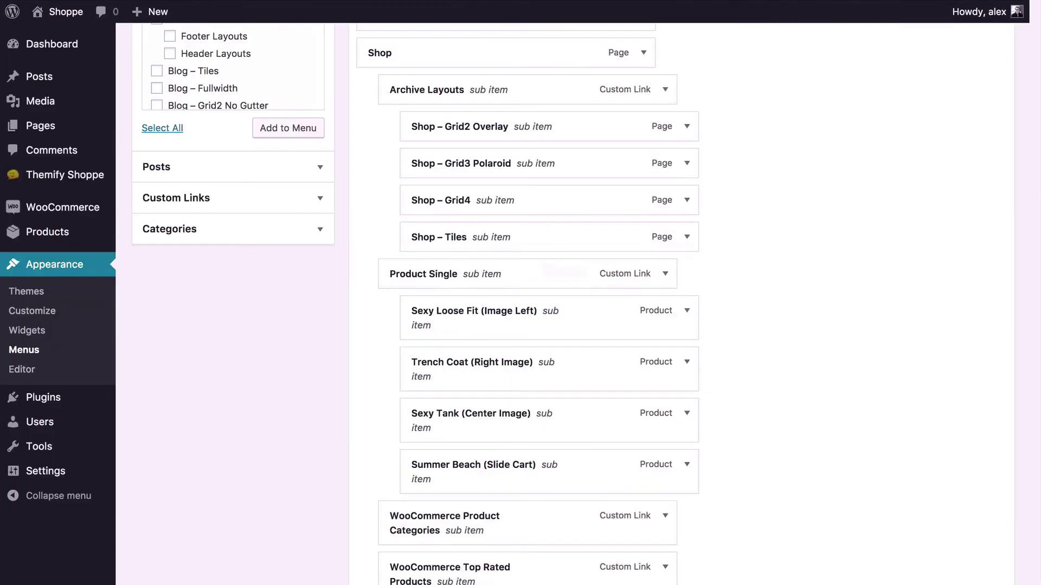
scroll(647, 251, up, 2)
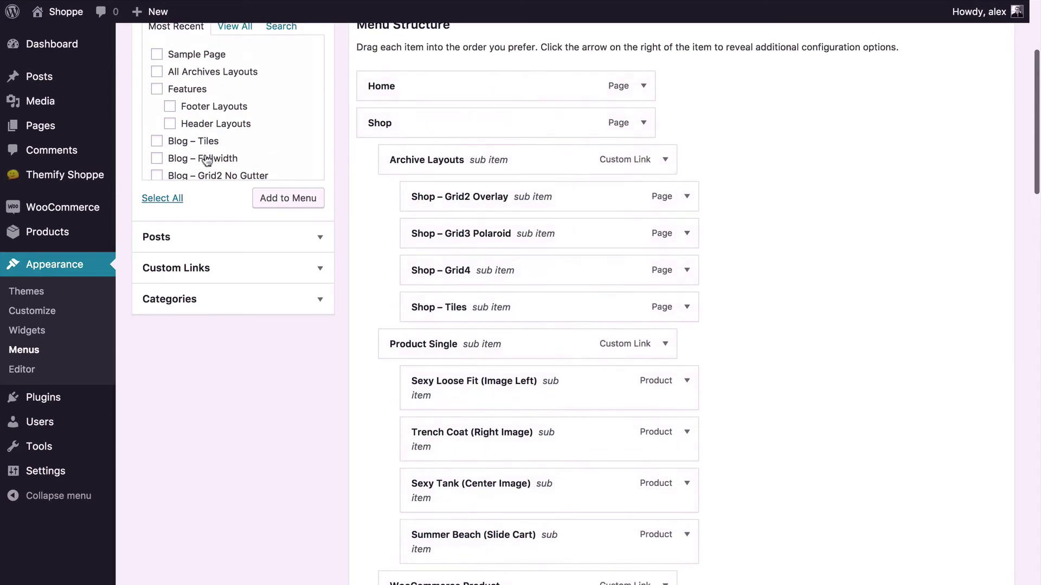
scroll(187, 146, up, 1)
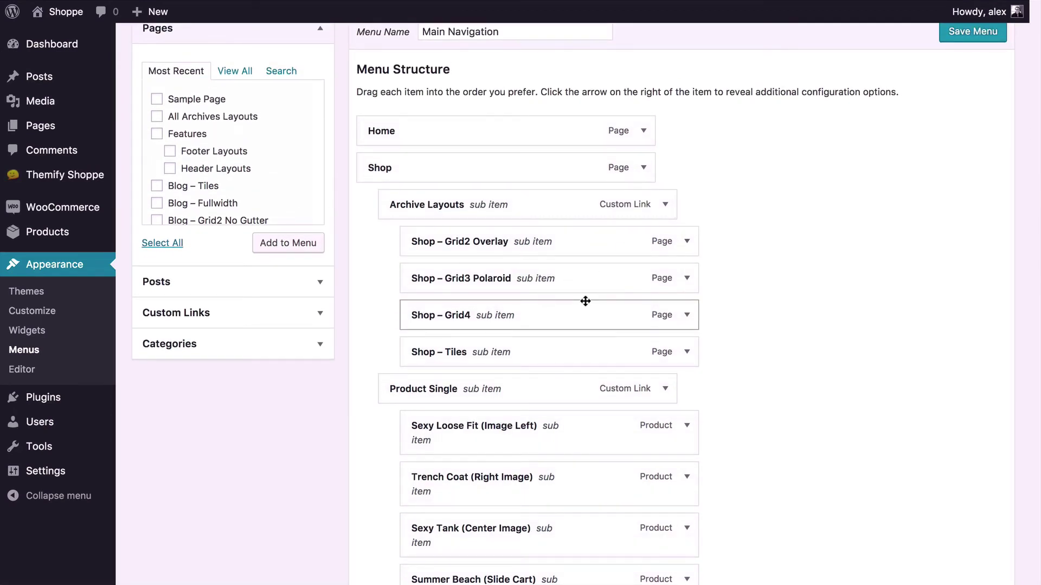
scroll(585, 301, down, 1)
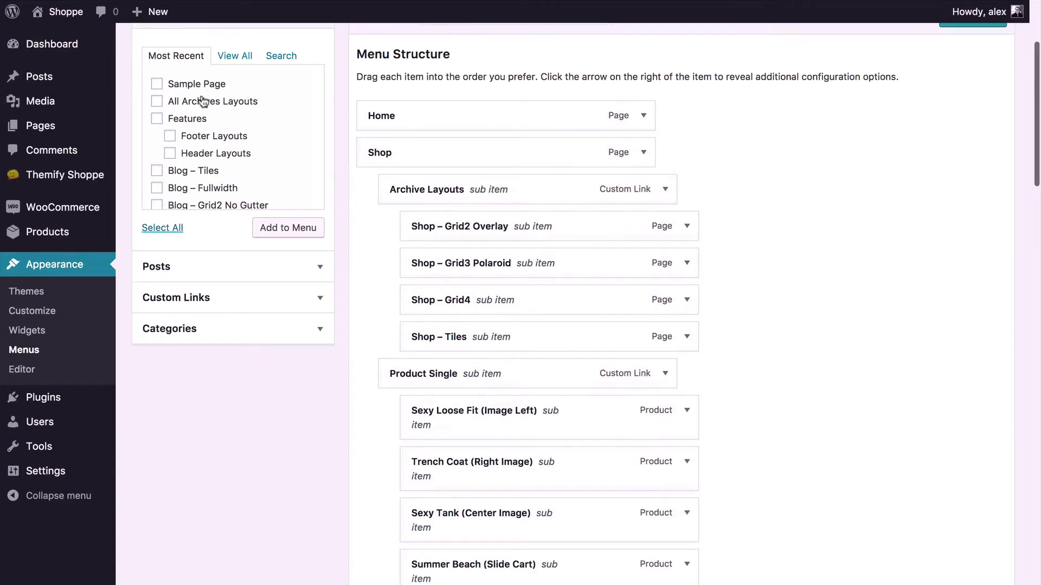
scroll(227, 82, up, 1)
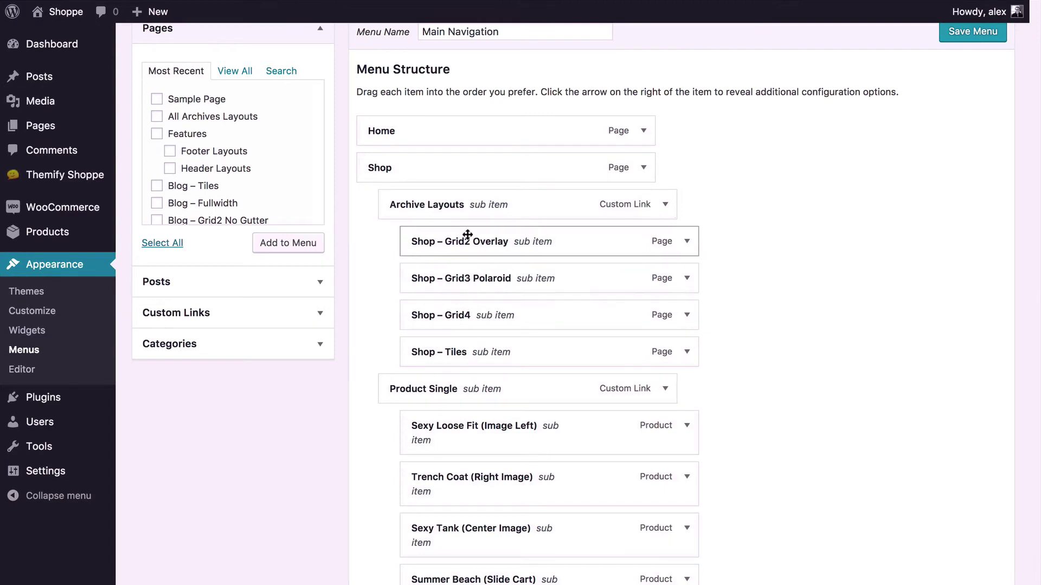
scroll(468, 234, down, 2)
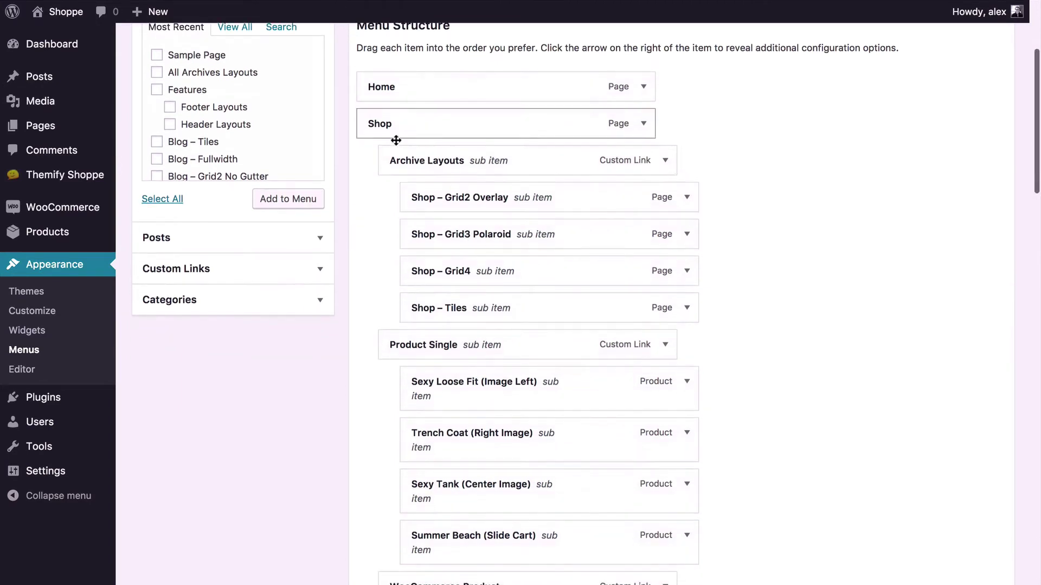
Inspect the Shop item's Mega Menu column layout options and review how its first-level sub items form the columns.
click(645, 124)
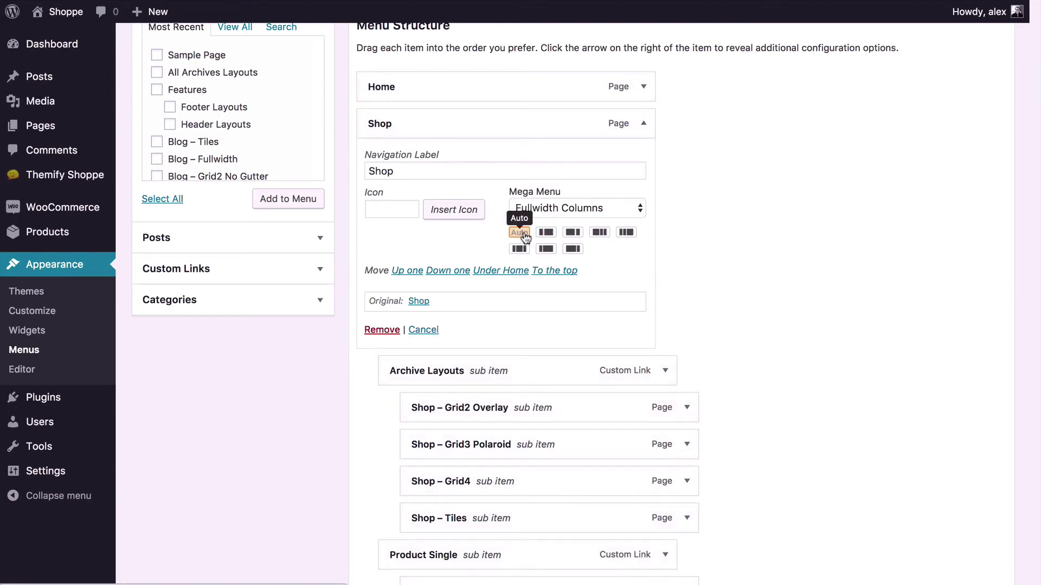
click(645, 123)
scroll(722, 161, down, 3)
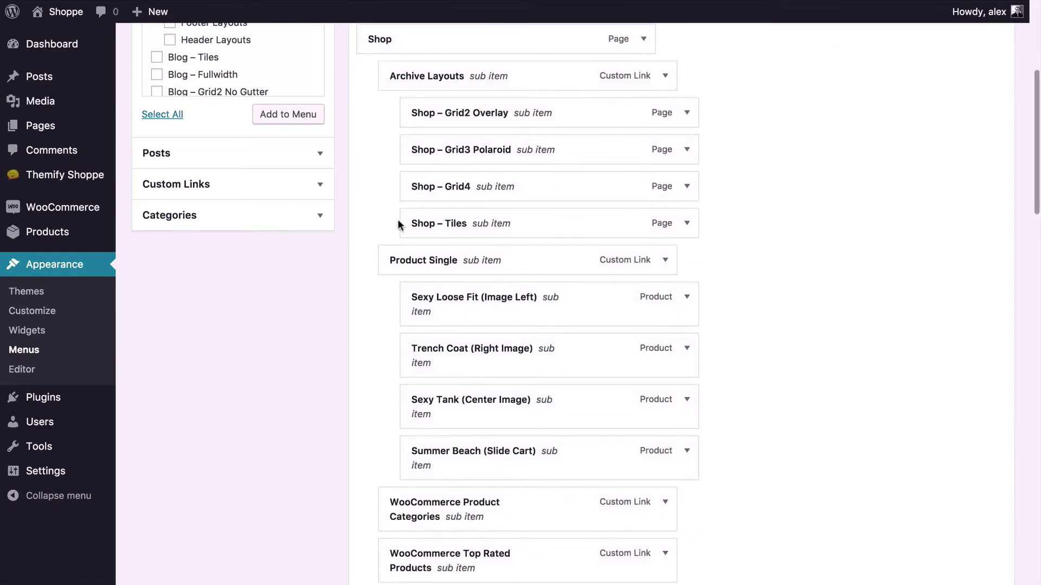
scroll(349, 350, down, 4)
scroll(382, 279, up, 3)
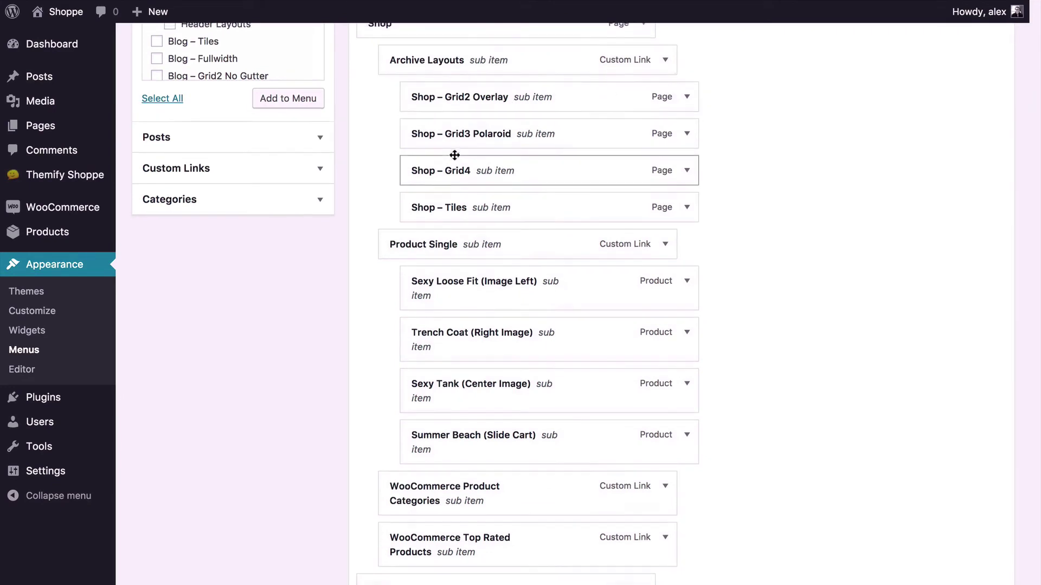
scroll(426, 85, up, 1)
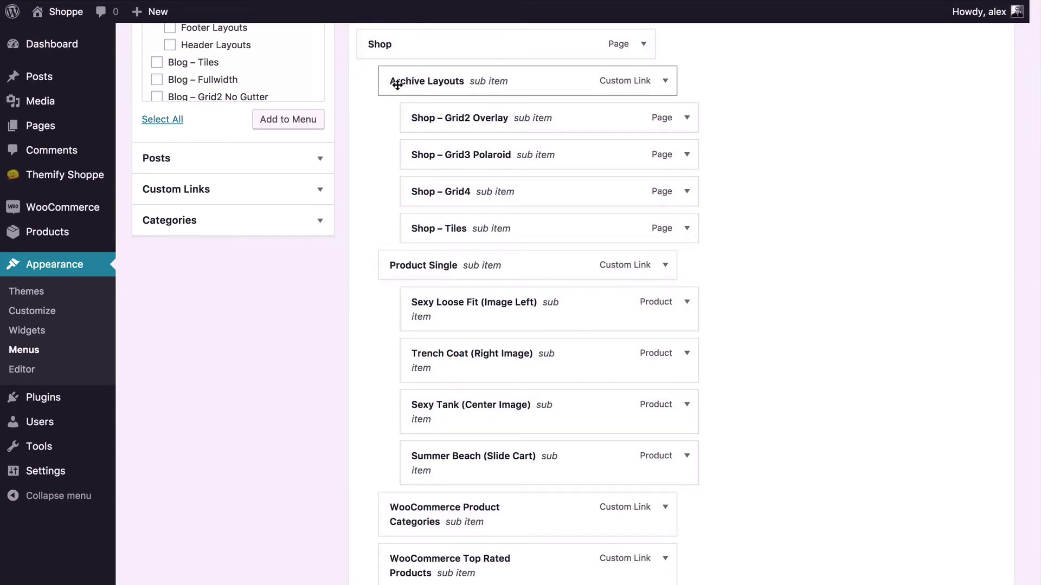
scroll(367, 140, down, 3)
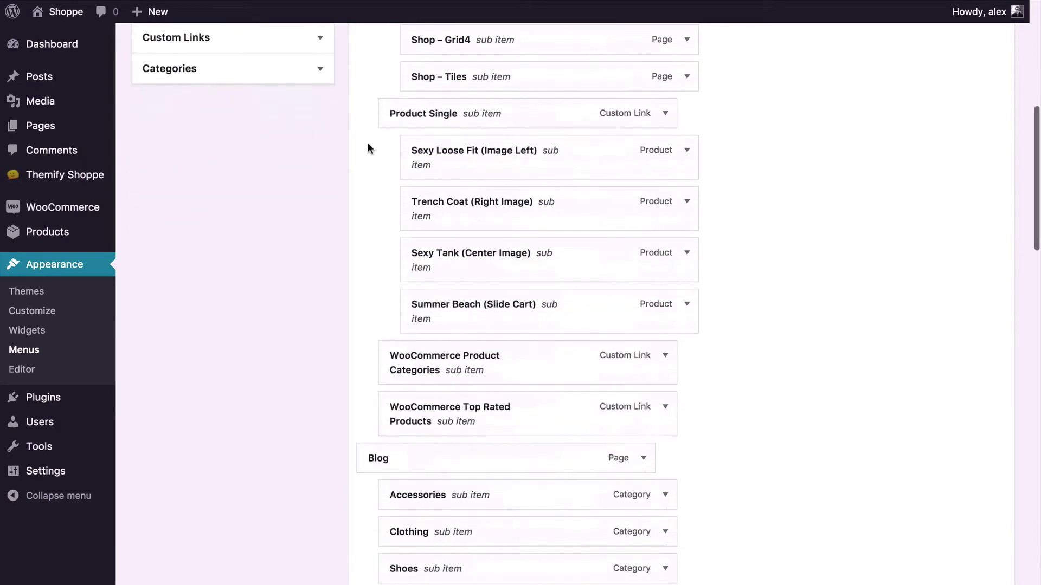
Enable the Widgets box so that widgets can be added as menu items.
scroll(581, 450, up, 10)
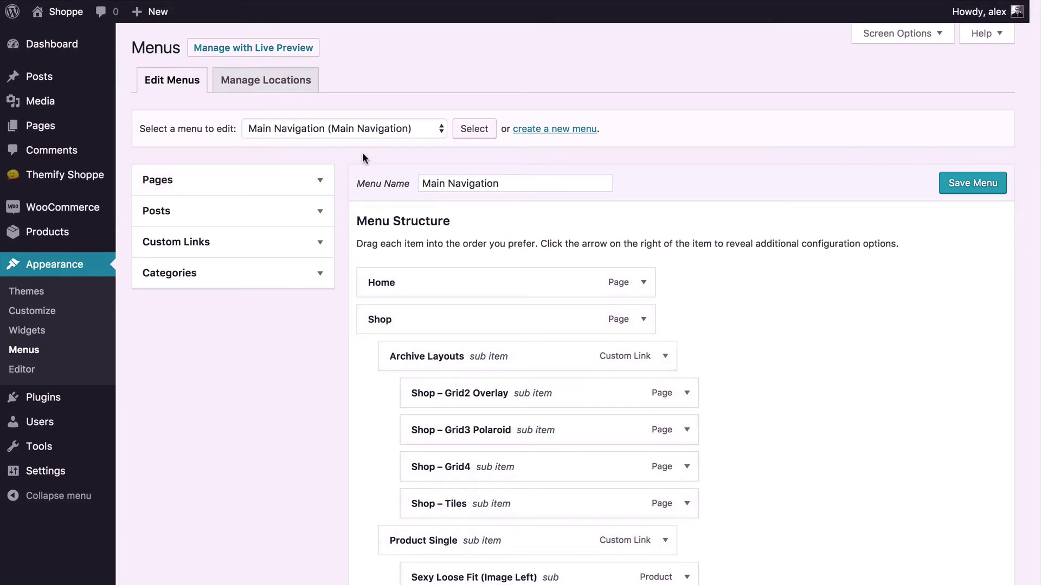
click(861, 37)
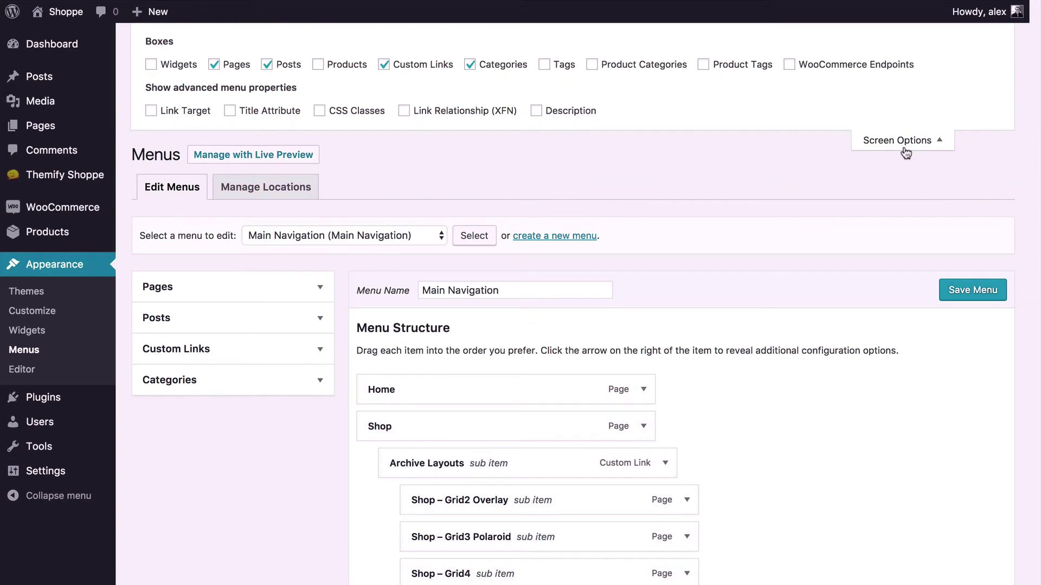
click(152, 64)
click(915, 139)
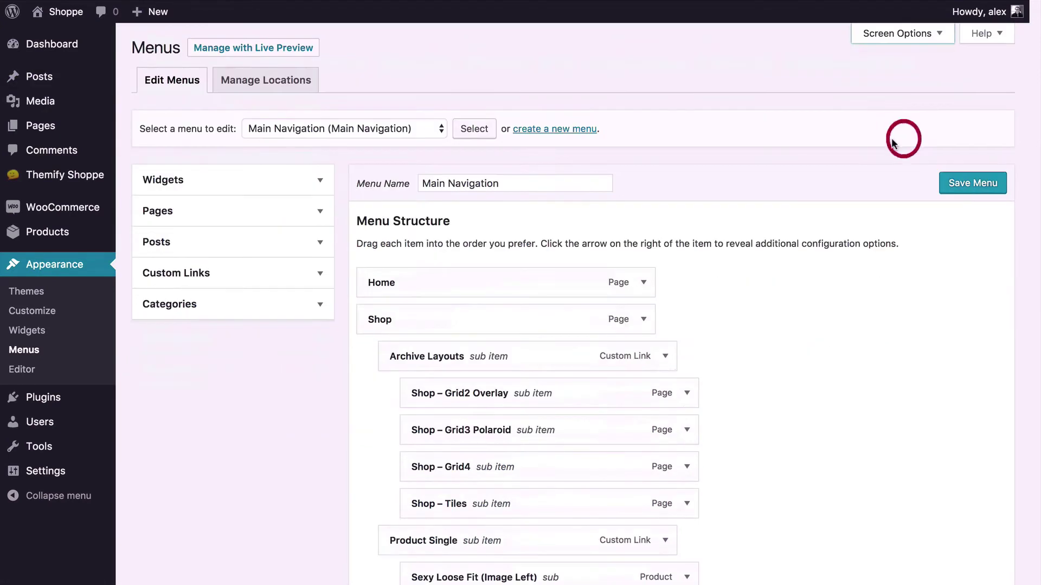
Add the Themify - Social Links widget to Main Navigation as a Shop sub item after WooCommerce Top Rated Products.
click(317, 184)
click(239, 240)
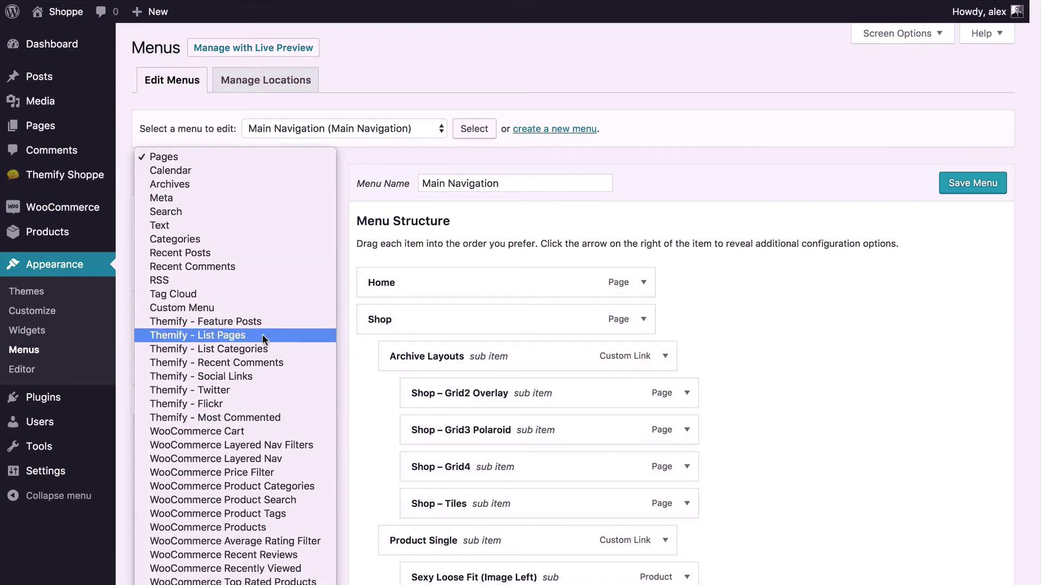
click(251, 376)
click(289, 275)
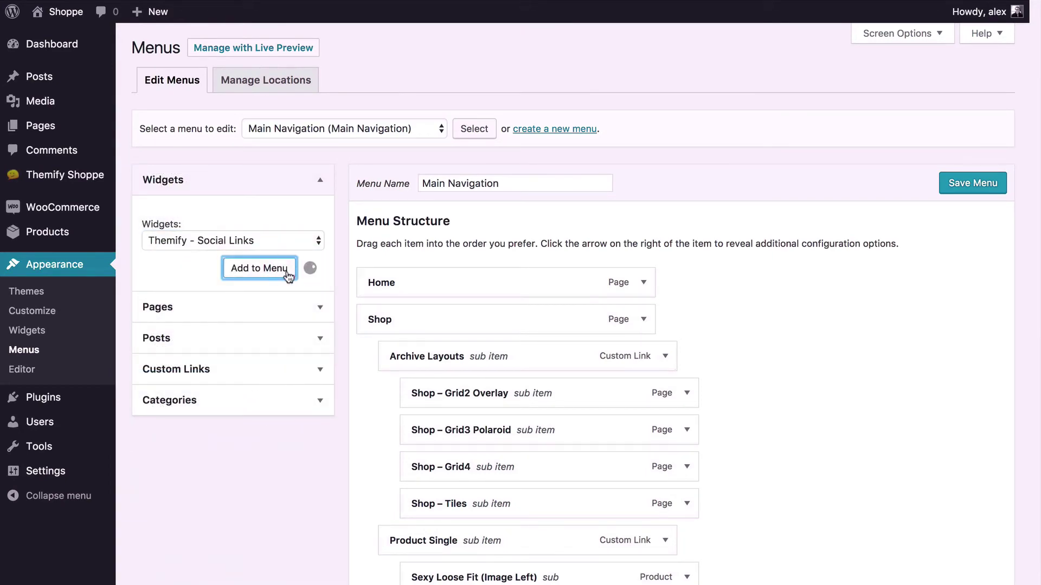
scroll(622, 337, down, 15)
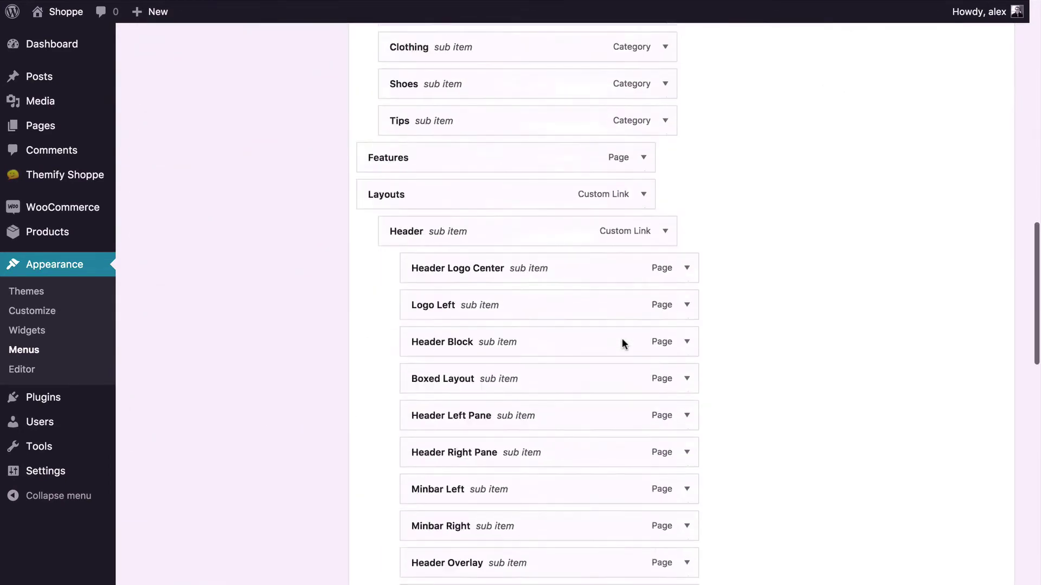
drag(532, 320, 488, 221)
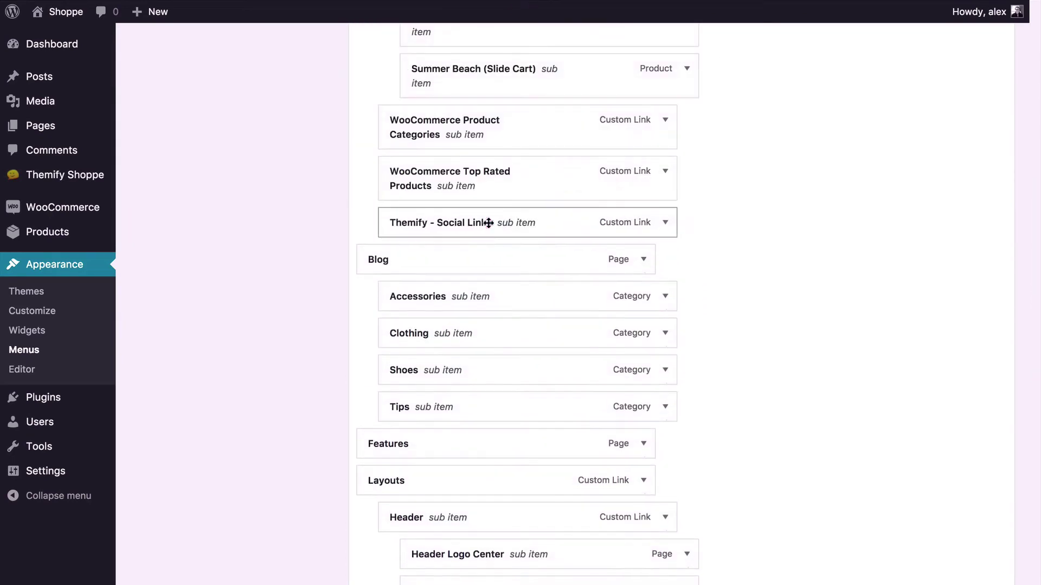
Title the Themify - Social Links item "Social", enable Show link name, and save the Main Navigation menu.
click(665, 223)
scroll(687, 277, down, 2)
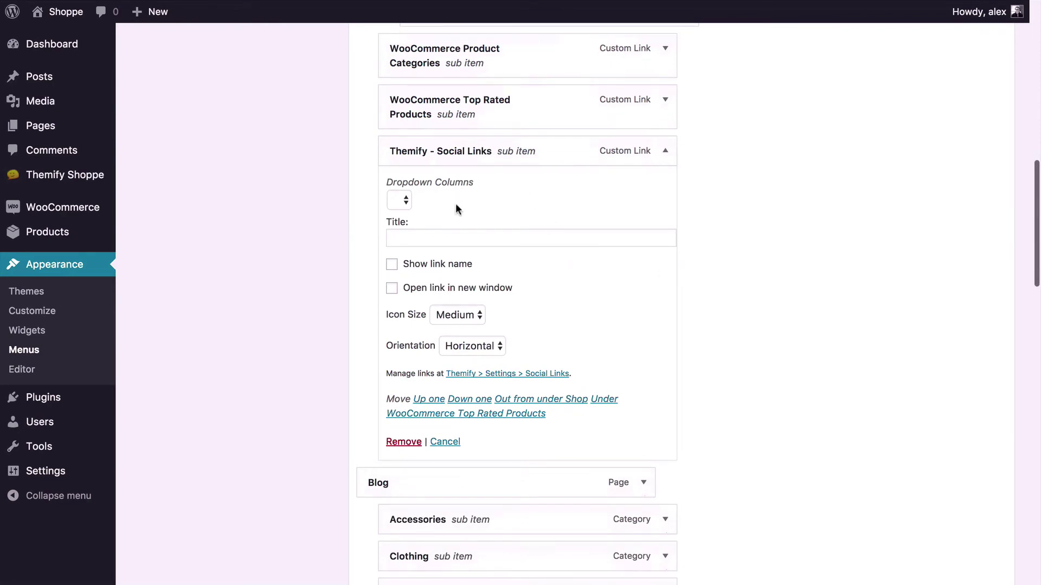
click(421, 239)
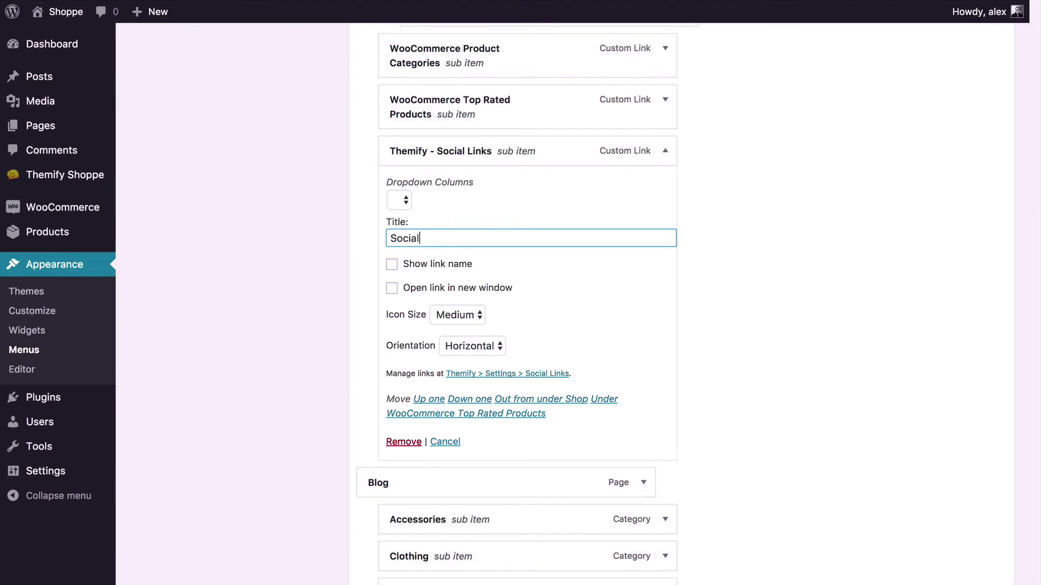
click(431, 264)
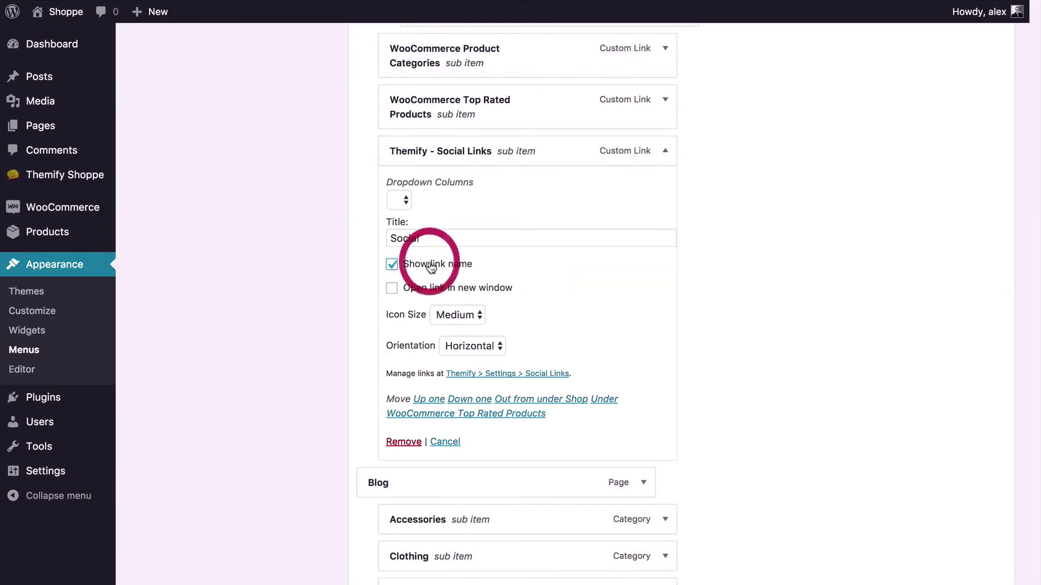
scroll(789, 301, up, 10)
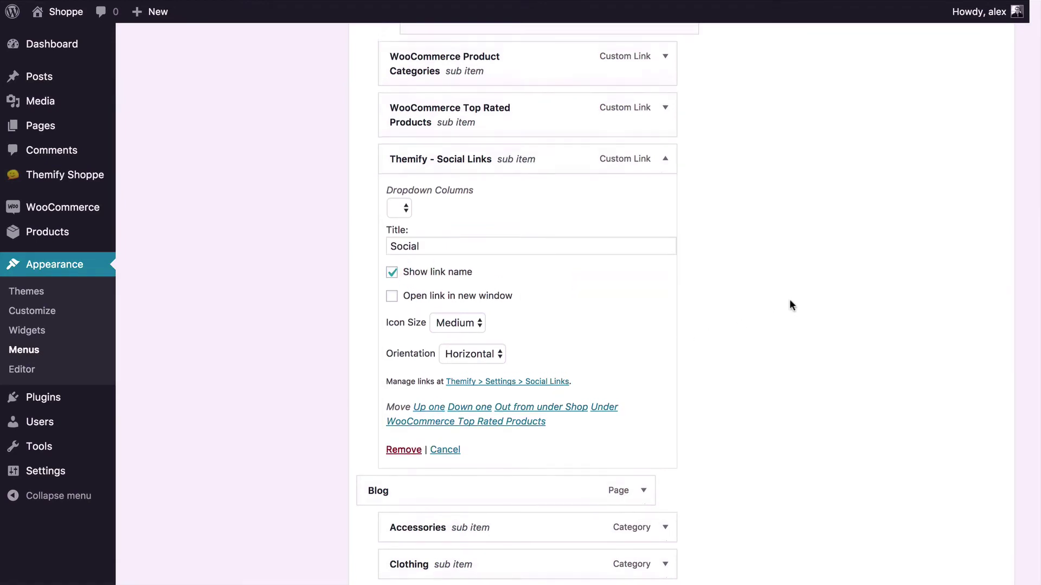
scroll(790, 299, up, 5)
click(972, 183)
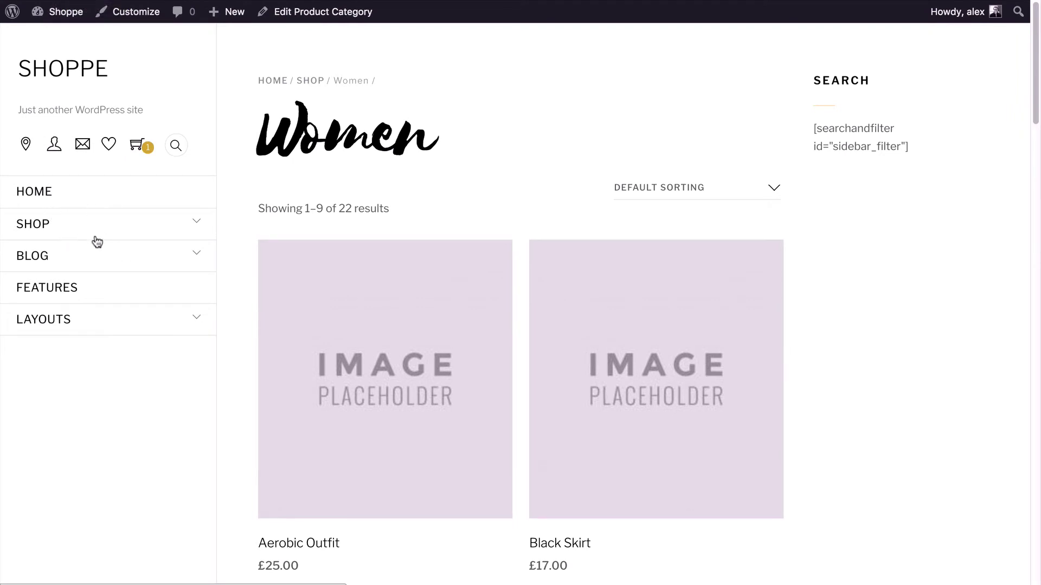
Expand Shop in the storefront's side navigation and examine its Product Categories, Popular and Social widget sections.
click(197, 222)
scroll(109, 308, down, 9)
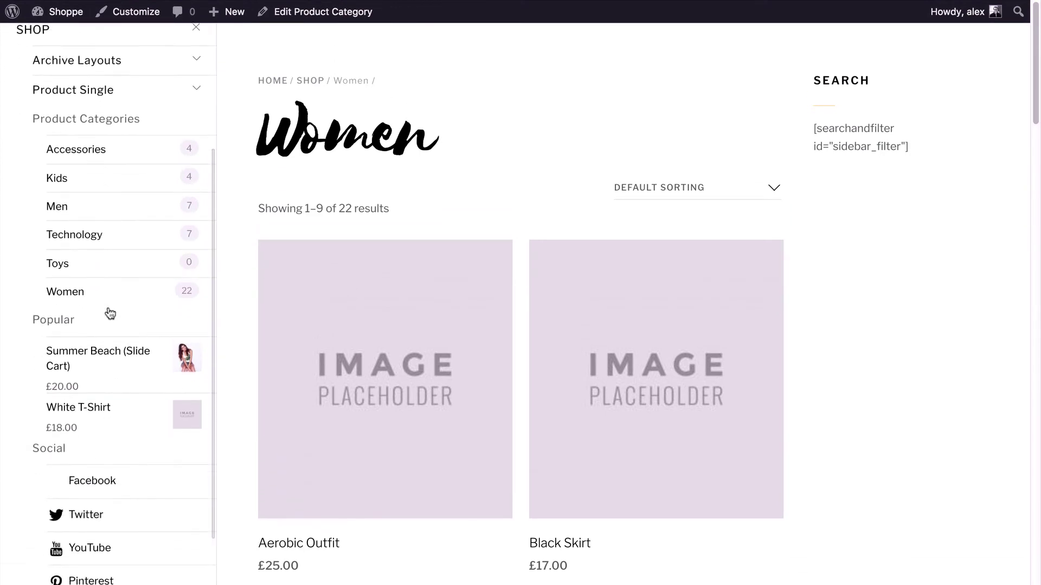
scroll(145, 174, up, 2)
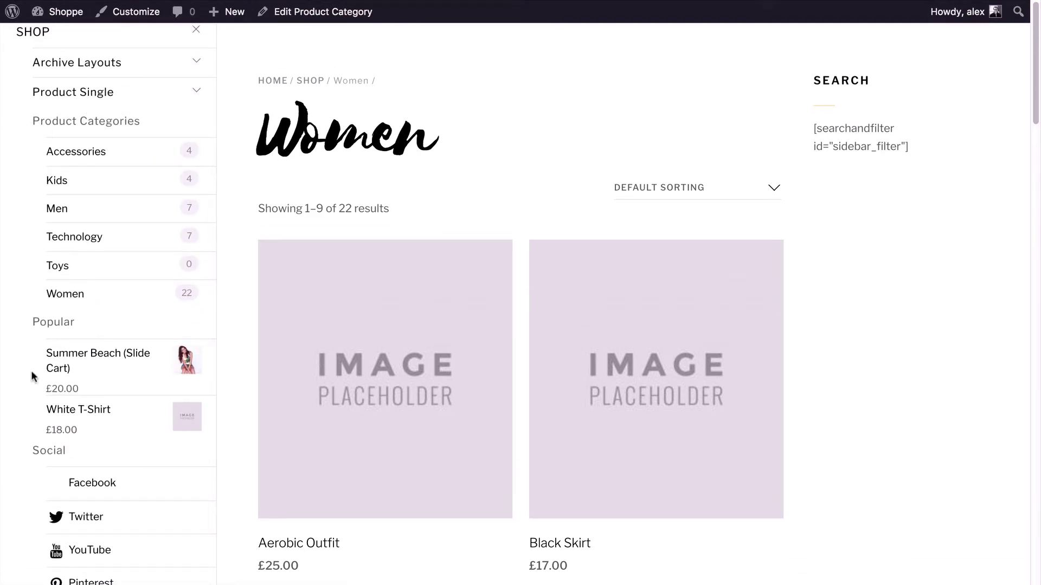
scroll(16, 373, down, 4)
scroll(9, 376, down, 4)
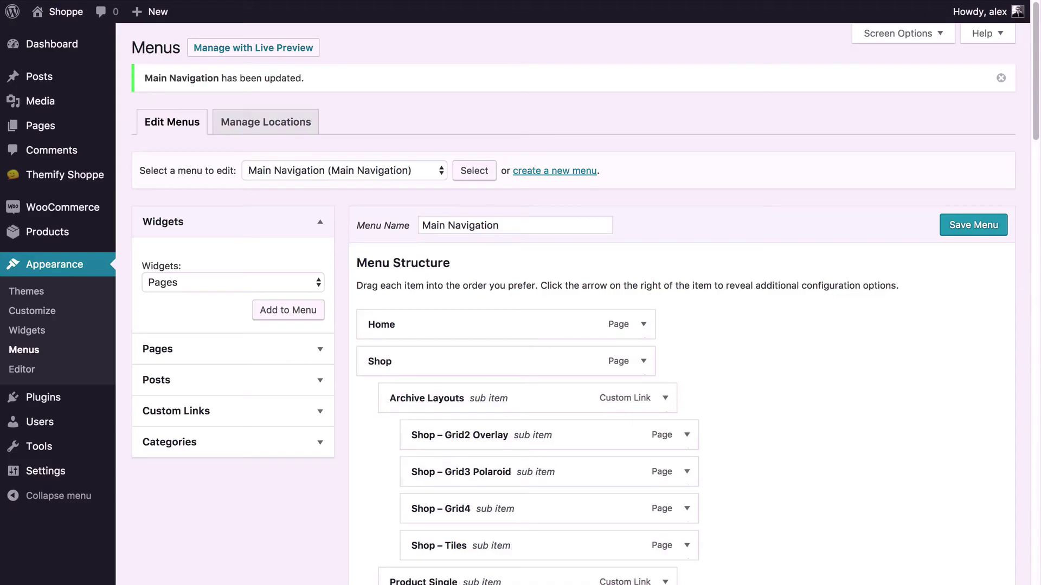
Locate the Blog item in the menu structure and explore the demo storefront's Blog mega menu through its category posts.
scroll(779, 404, down, 4)
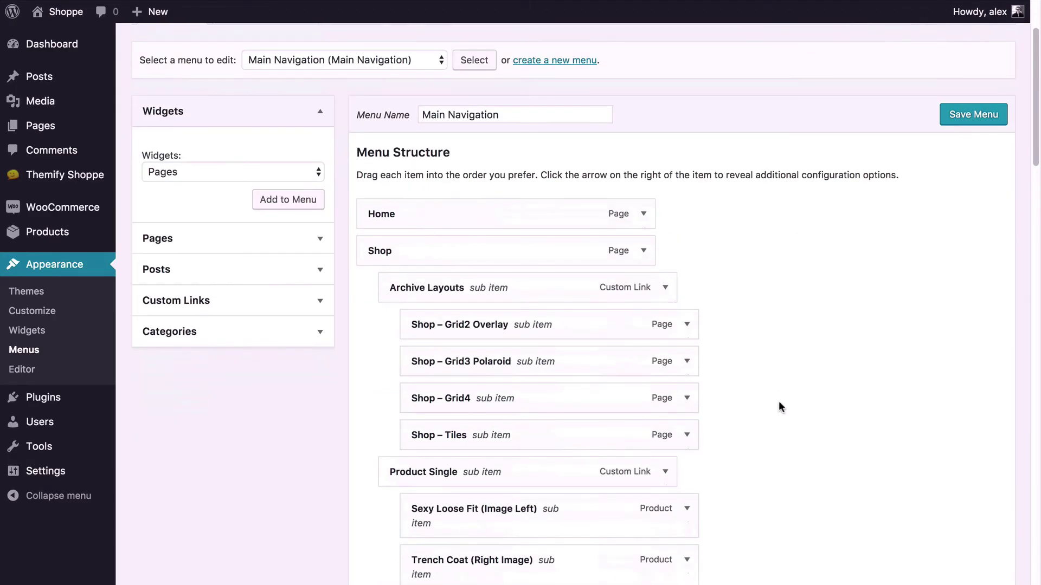
scroll(779, 403, down, 3)
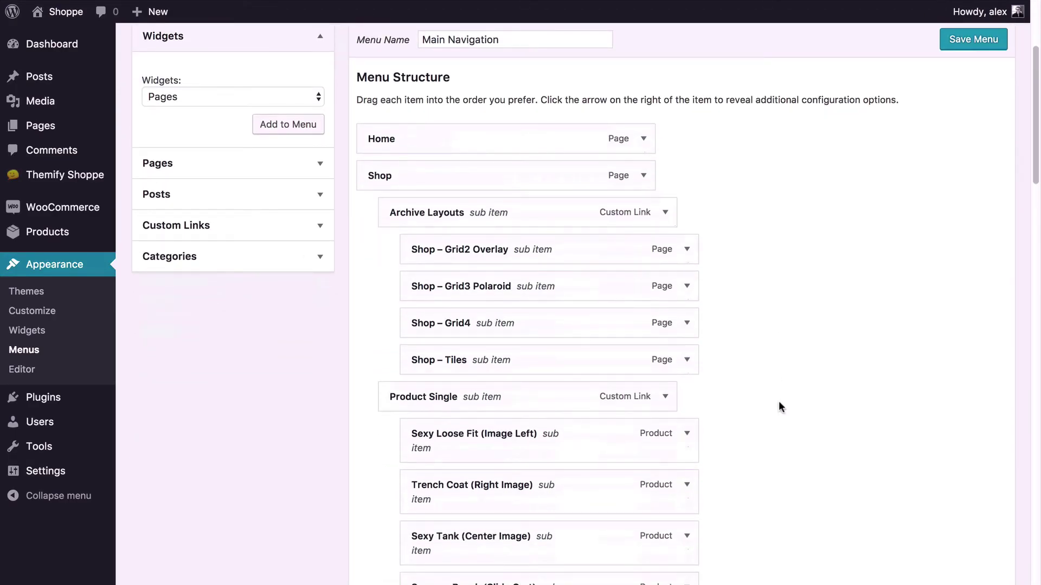
scroll(711, 216, up, 7)
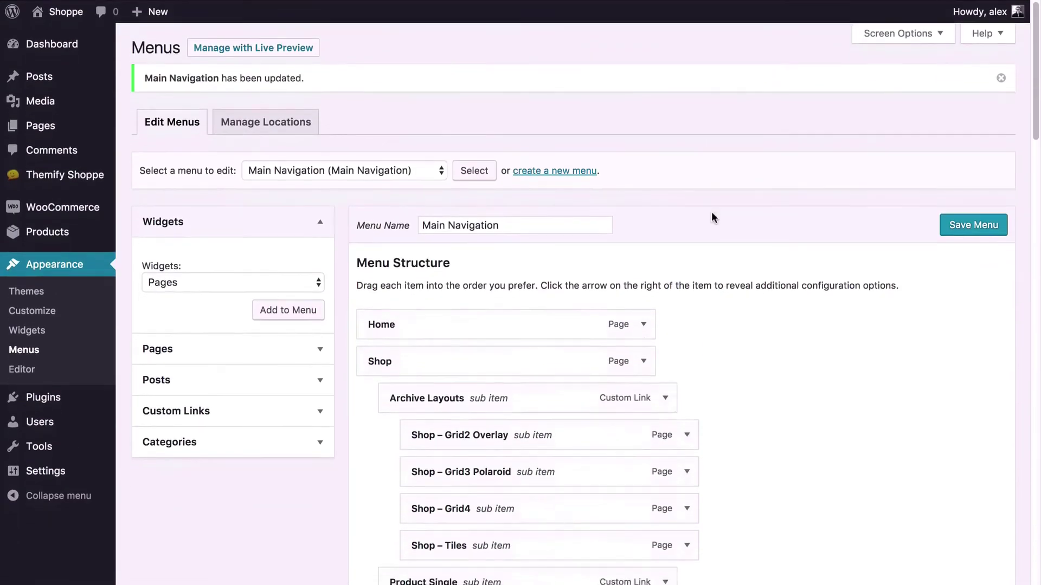
scroll(711, 217, down, 20)
click(644, 100)
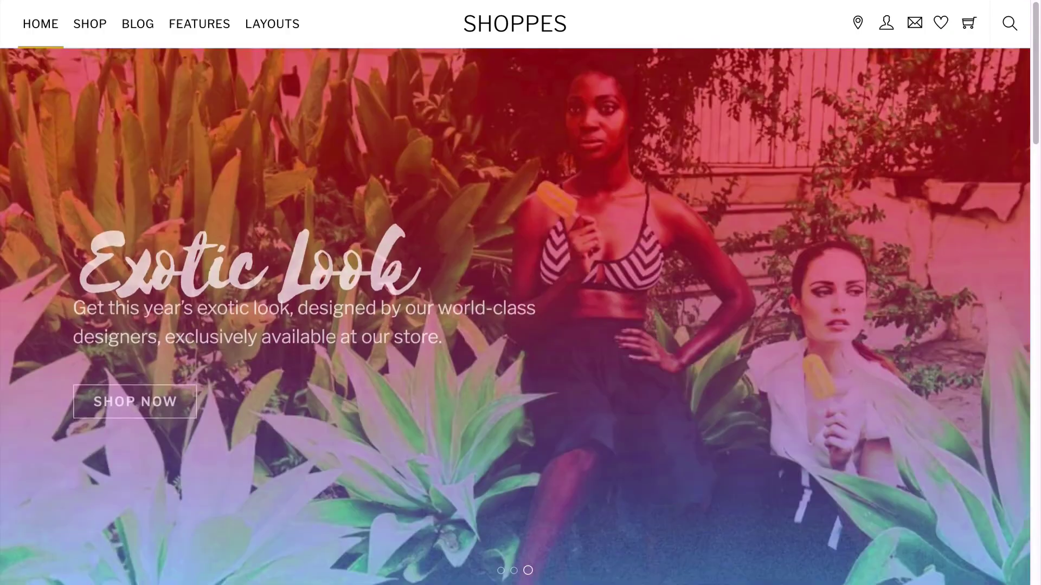
mouse_move(139, 30)
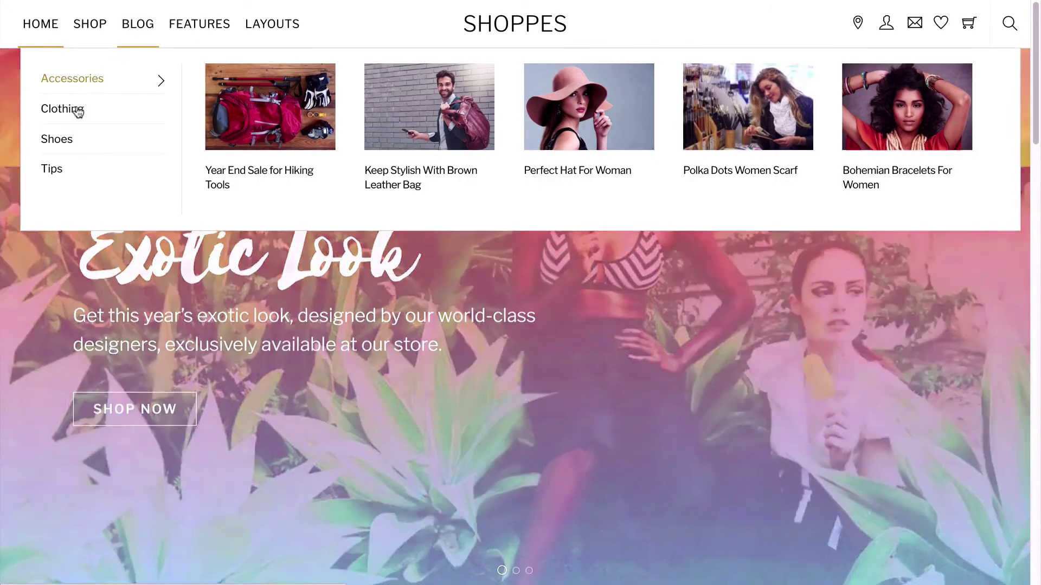
mouse_move(78, 112)
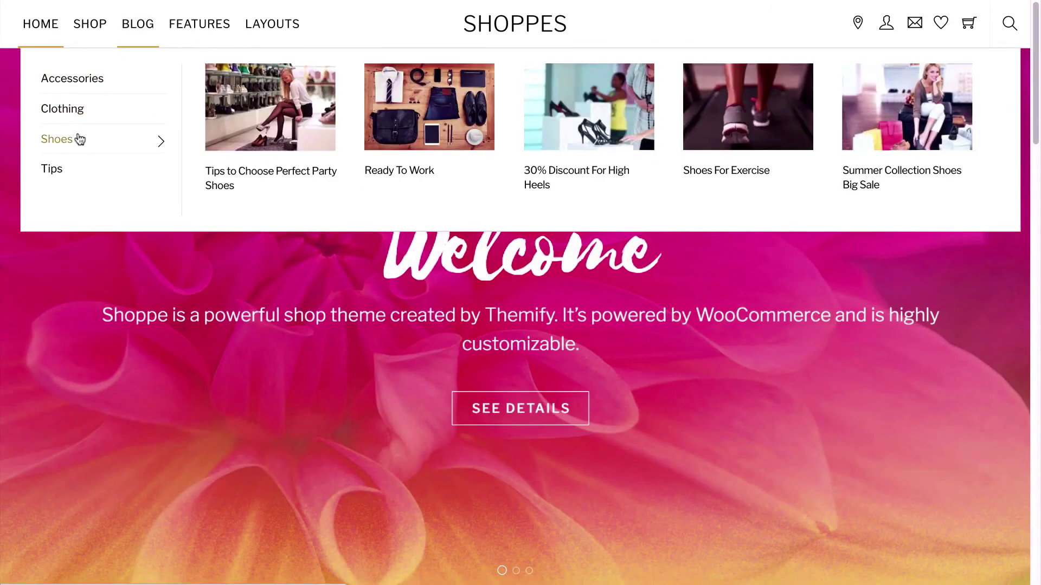
Return from the demo storefront to the menu editor and select Mega Posts as the Blog item's mega menu type.
mouse_move(70, 141)
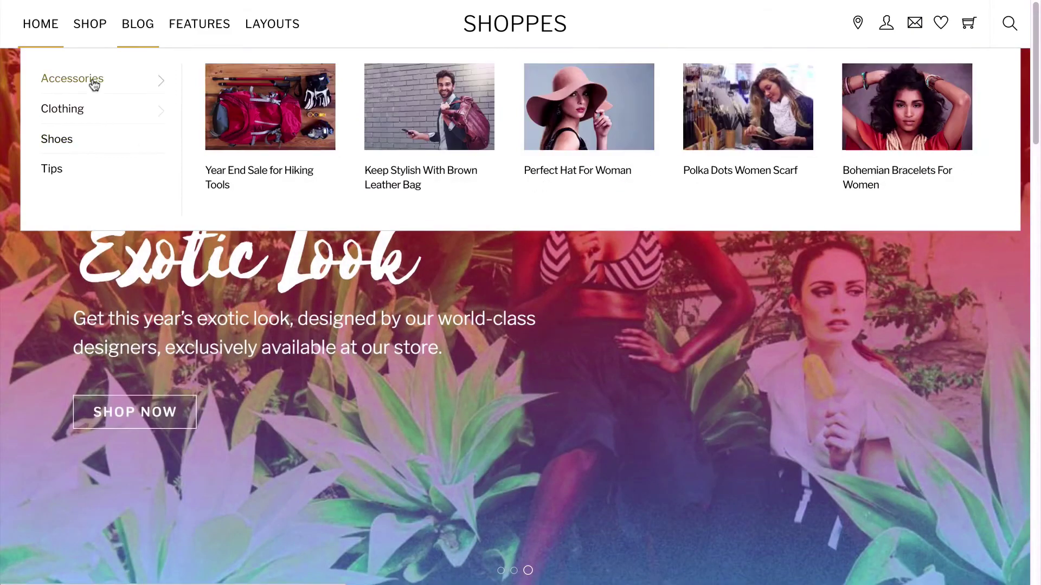
click(484, 0)
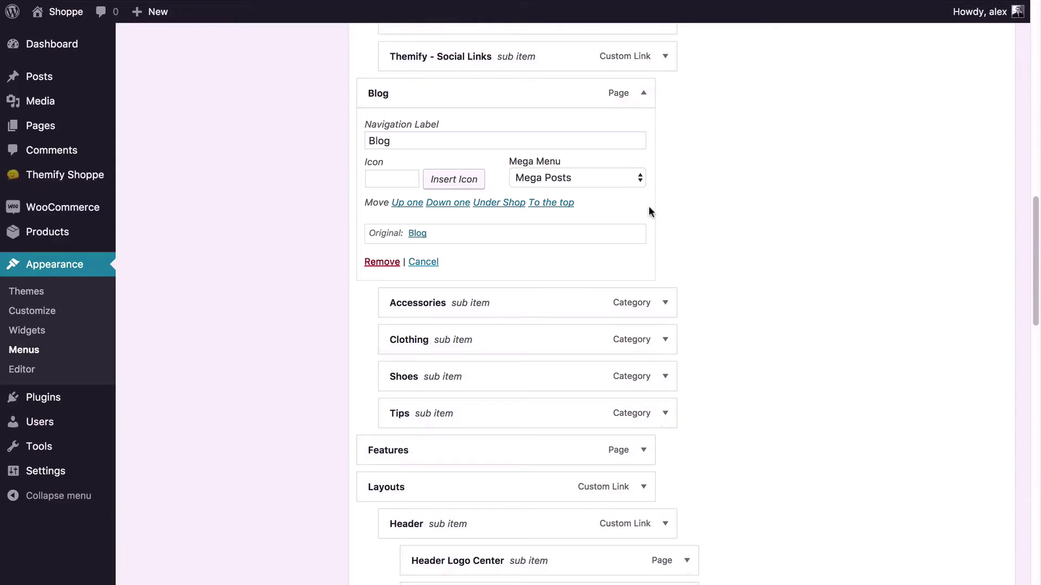
scroll(649, 208, down, 1)
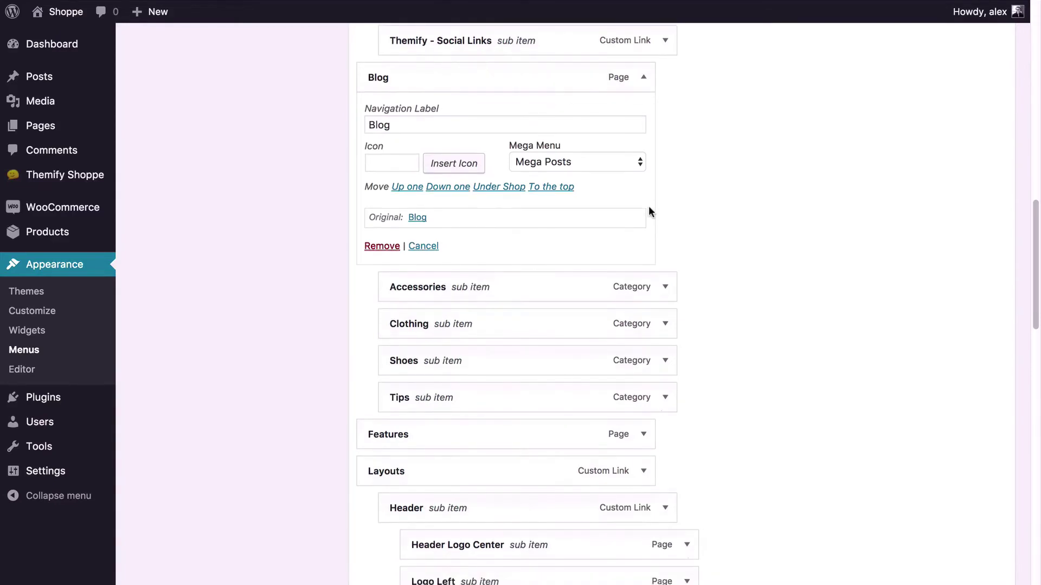
click(547, 162)
click(555, 164)
scroll(662, 216, down, 3)
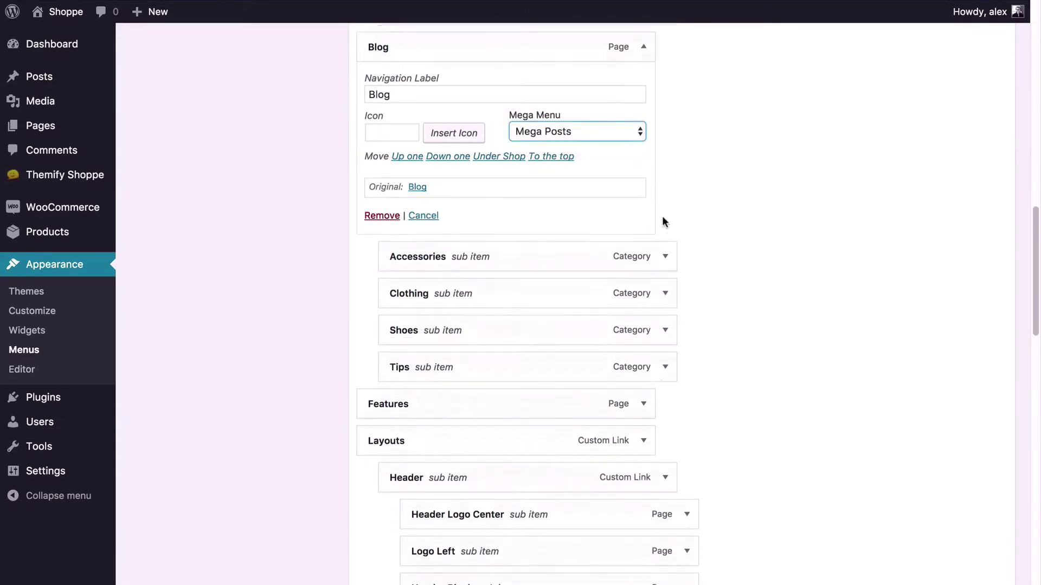
scroll(707, 155, up, 2)
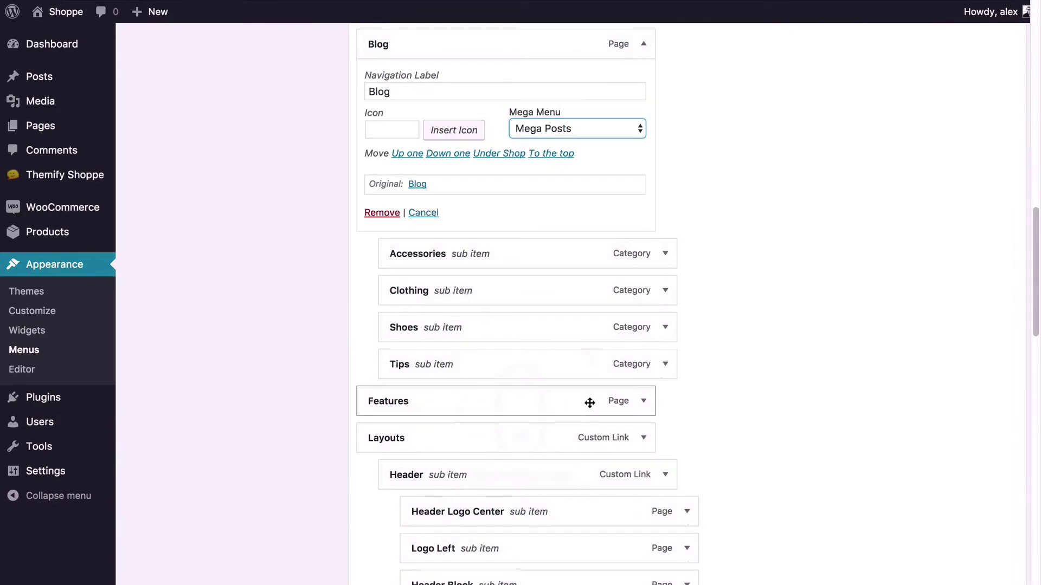
scroll(590, 402, down, 1)
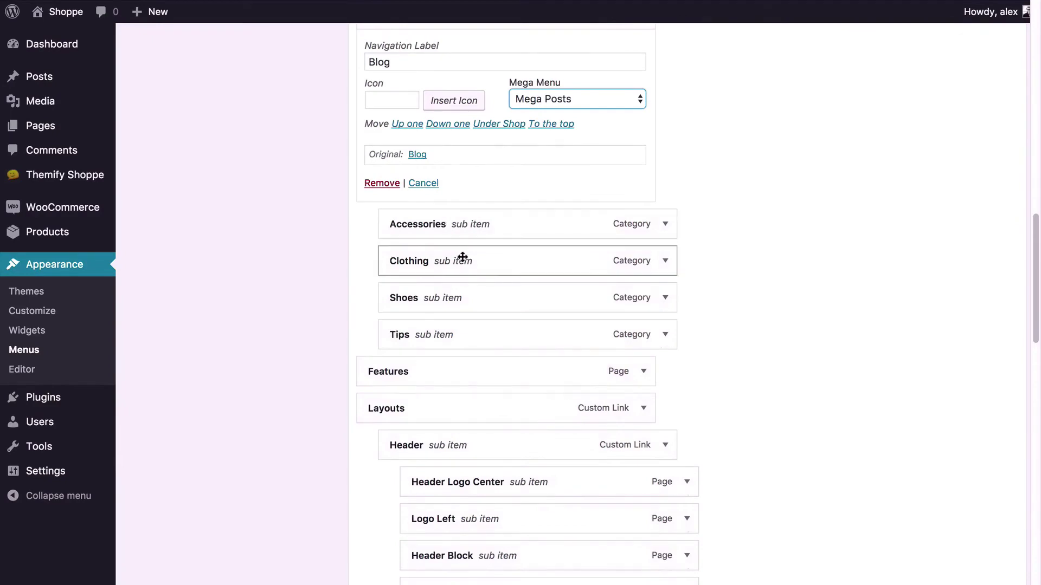
Show the categories available for the menu and inspect the settings of the Accessories sub item under Blog.
scroll(462, 256, up, 20)
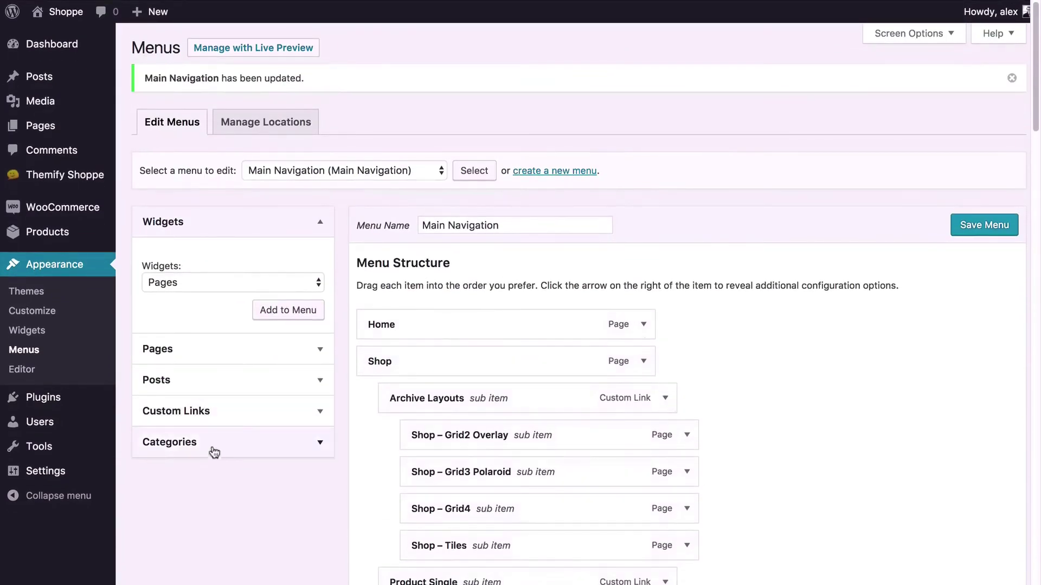
click(215, 450)
scroll(215, 451, down, 2)
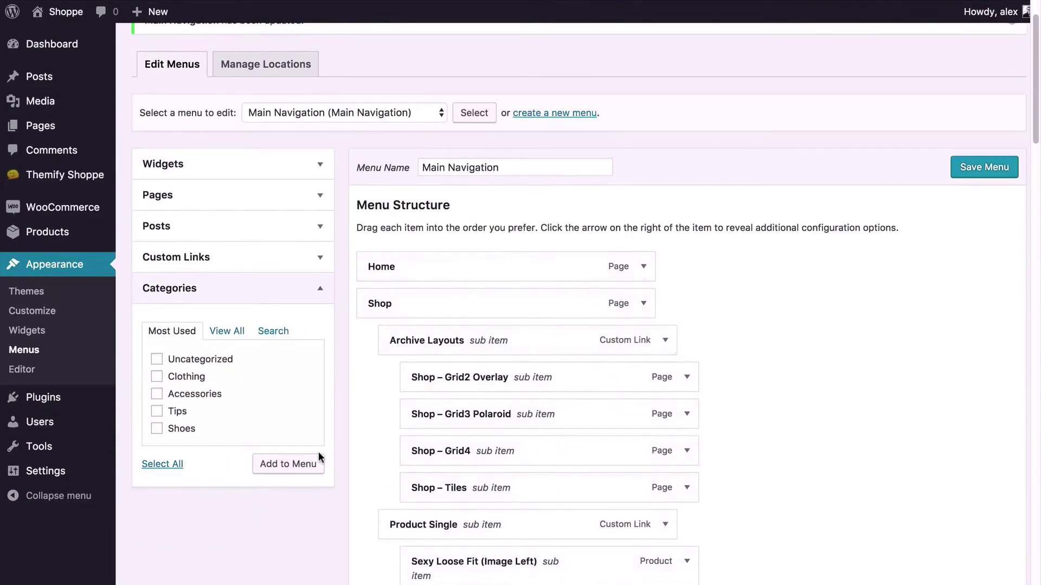
scroll(319, 457, down, 15)
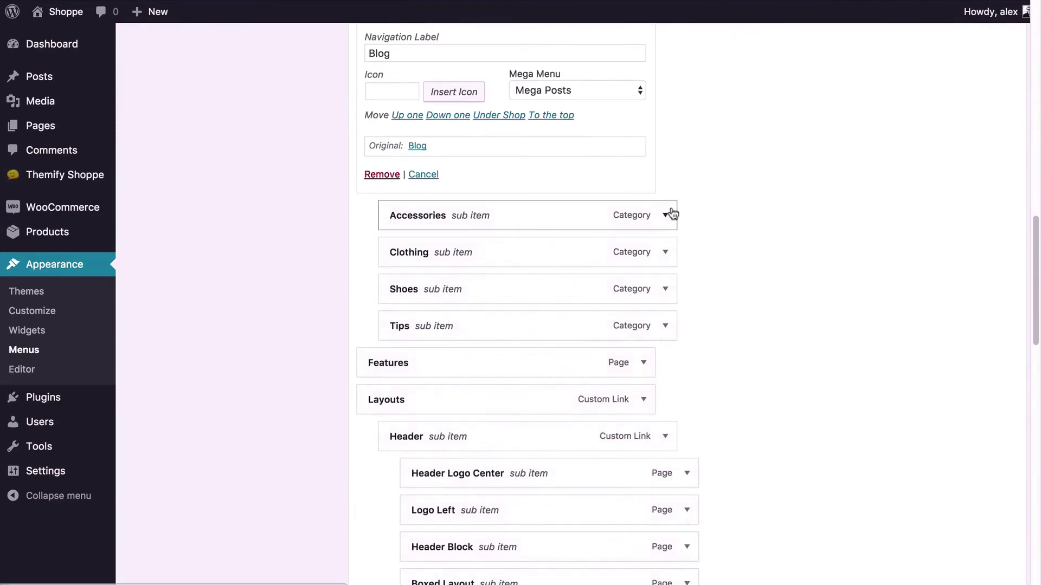
click(671, 215)
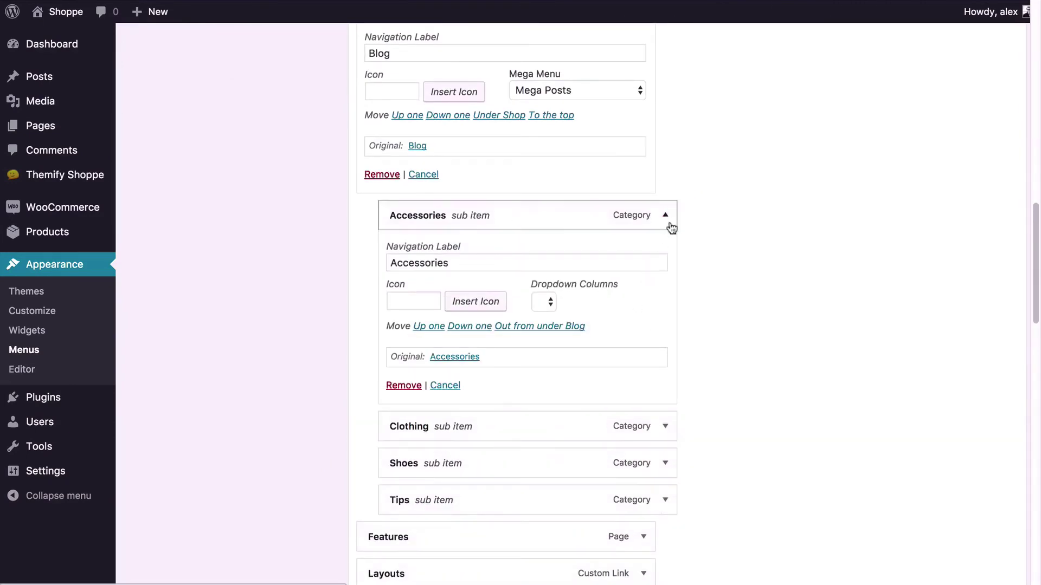
click(666, 215)
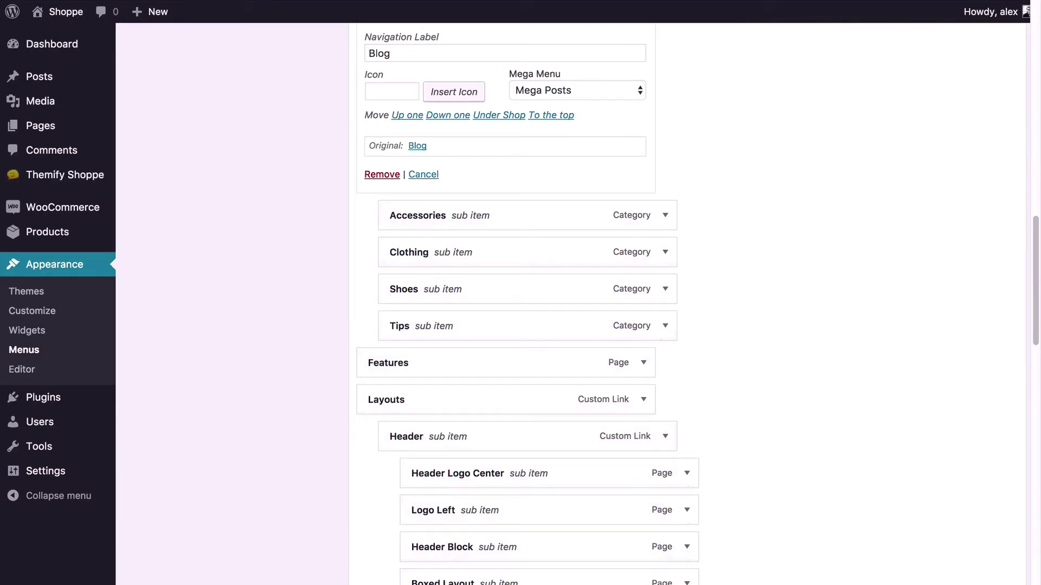
Enable the Tags box in the screen options so that tags can be added to the menu.
scroll(629, 102, up, 15)
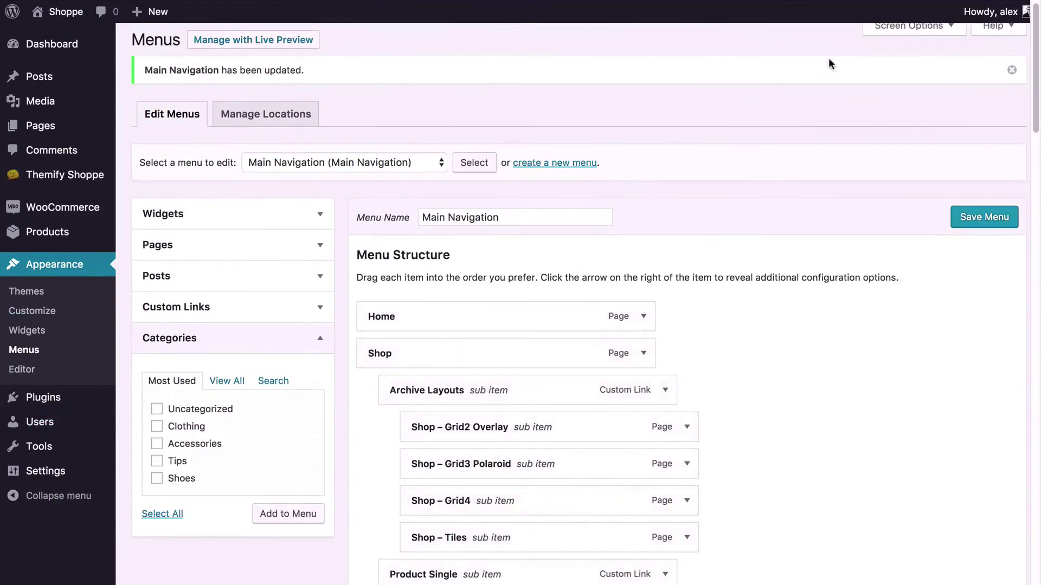
click(878, 32)
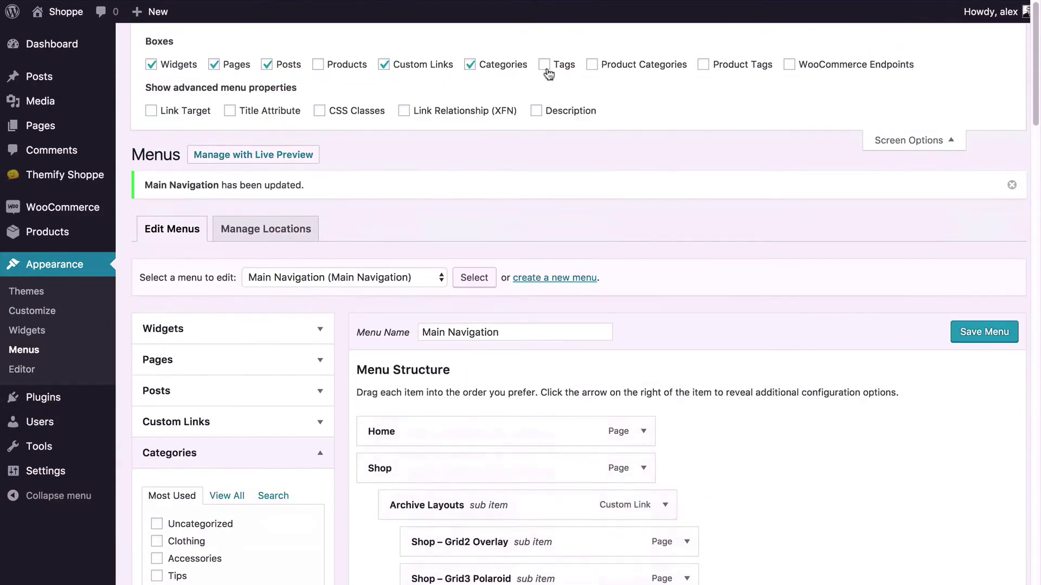
click(545, 65)
scroll(542, 217, down, 5)
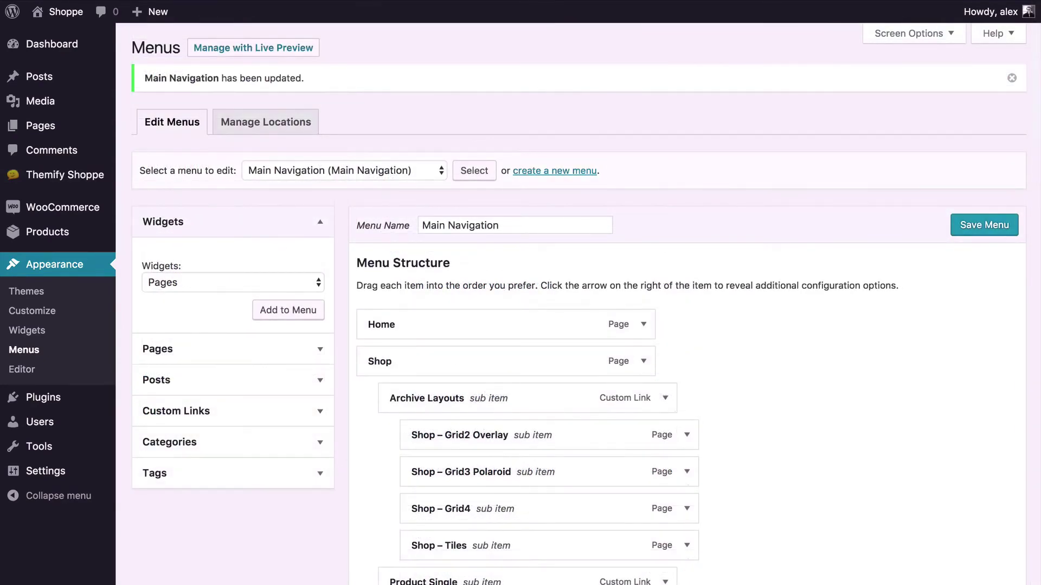
Set the Home menu item's Dropdown Columns to 3 and collapse its settings.
scroll(721, 239, down, 3)
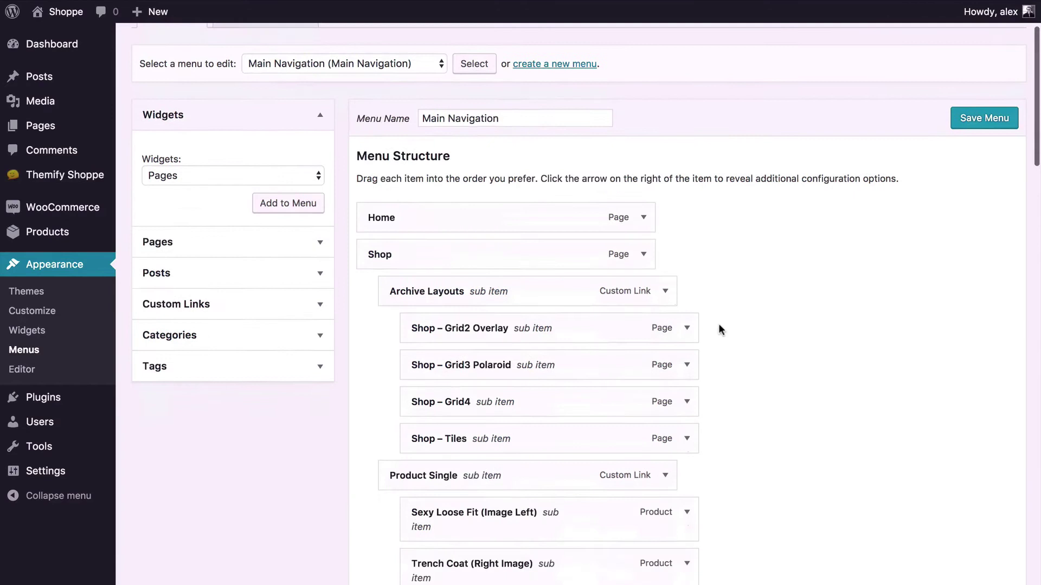
click(644, 218)
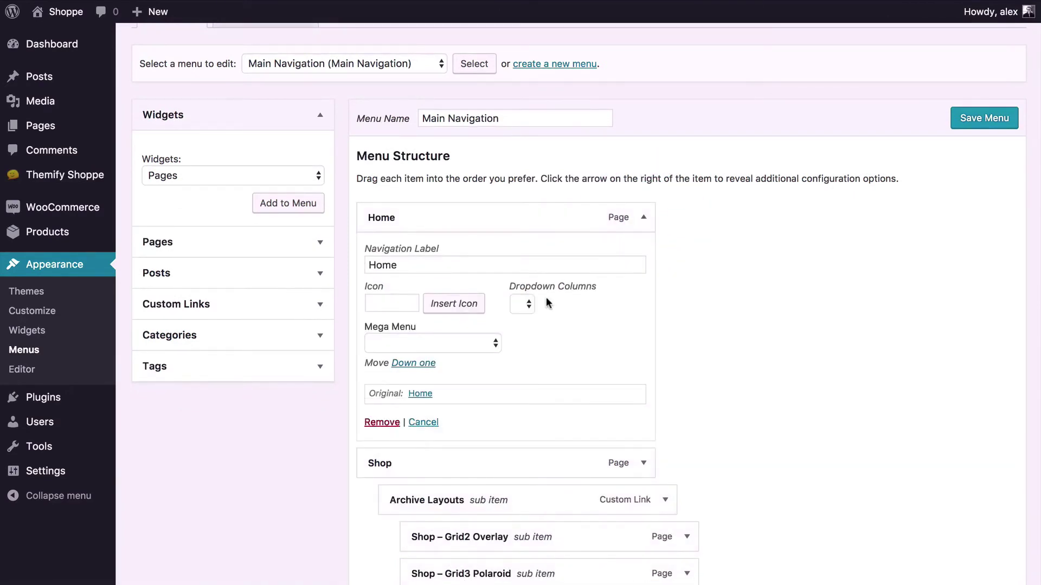
click(524, 304)
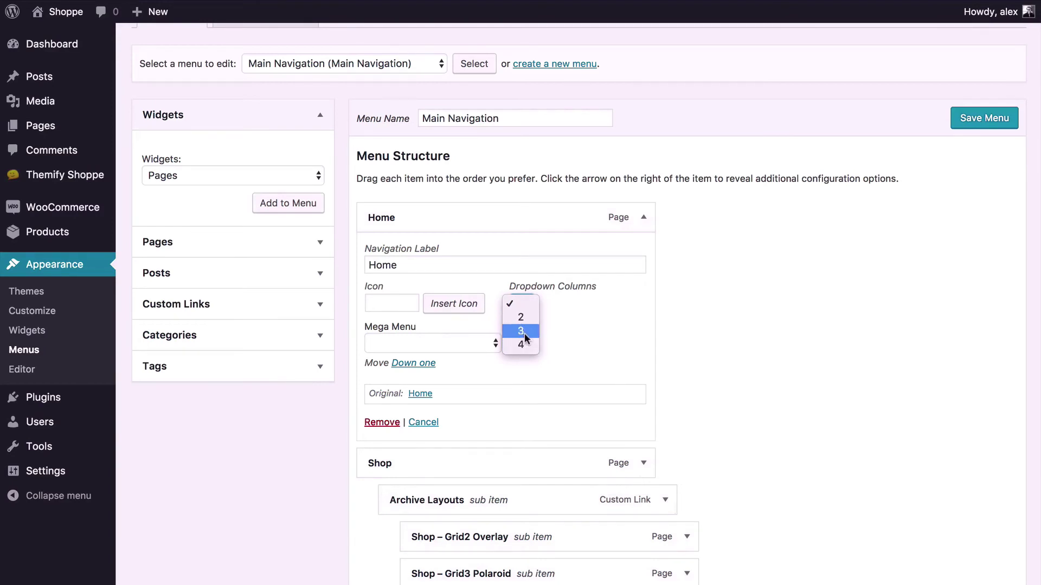
click(525, 329)
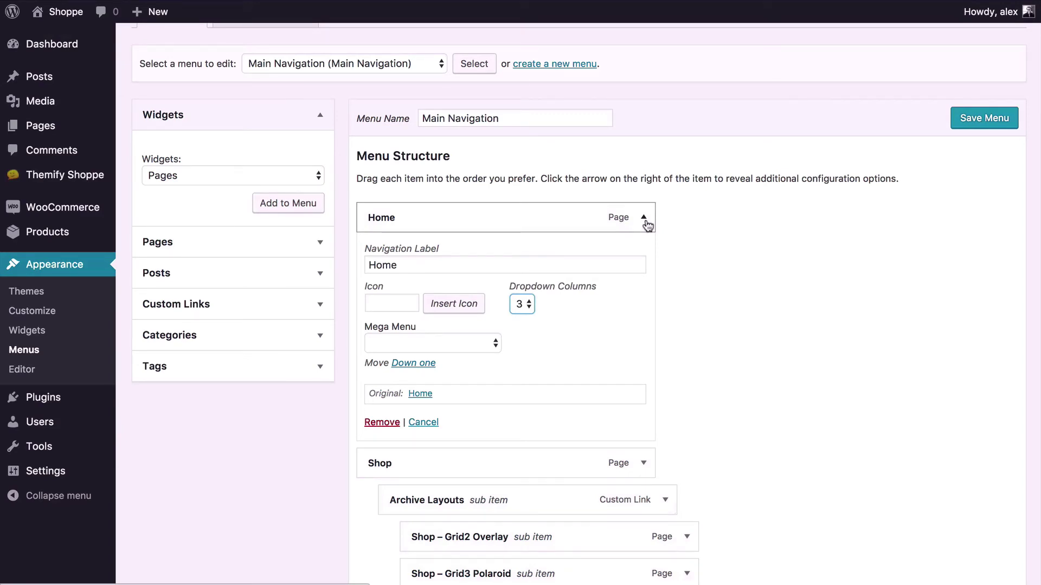
click(645, 218)
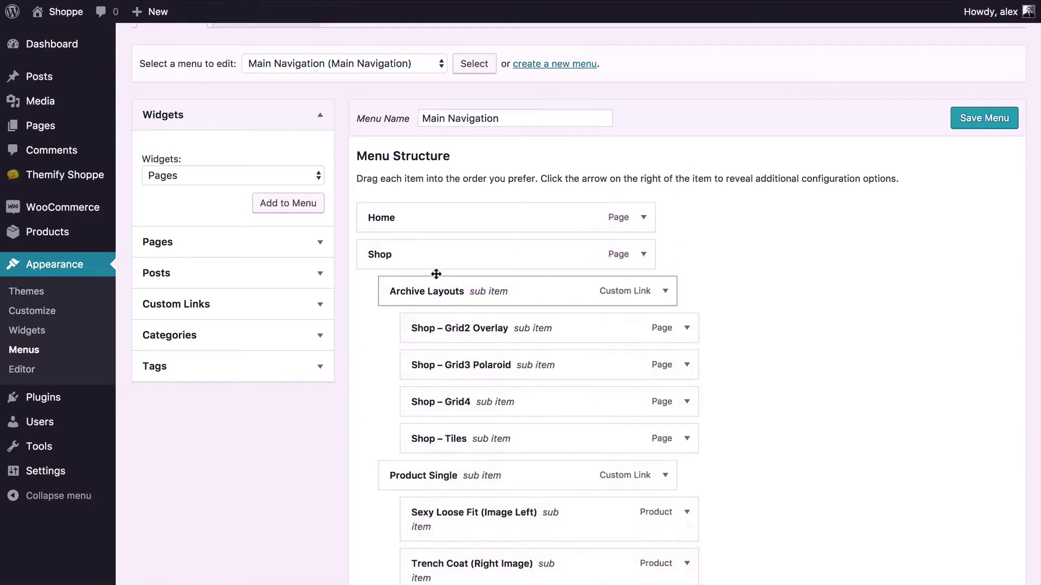
Nest Shop under Home as a sub item and move it back to the top level.
drag(423, 260, 456, 261)
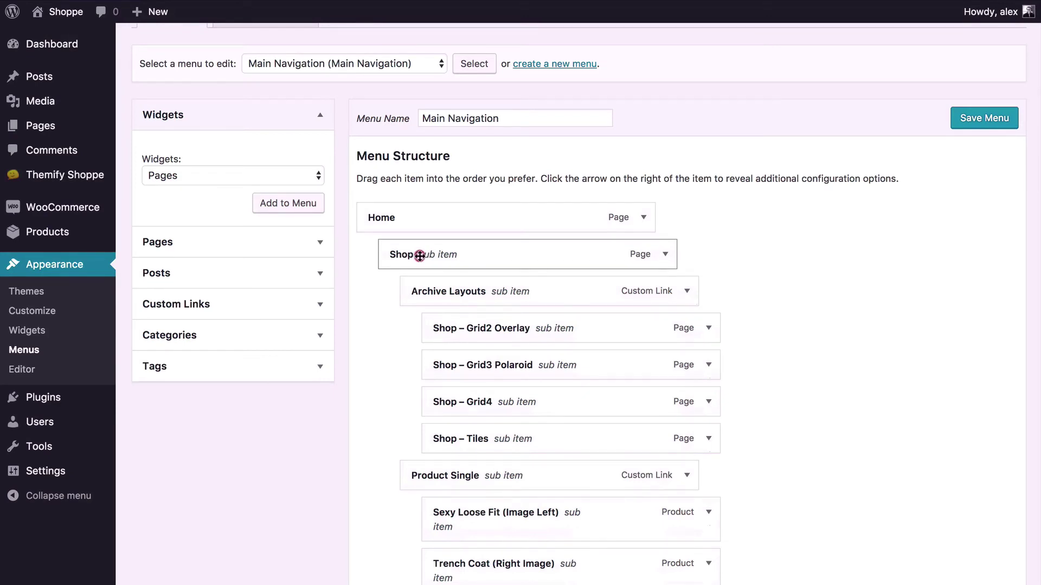
drag(419, 255, 388, 255)
Save the Main Navigation menu.
click(984, 118)
scroll(920, 187, up, 3)
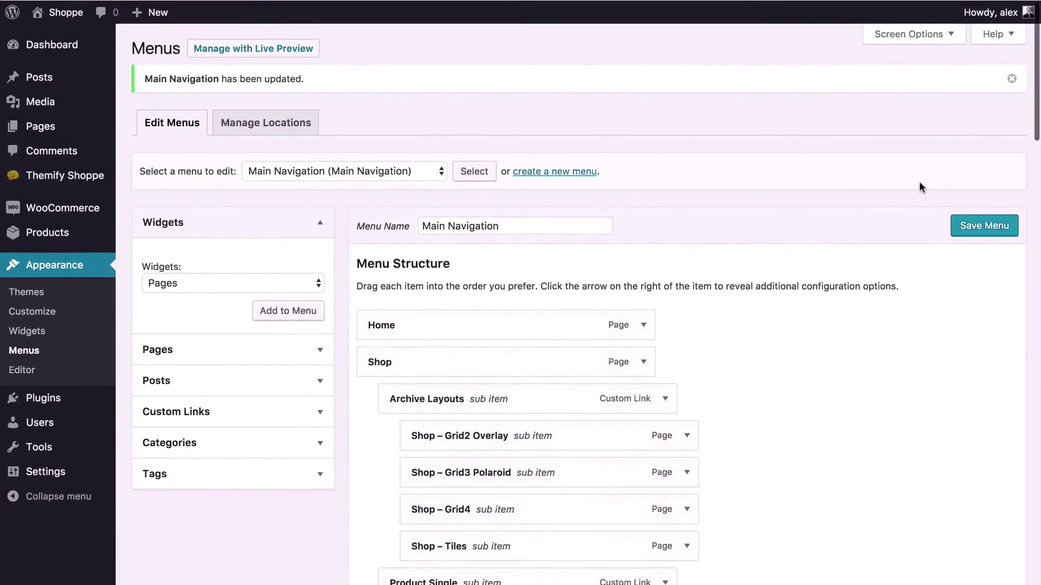
click(972, 230)
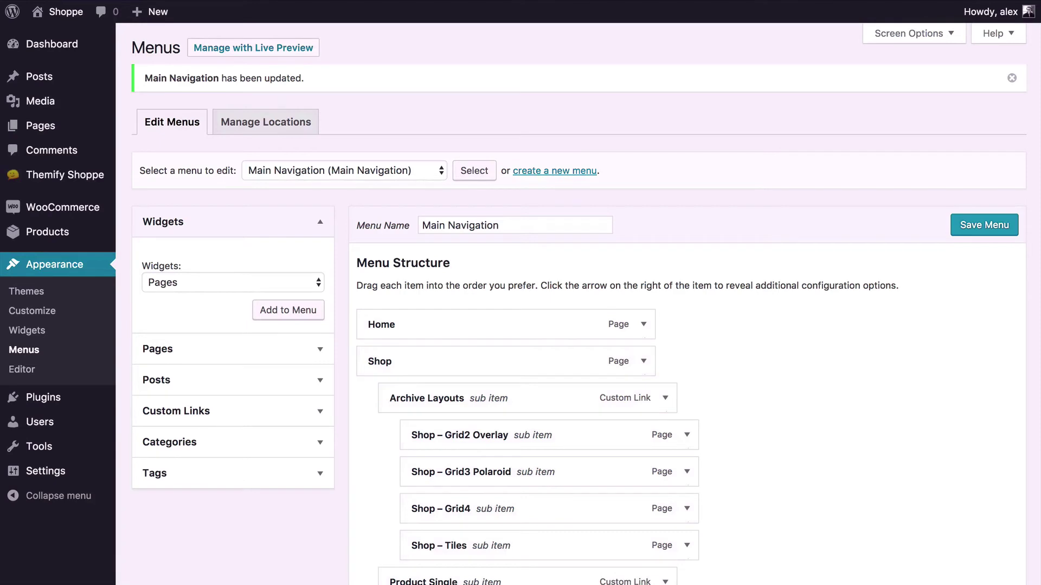
Visit the live site and review the Features page from its introduction through to the recommended plugins.
mouse_move(40, 14)
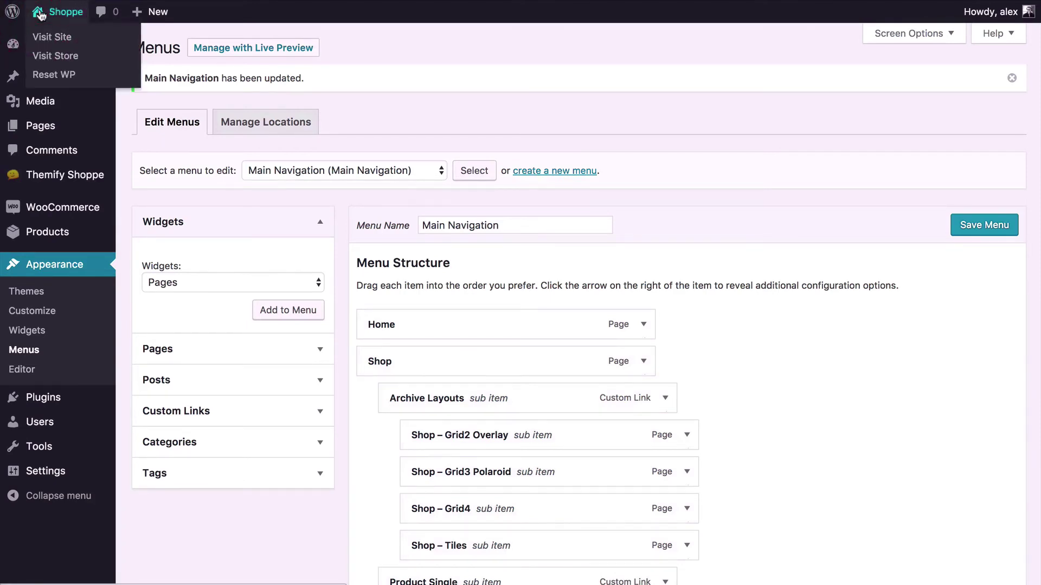
click(40, 12)
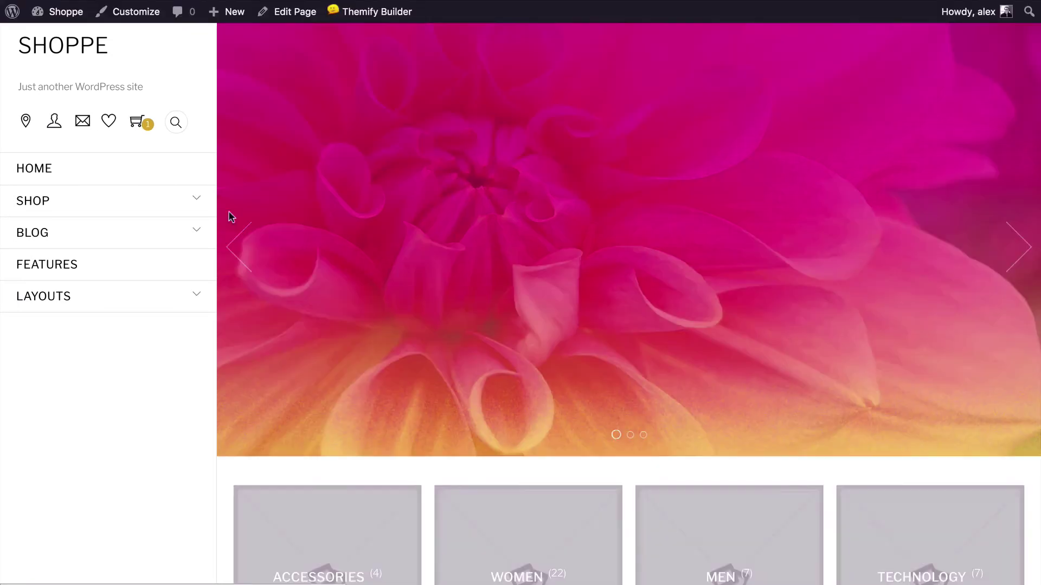
click(61, 271)
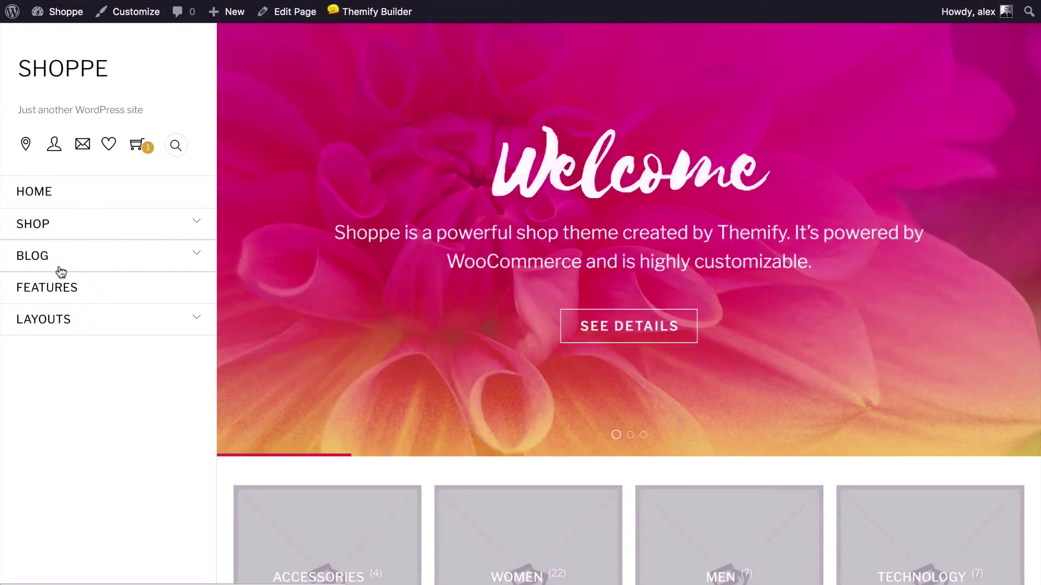
click(49, 292)
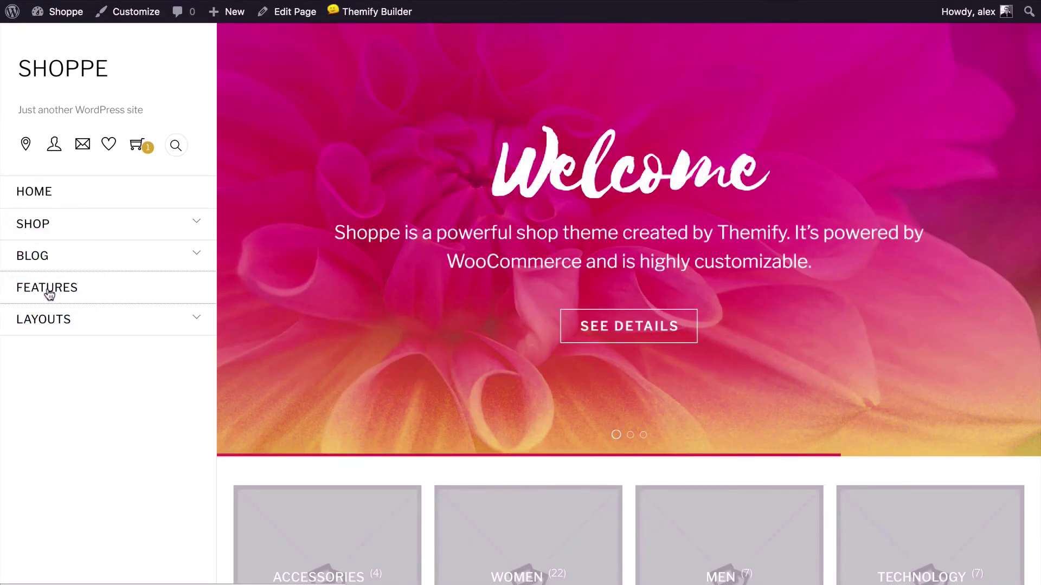
scroll(425, 217, down, 20)
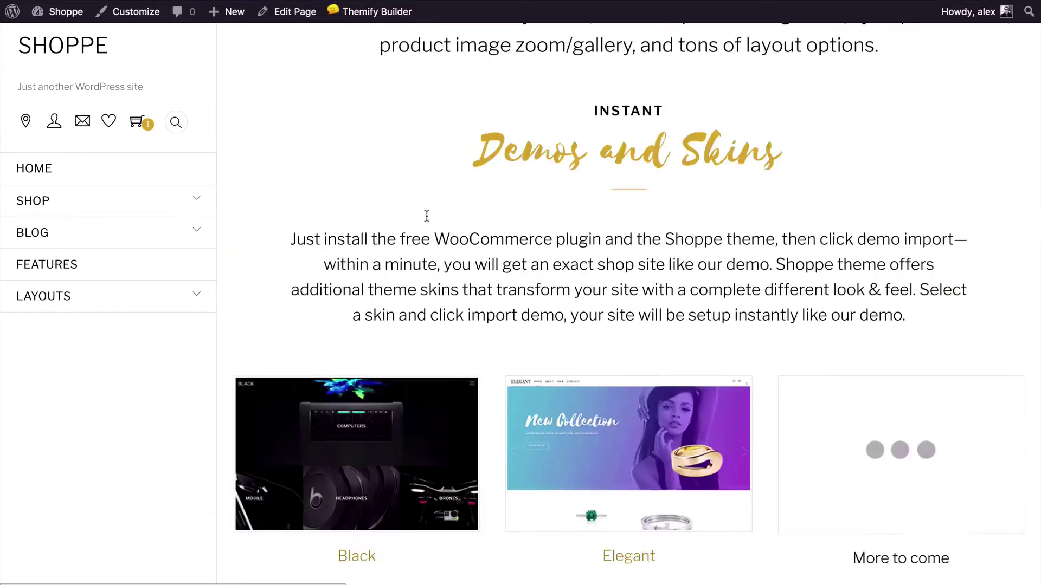
scroll(426, 217, down, 20)
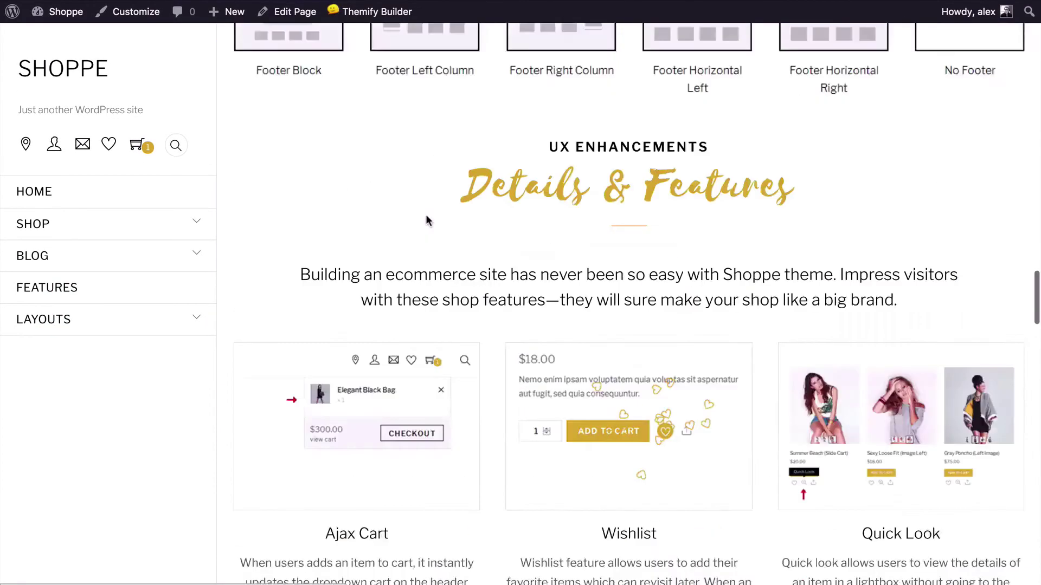
scroll(426, 219, down, 10)
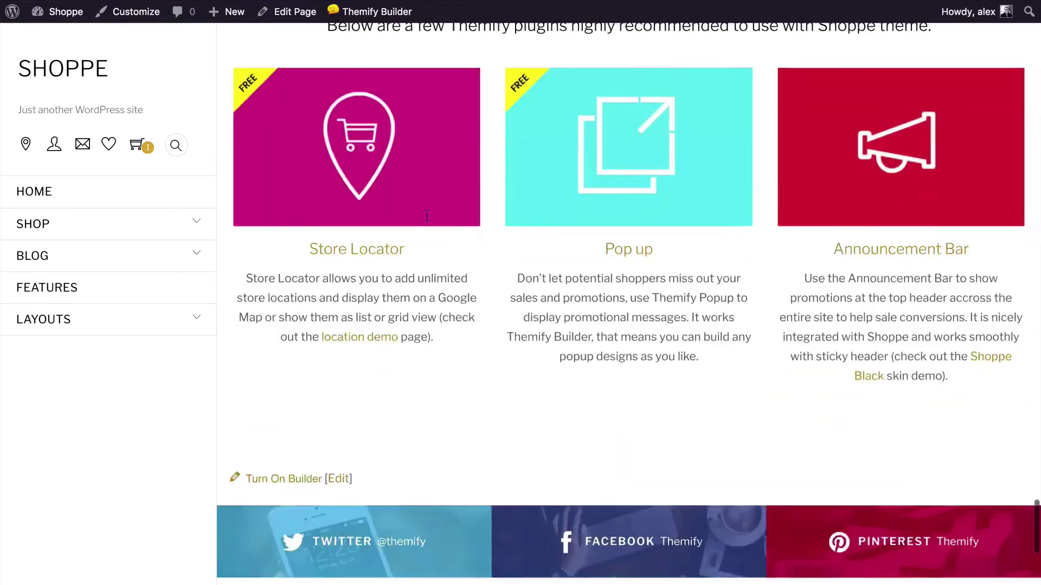
scroll(427, 216, up, 20)
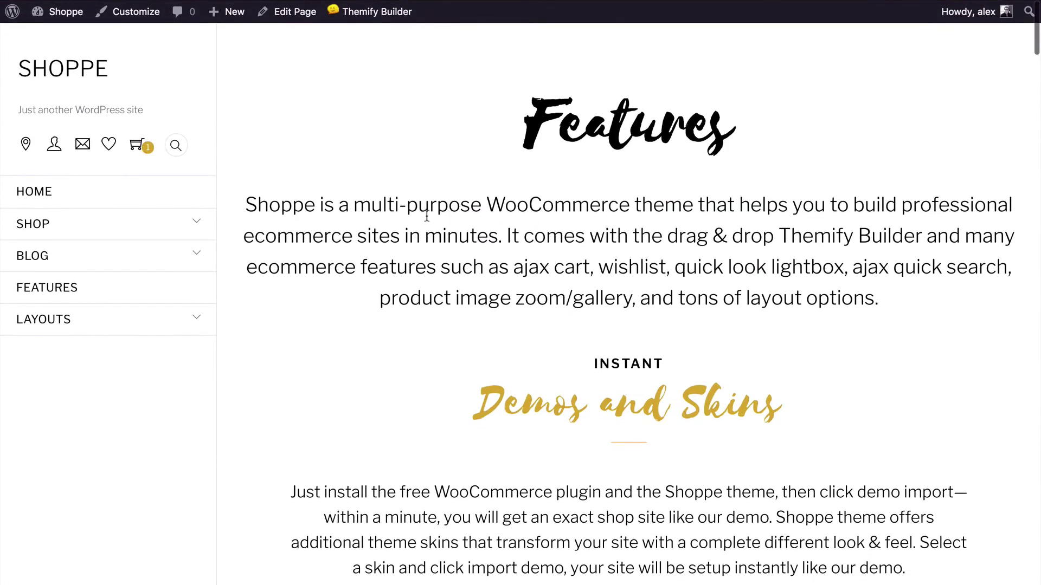
Edit the Features page, assign it the first header design after Default, and update the page.
click(296, 20)
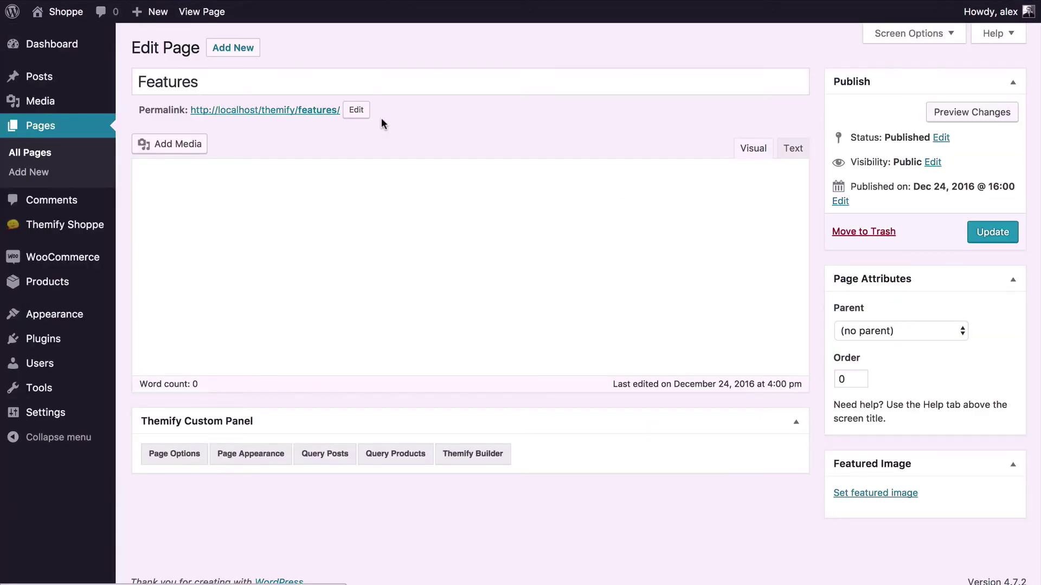
scroll(347, 282, down, 4)
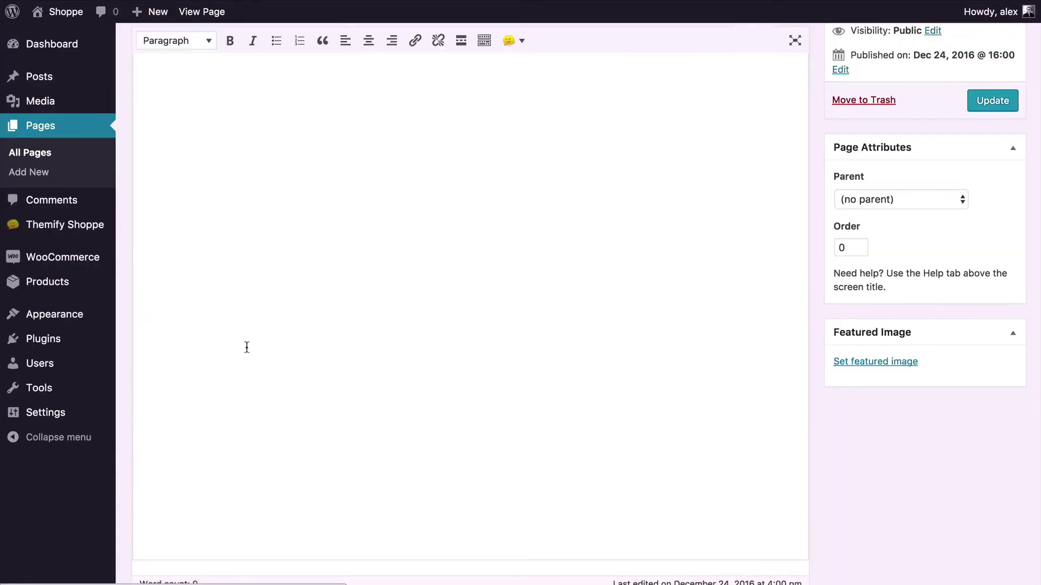
scroll(249, 391, down, 1)
click(251, 335)
scroll(271, 353, down, 3)
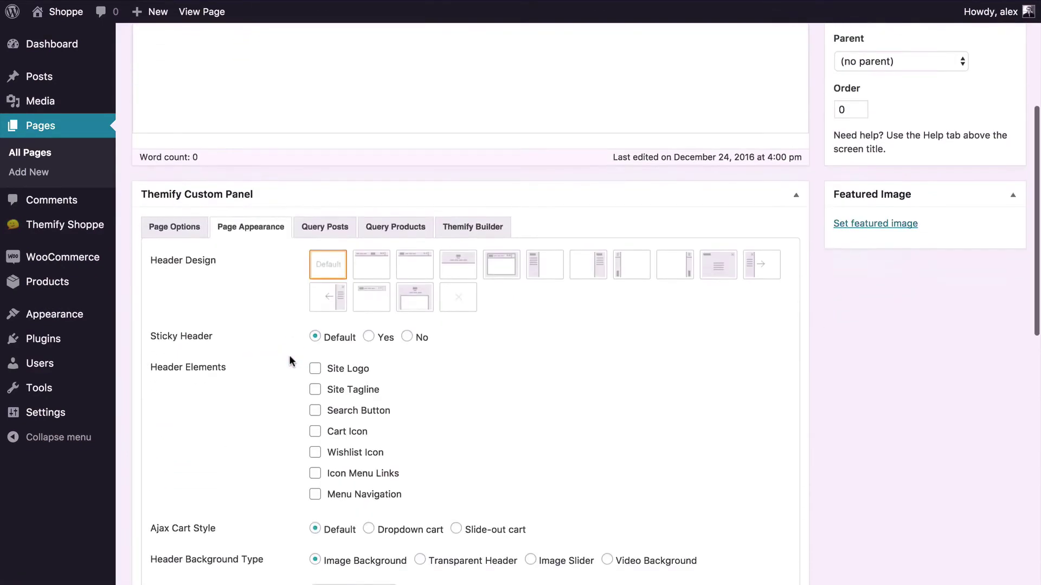
click(370, 268)
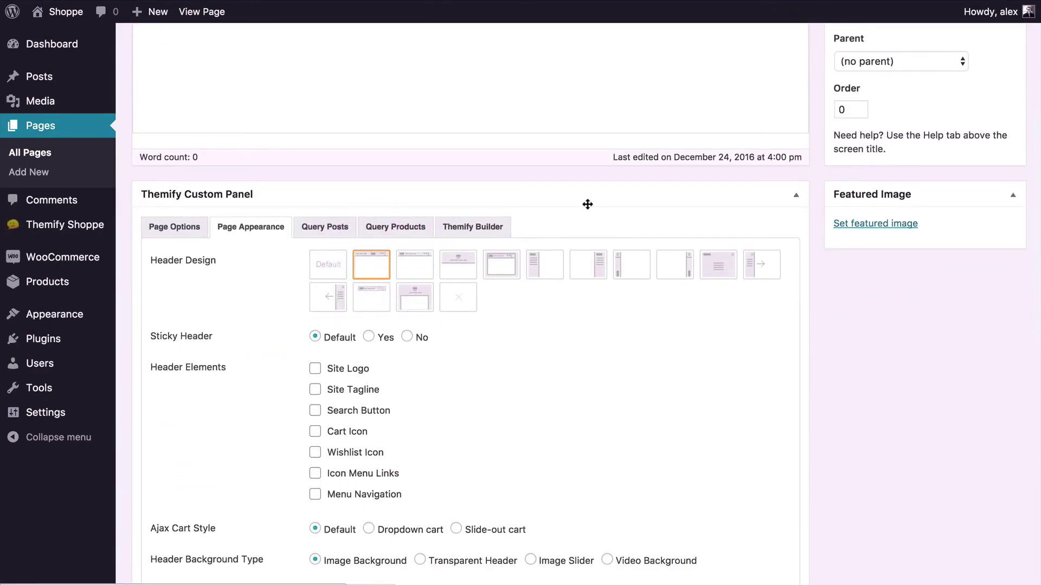
scroll(588, 204, up, 5)
click(976, 232)
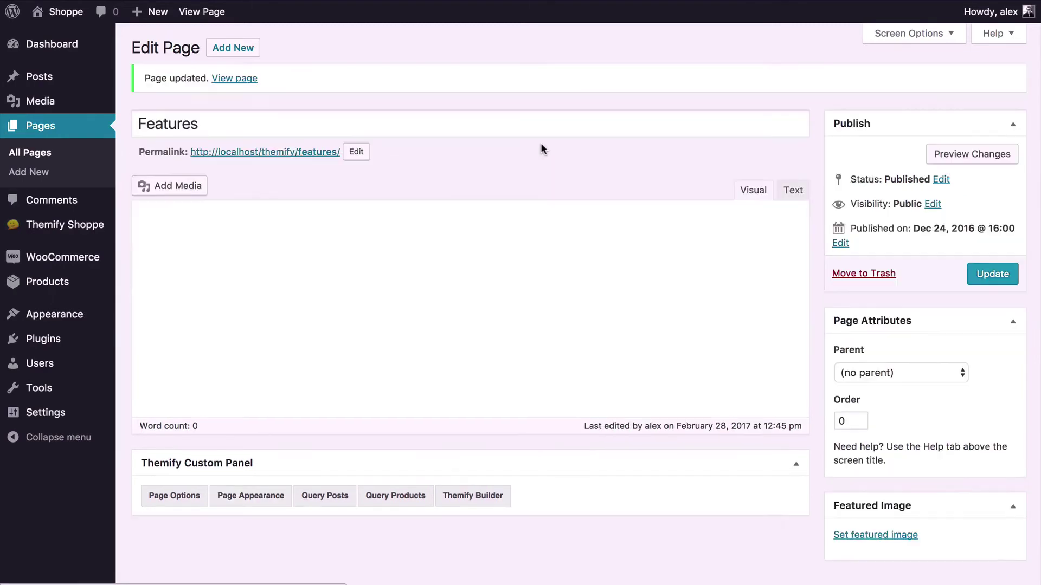
View the updated Features page on the live site and turn on Themify Builder for it.
click(237, 79)
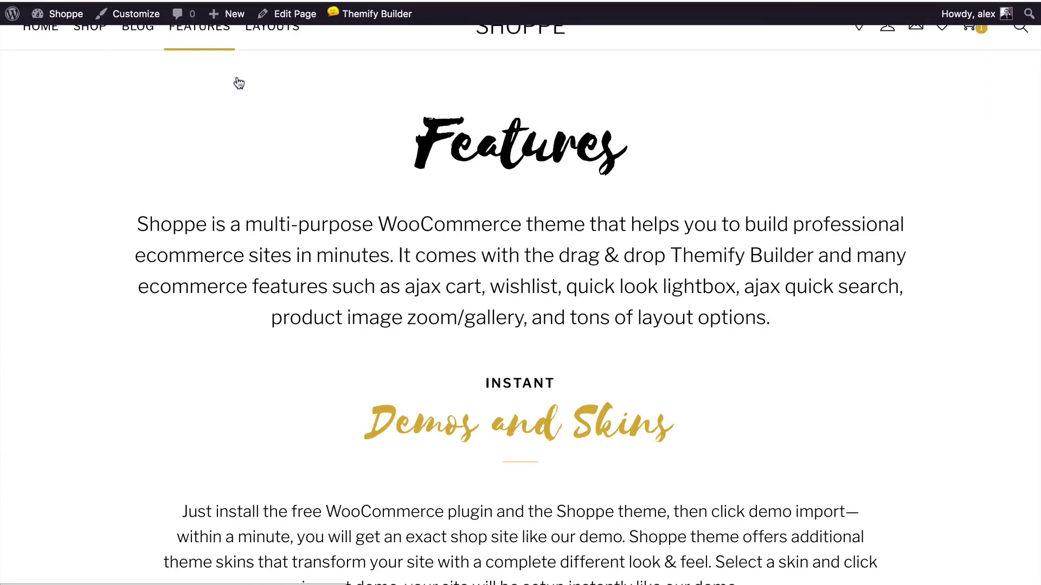
scroll(239, 83, up, 2)
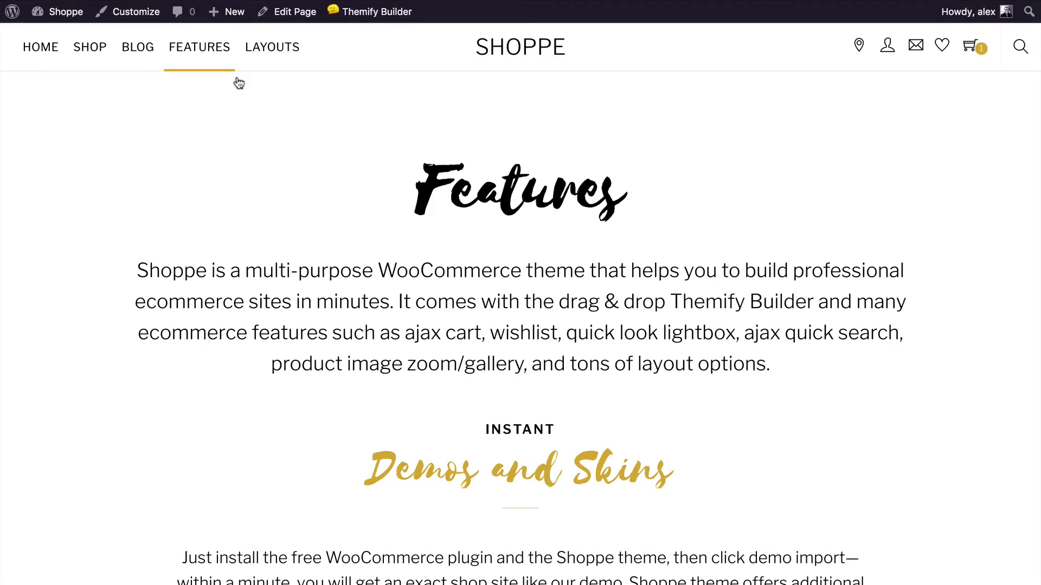
mouse_move(351, 18)
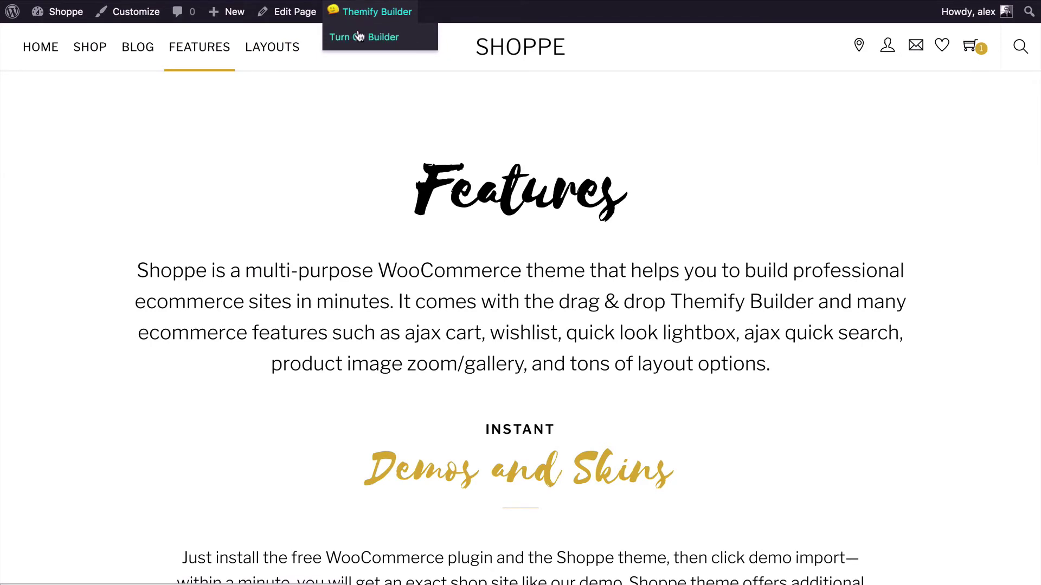
click(359, 36)
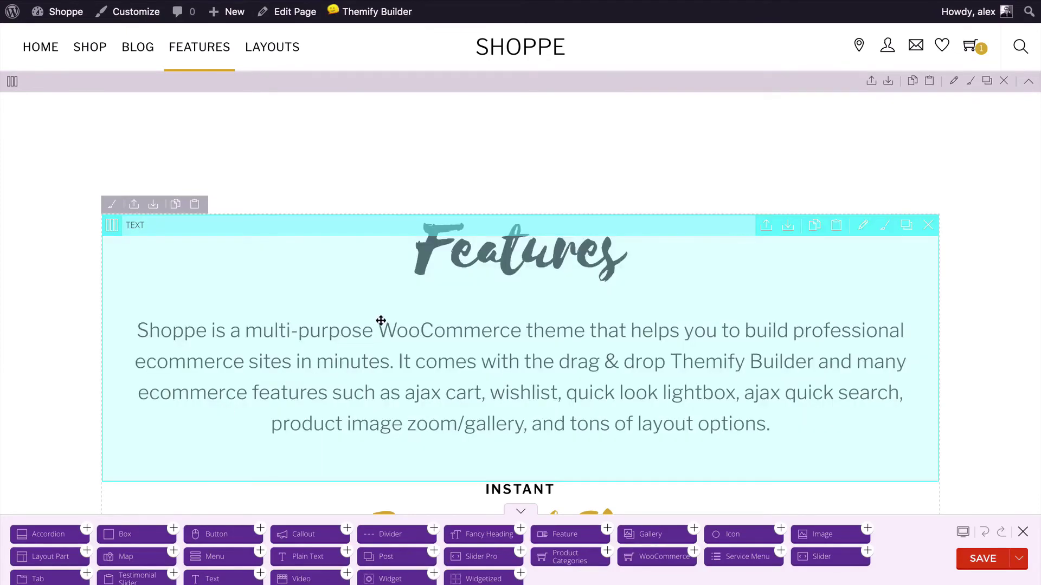
Look over the Features page's editable rows and modules in Builder mode, from the introduction through the skins and layout images.
scroll(379, 323, down, 2)
scroll(480, 245, down, 4)
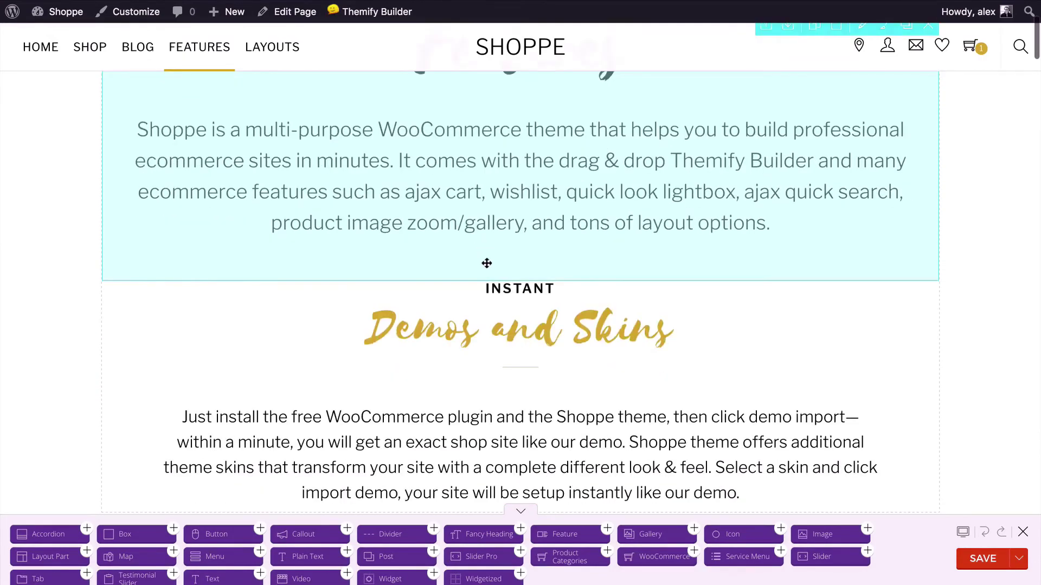
scroll(478, 382, down, 6)
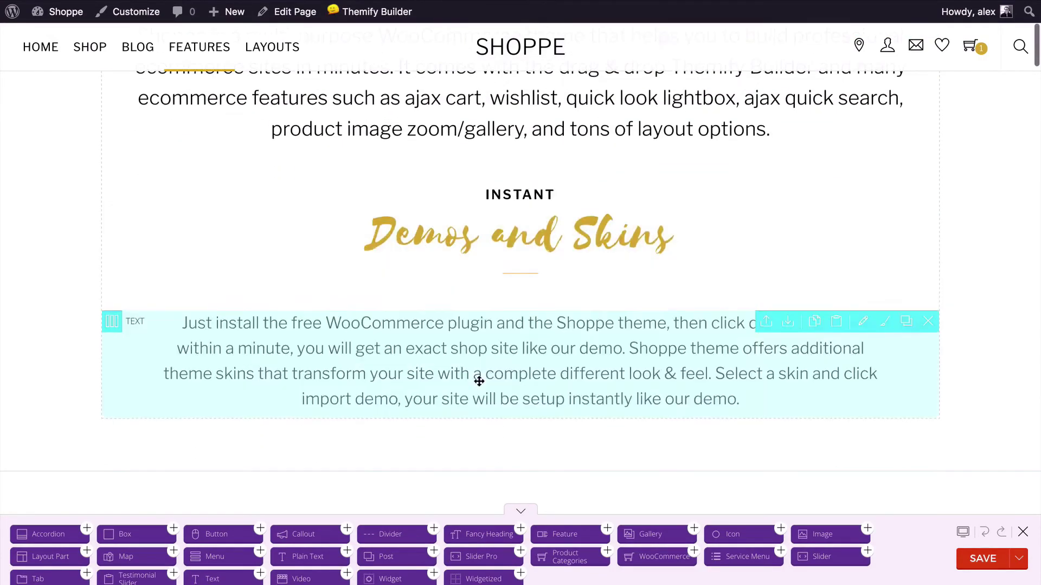
scroll(463, 230, up, 1)
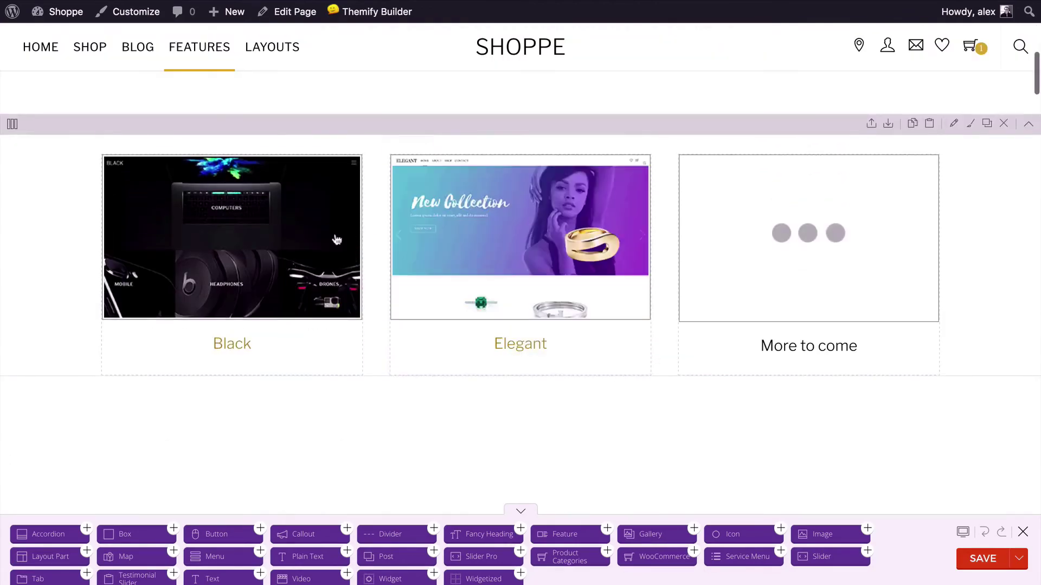
scroll(490, 226, down, 10)
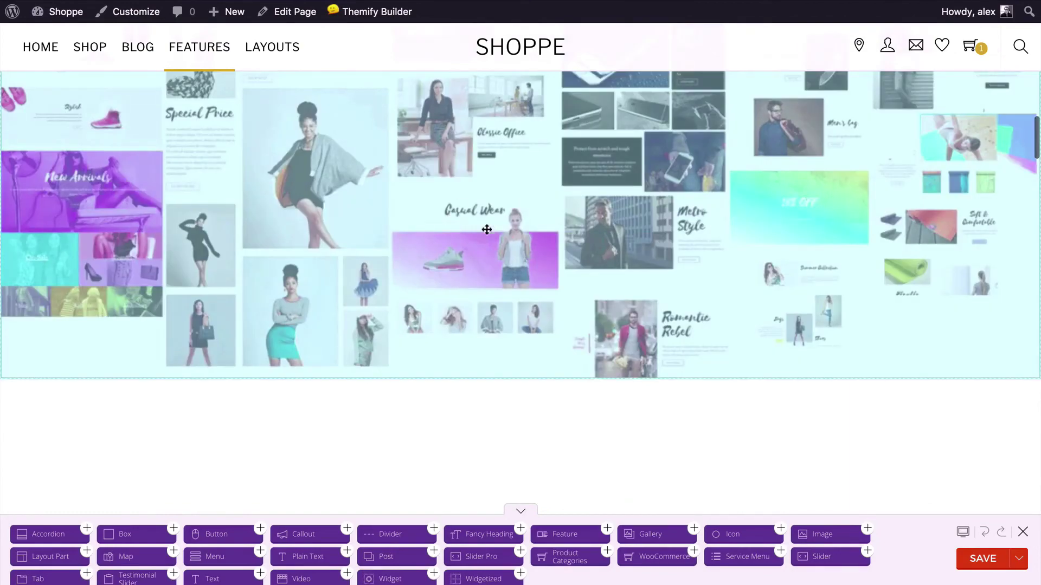
scroll(490, 226, down, 10)
scroll(544, 166, up, 4)
scroll(544, 166, up, 15)
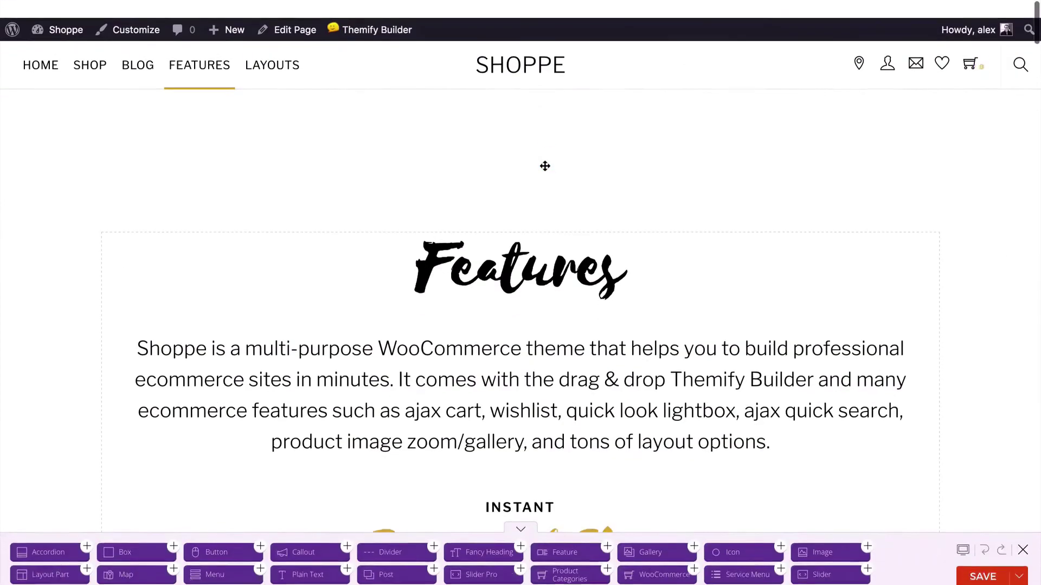
Change the heading in the introduction's text module to "Features!" and save the module.
scroll(544, 164, down, 3)
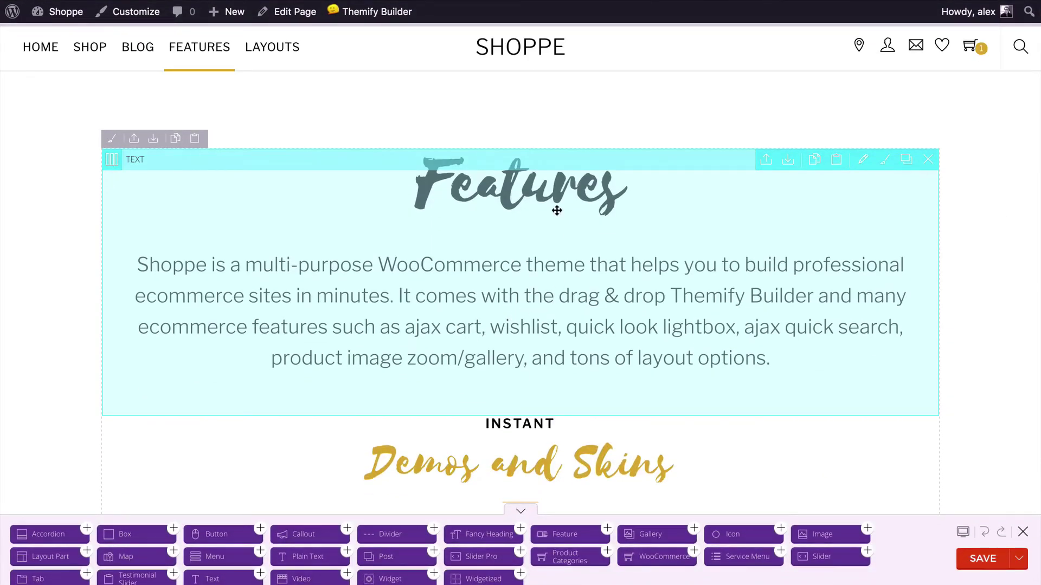
double_click(533, 279)
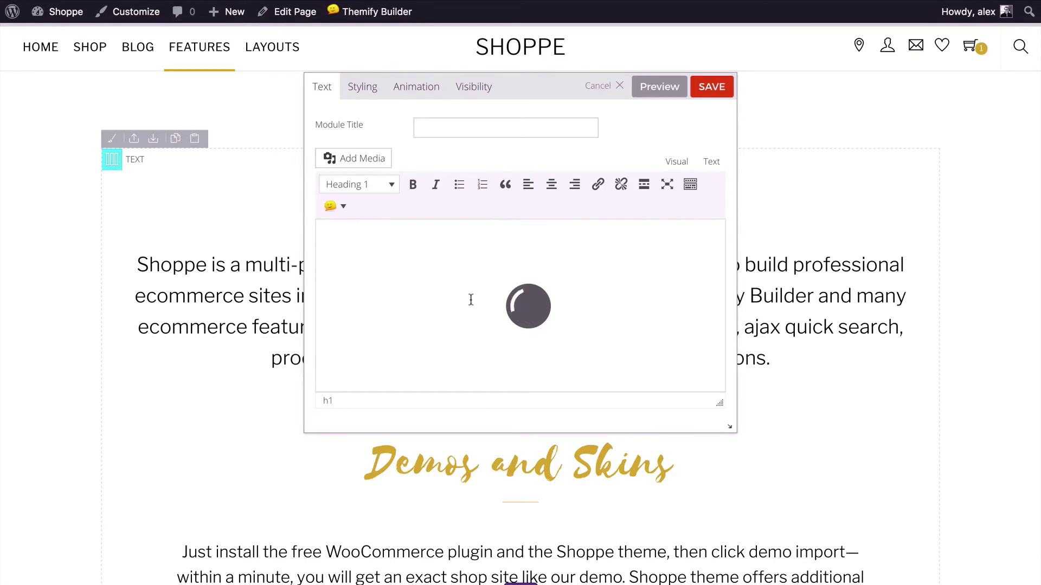
click(450, 247)
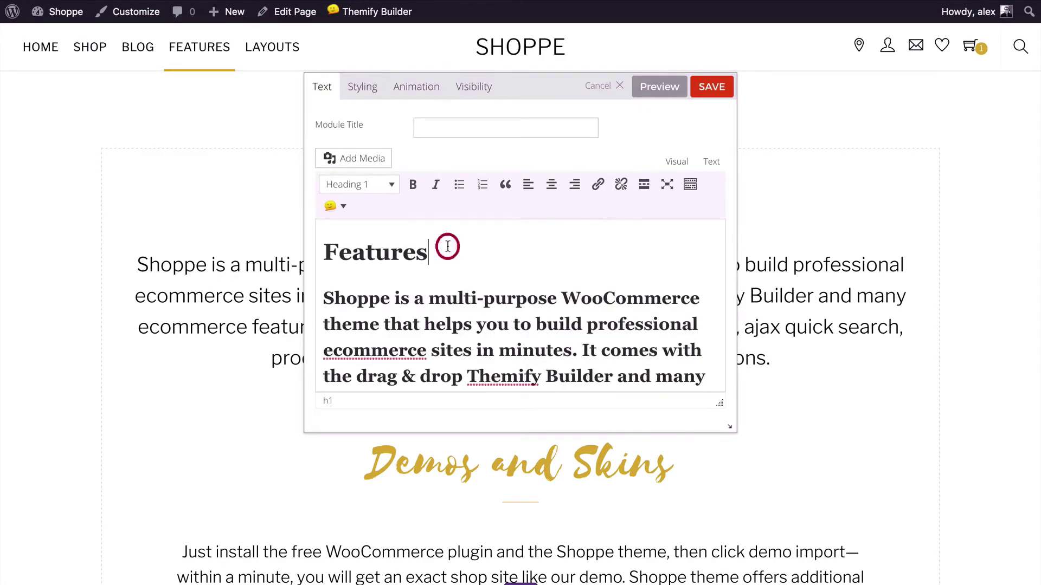
text(!)
click(709, 88)
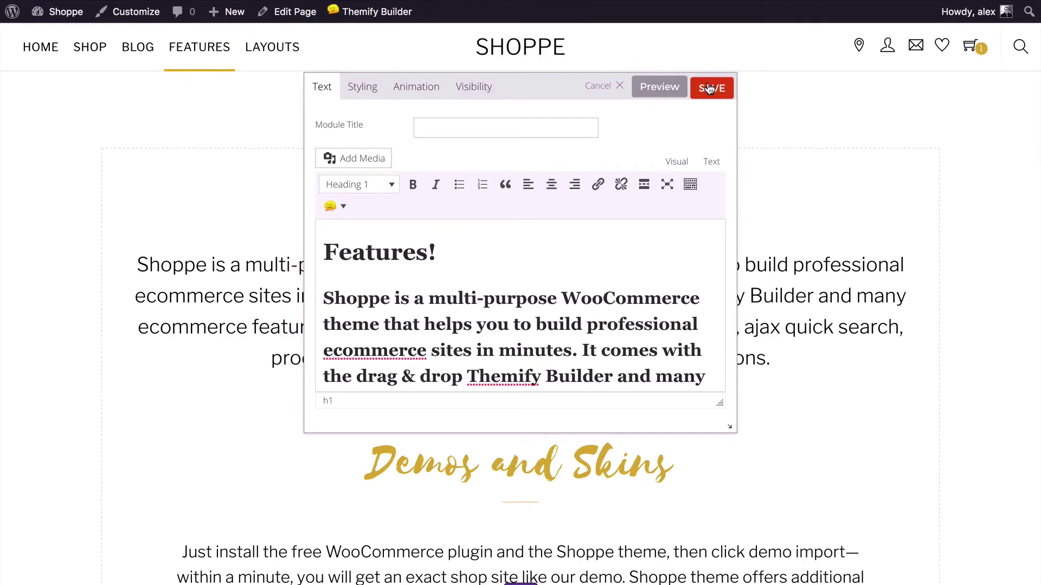
click(709, 89)
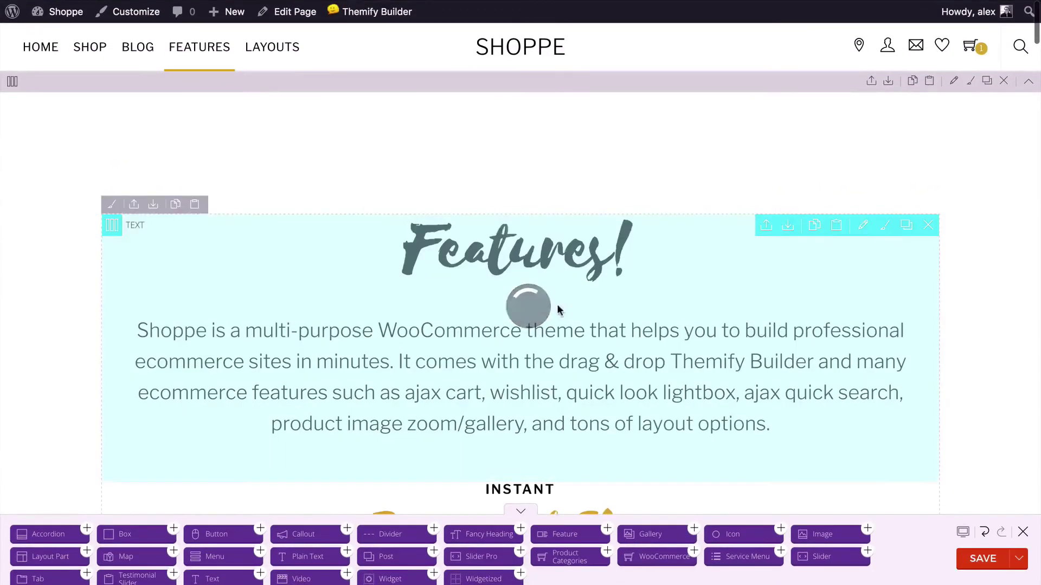
Edit the text module under Demos and Skins, removing the word "Just" so the paragraph starts with "Install".
scroll(463, 382, down, 3)
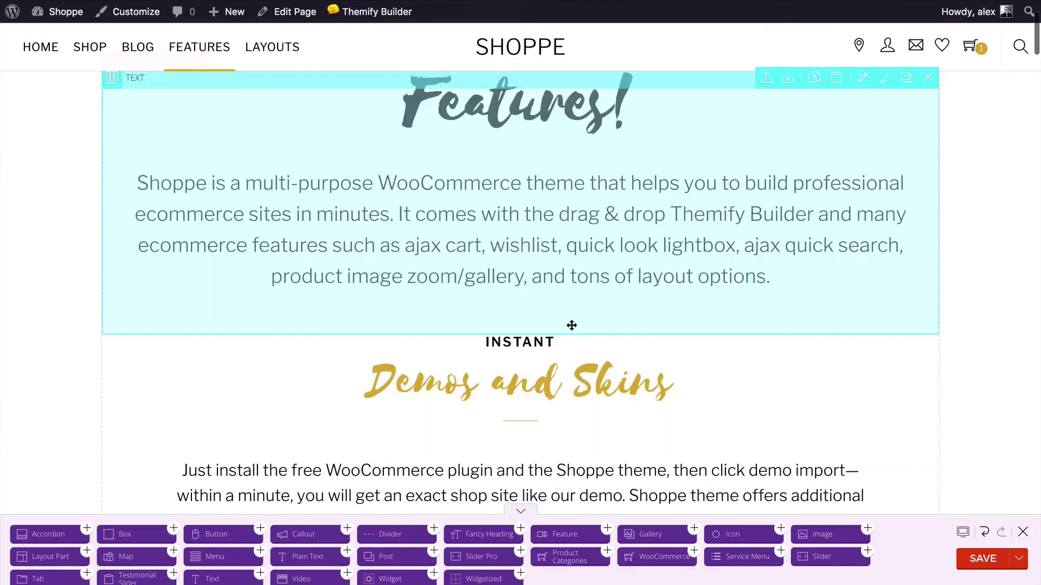
scroll(546, 268, down, 3)
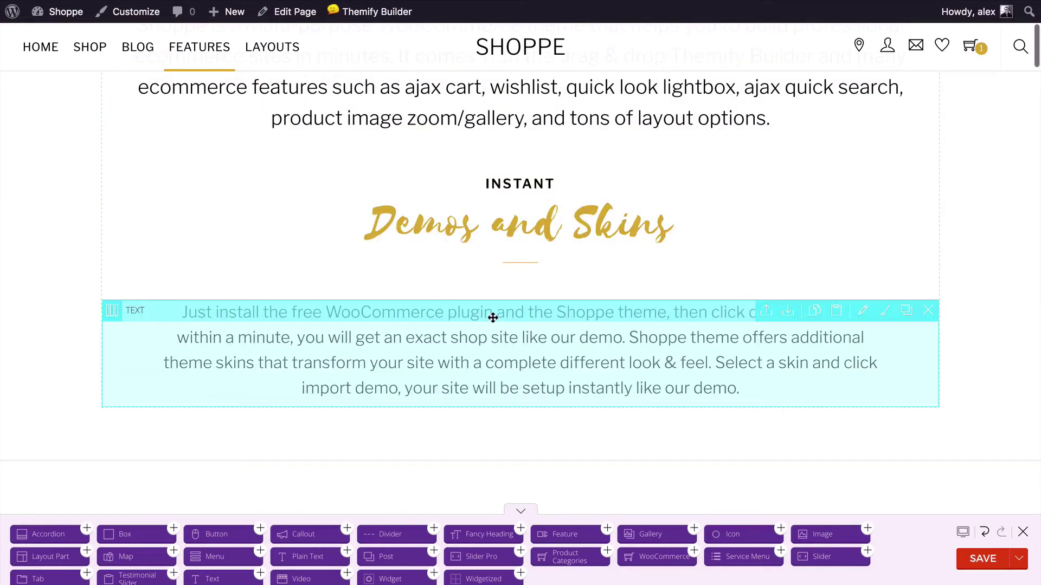
double_click(493, 318)
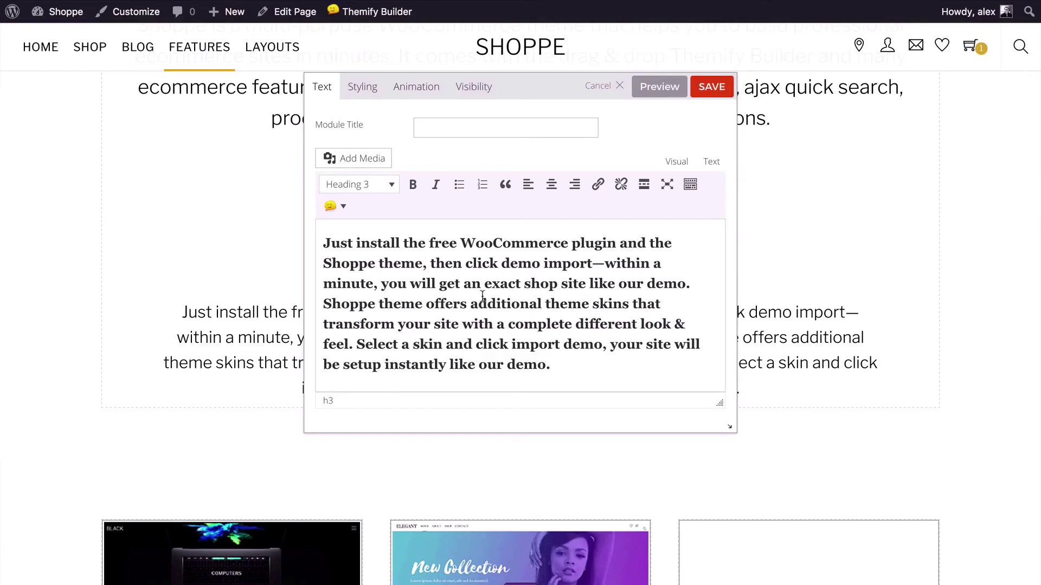
double_click(344, 243)
key(BackSpace)
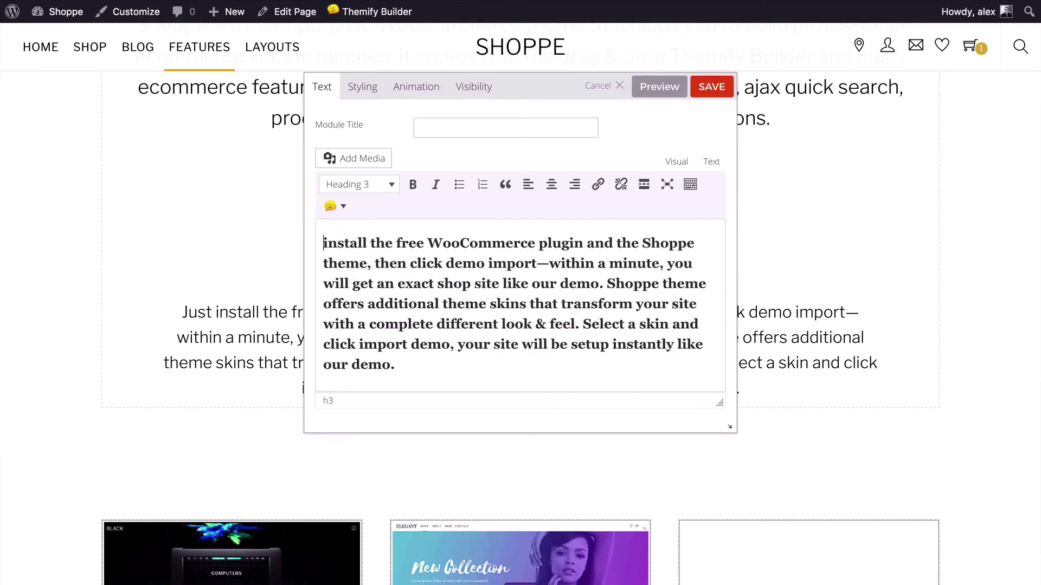
key(BackSpace)
text(I)
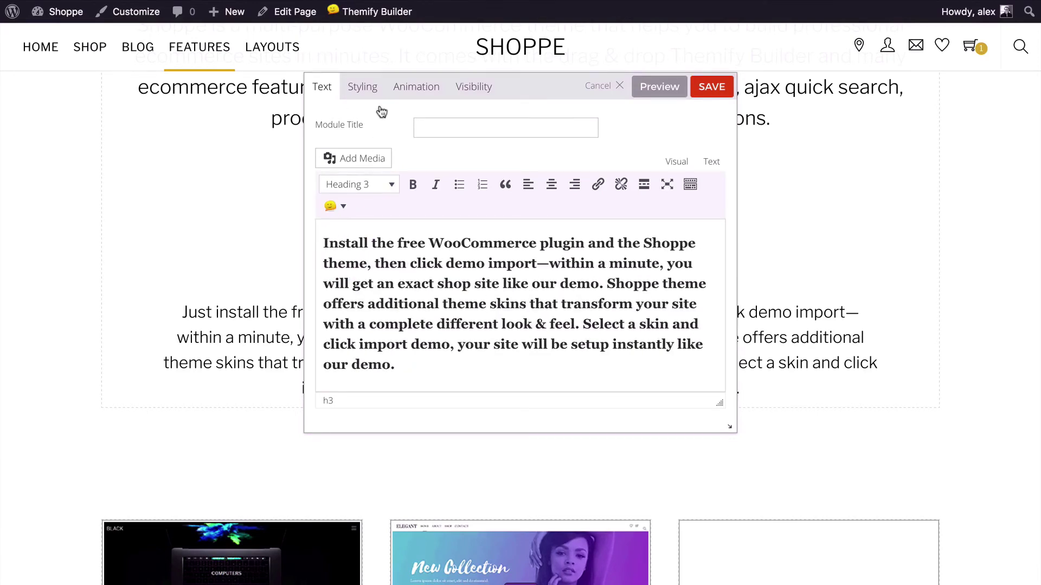
Examine the text module's General and Heading styling options, including background, font, link and padding settings.
click(362, 93)
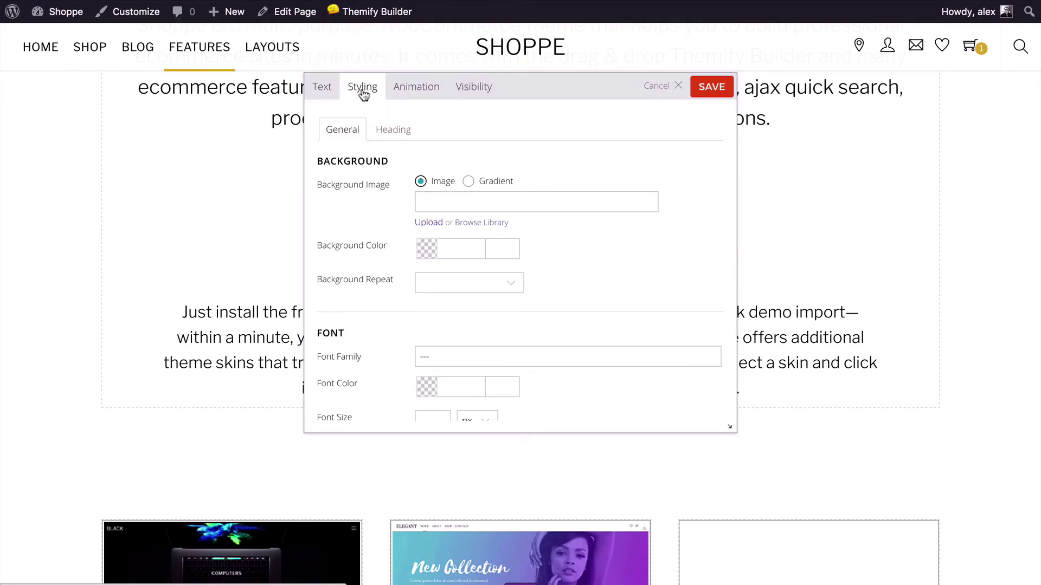
scroll(357, 211, down, 4)
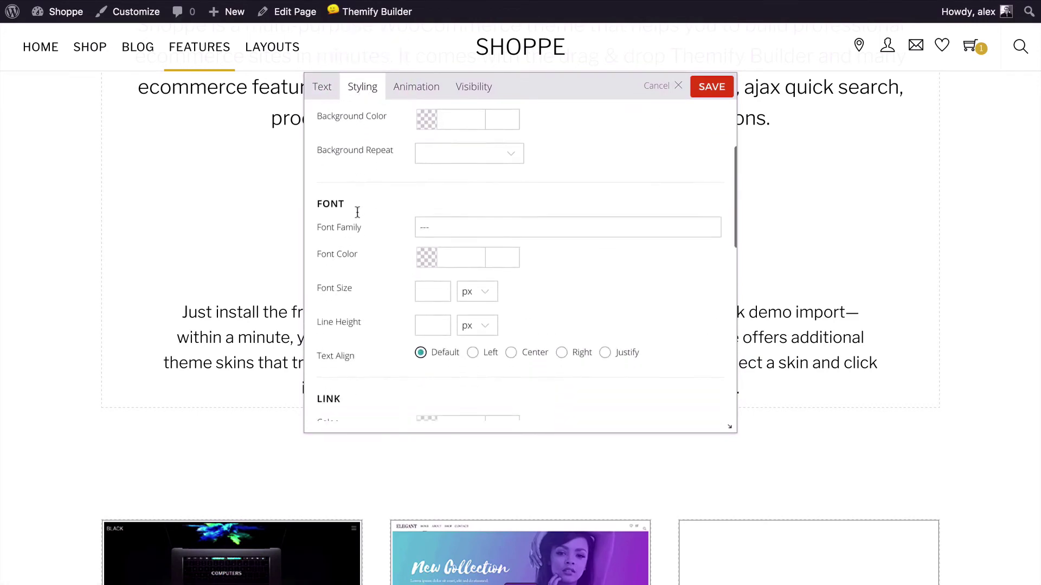
scroll(356, 210, up, 5)
scroll(353, 217, down, 10)
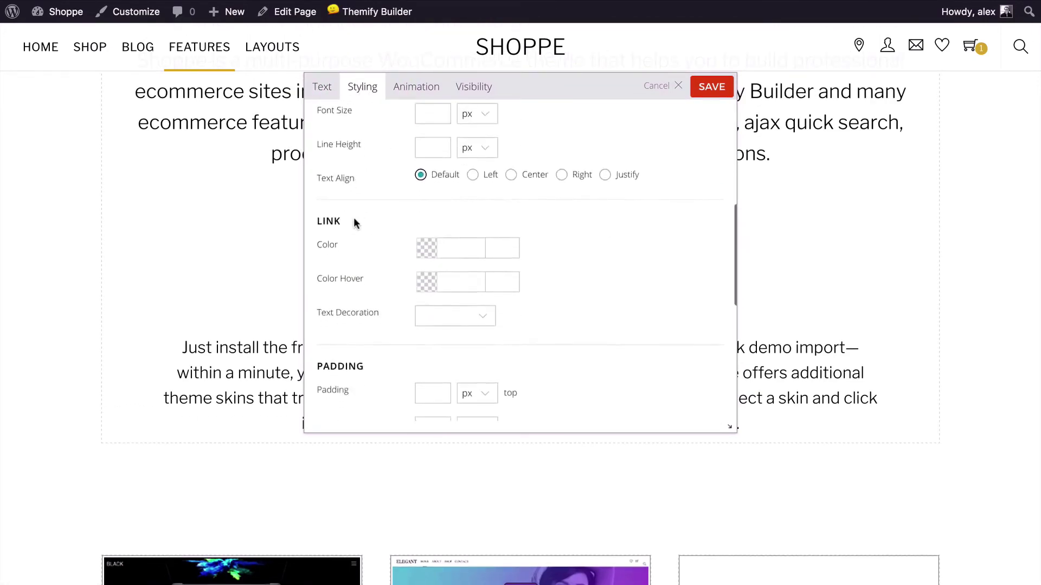
scroll(354, 217, up, 4)
scroll(354, 217, up, 7)
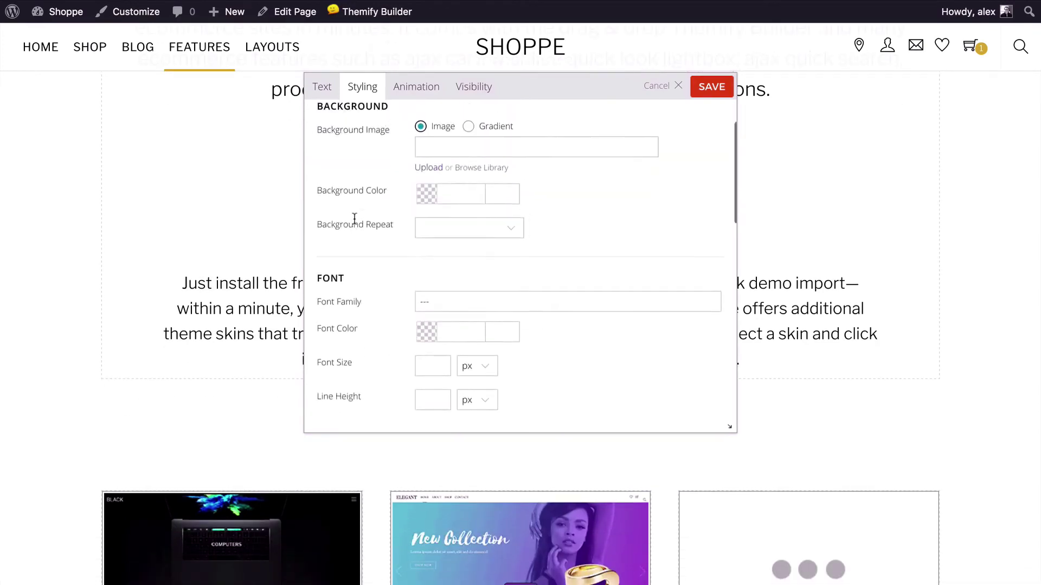
click(393, 133)
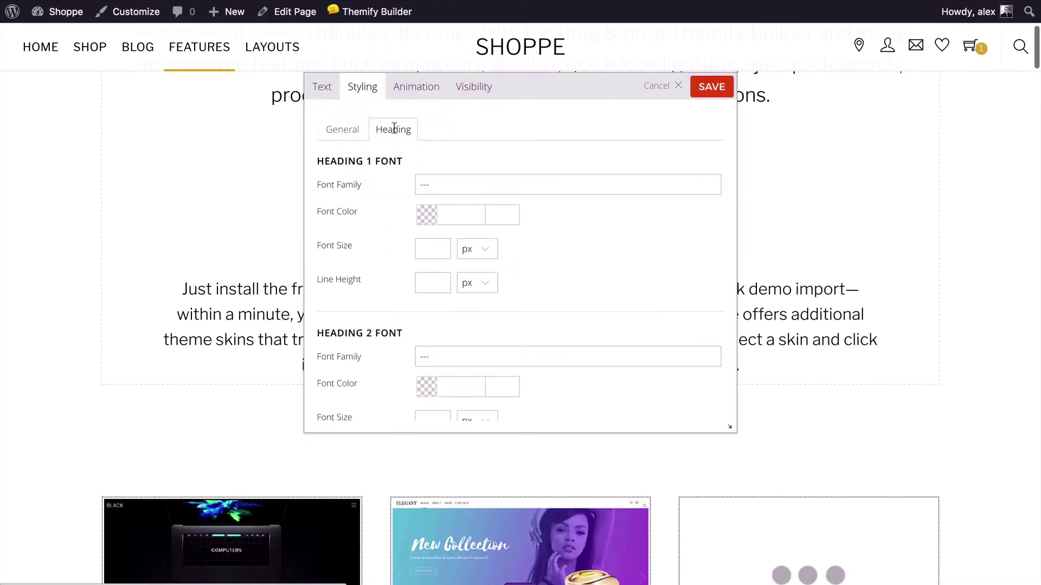
Examine the text module's appearance animation effects, parallax scrolling setting and device visibility options.
click(413, 87)
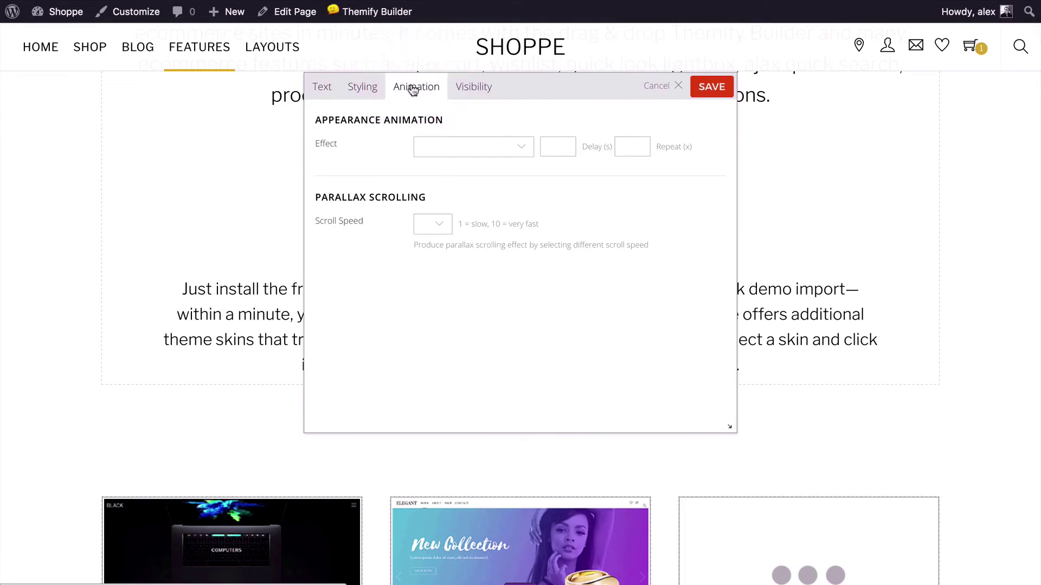
click(437, 142)
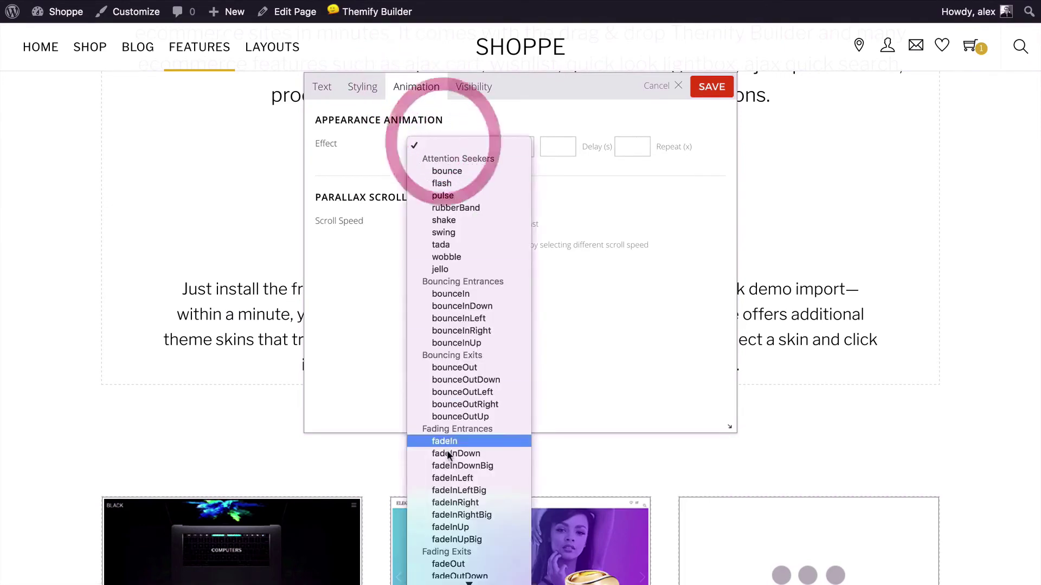
scroll(447, 453, down, 5)
scroll(447, 453, up, 4)
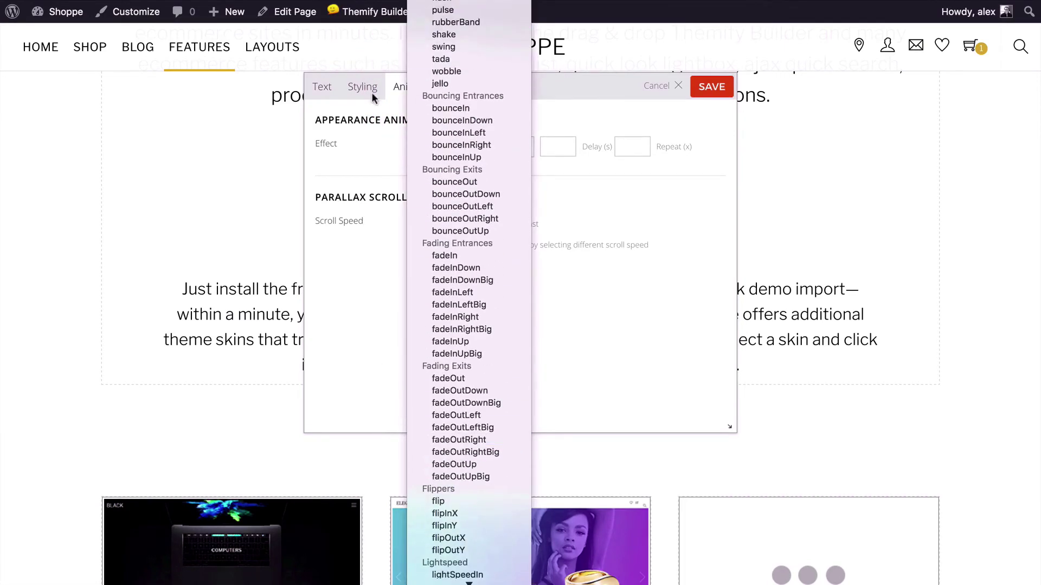
click(373, 178)
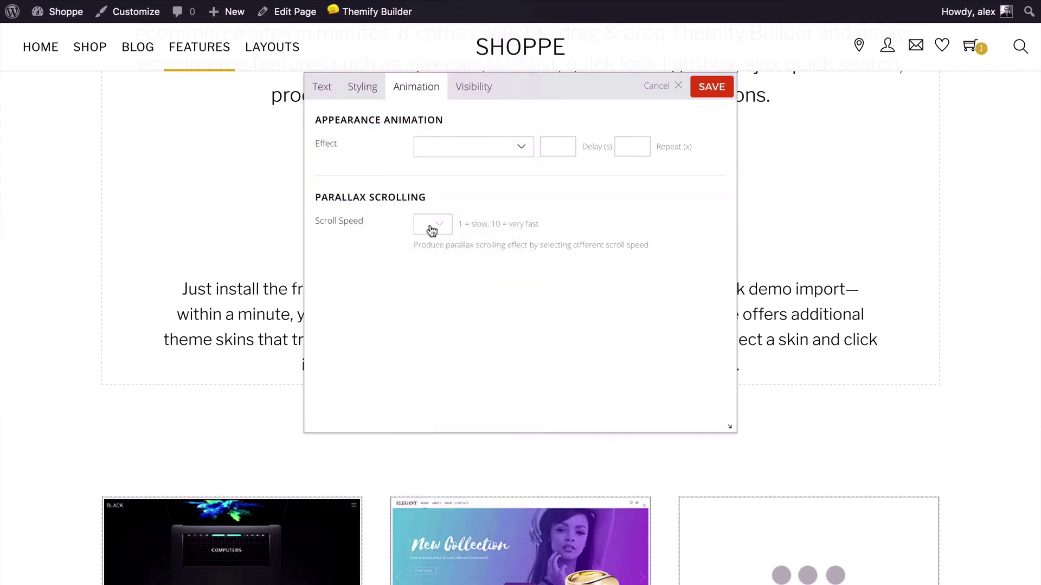
click(476, 94)
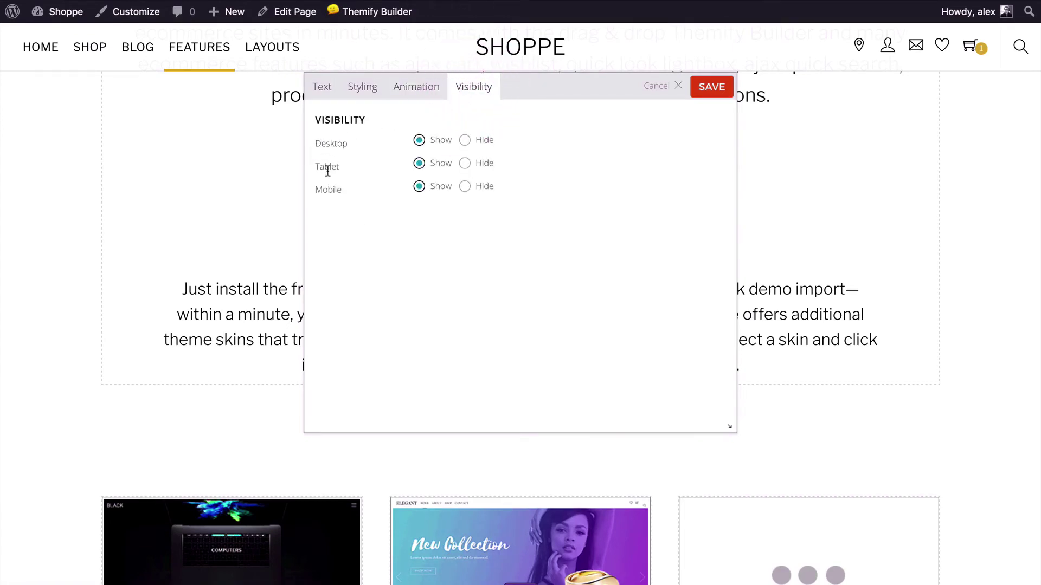
Save the text module and the page's Builder changes, and turn off Themify Builder to view the edited Features page.
click(707, 86)
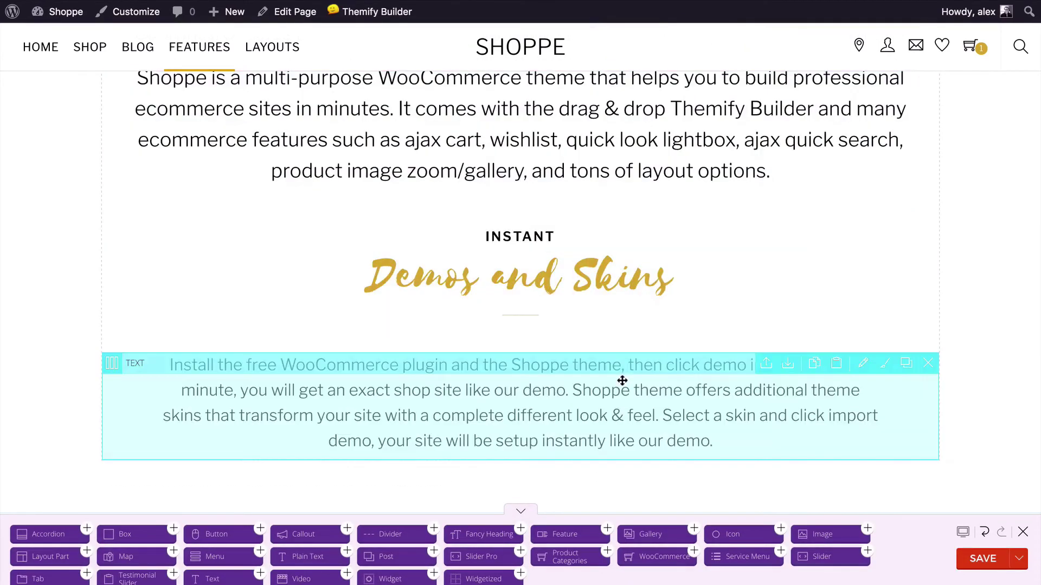
click(986, 559)
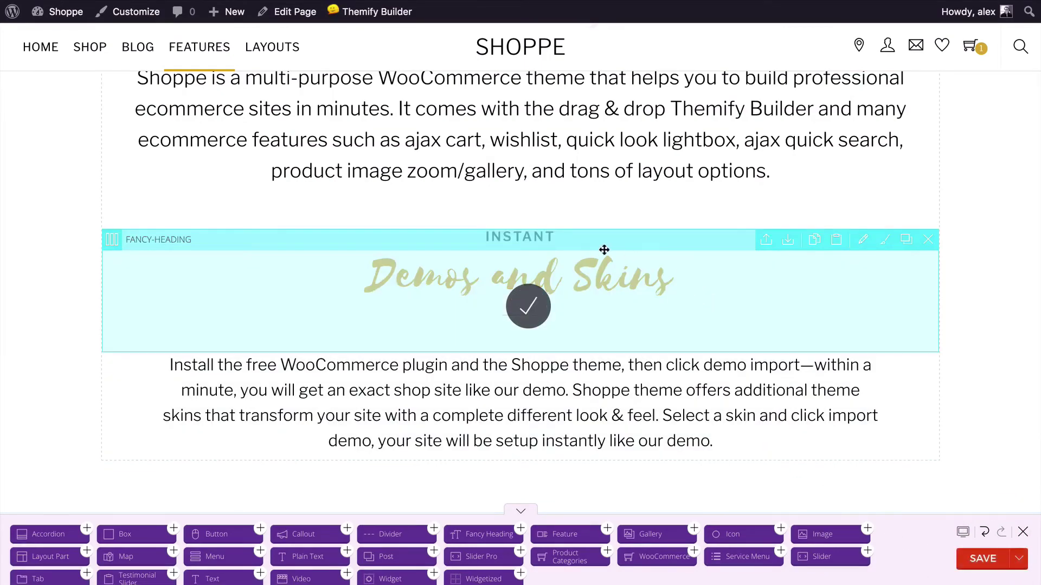
mouse_move(354, 13)
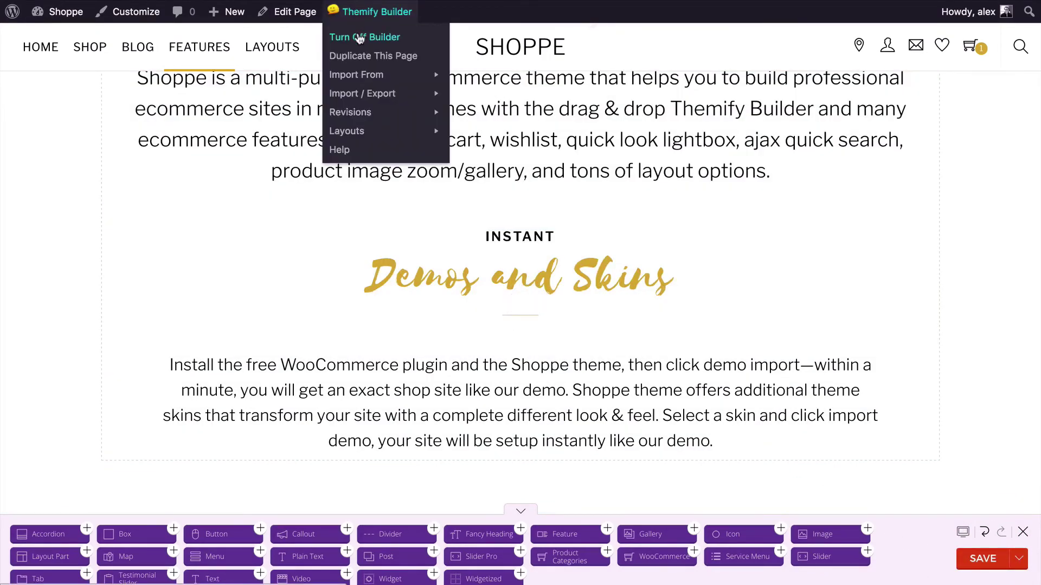
click(359, 38)
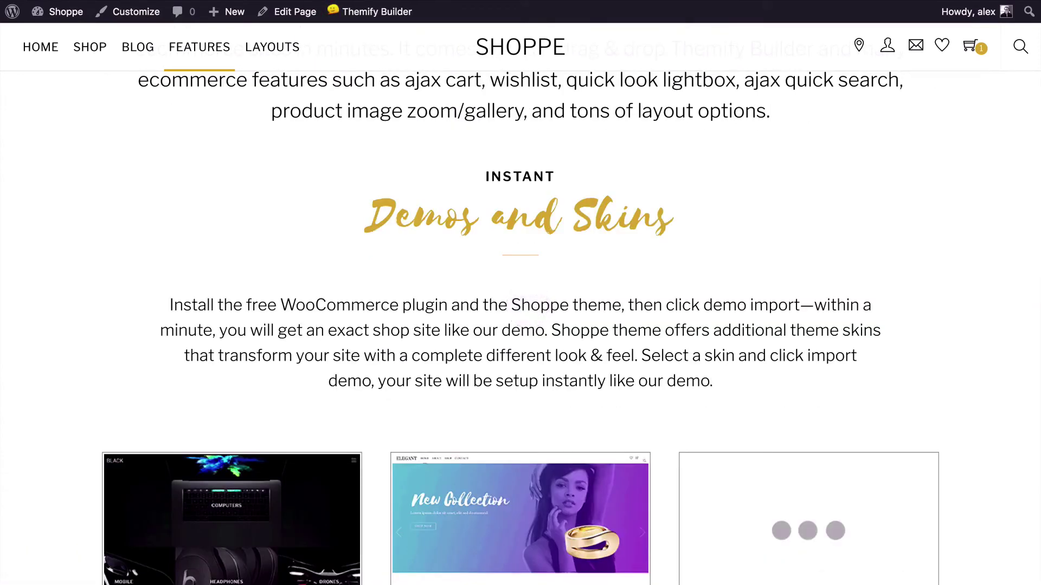
scroll(402, 358, up, 5)
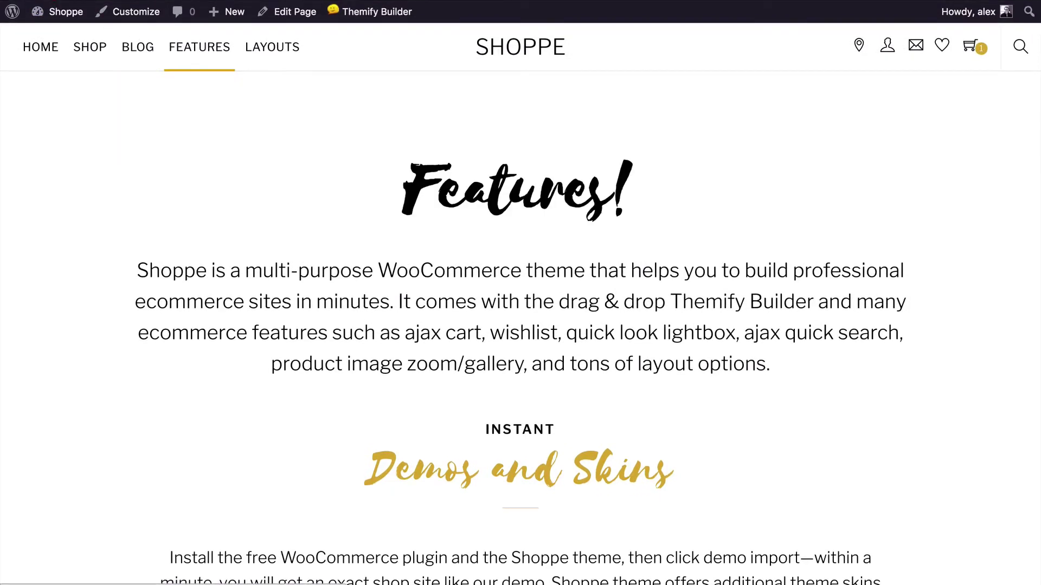
scroll(520, 325, down, 1)
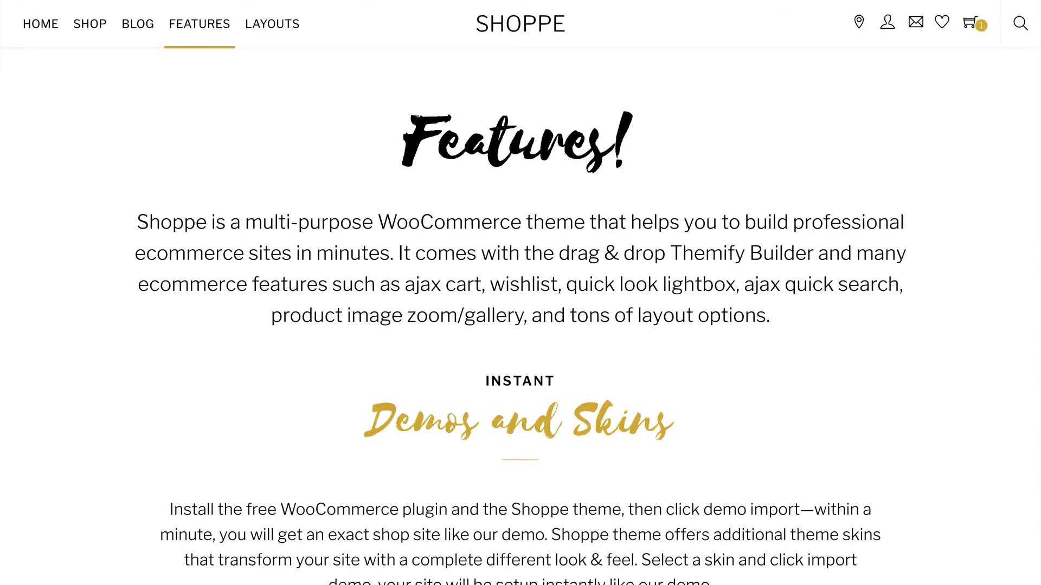
Turn on Themify Builder for the Features page.
scroll(521, 326, up, 1)
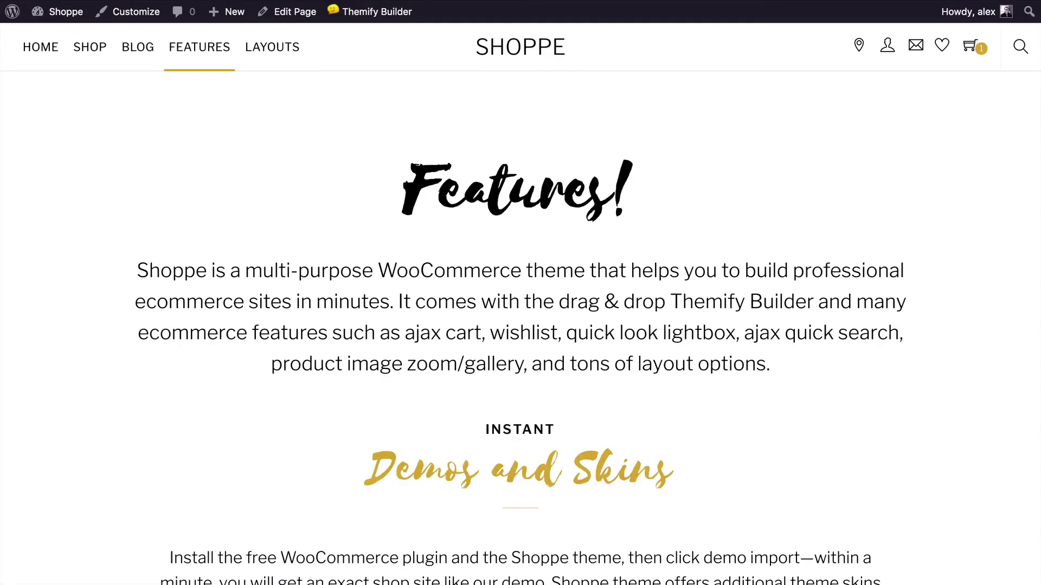
click(375, 38)
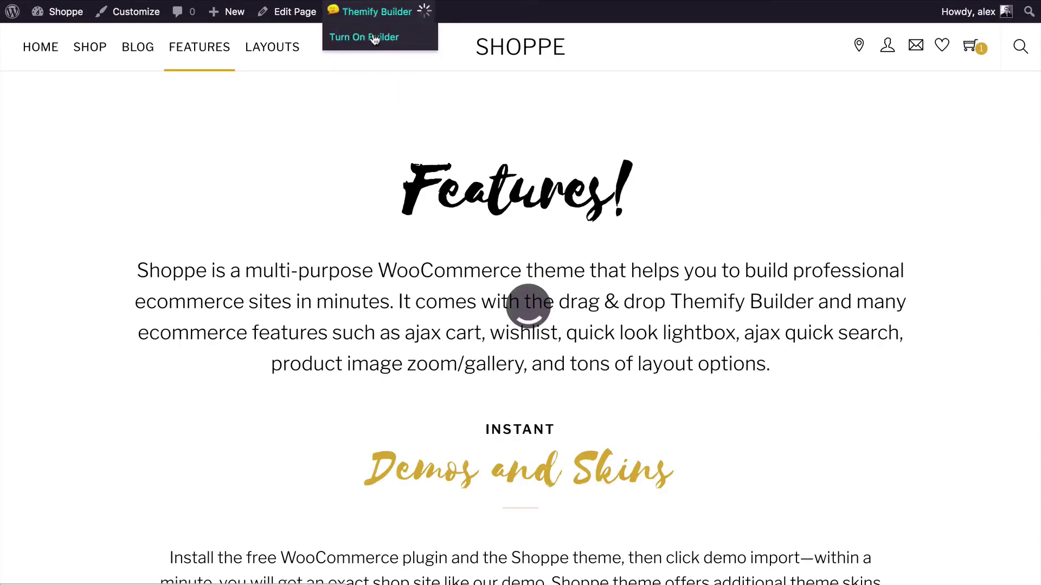
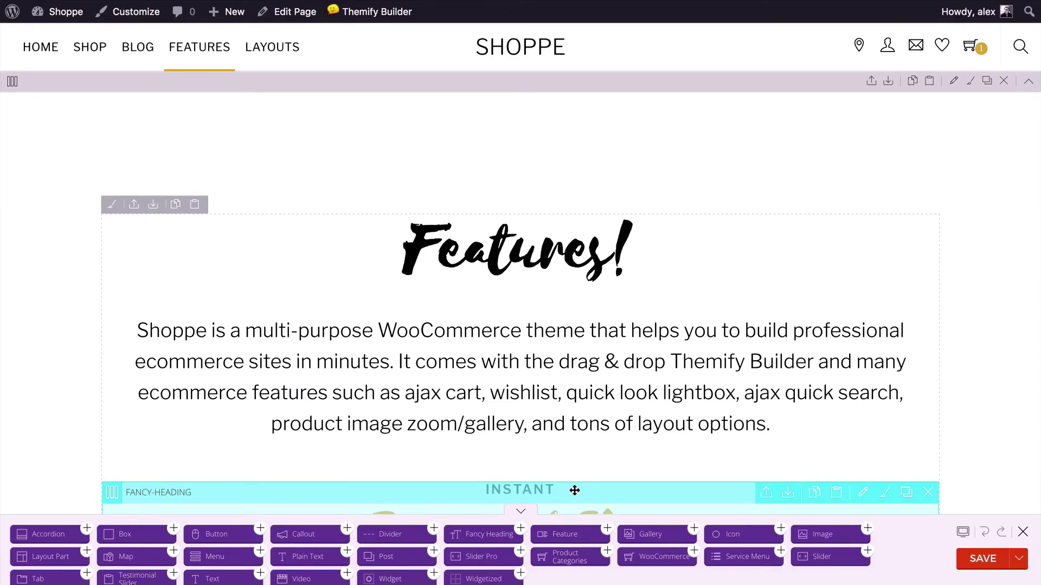
scroll(583, 429, down, 2)
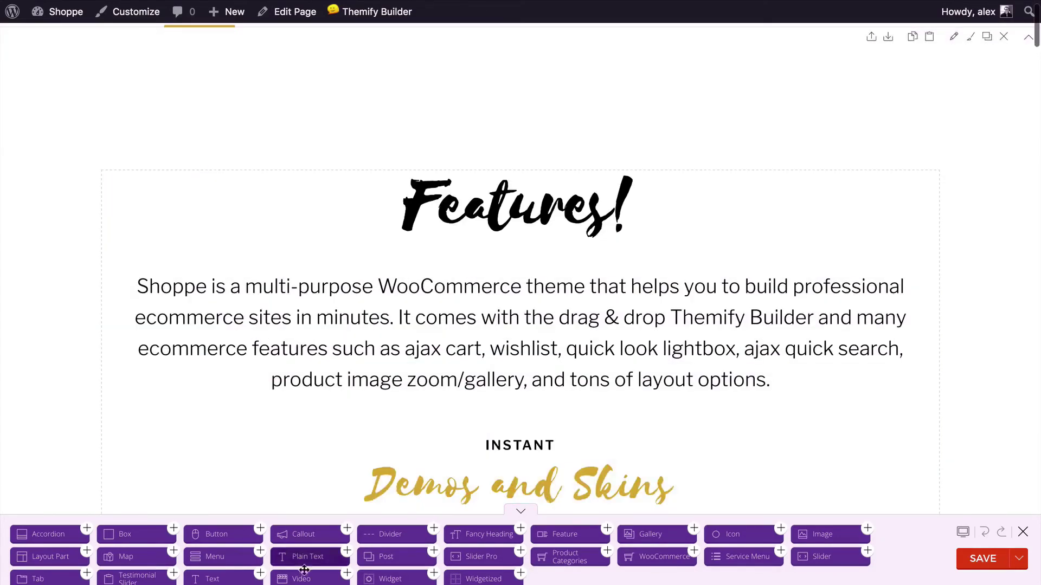
drag(314, 571, 409, 275)
drag(406, 279, 364, 131)
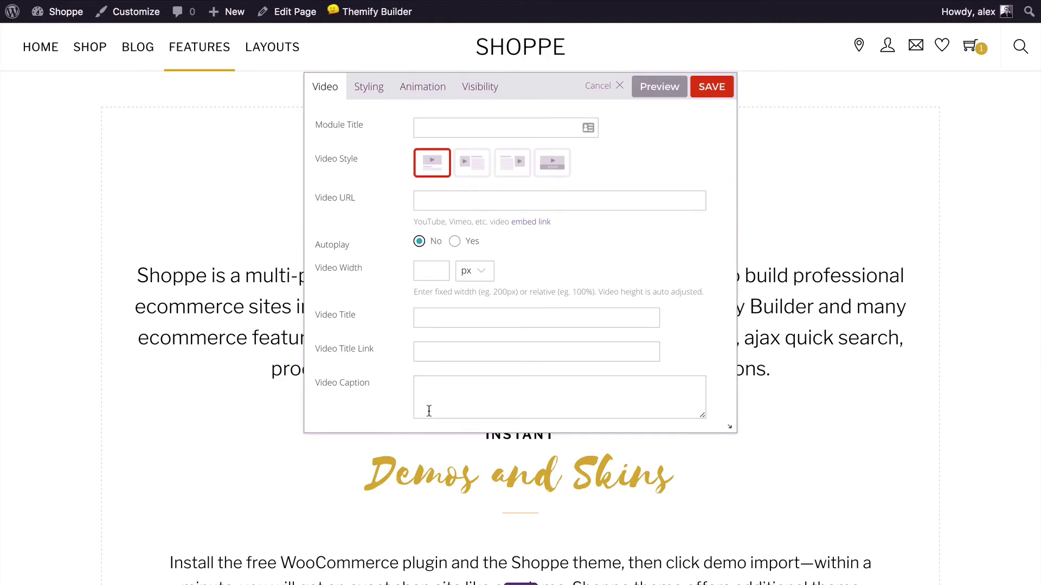
click(370, 88)
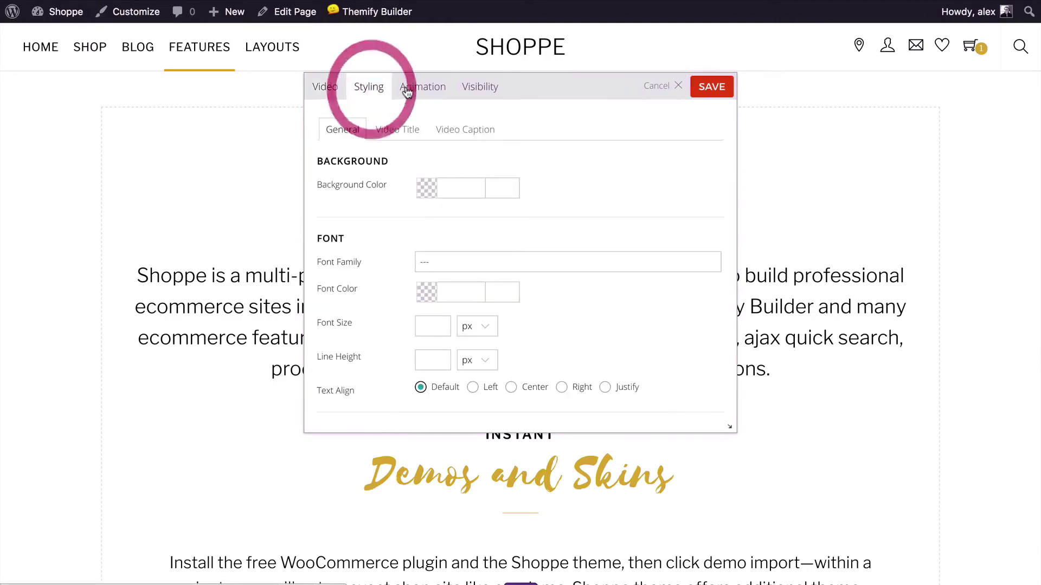
click(339, 93)
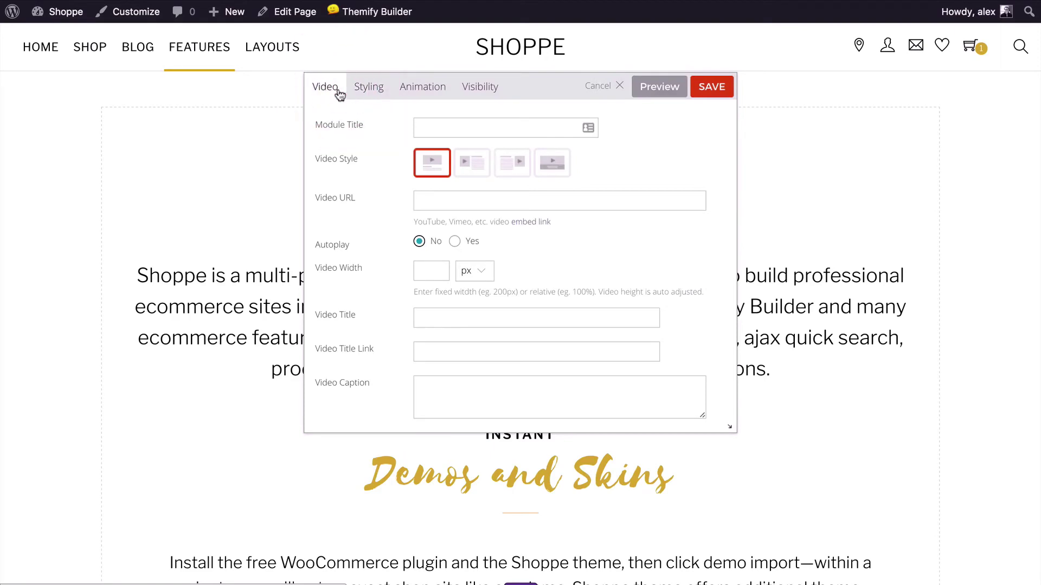
click(459, 211)
click(444, 202)
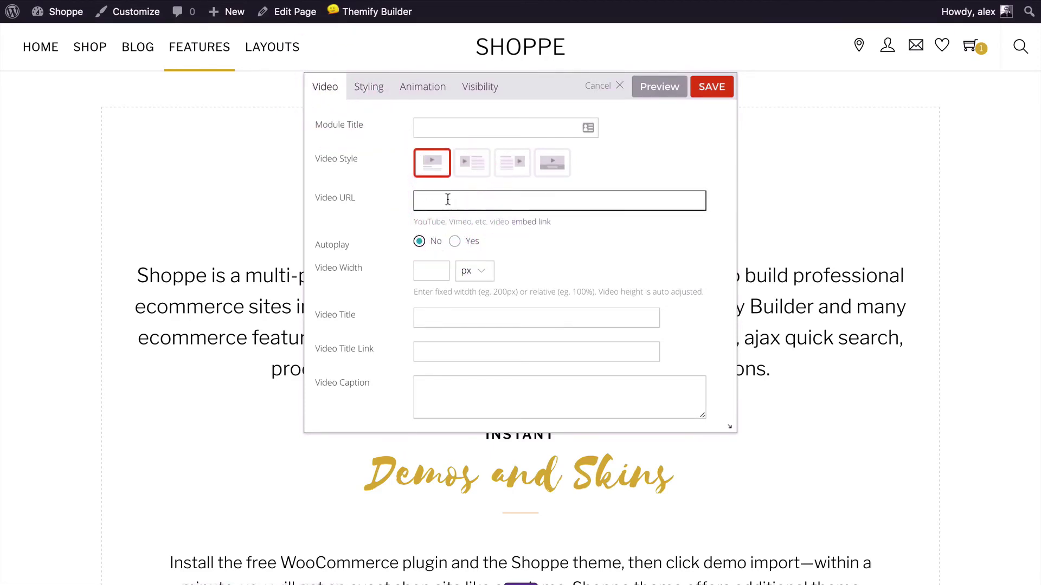
text(https://www.youtube.com/watch?v=WVk2gxHxxno)
click(513, 233)
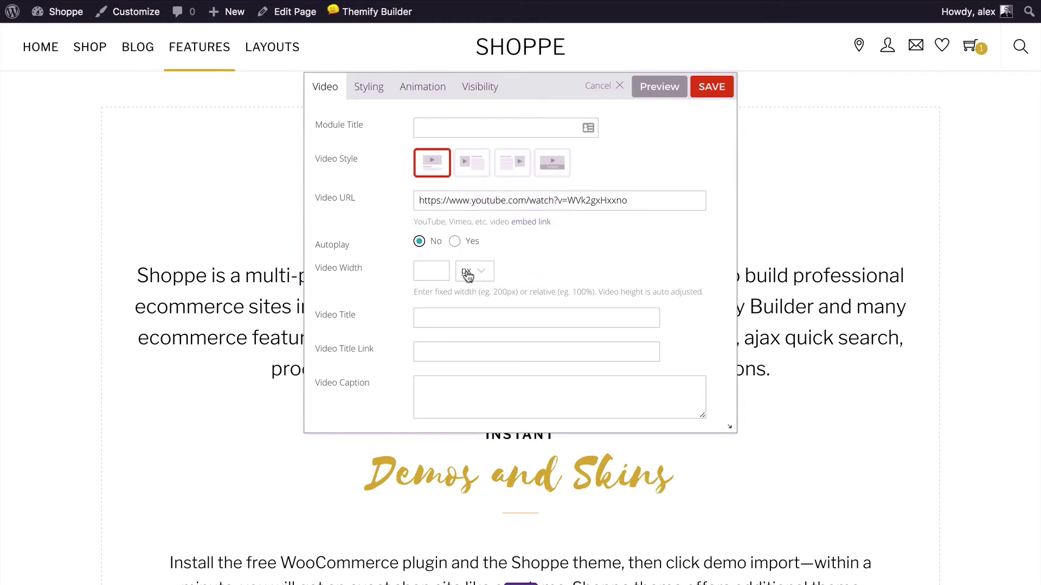
Set the video width to 100% and save the Video module.
click(436, 269)
text(100)
click(479, 269)
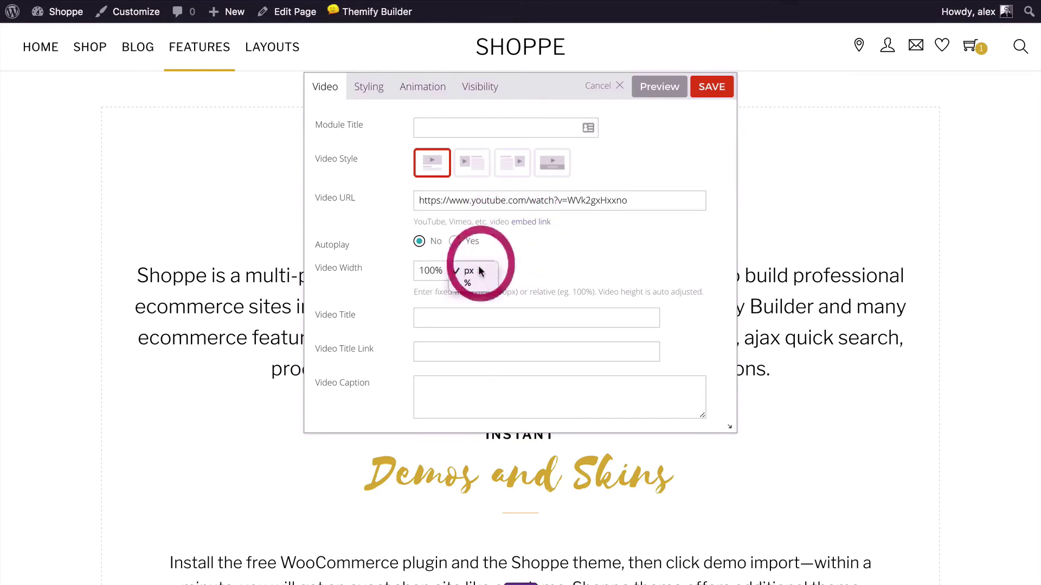
click(463, 283)
click(443, 271)
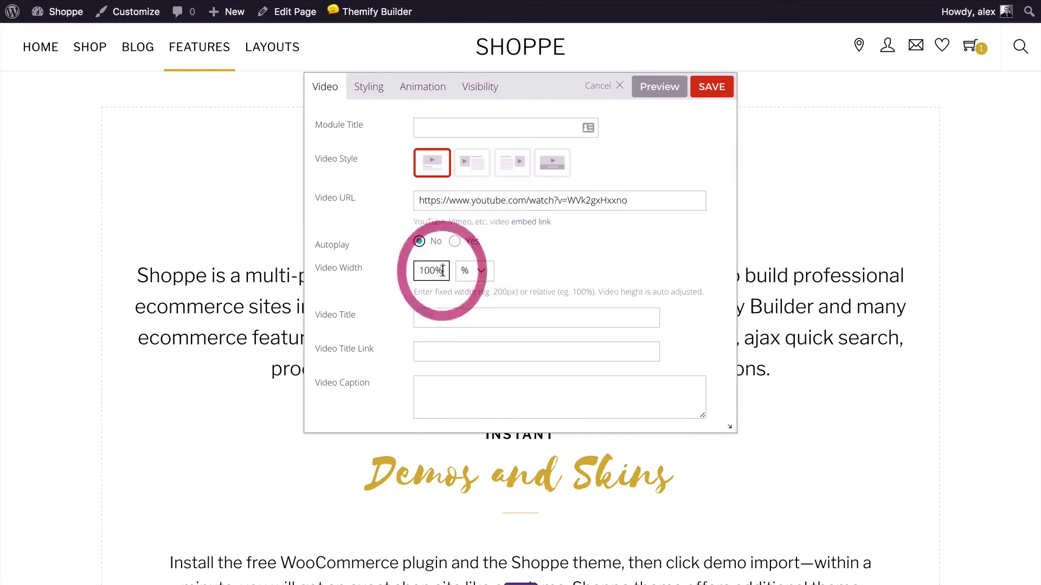
click(548, 256)
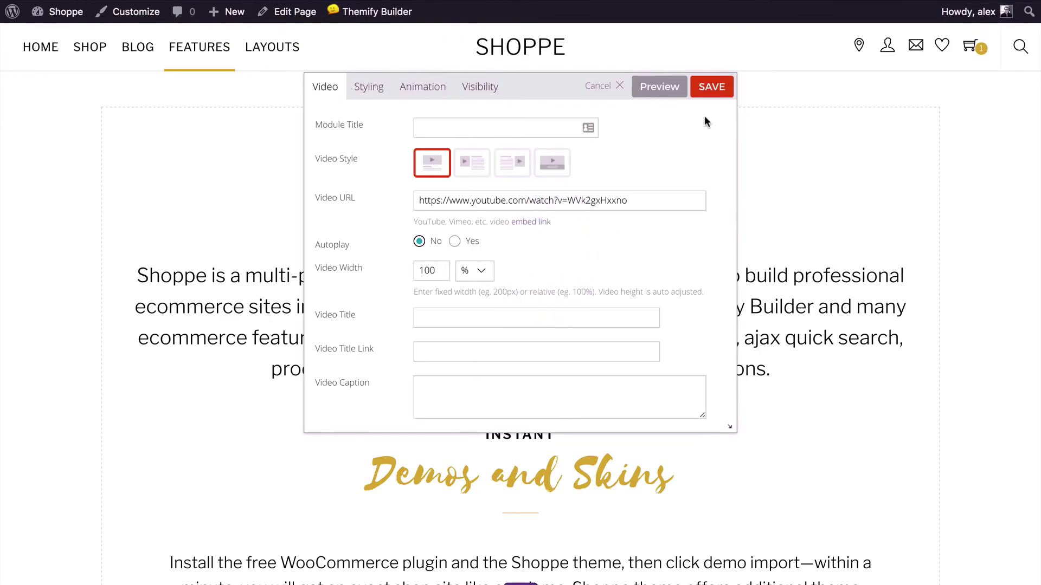
click(709, 97)
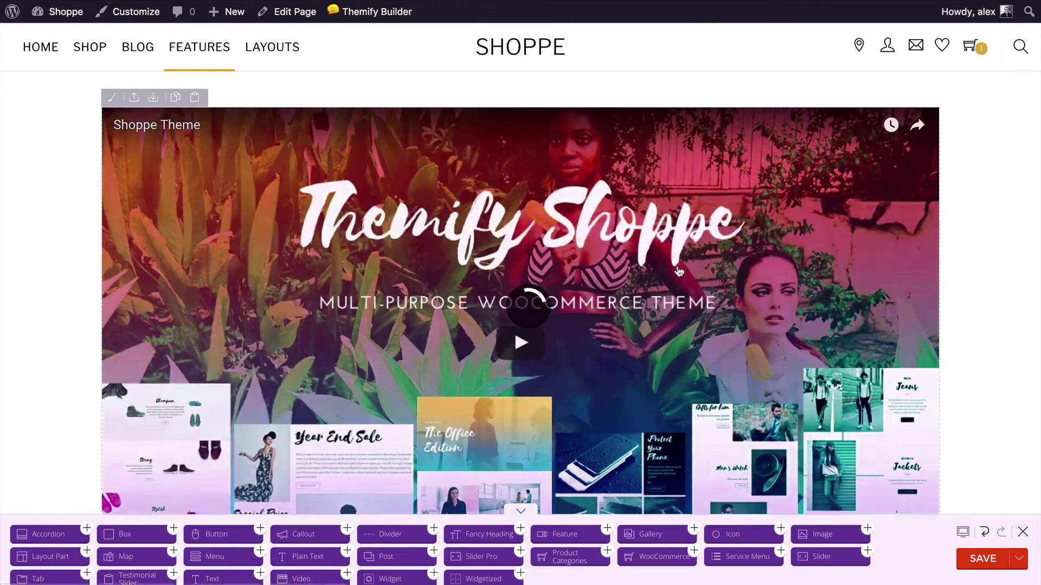
Review the embedded video on the page, then reopen its module settings and close them without changes.
scroll(579, 327, down, 4)
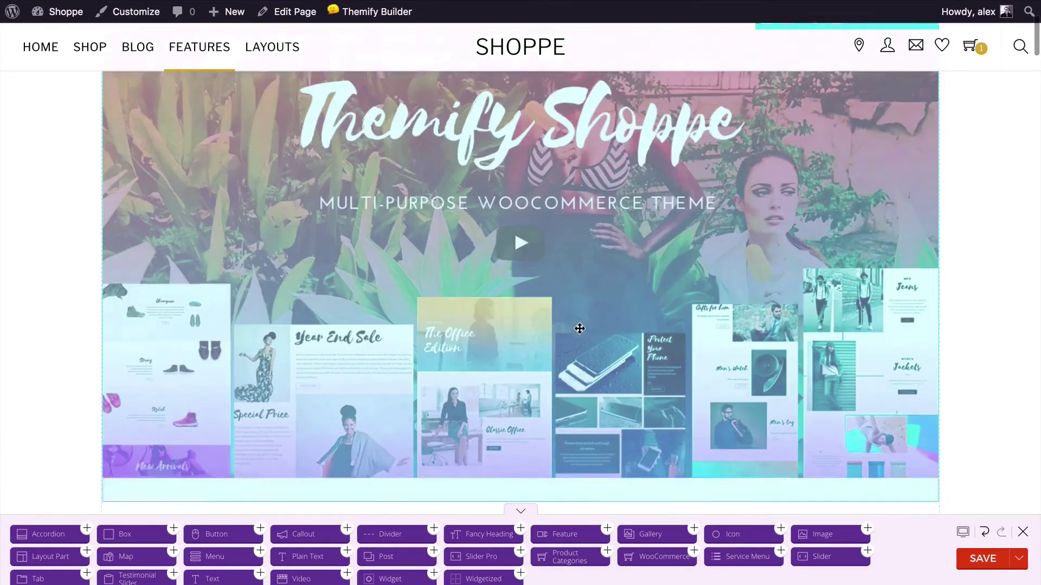
scroll(618, 207, up, 3)
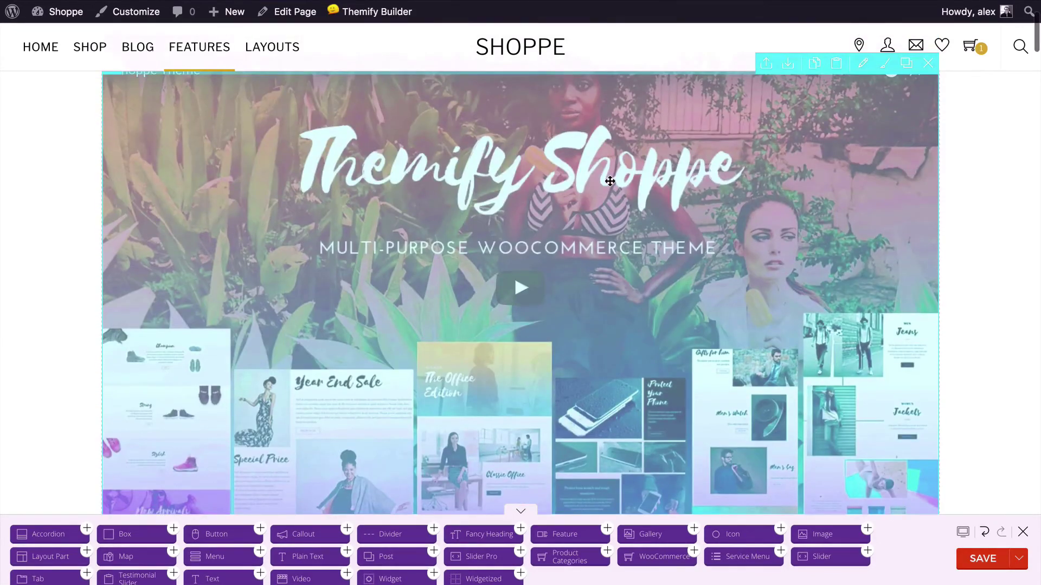
click(863, 63)
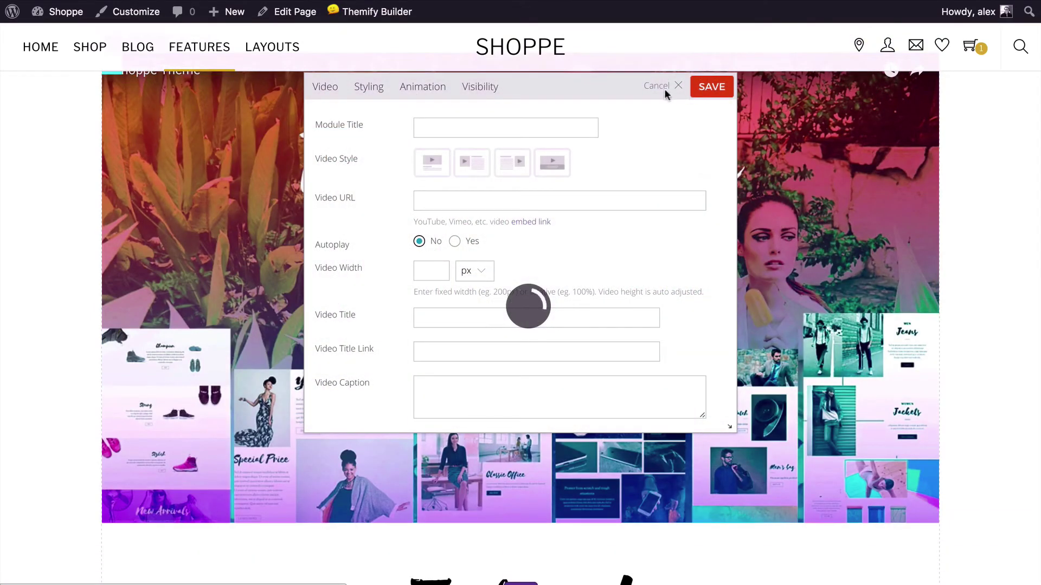
click(614, 91)
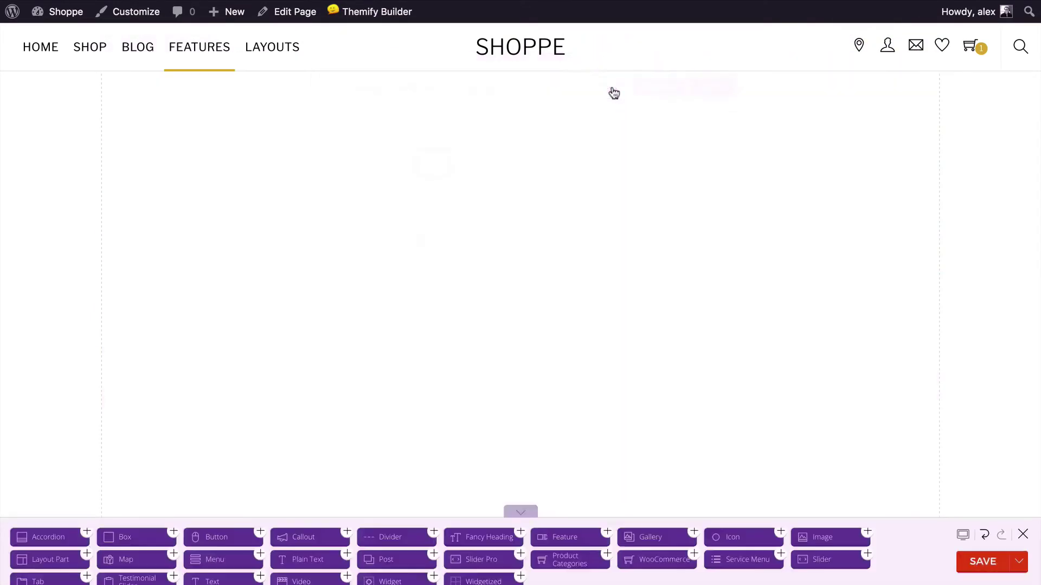
scroll(612, 88, up, 2)
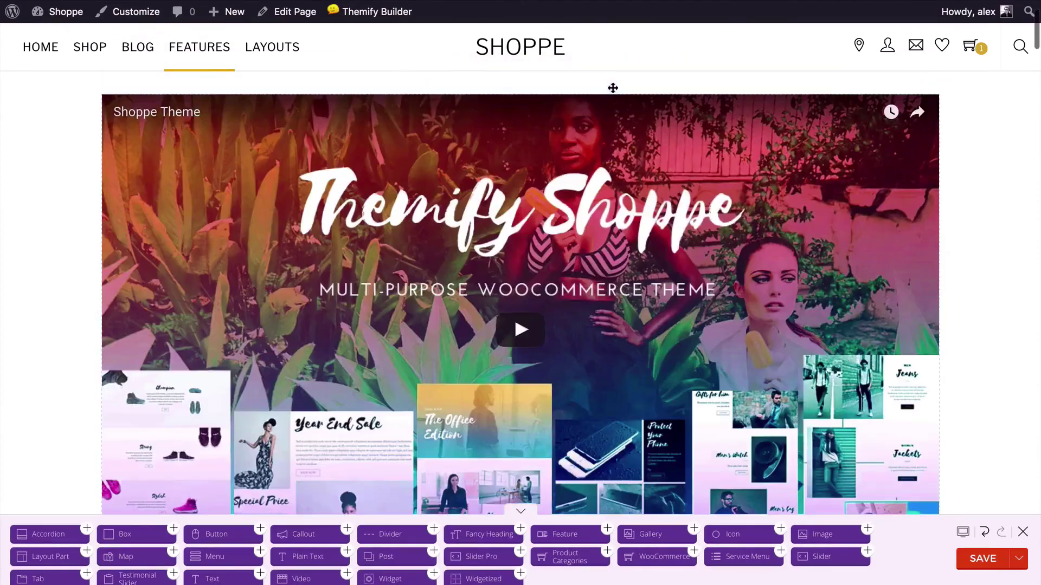
Split the Features! text area into two equal columns and move the Video module into the empty second column.
scroll(371, 148, down, 6)
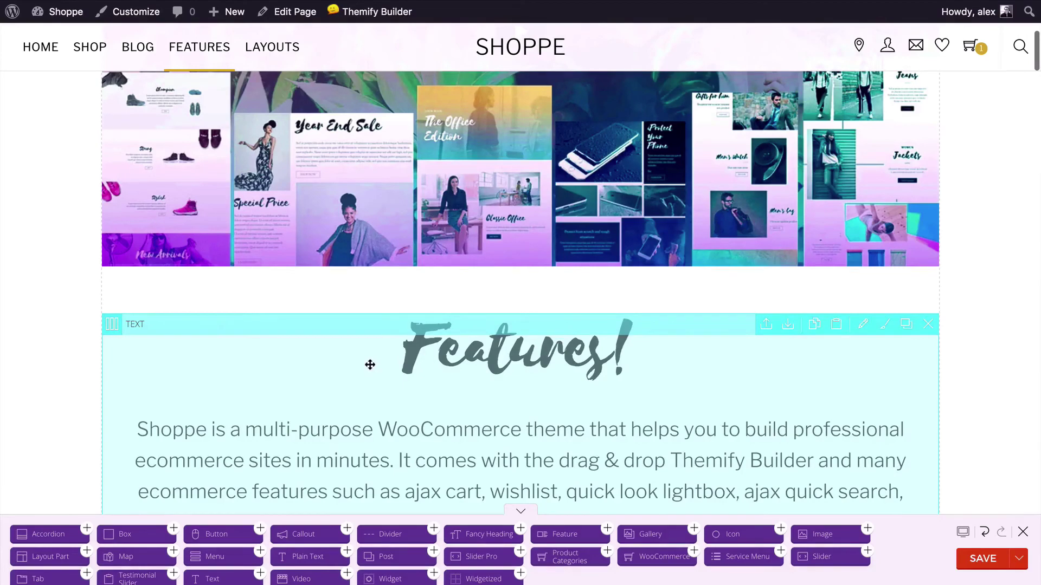
mouse_move(114, 333)
click(150, 353)
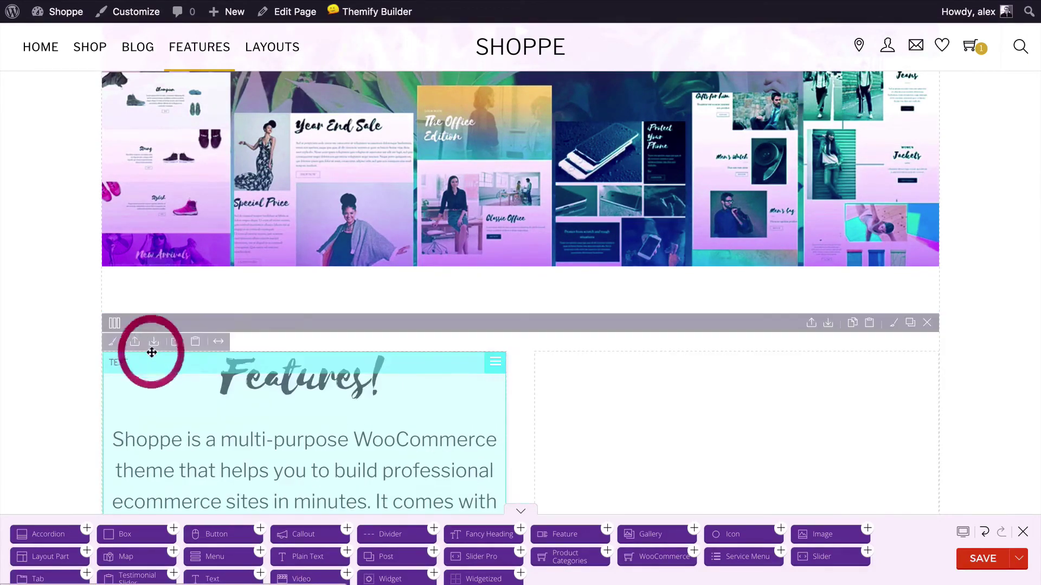
scroll(435, 201, down, 1)
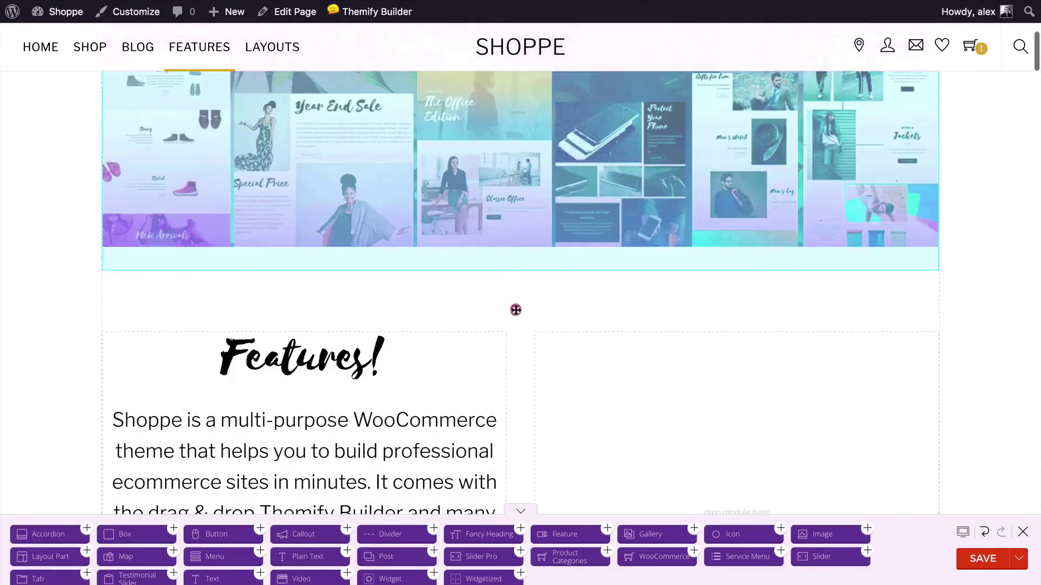
drag(516, 310, 696, 165)
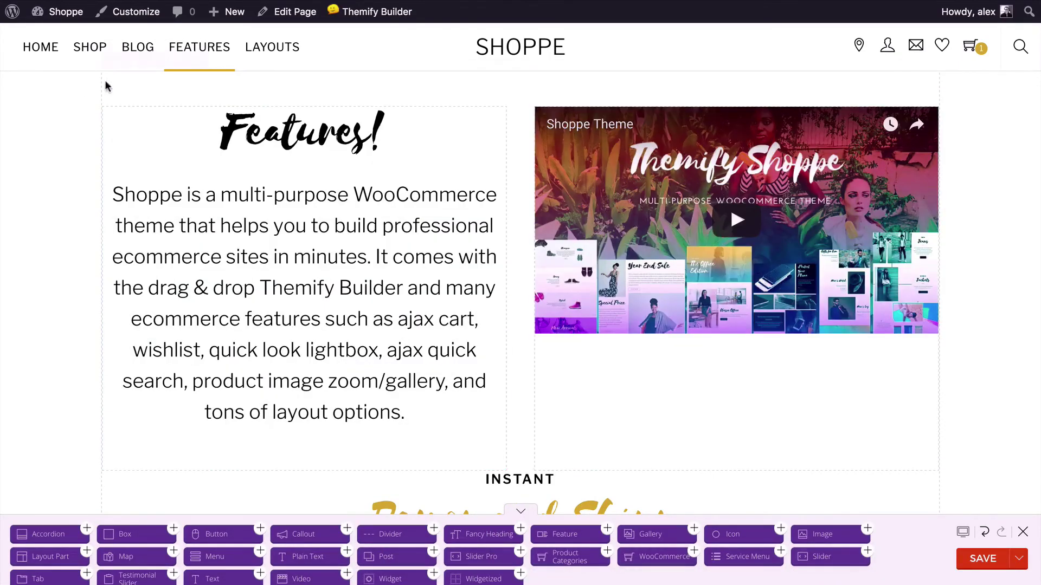
Change the columns to a narrow text column with a wide video column, and align the columns to the middle.
mouse_move(116, 83)
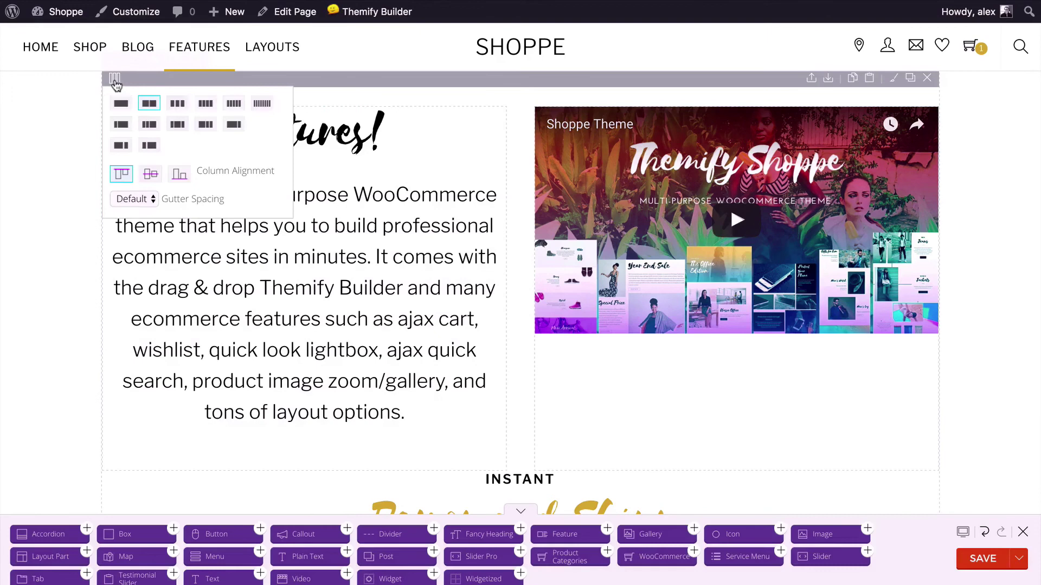
click(150, 146)
mouse_move(115, 101)
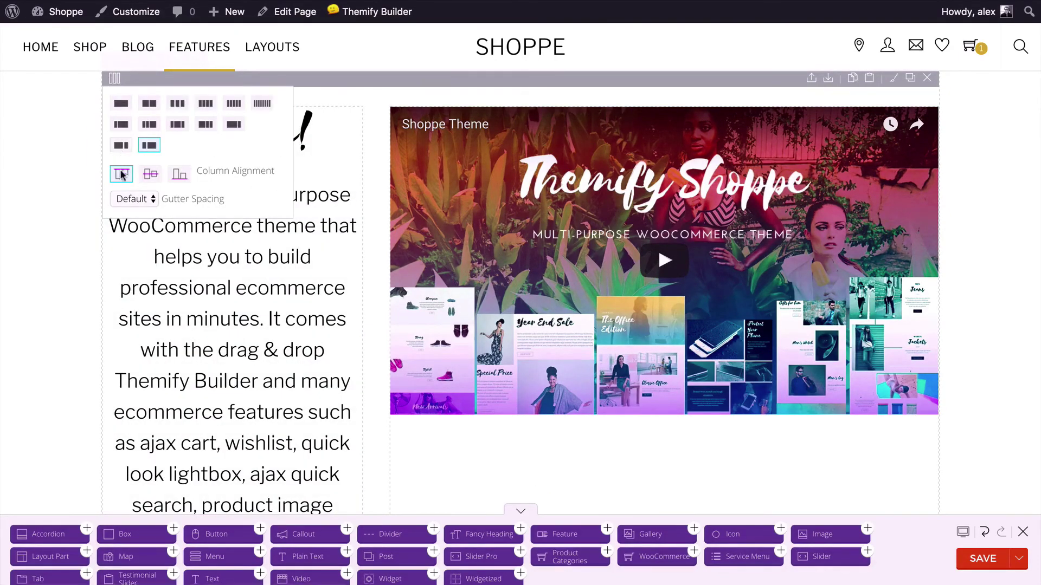
click(150, 177)
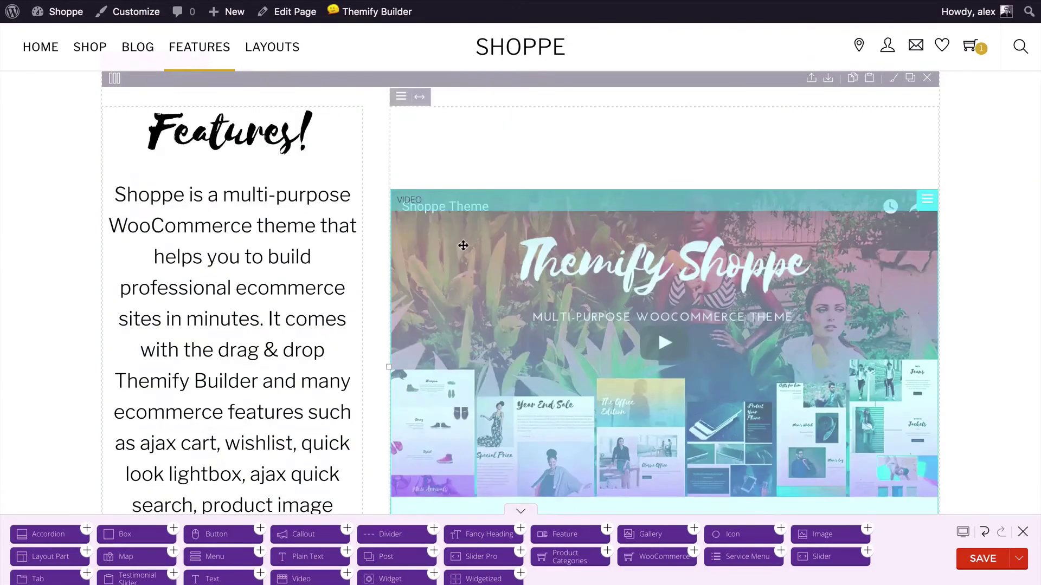
scroll(463, 245, down, 1)
scroll(569, 171, up, 2)
Align the text and video columns to the bottom.
mouse_move(116, 102)
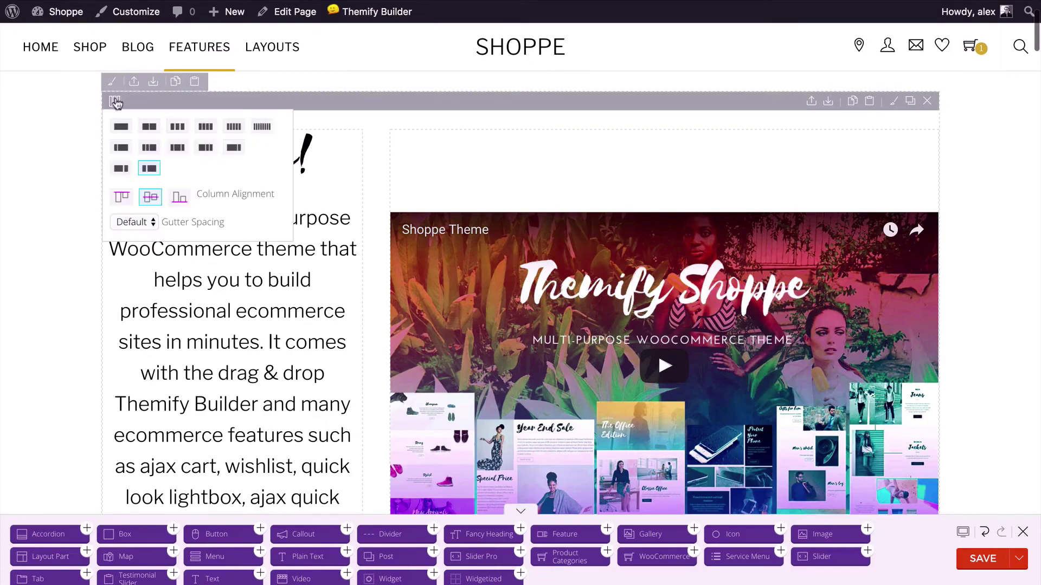
click(179, 196)
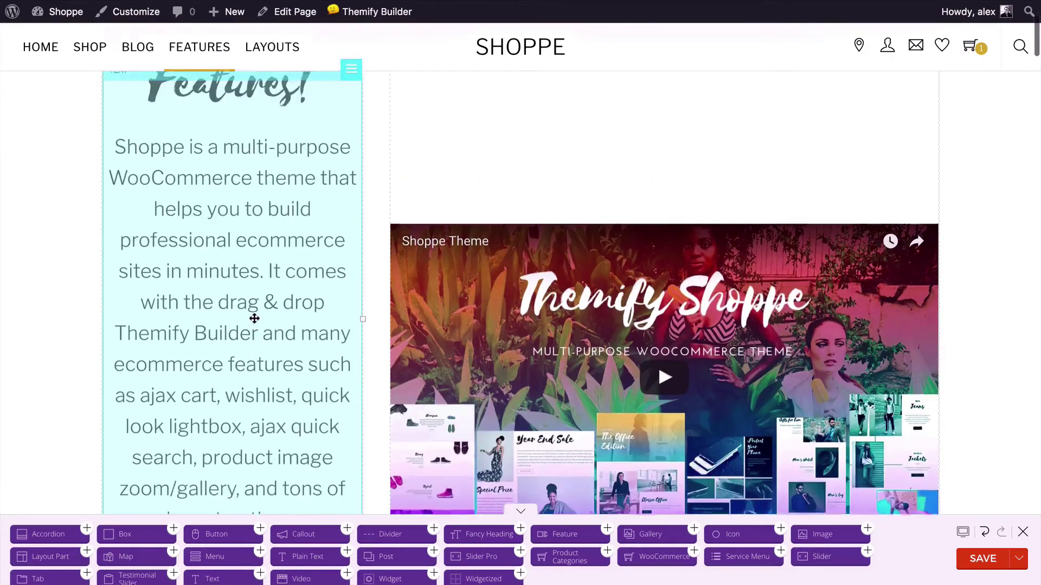
scroll(190, 135, up, 1)
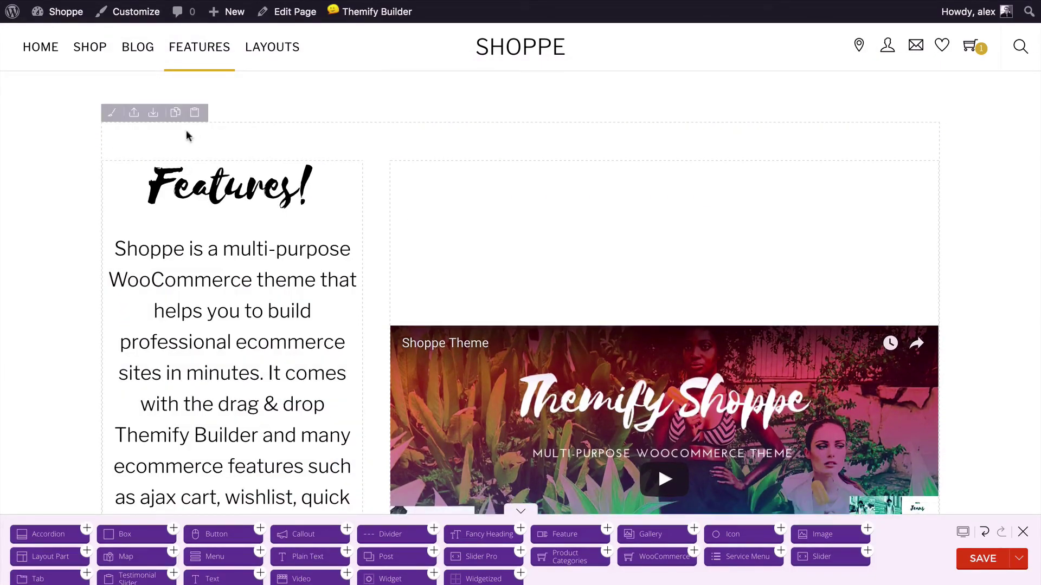
click(186, 140)
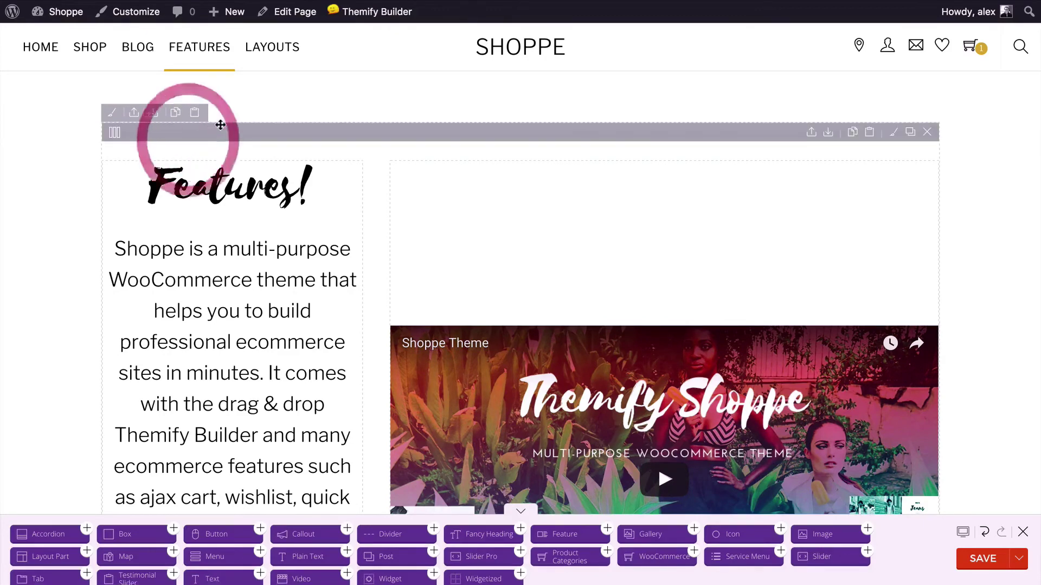
drag(239, 245, 251, 152)
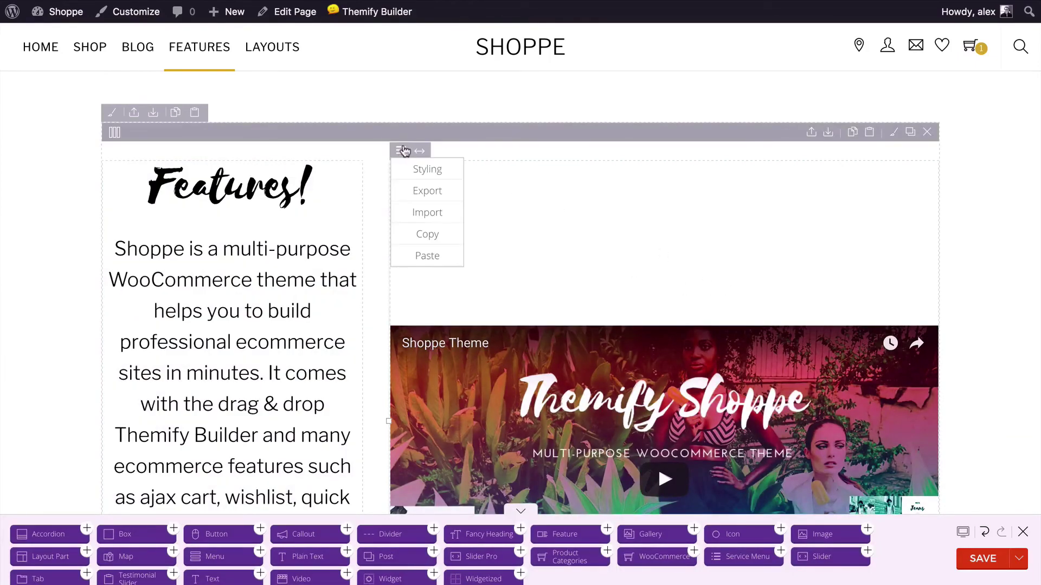
Delete the Video module and return the Features! area to a single-column layout.
mouse_move(919, 345)
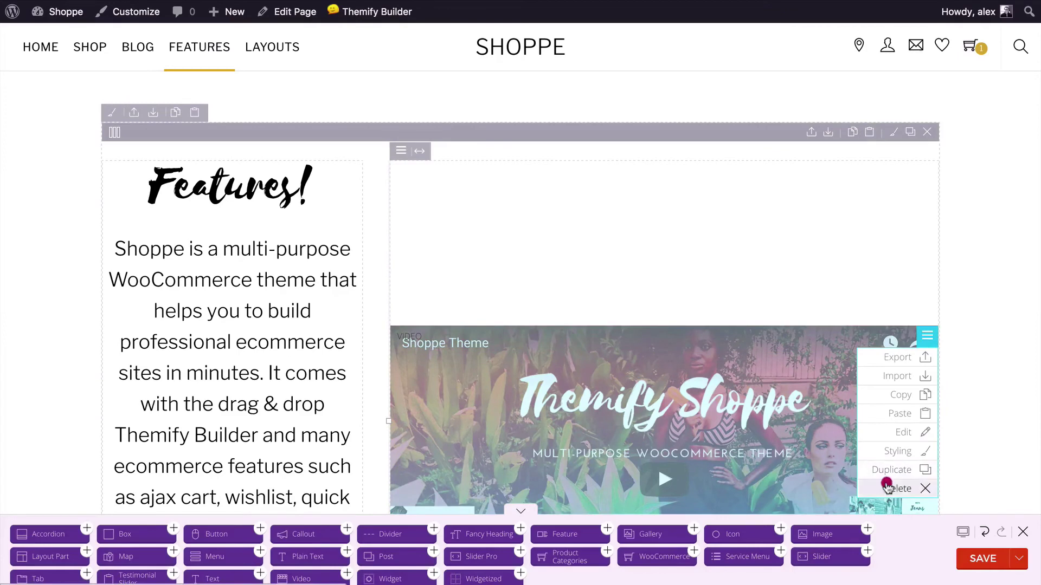
click(891, 488)
click(628, 170)
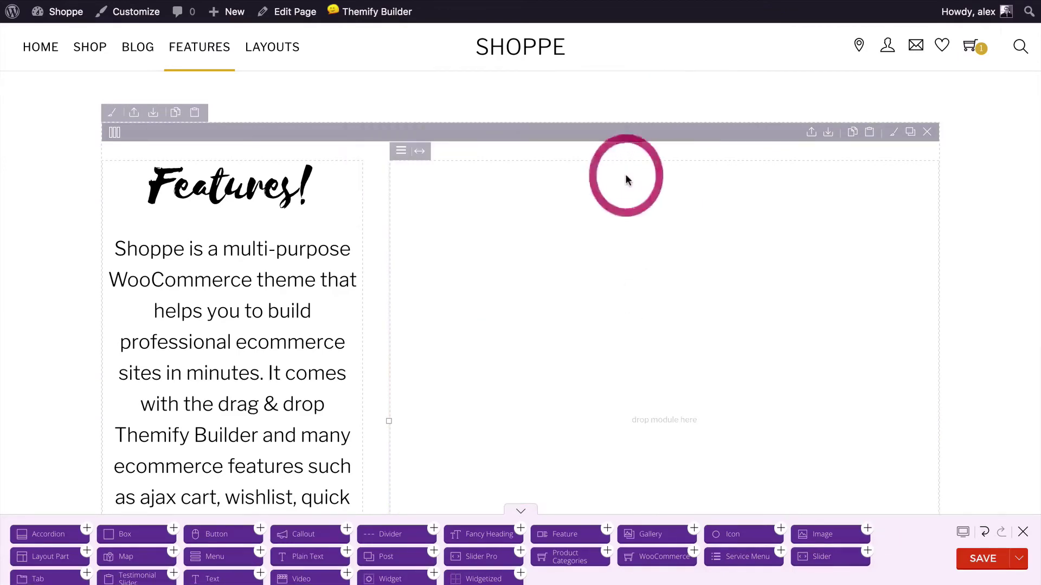
mouse_move(113, 133)
click(120, 158)
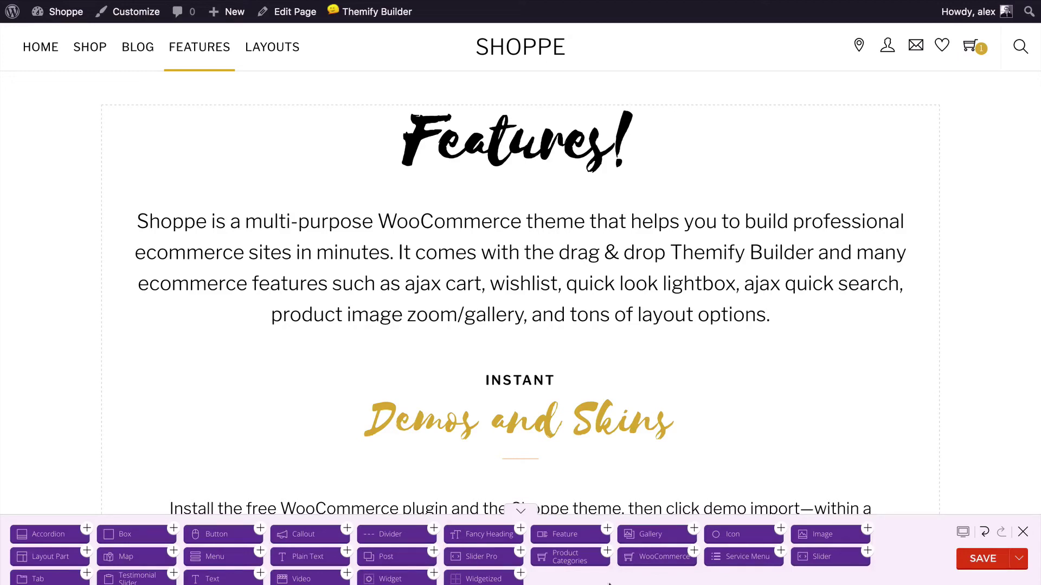
Look through the rest of the Features page, from the archive layouts down to the footer's Social Banners section.
click(648, 557)
scroll(79, 282, down, 15)
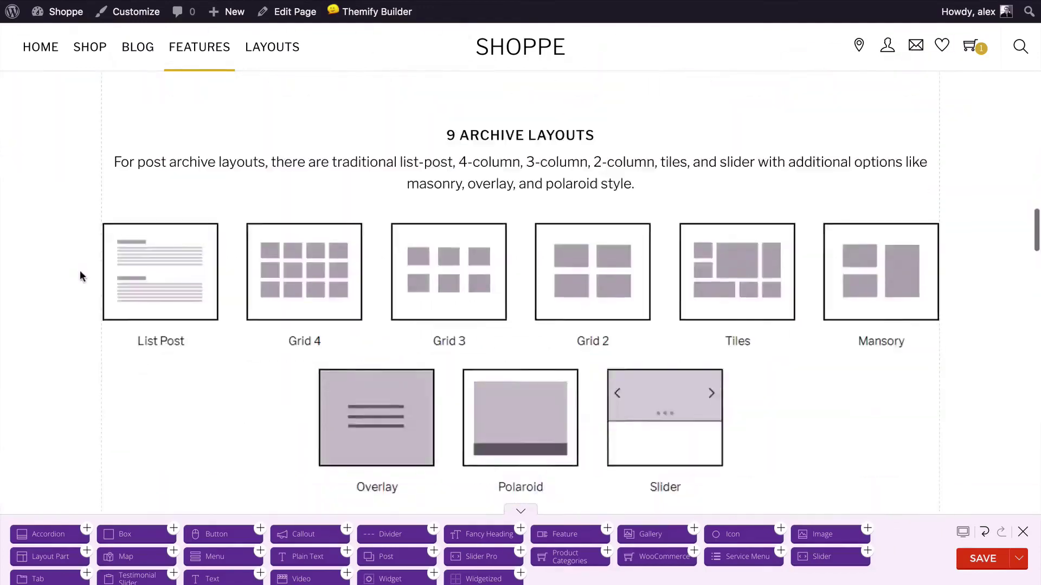
scroll(80, 277, down, 20)
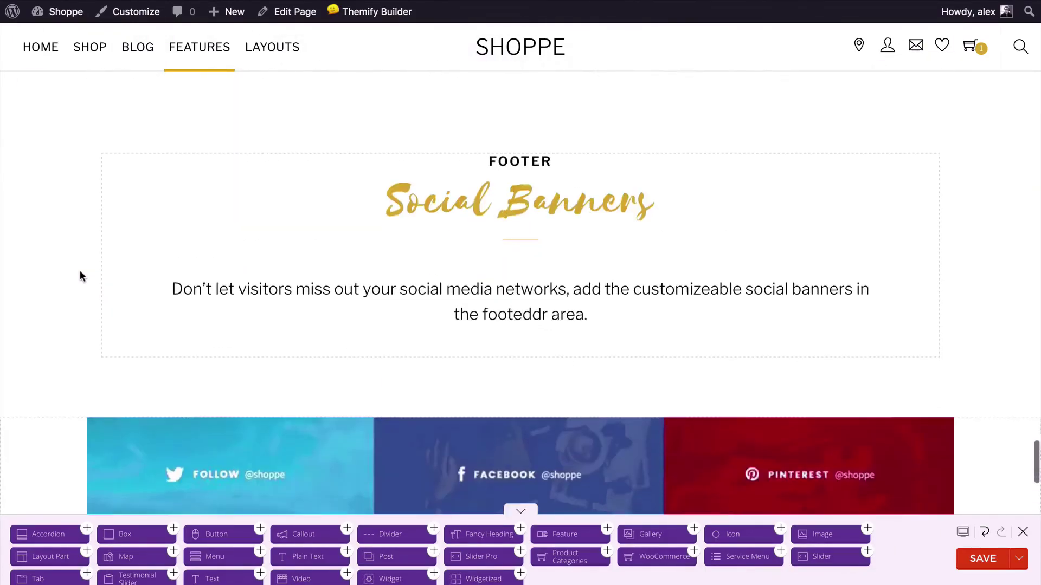
Preview the Features page in tablet landscape, tablet portrait and mobile sizes, ending with the desktop view.
scroll(80, 275, down, 5)
scroll(80, 276, up, 20)
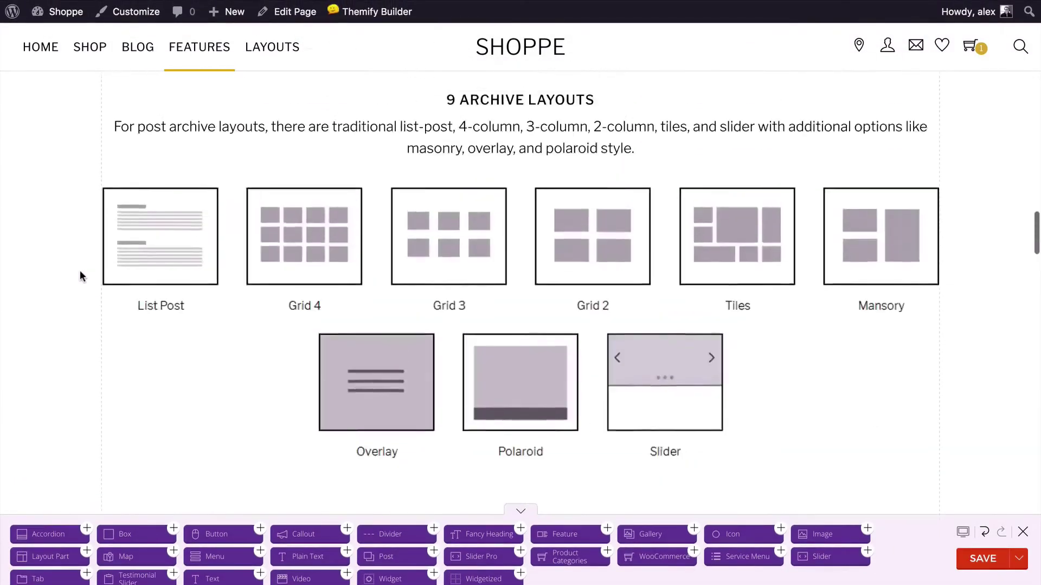
scroll(79, 277, up, 20)
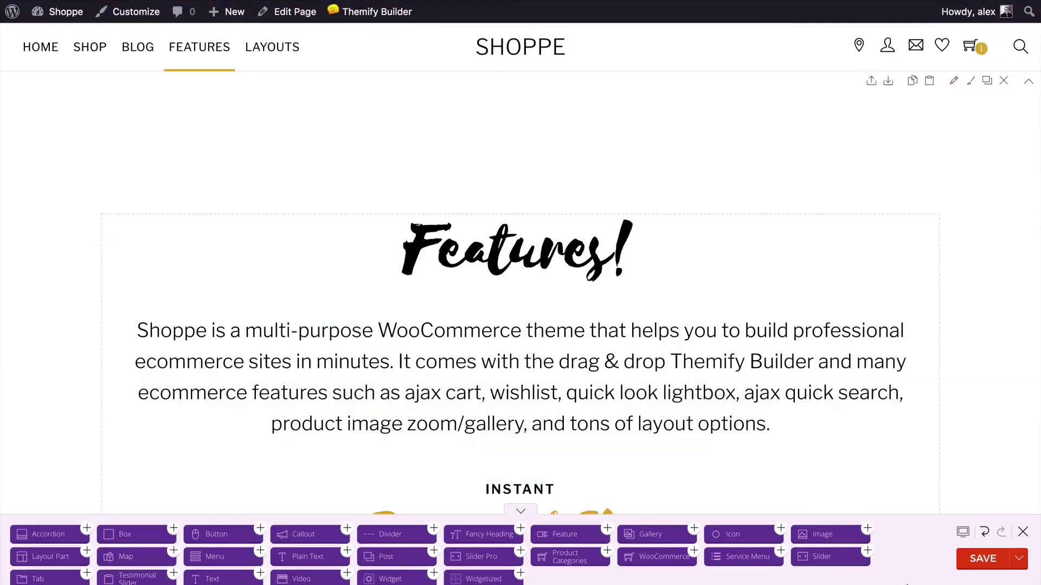
mouse_move(963, 537)
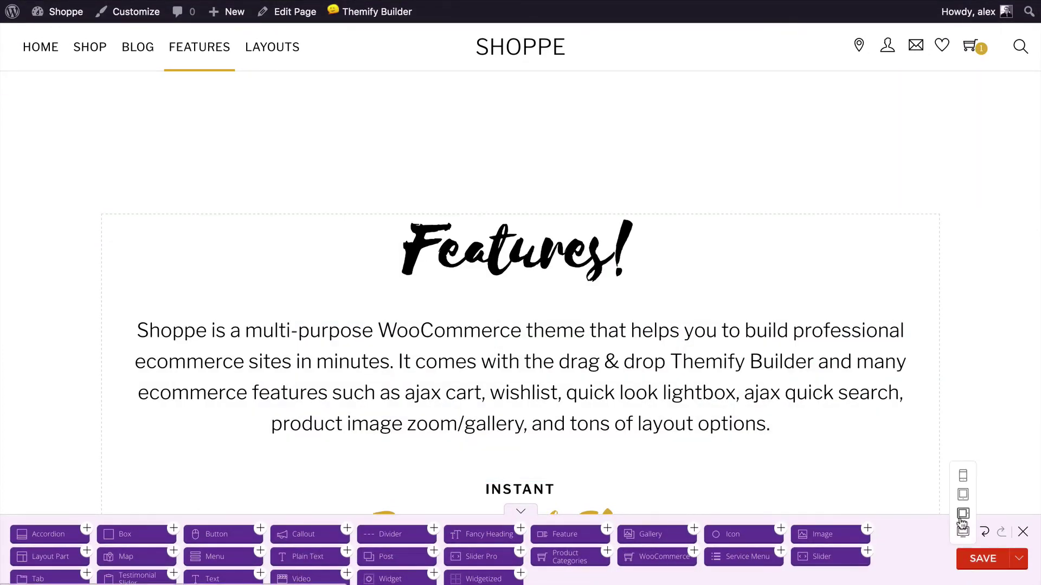
click(963, 515)
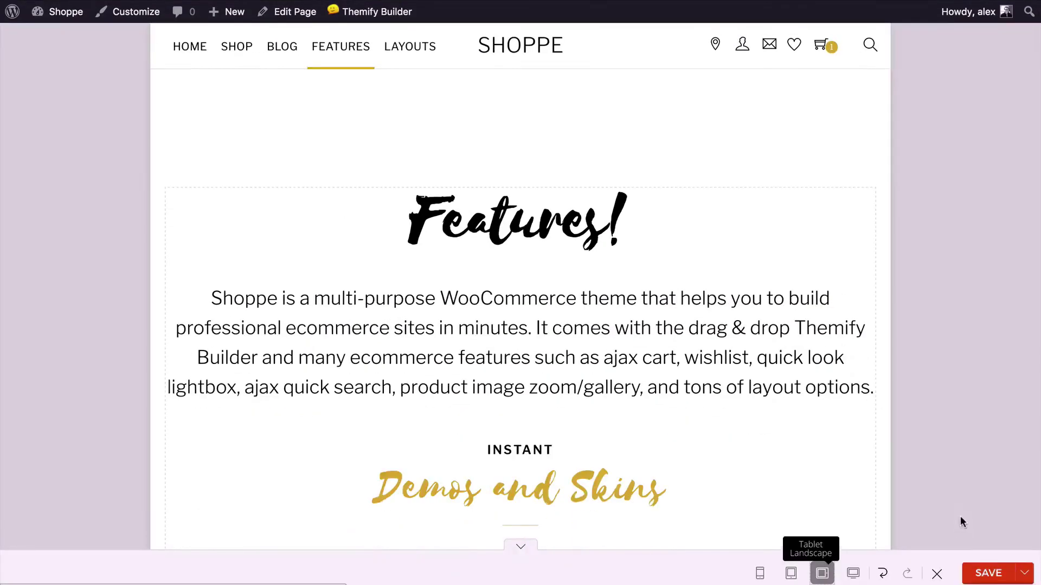
click(791, 573)
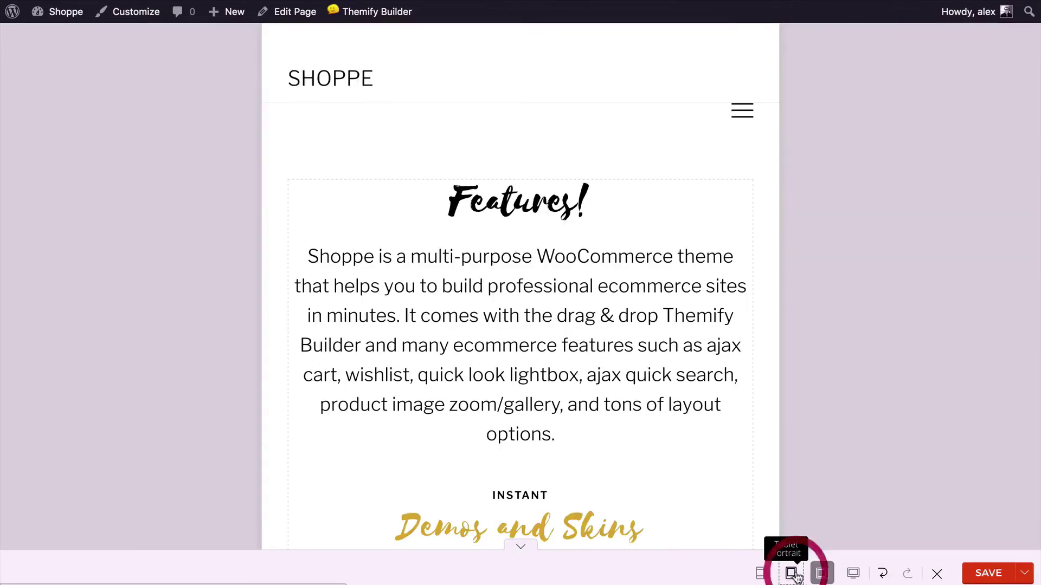
click(759, 573)
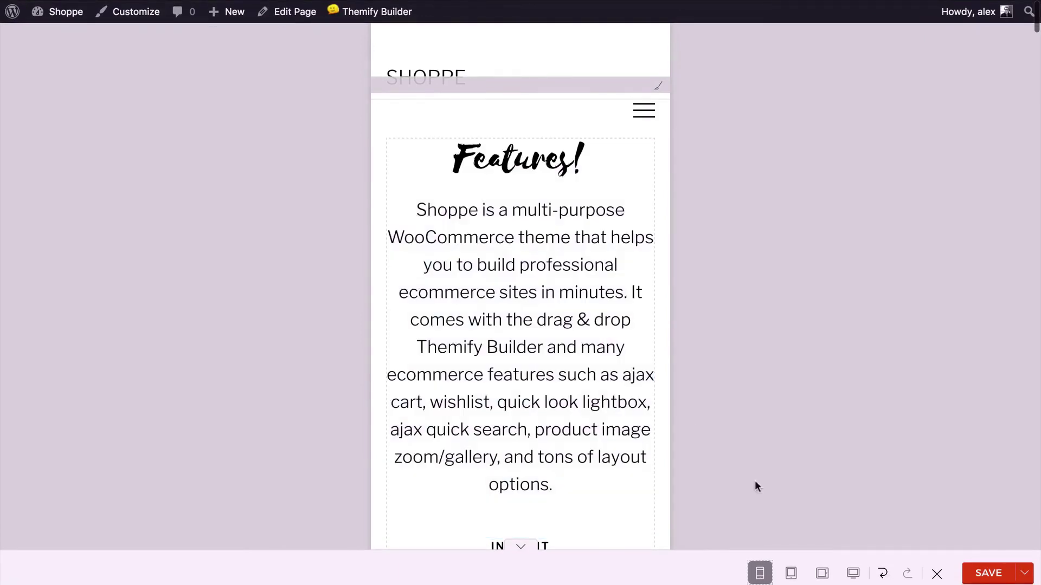
click(853, 573)
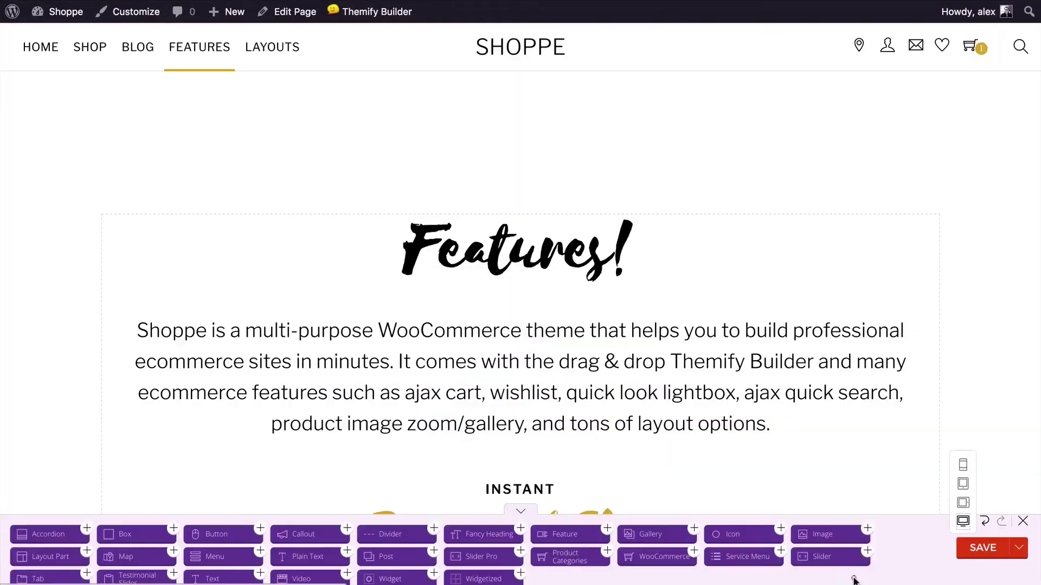
Save the Features page and turn off Themify Builder.
click(982, 558)
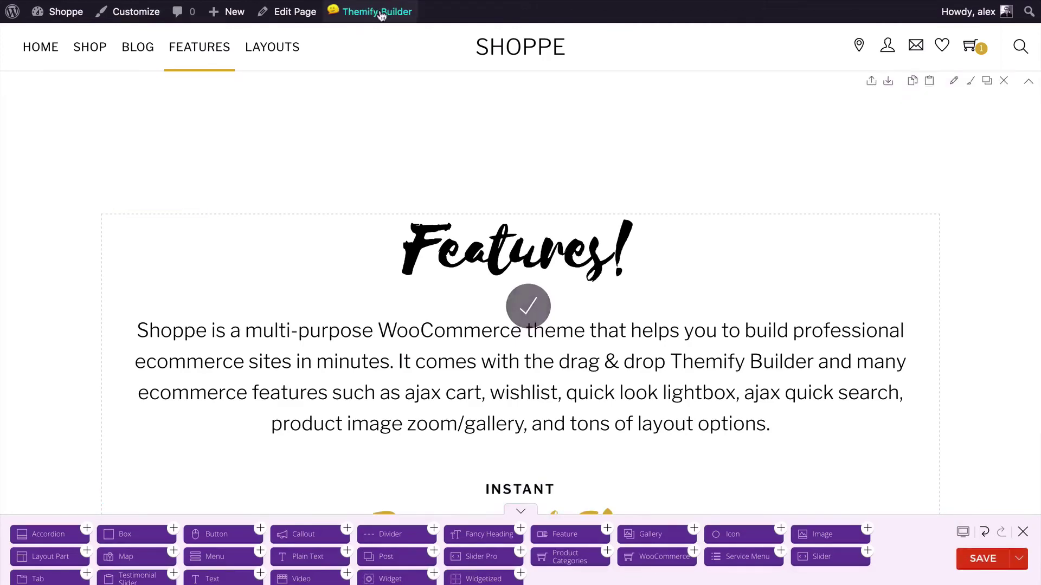
click(370, 36)
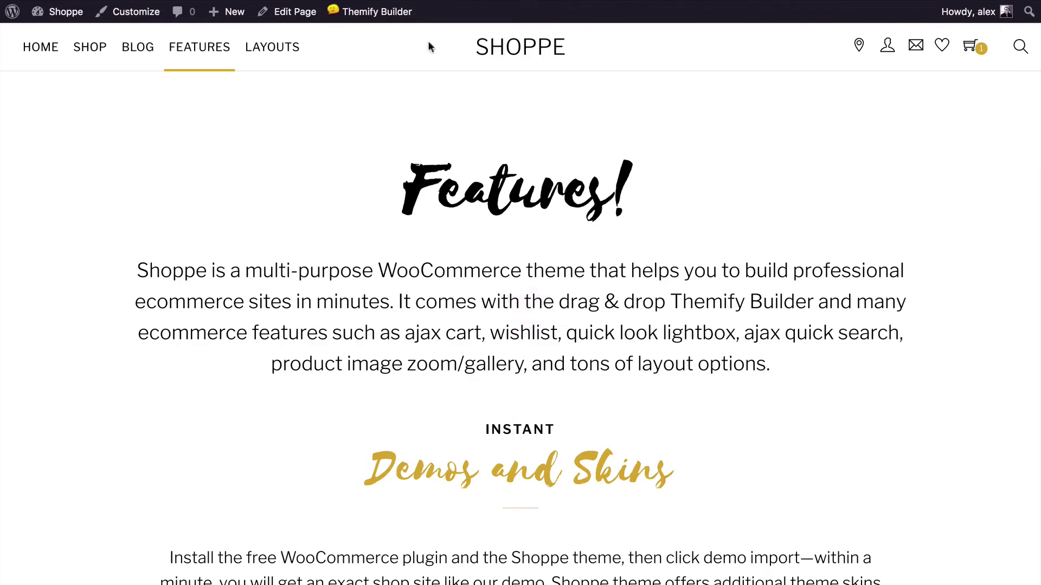
Turn Themify Builder back on and replace the existing page layout with the pre-designed Wine layout.
mouse_move(373, 11)
click(368, 37)
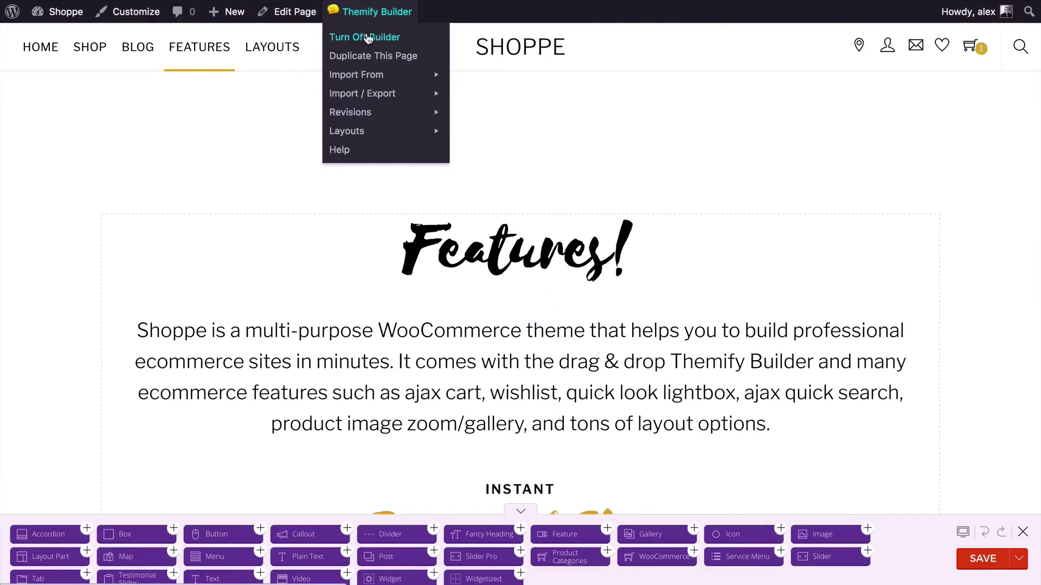
mouse_move(358, 135)
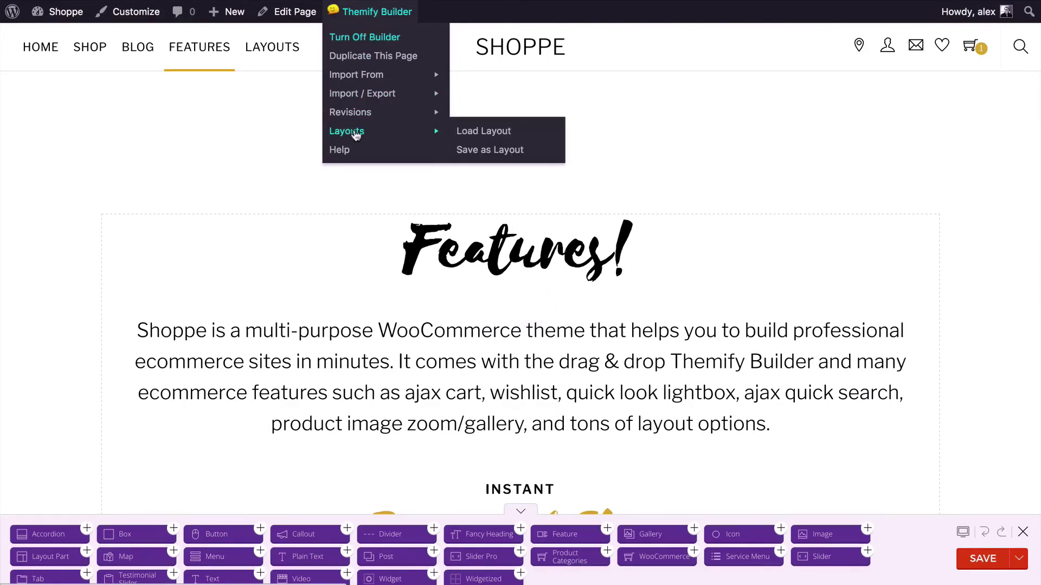
click(471, 142)
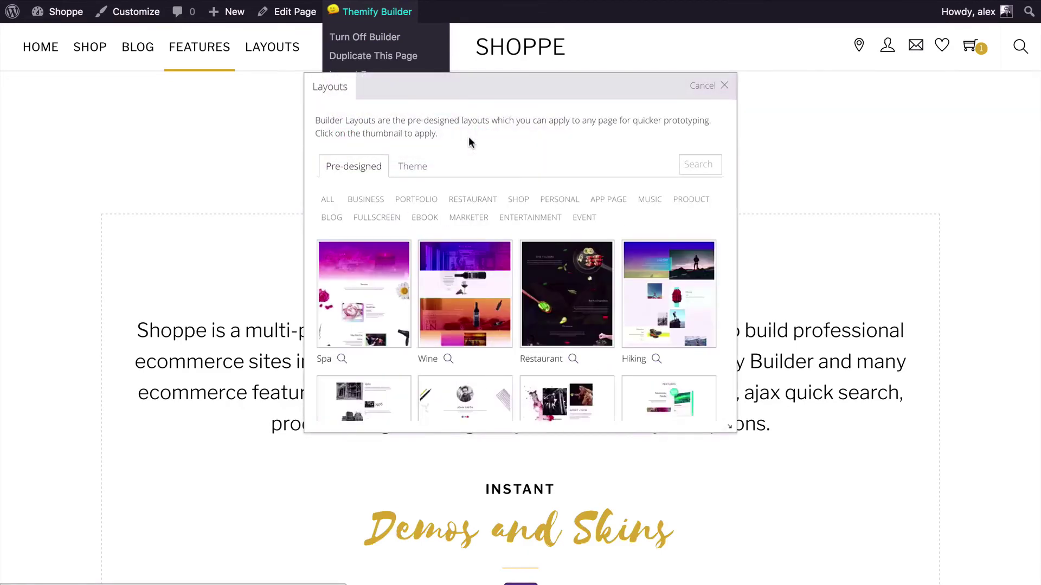
scroll(445, 263, down, 10)
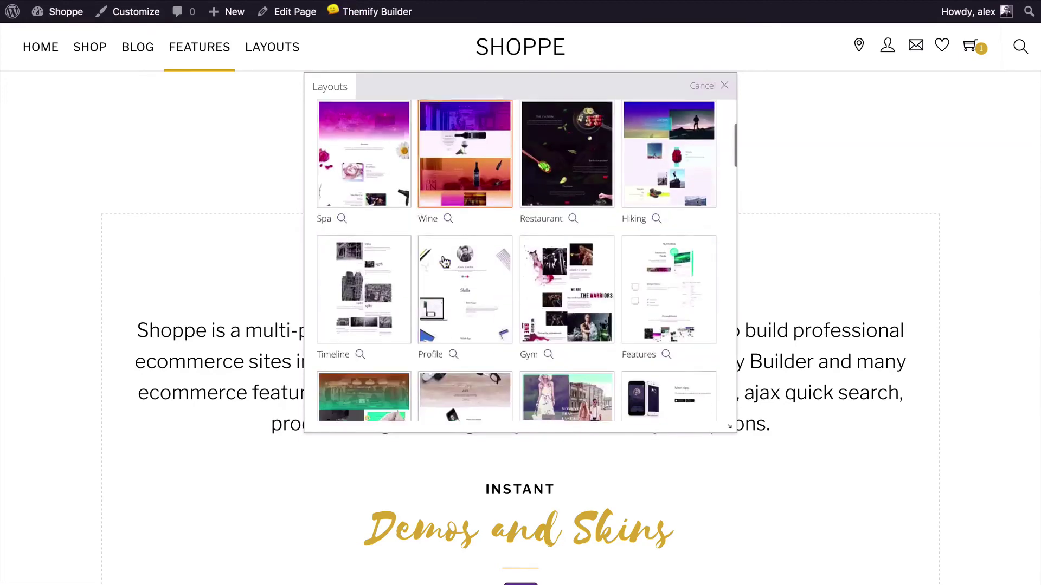
scroll(444, 262, down, 15)
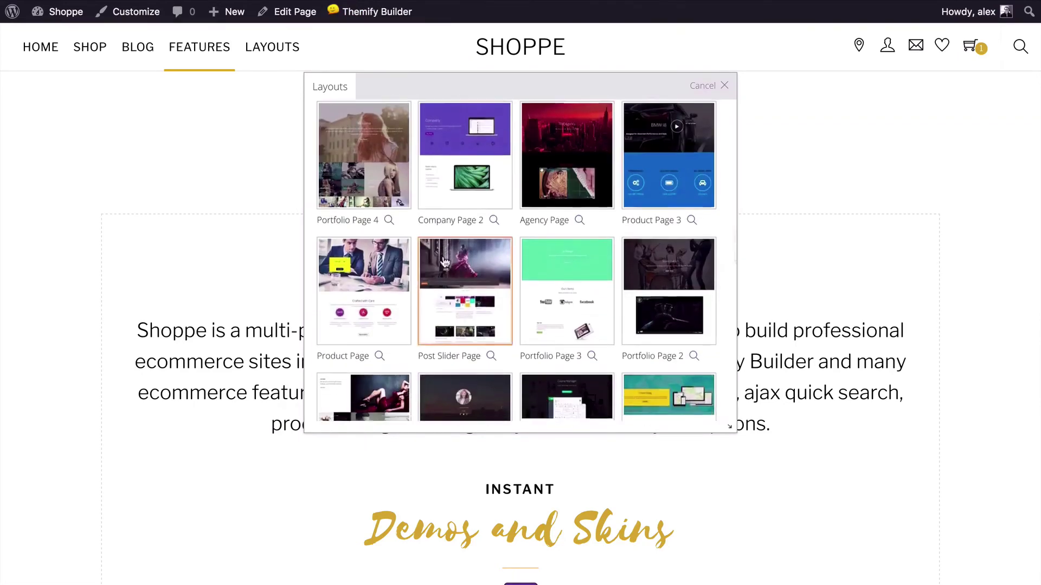
scroll(444, 262, down, 10)
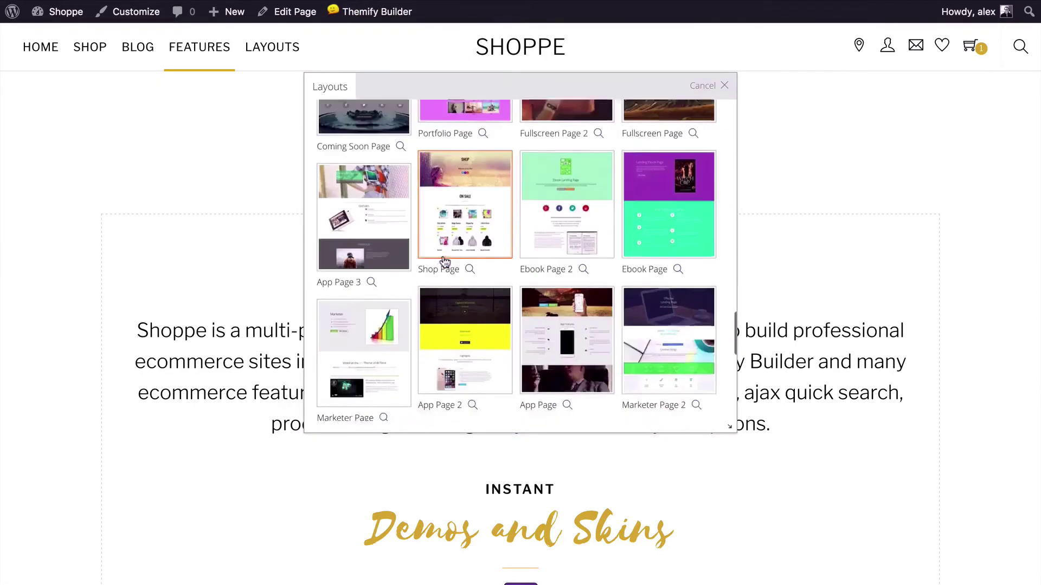
scroll(445, 263, up, 4)
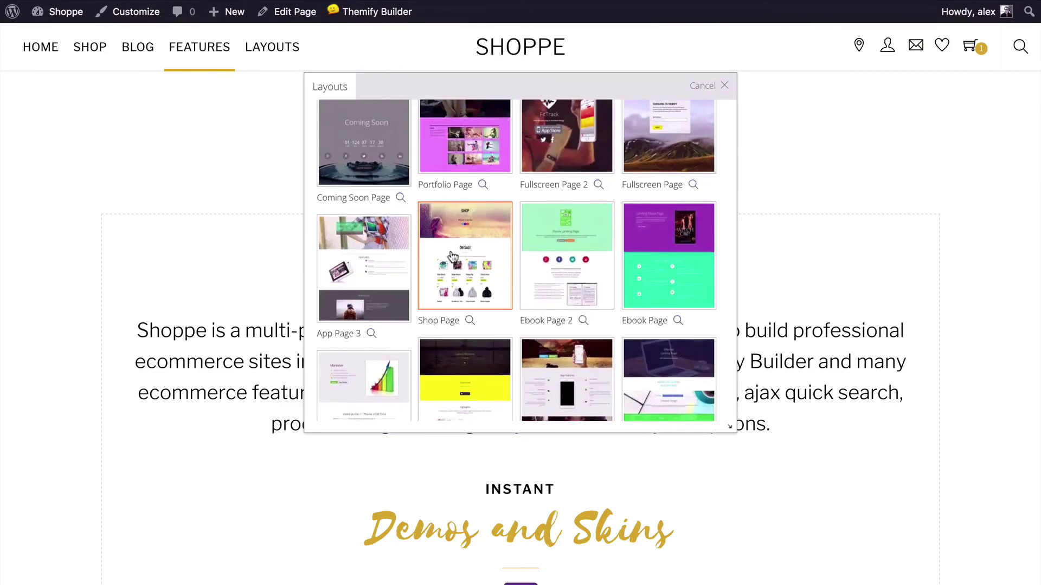
scroll(475, 268, down, 10)
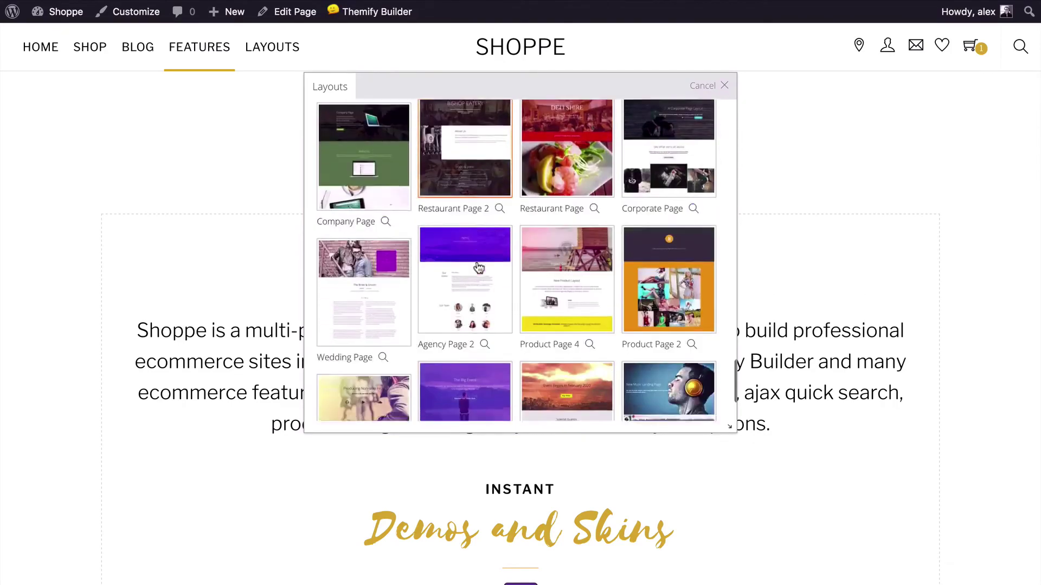
scroll(477, 265, up, 15)
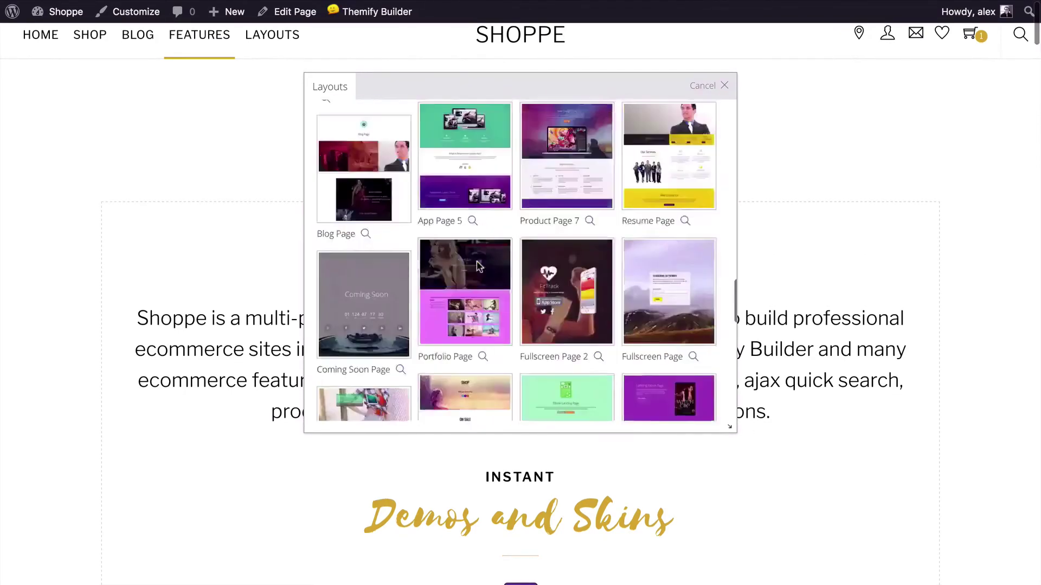
scroll(476, 261, down, 5)
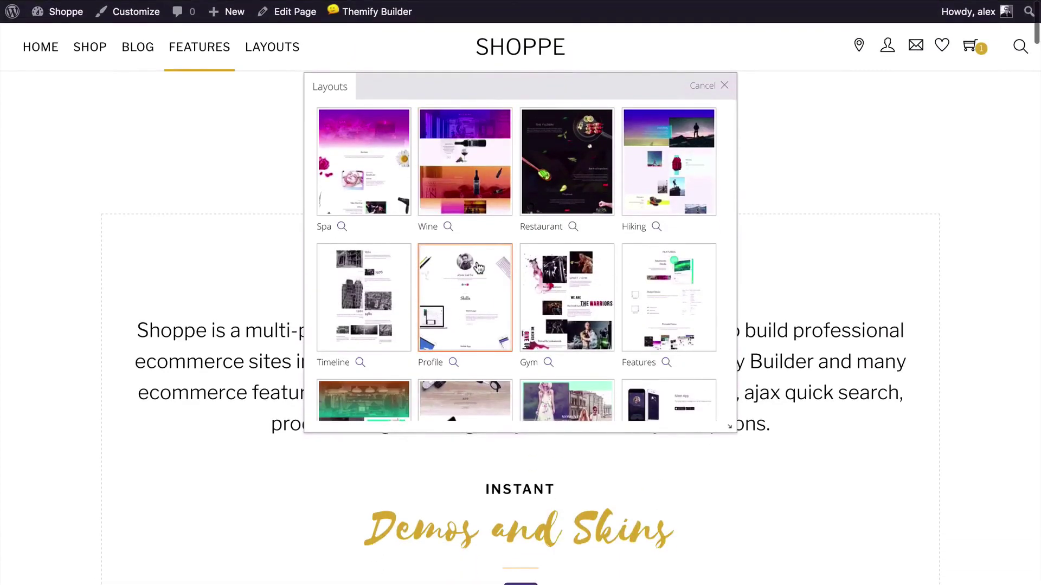
click(449, 177)
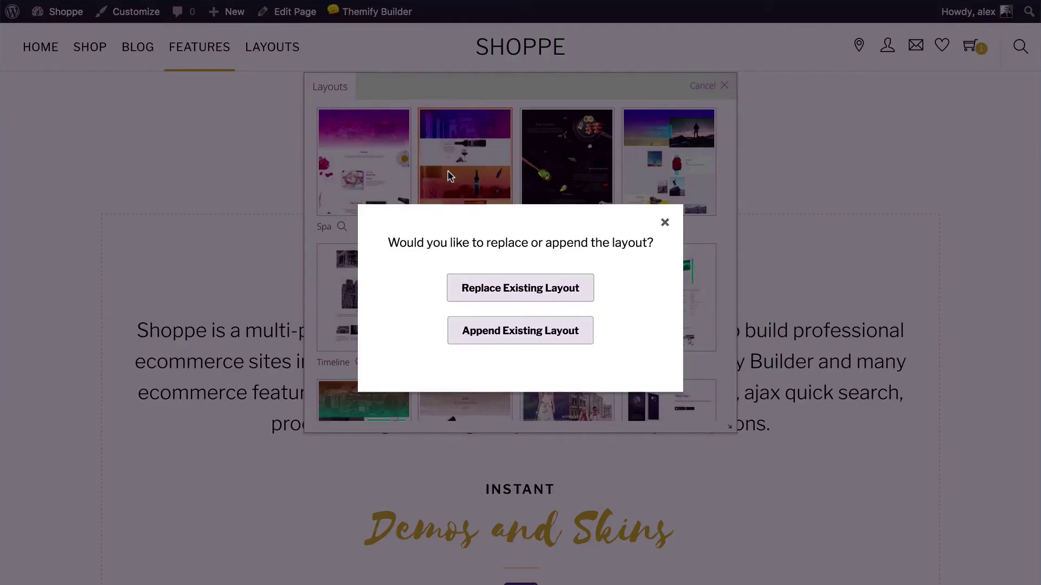
click(500, 287)
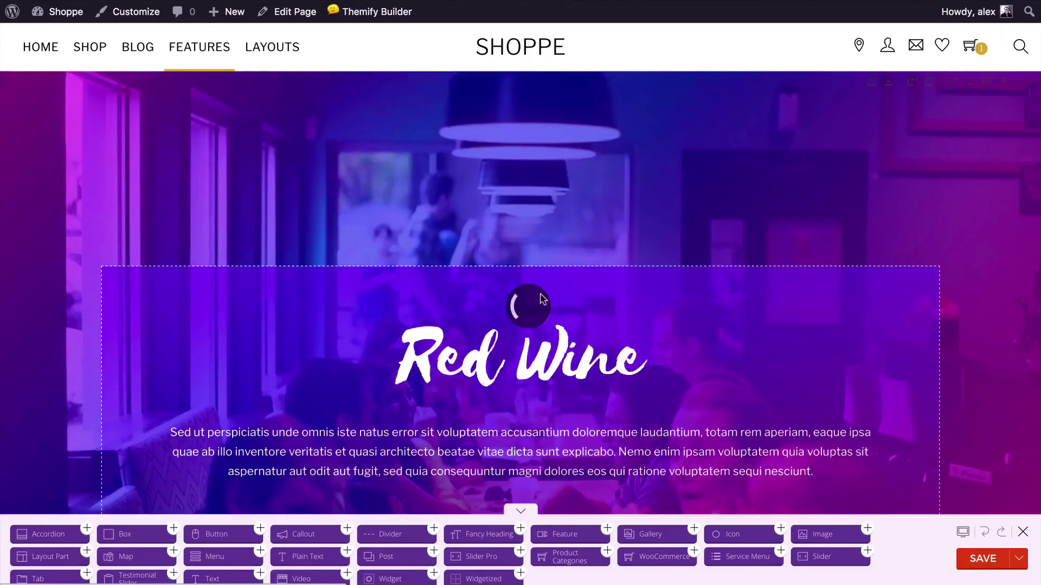
Change the Wine layout's main heading to "Red Wine!" and save the text module and the page.
scroll(587, 328, down, 12)
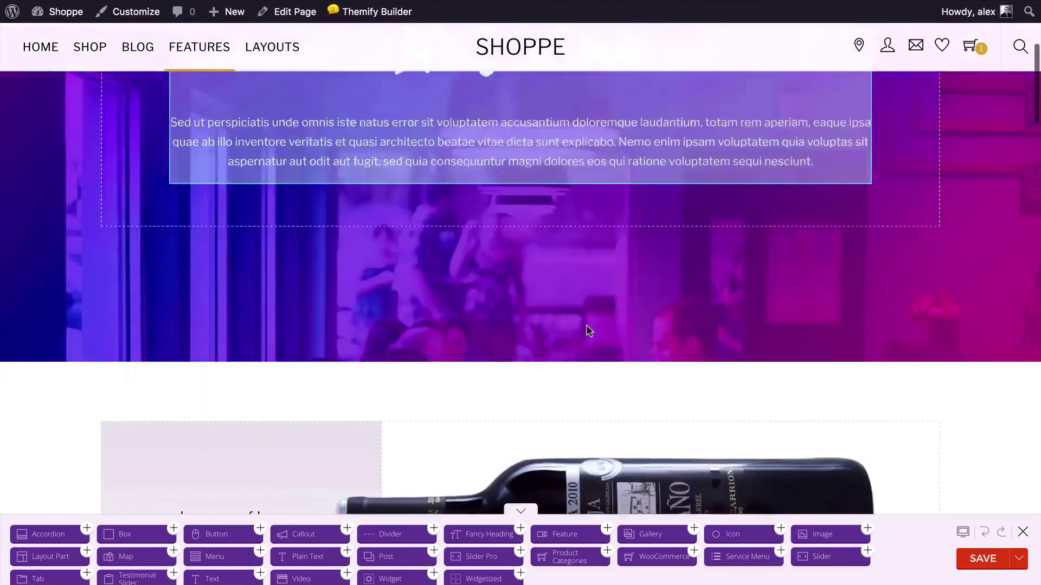
scroll(588, 327, down, 15)
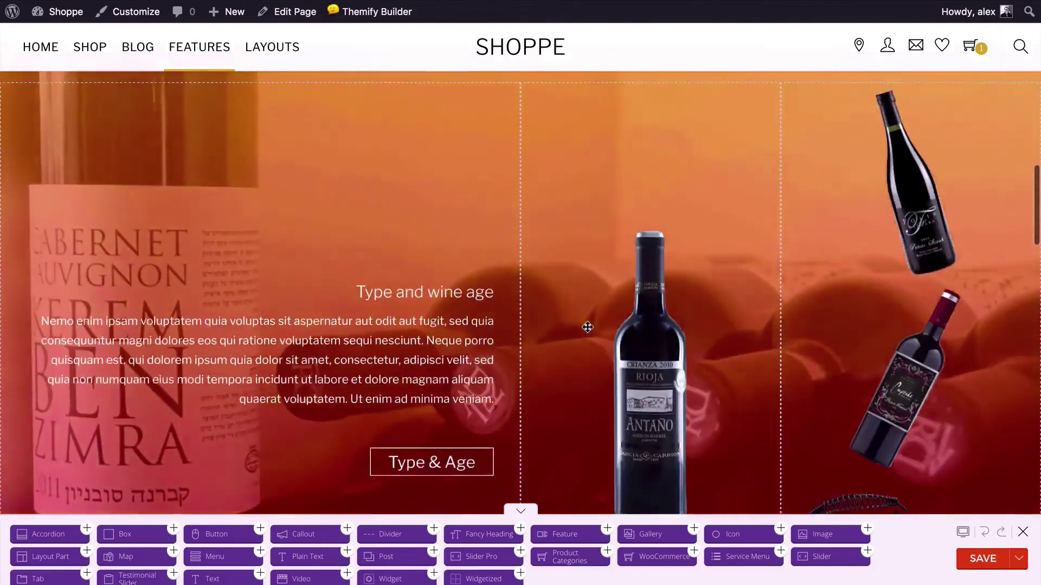
scroll(587, 327, down, 15)
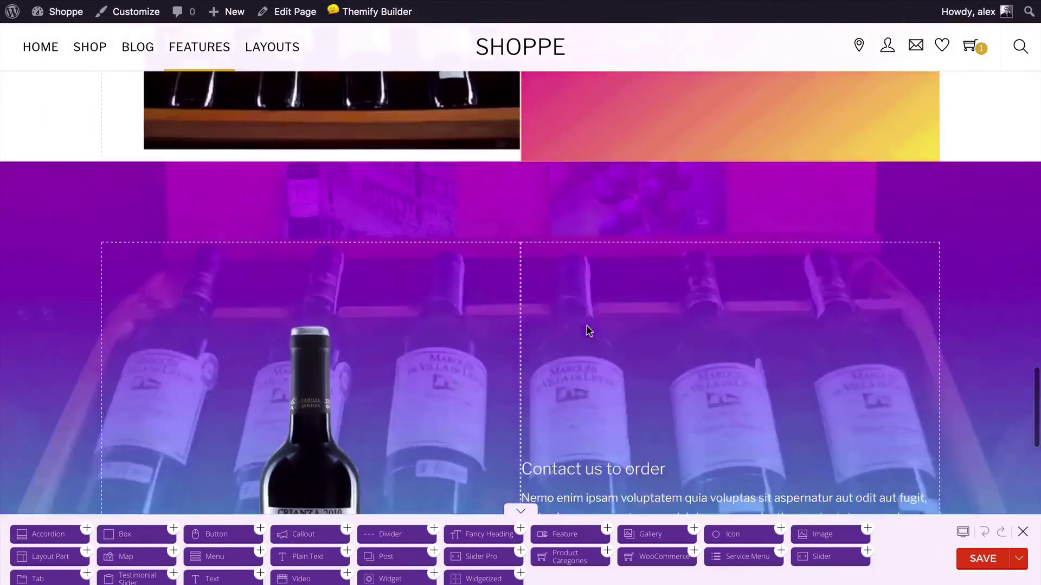
scroll(588, 328, up, 20)
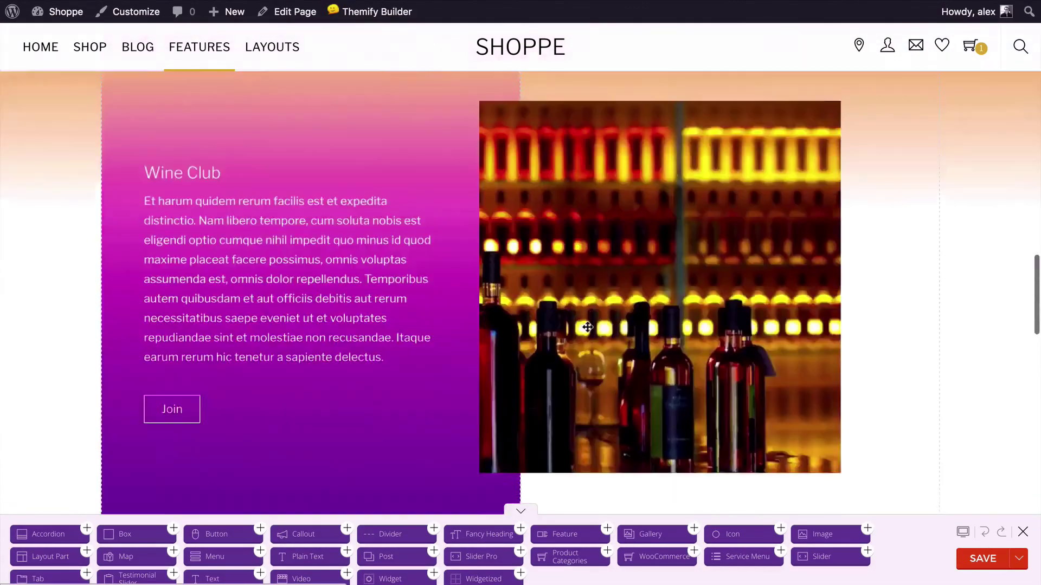
scroll(569, 366, down, 2)
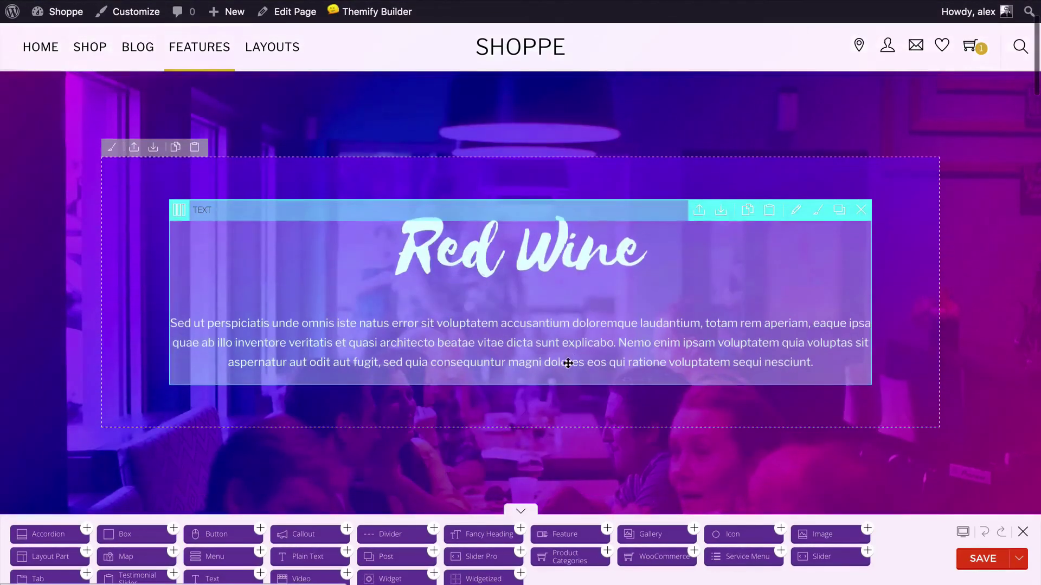
double_click(533, 260)
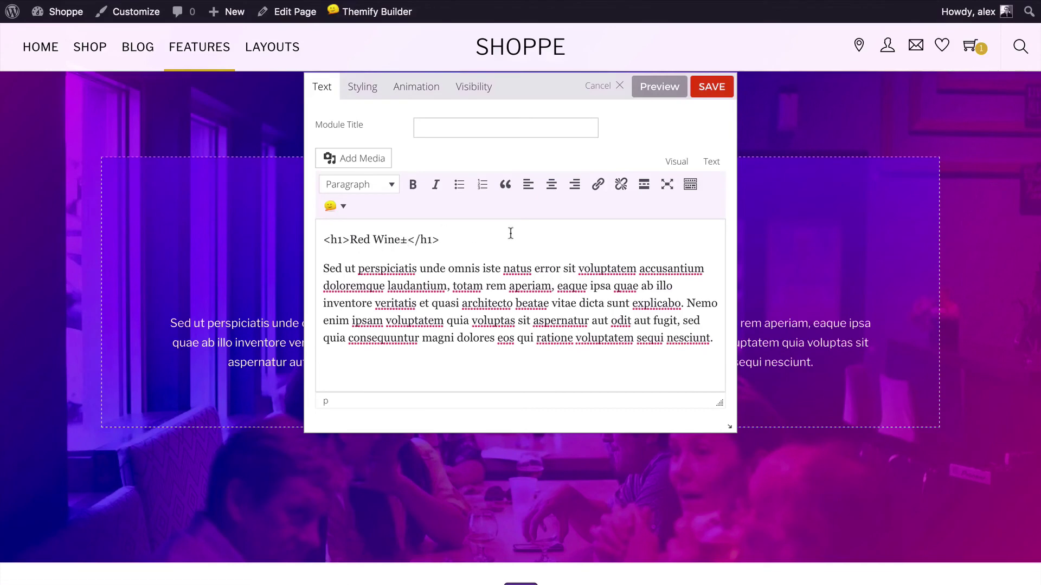
click(702, 95)
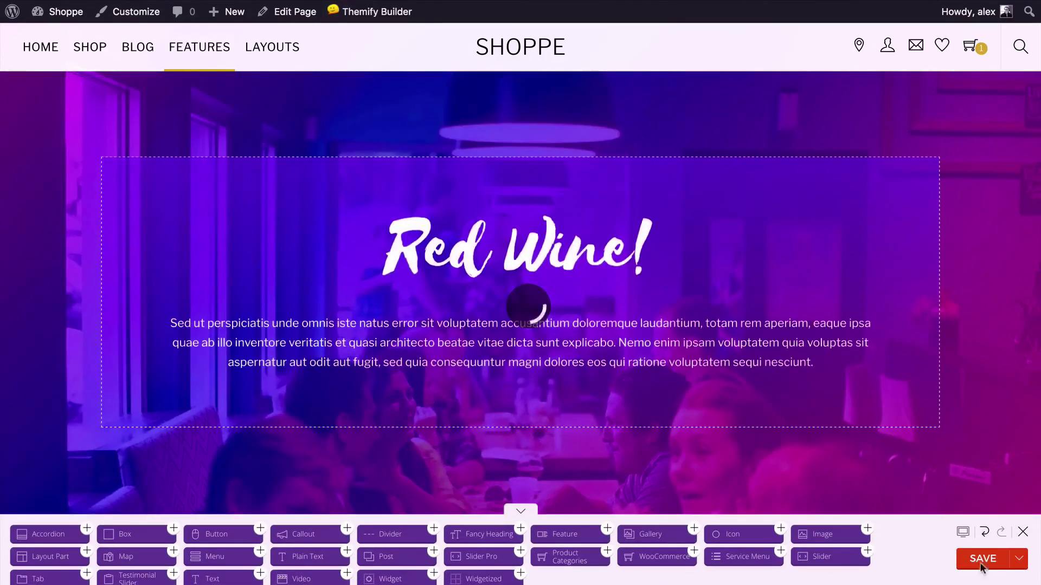
Turn off Themify Builder and look through the finished Red Wine! page.
mouse_move(371, 11)
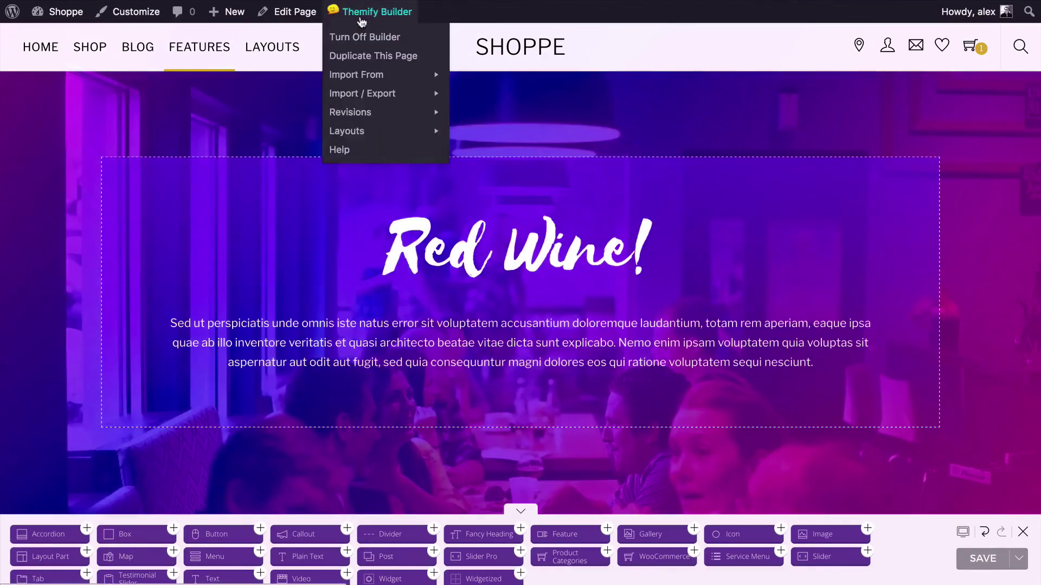
click(366, 39)
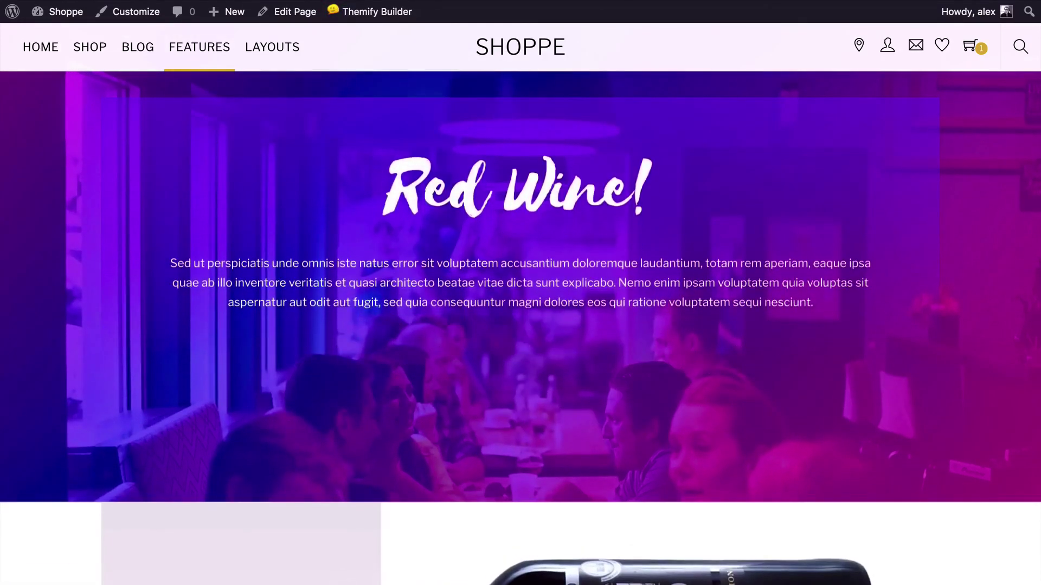
scroll(128, 232, down, 20)
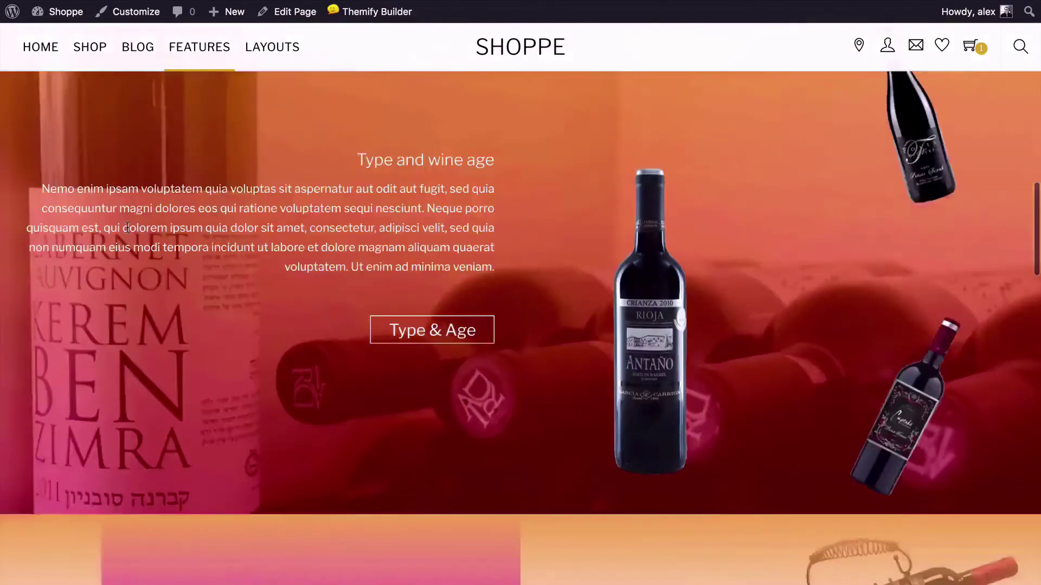
scroll(128, 232, down, 5)
scroll(129, 232, up, 20)
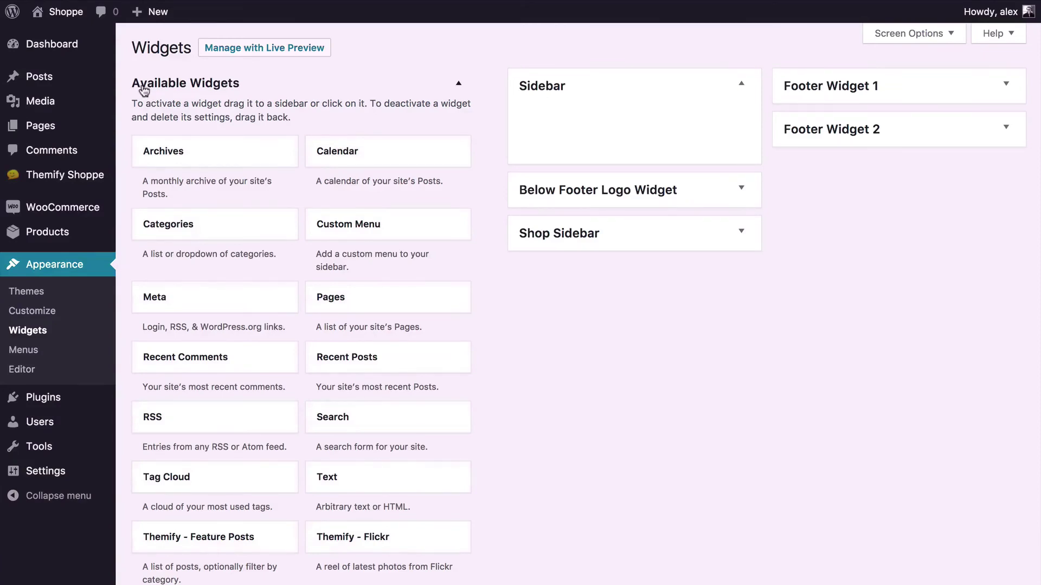
Look through the available widgets and the contents of the Below Footer Logo Widget and Shop Sidebar areas.
scroll(457, 276, down, 5)
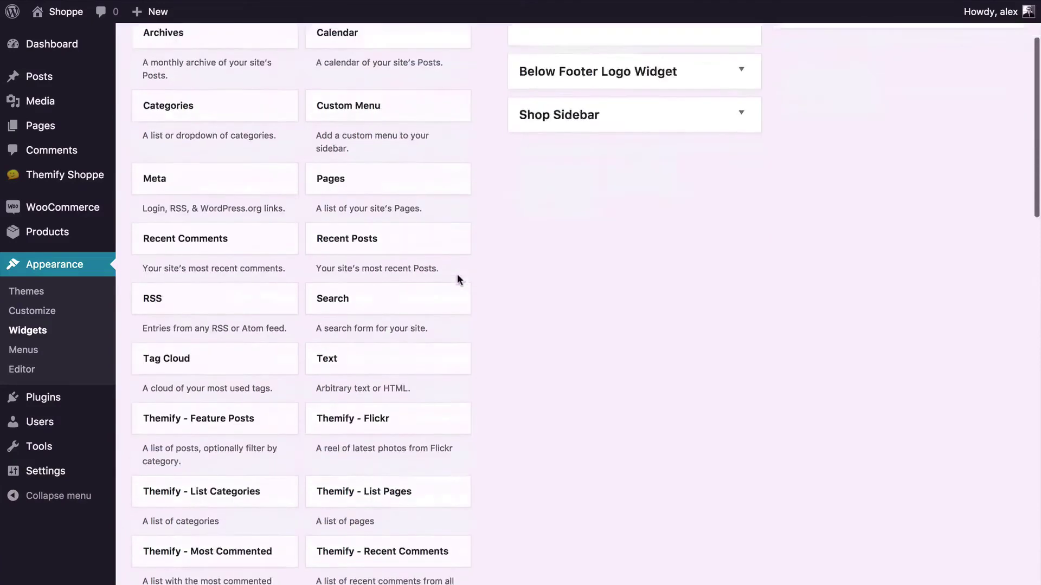
scroll(219, 387, down, 1)
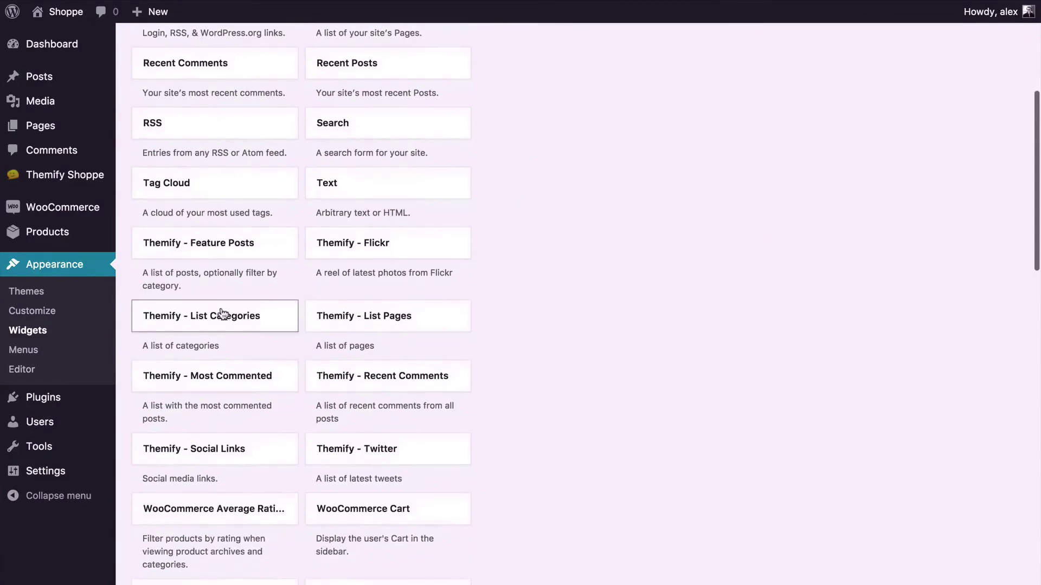
scroll(278, 318, down, 3)
scroll(364, 356, down, 3)
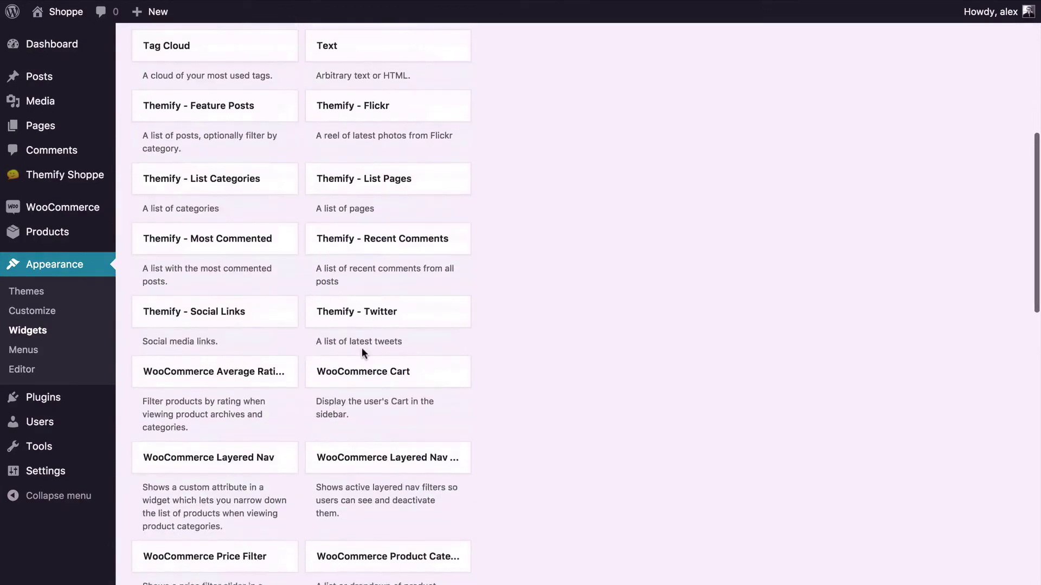
scroll(363, 355, down, 5)
scroll(379, 355, up, 15)
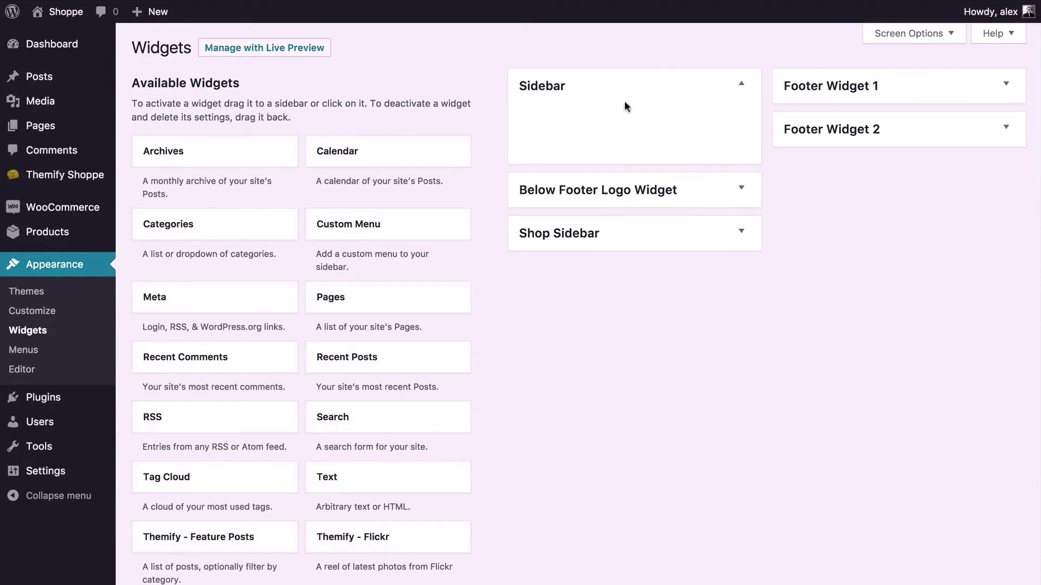
click(569, 193)
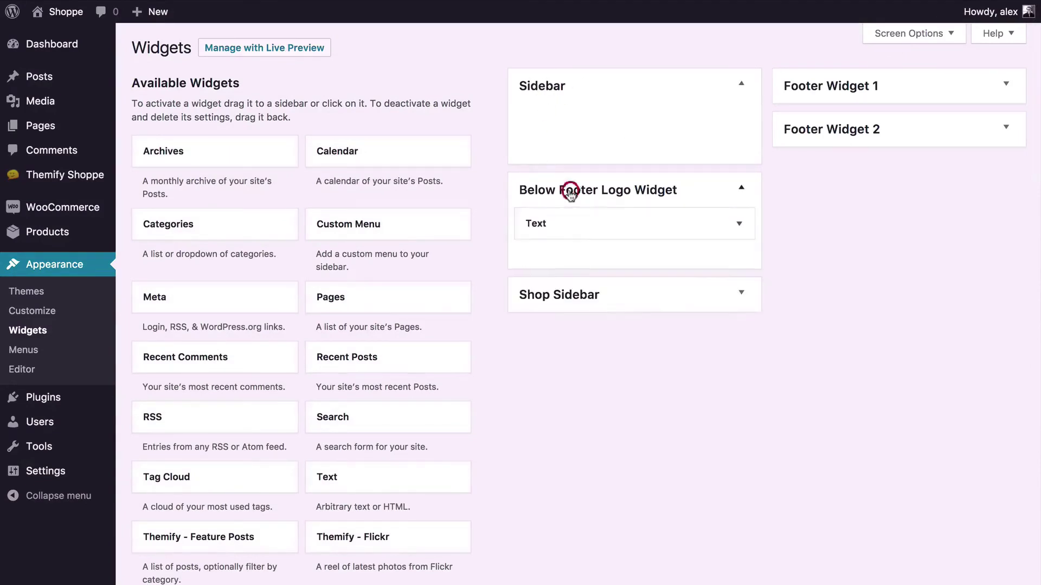
click(584, 200)
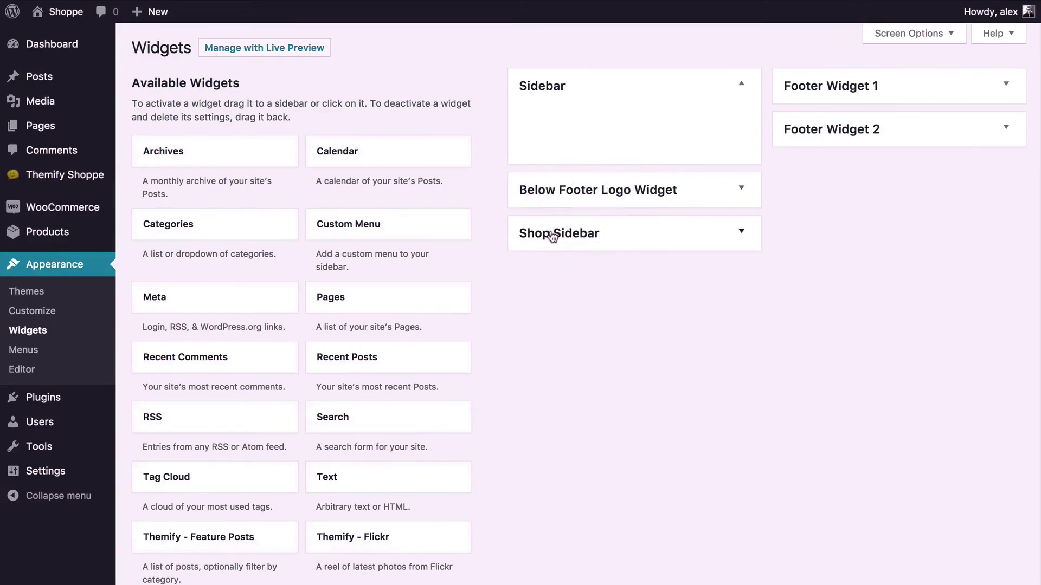
click(550, 230)
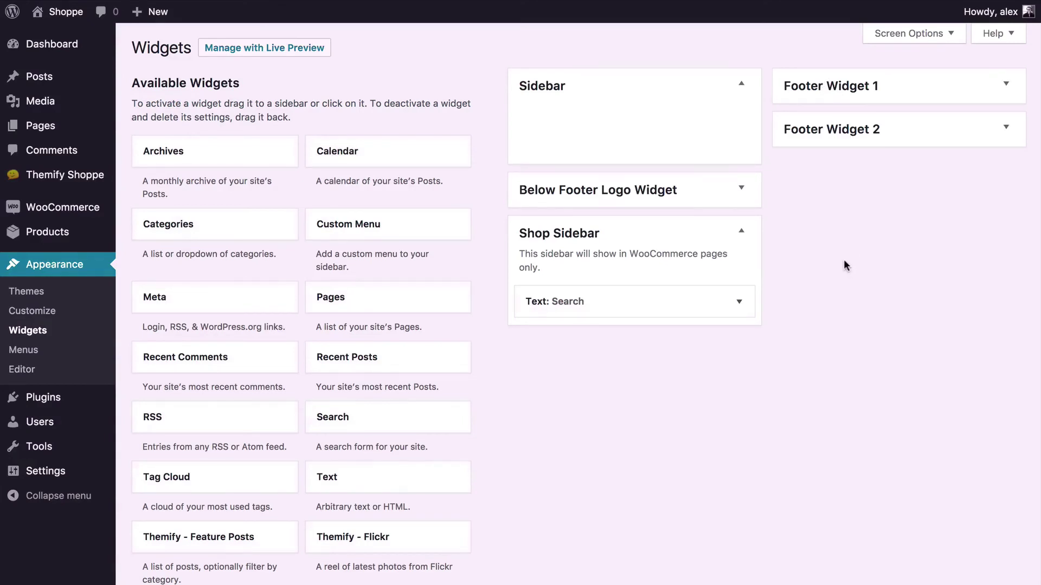
Add the Themify - Most Commented widget to the Sidebar area, save it and collapse its settings.
scroll(843, 263, down, 5)
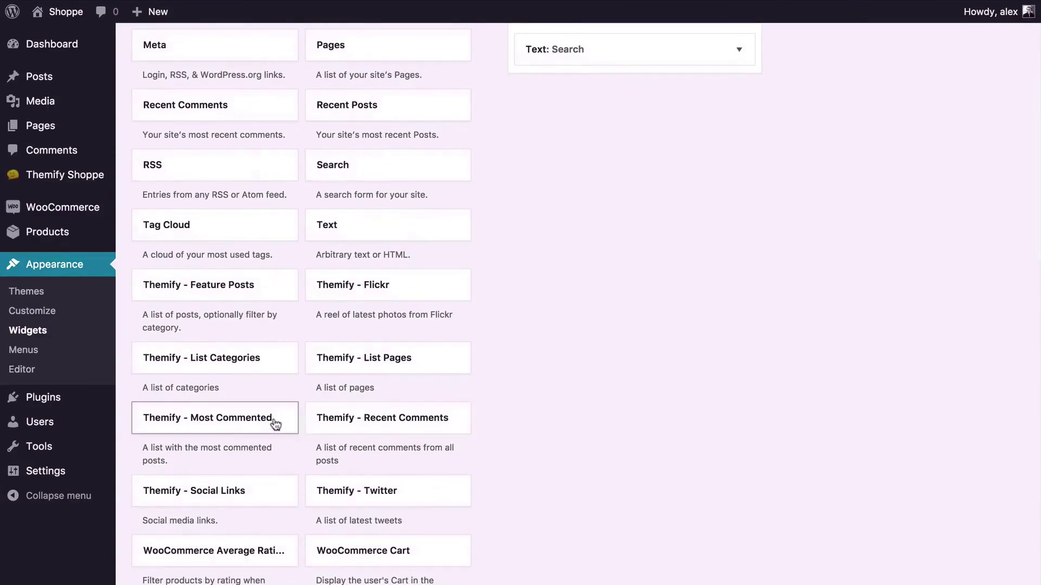
drag(230, 423, 599, 55)
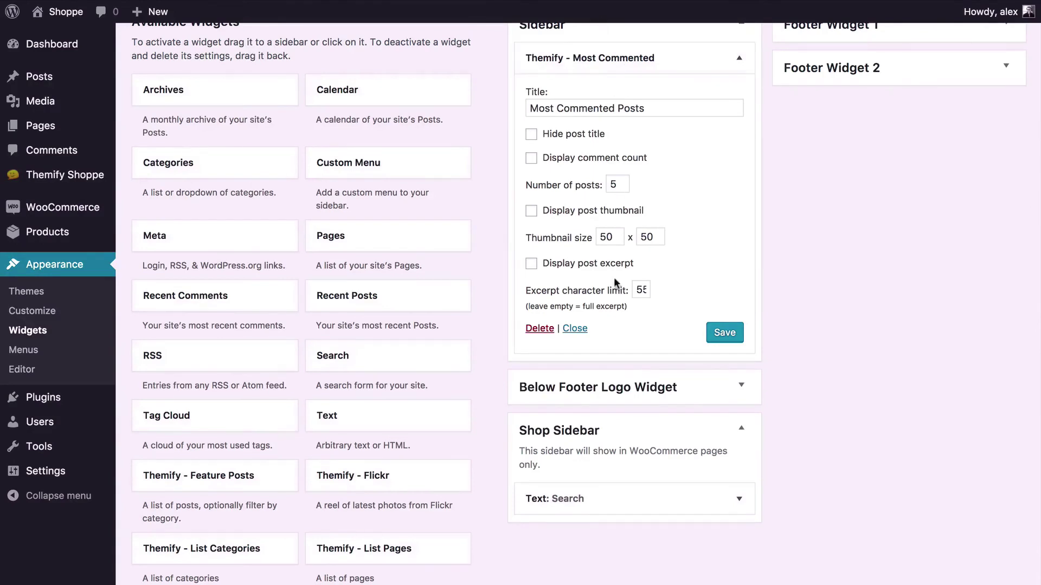
click(732, 335)
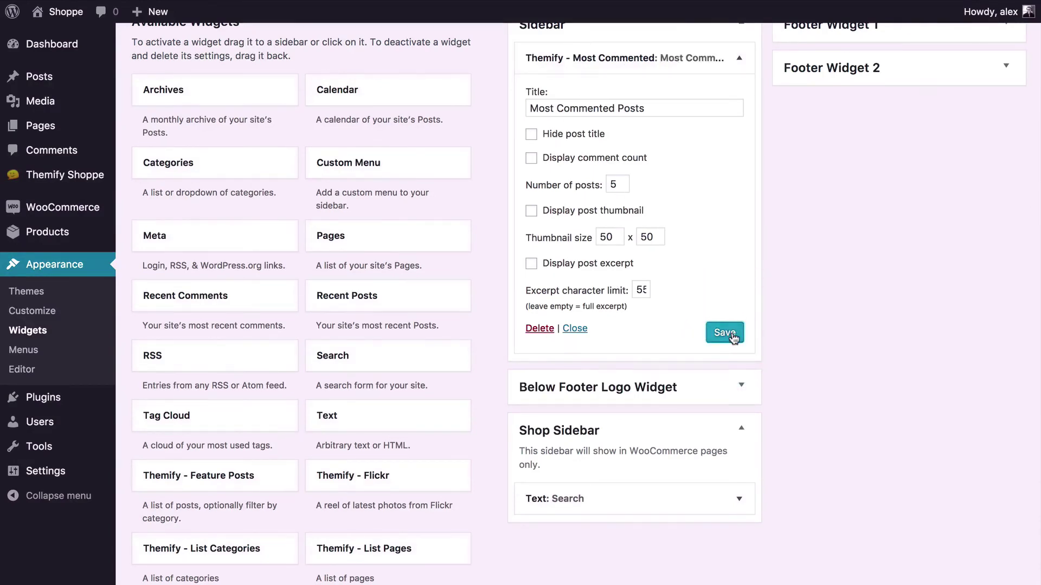
scroll(731, 320, up, 2)
click(739, 99)
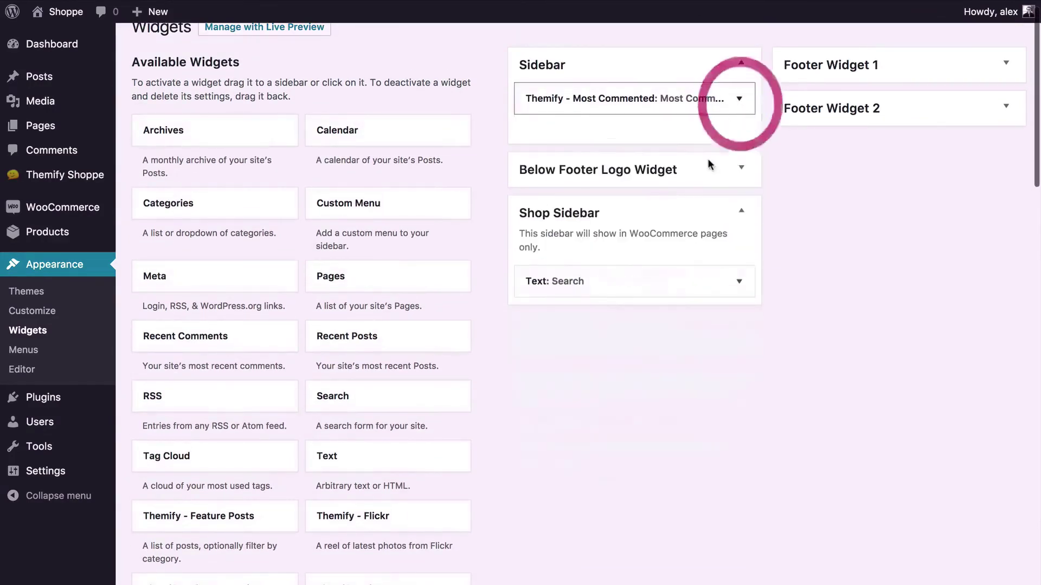
Try rearranging the Text: Search and Most Commented widgets between the Sidebar, Shop Sidebar and Footer Widget 1 areas.
drag(588, 278, 589, 89)
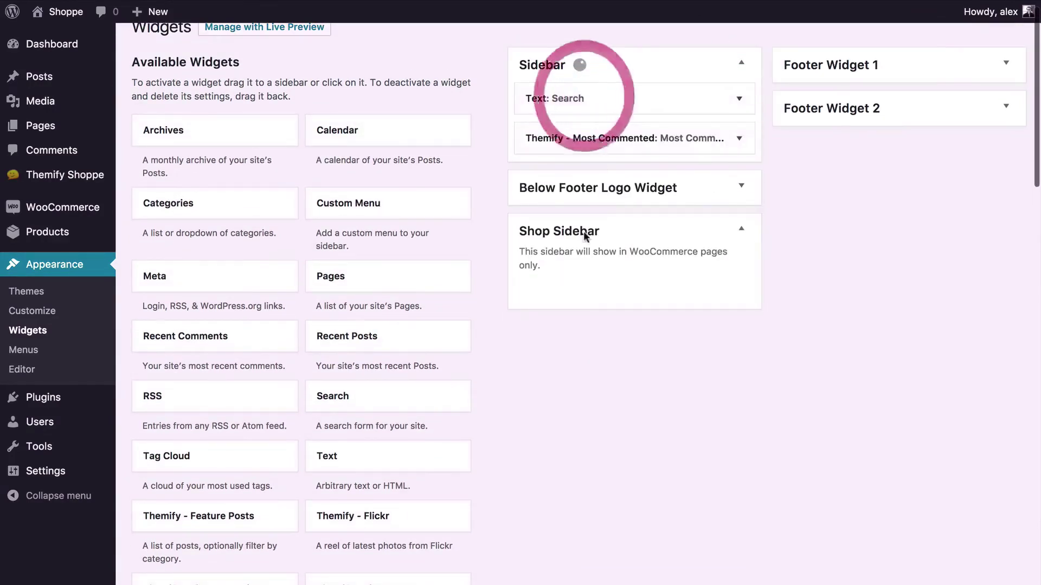
drag(564, 144, 542, 102)
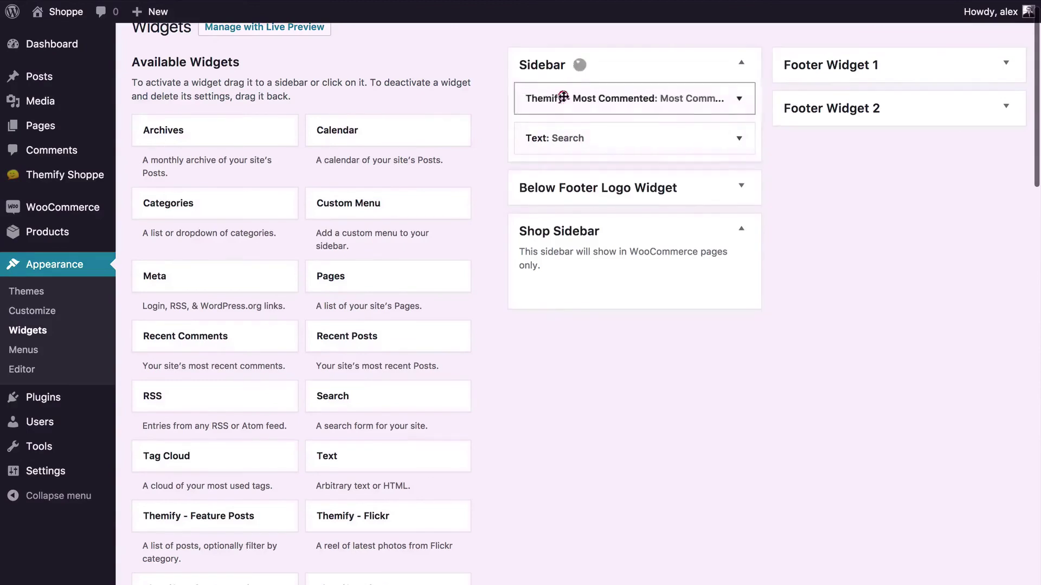
drag(566, 141, 515, 285)
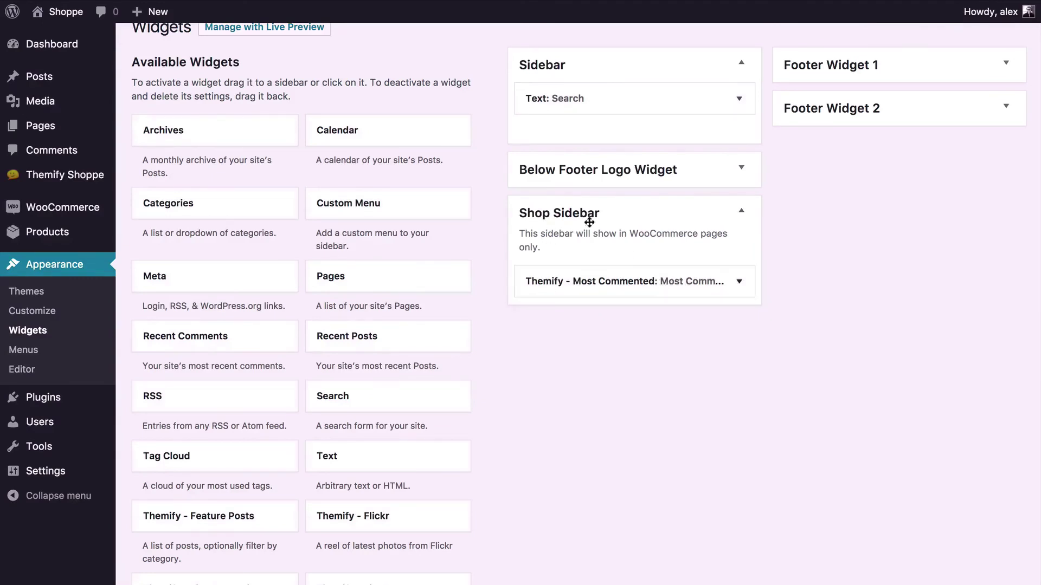
drag(574, 281, 802, 181)
click(821, 74)
drag(842, 131, 623, 282)
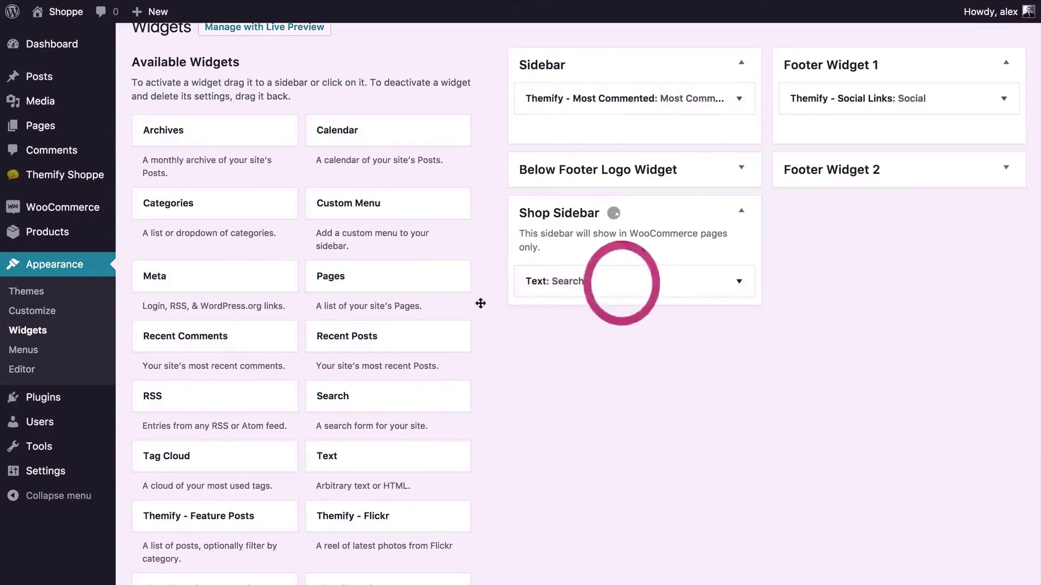
Examine the Themify and WooCommerce widgets further down the available widgets list.
scroll(475, 304, down, 4)
scroll(475, 308, down, 3)
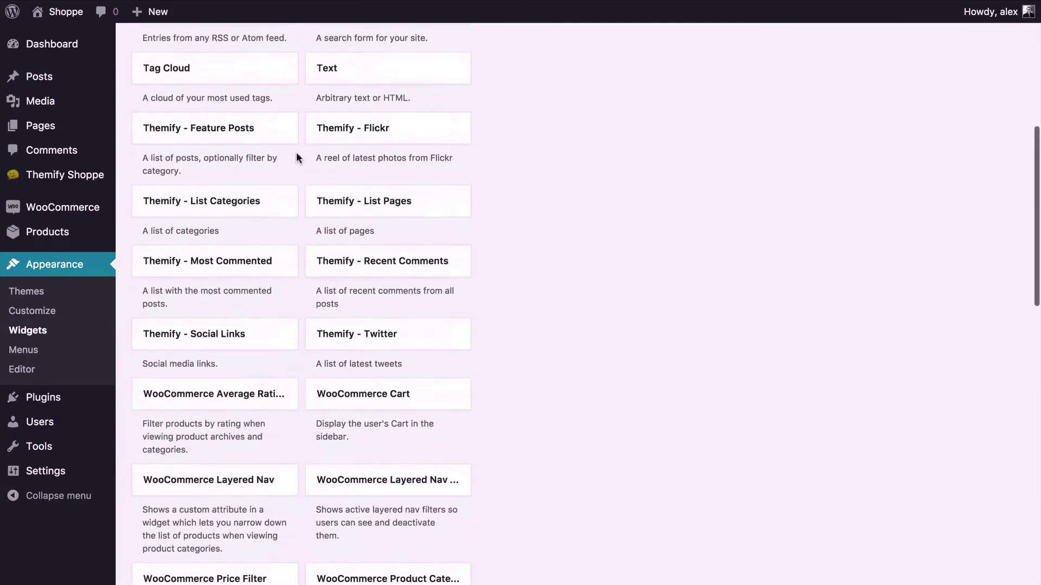
scroll(202, 474, down, 2)
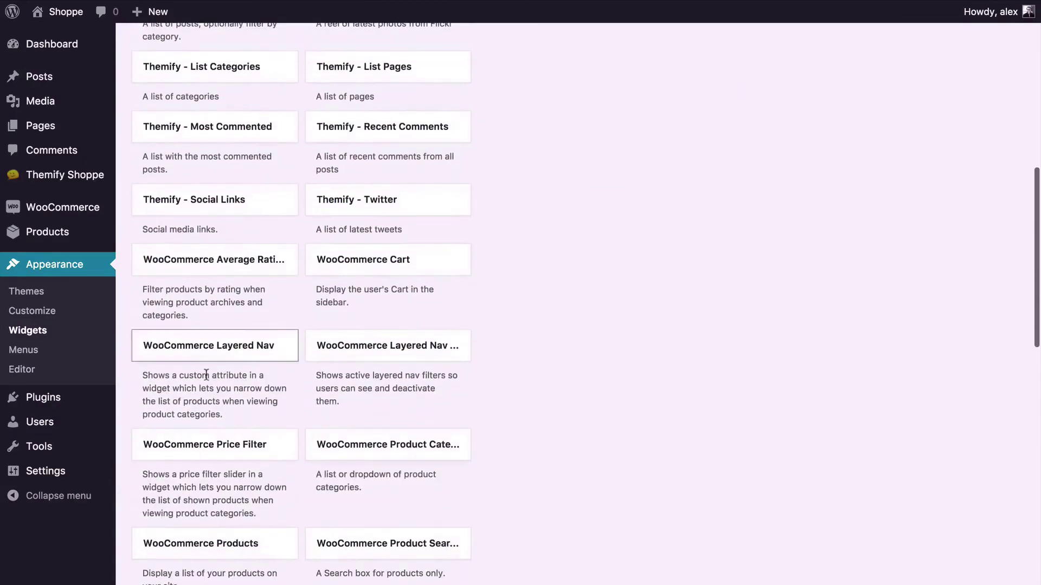
scroll(206, 376, down, 3)
scroll(193, 530, down, 3)
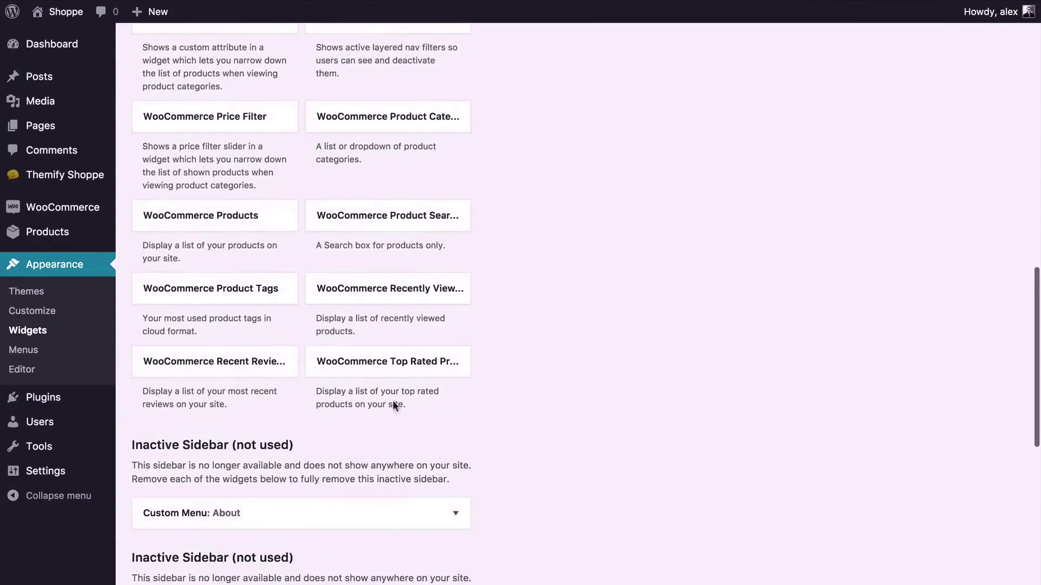
scroll(423, 390, up, 15)
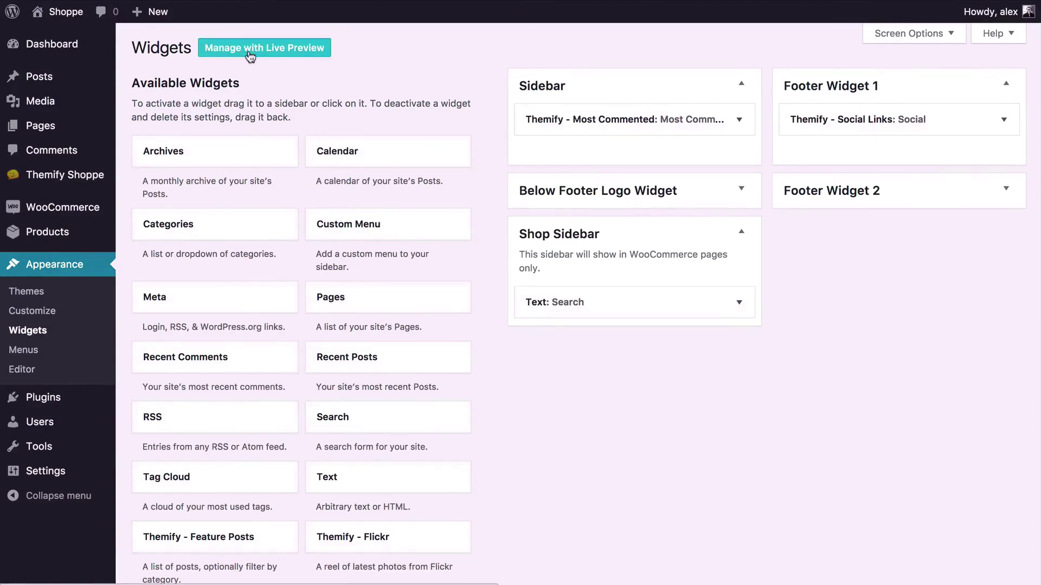
Open the theme Customizer and look at its Site Identity and Menus sections.
click(32, 313)
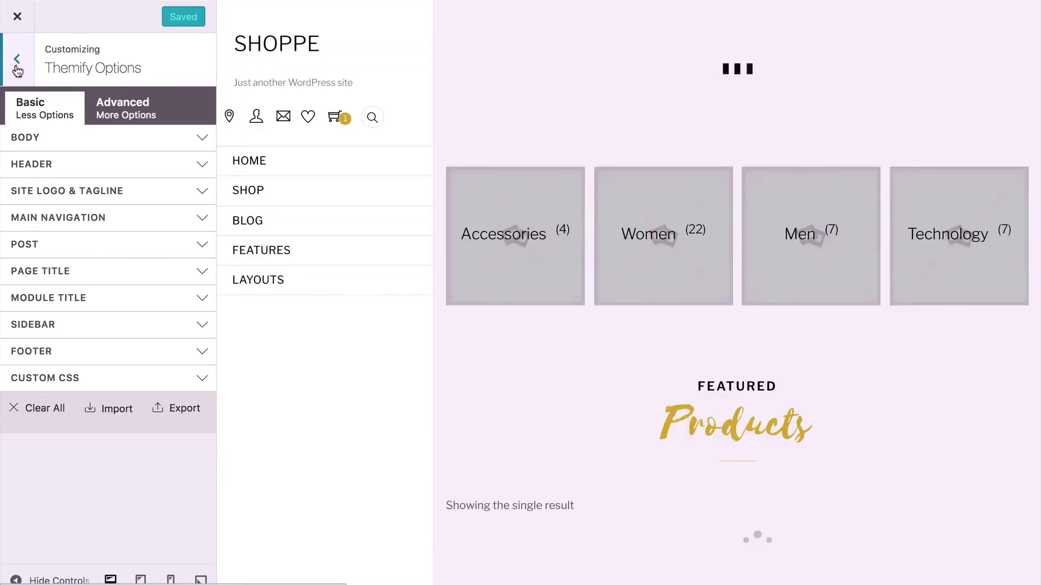
click(17, 61)
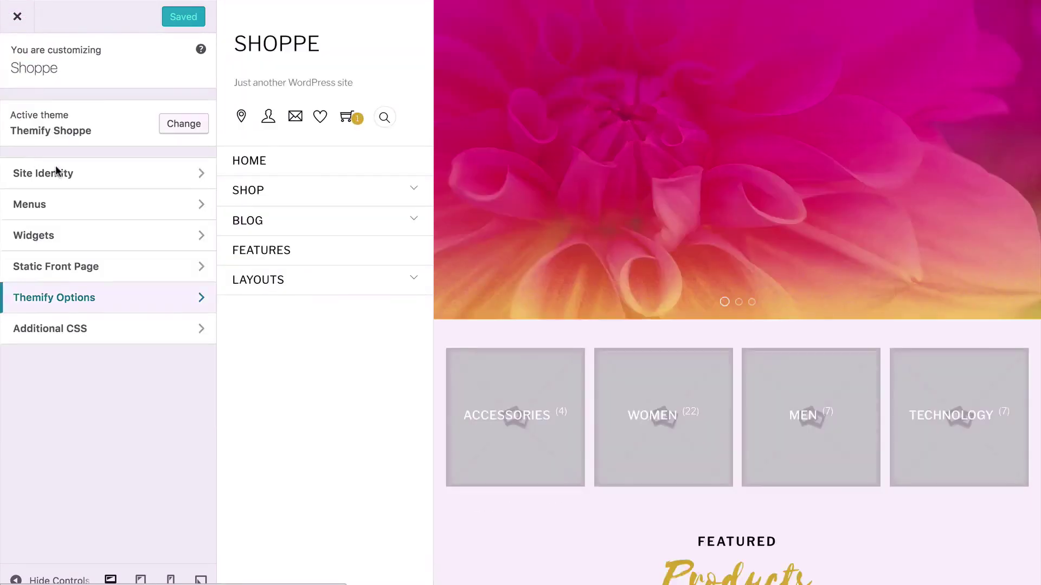
click(86, 176)
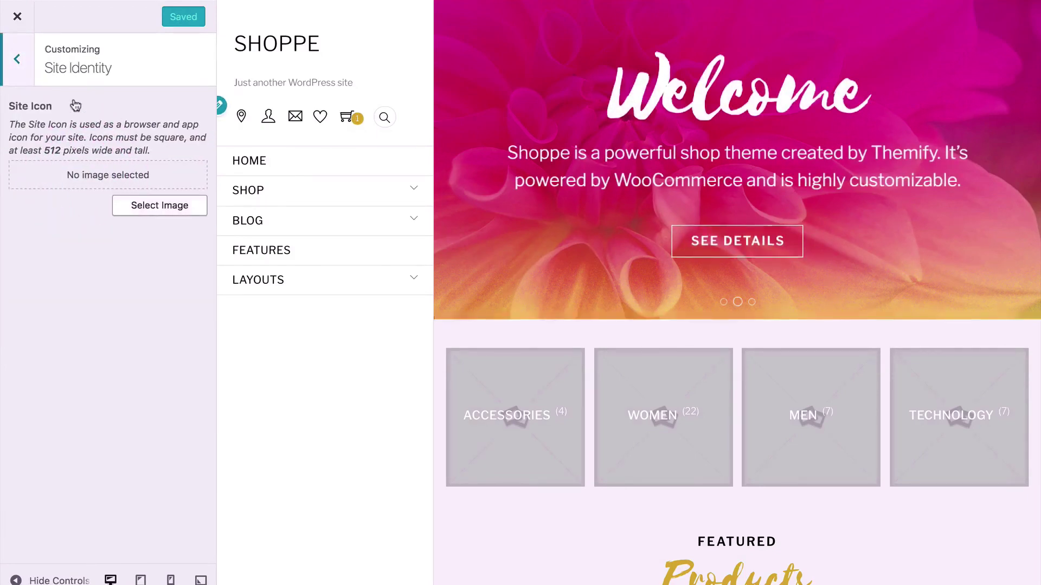
click(20, 55)
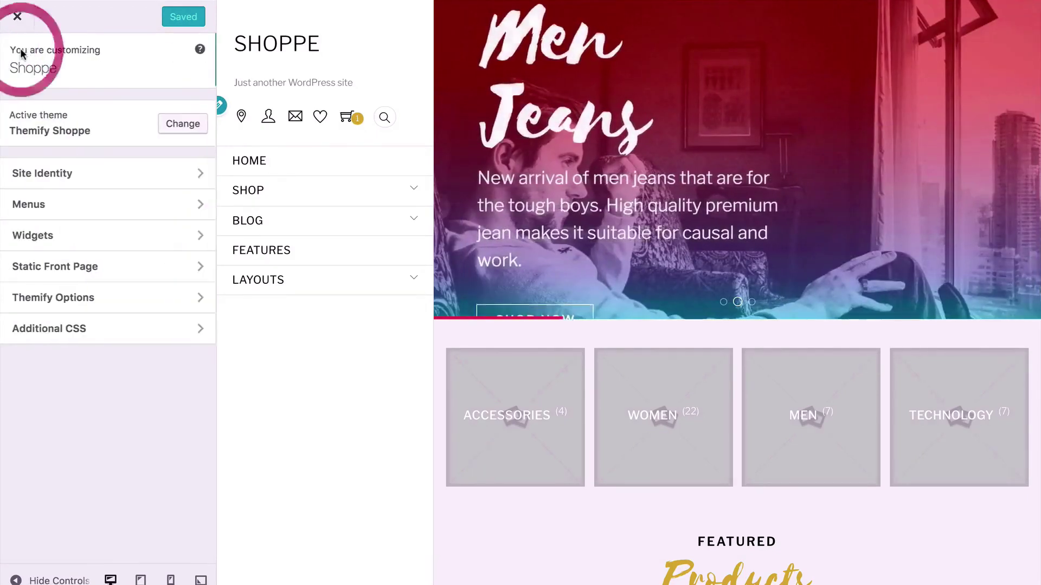
click(35, 204)
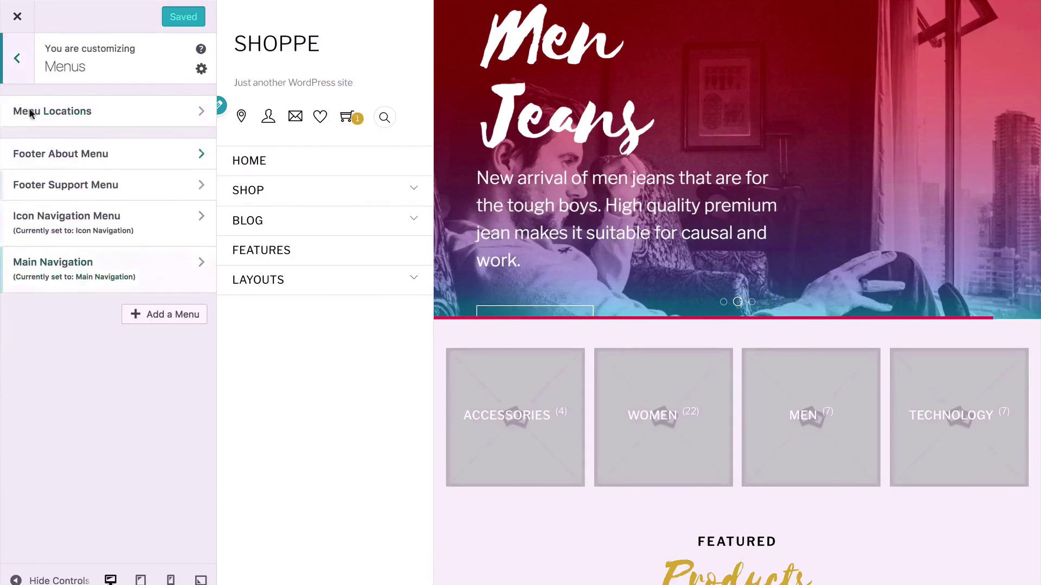
click(17, 59)
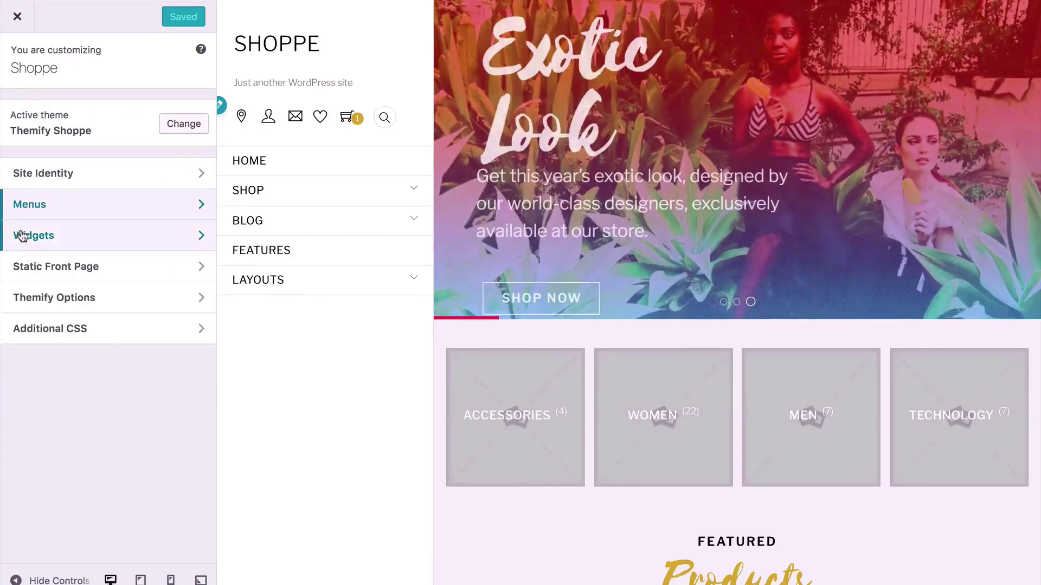
Inspect the Text widget in the Customizer's Below Footer Logo Widget area and preview the Blog page.
click(22, 233)
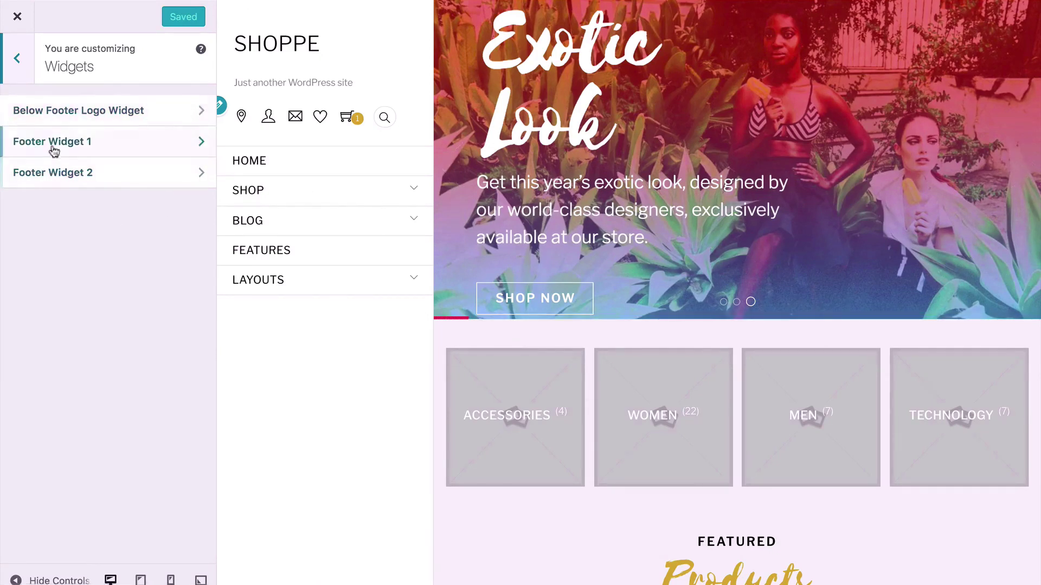
click(68, 112)
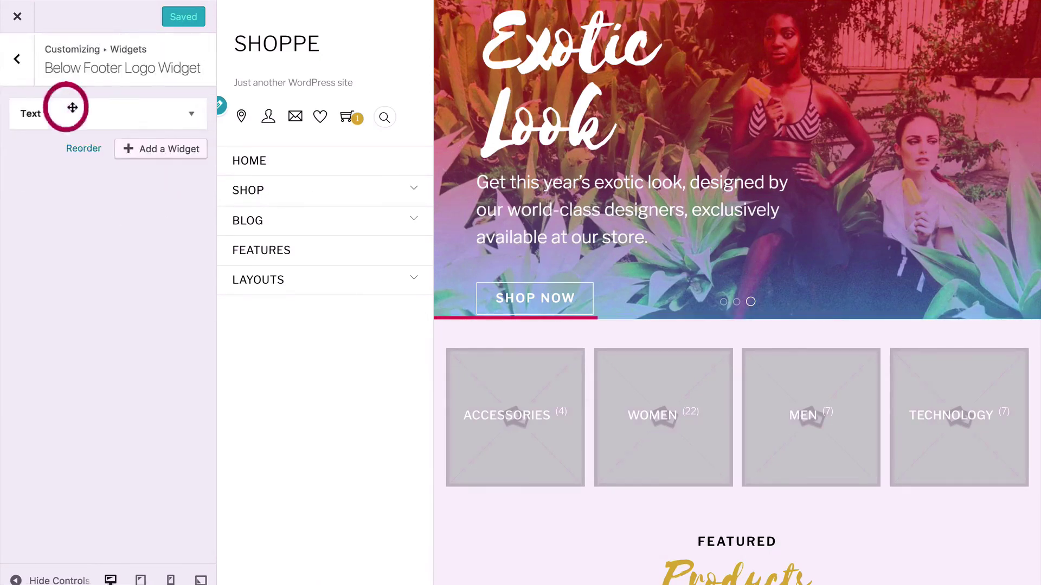
click(193, 120)
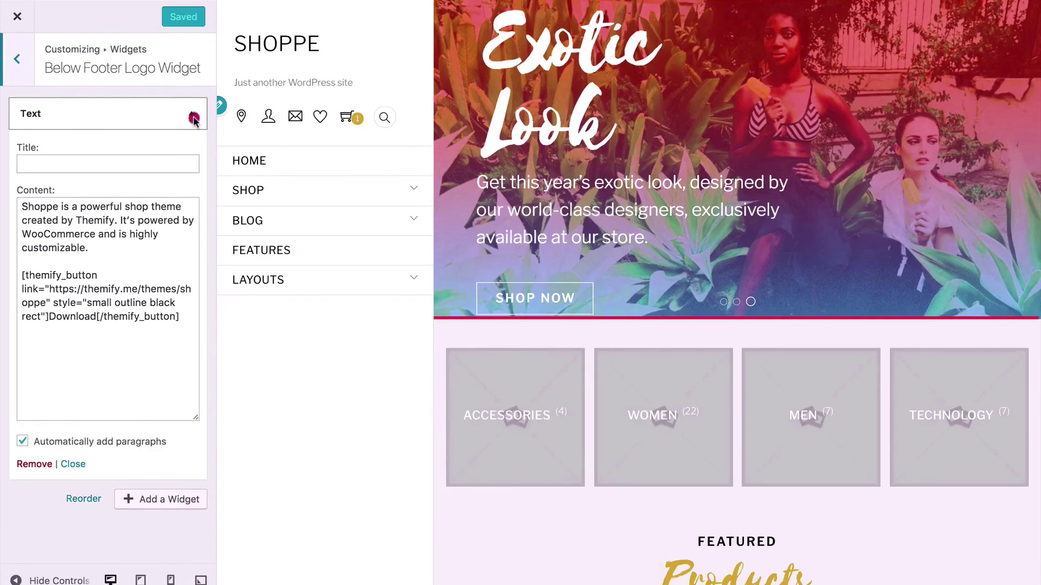
click(194, 119)
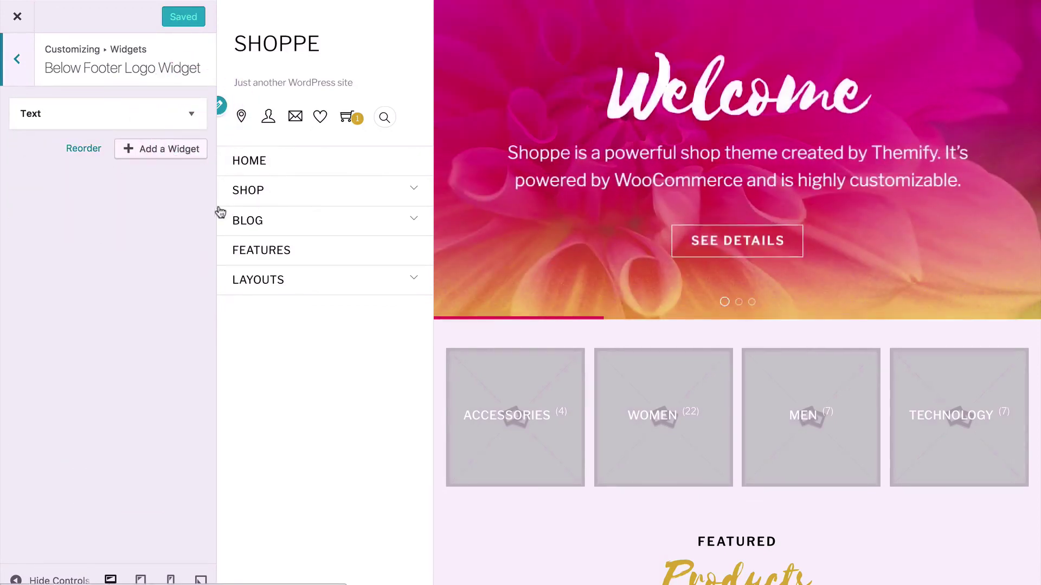
click(18, 59)
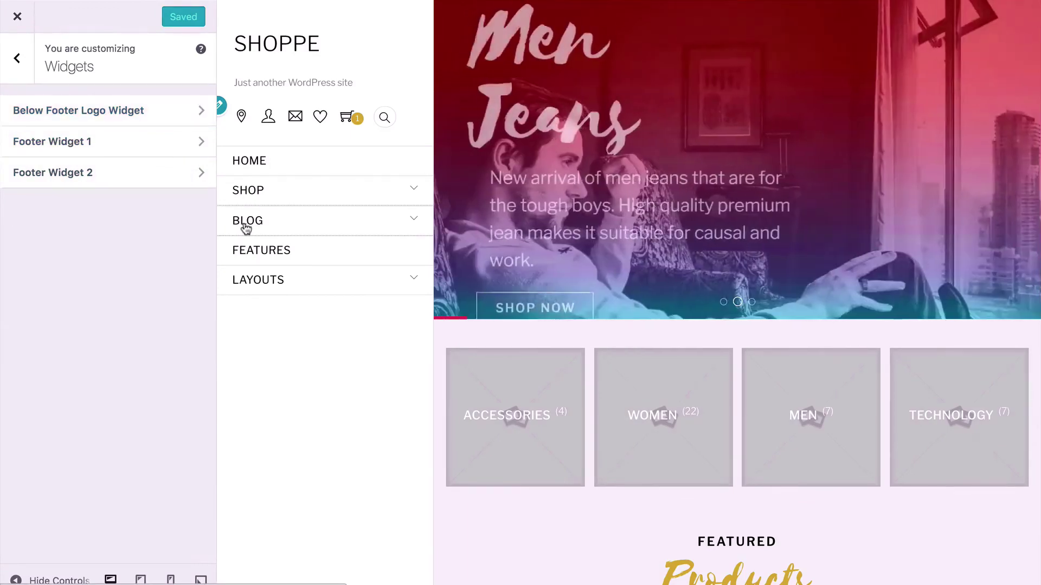
click(243, 225)
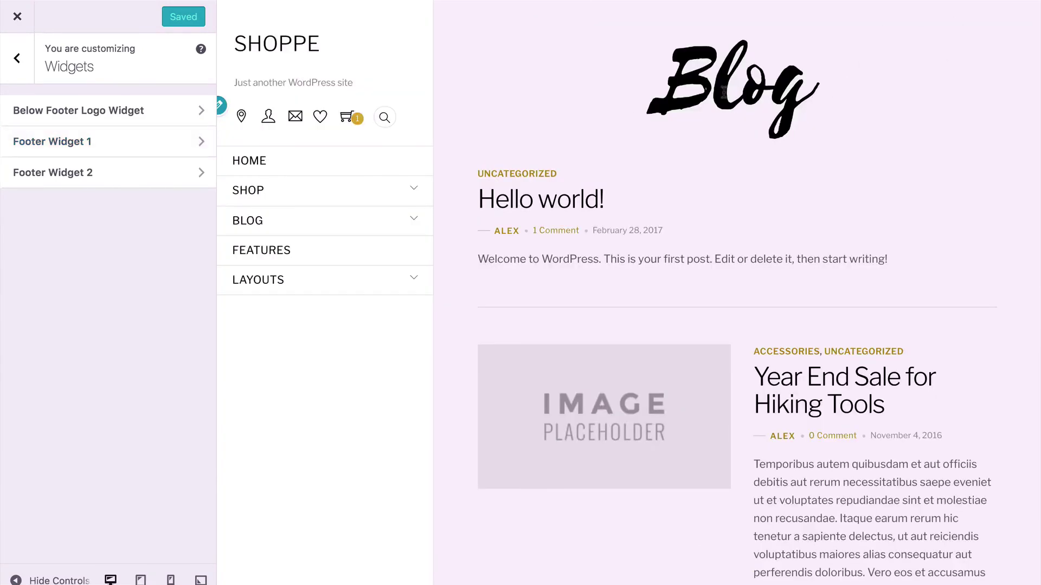
Look at the Customizer's Static Front Page settings and the Additional CSS editor.
click(7, 69)
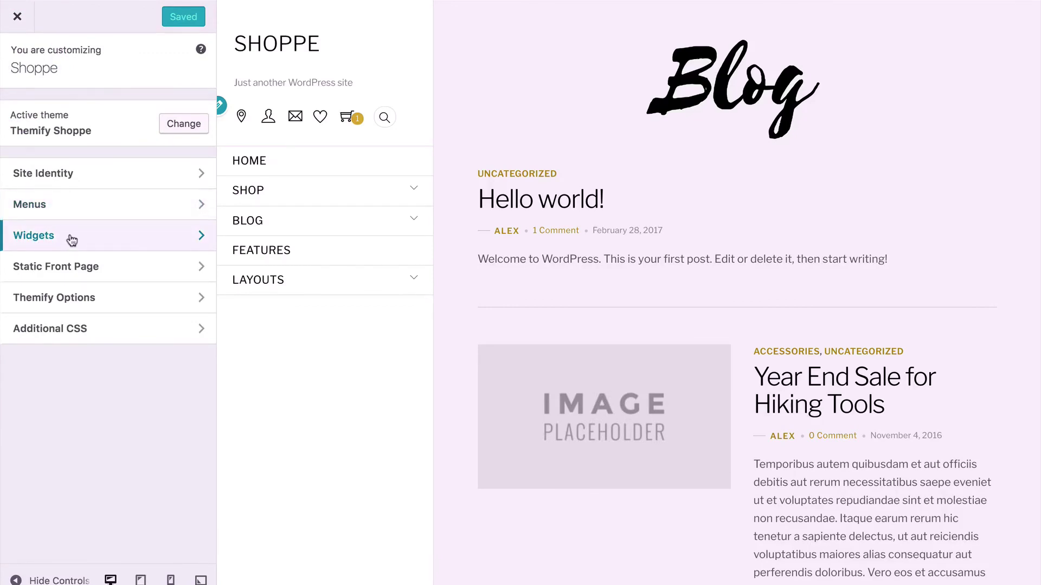
click(82, 274)
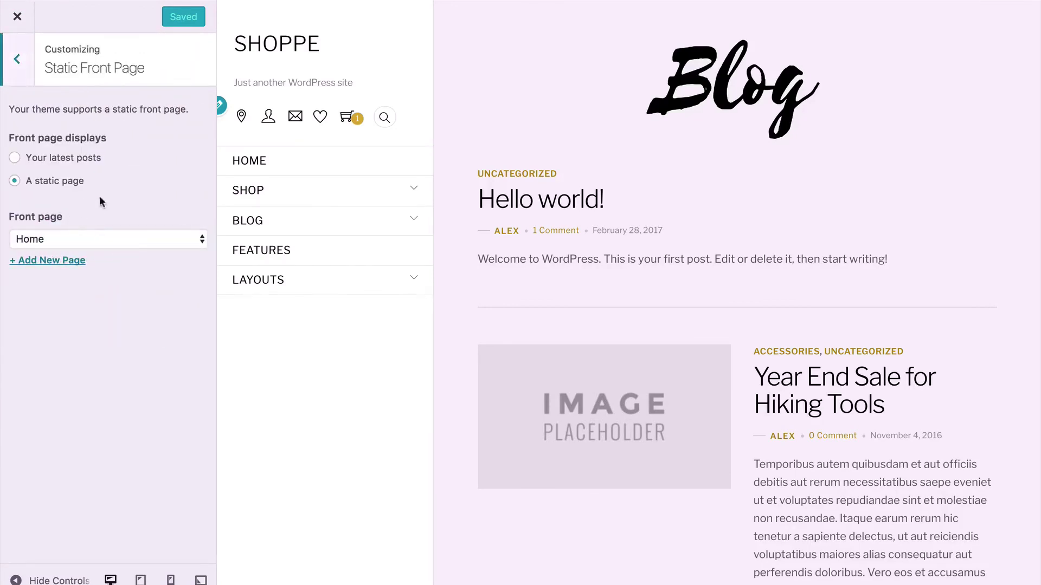
click(27, 66)
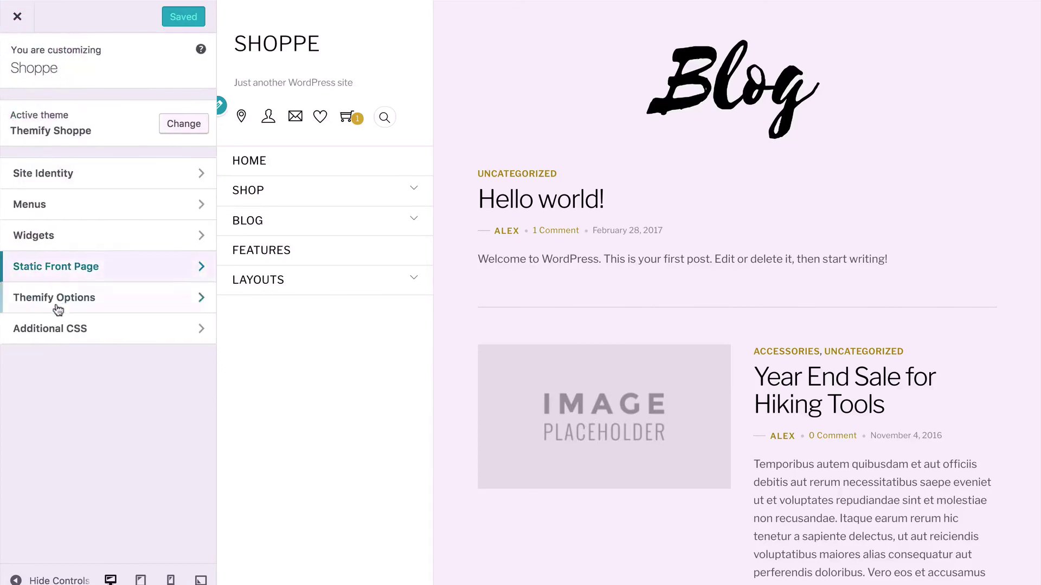
click(54, 338)
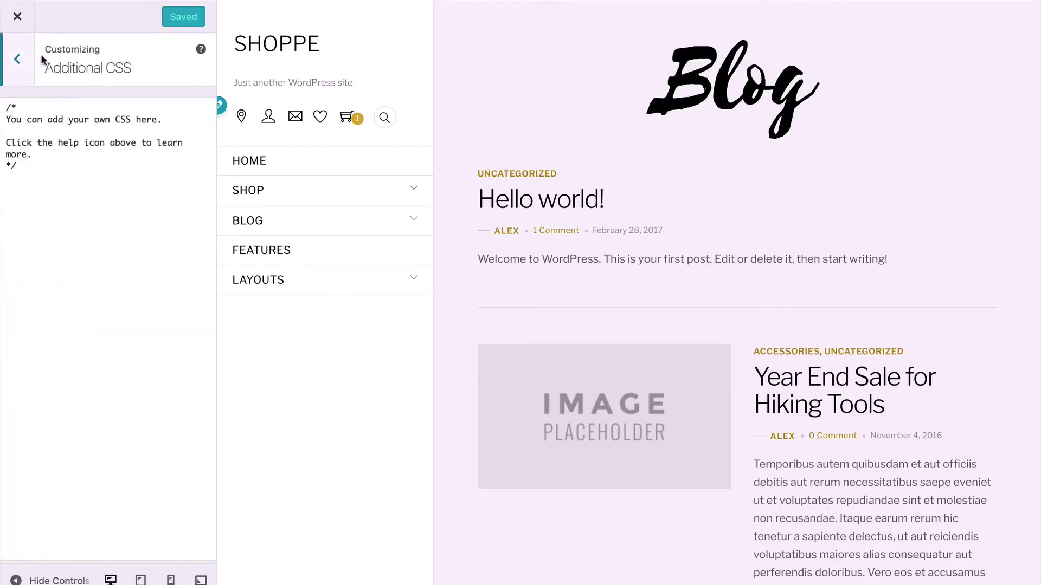
Open the Customizer's Themify Options and load the Home page in the preview.
click(23, 55)
click(42, 300)
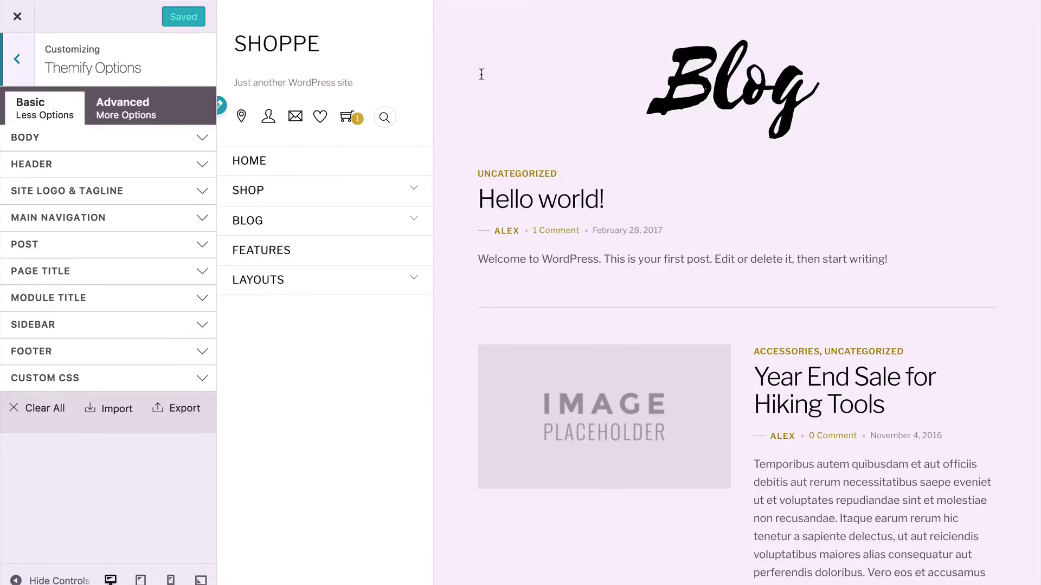
click(270, 51)
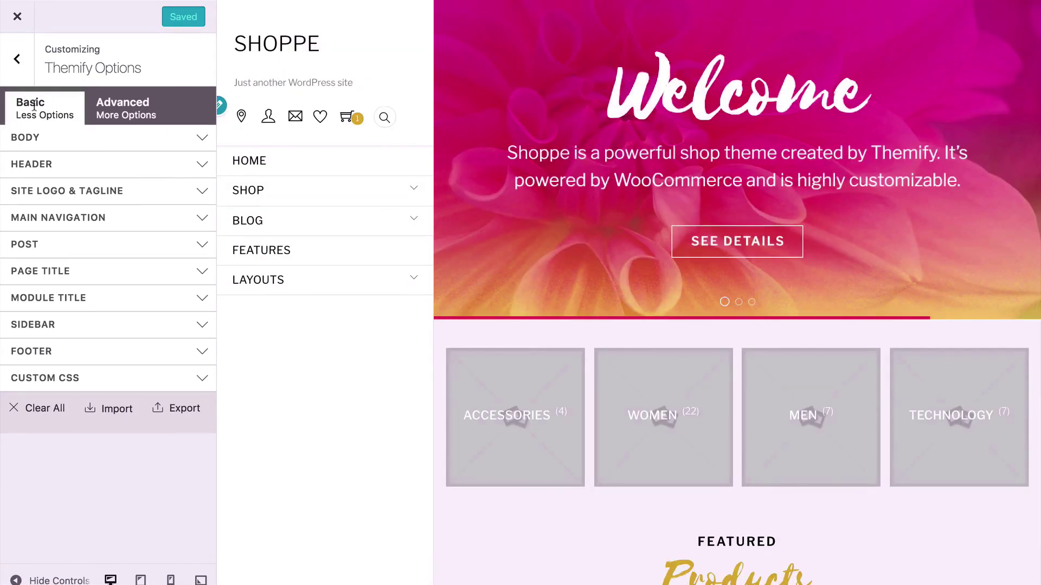
Try a Body Font size of 12 px and clear the value again.
click(201, 139)
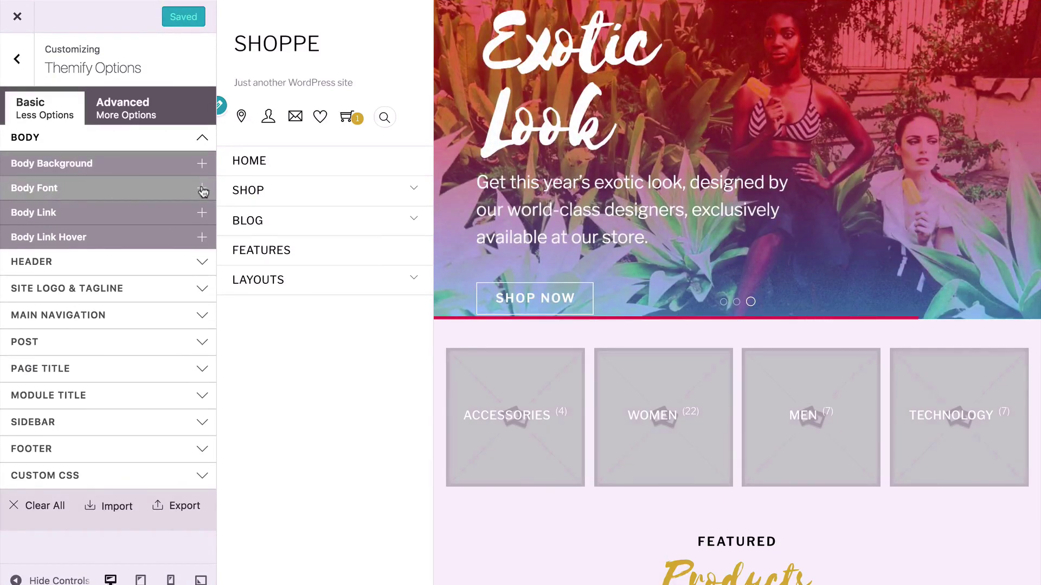
click(201, 188)
click(23, 218)
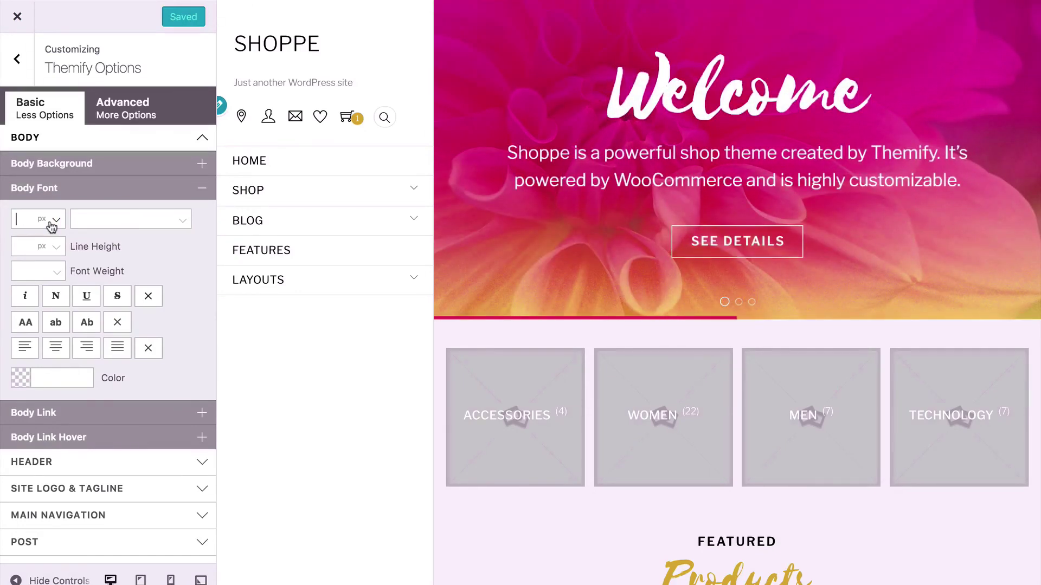
text(12)
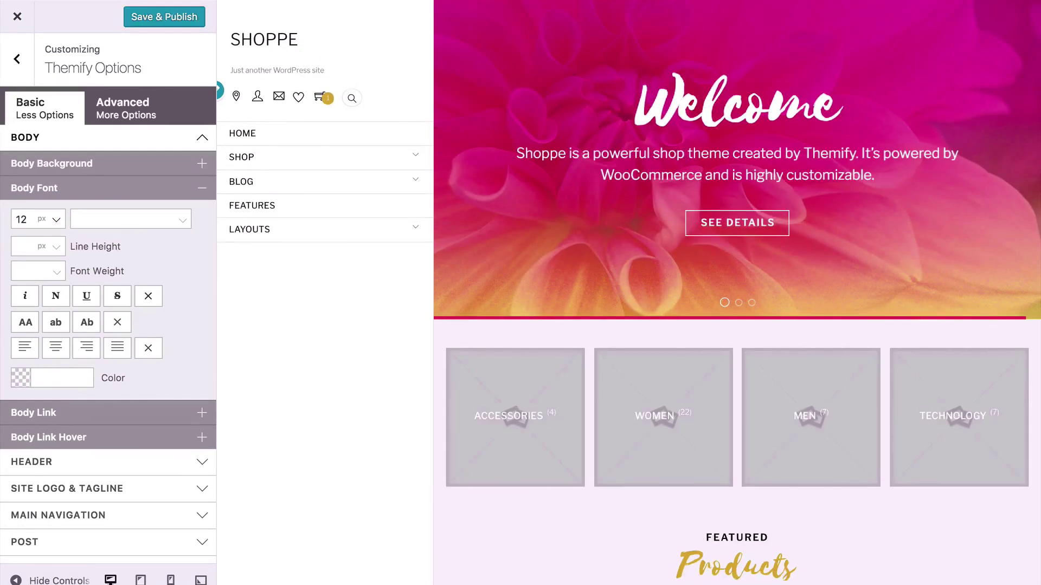
key(BackSpace)
key(BackSpace)
Browse the Web Safe Fonts and Google Fonts available for the Body Font, including their font previews.
click(181, 221)
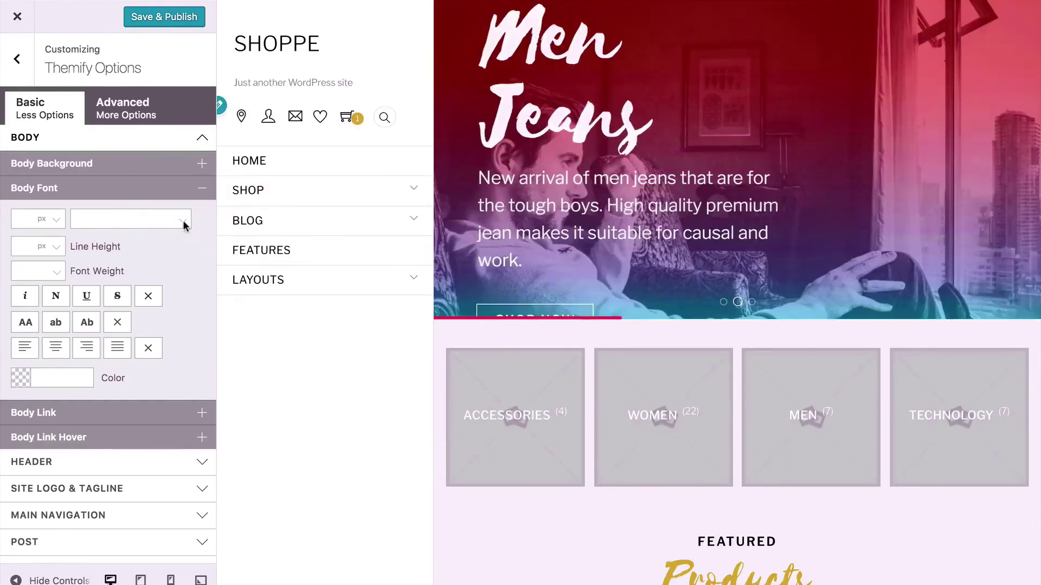
click(183, 220)
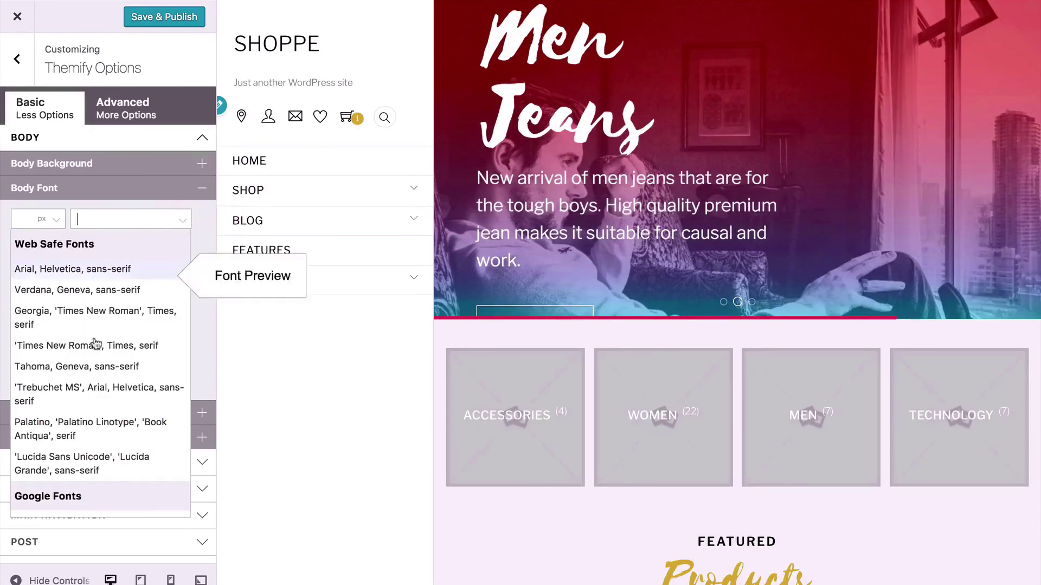
scroll(82, 380, down, 2)
scroll(77, 401, up, 2)
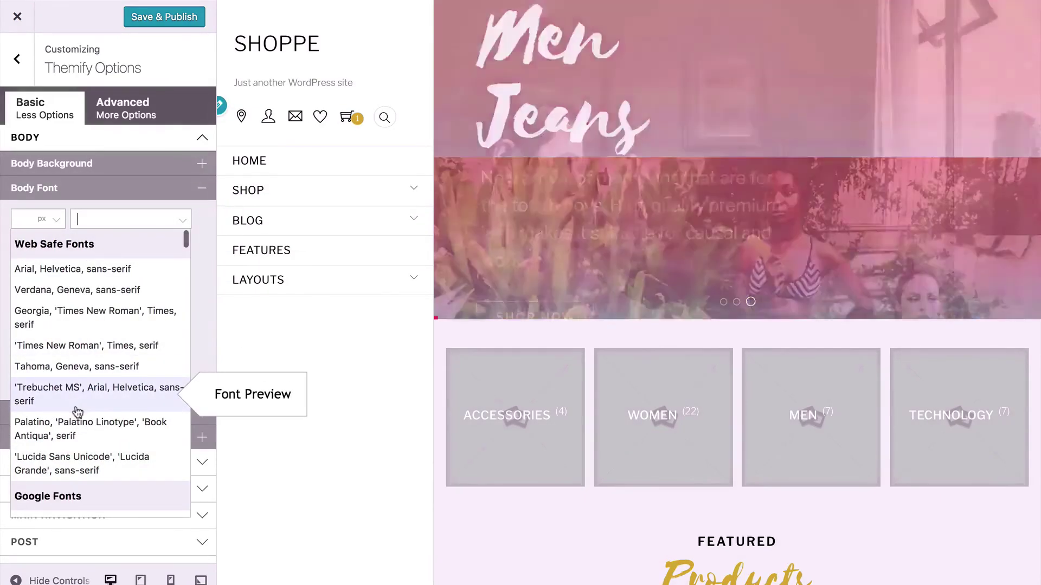
scroll(87, 407, down, 5)
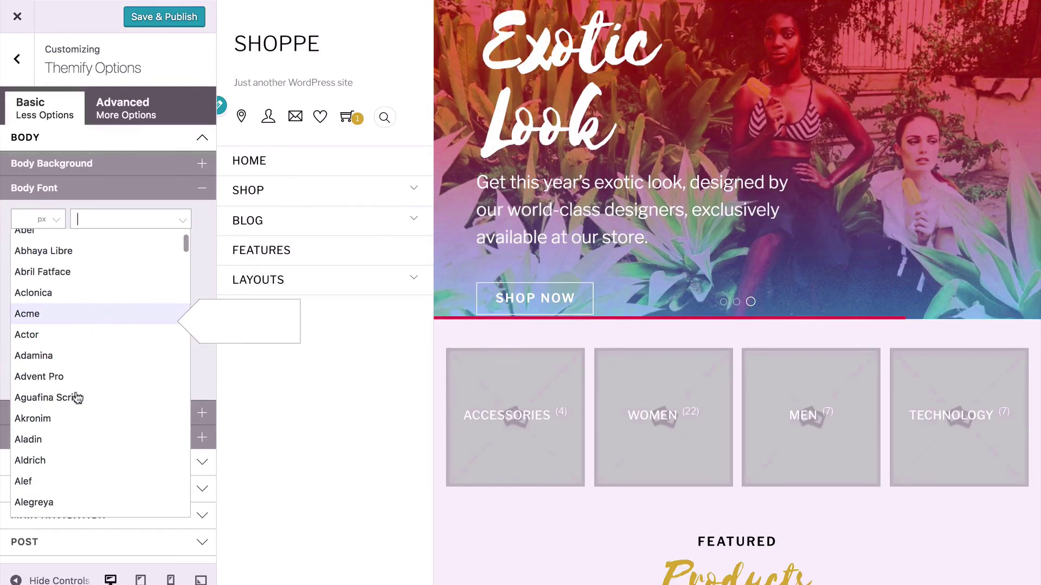
scroll(77, 399, down, 1)
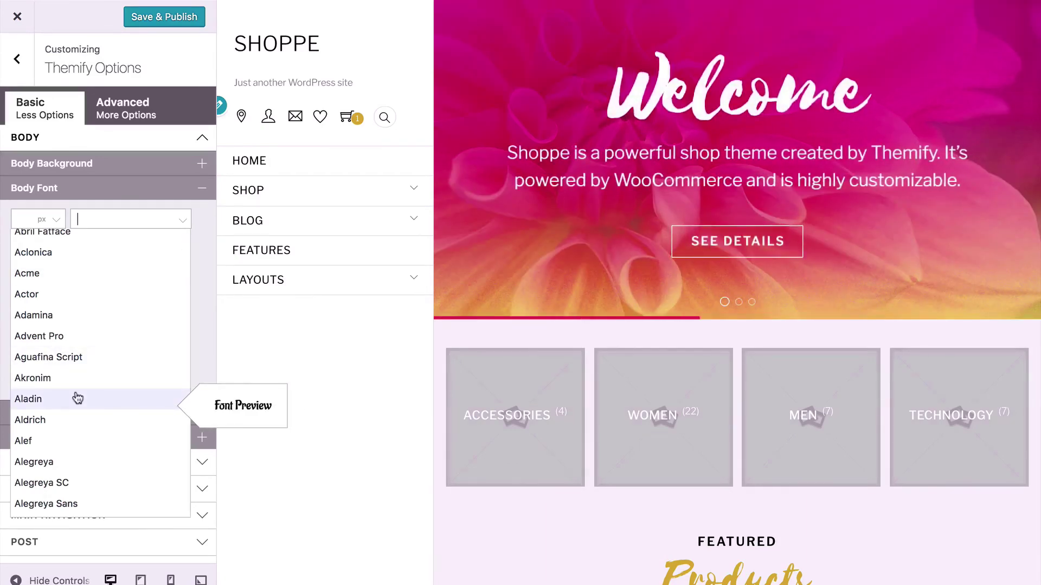
scroll(78, 398, down, 20)
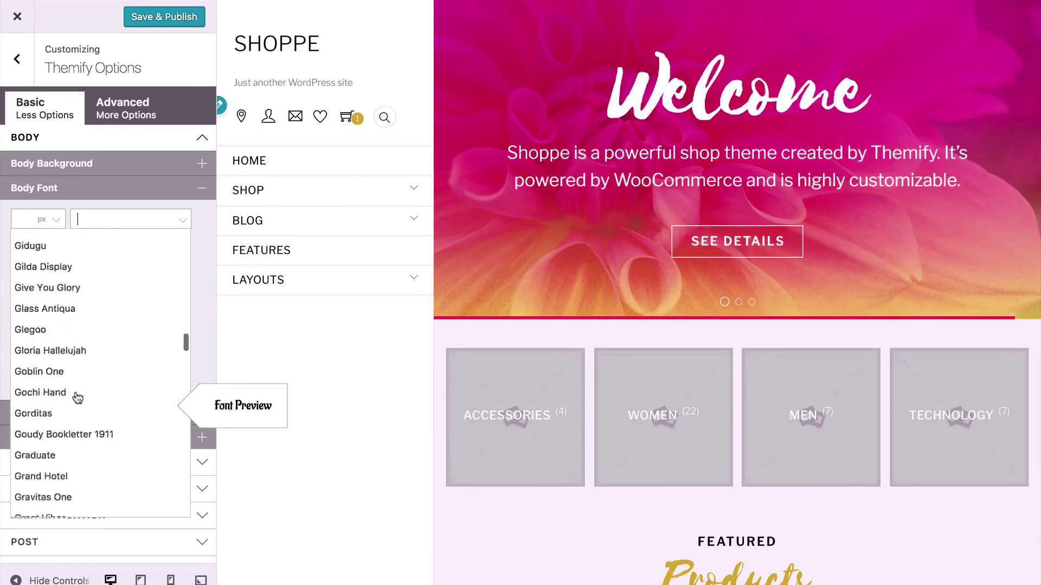
scroll(78, 399, up, 20)
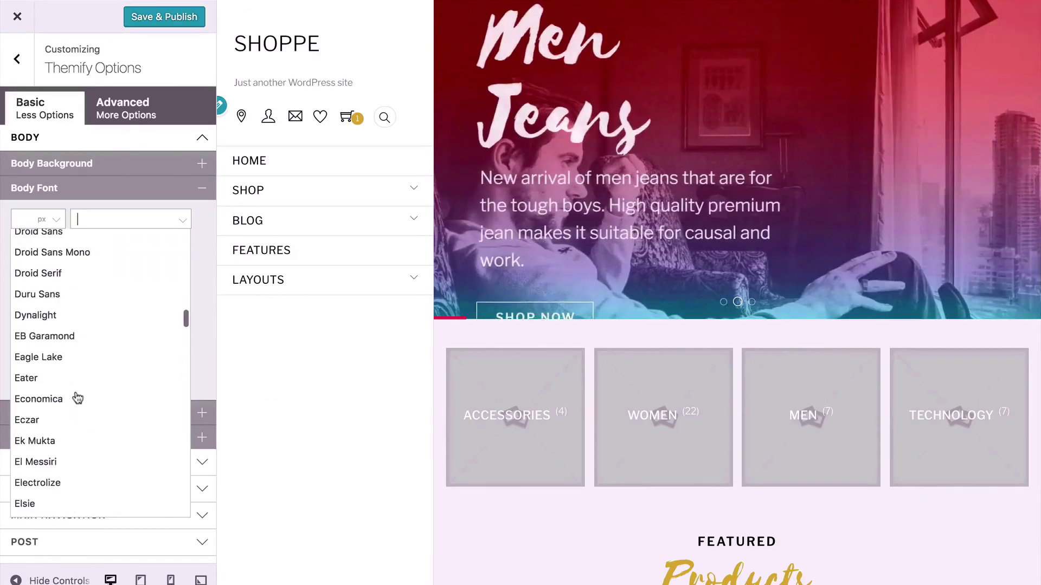
scroll(77, 399, up, 15)
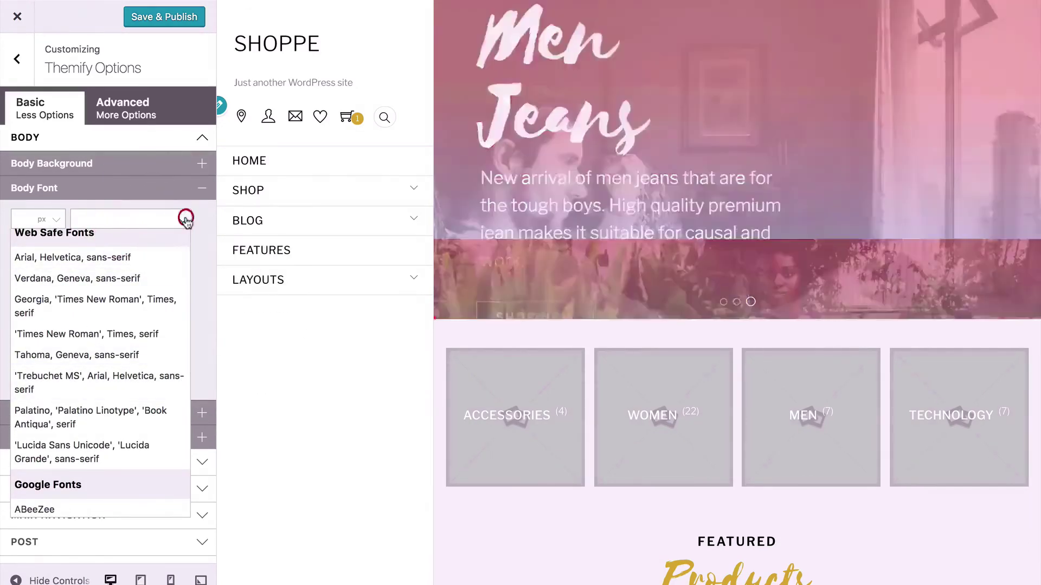
click(183, 218)
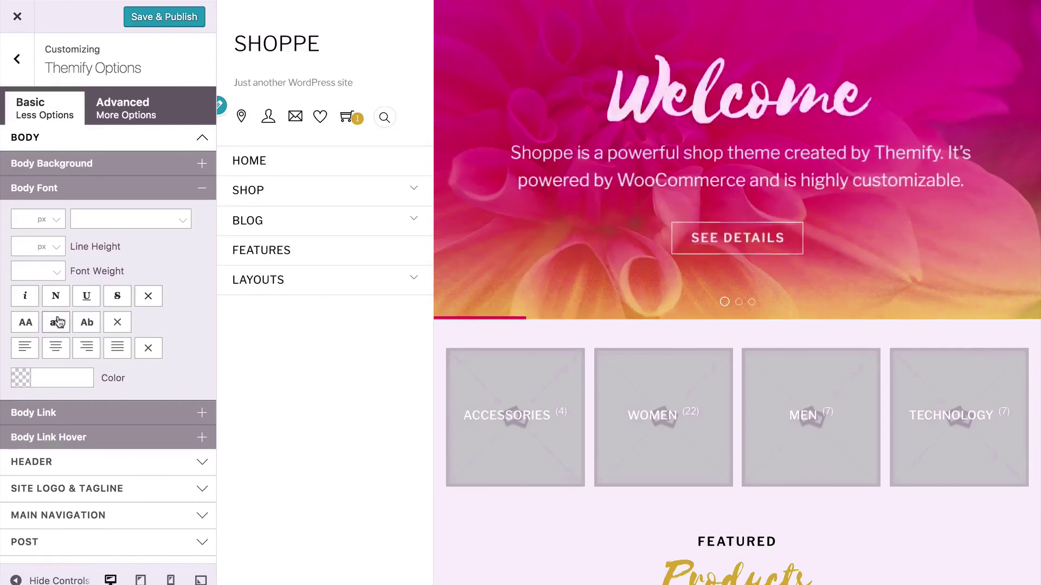
Try white (#ffffff) as the Body Font color and clear it again.
click(43, 378)
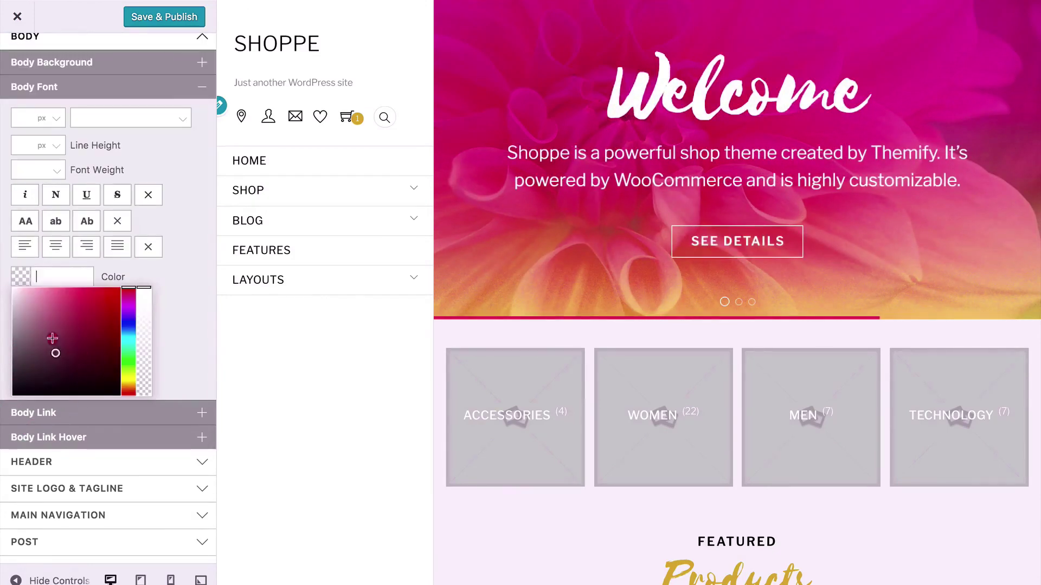
click(13, 289)
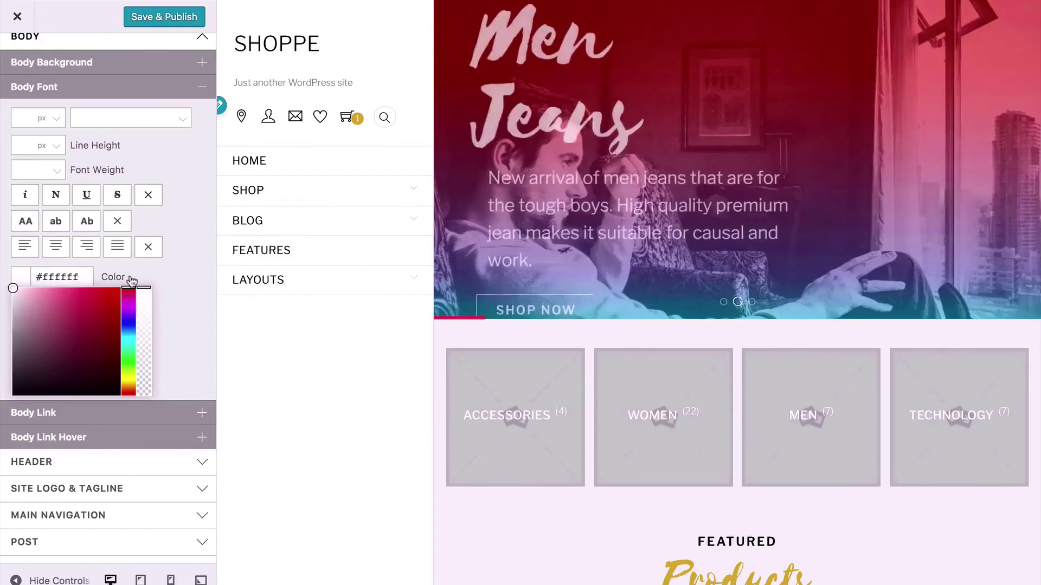
click(150, 278)
triple_click(63, 277)
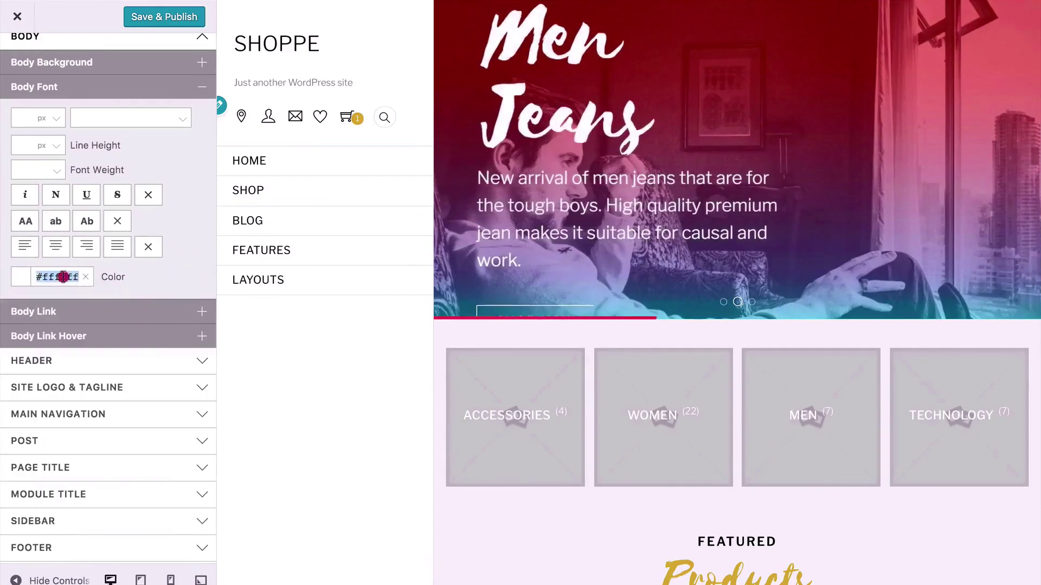
key(BackSpace)
click(179, 279)
Look at the Body Link and Body Link Hover styling options and collapse the Body section.
click(168, 311)
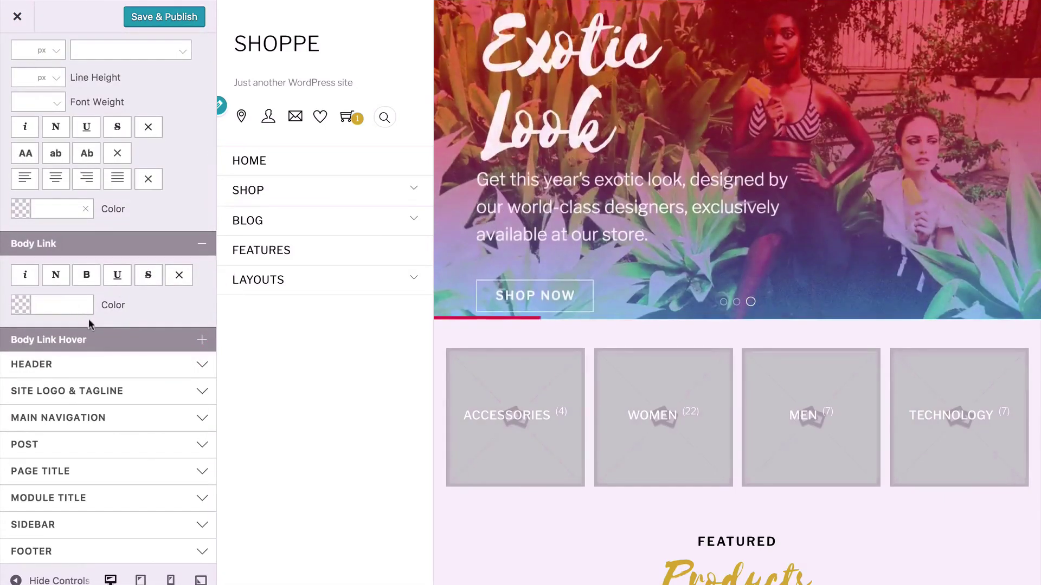
click(103, 341)
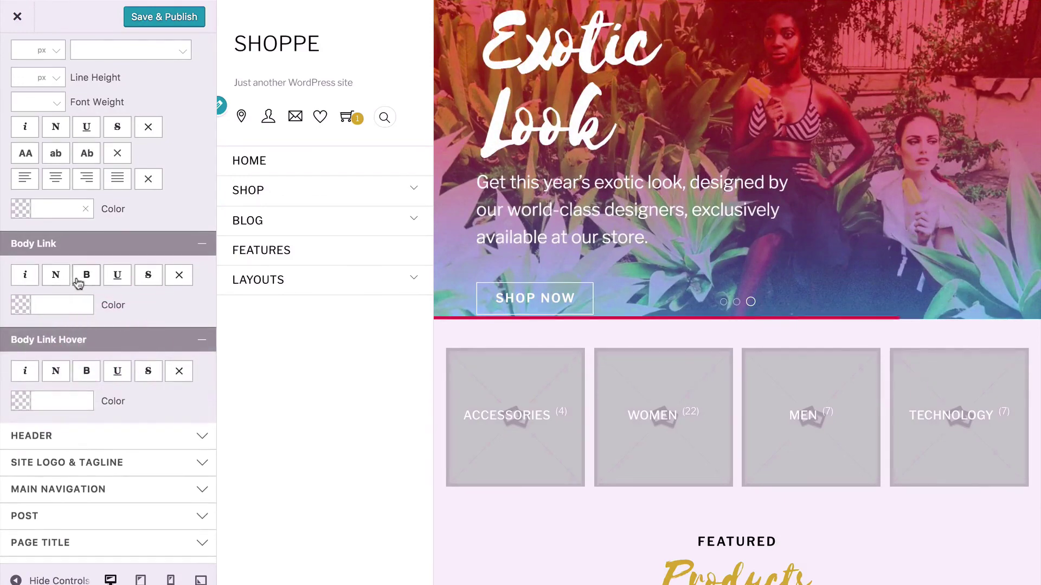
click(71, 341)
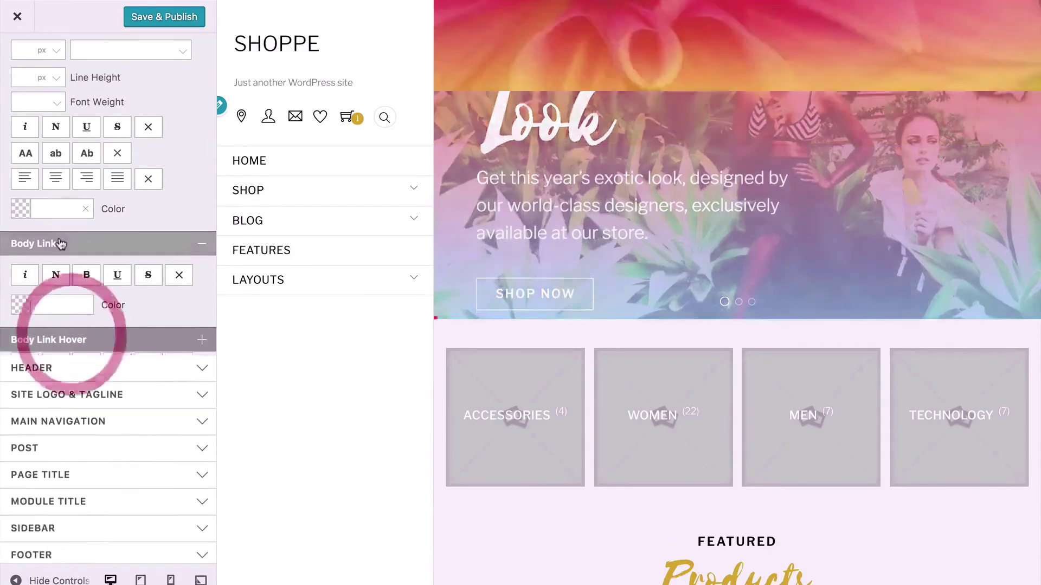
click(71, 243)
scroll(103, 236, up, 2)
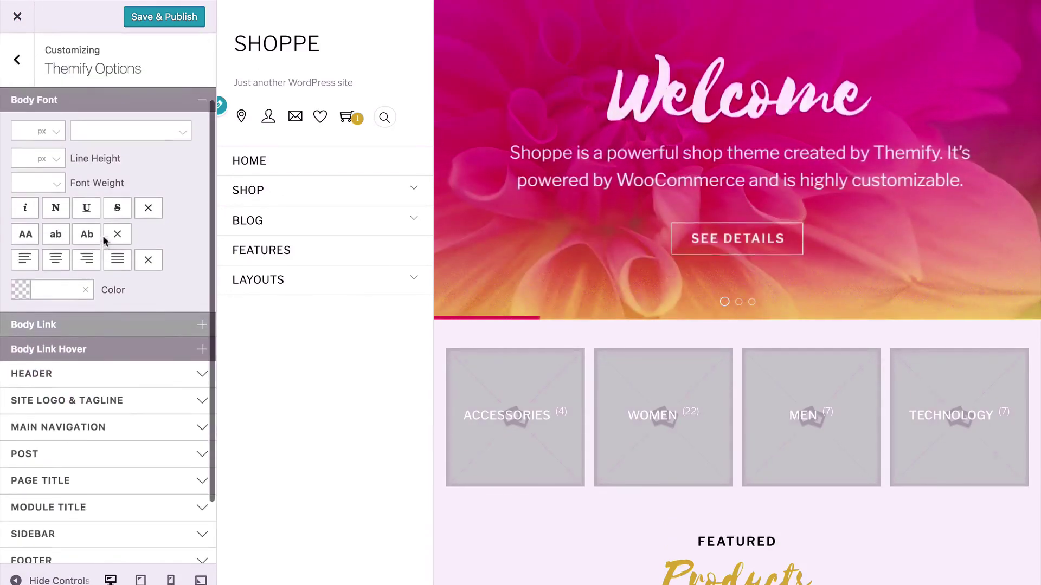
click(202, 100)
click(189, 142)
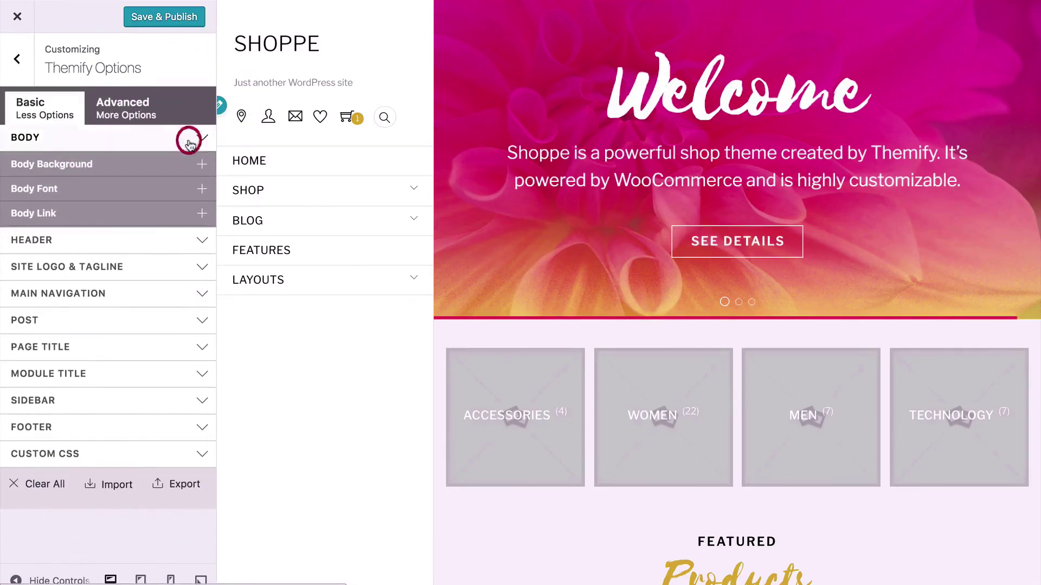
Try #d9cece as the Header Wrap background color and look in the Media Library for a background image without choosing one.
click(204, 167)
click(184, 187)
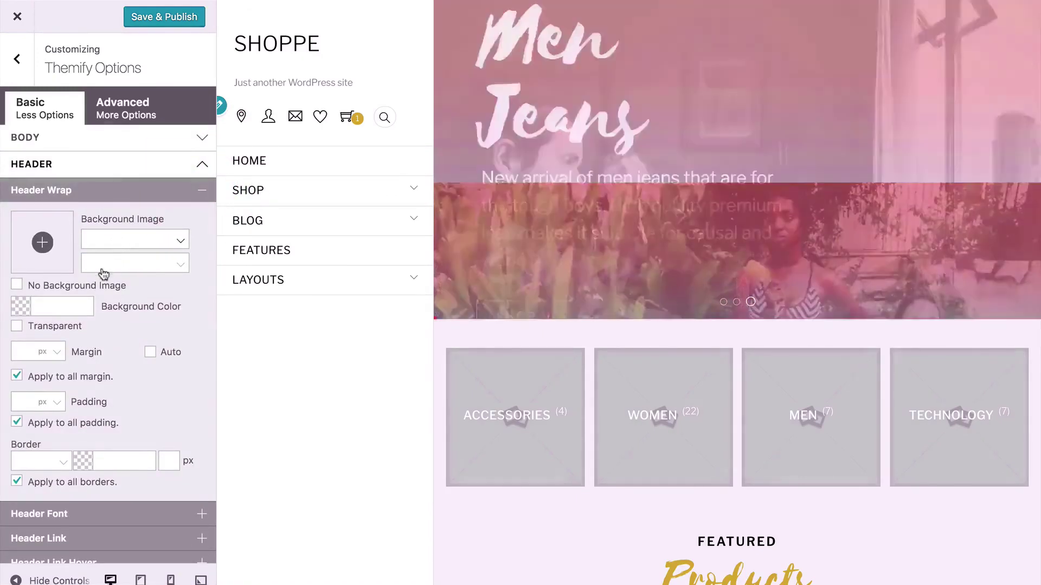
click(54, 306)
drag(44, 372, 18, 334)
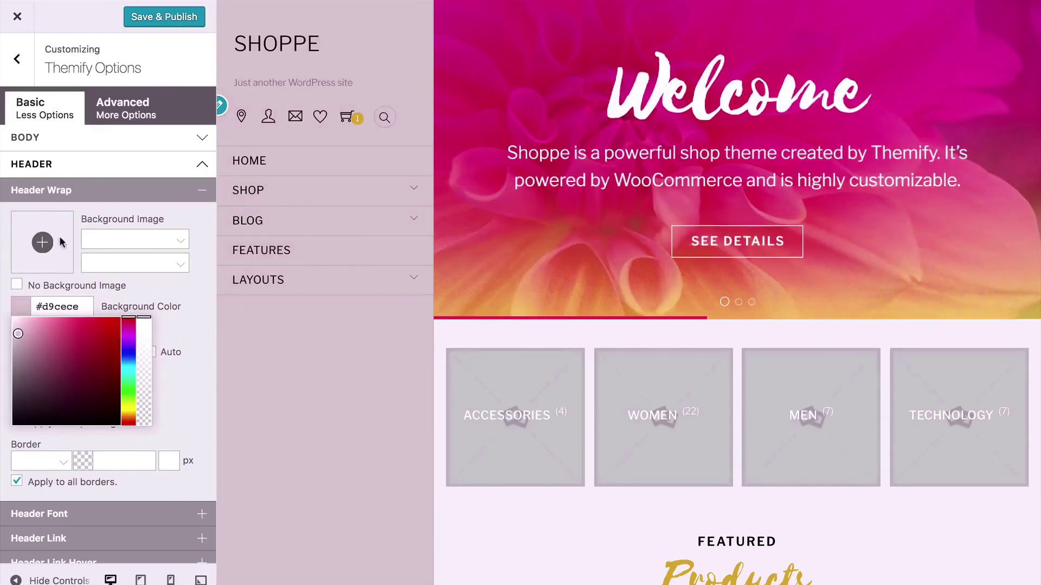
click(43, 242)
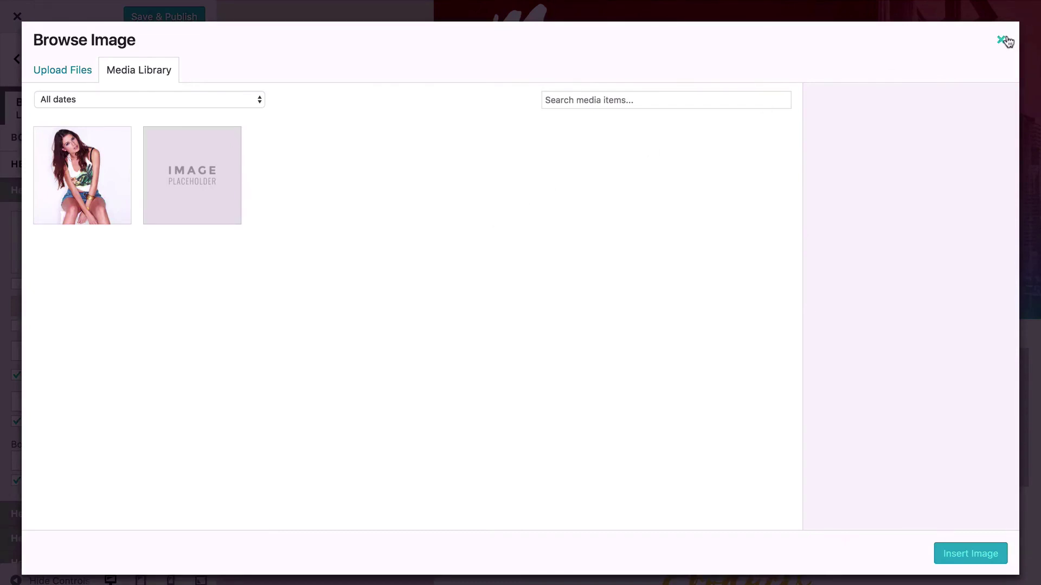
click(1007, 39)
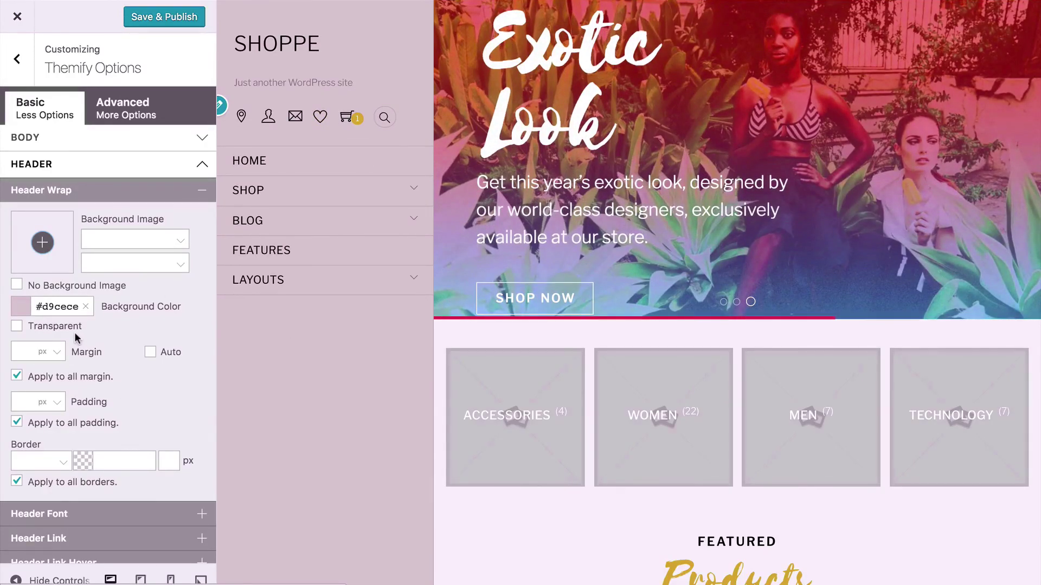
Clear the Header Wrap background color and collapse the Header section.
scroll(30, 351, down, 1)
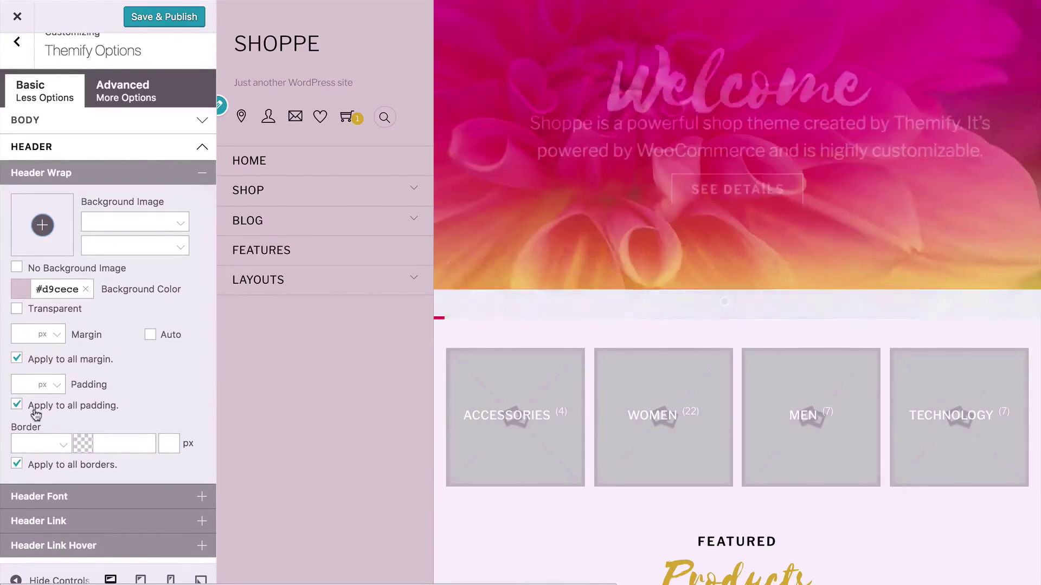
triple_click(46, 287)
key(BackSpace)
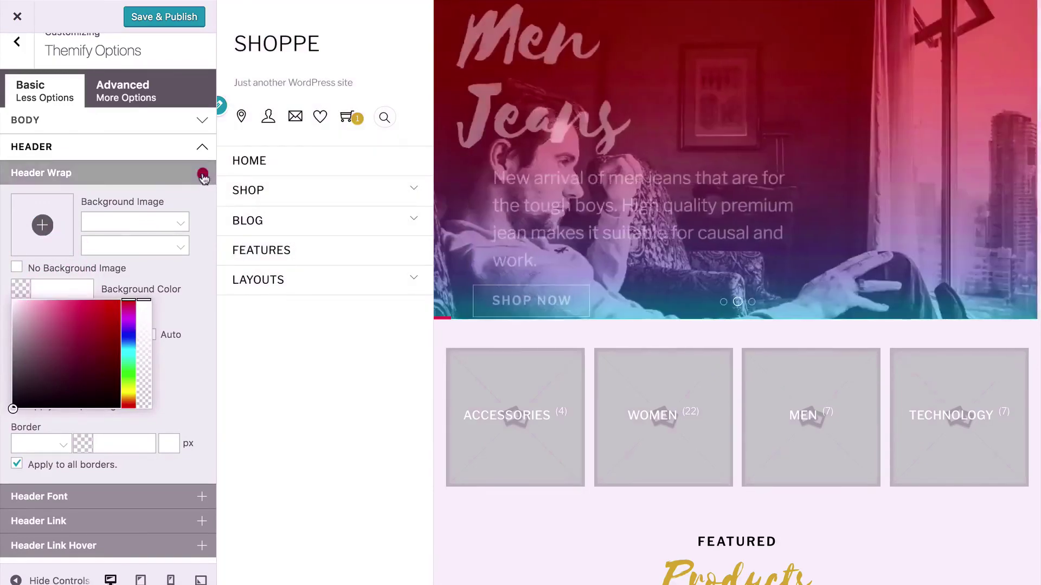
click(203, 174)
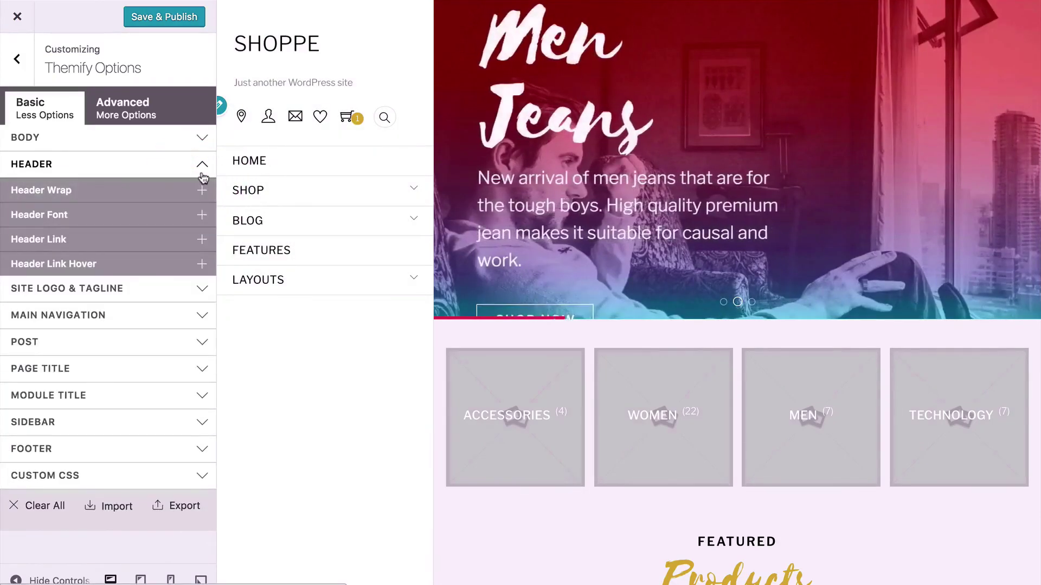
click(202, 171)
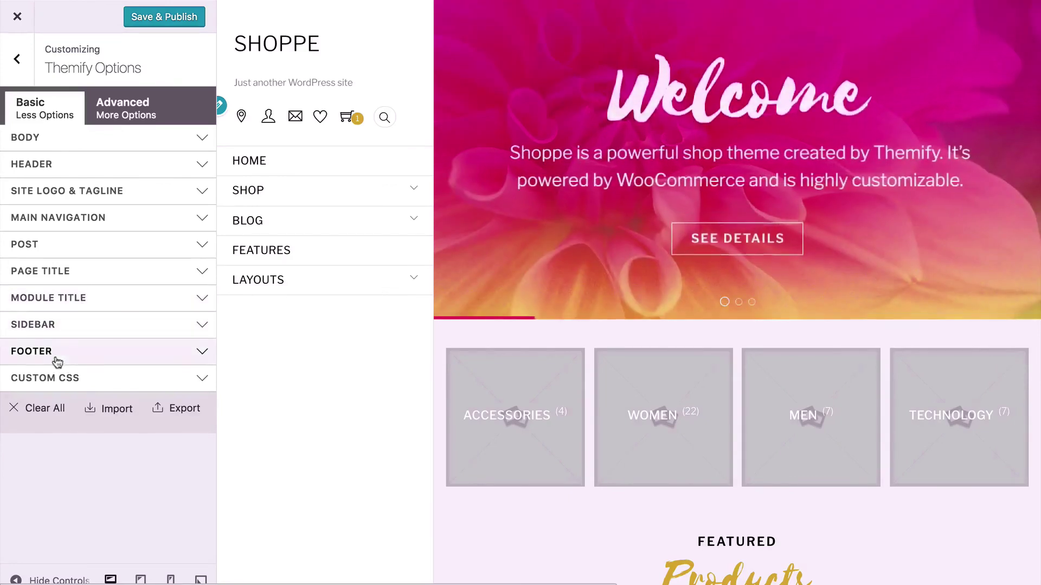
Check the Custom CSS section and switch Themify Options to Advanced, discarding the unsaved changes.
click(93, 379)
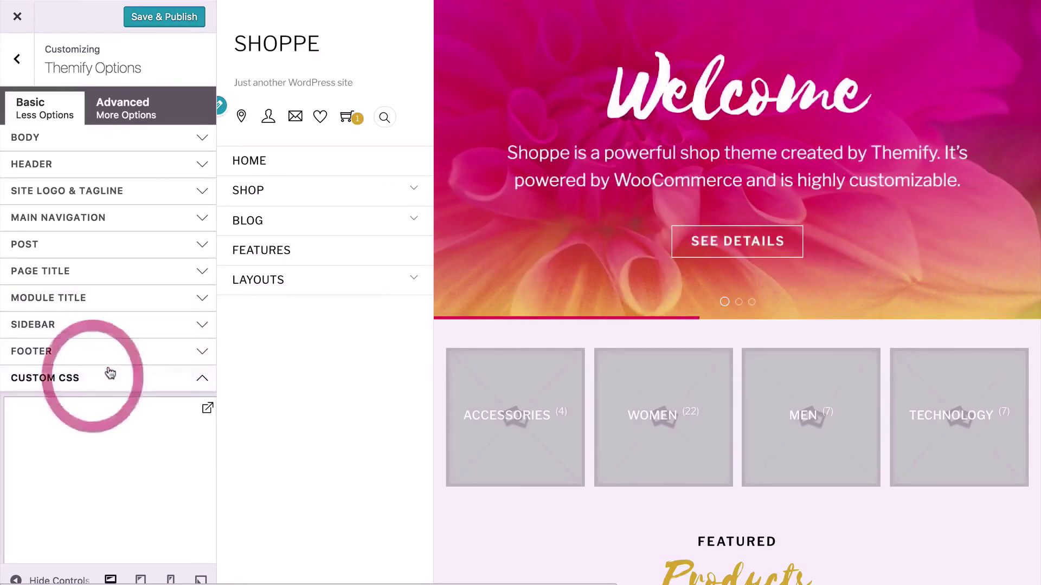
click(110, 377)
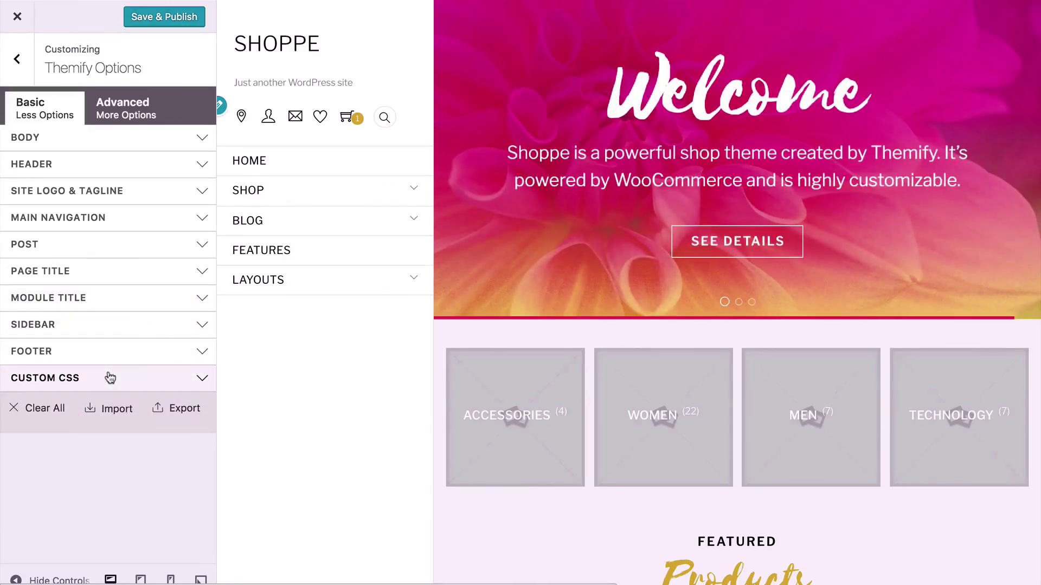
click(126, 115)
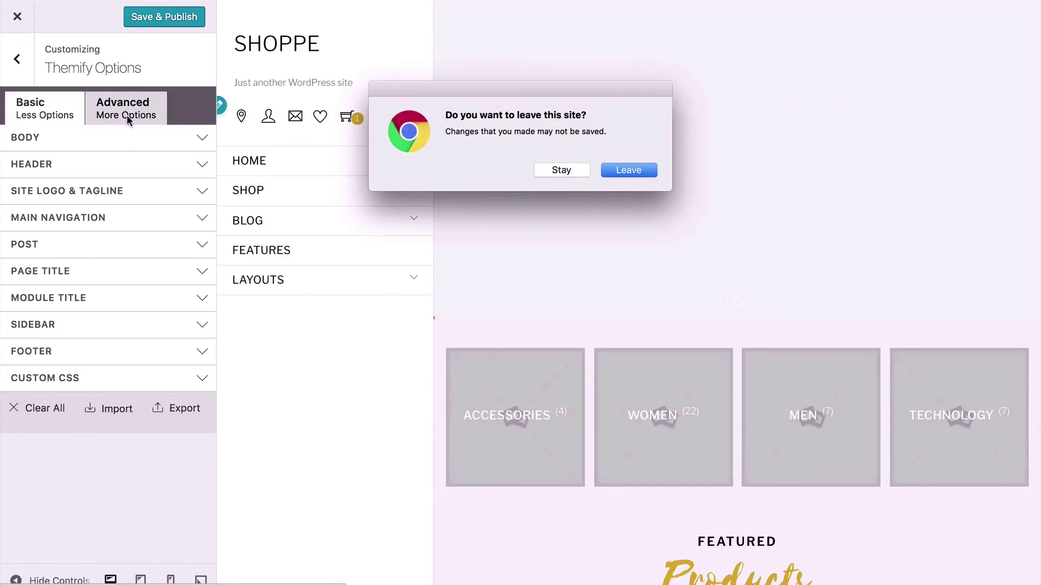
click(622, 169)
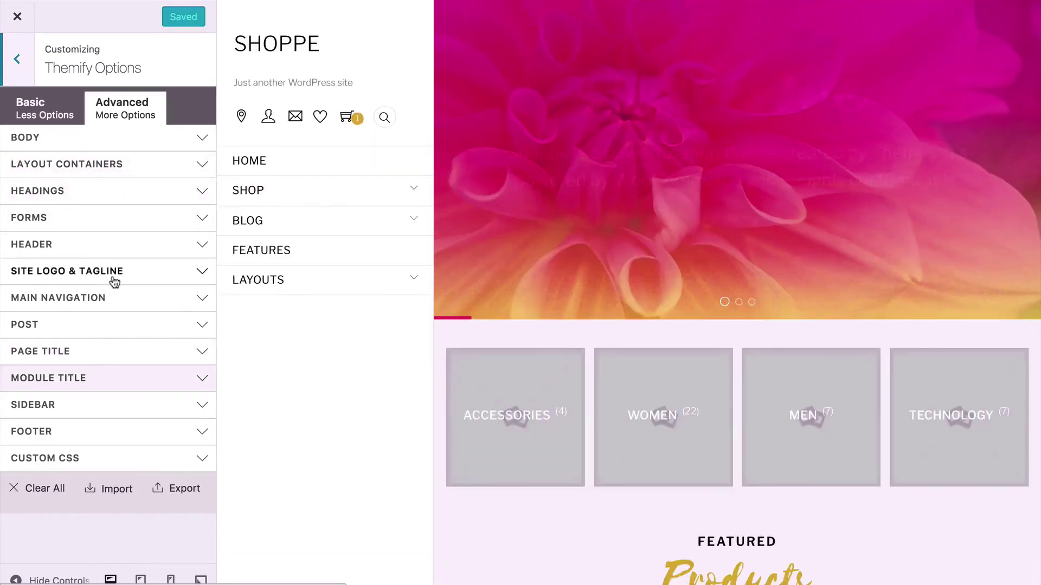
Look through the Post section's advanced styling options and close the Customizer.
click(128, 335)
click(197, 333)
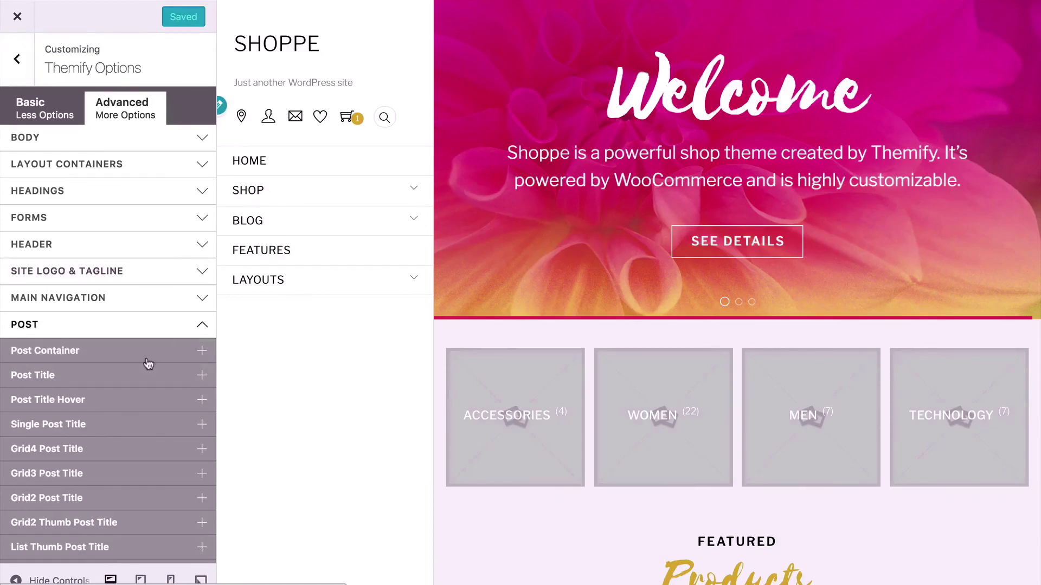
scroll(148, 363, down, 5)
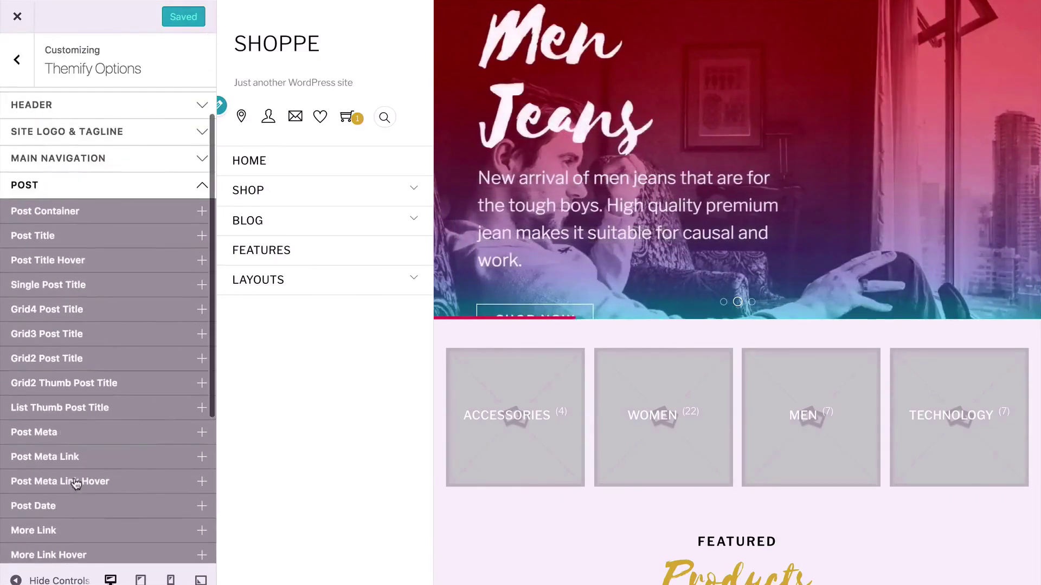
click(200, 184)
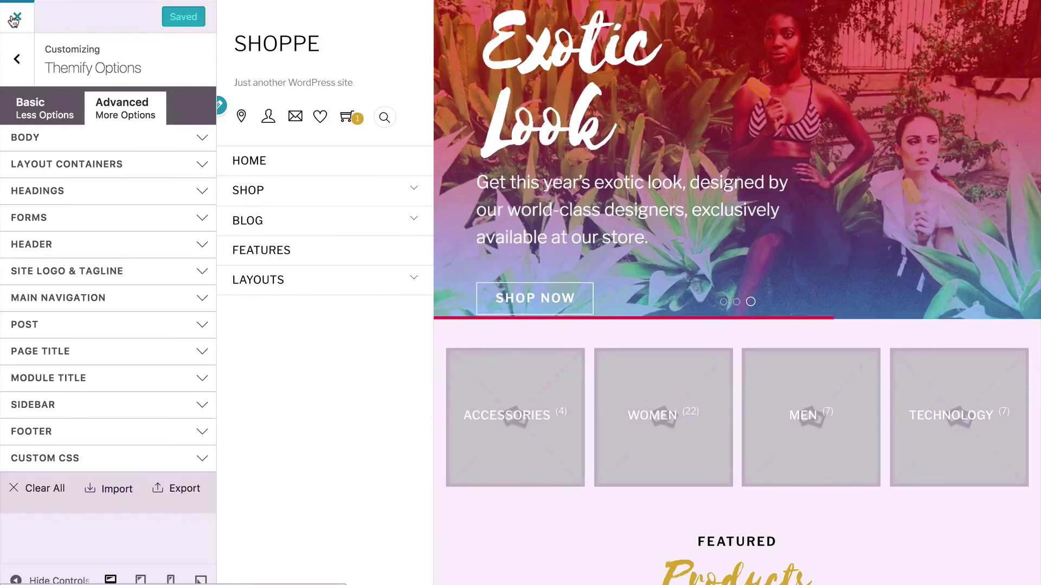
click(14, 20)
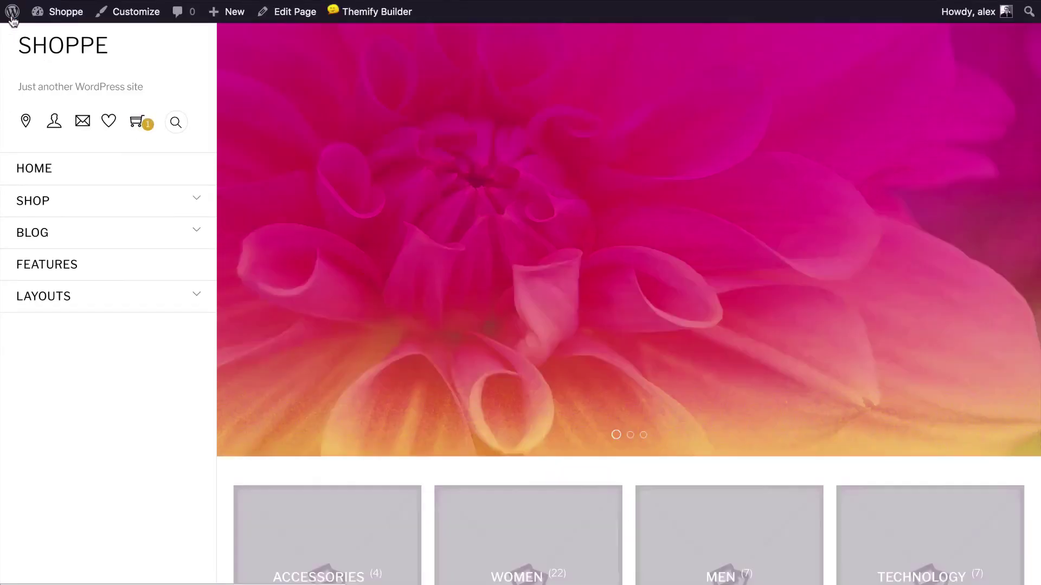